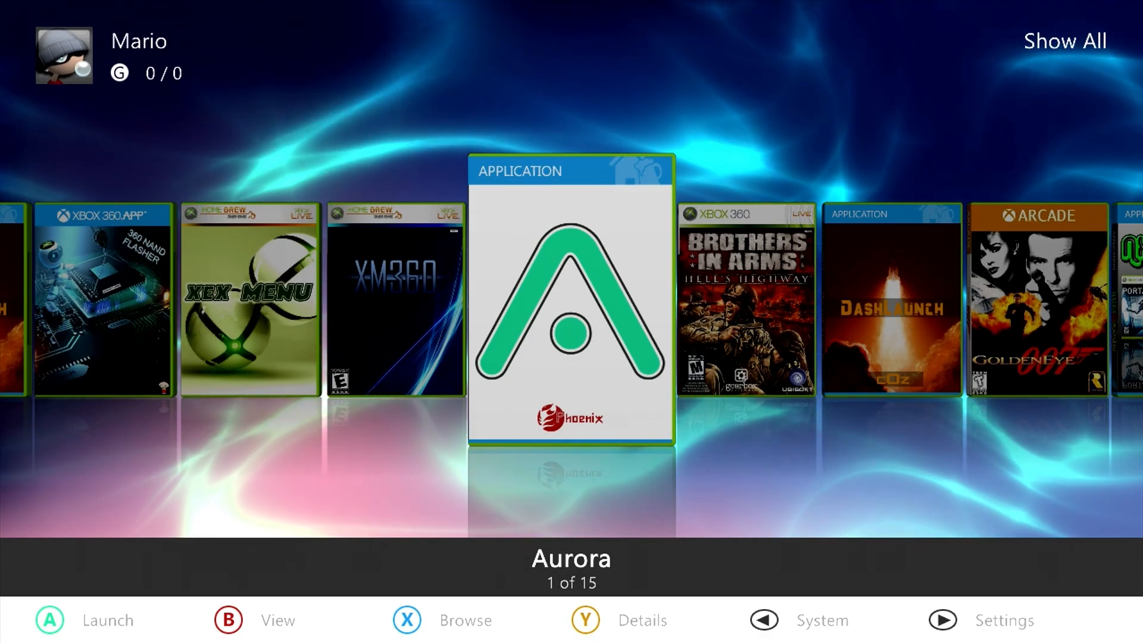
pyautogui.press('Left')
pyautogui.press('Left')
pyautogui.press('Right')
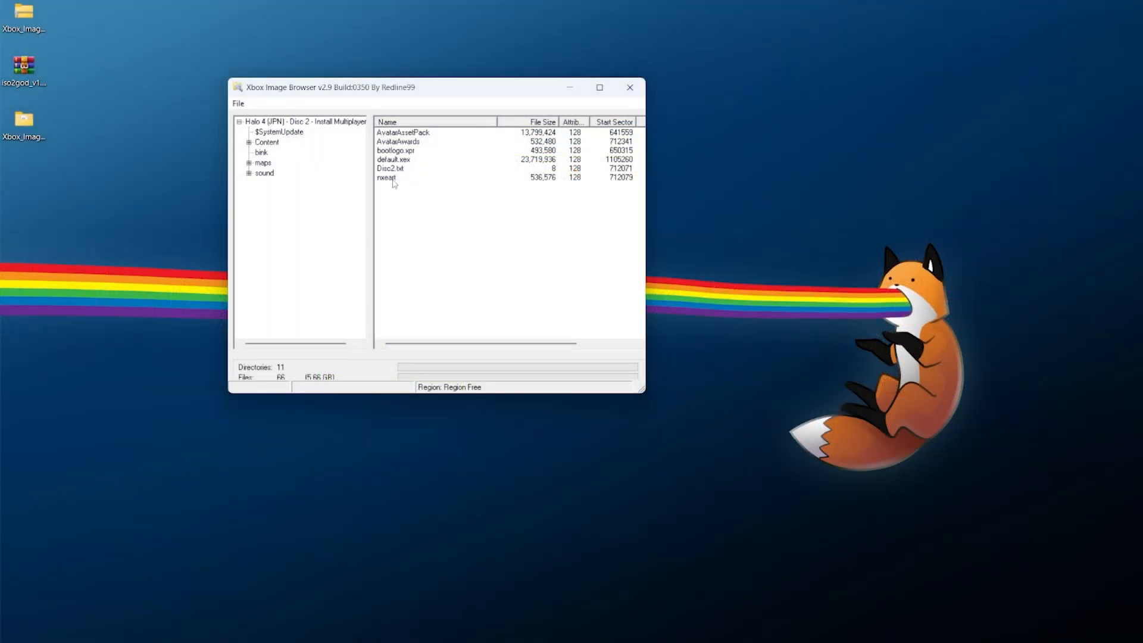
pyautogui.click(260, 144)
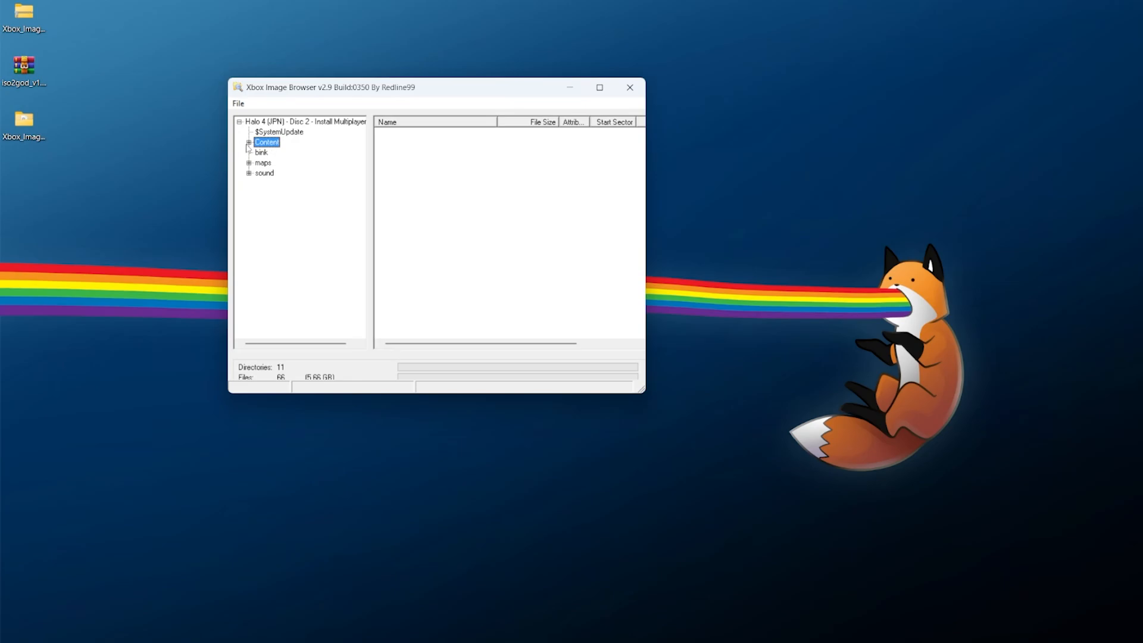
pyautogui.click(248, 143)
pyautogui.click(259, 152)
pyautogui.doubleClick(291, 163)
pyautogui.click(299, 172)
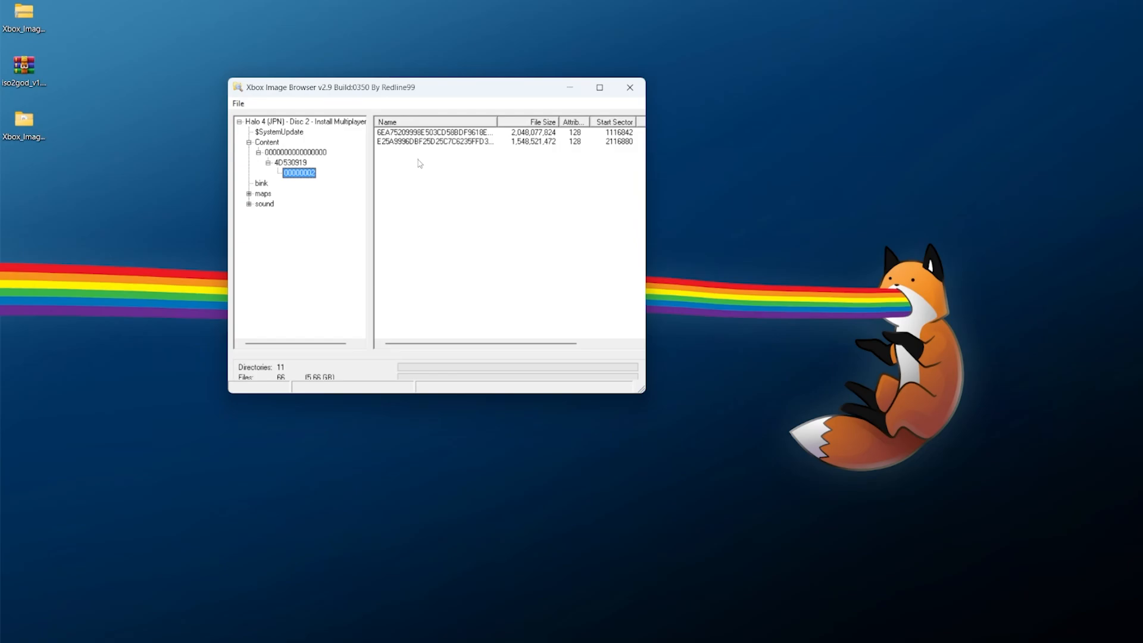
pyautogui.click(267, 143)
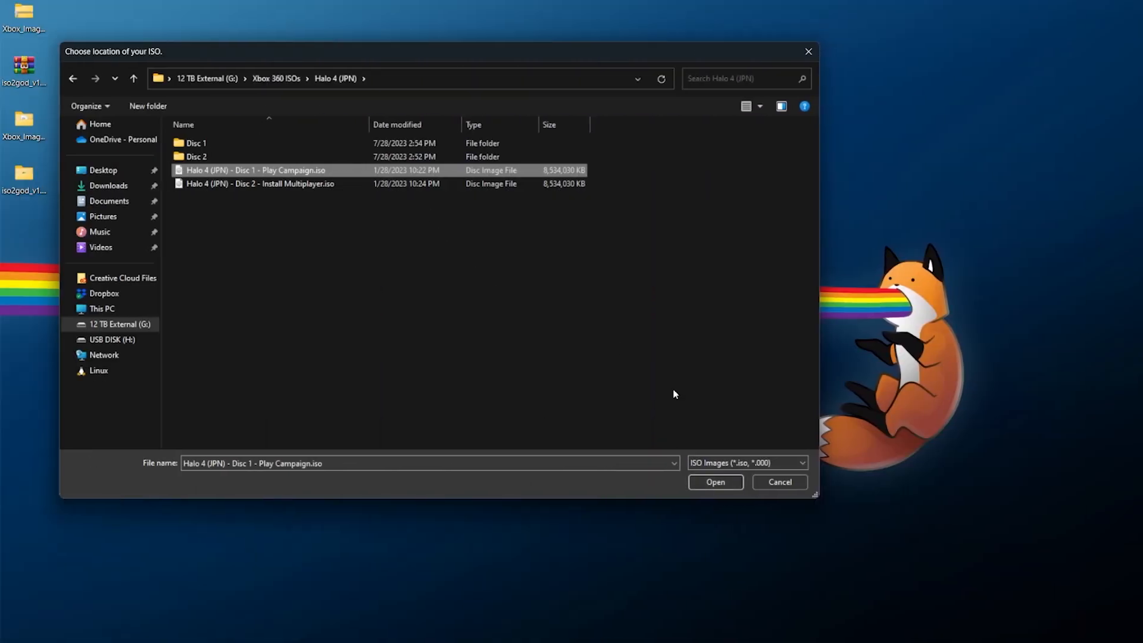
# Step: Switch to Iso2God, add Halo 4 (JPN) - Disc 1 - Play Campaign.iso with full padding removal, and convert it
pyautogui.click(716, 483)
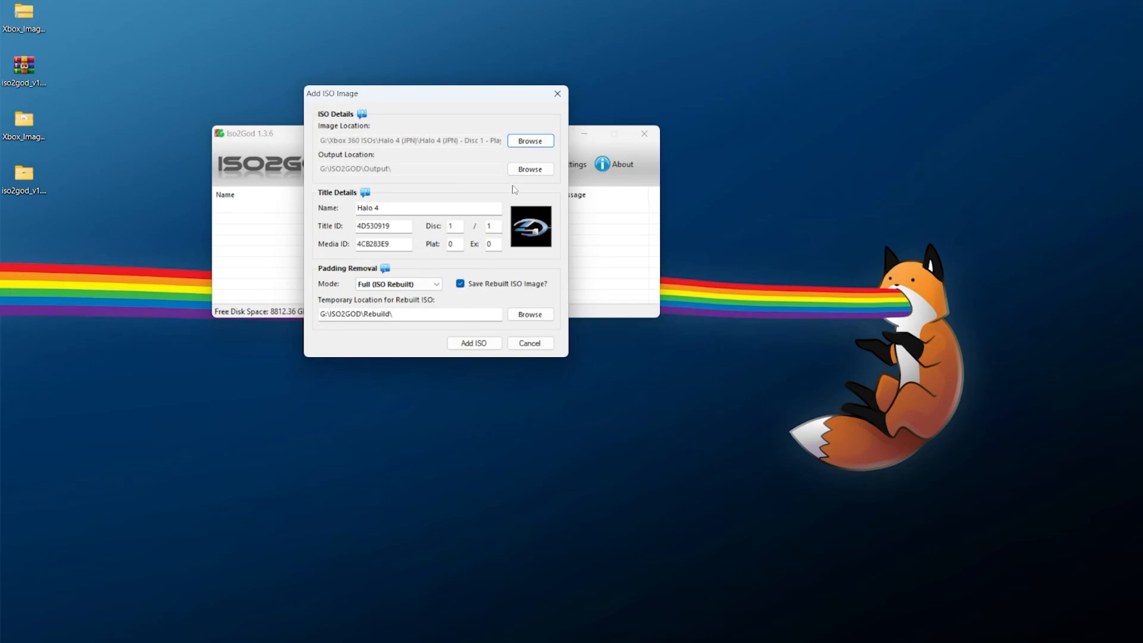
pyautogui.click(472, 343)
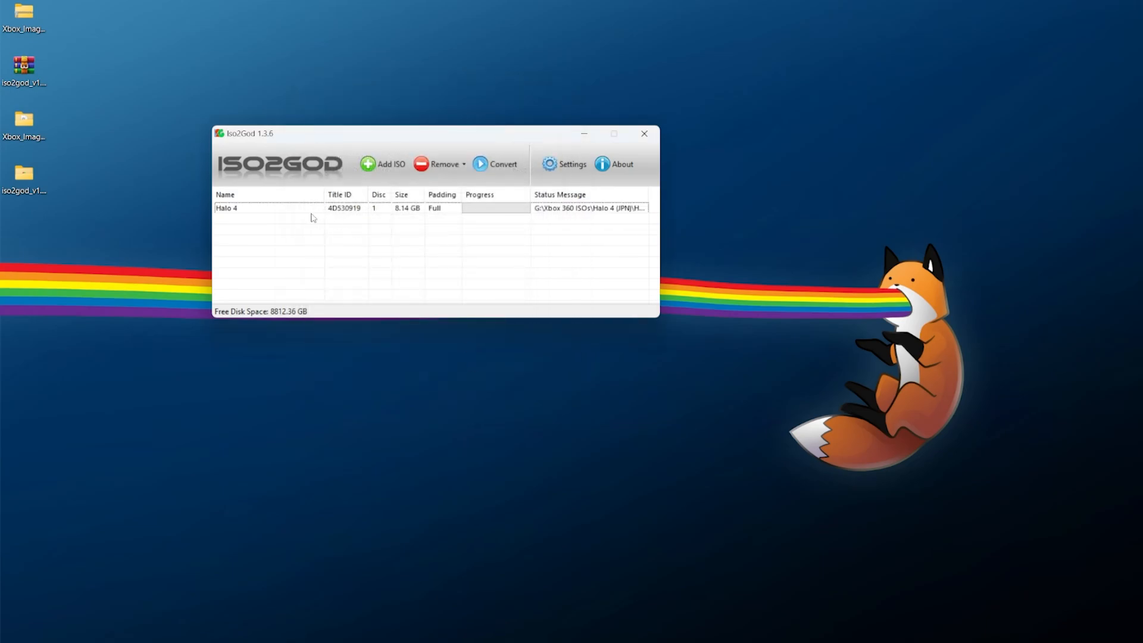
pyautogui.click(495, 164)
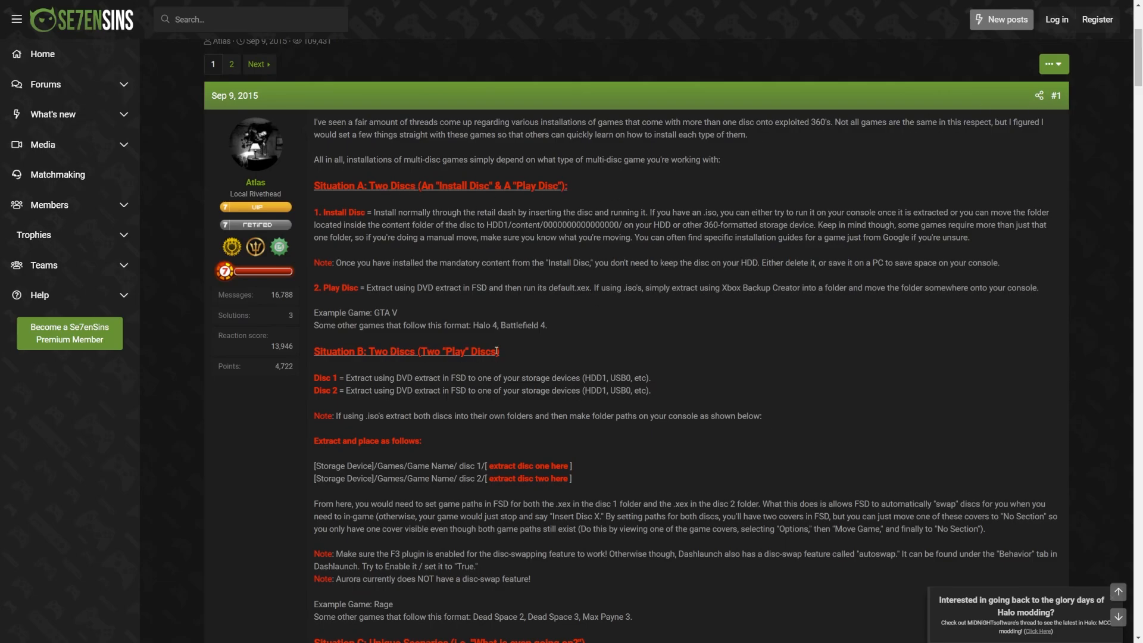
# Step: Review the Se7enSins forum guide on installing the different types of multi-disc games
pyautogui.scroll(-5, 827, 363)
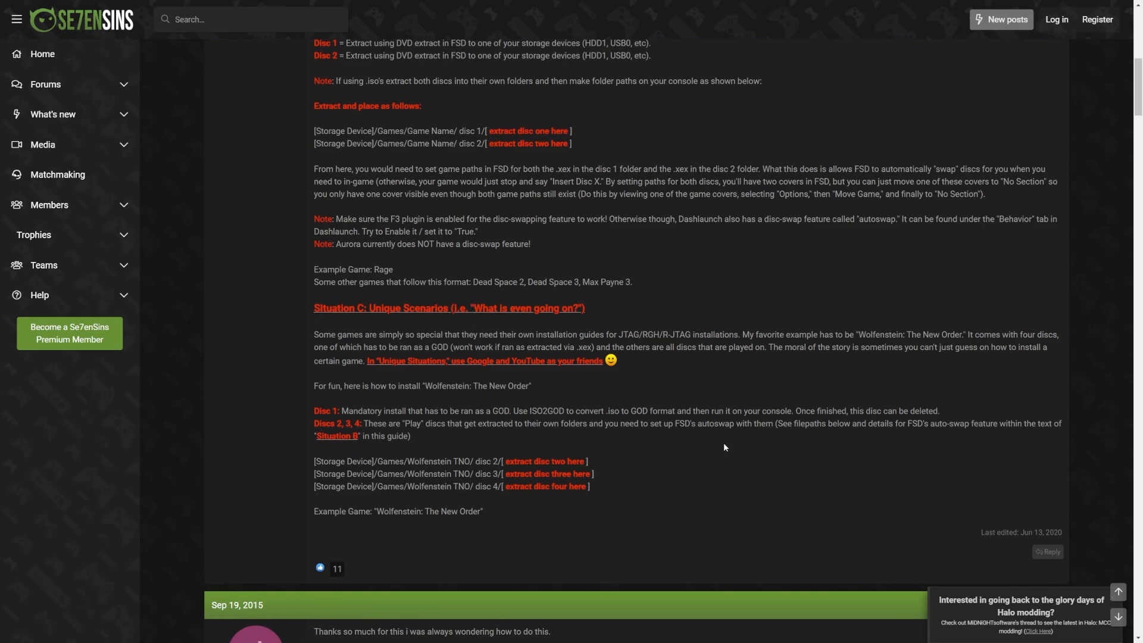
pyautogui.scroll(4, 724, 447)
pyautogui.scroll(1, 655, 432)
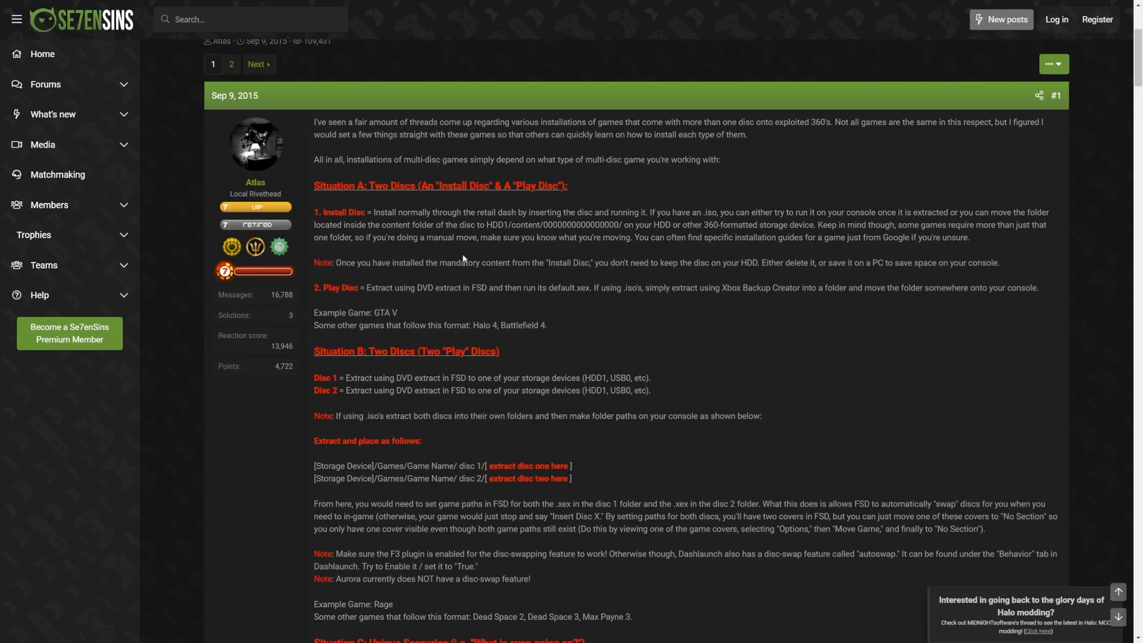
pyautogui.scroll(2, 464, 258)
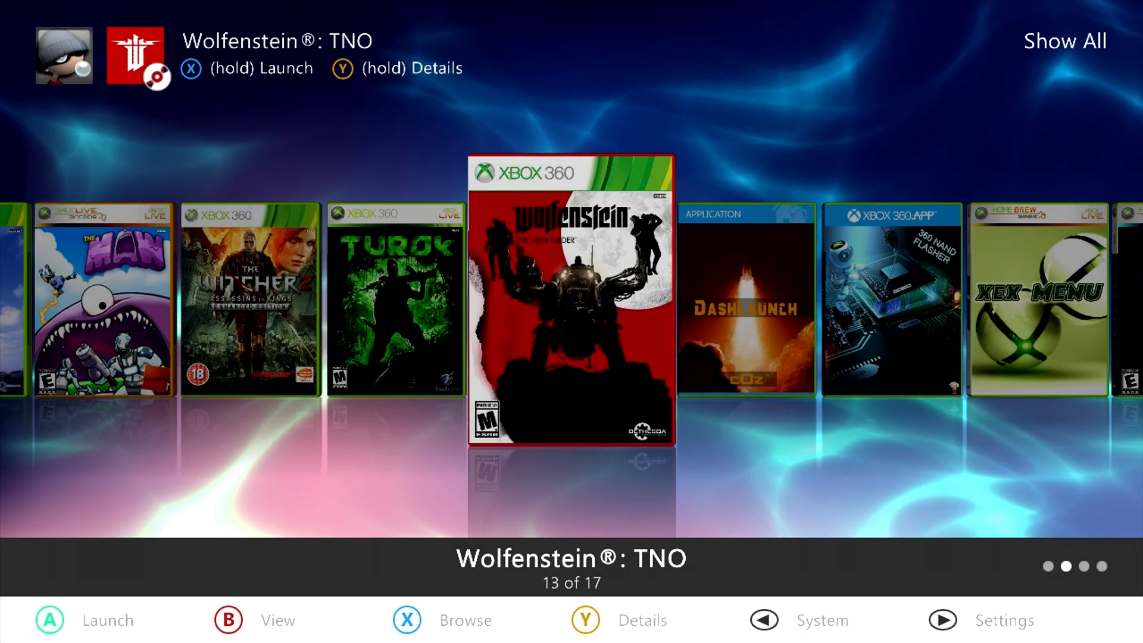
# Step: Check the Unity Marketplace and installed title updates for Wolfenstein: TNO, and launch the game
pyautogui.press('y')
pyautogui.press('Down')
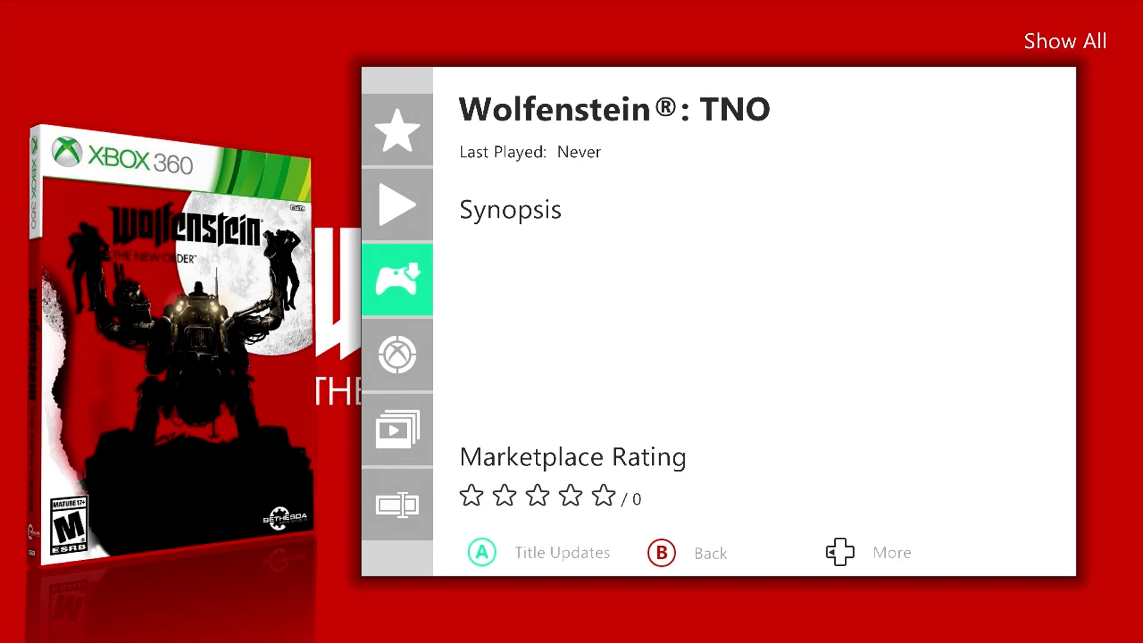
pyautogui.press('a')
pyautogui.press('r')
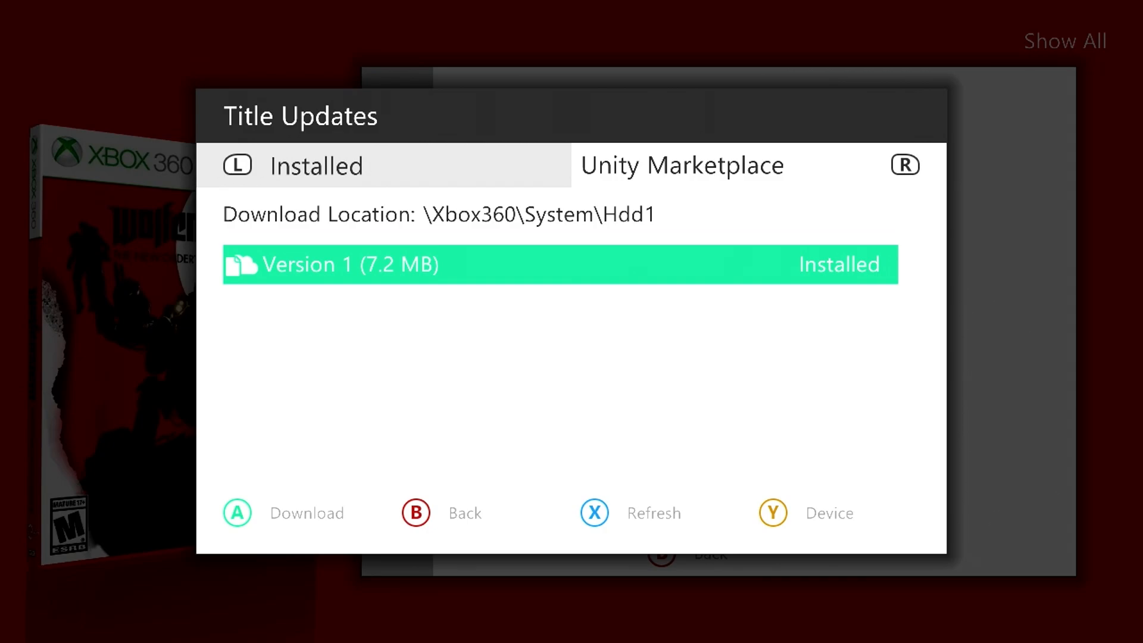
pyautogui.press('l')
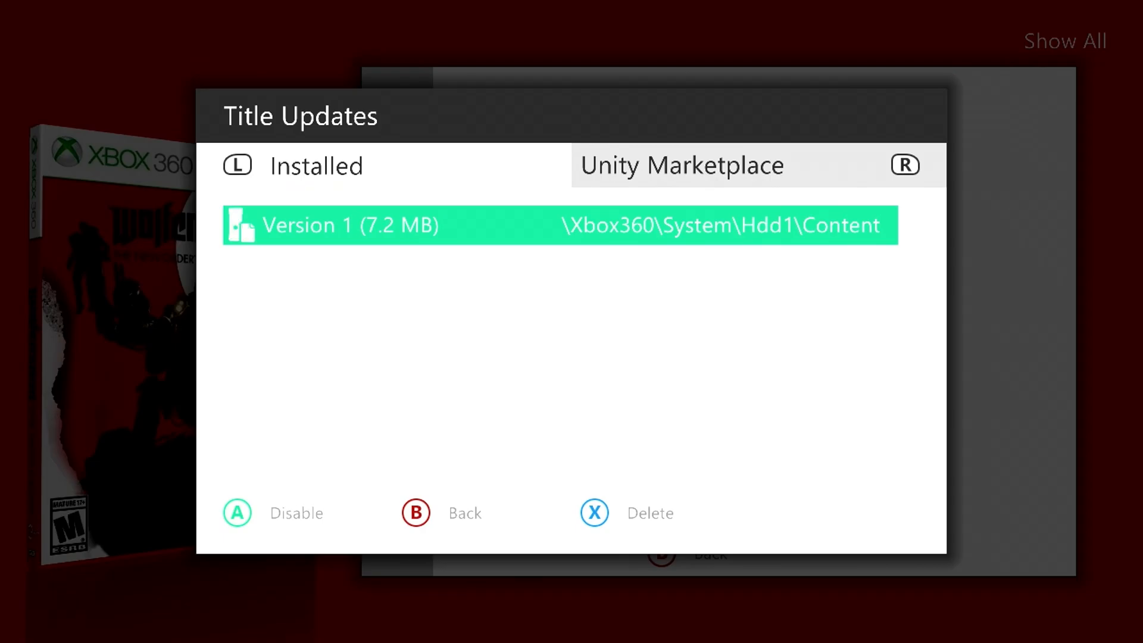
pyautogui.press('Escape')
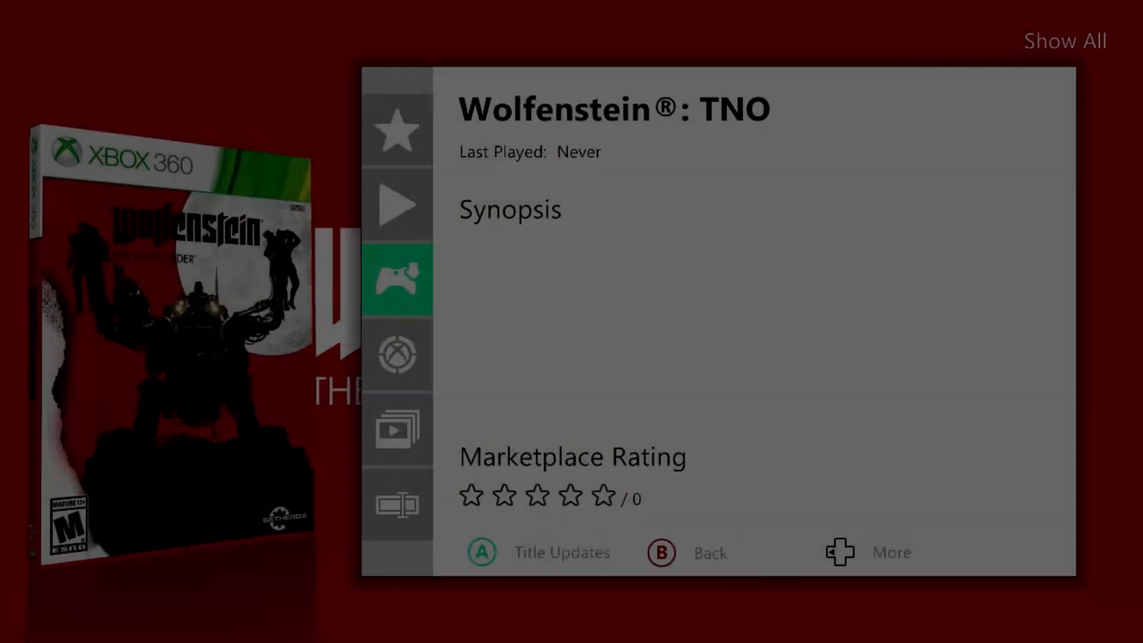
pyautogui.press('Up')
pyautogui.press('Return')
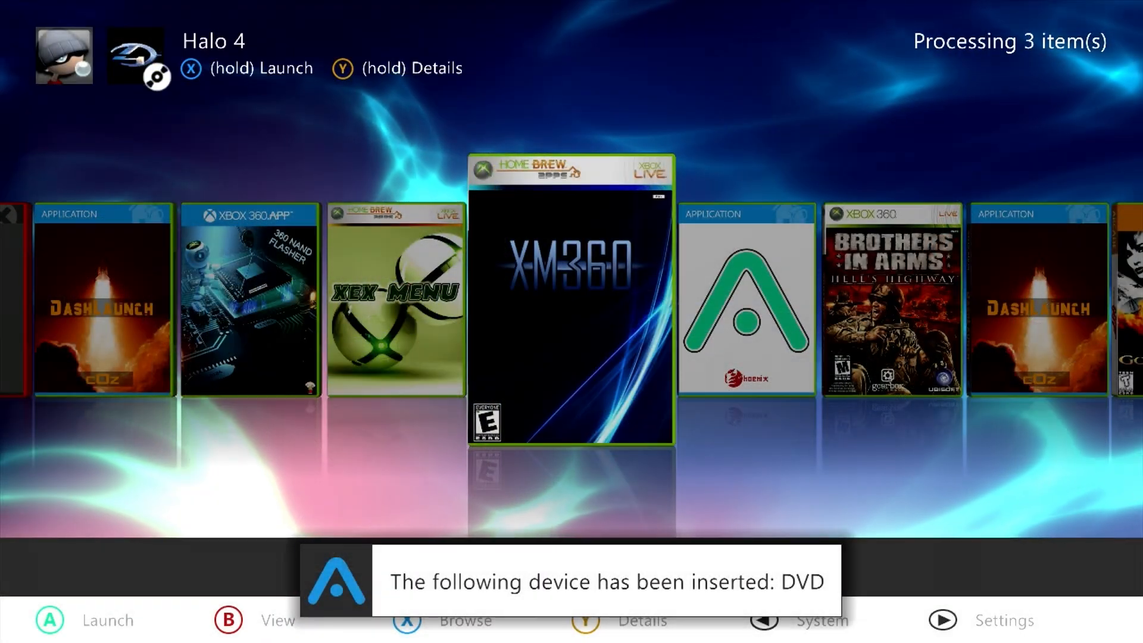
# Step: Run the content installation from the inserted Halo 4 disc and return to the Xbox home through the guide
pyautogui.press('x')
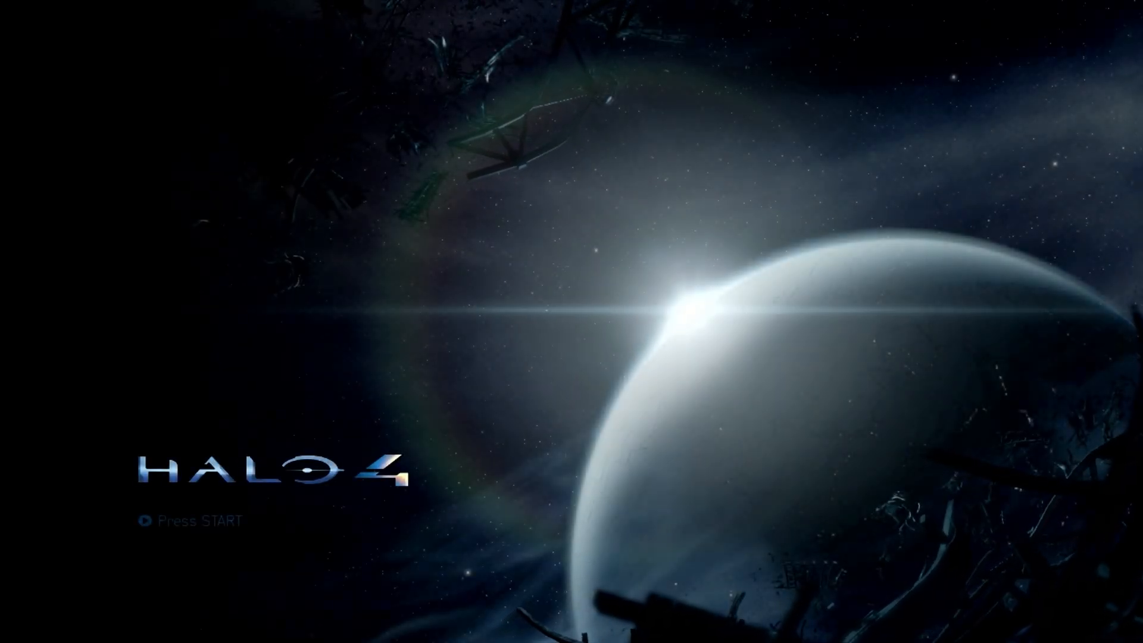
pyautogui.press('Return')
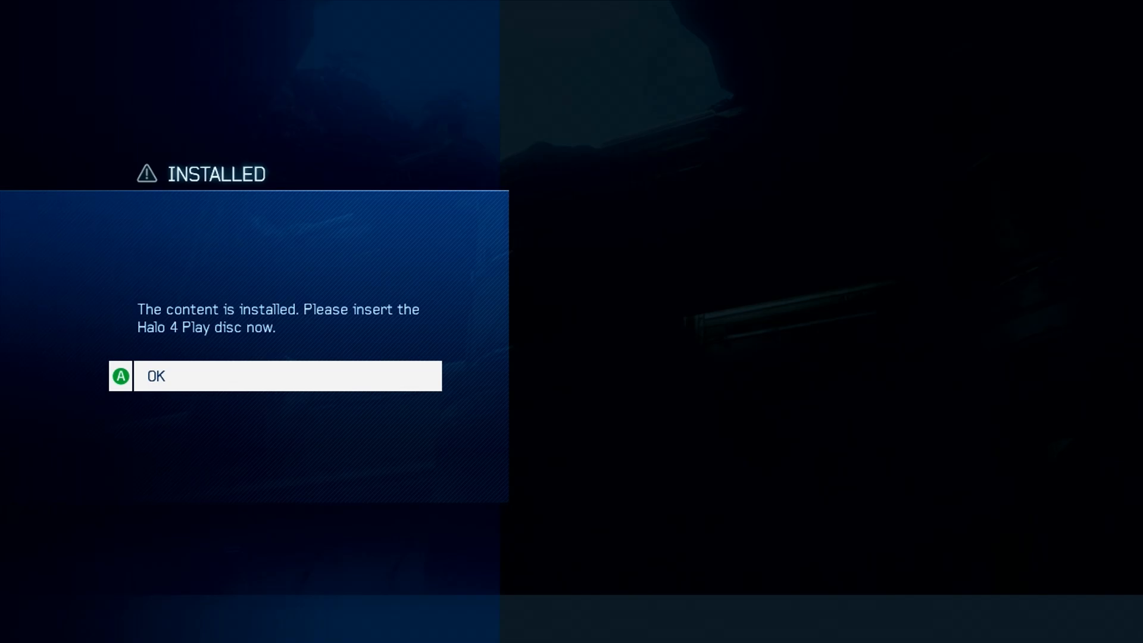
pyautogui.press('super')
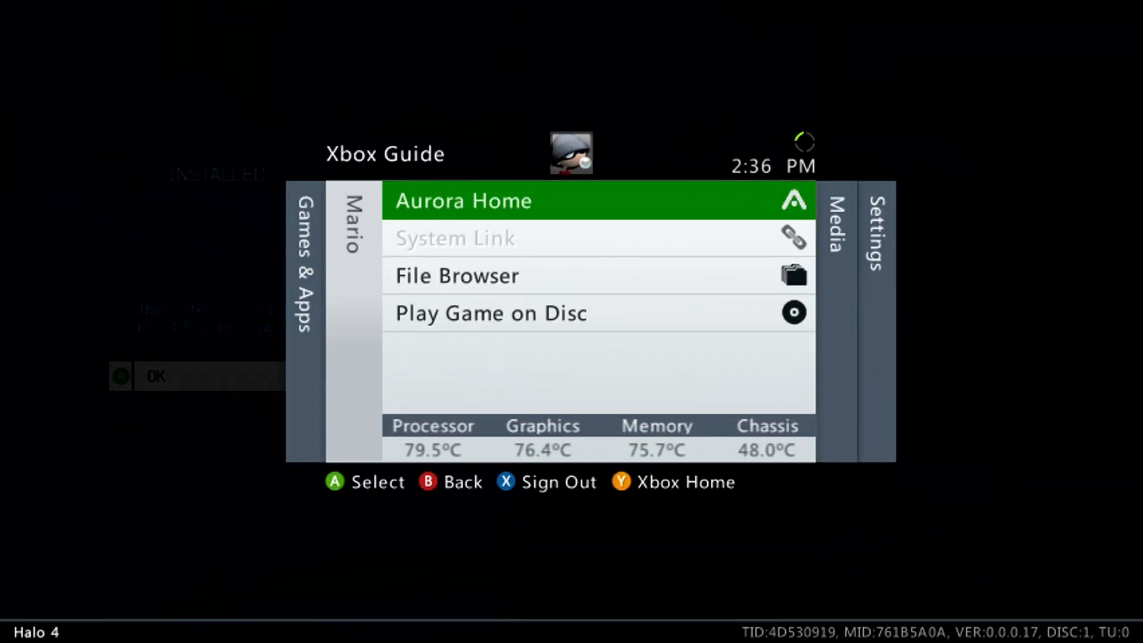
pyautogui.press('y')
pyautogui.press('Up')
pyautogui.press('Return')
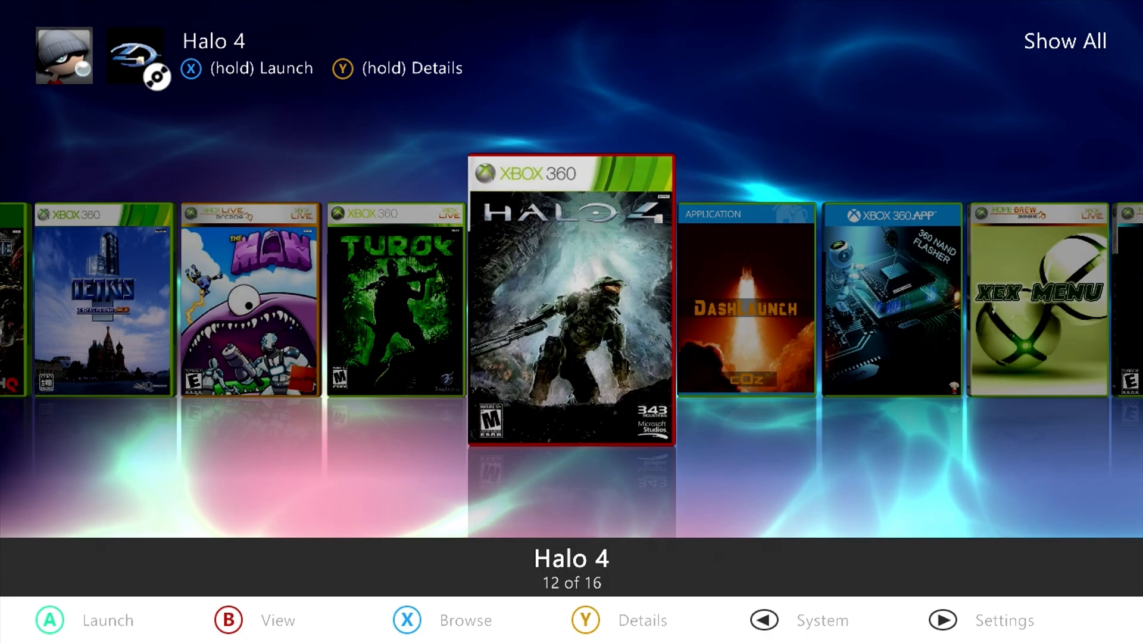
# Step: Open the Dvd drive in the system's File Manager
pyautogui.press('BackSpace')
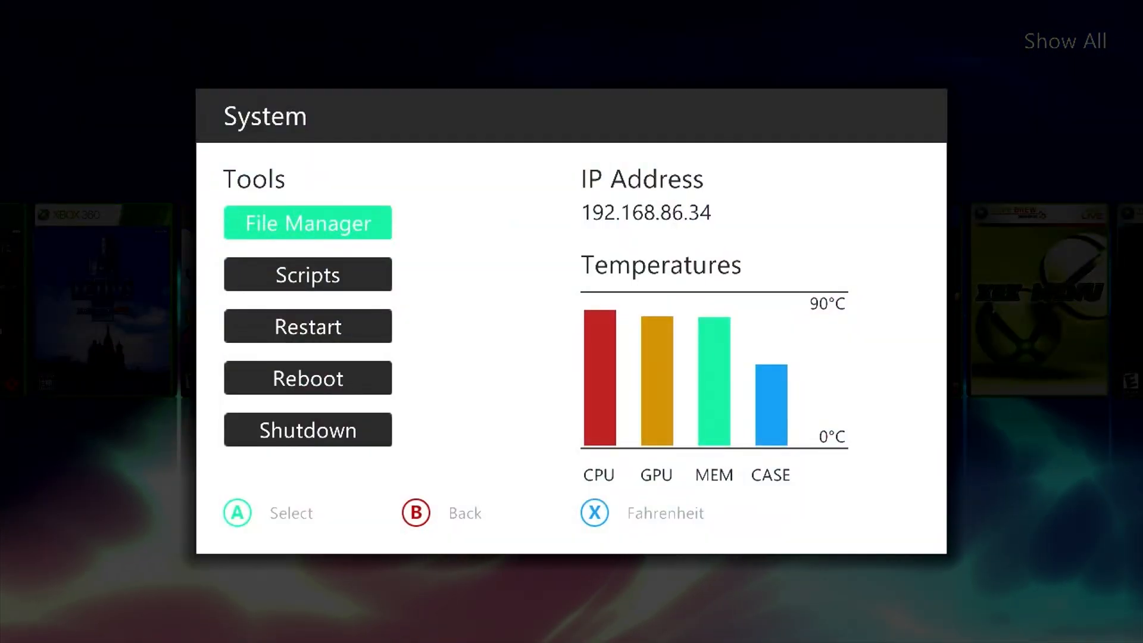
pyautogui.press('Return')
pyautogui.press('Down')
pyautogui.press('Return')
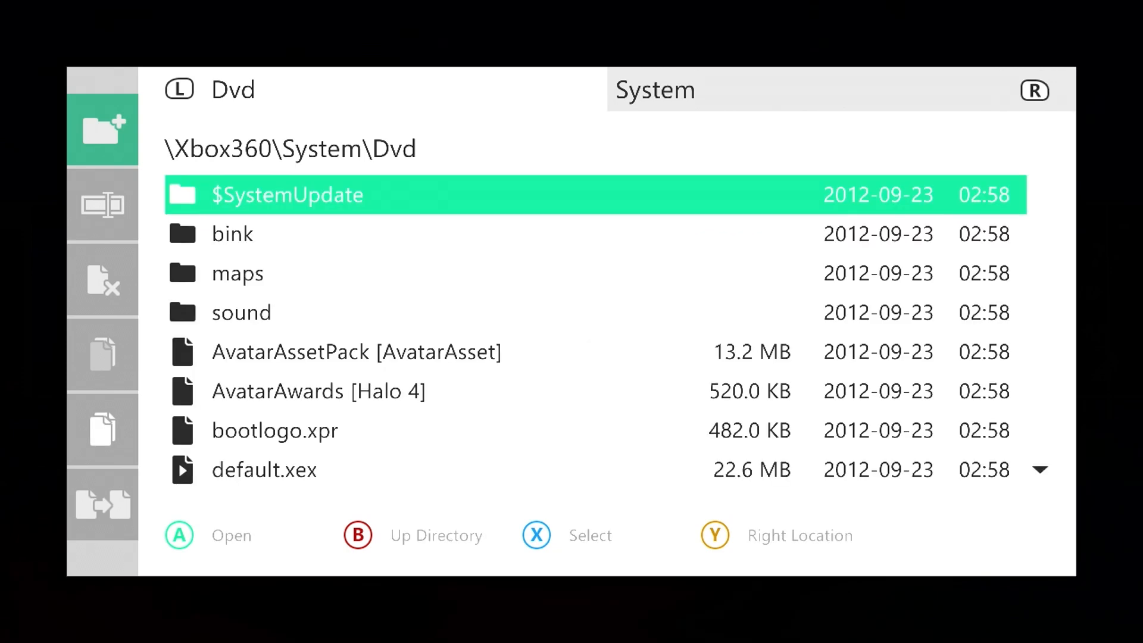
# Step: Select every folder and file on the Halo 4 play disc, from $SystemUpdate through nxeart
pyautogui.press('space')
pyautogui.press('Down')
pyautogui.press('space')
pyautogui.press('Down')
pyautogui.press('space')
pyautogui.press('Down')
pyautogui.press('space')
pyautogui.press('Down')
pyautogui.press('space')
pyautogui.press('Down')
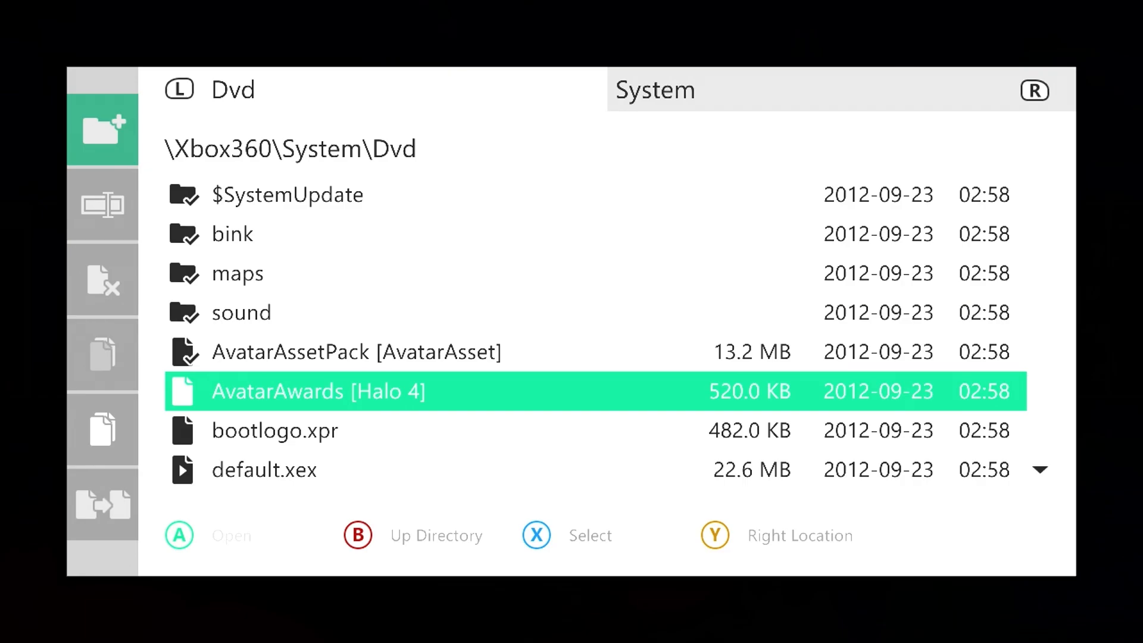
pyautogui.press('space')
pyautogui.press('Down')
pyautogui.press('space')
pyautogui.press('Down')
pyautogui.press('space')
pyautogui.press('Down')
pyautogui.press('space')
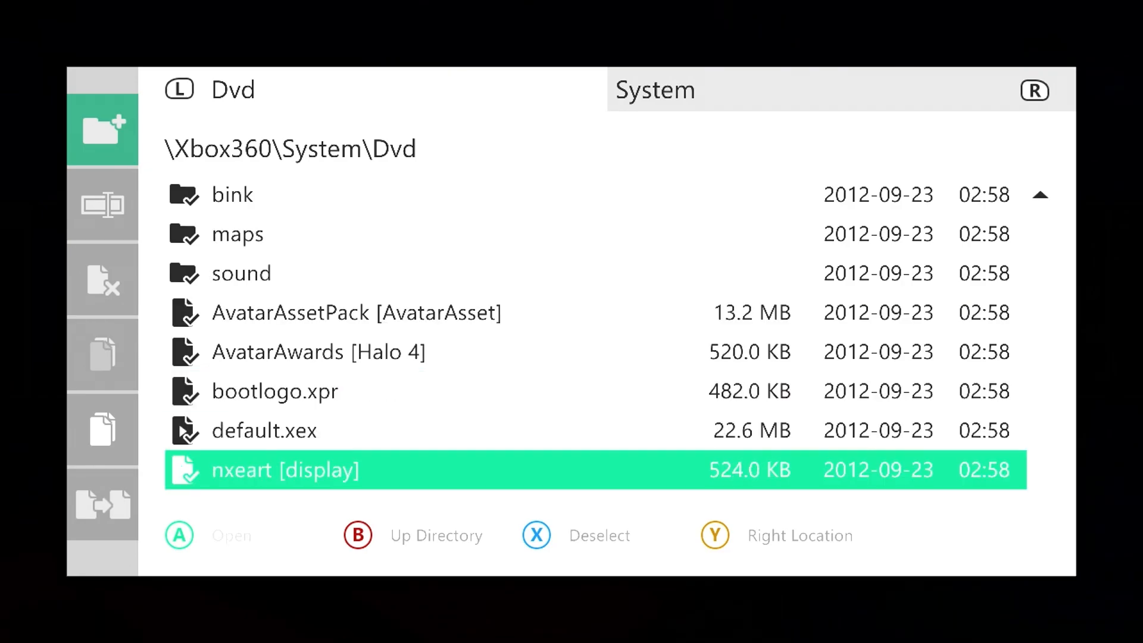
# Step: Deselect the $SystemUpdate folder, leaving the other disc contents selected
pyautogui.press('Up')
pyautogui.press('Up')
pyautogui.press('Up')
pyautogui.press('Up')
pyautogui.press('Up')
pyautogui.press('Up')
pyautogui.press('Up')
pyautogui.press('Up')
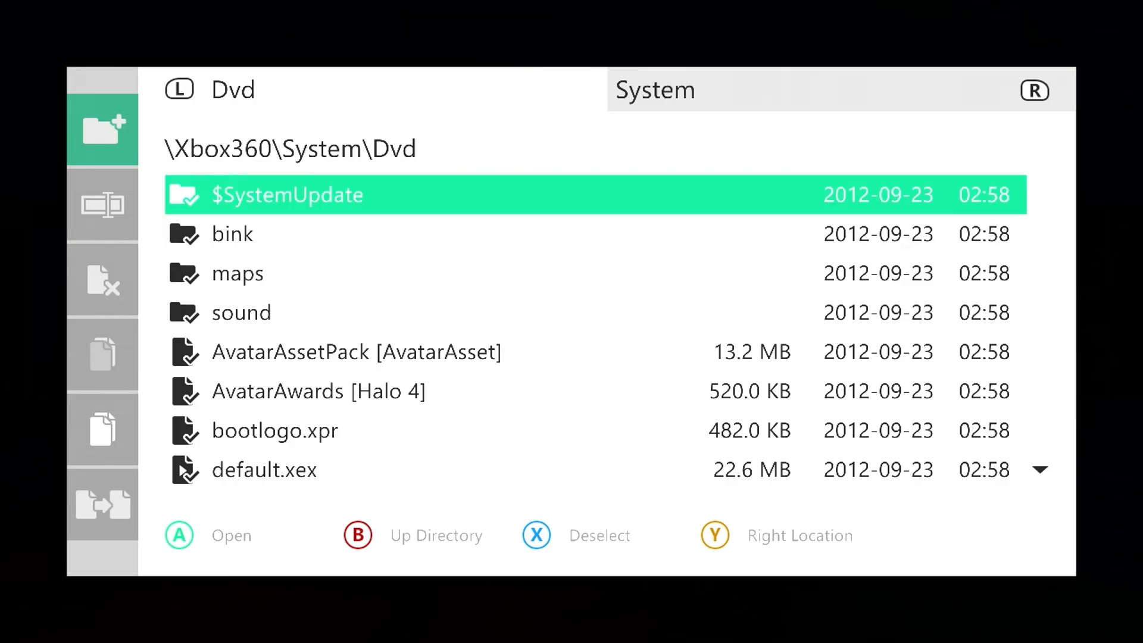
pyautogui.press('space')
pyautogui.press('Down')
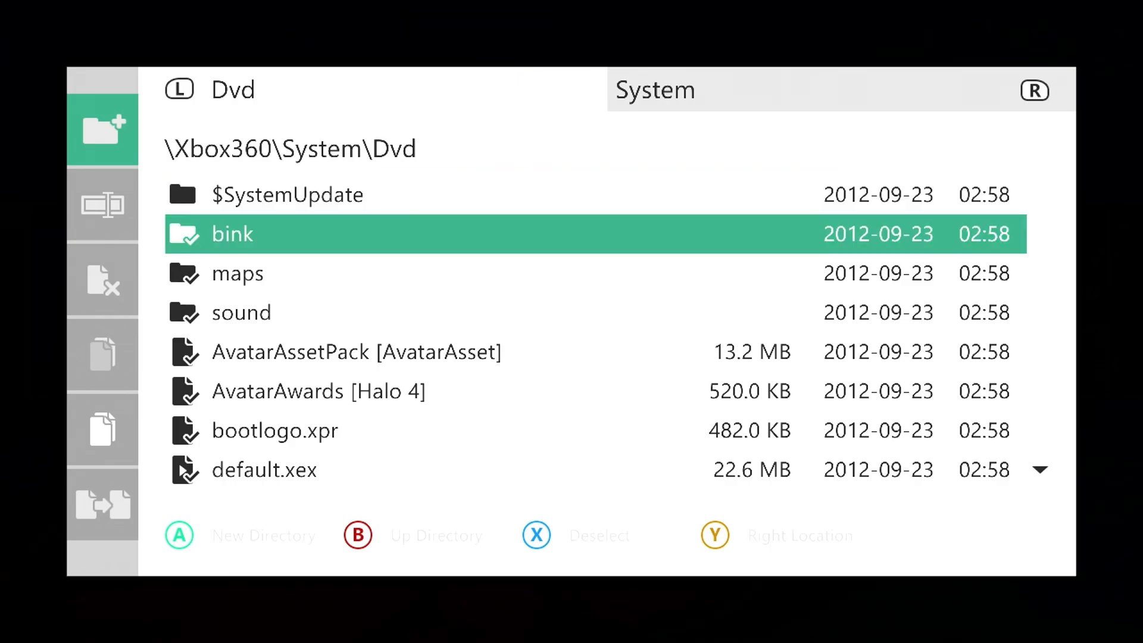
# Step: Copy the selected Halo 4 disc folders and files
pyautogui.press('Down')
pyautogui.press('Down')
pyautogui.press('Down')
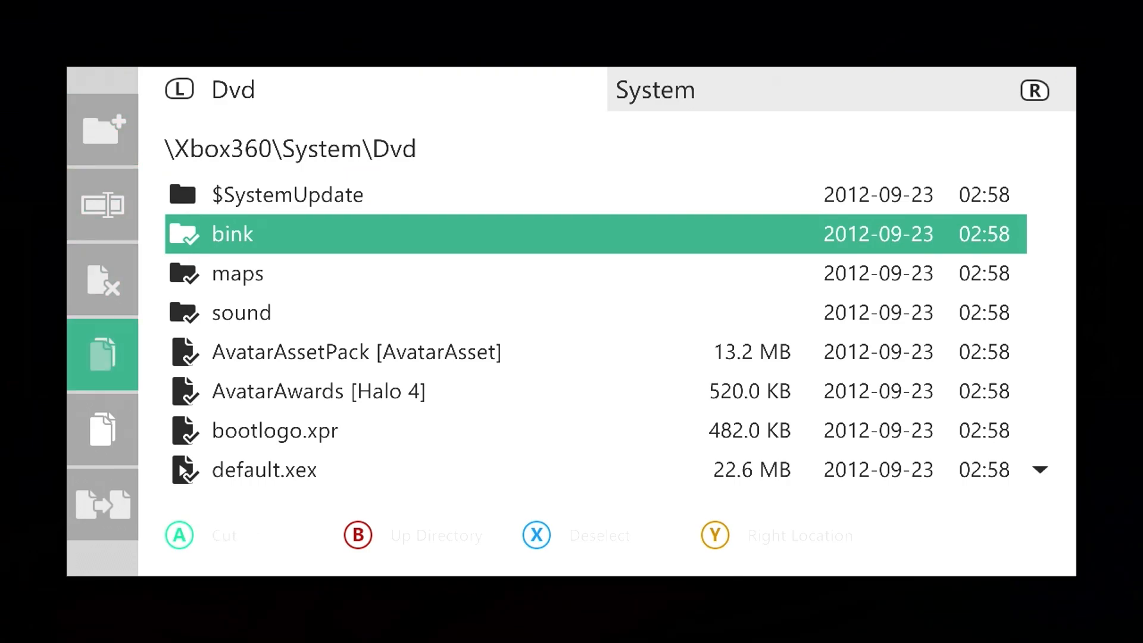
pyautogui.press('Down')
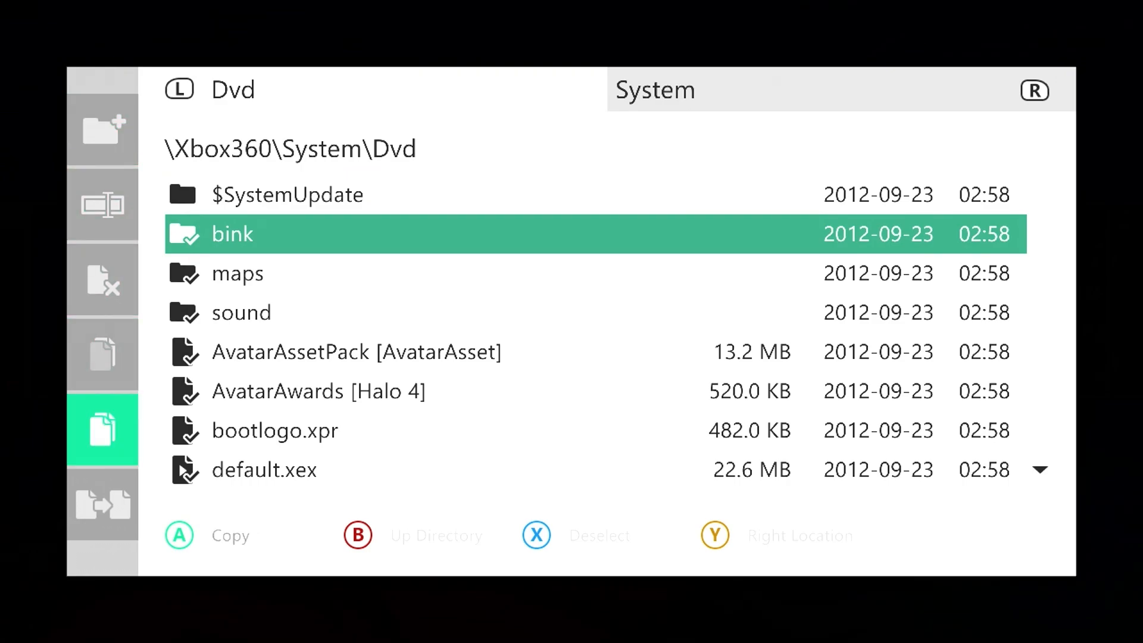
pyautogui.press('Return')
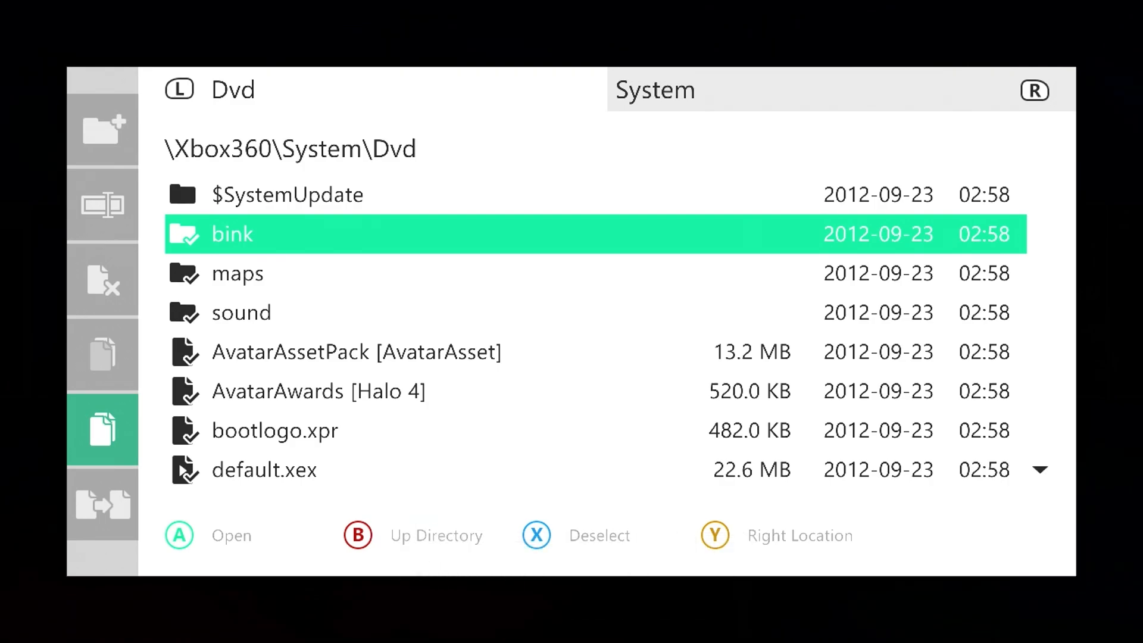
# Step: Open the Games folder on Hdd1 in the other file location
pyautogui.press('y')
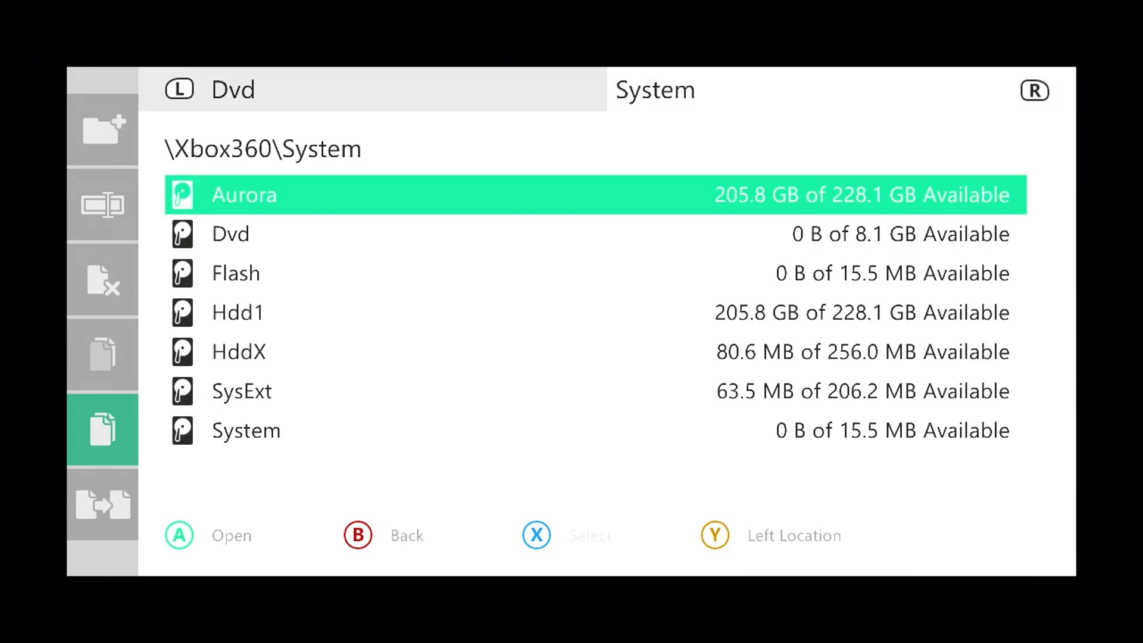
pyautogui.press('Down')
pyautogui.press('Down')
pyautogui.press('Down')
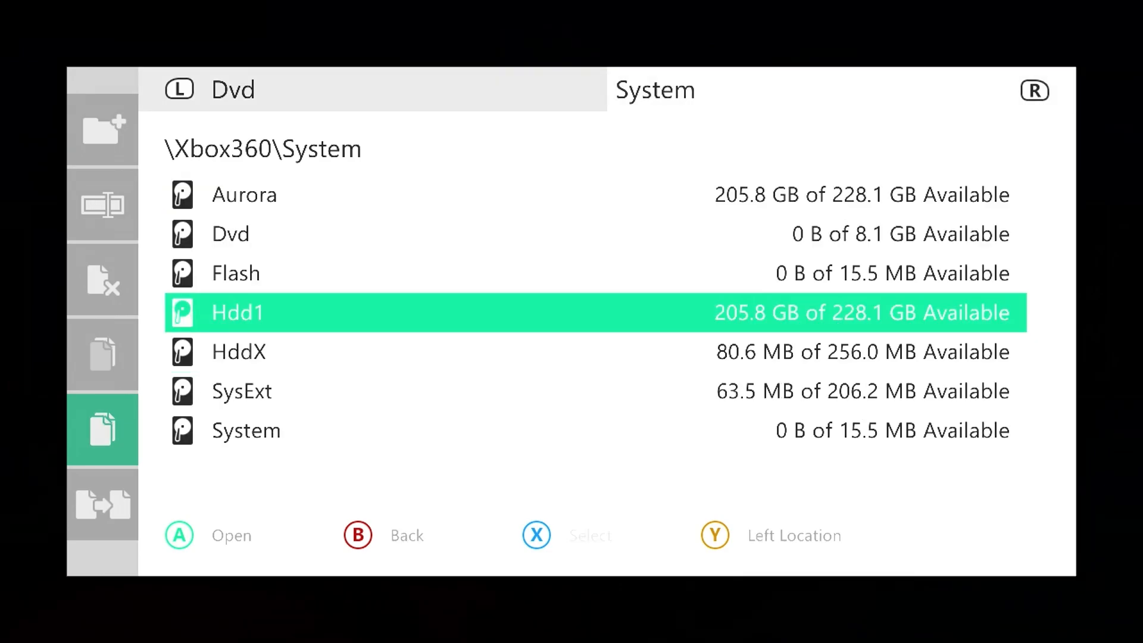
pyautogui.press('Return')
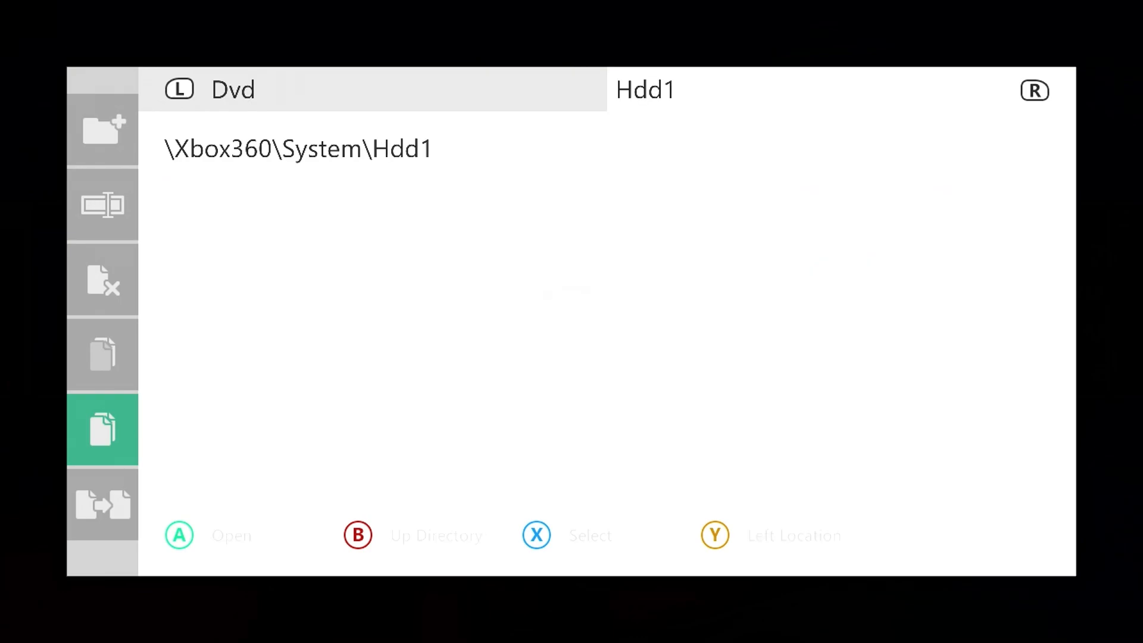
pyautogui.press('Down')
pyautogui.press('Down')
pyautogui.press('Down')
pyautogui.press('Return')
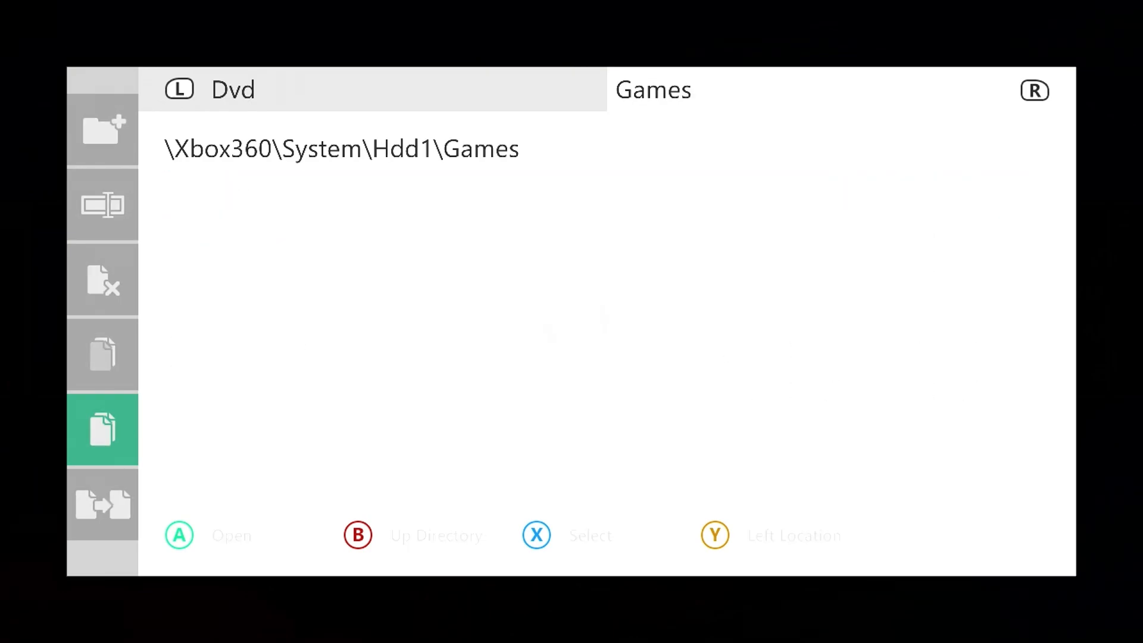
# Step: Create a new directory named Halo 4 inside the Games folder on Hdd1
pyautogui.press('Left')
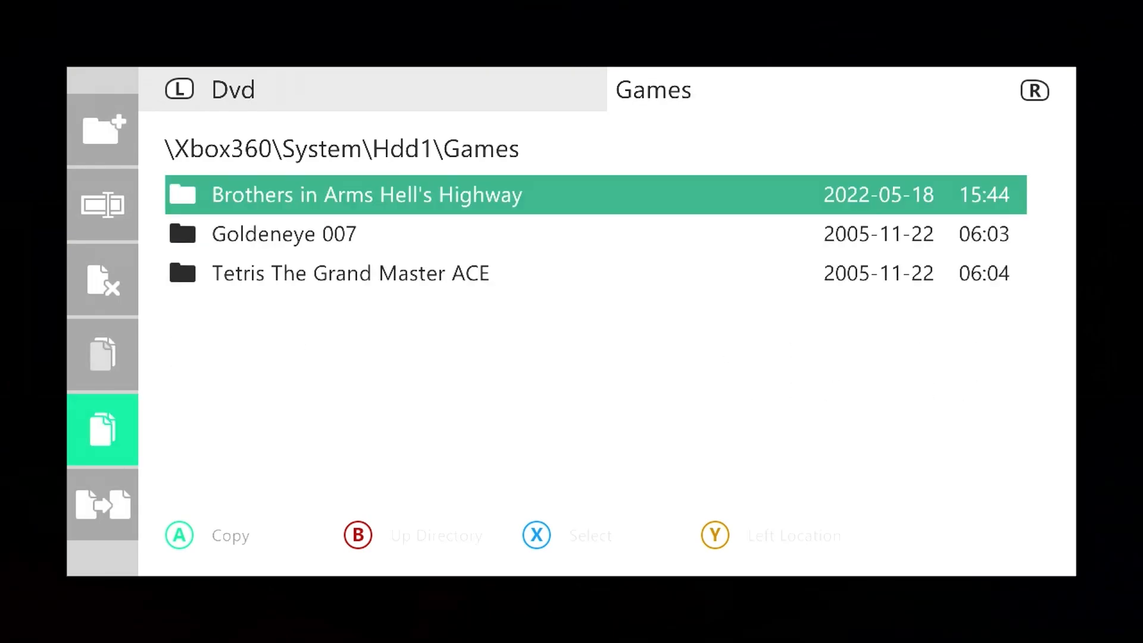
pyautogui.press('Up')
pyautogui.press('Up')
pyautogui.press('Up')
pyautogui.press('Up')
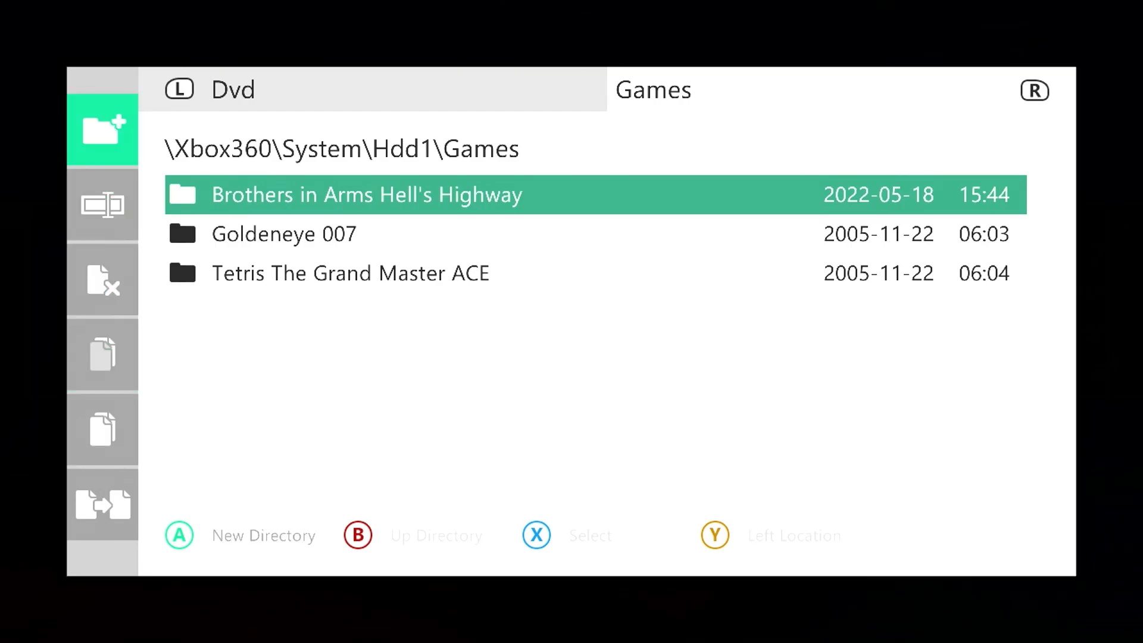
pyautogui.press('Return')
pyautogui.press('BackSpace')
pyautogui.press('capslock')
pyautogui.press('Down')
pyautogui.press('Down')
pyautogui.press('Right')
pyautogui.press('Right')
pyautogui.press('Right')
pyautogui.press('Right')
pyautogui.press('Right')
pyautogui.press('Right')
pyautogui.press('Right')
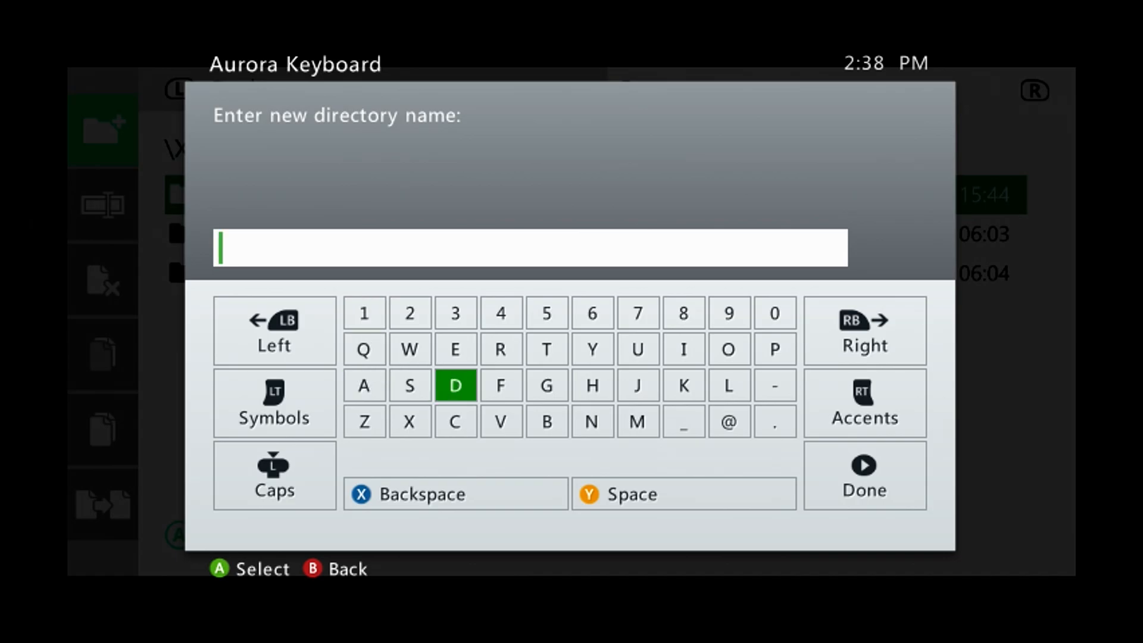
pyautogui.write('H')
pyautogui.press('Left')
pyautogui.press('Left')
pyautogui.press('Left')
pyautogui.press('Left')
pyautogui.press('Left')
pyautogui.press('Left')
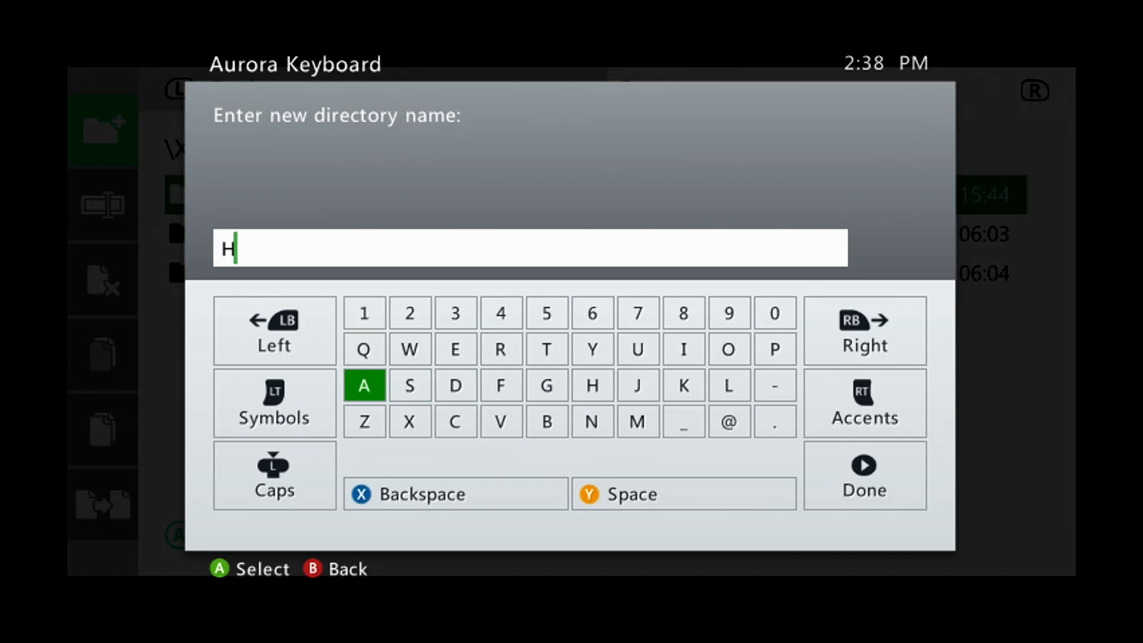
pyautogui.press('Escape')
# Step: Start pasting the copied disc contents into the new Halo 4 folder and cancel the transfer
pyautogui.press('Down')
pyautogui.press('Down')
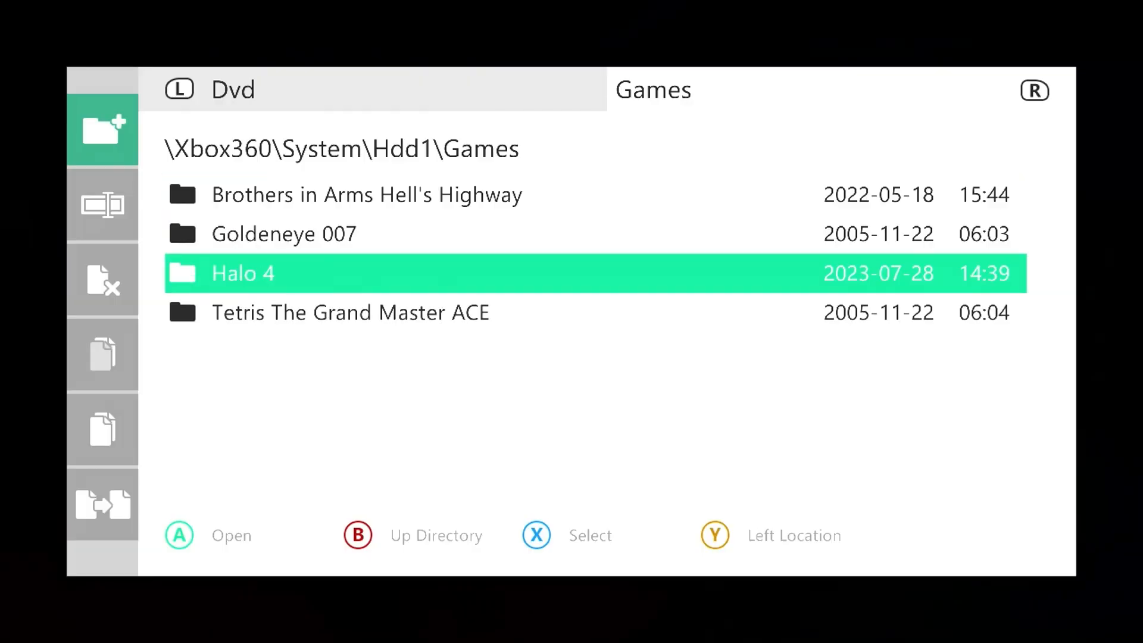
pyautogui.press('Return')
pyautogui.press('Down')
pyautogui.press('Down')
pyautogui.press('Down')
pyautogui.press('Down')
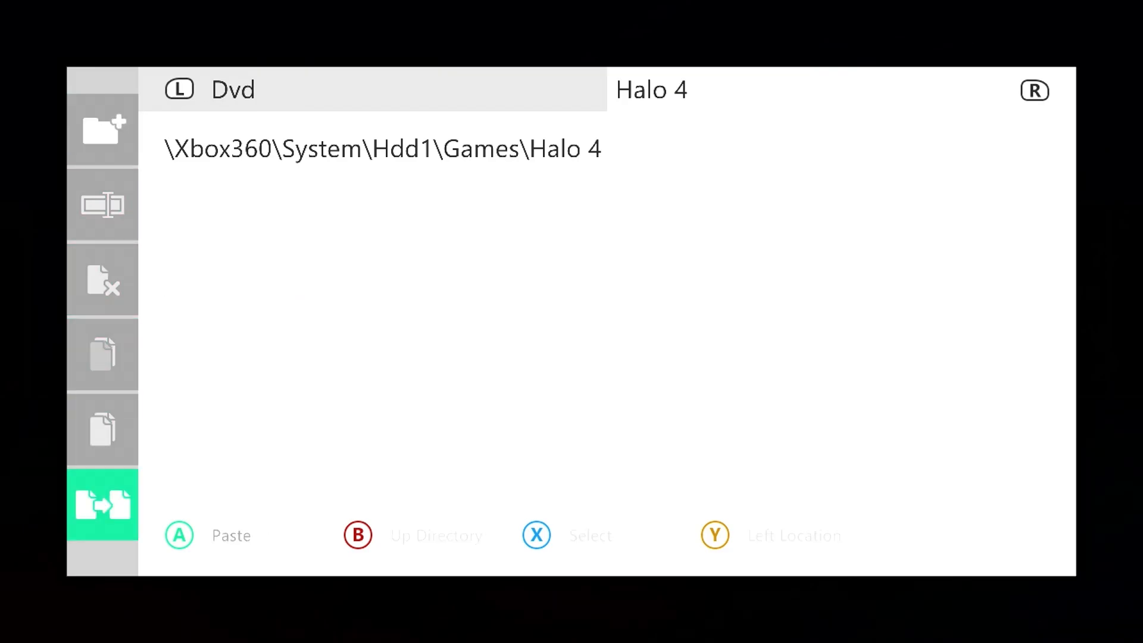
pyautogui.press('Return')
pyautogui.press('Right')
pyautogui.press('Return')
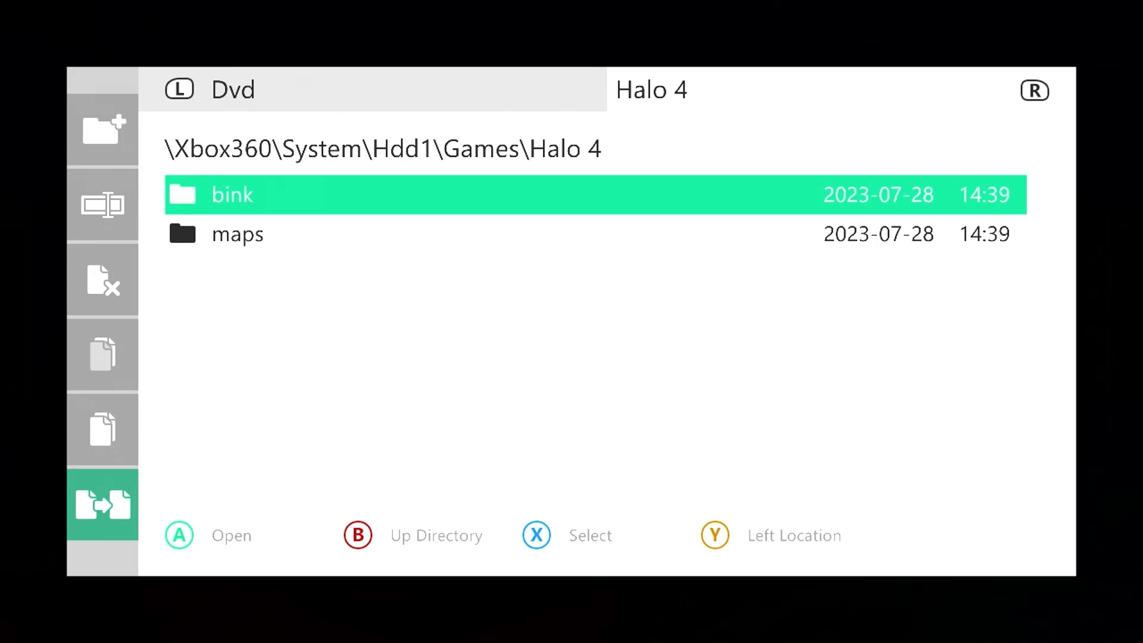
# Step: Delete the Halo 4 folder from the Games directory on Hdd1
pyautogui.press('b')
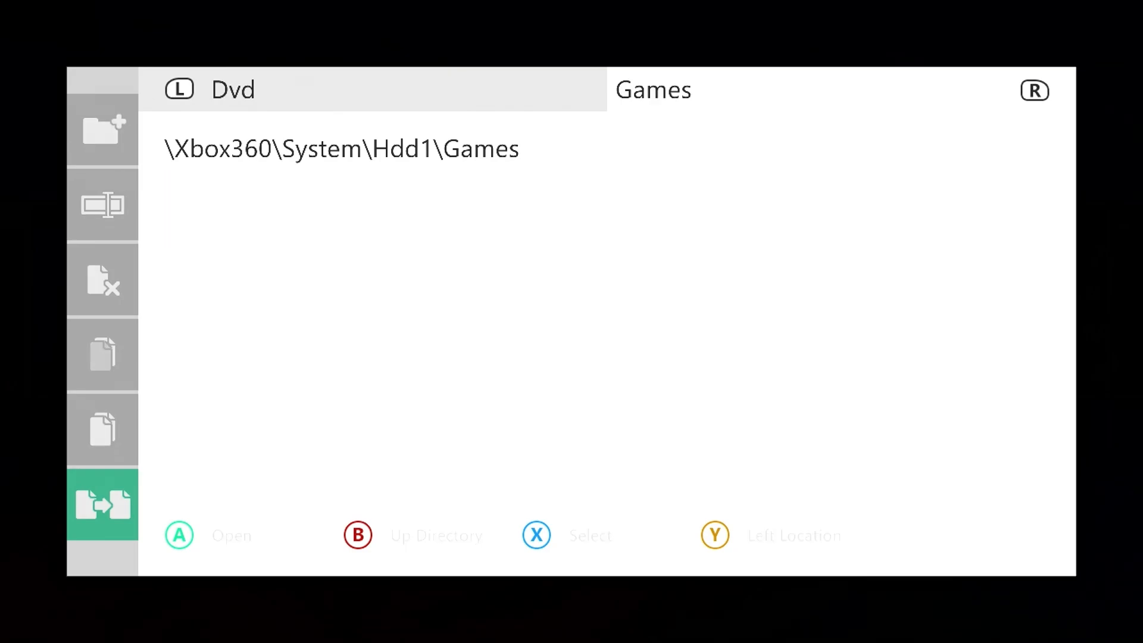
pyautogui.press('x')
pyautogui.press('Left')
pyautogui.press('Up')
pyautogui.press('Up')
pyautogui.press('Up')
pyautogui.press('a')
pyautogui.press('Right')
pyautogui.press('a')
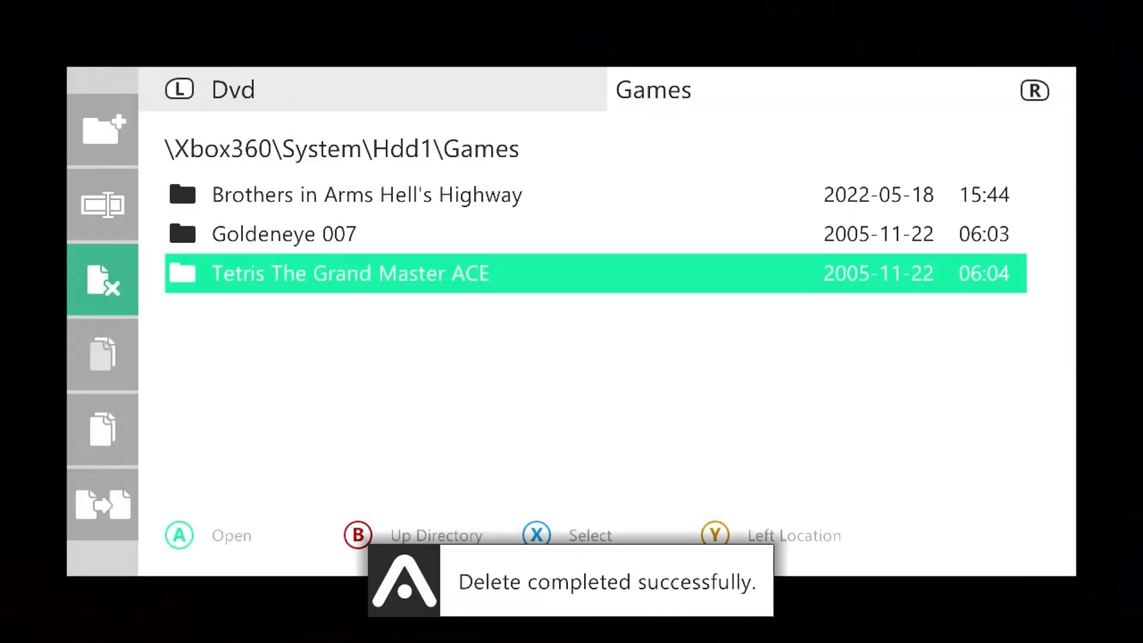
# Step: Leave the file manager and launch the Aurora Repo Browser script
pyautogui.press('b')
pyautogui.press('b')
pyautogui.press('b')
pyautogui.press('b')
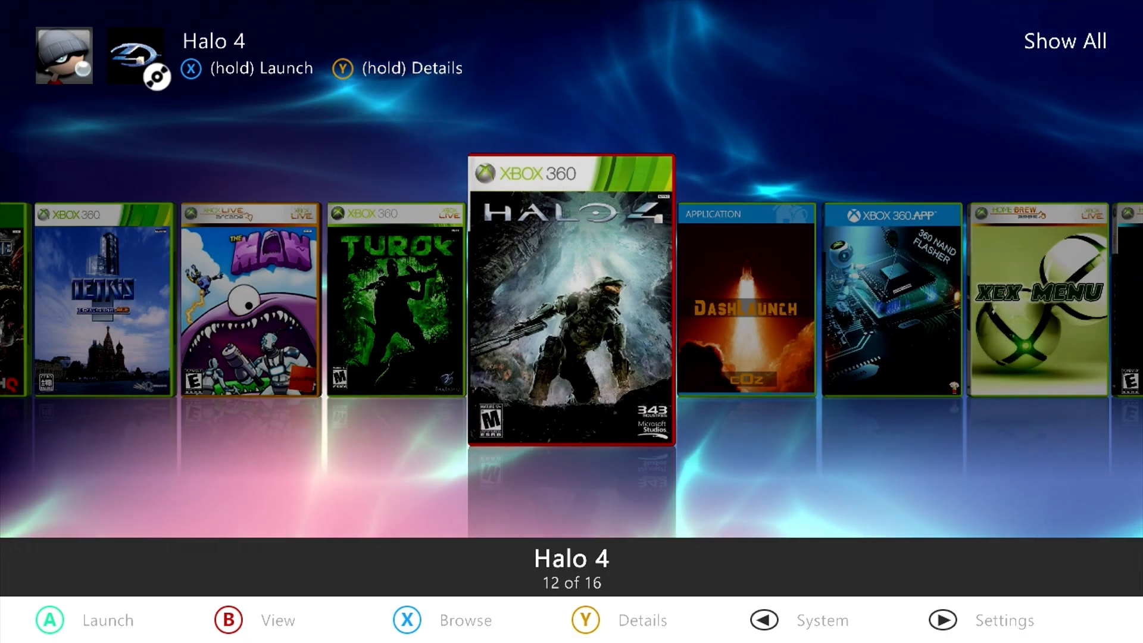
pyautogui.press('Left')
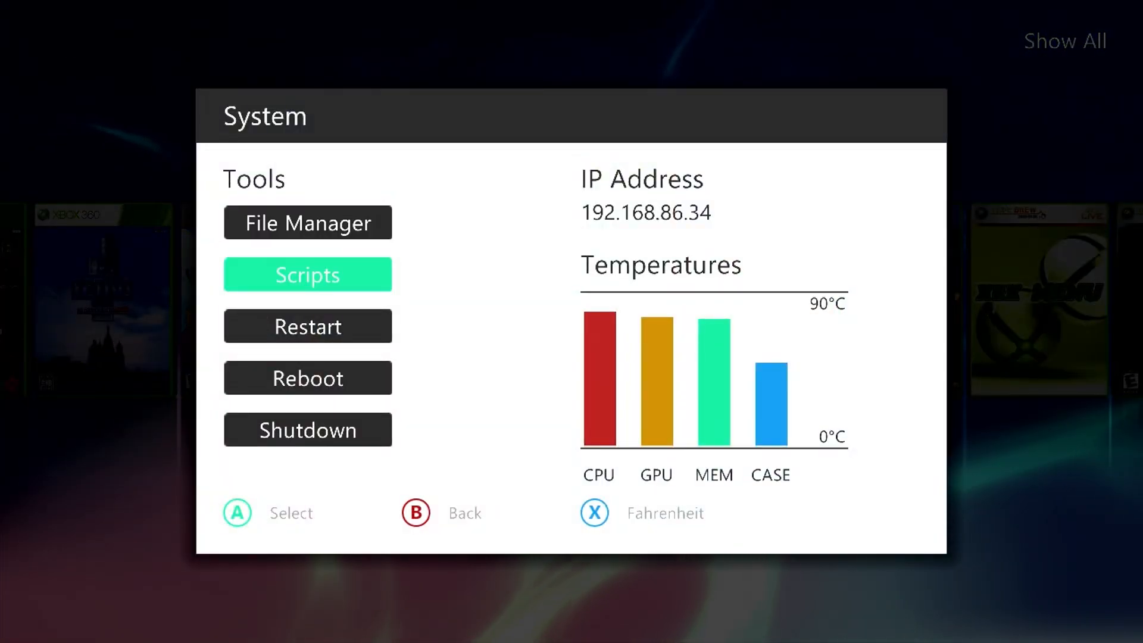
pyautogui.press('Return')
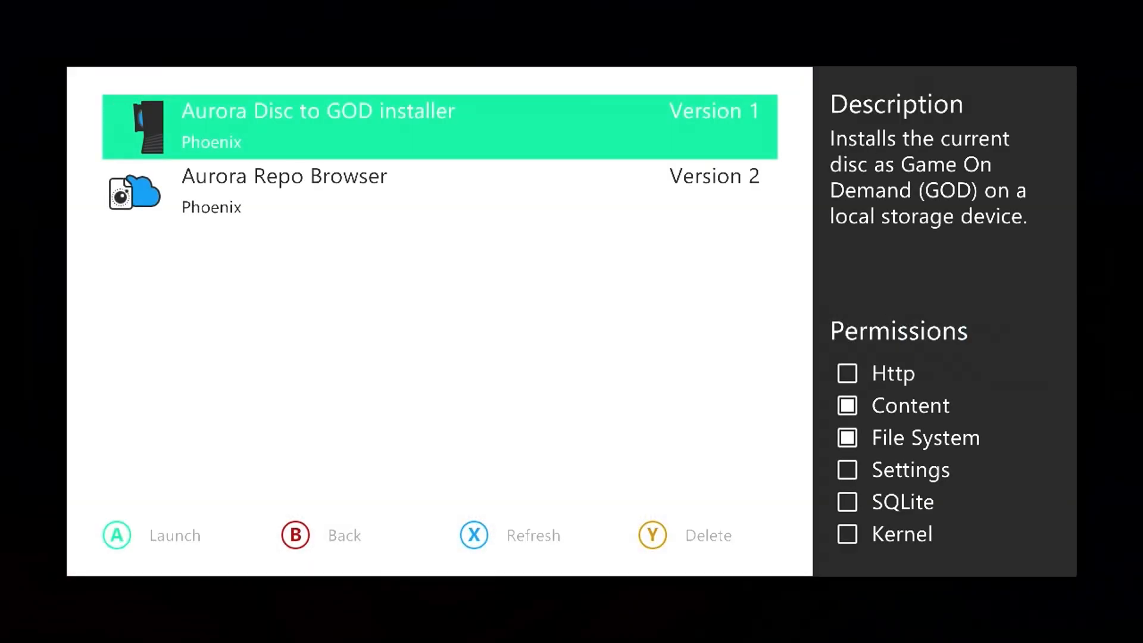
pyautogui.press('Down')
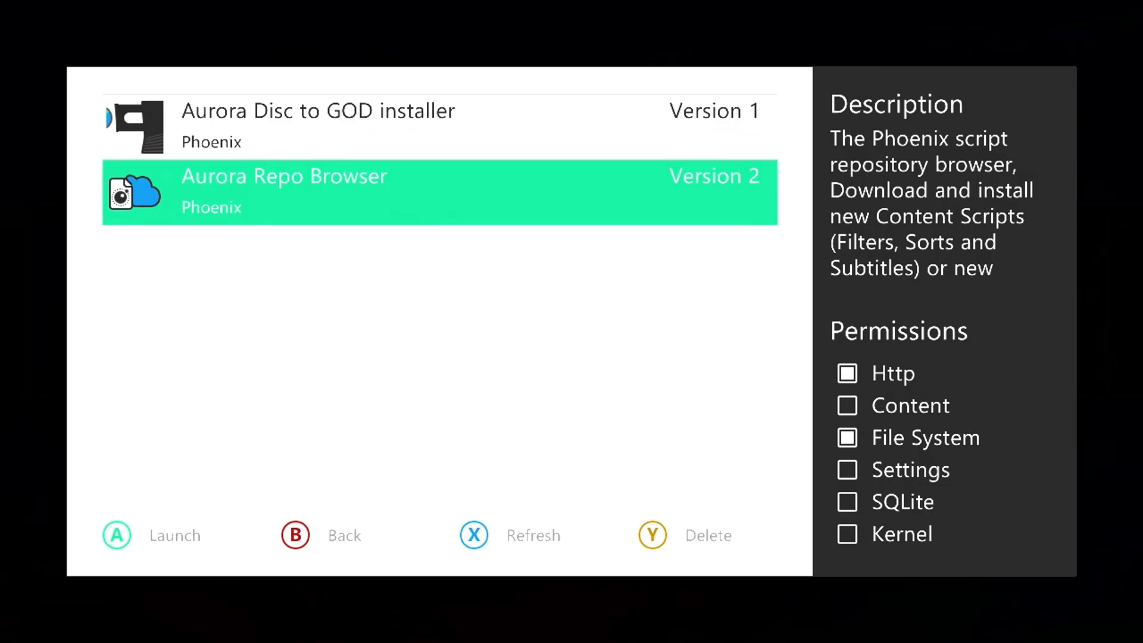
pyautogui.press('Return')
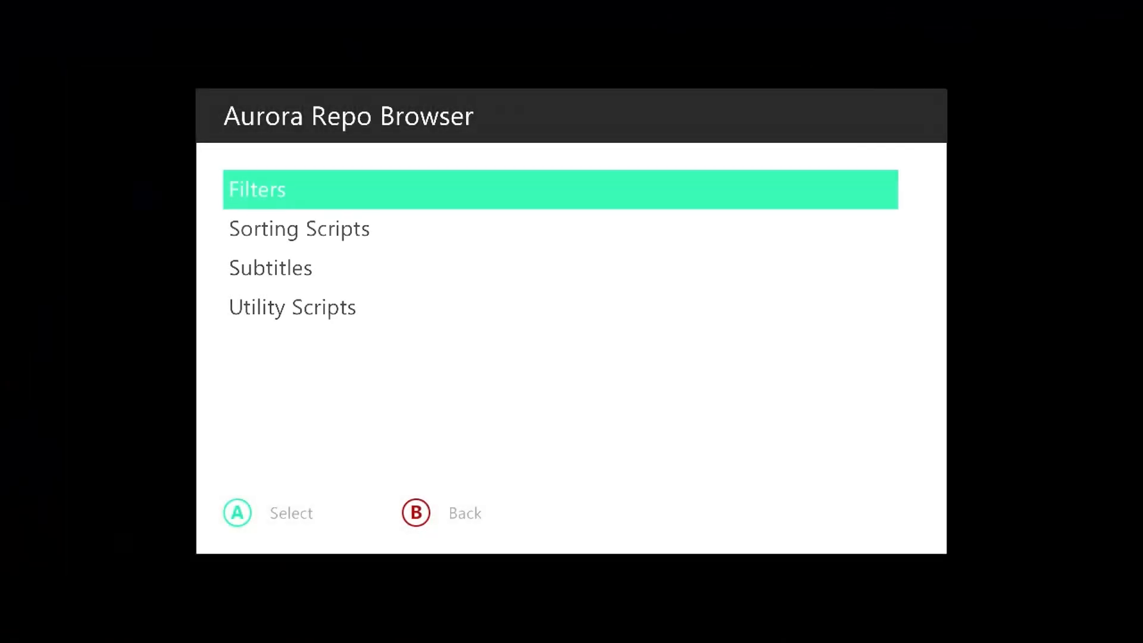
# Step: Install the Aurora Disc to GOD installer v1 from the repository's utility scripts and return to the scripts list
pyautogui.press('Down')
pyautogui.press('Down')
pyautogui.press('Down')
pyautogui.press('Return')
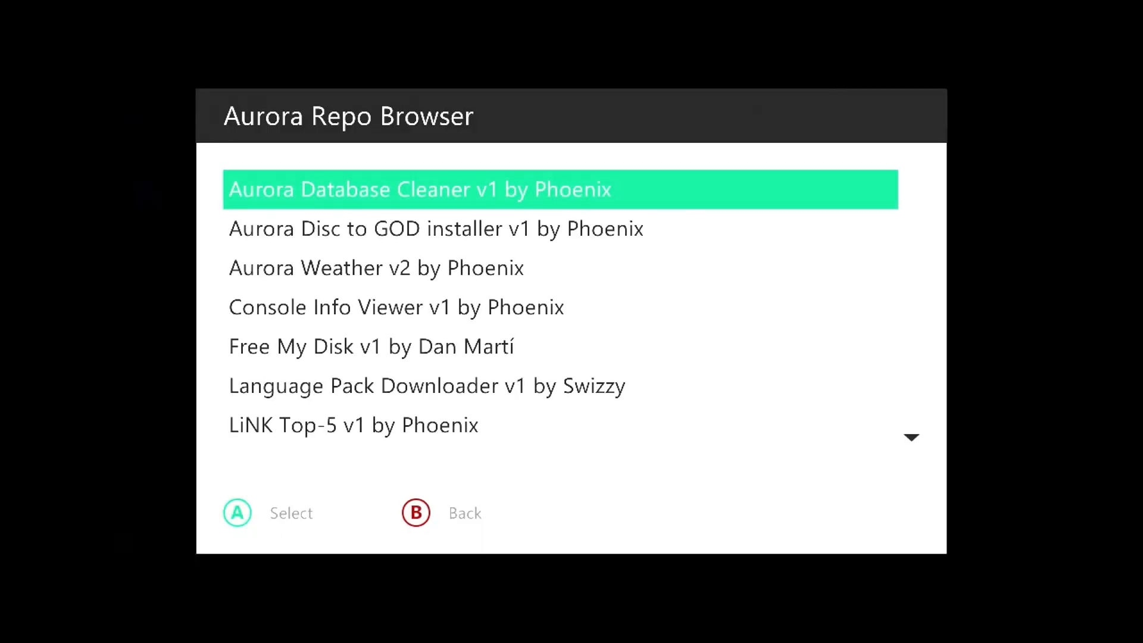
pyautogui.press('Down')
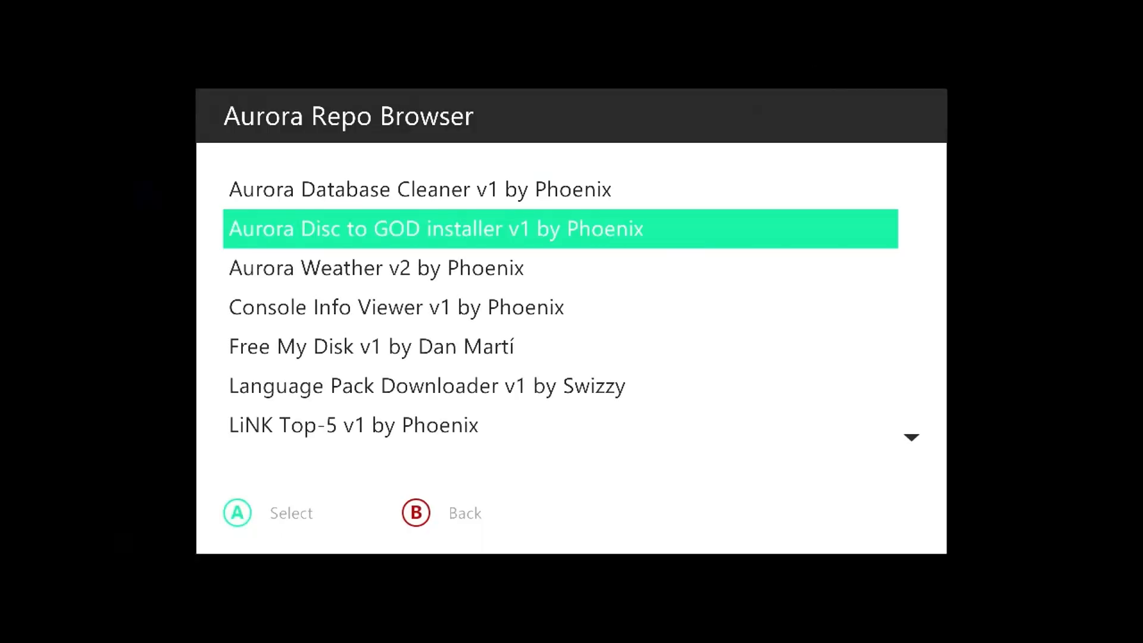
pyautogui.press('Return')
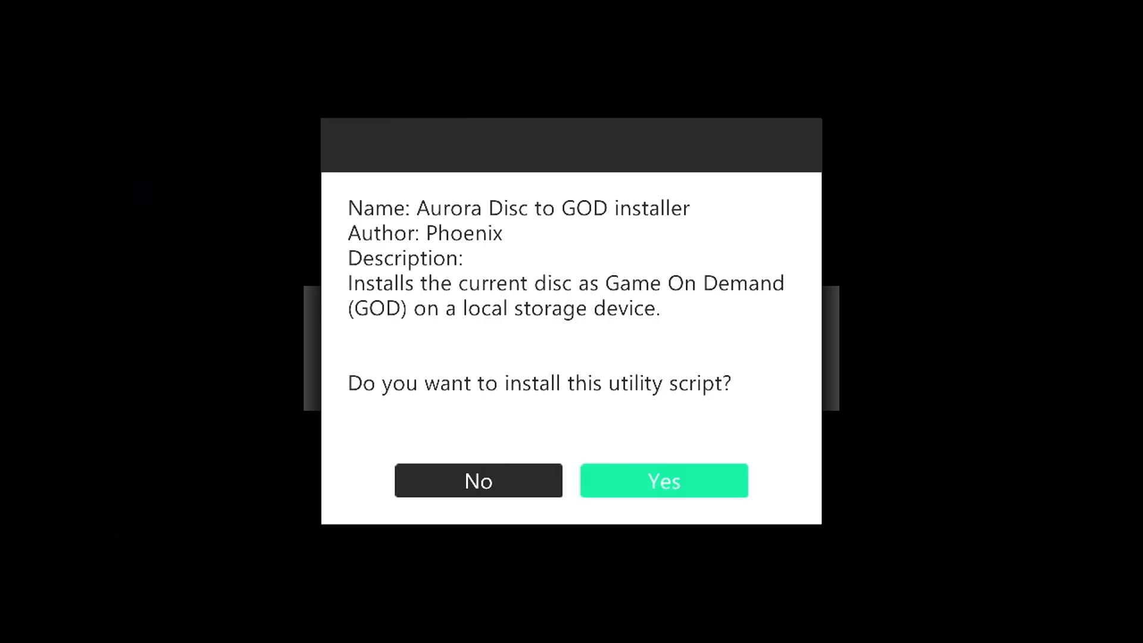
pyautogui.press('Return')
pyautogui.press('Left')
pyautogui.press('Return')
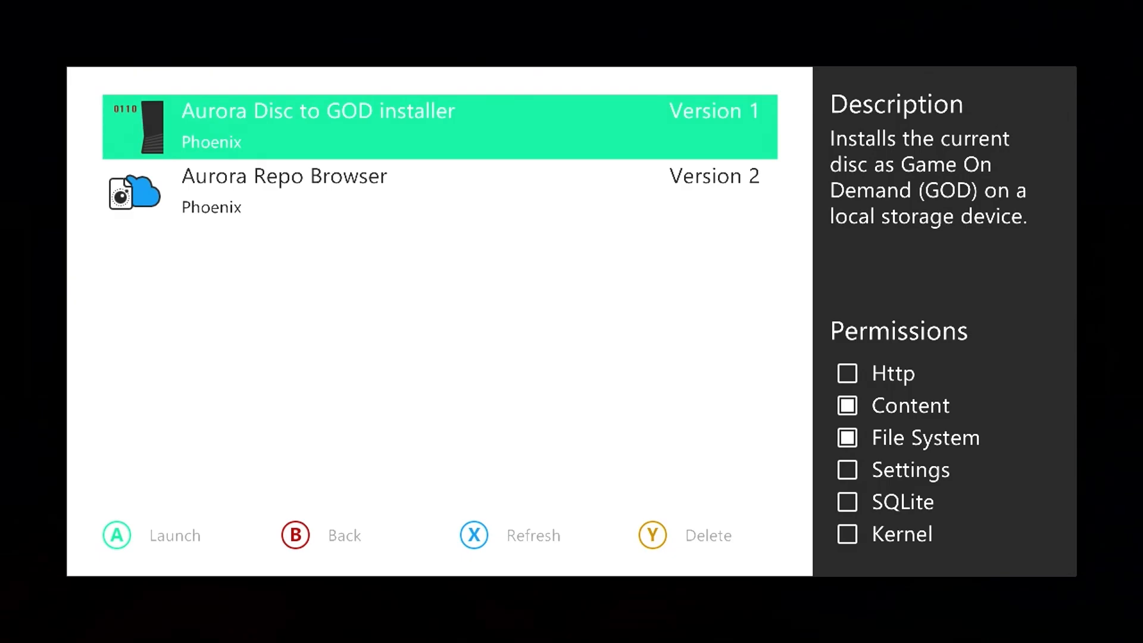
# Step: Launch the Aurora Disc to GOD installer and open the Hdd1 drive for the install destination
pyautogui.press('Return')
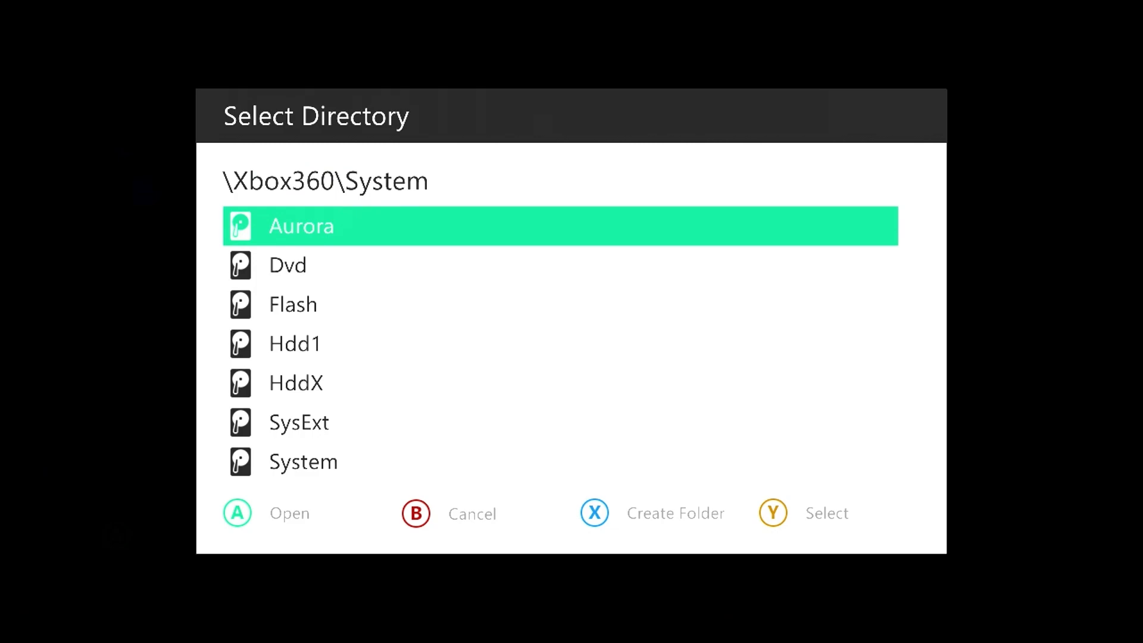
pyautogui.press('Down')
pyautogui.press('Down')
pyautogui.press('Down')
pyautogui.press('Down')
pyautogui.press('Up')
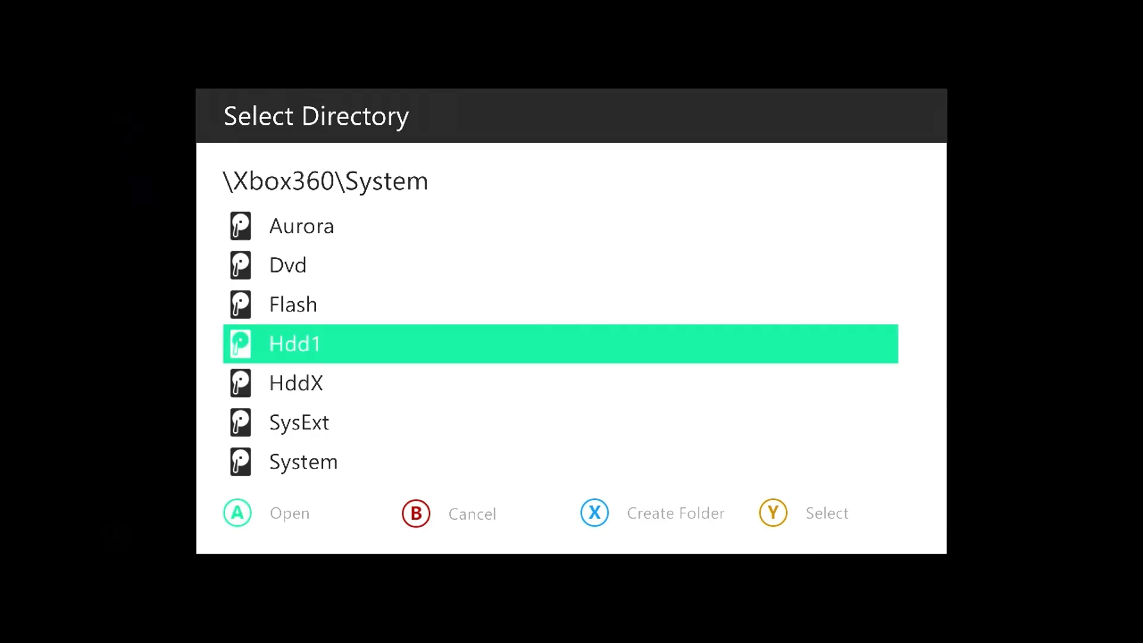
pyautogui.press('Return')
pyautogui.press('Down')
pyautogui.press('Down')
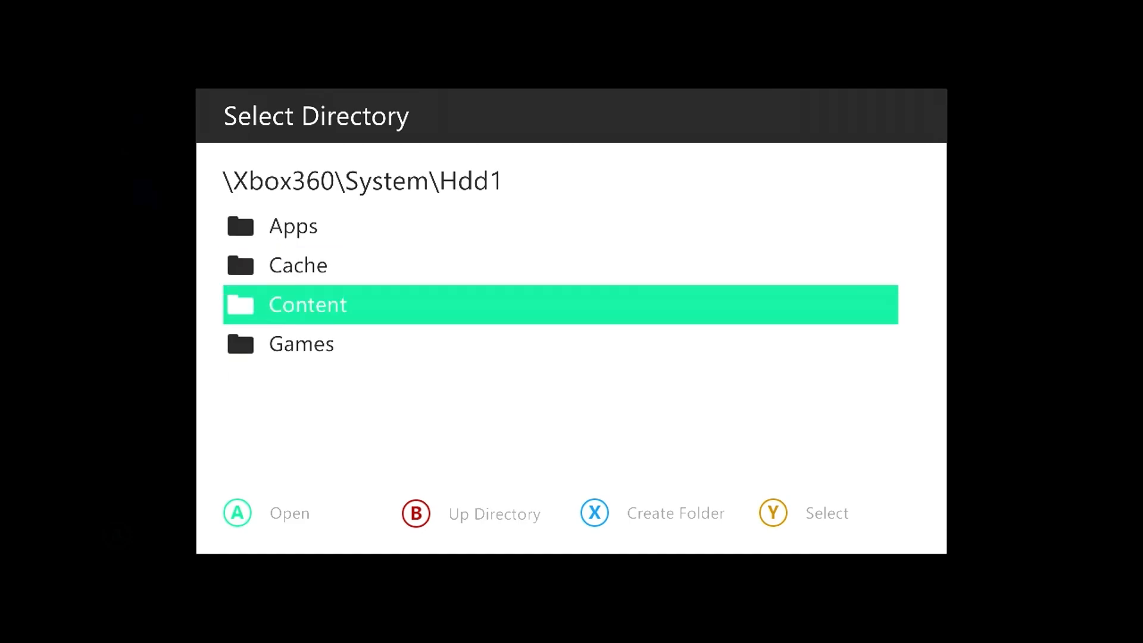
pyautogui.press('Return')
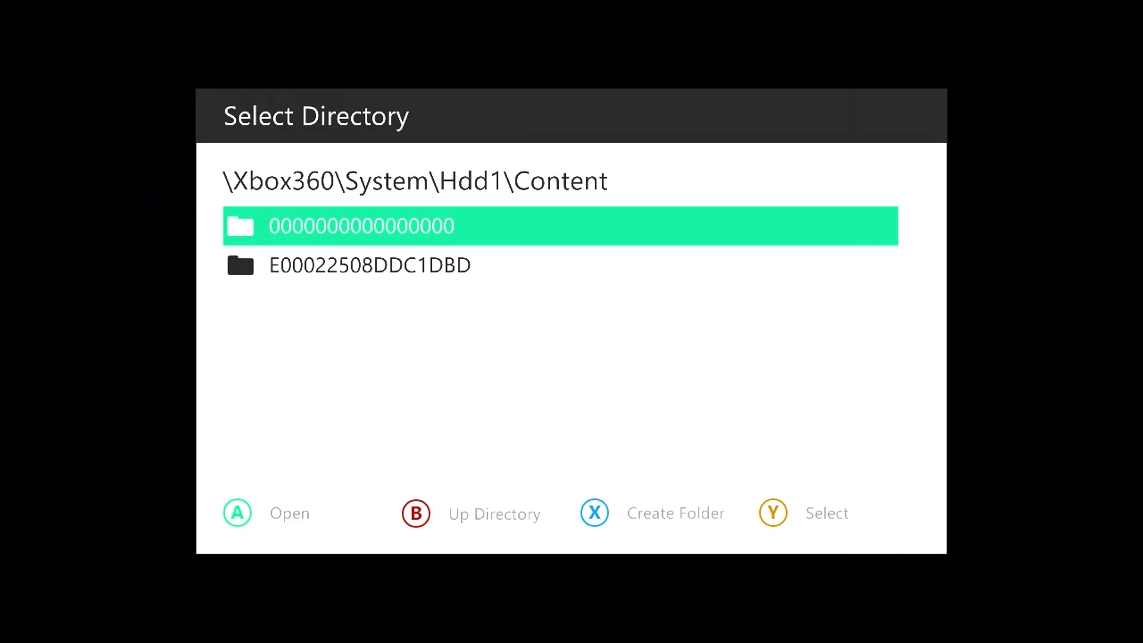
pyautogui.press('y')
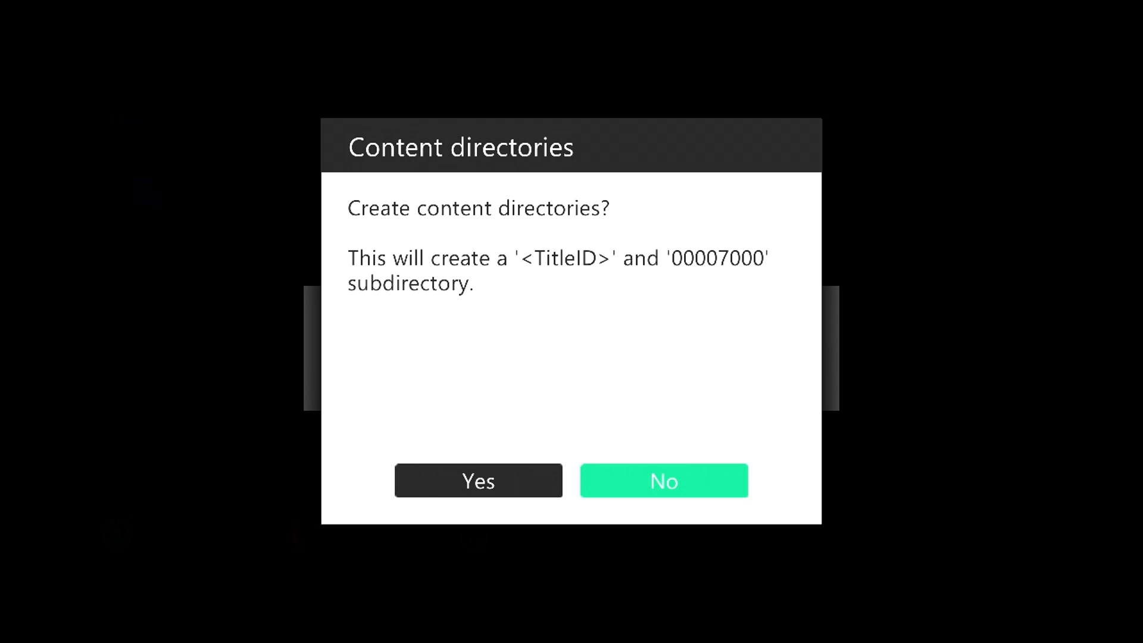
pyautogui.press('Left')
pyautogui.press('Return')
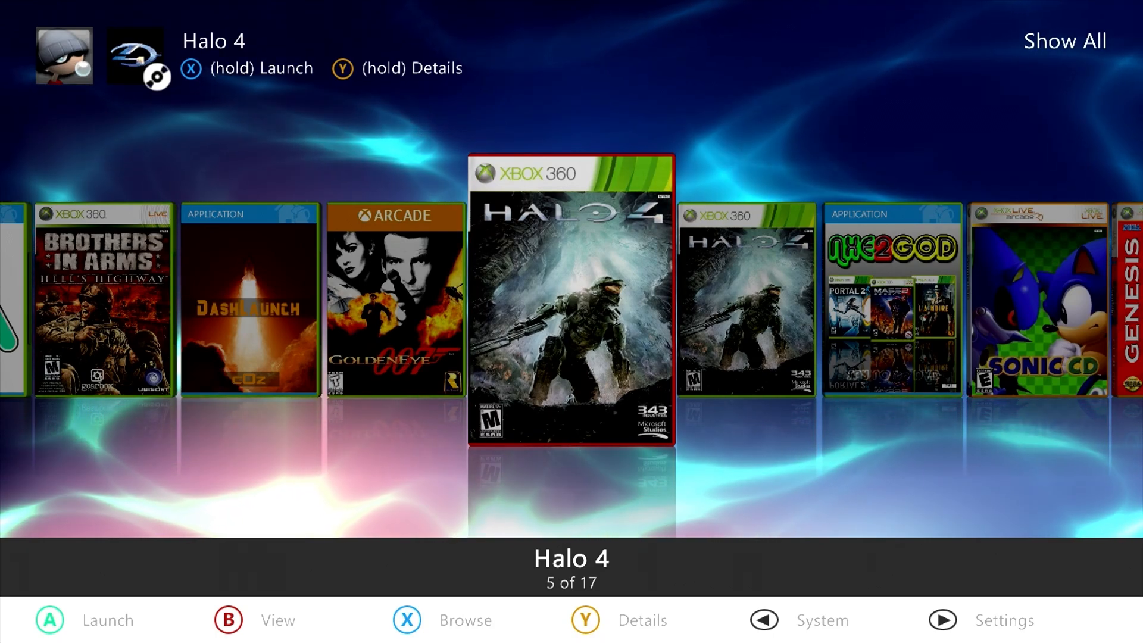
# Step: Compare the two Halo 4 entries in the game library
pyautogui.press('Right')
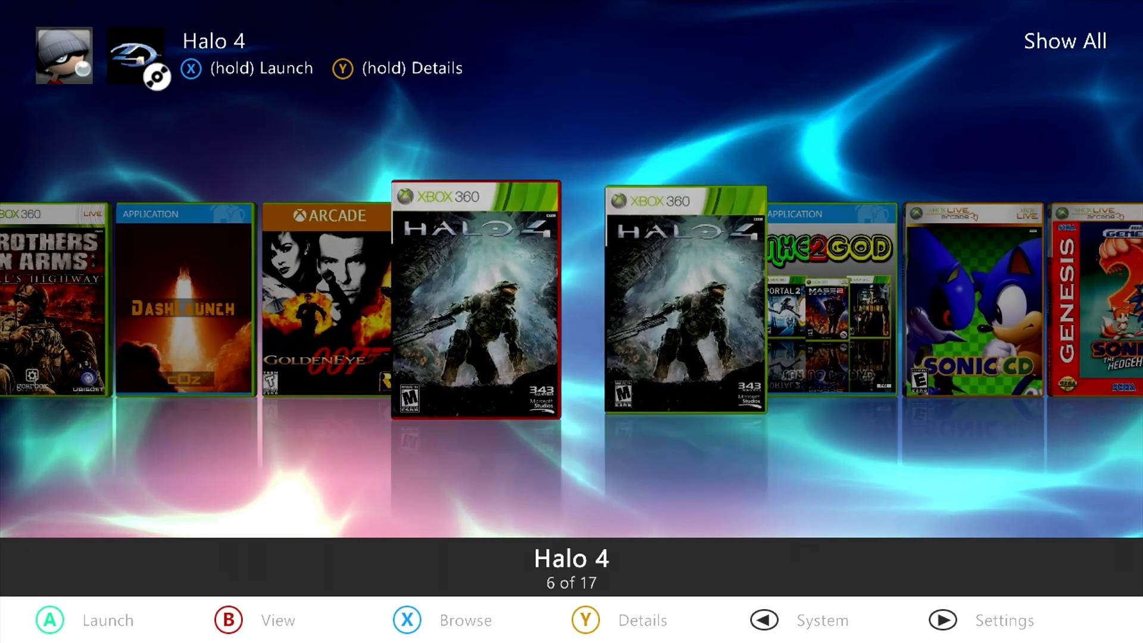
pyautogui.press('Left')
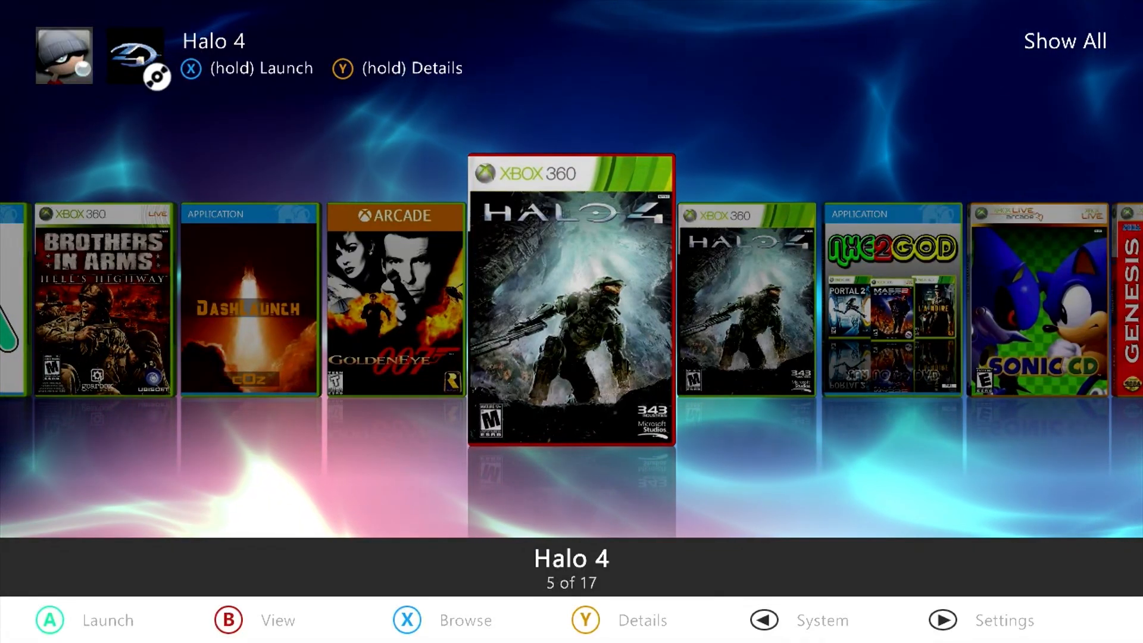
pyautogui.press('Right')
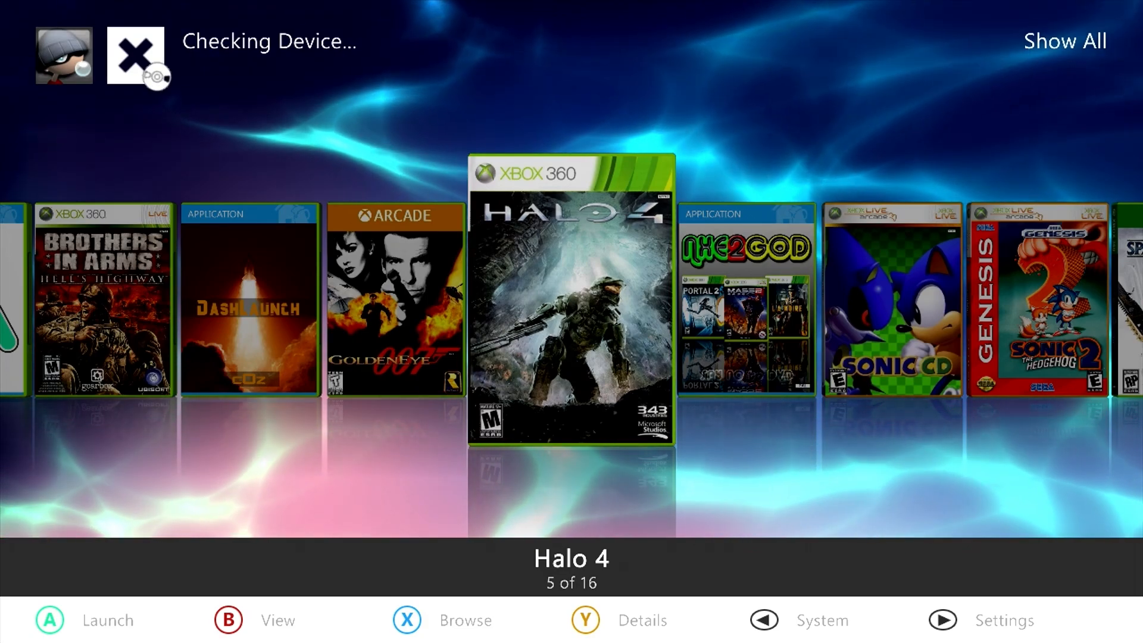
# Step: Open the details of the installed Halo 4 entry and look through its available actions
pyautogui.press('y')
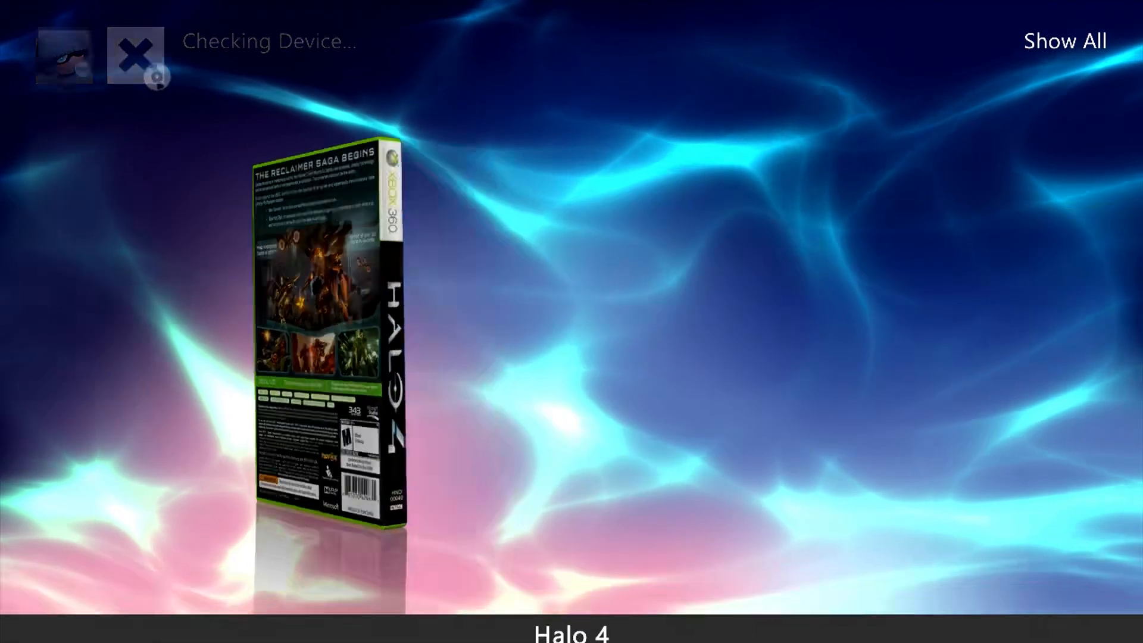
pyautogui.press('b')
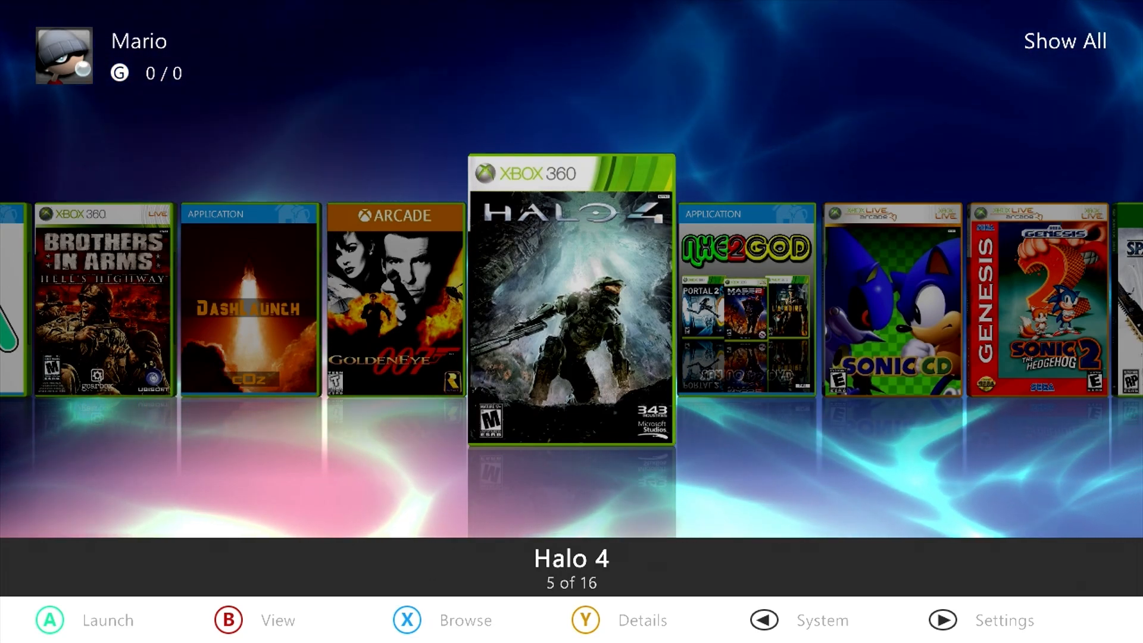
pyautogui.press('y')
pyautogui.press('Down')
pyautogui.press('Down')
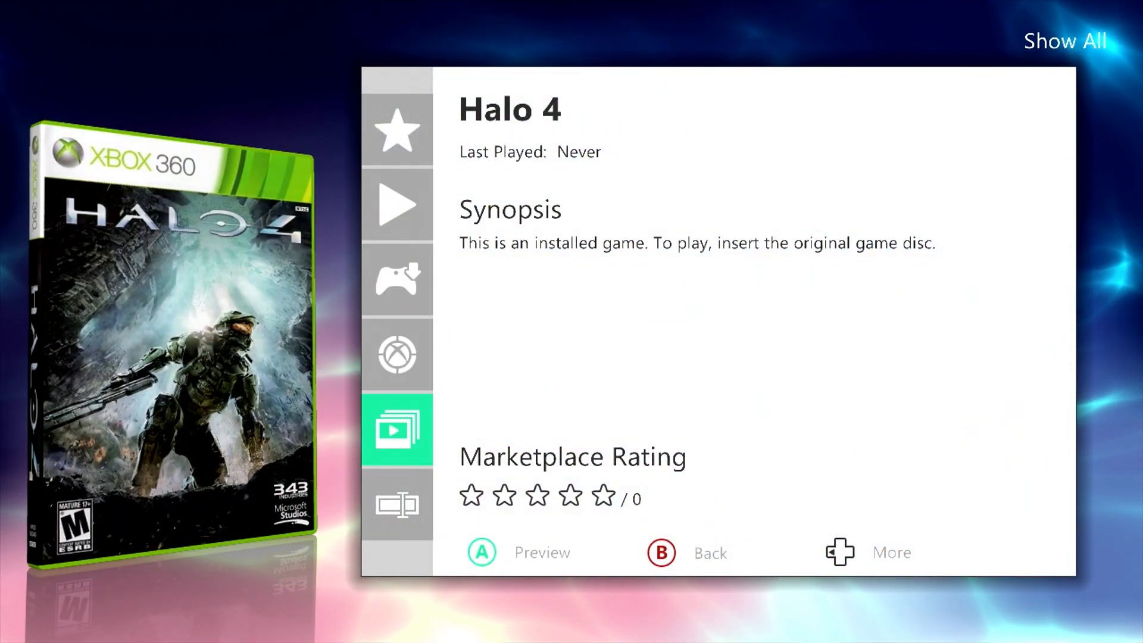
pyautogui.press('Up')
pyautogui.press('Down')
pyautogui.press('Left')
pyautogui.press('Left')
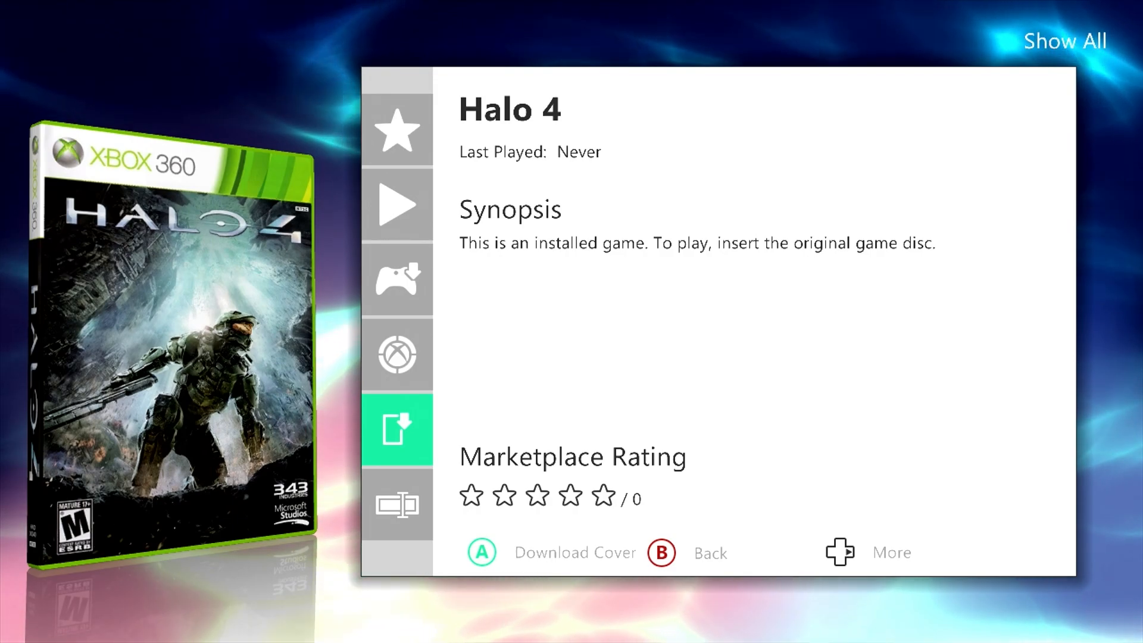
# Step: Check the Unity Marketplace for Halo 4 title updates and return to the game library
pyautogui.press('Down')
pyautogui.press('Up')
pyautogui.press('Up')
pyautogui.press('Up')
pyautogui.press('Right')
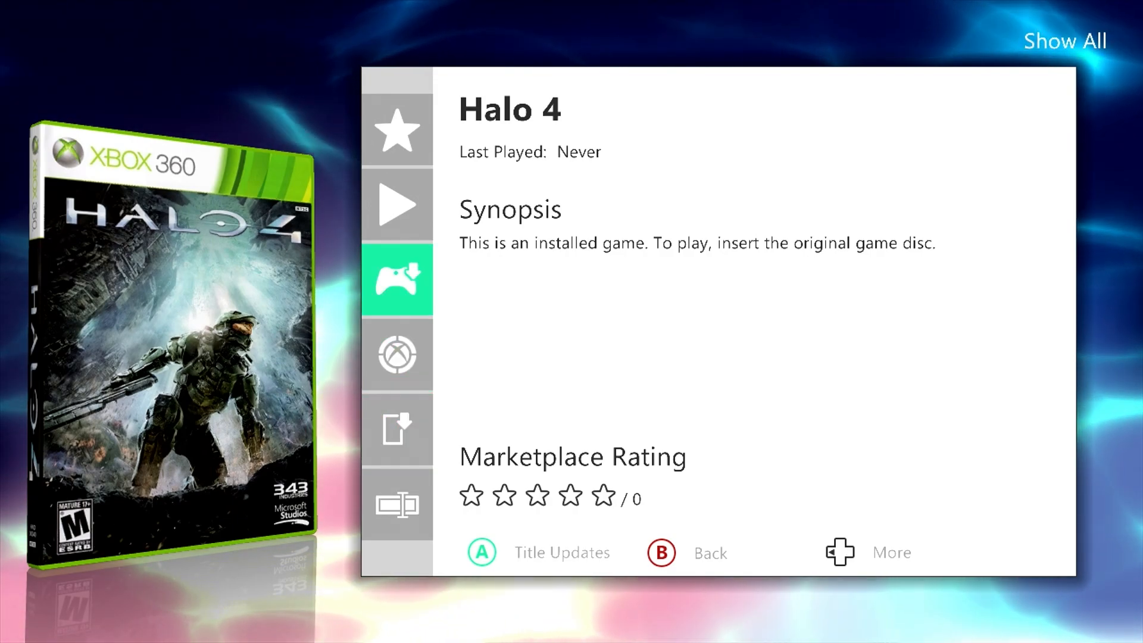
pyautogui.press('a')
pyautogui.press('r')
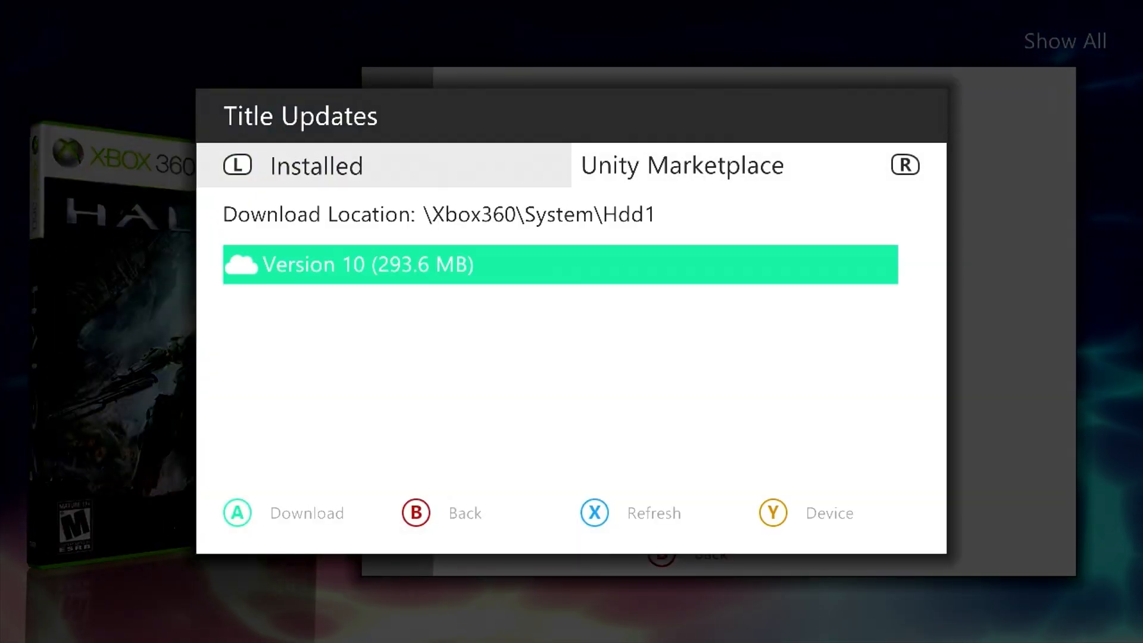
pyautogui.press('b')
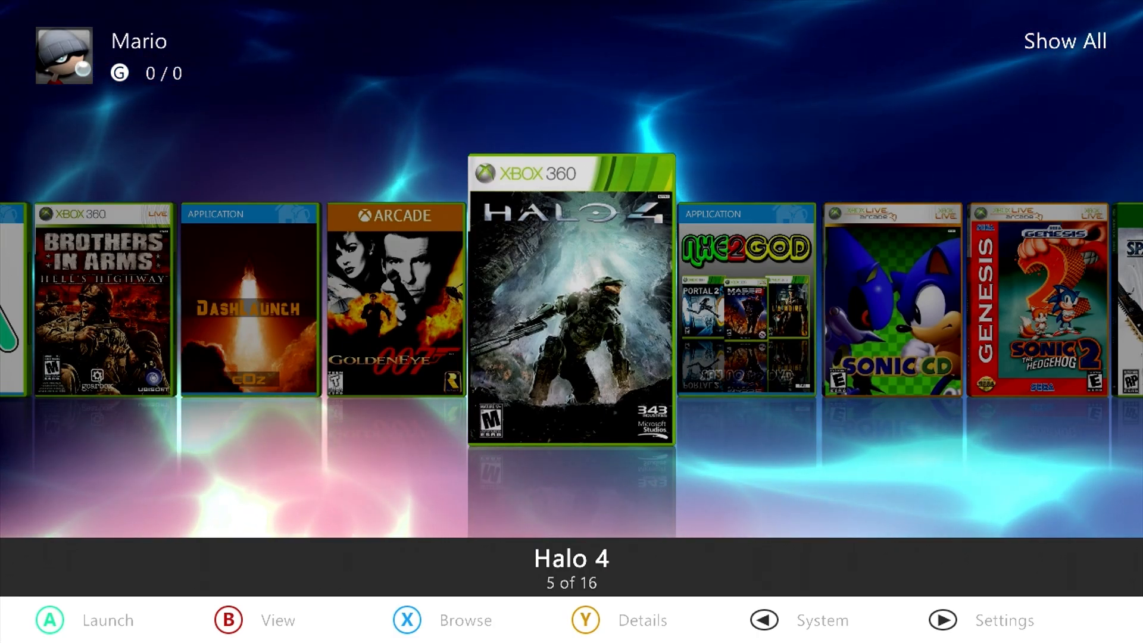
# Step: Open the console's storage settings from the Xbox Guide and show the contents of the Hard Drive
pyautogui.press('Home')
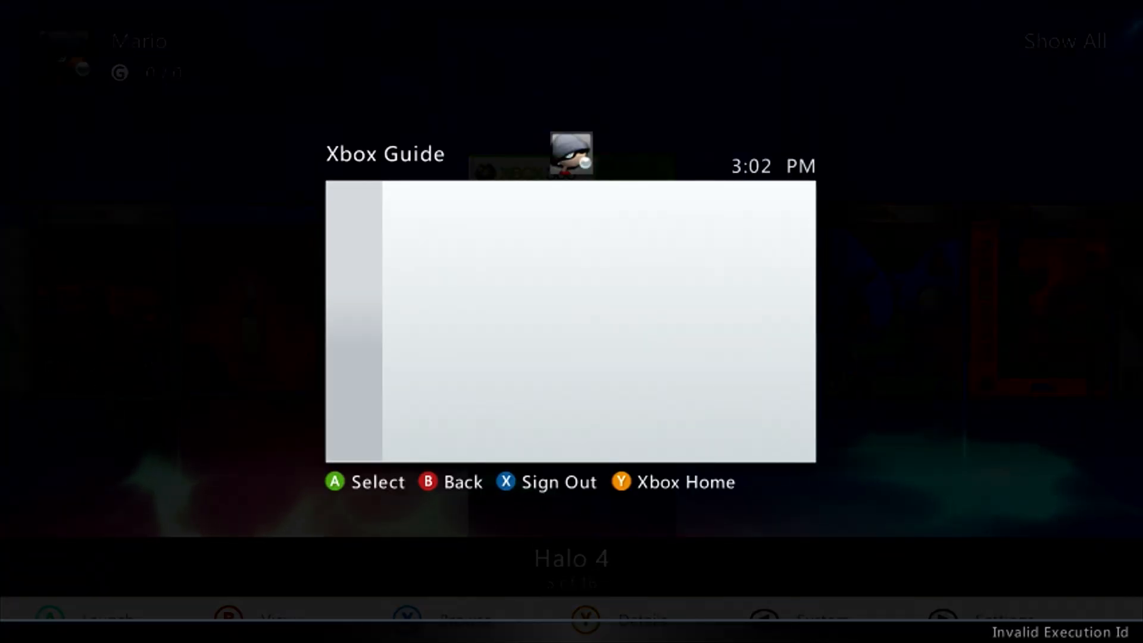
pyautogui.press('Right')
pyautogui.press('Right')
pyautogui.press('Down')
pyautogui.press('Down')
pyautogui.press('Down')
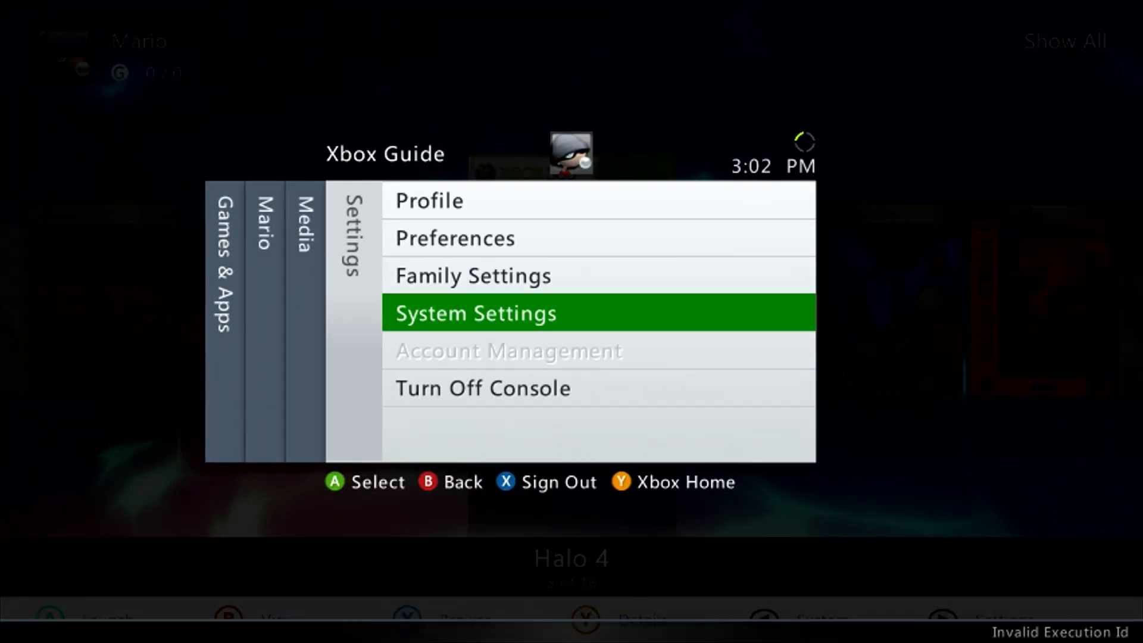
pyautogui.press('Return')
pyautogui.press('Return')
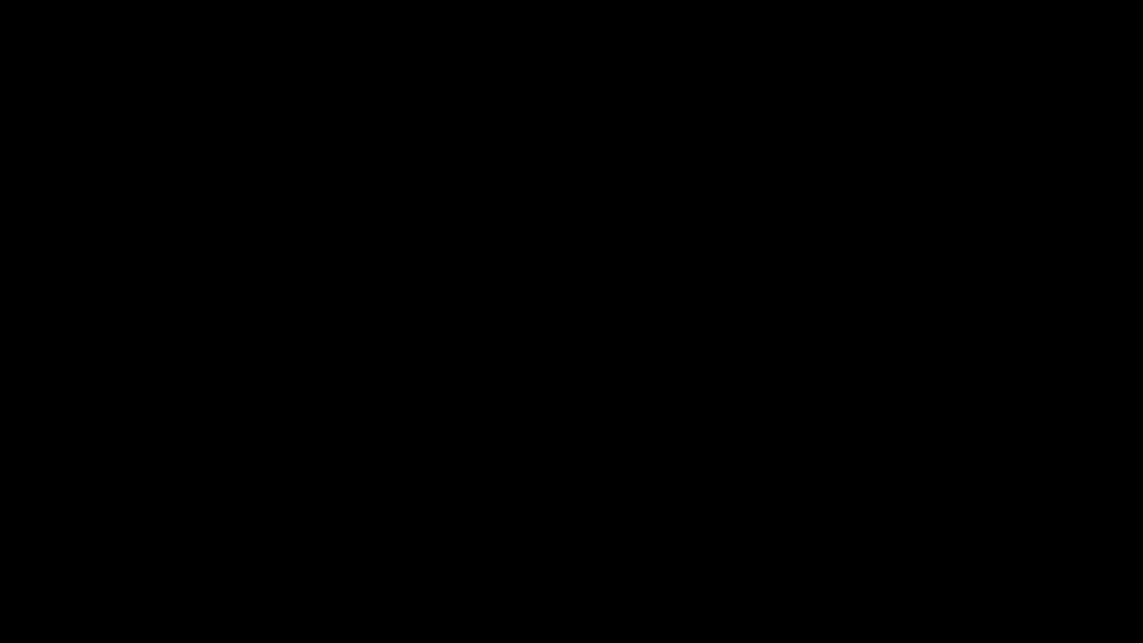
pyautogui.press('Down')
pyautogui.press('Down')
pyautogui.press('Return')
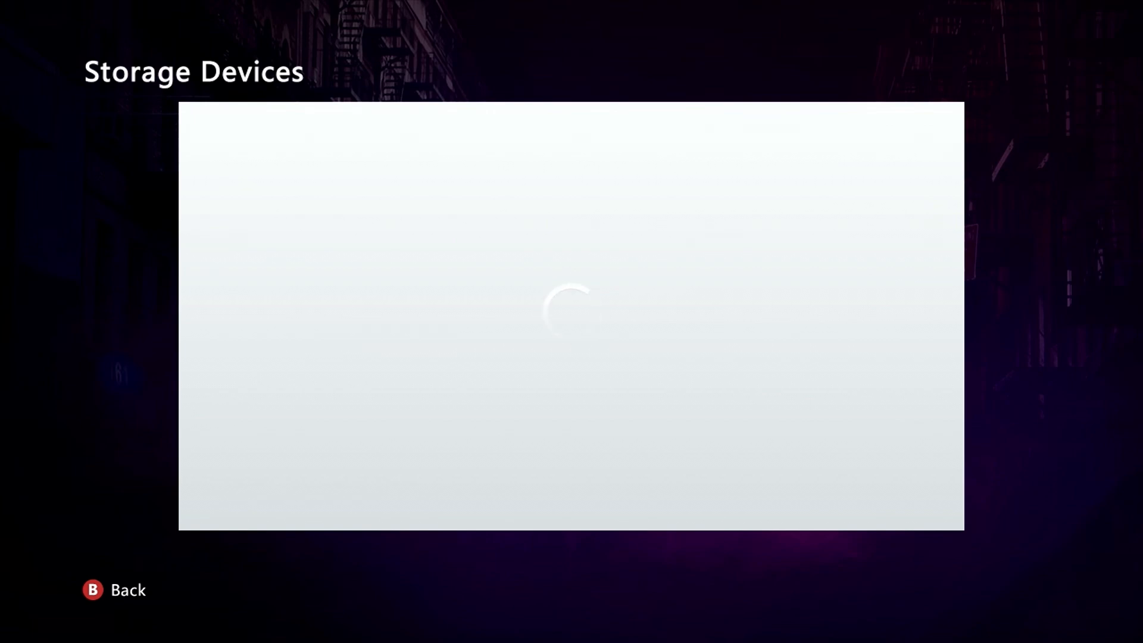
pyautogui.press('Return')
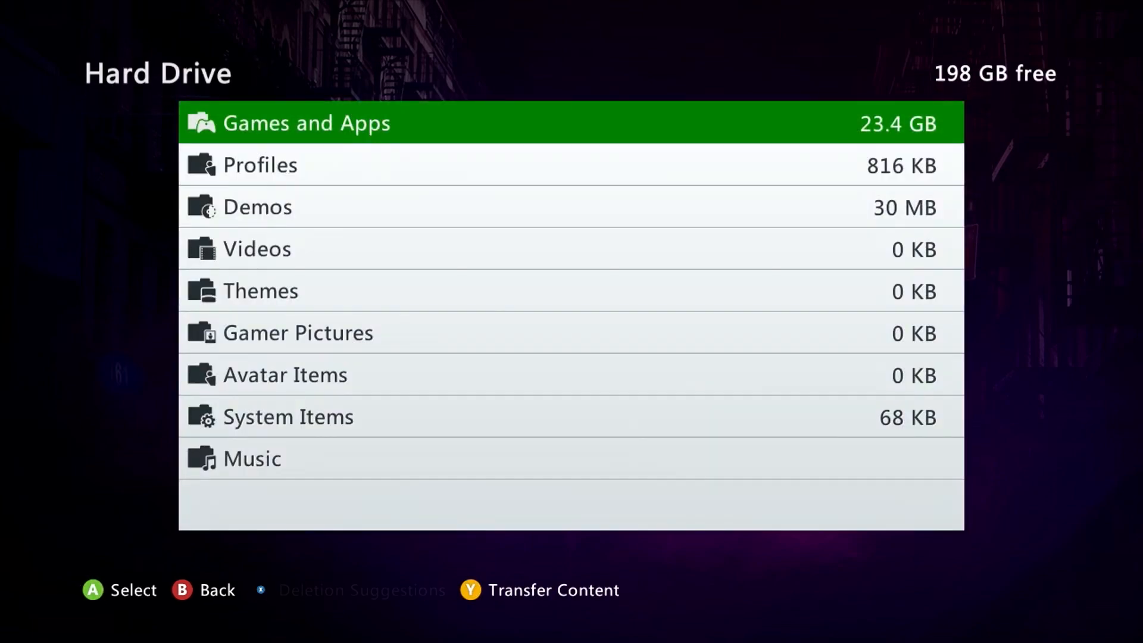
# Step: Find Halo 4 among the hard drive's Games and Apps and open its list of installed content
pyautogui.press('Return')
pyautogui.press('Down')
pyautogui.press('Down')
pyautogui.press('Down')
pyautogui.press('Down')
pyautogui.press('Down')
pyautogui.press('pageup')
pyautogui.press('pagedown')
pyautogui.press('Up')
pyautogui.press('Return')
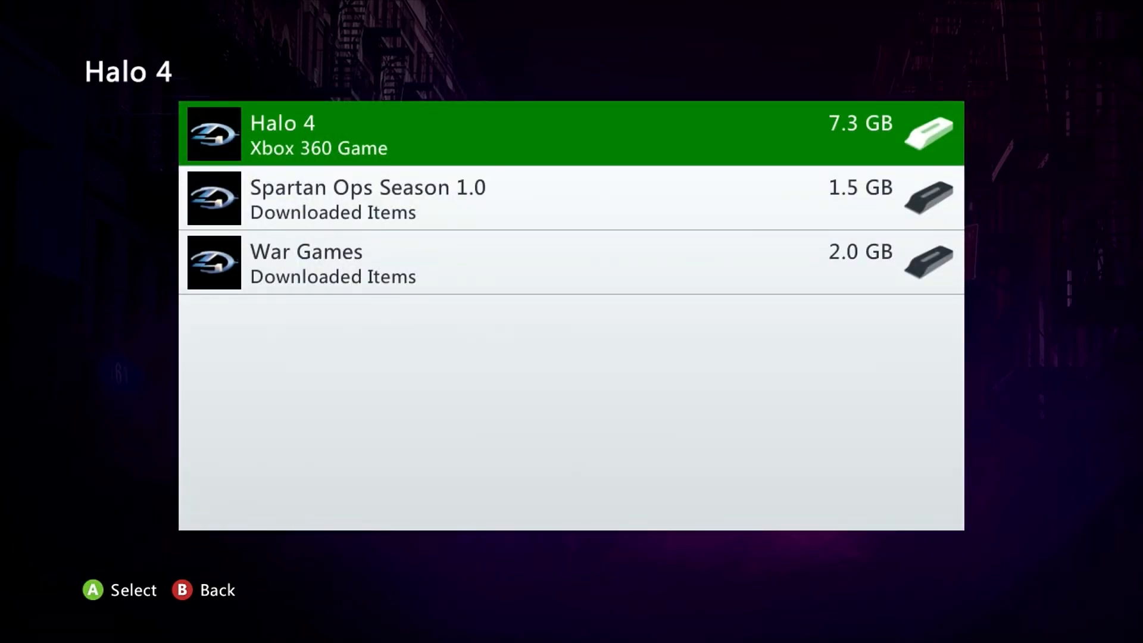
# Step: Check the details of the installed Halo 4 game and look over its Spartan Ops Season 1.0 and War Games items
pyautogui.press('Return')
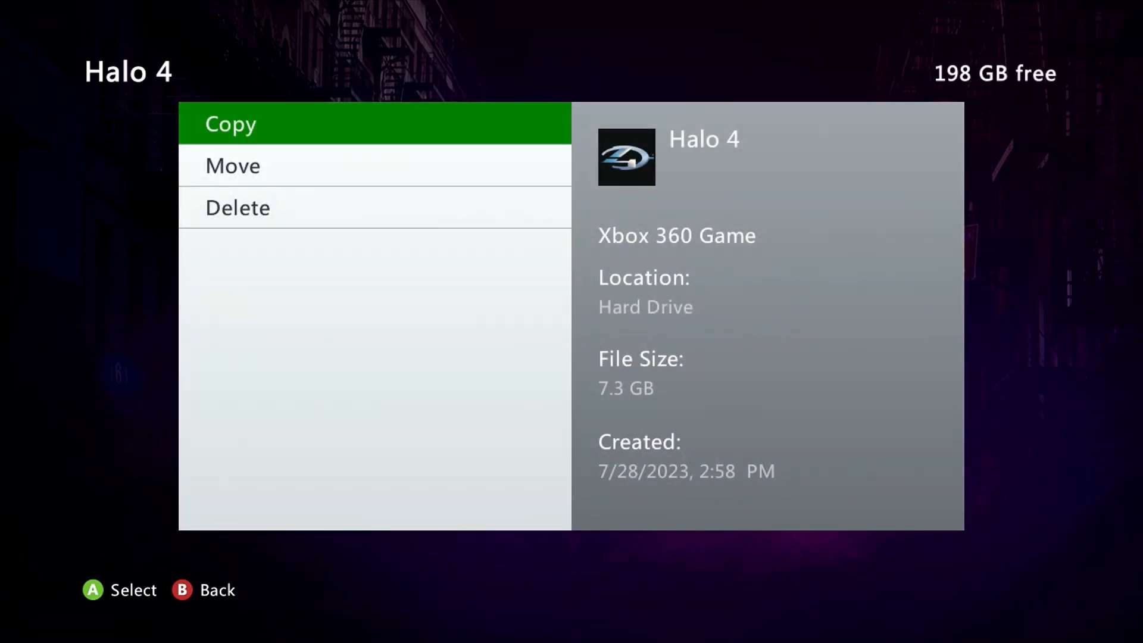
pyautogui.press('Escape')
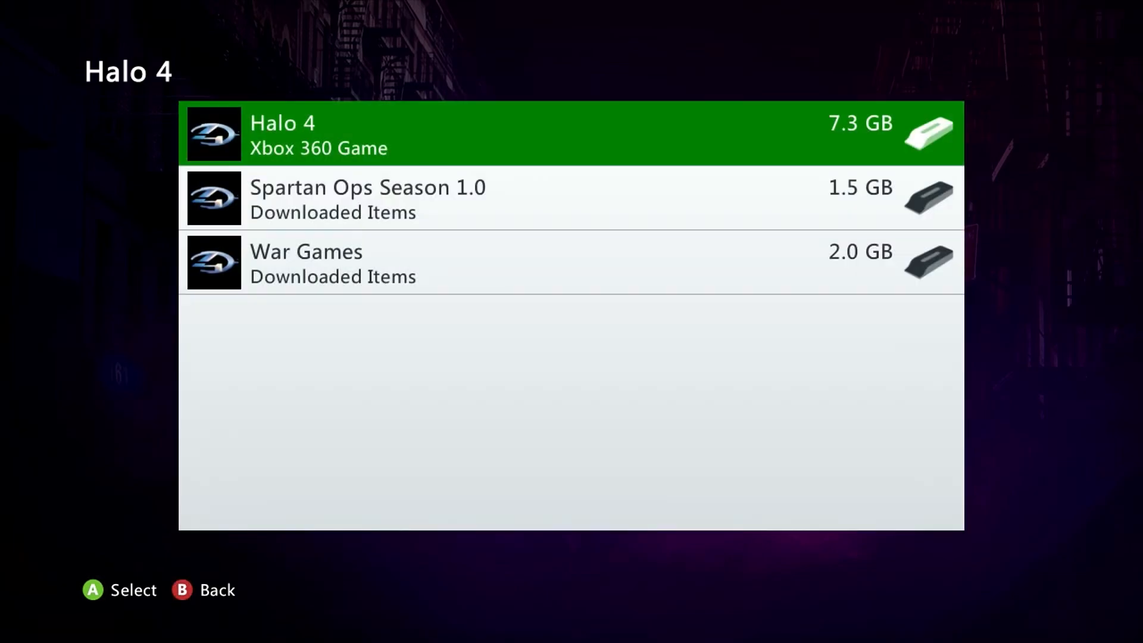
pyautogui.press('Down')
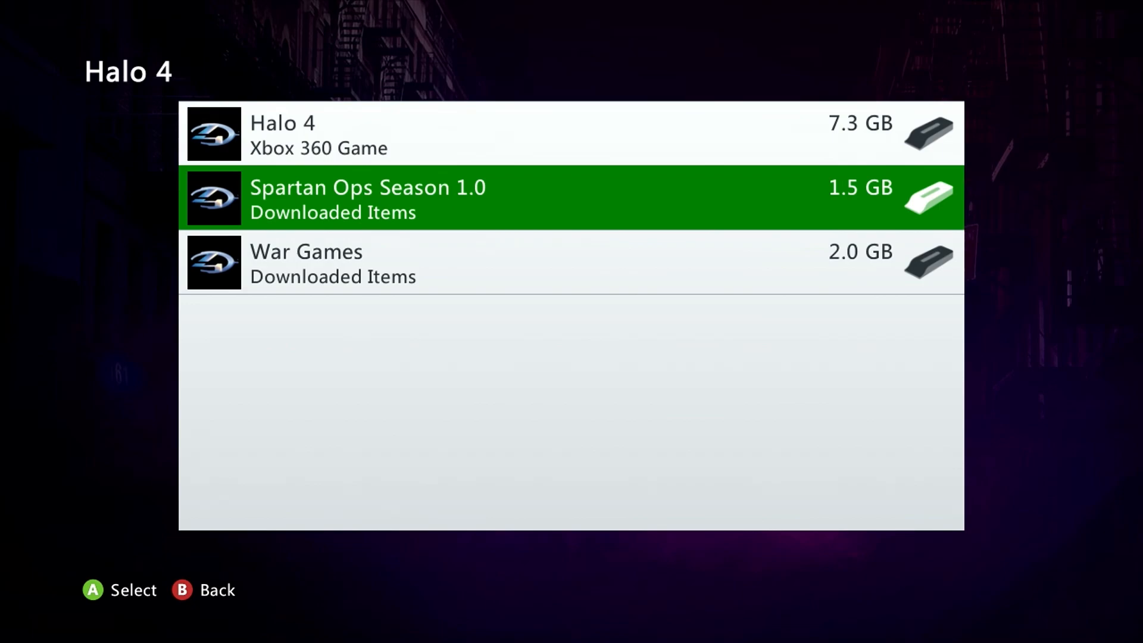
pyautogui.press('Down')
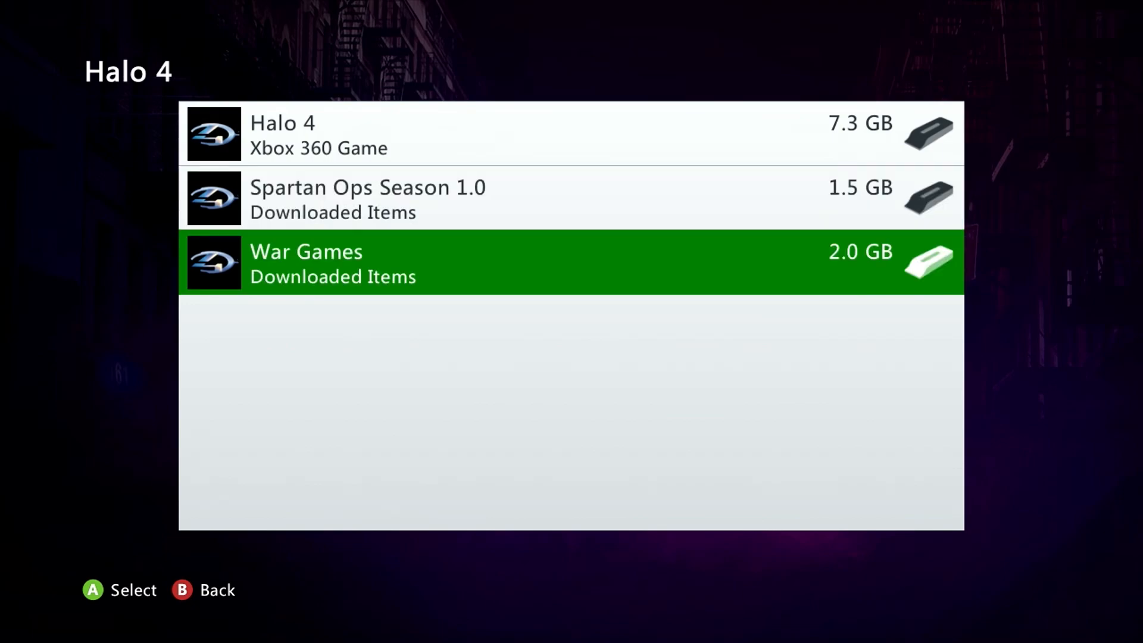
pyautogui.press('Up')
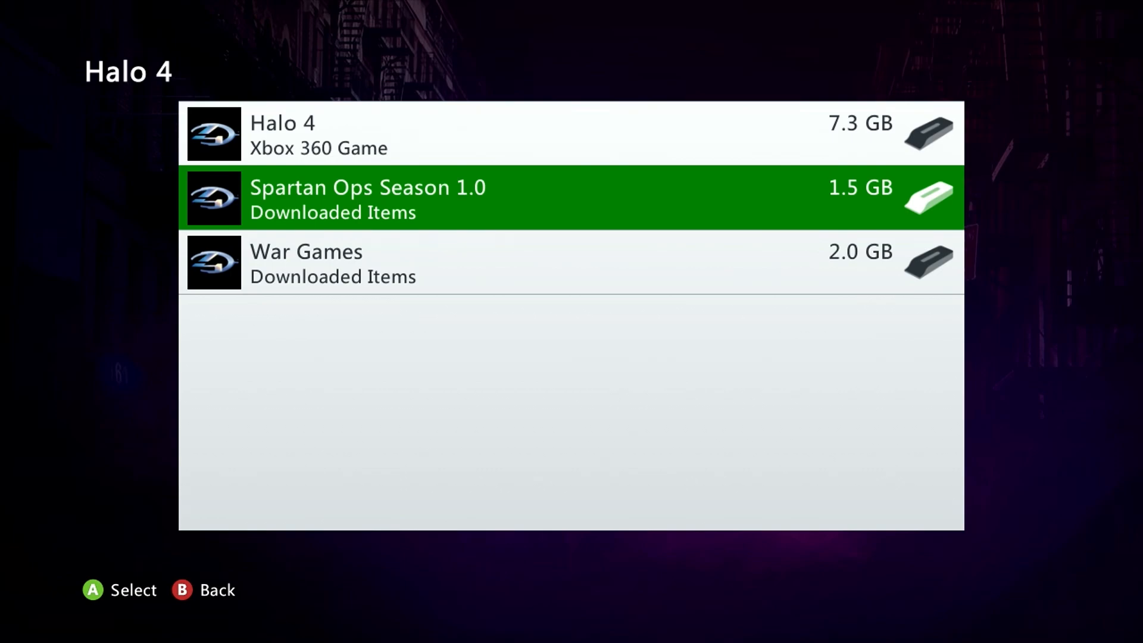
pyautogui.press('Up')
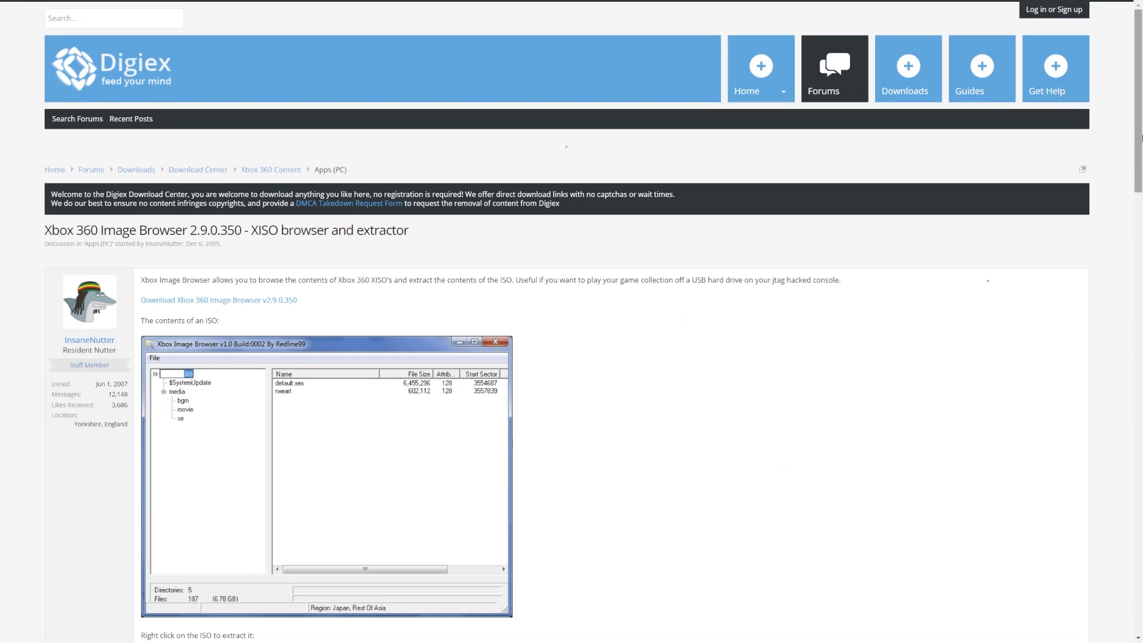
# Step: Review the web pages offering the Xbox 360 Image Browser, ISO2GOD and 7-Zip downloads, including the MSCOMCTL.OCX instructions
pyautogui.scroll(-7, 1141, 138)
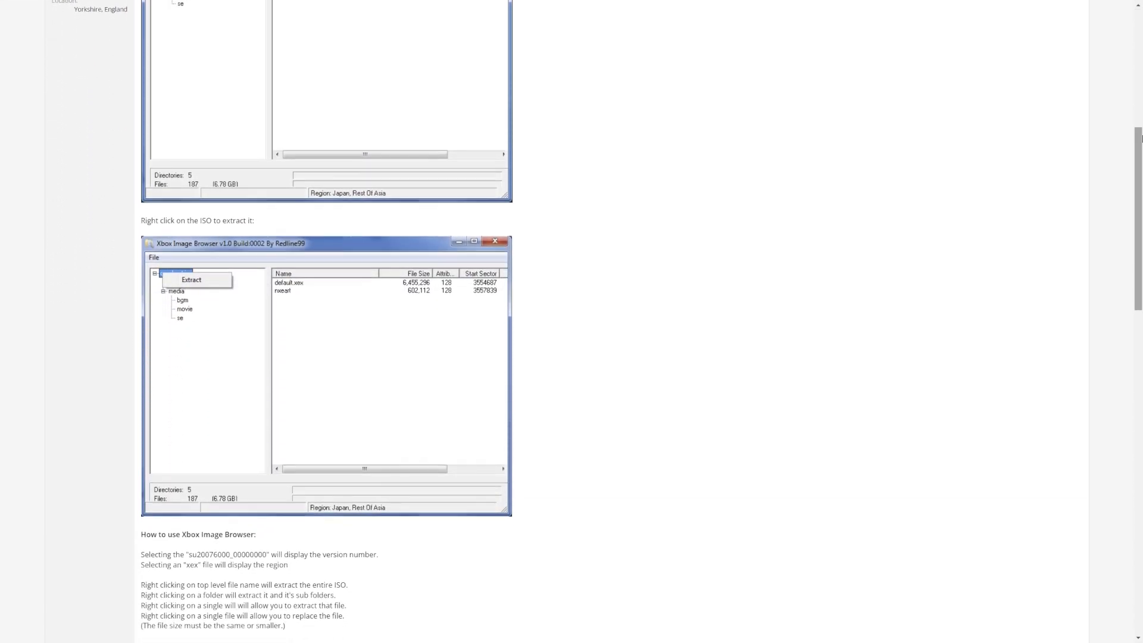
pyautogui.scroll(10, 1141, 138)
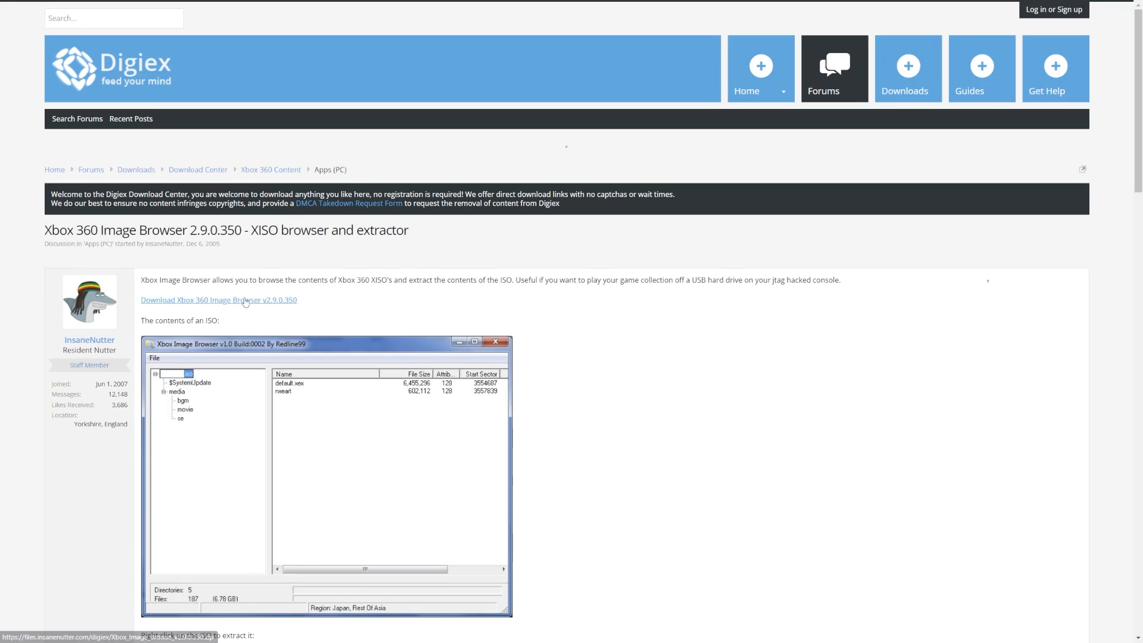
pyautogui.scroll(-6, 543, 249)
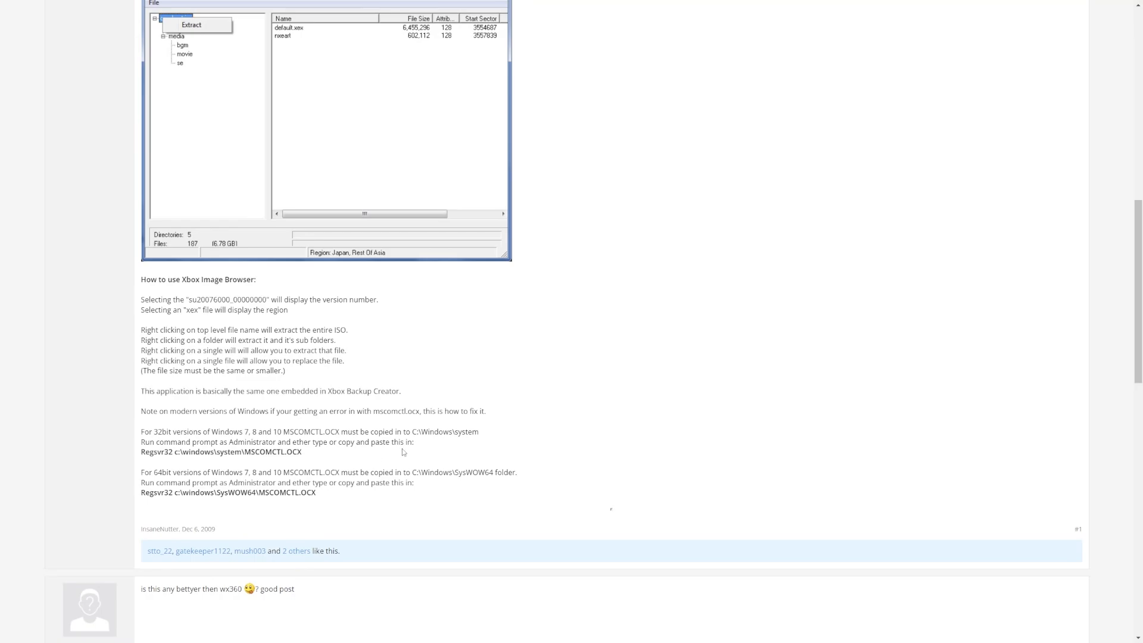
pyautogui.scroll(15, 402, 451)
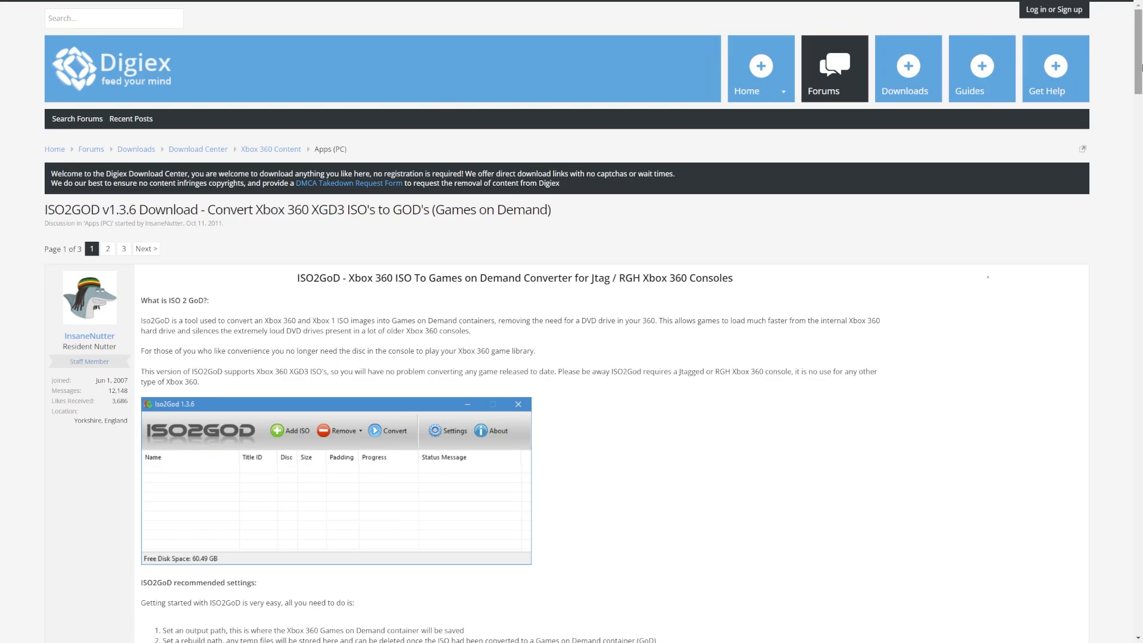
pyautogui.scroll(-2, 1141, 67)
pyautogui.scroll(-6, 1141, 68)
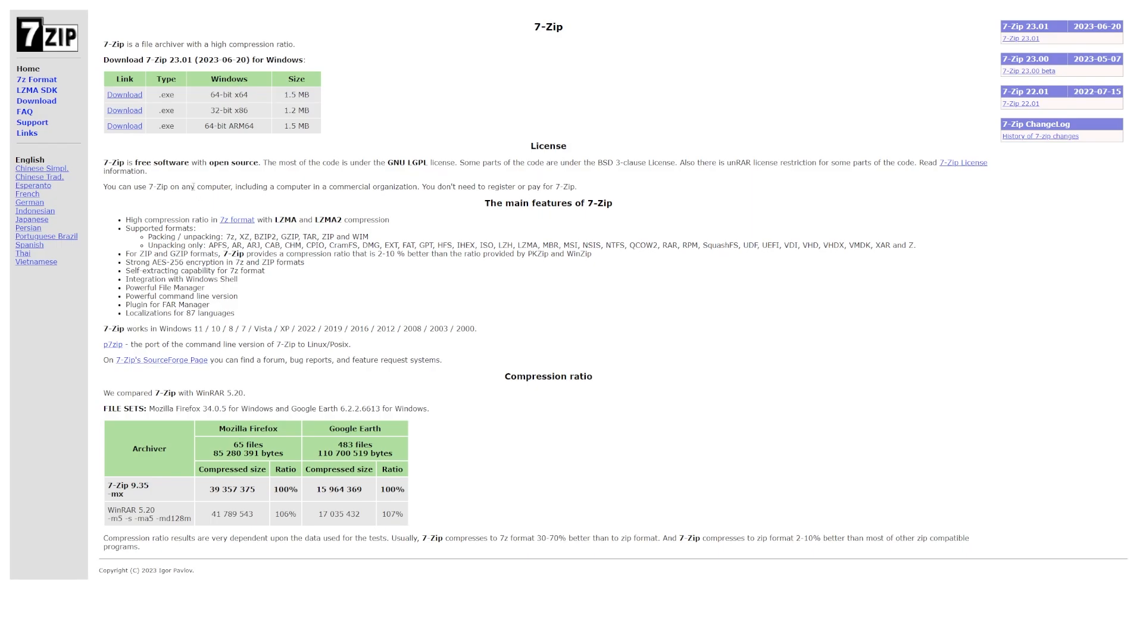
pyautogui.click(36, 101)
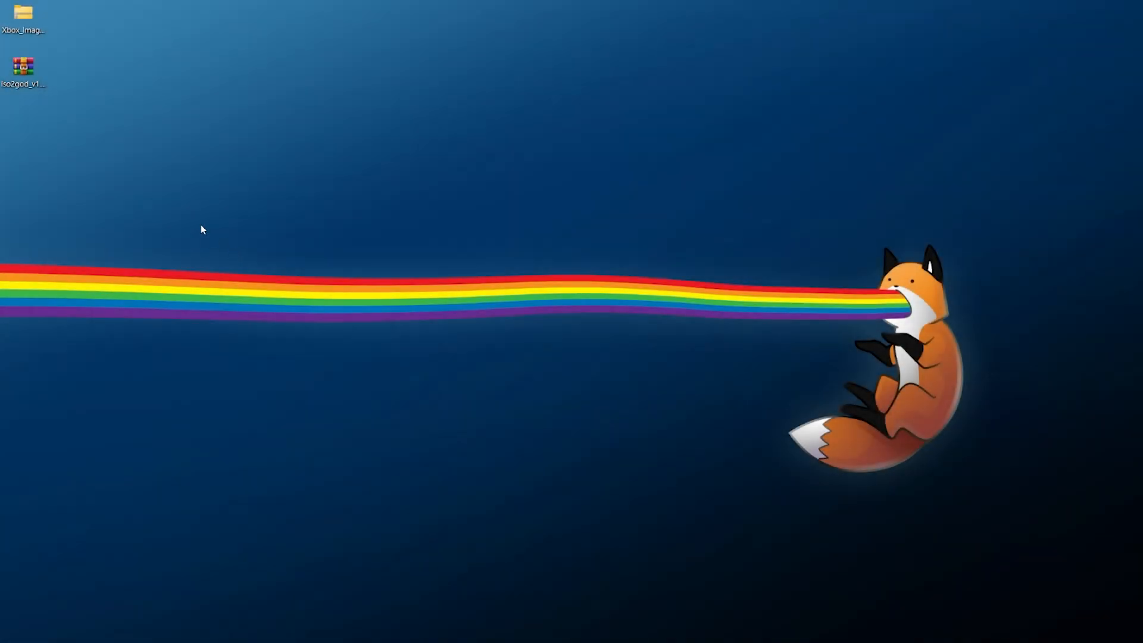
# Step: Extract the Xbox_Image_Browse_v2.9.0.350 archive on the desktop into its own folder with 7-Zip and open that folder
pyautogui.click(24, 17)
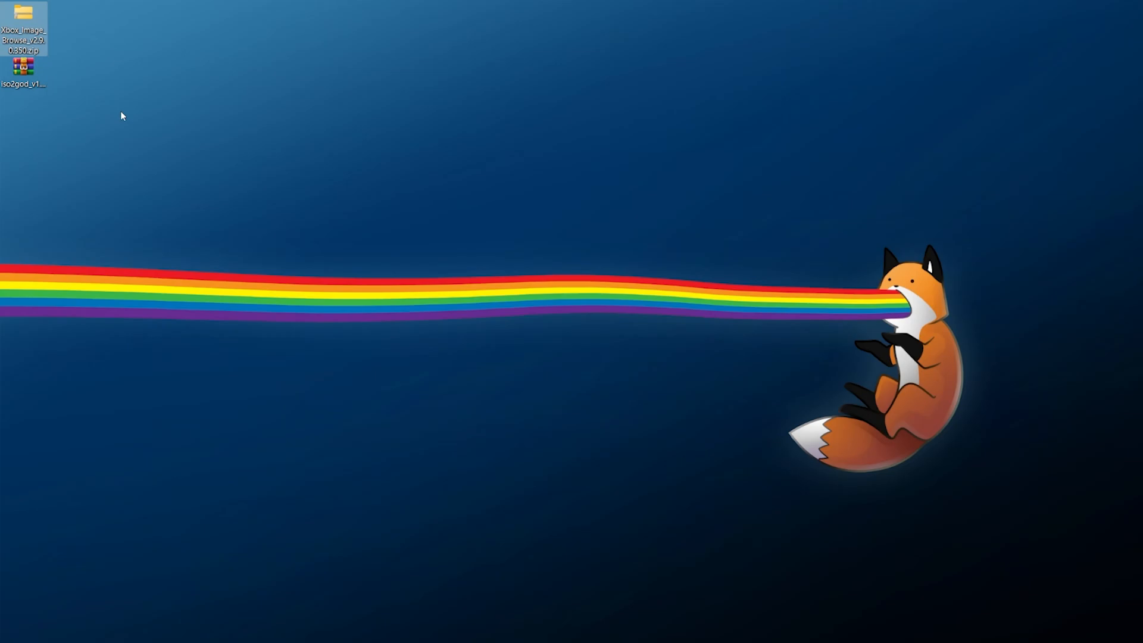
pyautogui.rightClick(34, 18)
pyautogui.moveTo(100, 130)
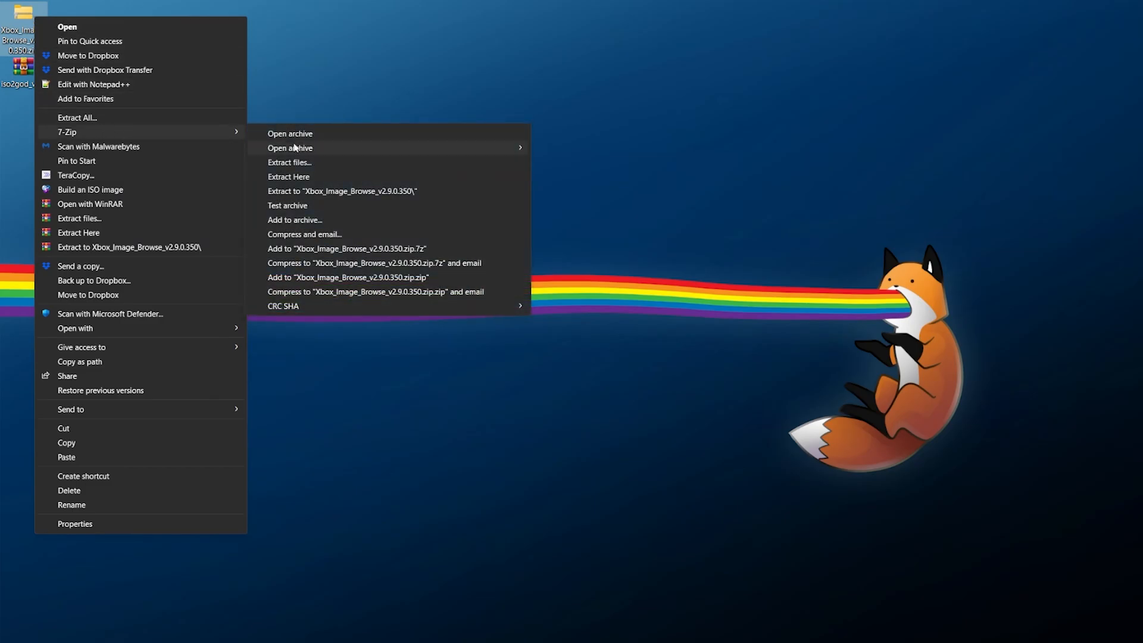
pyautogui.click(327, 191)
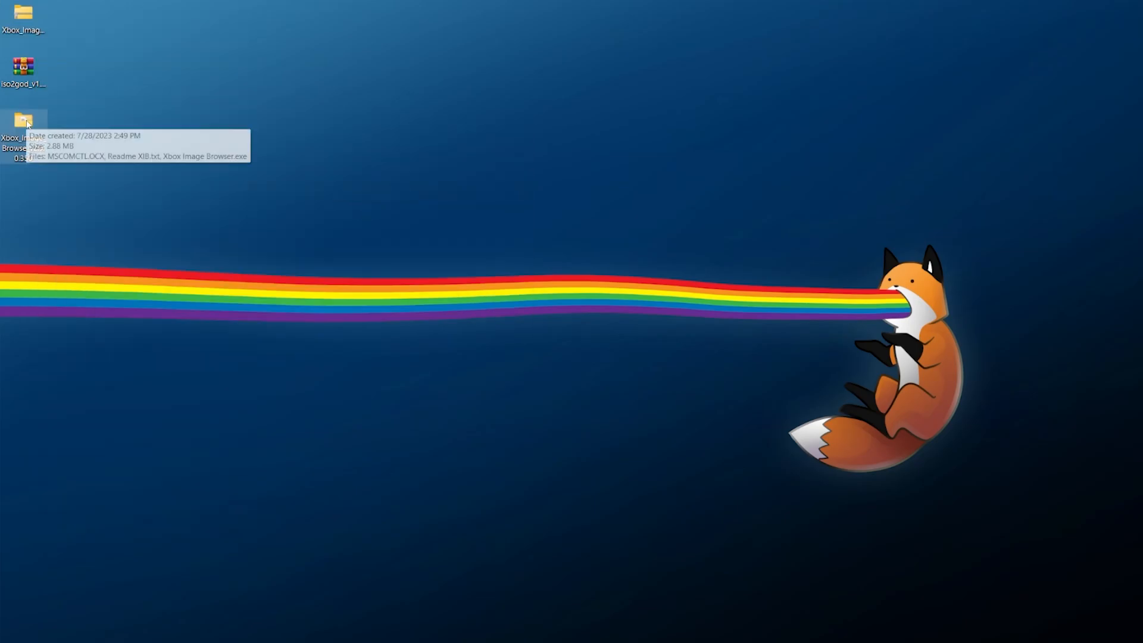
pyautogui.doubleClick(24, 122)
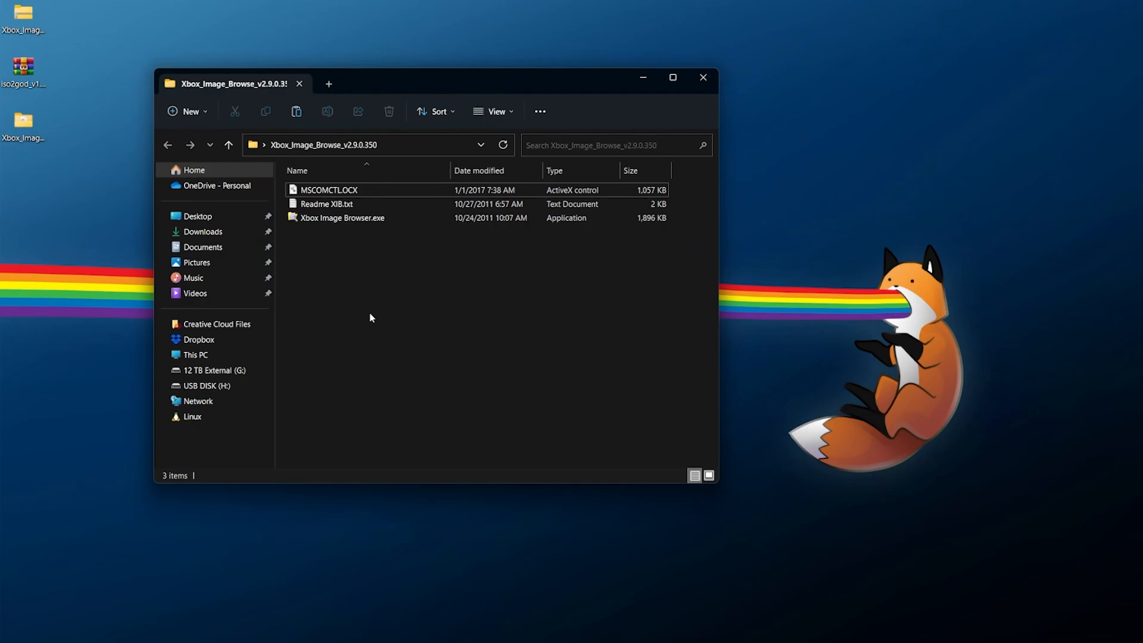
# Step: Look over the extracted files and launch Xbox Image Browser.exe
pyautogui.click(362, 190)
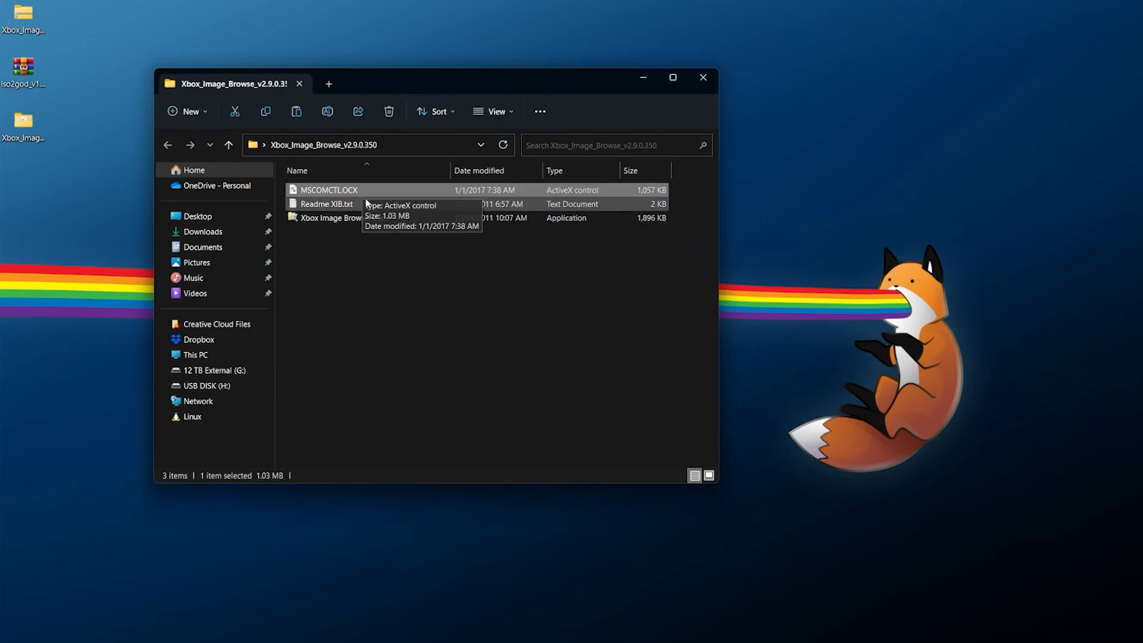
pyautogui.click(358, 204)
pyautogui.click(377, 219)
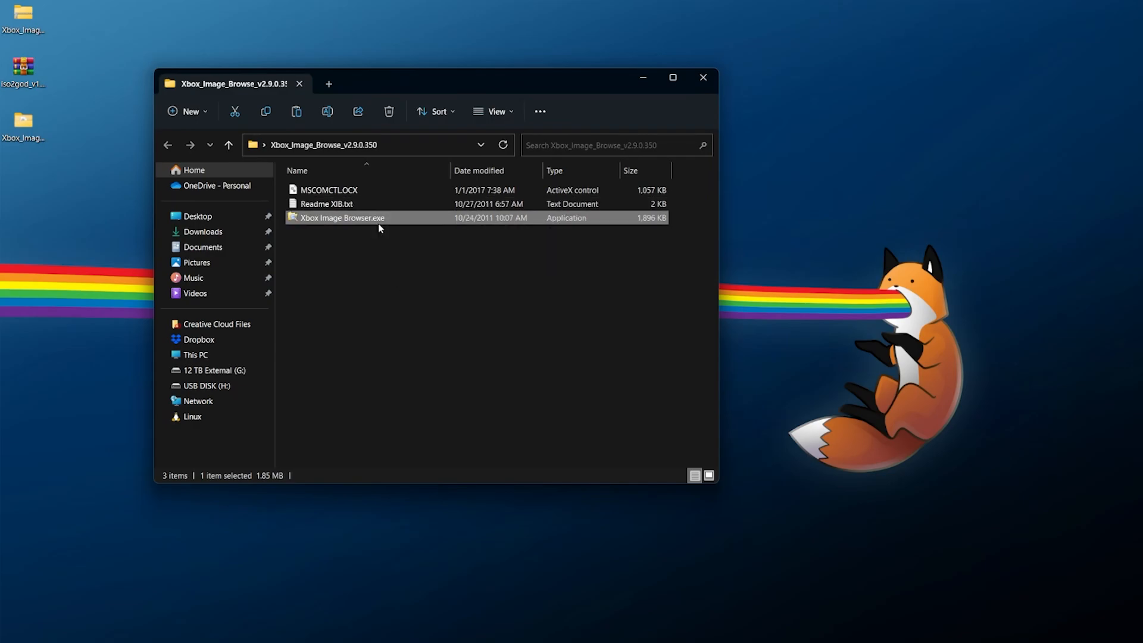
pyautogui.moveTo(398, 218)
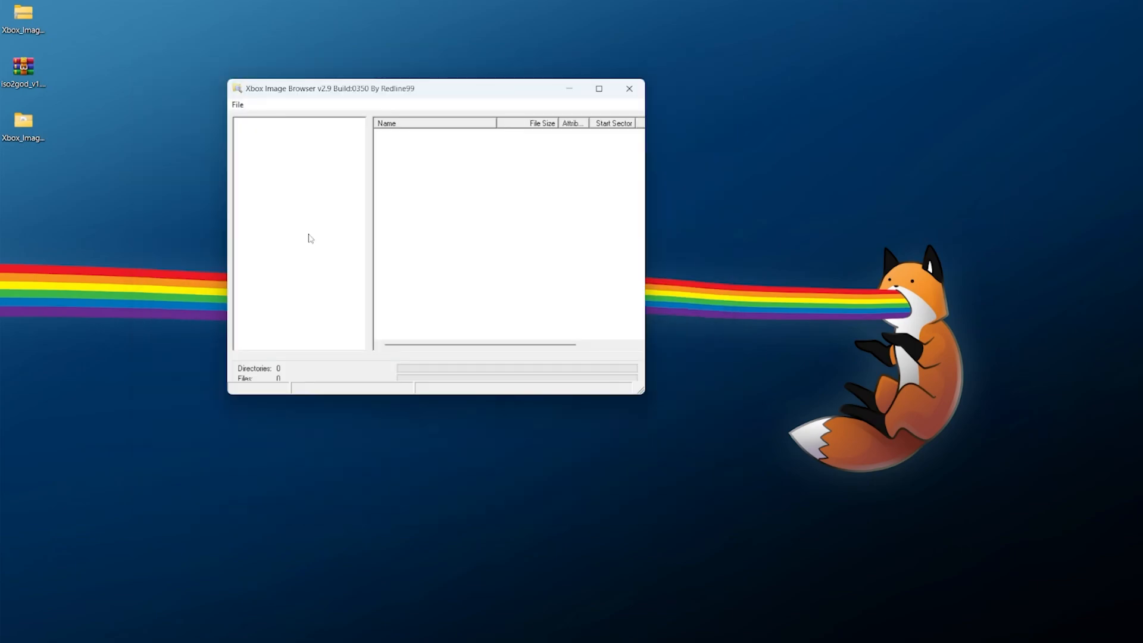
# Step: Load the image file Halo 4 (JPN) - Disc 2 - Install Multiplayer.iso into Xbox Image Browser
pyautogui.click(238, 104)
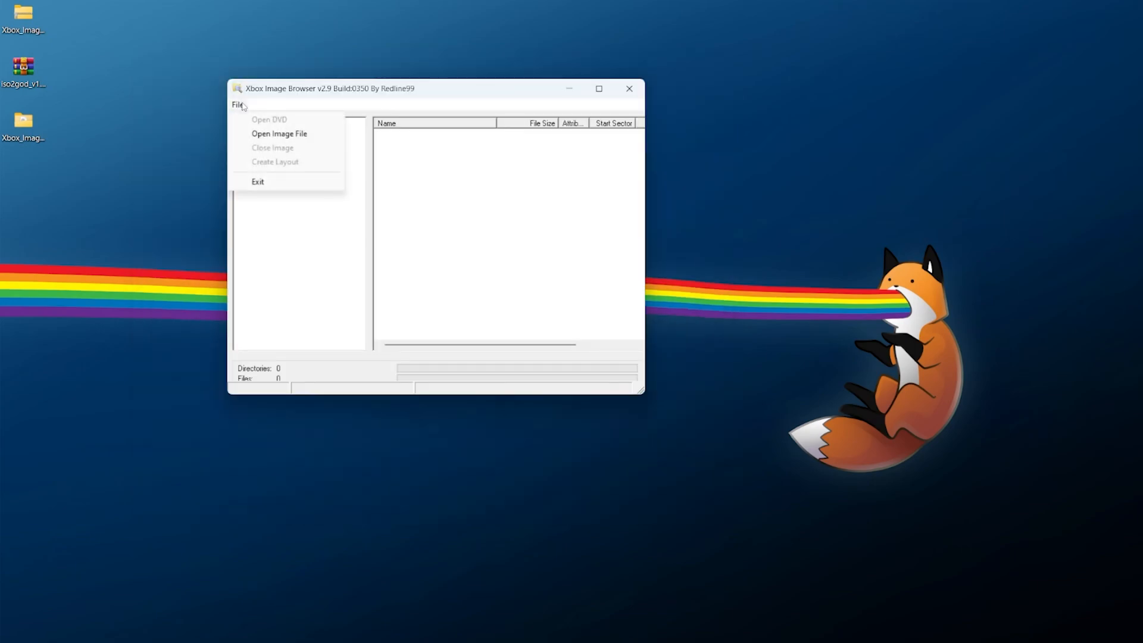
pyautogui.click(315, 138)
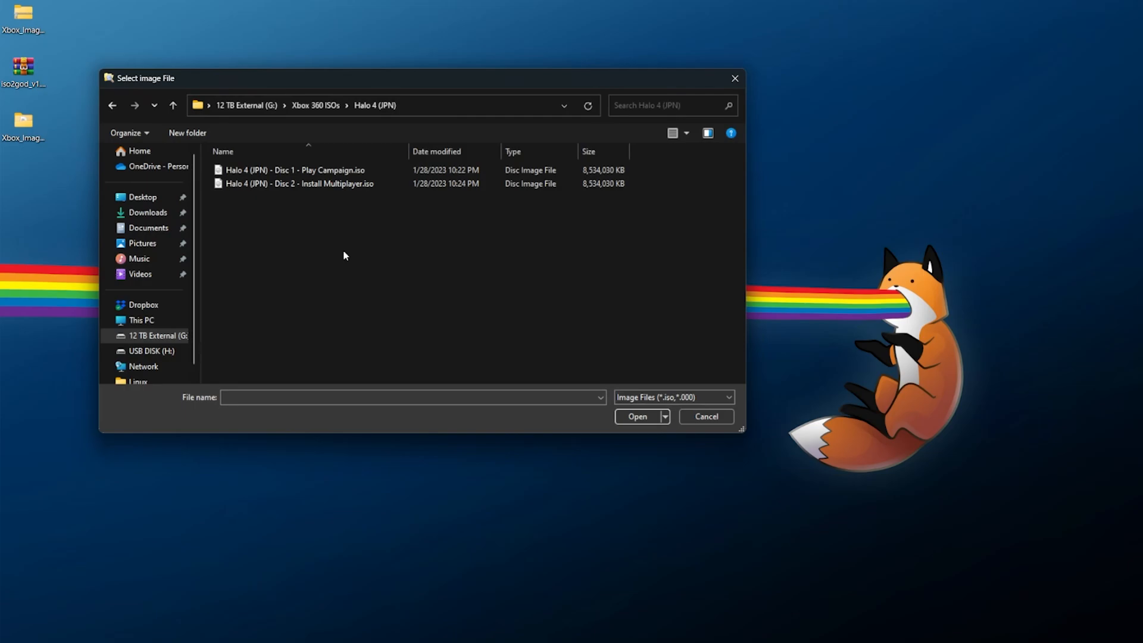
pyautogui.click(291, 184)
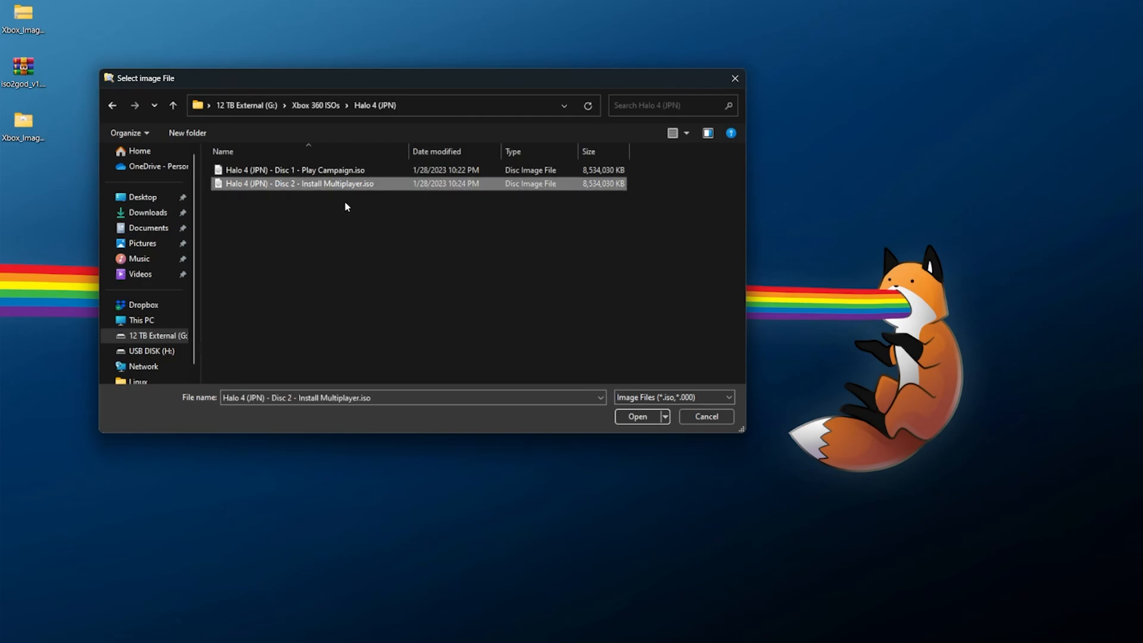
pyautogui.click(642, 416)
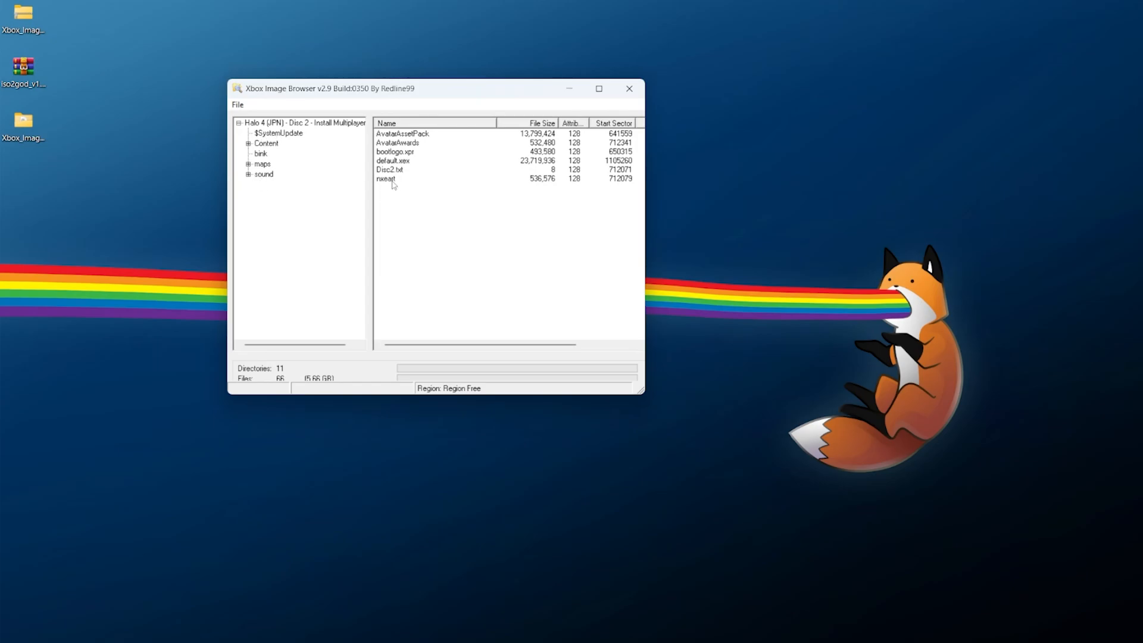
pyautogui.click(262, 146)
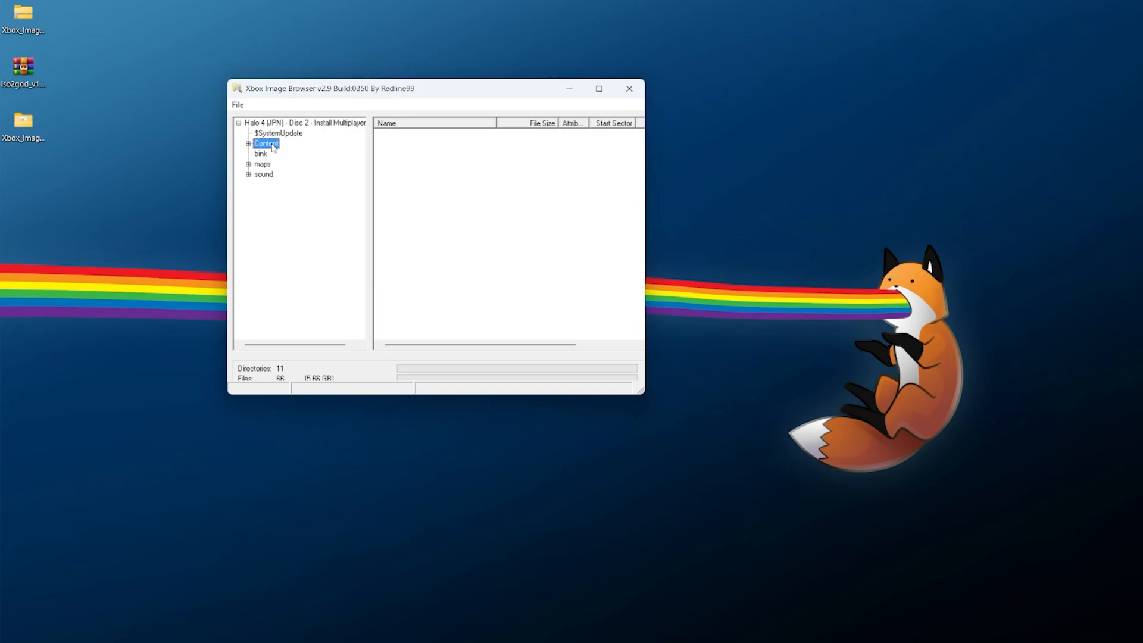
pyautogui.click(248, 143)
pyautogui.click(258, 153)
pyautogui.doubleClick(290, 164)
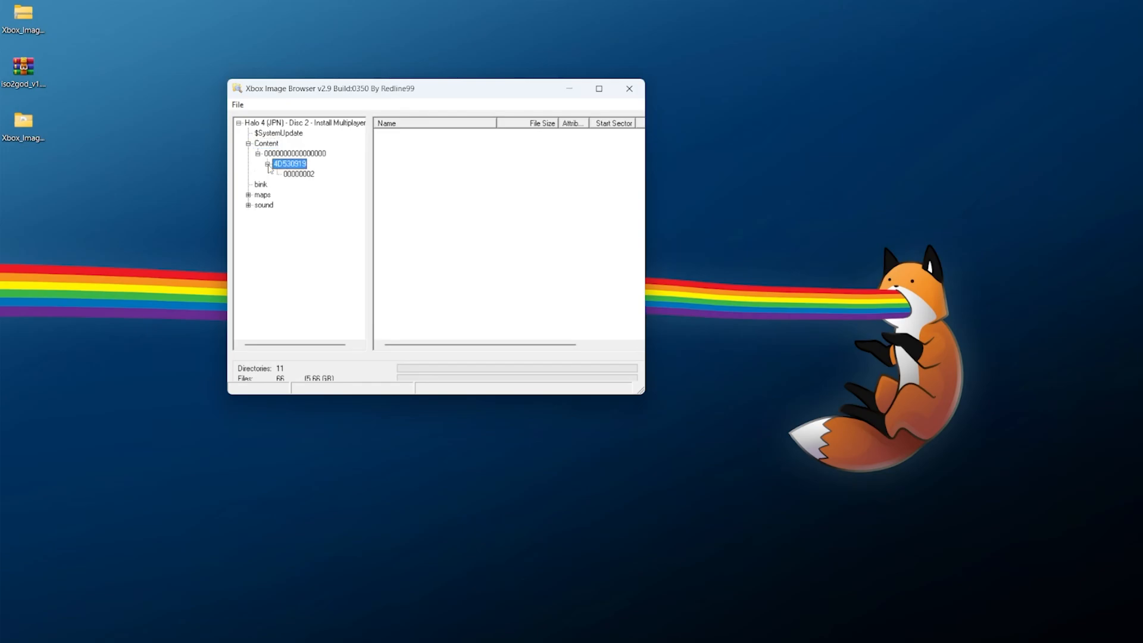
pyautogui.click(293, 175)
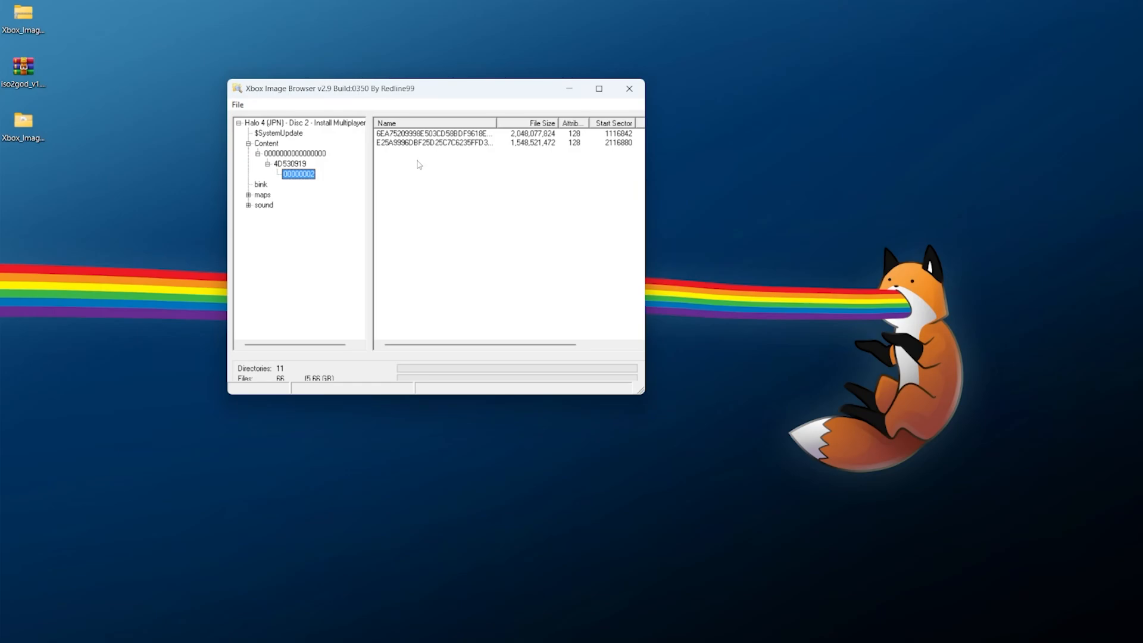
# Step: Extract the whole Content folder from the Halo 4 Disc 2 image into a folder on the PC
pyautogui.click(267, 148)
pyautogui.click(270, 154)
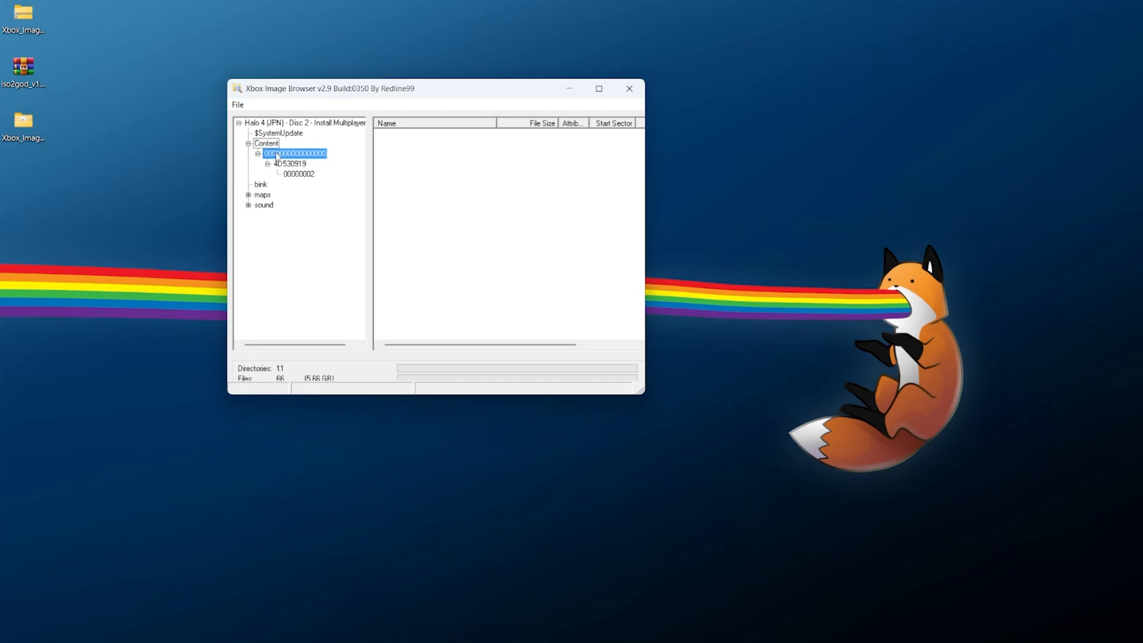
pyautogui.click(264, 144)
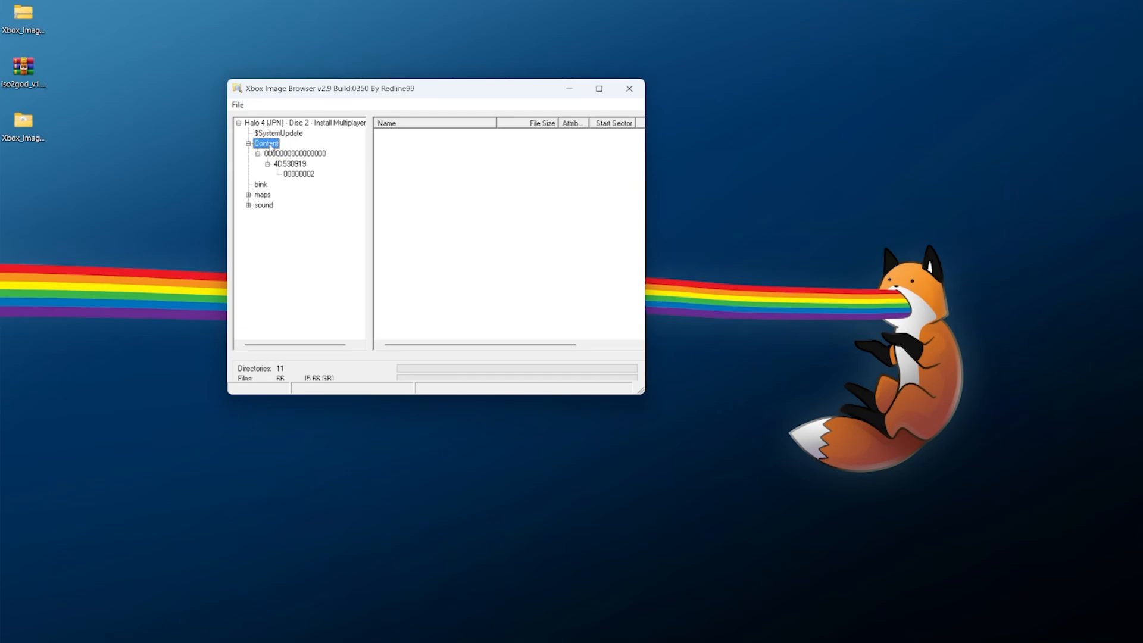
pyautogui.rightClick(276, 146)
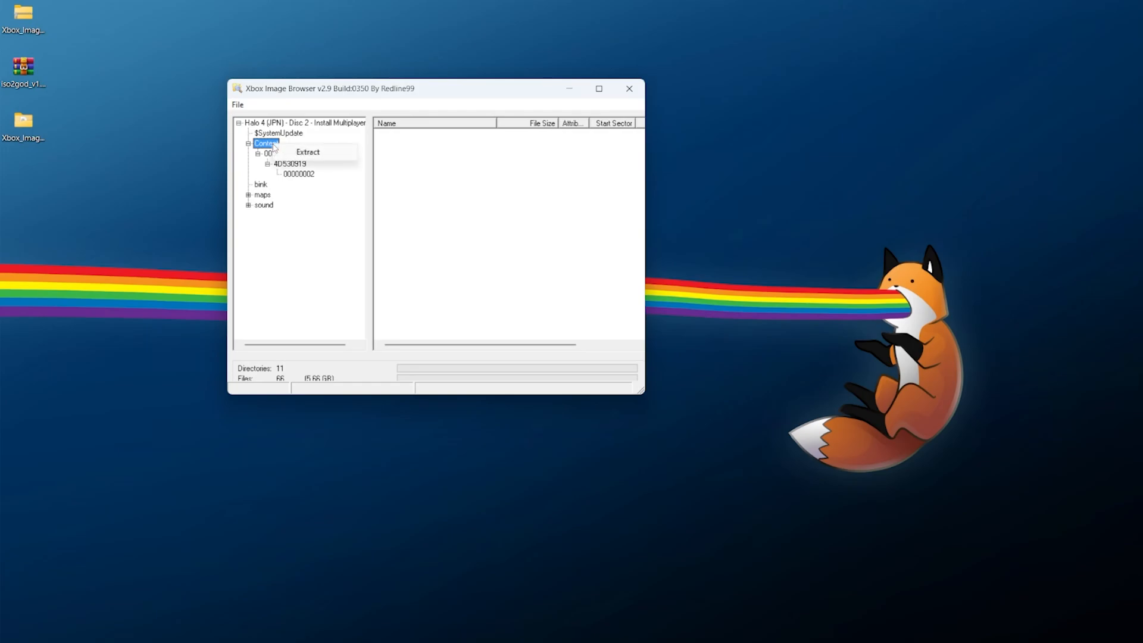
pyautogui.click(309, 154)
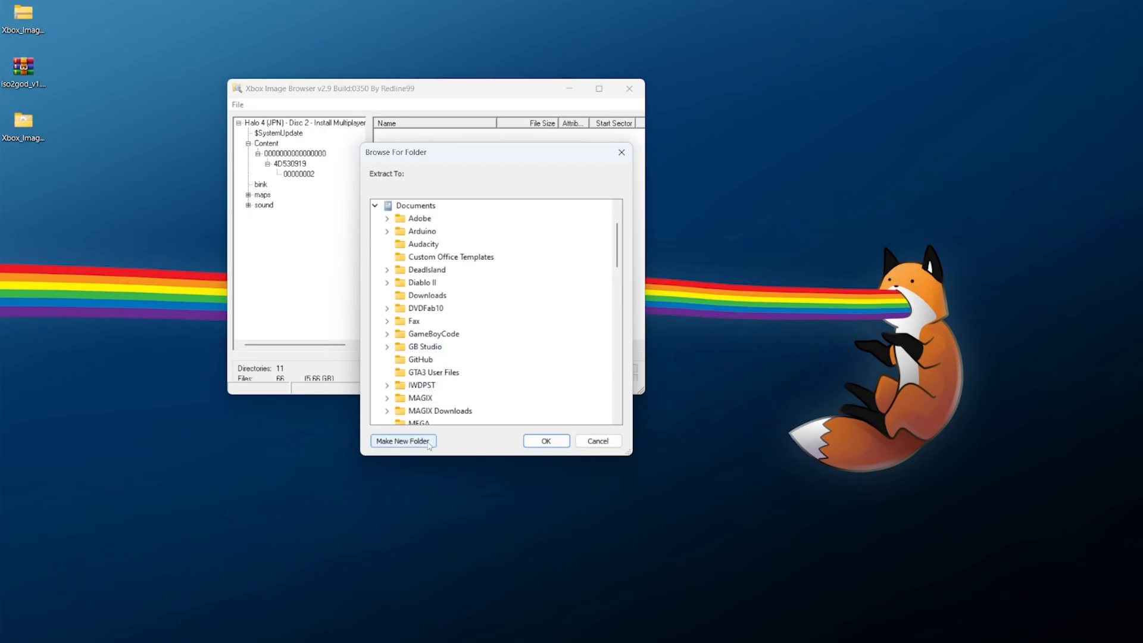
pyautogui.click(535, 445)
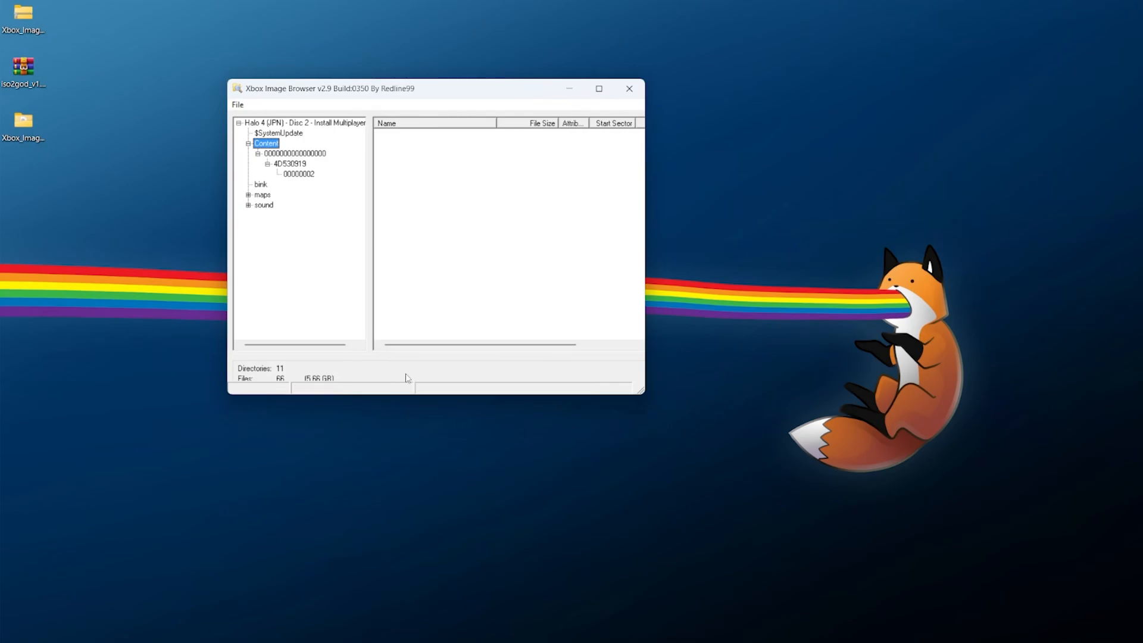
# Step: Close the Disc 2 image and load Halo 4 (JPN) - Disc 1 - Play Campaign.iso from the Halo 4 (JPN) folder
pyautogui.click(238, 104)
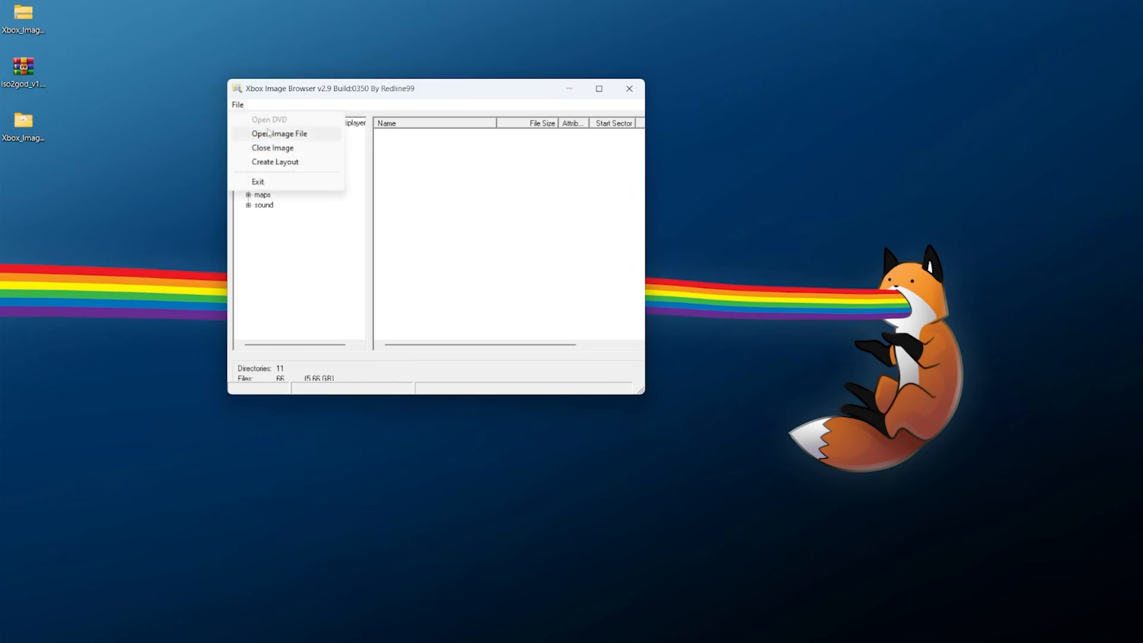
pyautogui.click(267, 148)
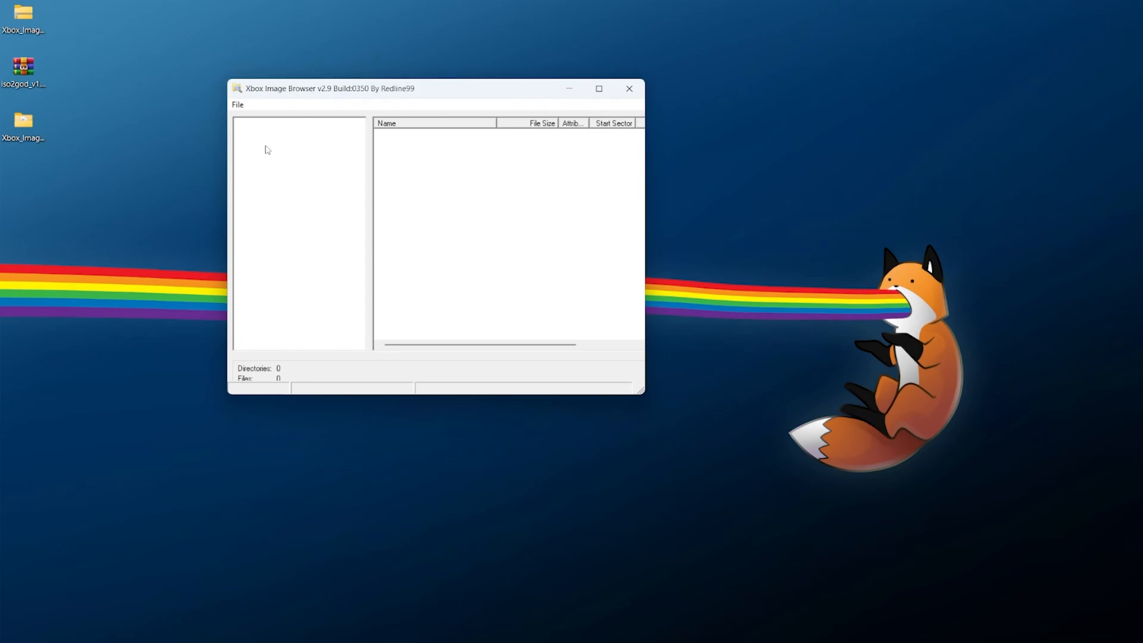
pyautogui.click(237, 106)
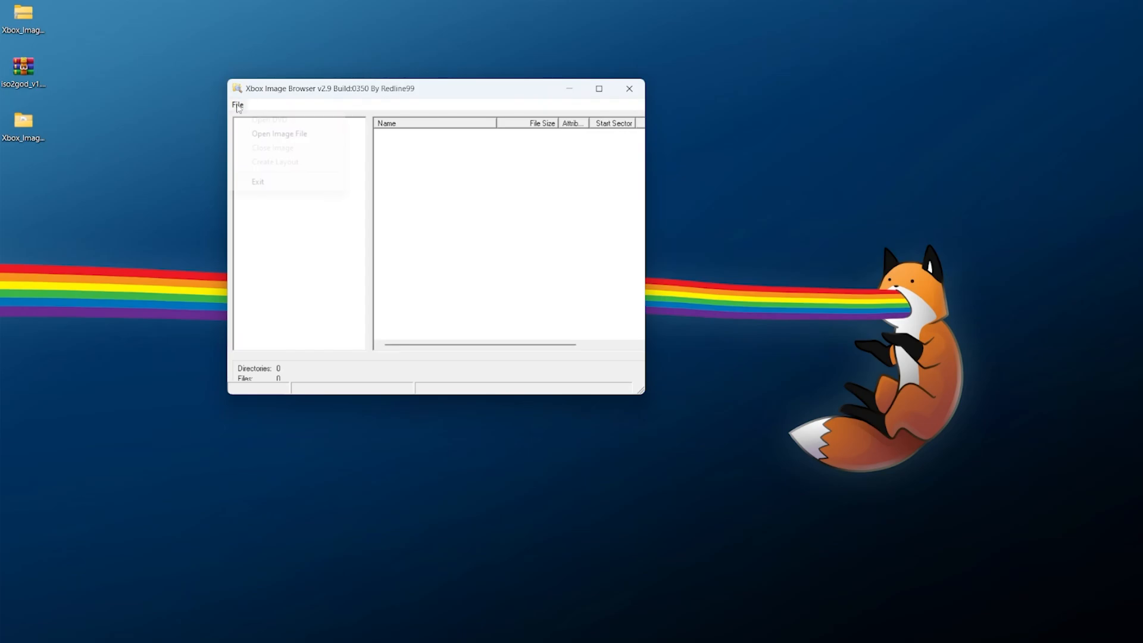
pyautogui.click(263, 134)
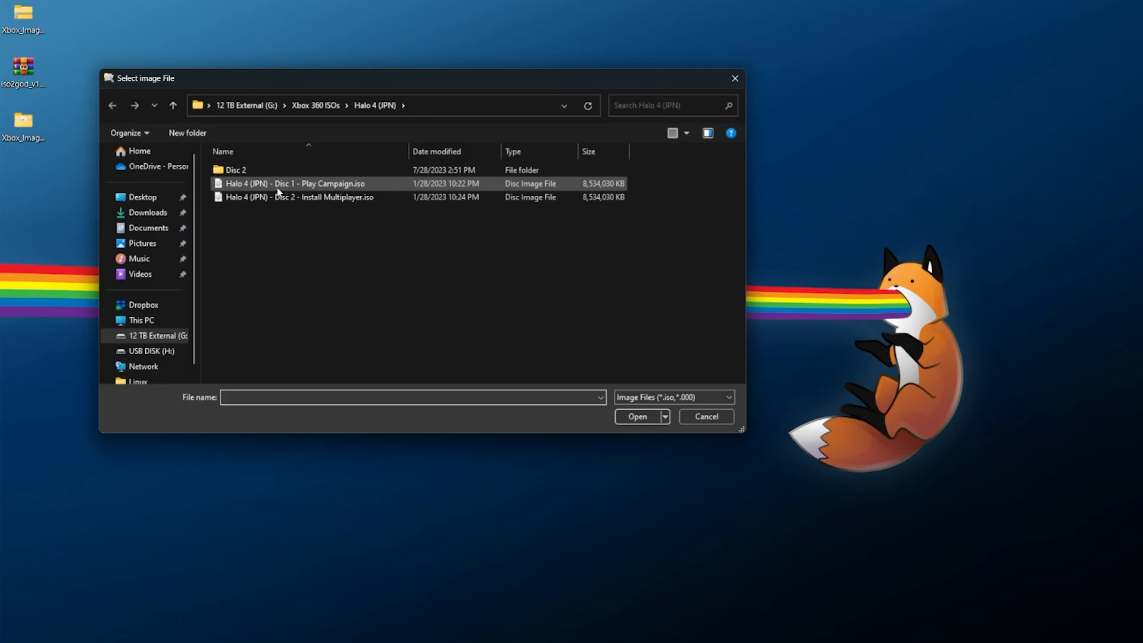
pyautogui.click(277, 188)
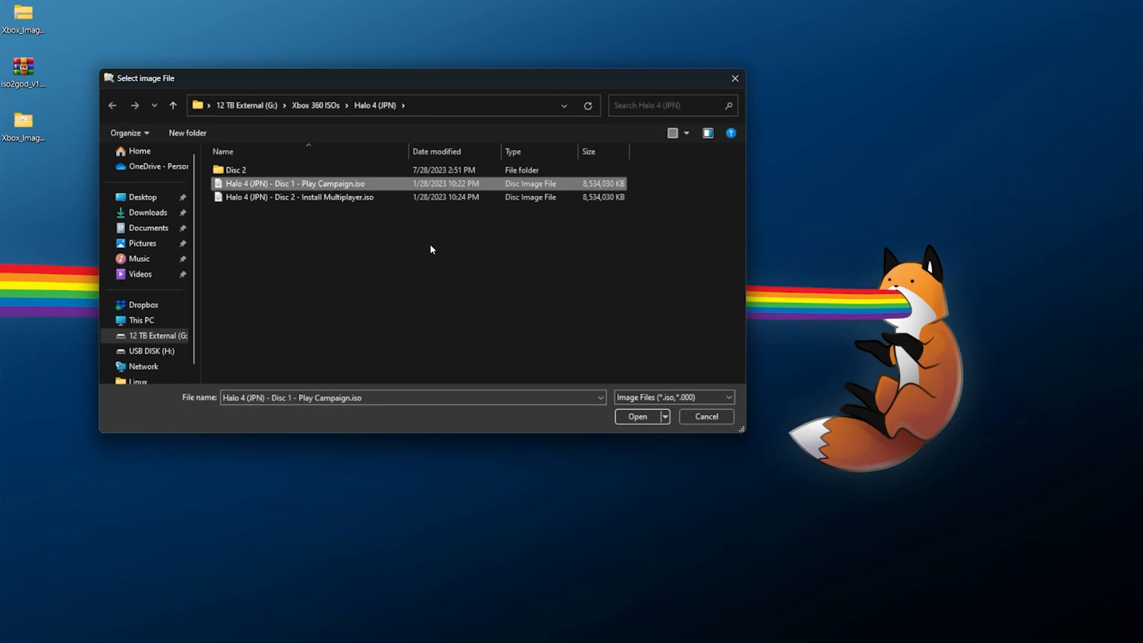
pyautogui.click(379, 197)
pyautogui.click(321, 189)
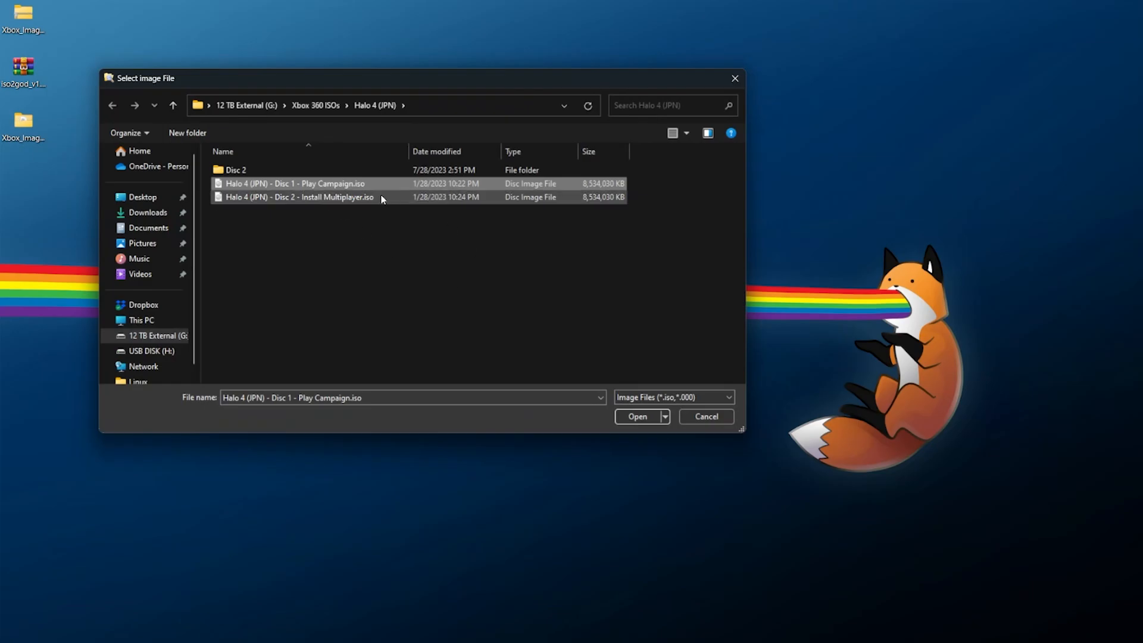
pyautogui.doubleClick(360, 184)
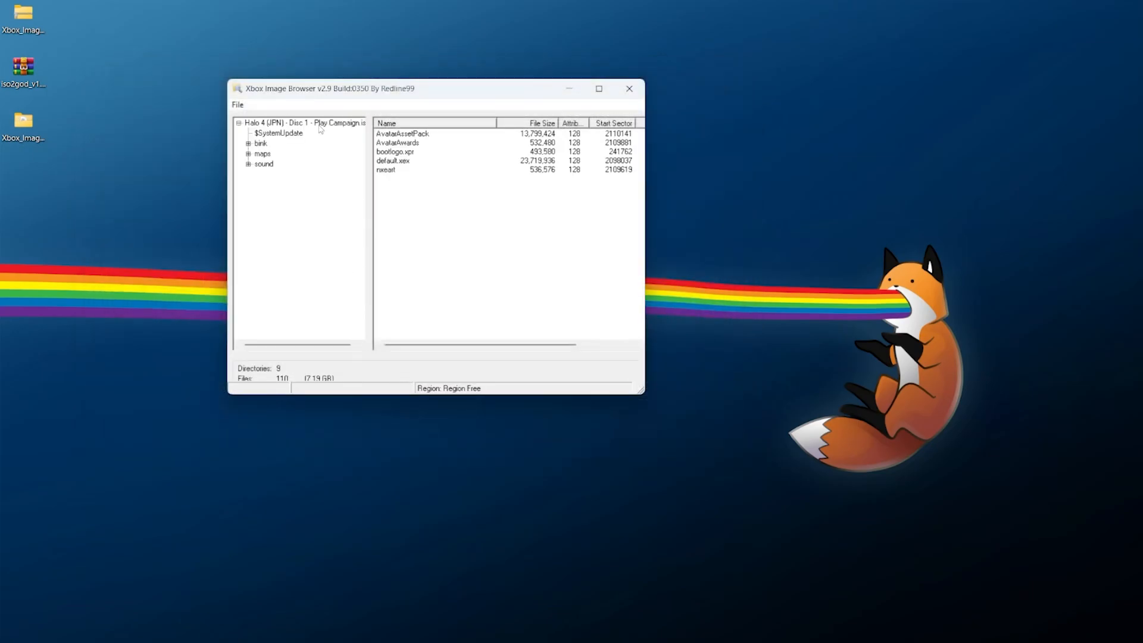
# Step: Extract the complete contents of the Halo 4 Disc 1 image from its root into a folder on the PC
pyautogui.click(298, 123)
pyautogui.rightClick(320, 127)
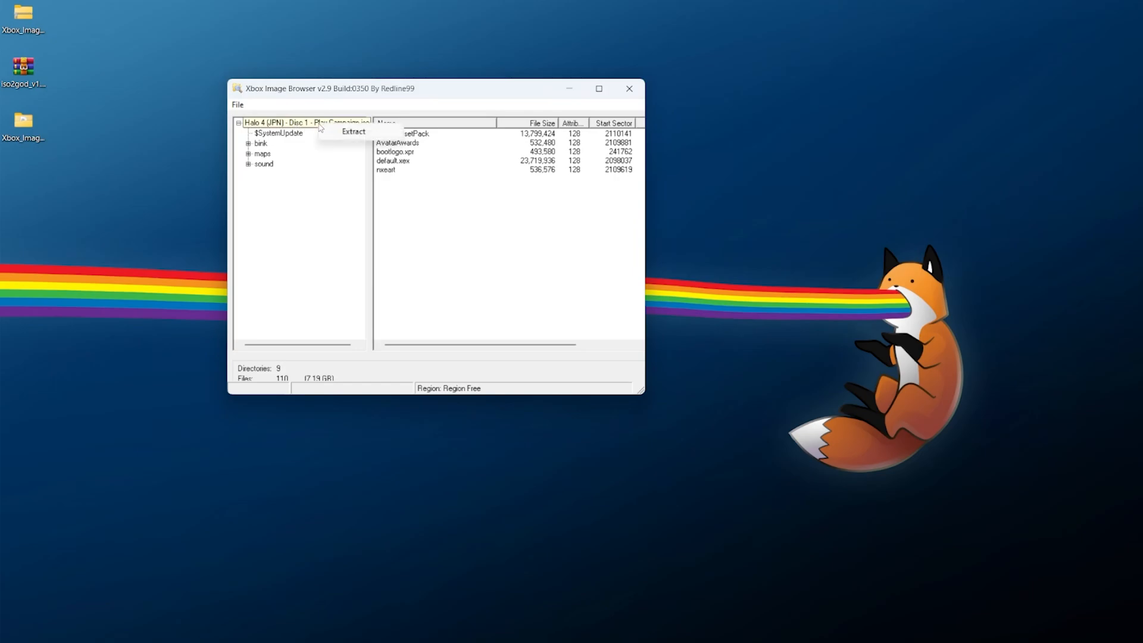
pyautogui.click(351, 133)
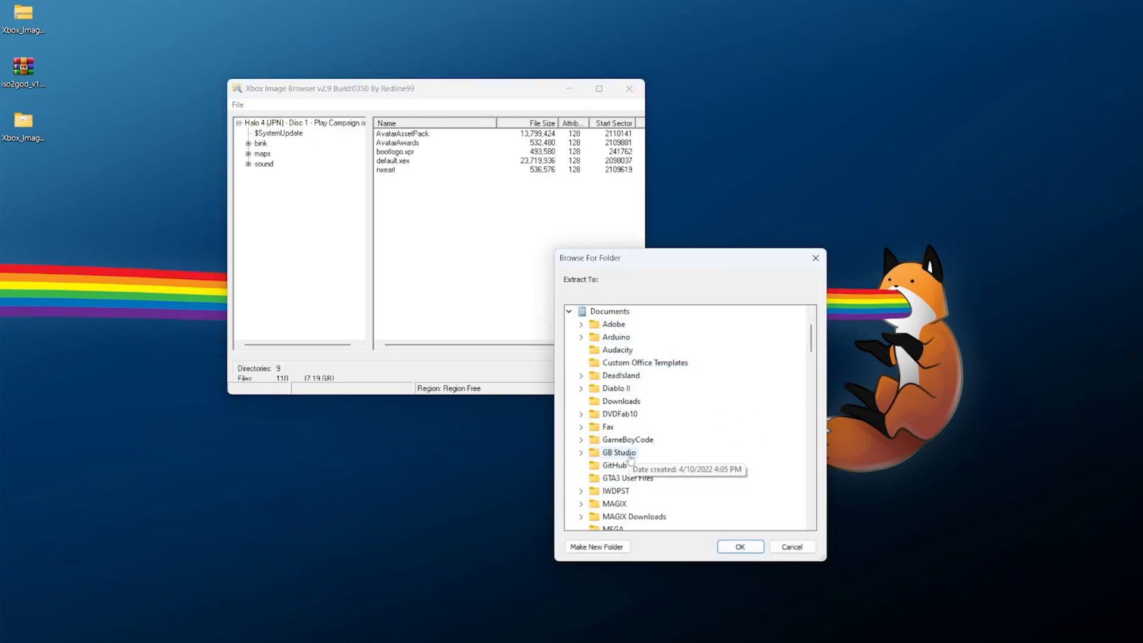
pyautogui.click(740, 546)
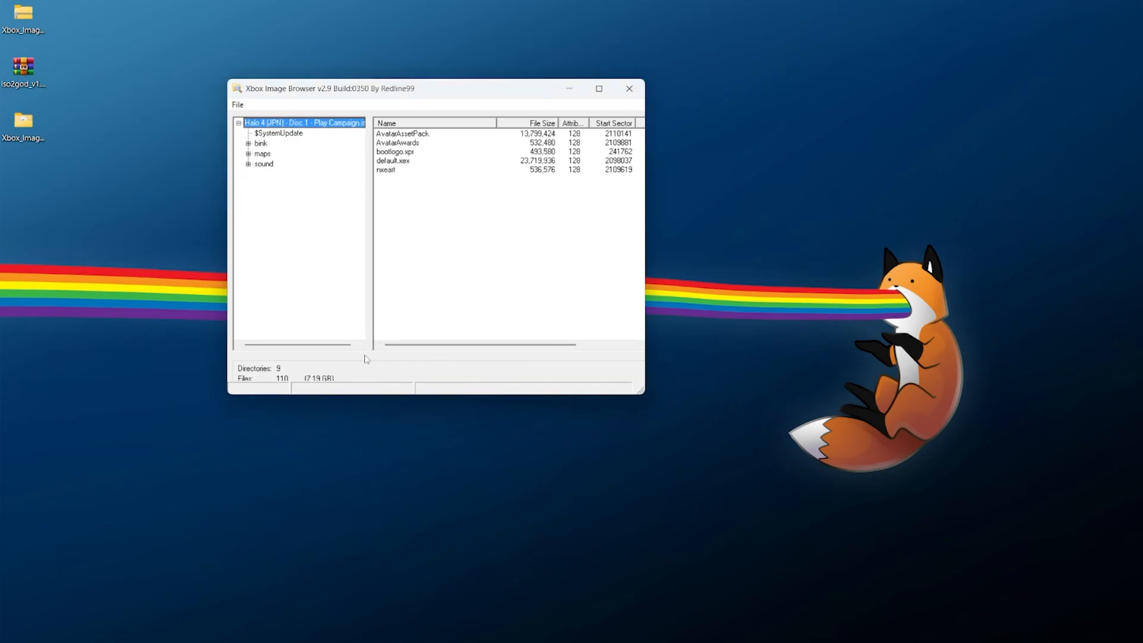
# Step: Close the Disc 1 image and exit Xbox Image Browser
pyautogui.click(237, 104)
pyautogui.click(262, 150)
pyautogui.click(238, 104)
pyautogui.click(258, 182)
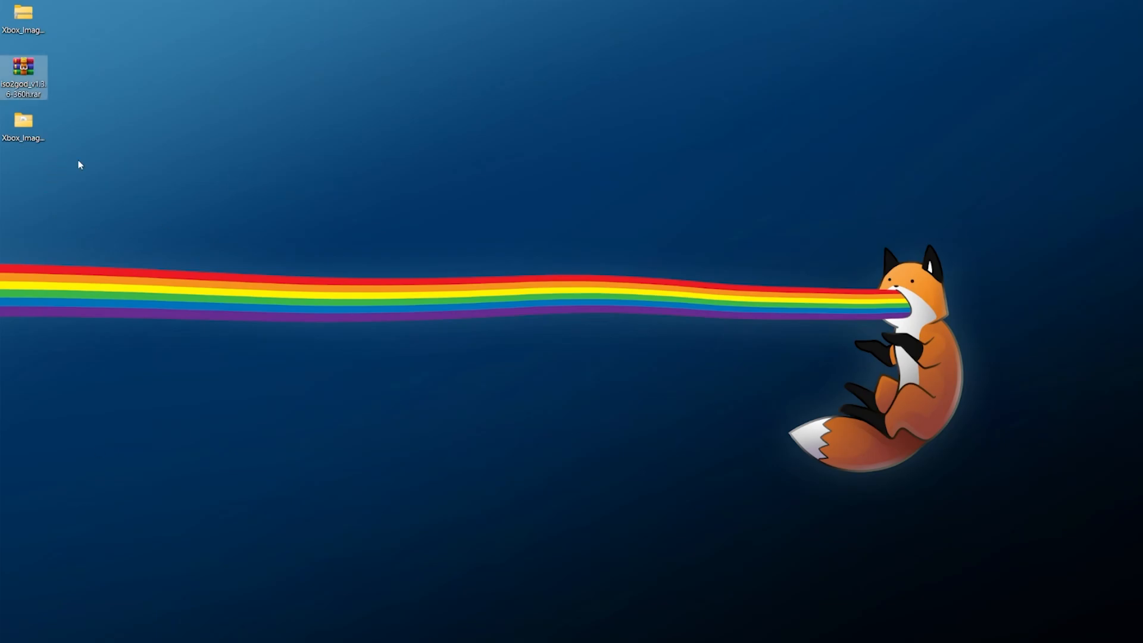
# Step: Extract the iso2god_v1.3.6-360h archive on the desktop into its own folder with 7-Zip and open that folder
pyautogui.rightClick(35, 66)
pyautogui.moveTo(131, 206)
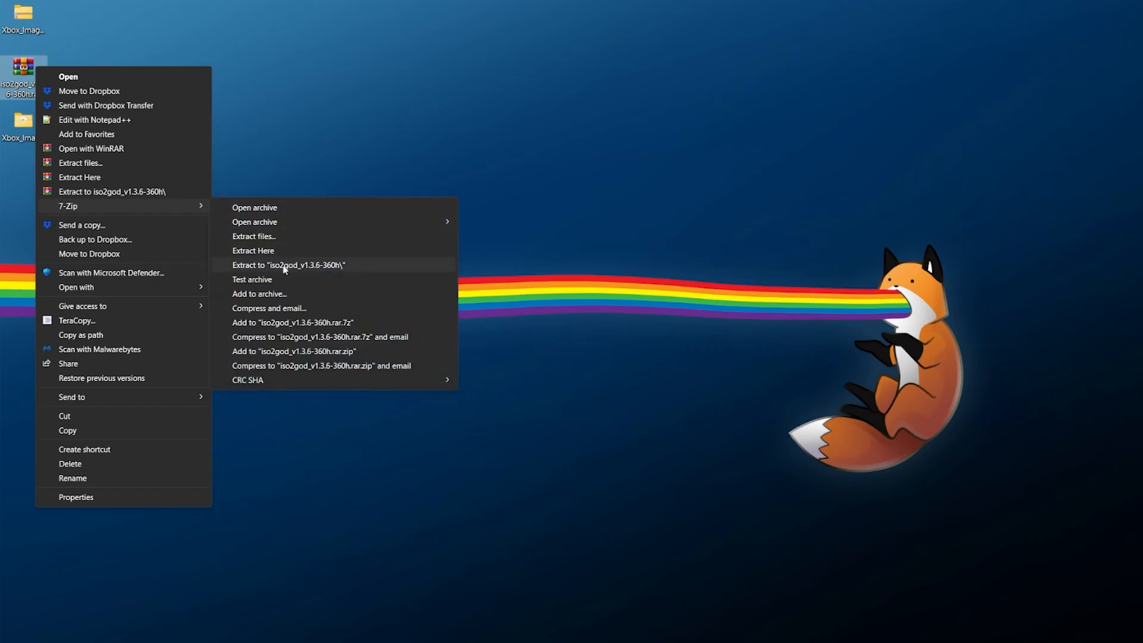
pyautogui.click(272, 268)
pyautogui.doubleClick(27, 185)
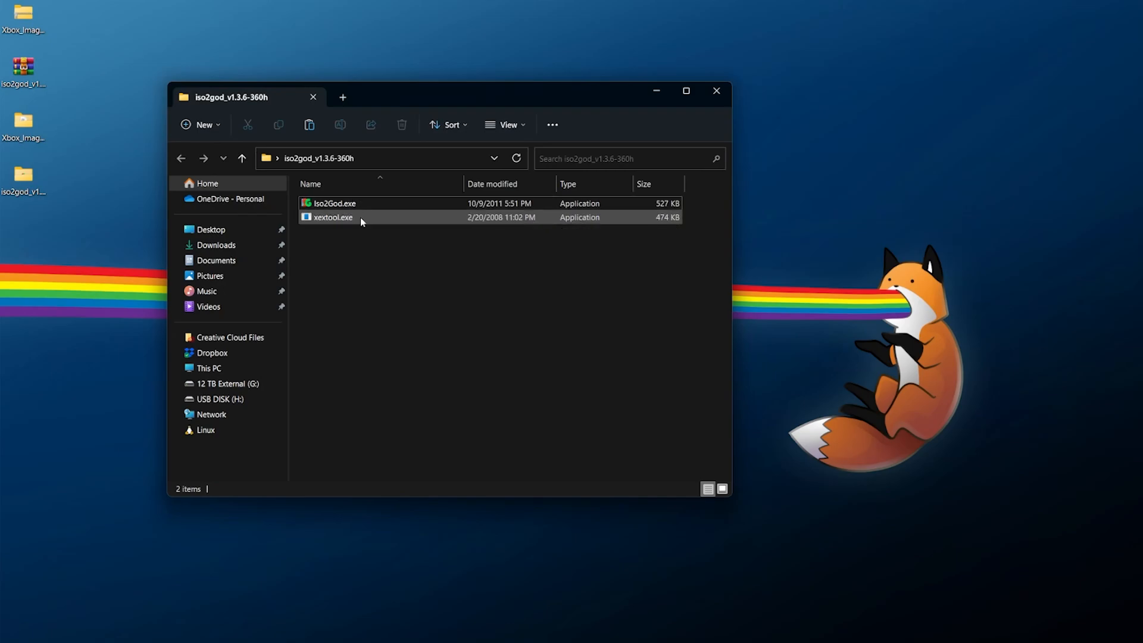
# Step: Look over Iso2God.exe and xextool.exe in the extracted folder and launch Iso2God.exe
pyautogui.click(379, 206)
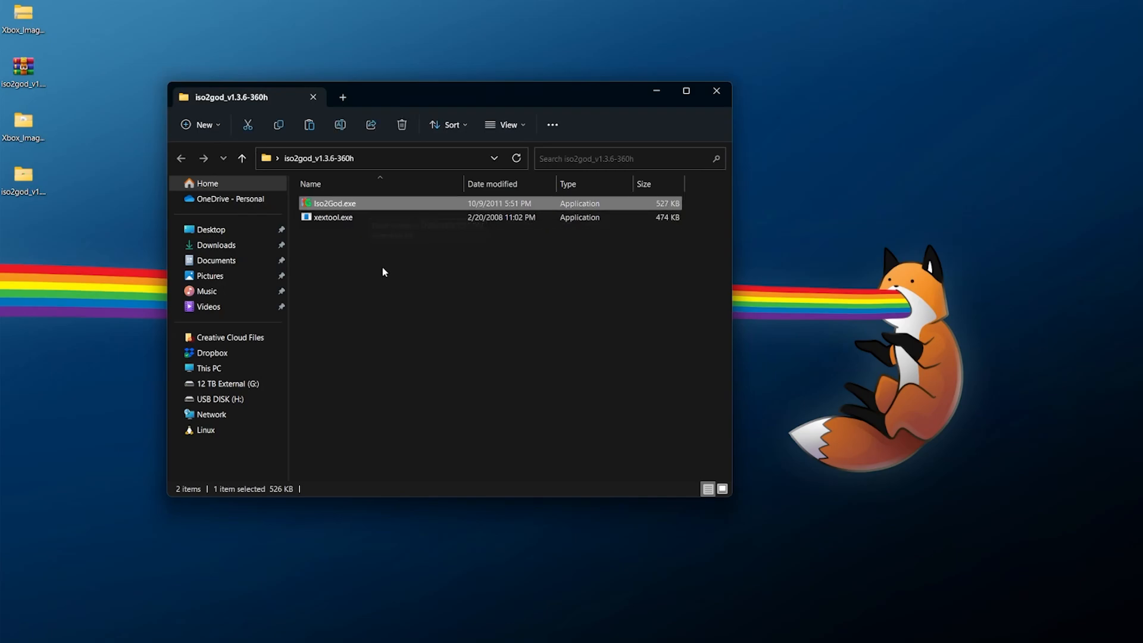
pyautogui.click(360, 217)
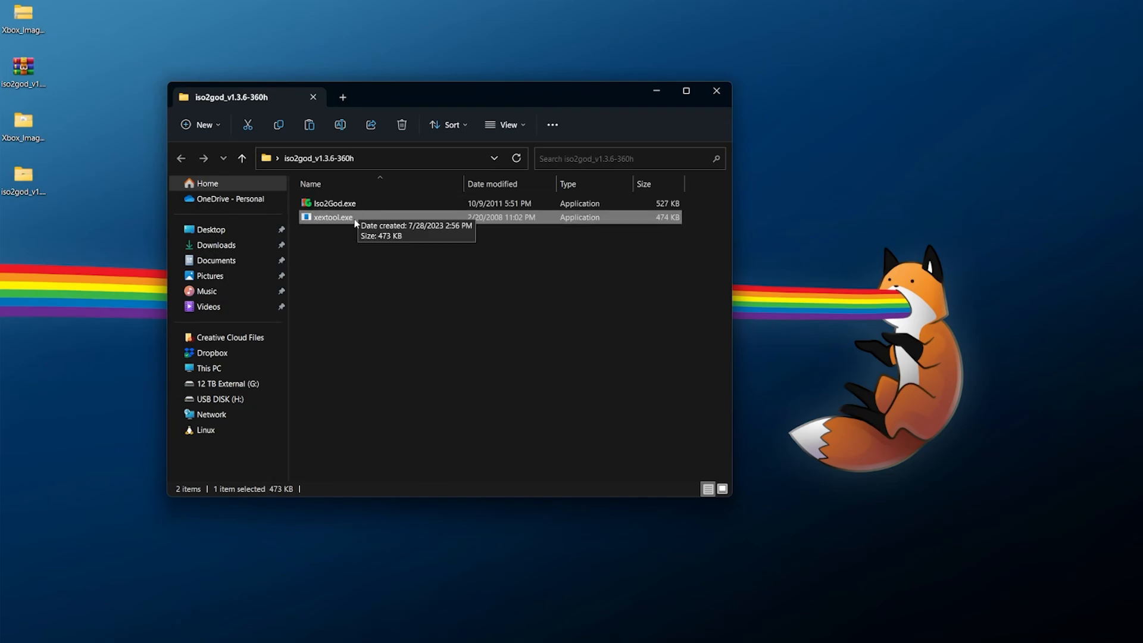
pyautogui.click(353, 204)
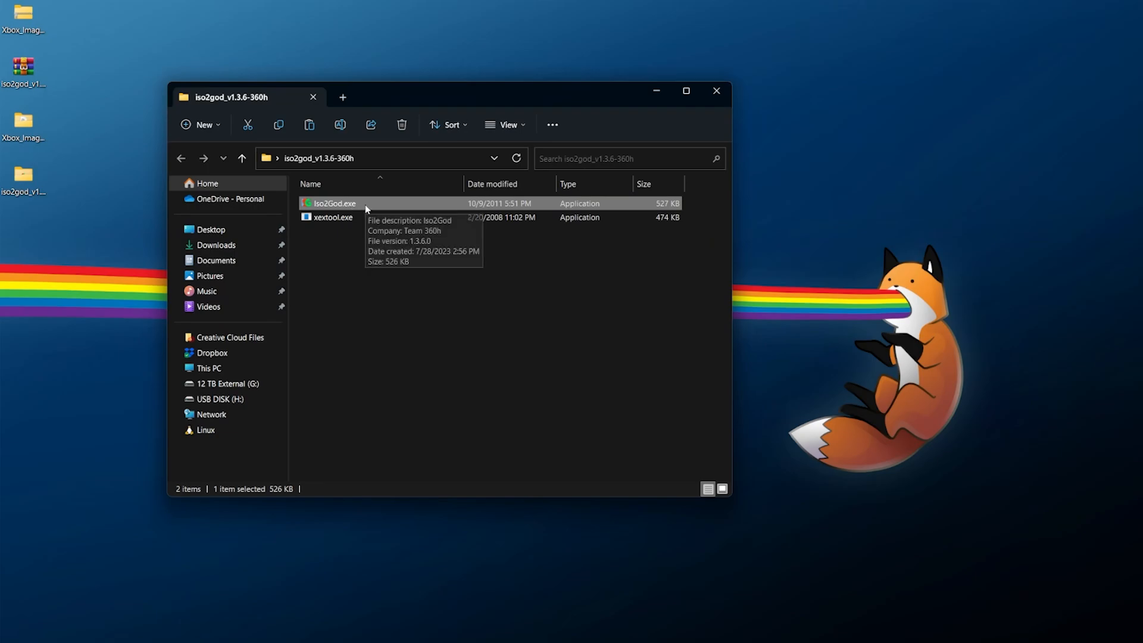
pyautogui.doubleClick(368, 205)
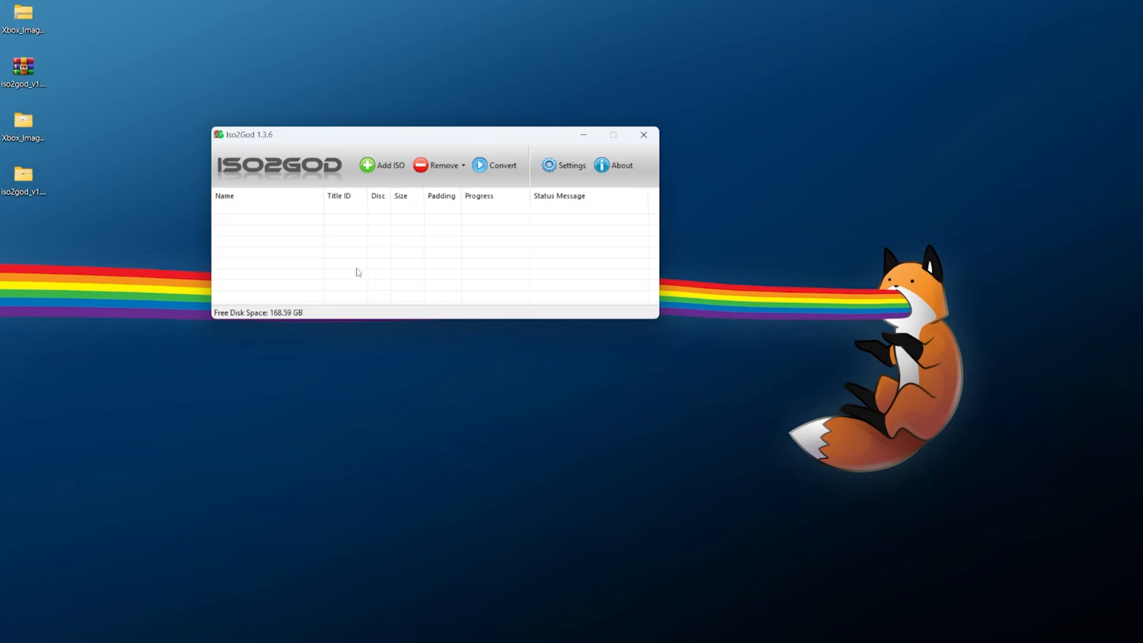
# Step: Save the Iso2God settings with output path G:\ISO2GOD\Output\, rebuild path G:\ISO2GOD\Rebuild\ and Full (ISO Rebuilt) padding
pyautogui.click(577, 165)
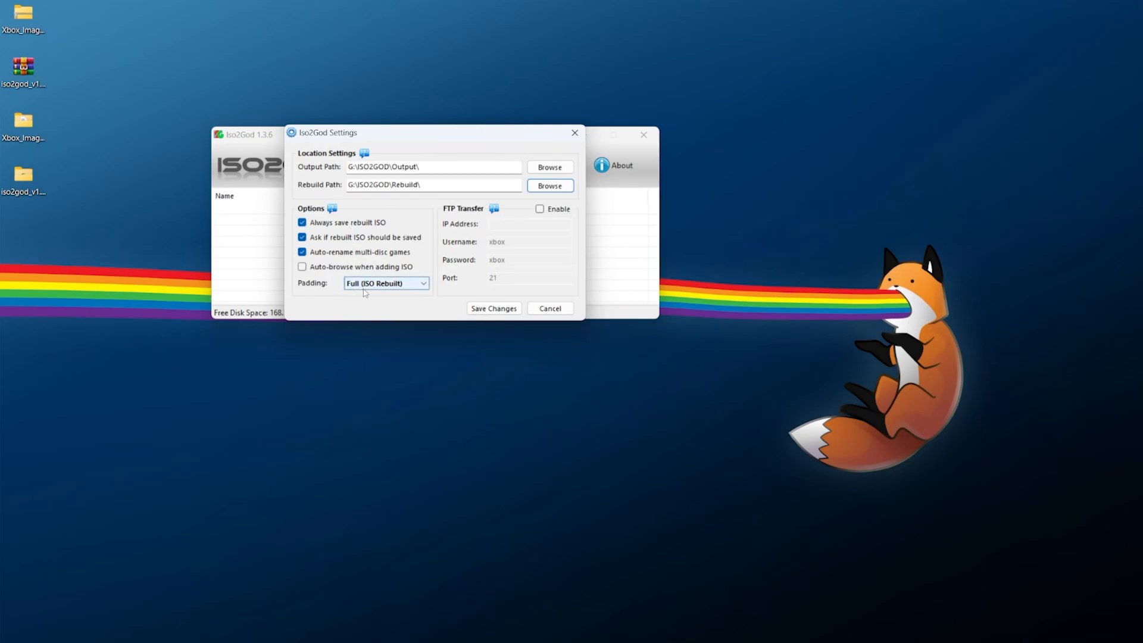
pyautogui.click(415, 286)
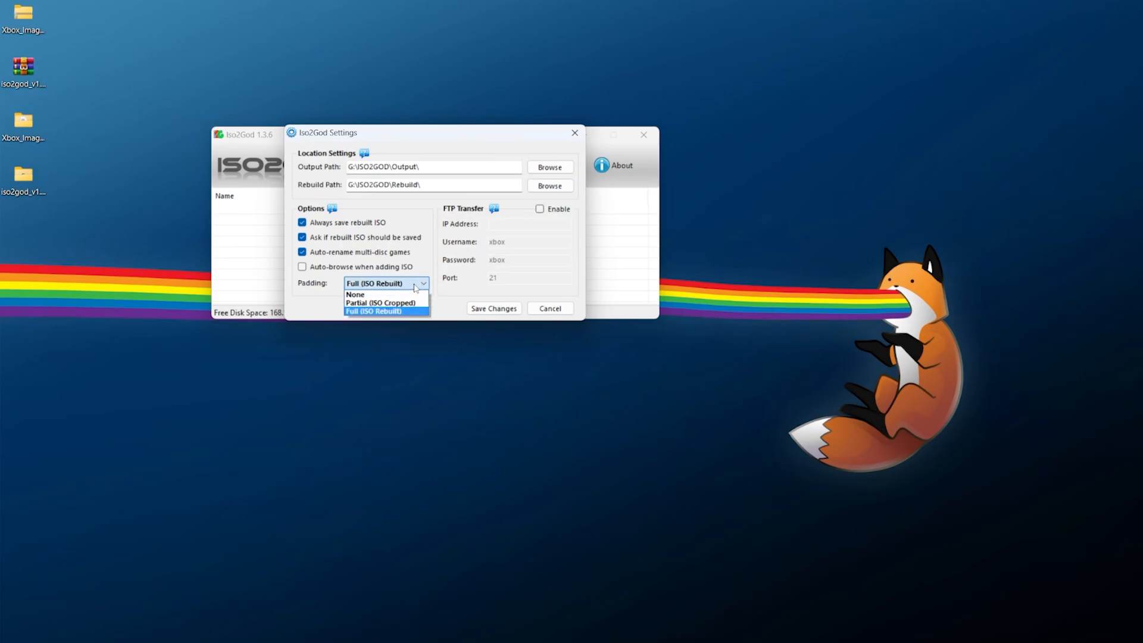
pyautogui.click(415, 287)
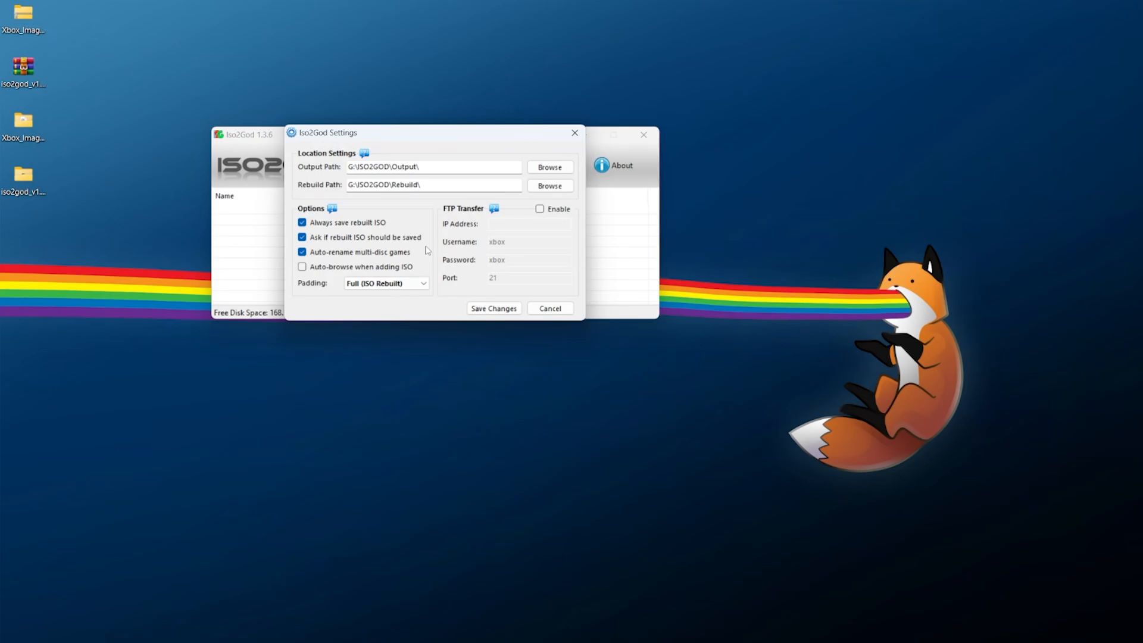
pyautogui.click(494, 309)
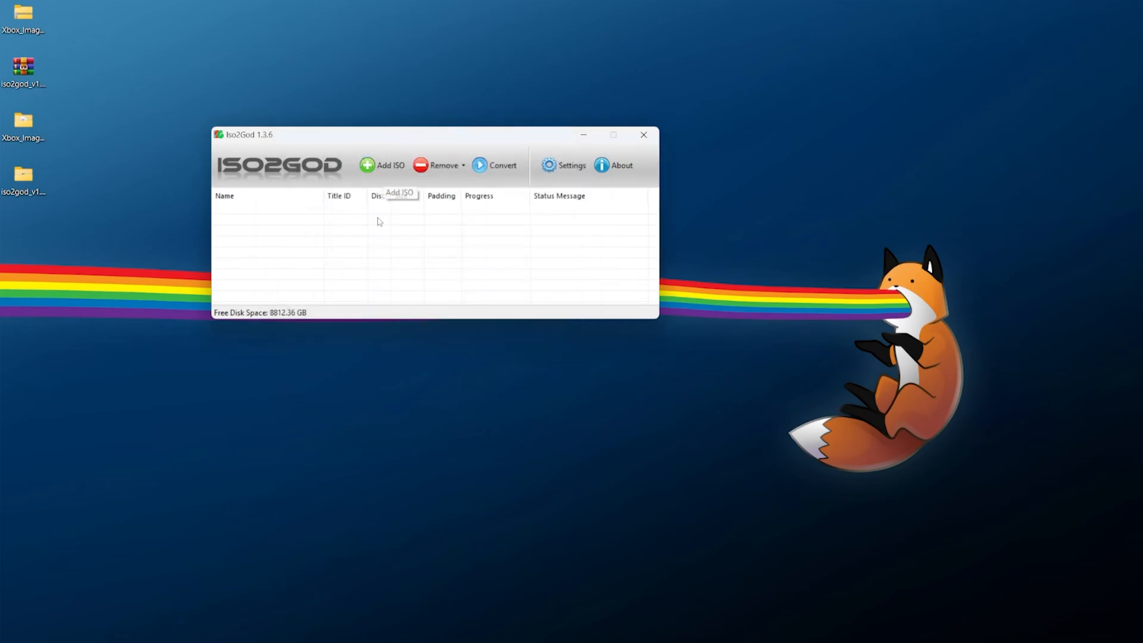
# Step: Add Halo 4 (JPN) - Disc 1 - Play Campaign.iso to Iso2God, convert it to a GOD package, and close the program
pyautogui.click(388, 175)
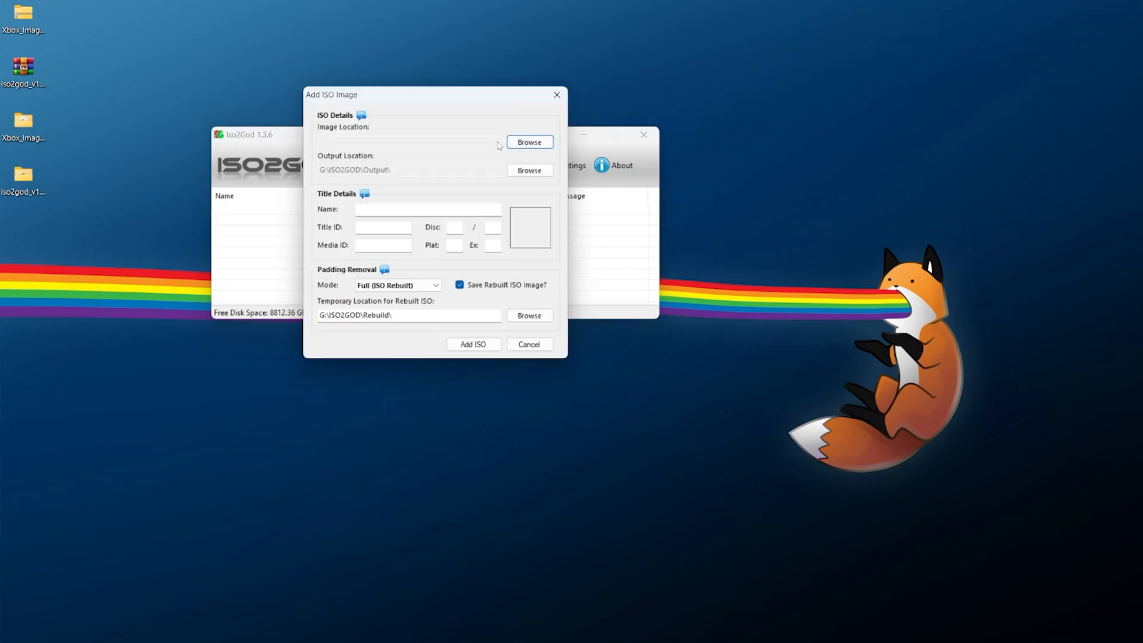
pyautogui.click(529, 142)
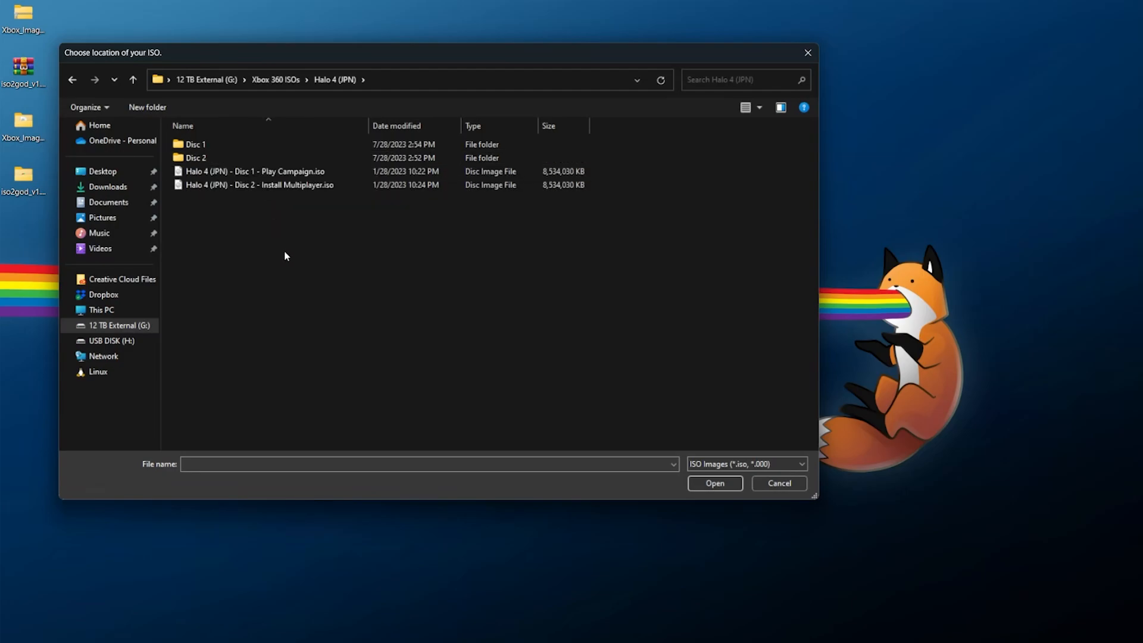
pyautogui.click(295, 186)
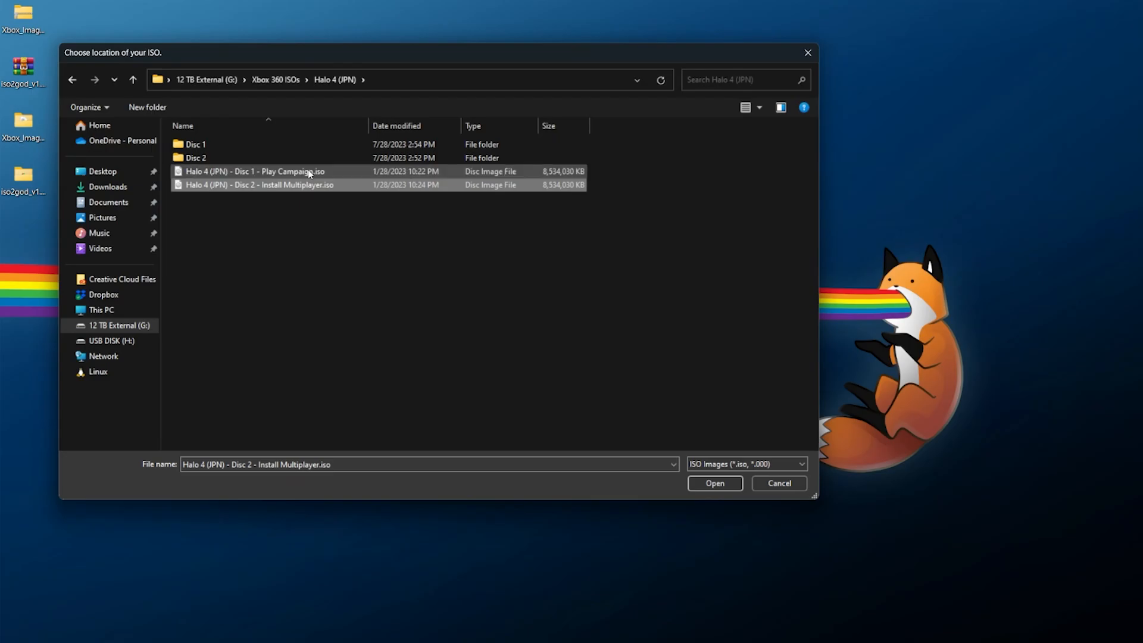
pyautogui.click(309, 172)
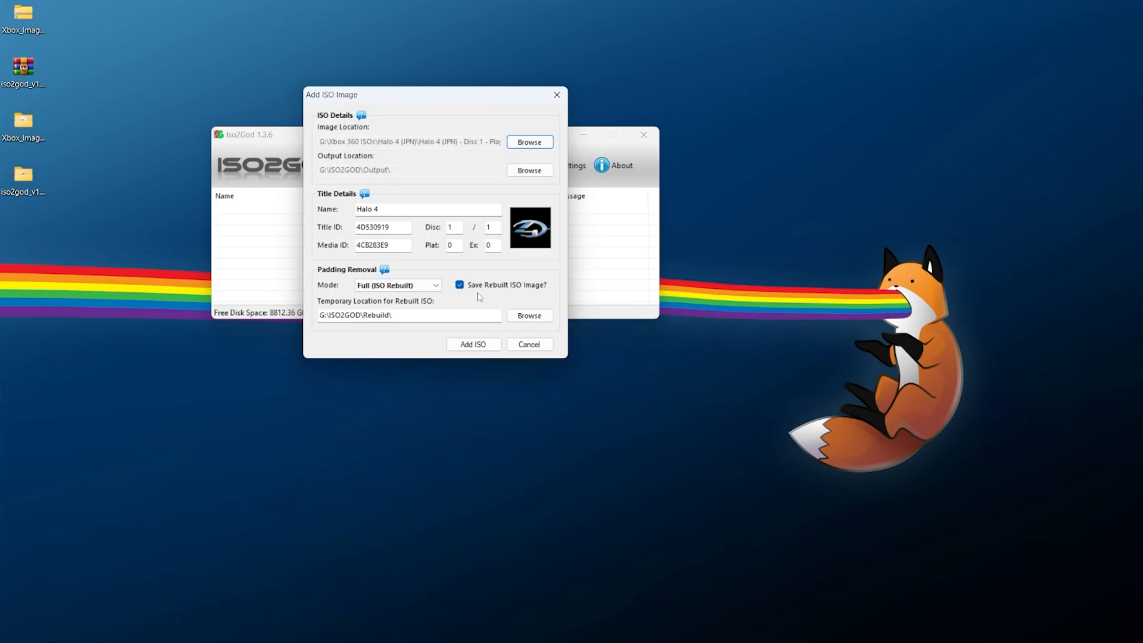
pyautogui.click(467, 345)
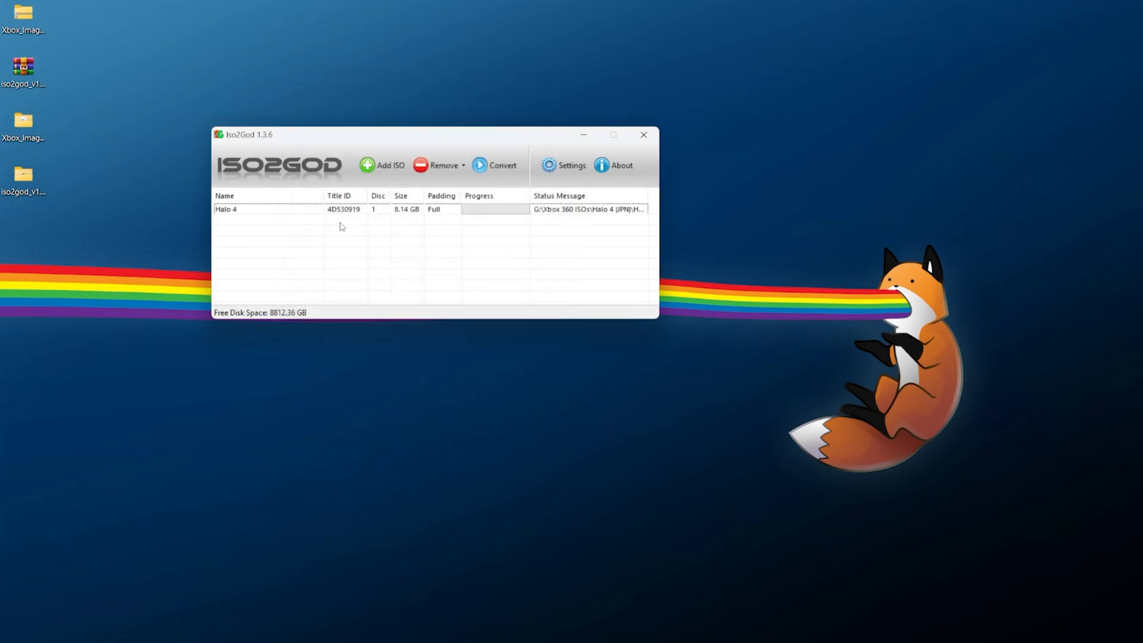
pyautogui.click(494, 165)
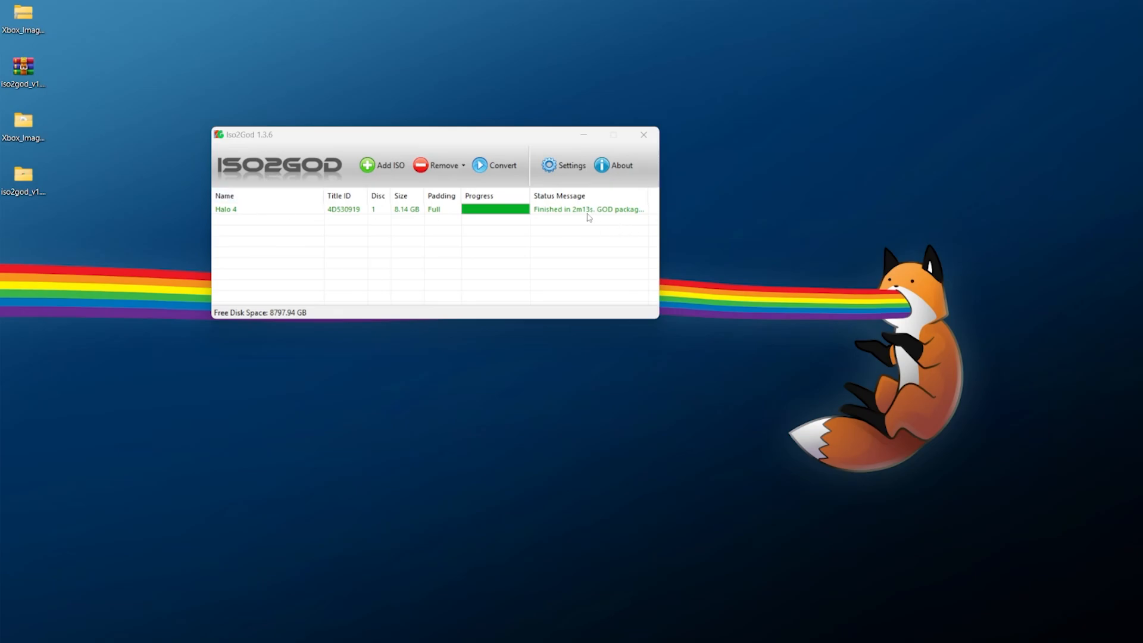
pyautogui.click(643, 135)
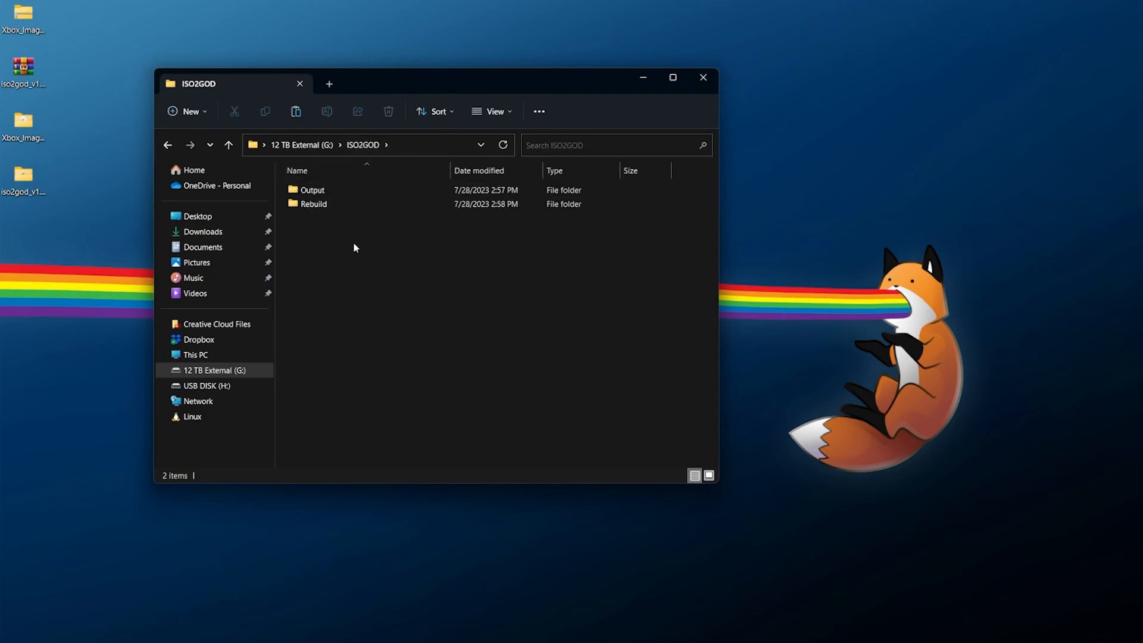
# Step: Open the Rebuild folder in G:\ISO2GOD and inspect the rebuilt Halo 4 Disc 1 ISO
pyautogui.doubleClick(321, 205)
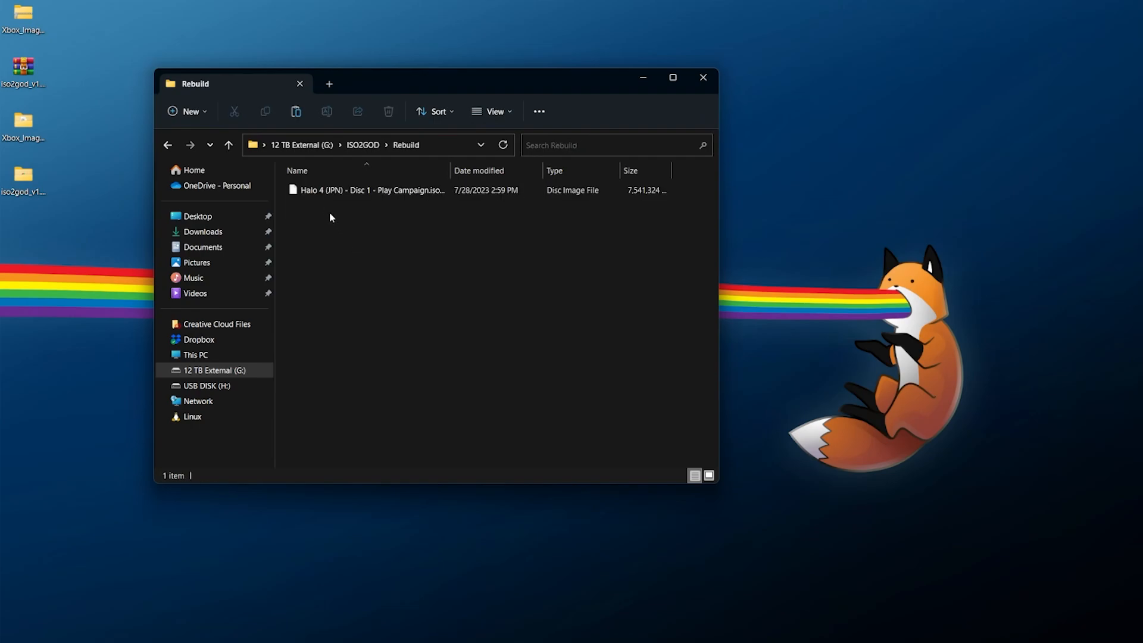
pyautogui.click(395, 190)
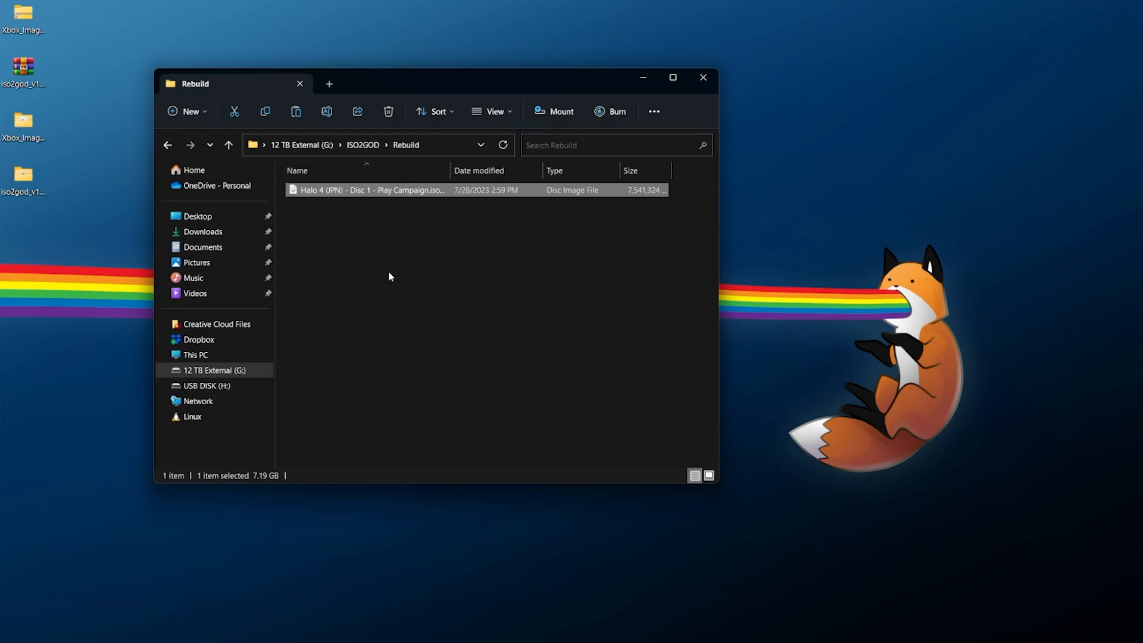
# Step: Permanently delete the rebuilt Halo 4 Disc 1 ISO and return to the ISO2GOD folder
pyautogui.hotkey('shift', 'Delete')
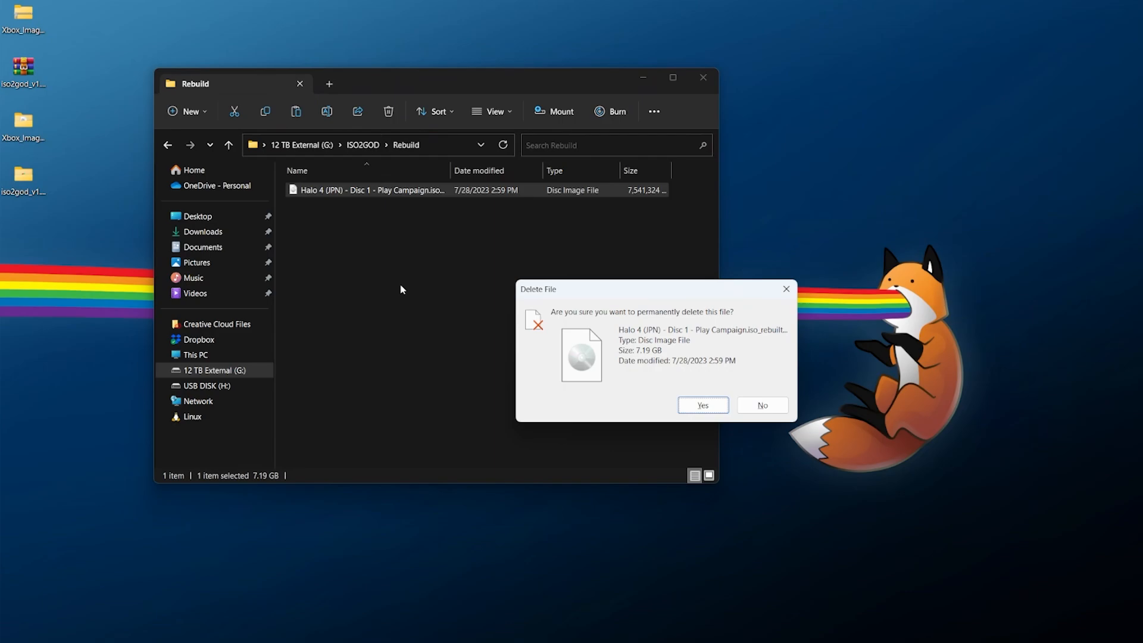
pyautogui.press('Return')
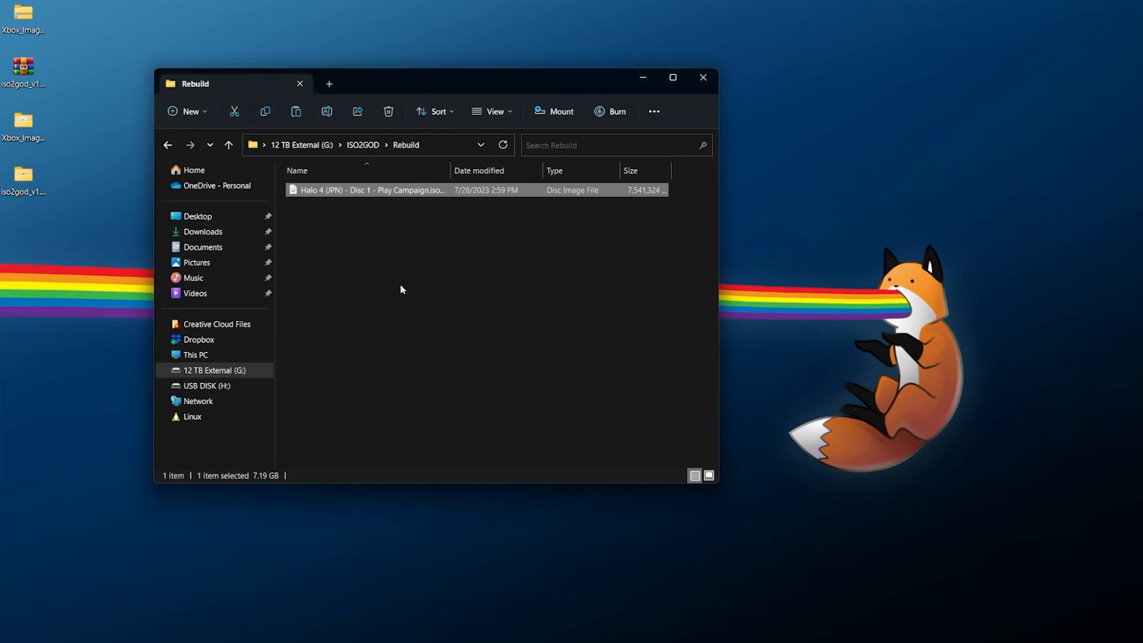
pyautogui.click(365, 145)
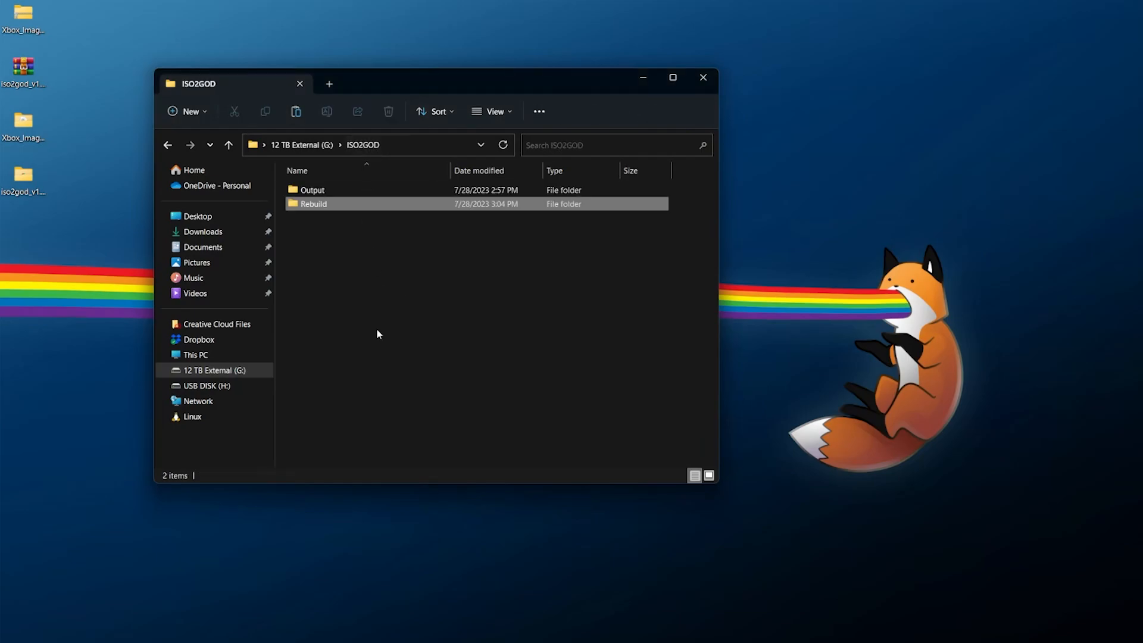
# Step: Open the Output folder down through 4D530919 and 00007000, and look through the converted game's data files
pyautogui.doubleClick(305, 189)
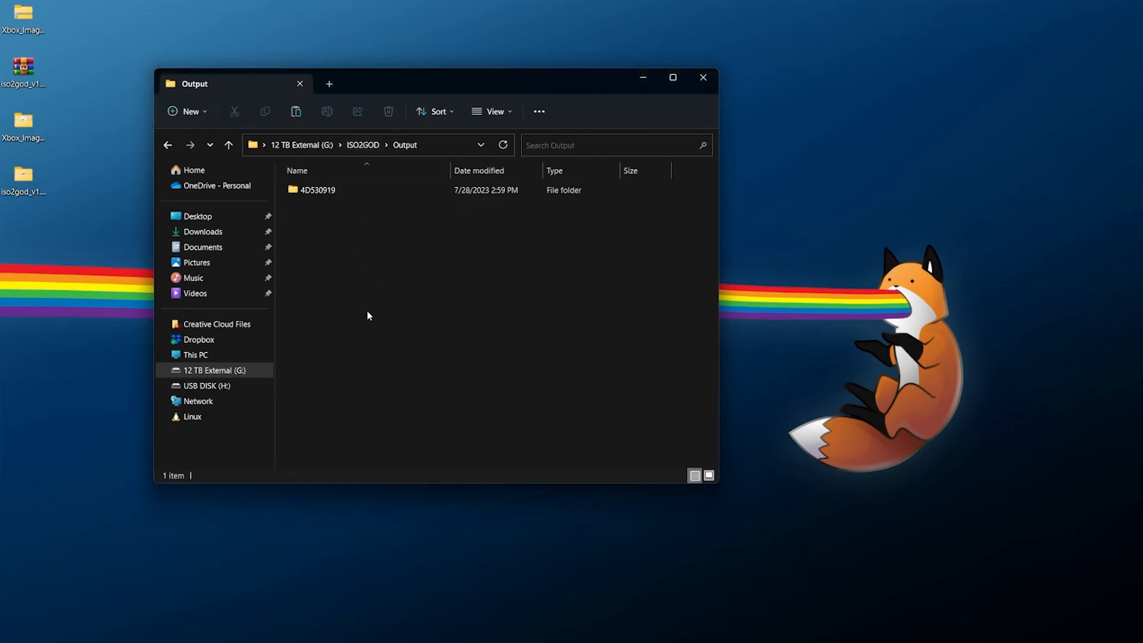
pyautogui.doubleClick(327, 189)
pyautogui.doubleClick(316, 190)
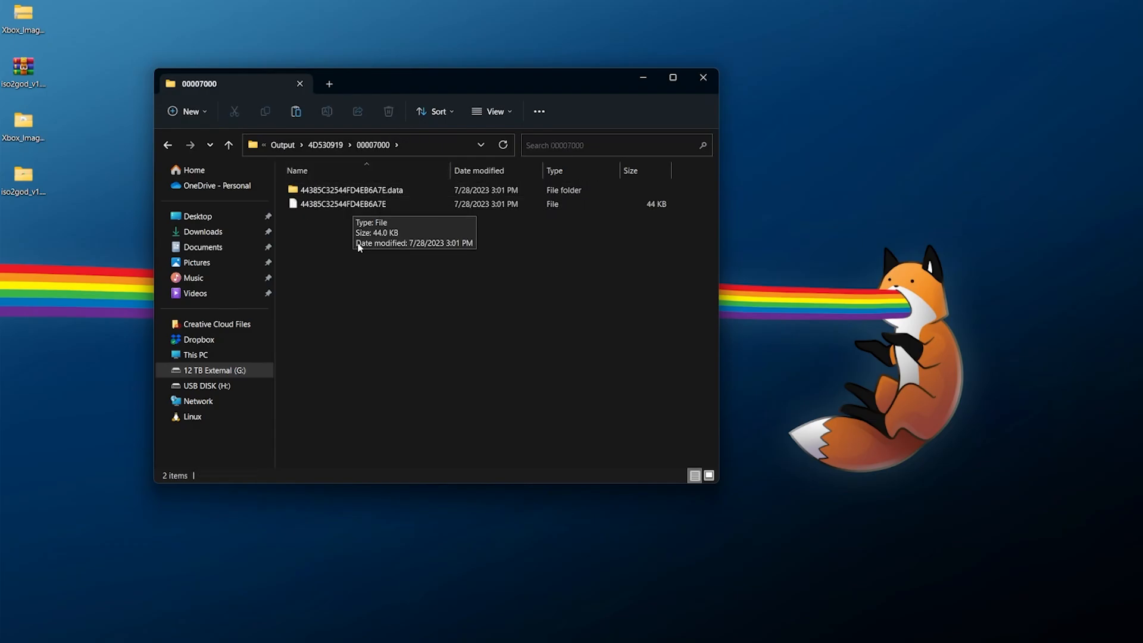
pyautogui.doubleClick(332, 190)
pyautogui.scroll(-1, 628, 280)
pyautogui.scroll(-7, 625, 291)
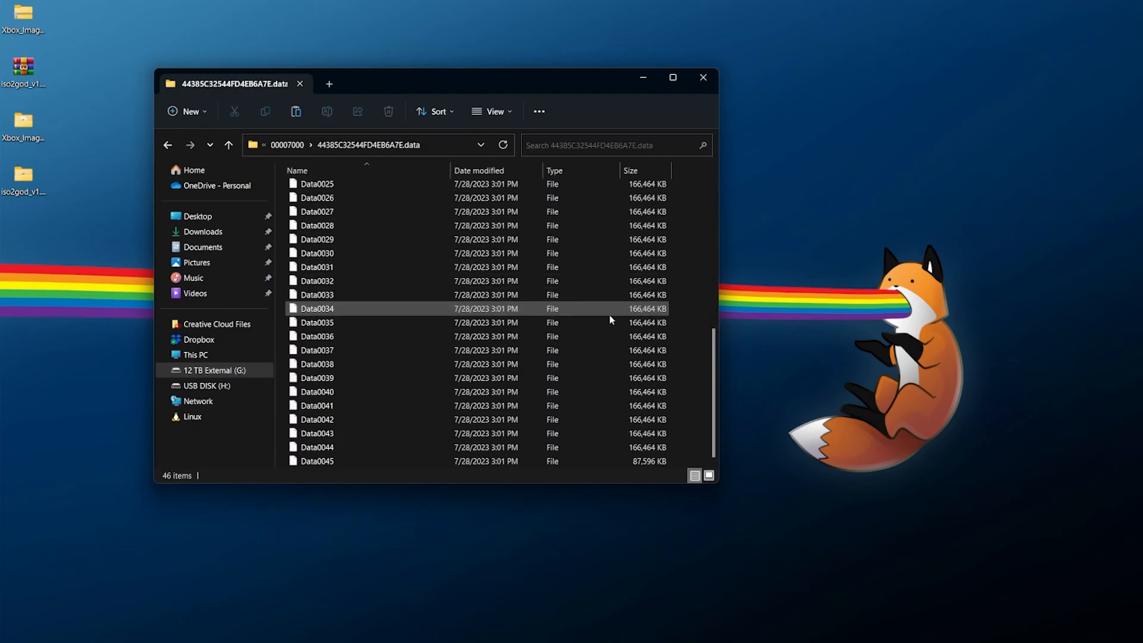
pyautogui.scroll(8, 348, 401)
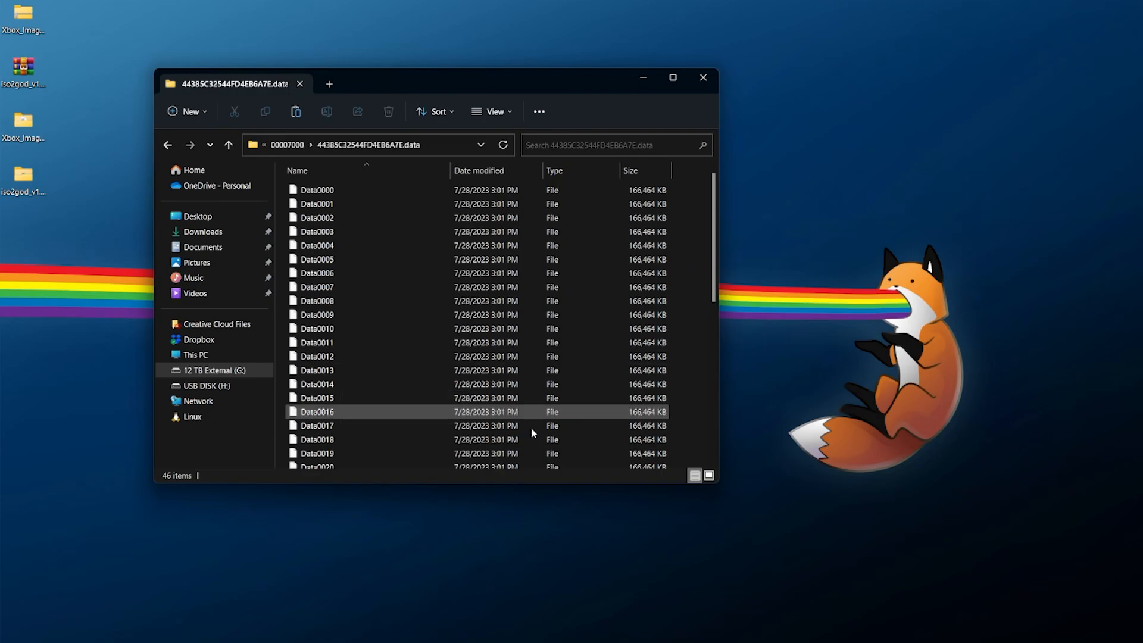
# Step: Check the file system and capacity of USB DISK (H:) in its properties
pyautogui.click(196, 355)
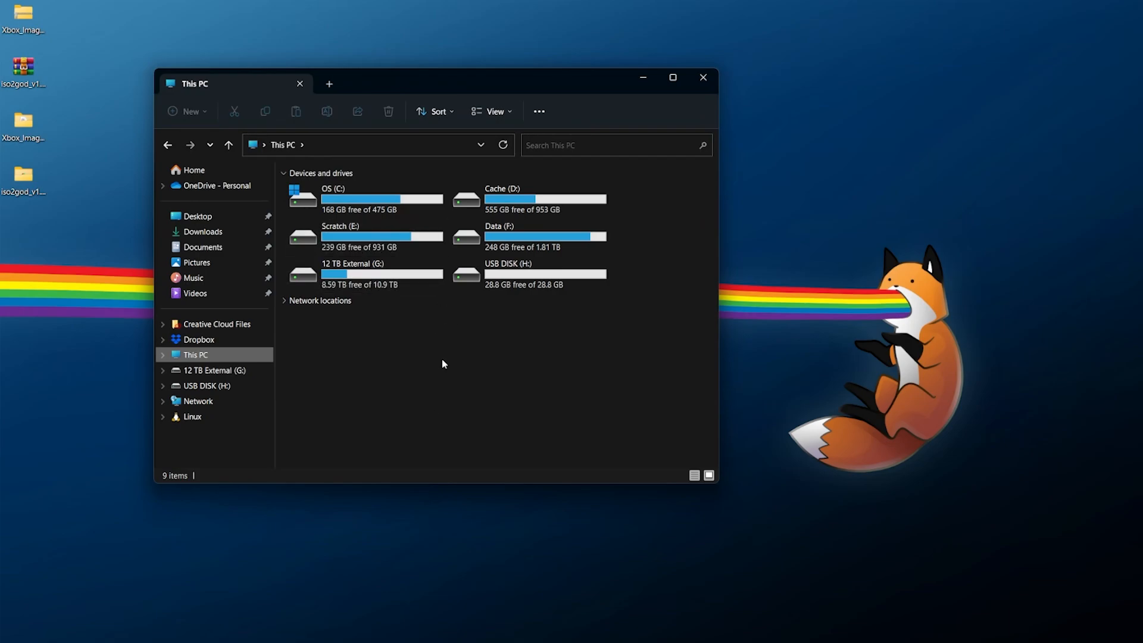
pyautogui.click(501, 279)
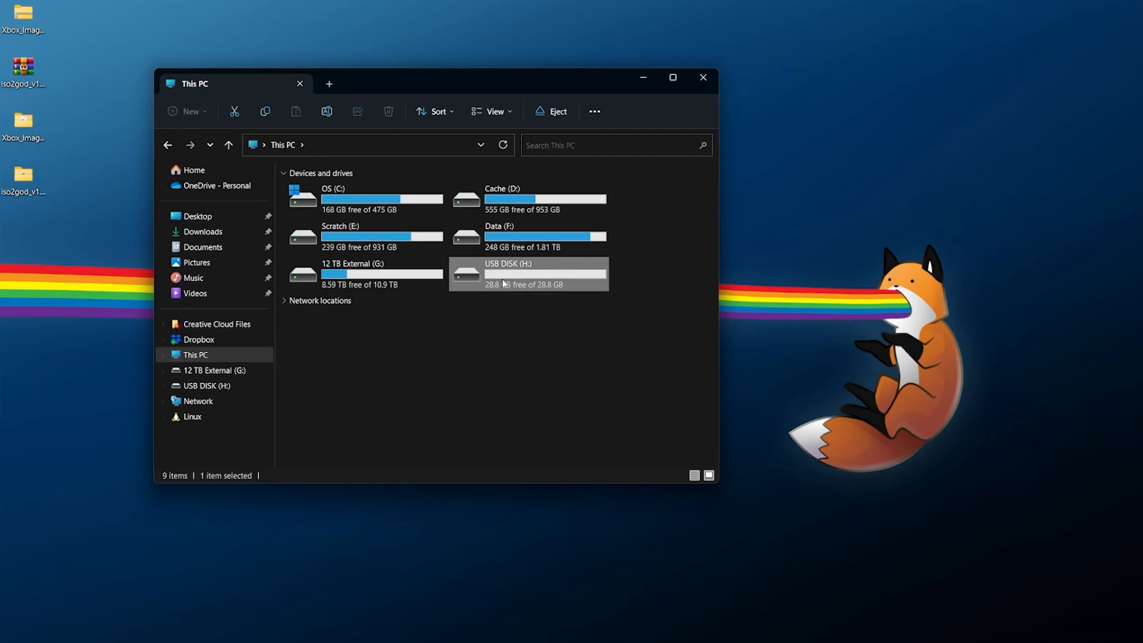
pyautogui.rightClick(513, 272)
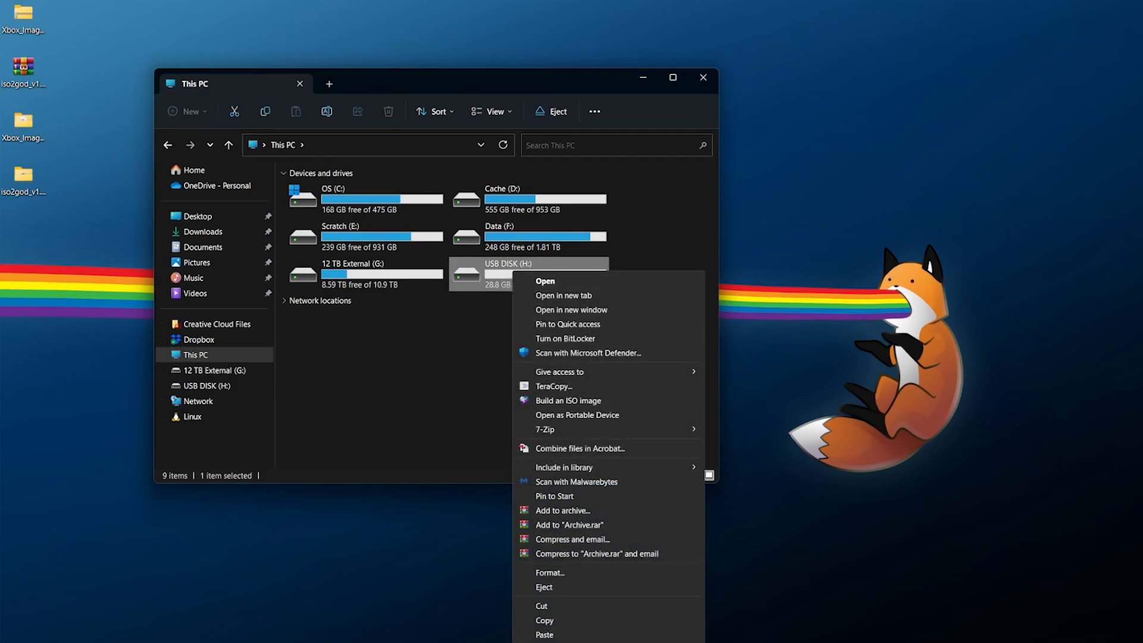
pyautogui.click(549, 642)
pyautogui.moveTo(710, 350); pyautogui.dragTo(297, 135)
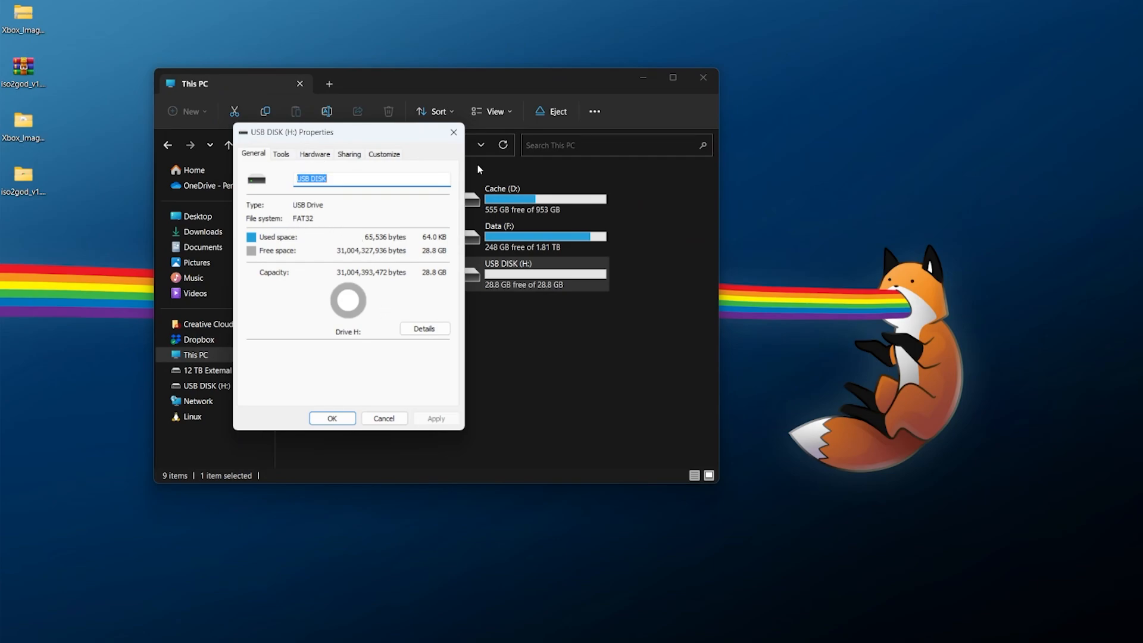
pyautogui.click(454, 132)
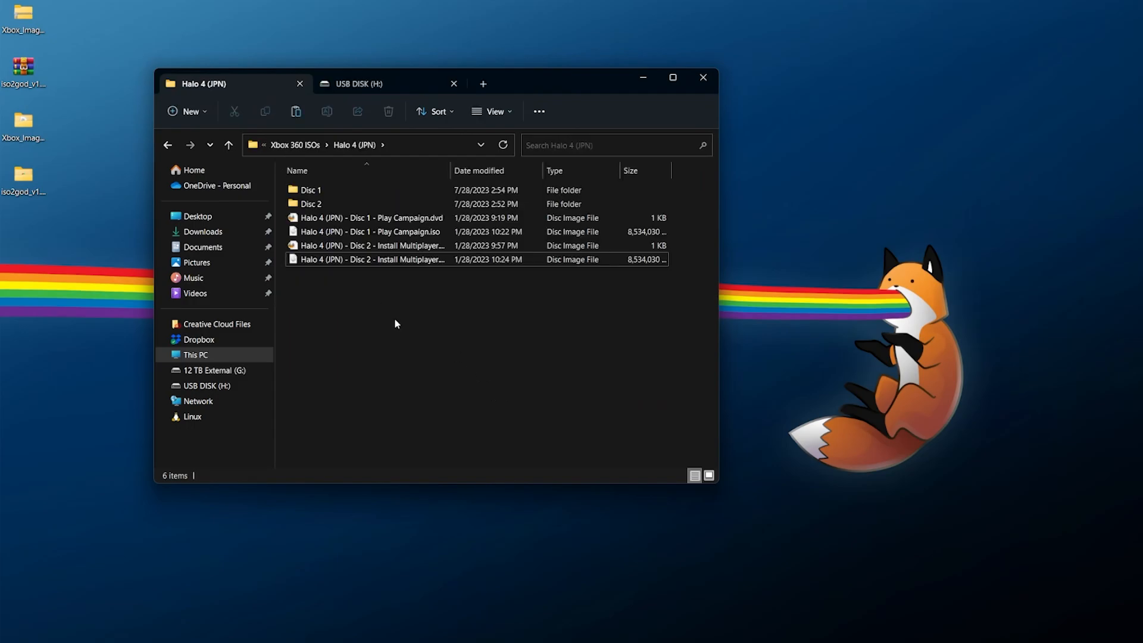
# Step: Copy the Content folder from Halo 4 (JPN)'s Disc 2 folder to the root of USB DISK (H:)
pyautogui.click(381, 260)
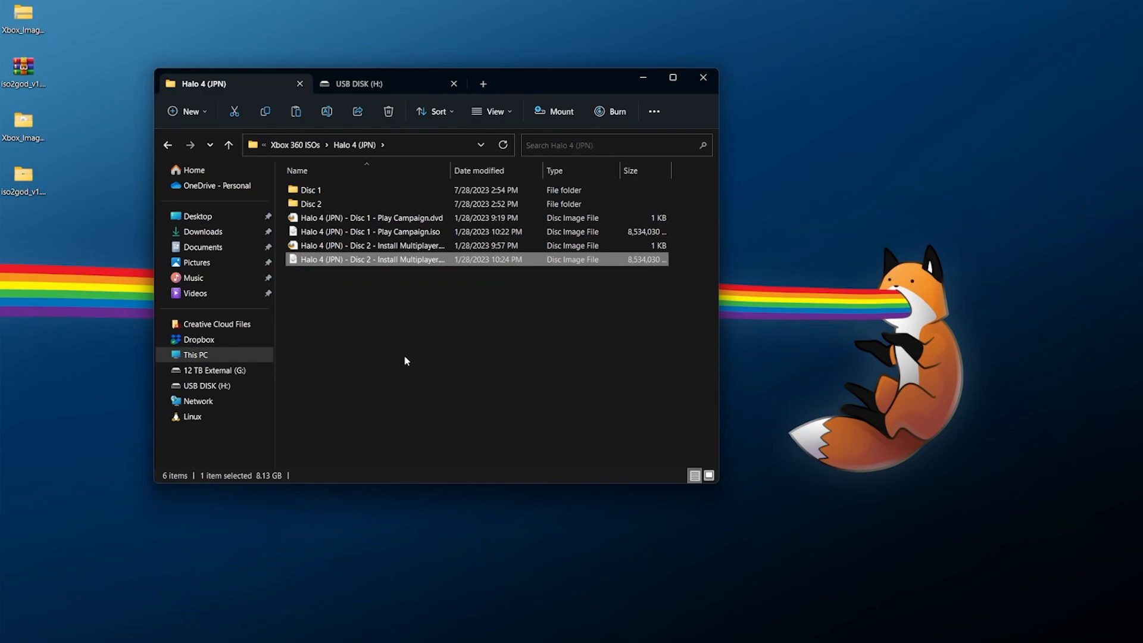
pyautogui.click(337, 204)
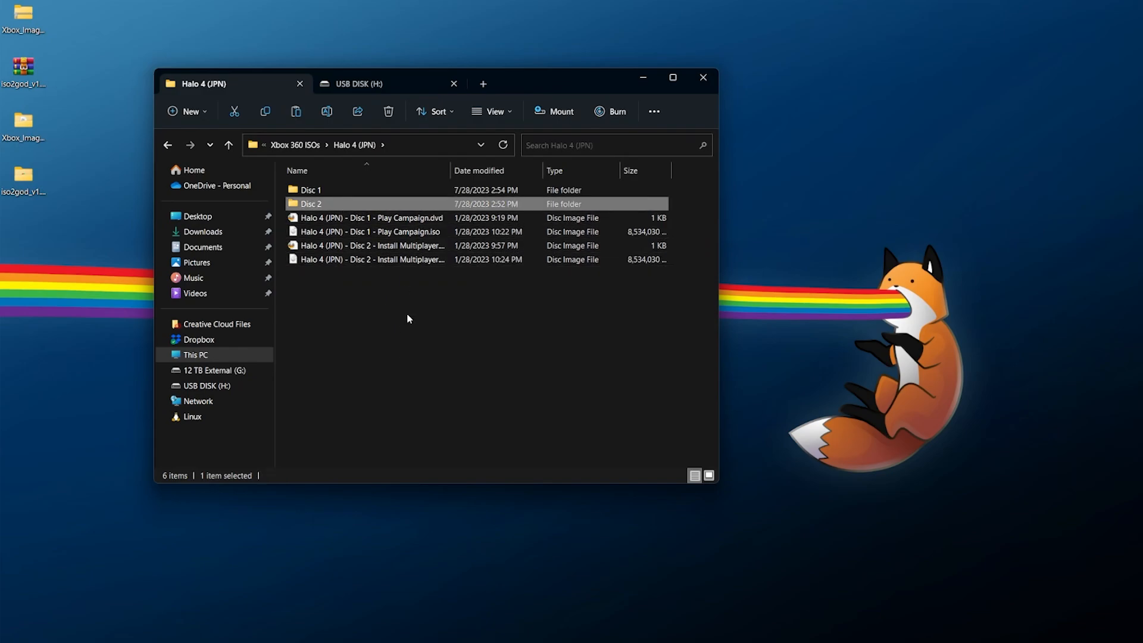
pyautogui.doubleClick(336, 204)
pyautogui.click(332, 192)
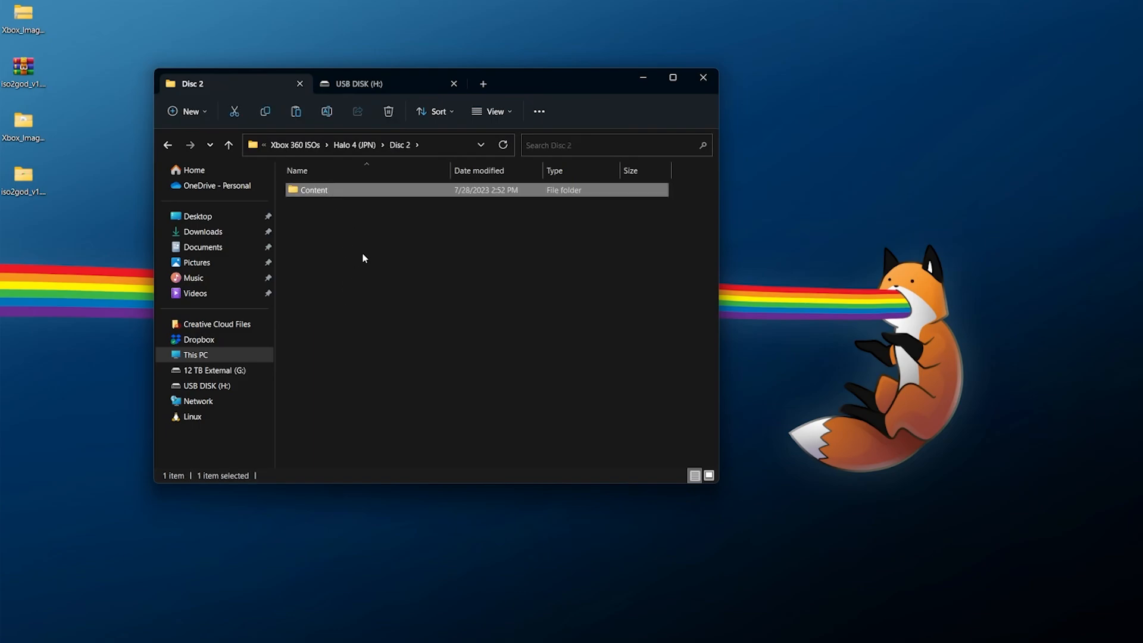
pyautogui.rightClick(324, 191)
pyautogui.click(352, 614)
pyautogui.click(355, 84)
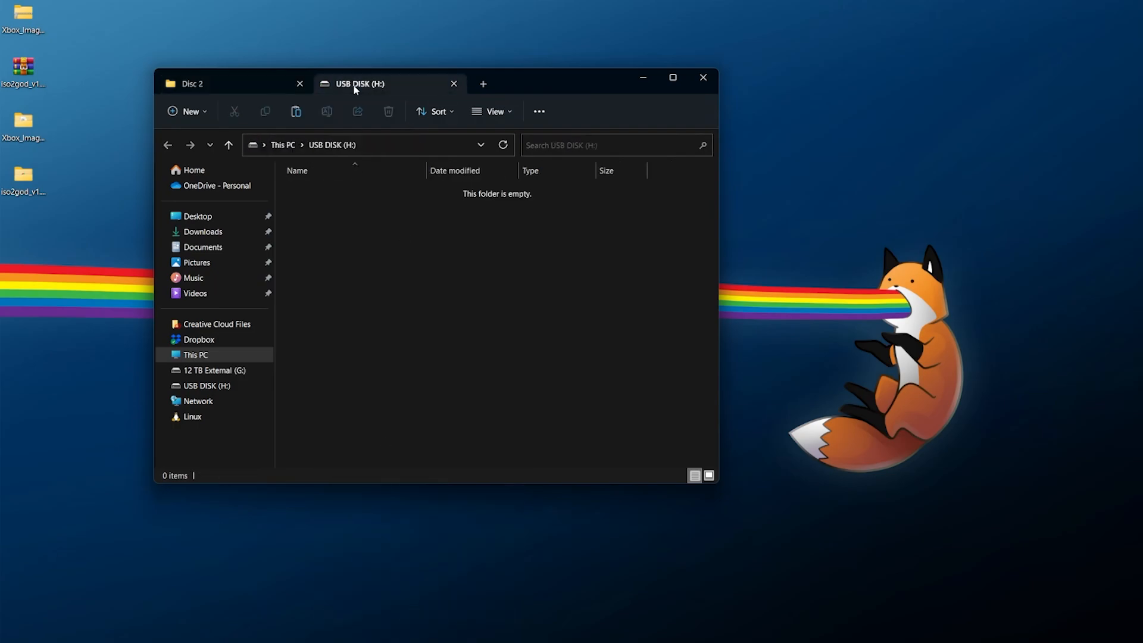
pyautogui.rightClick(332, 239)
pyautogui.click(357, 310)
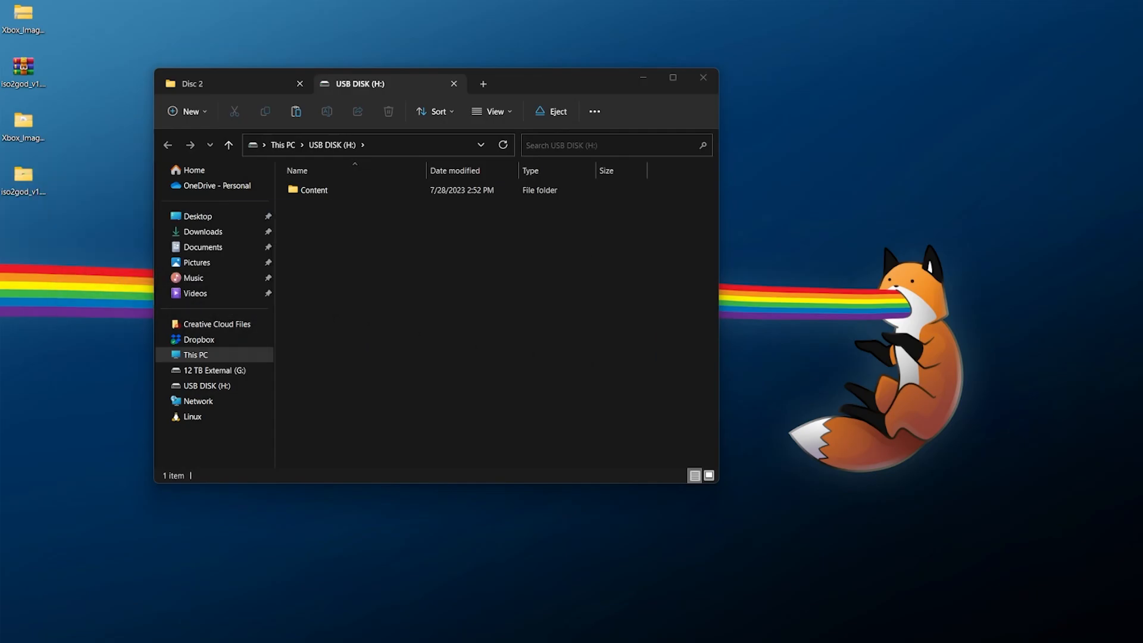
# Step: Check the extracted files in Halo 4 (JPN)'s Disc 1 folder and rename that folder as Halo 4
pyautogui.click(230, 87)
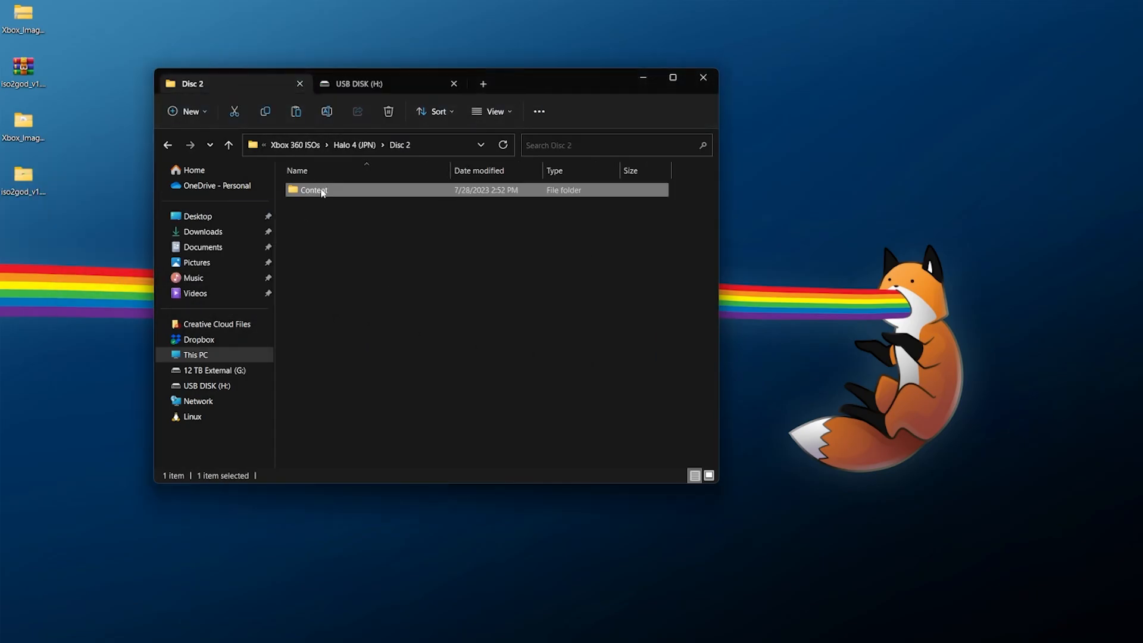
pyautogui.click(356, 145)
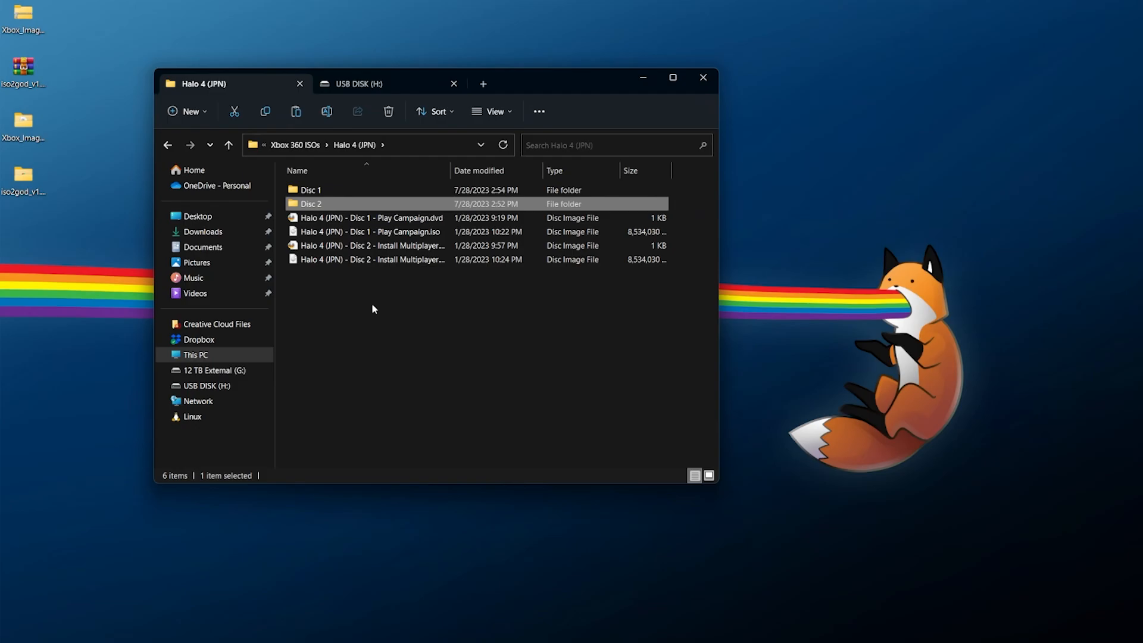
pyautogui.click(321, 190)
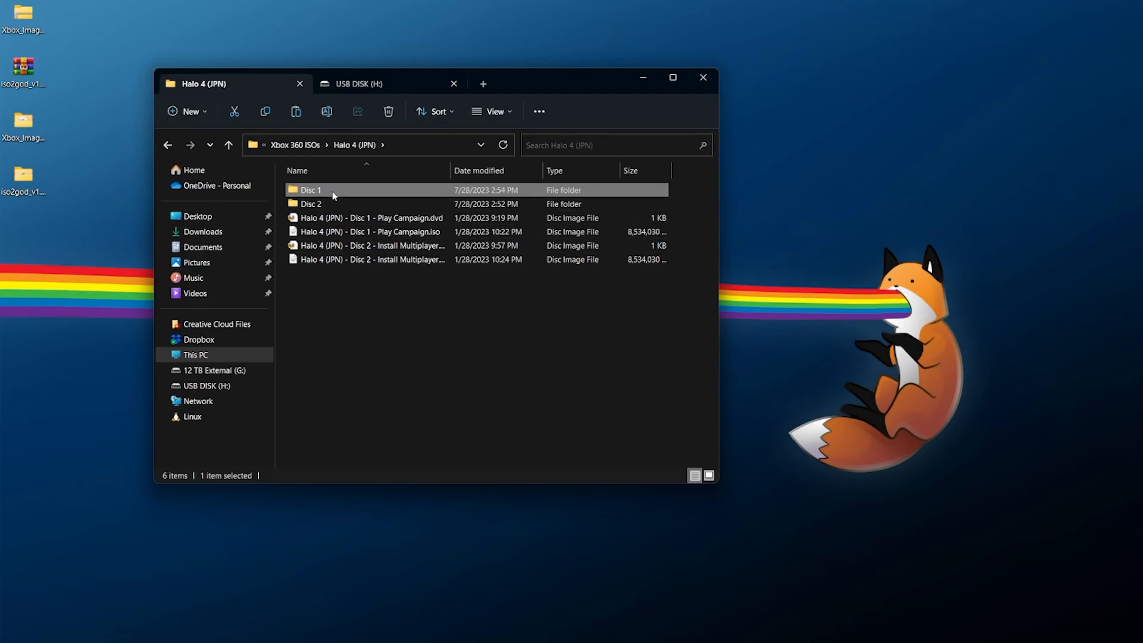
pyautogui.doubleClick(334, 192)
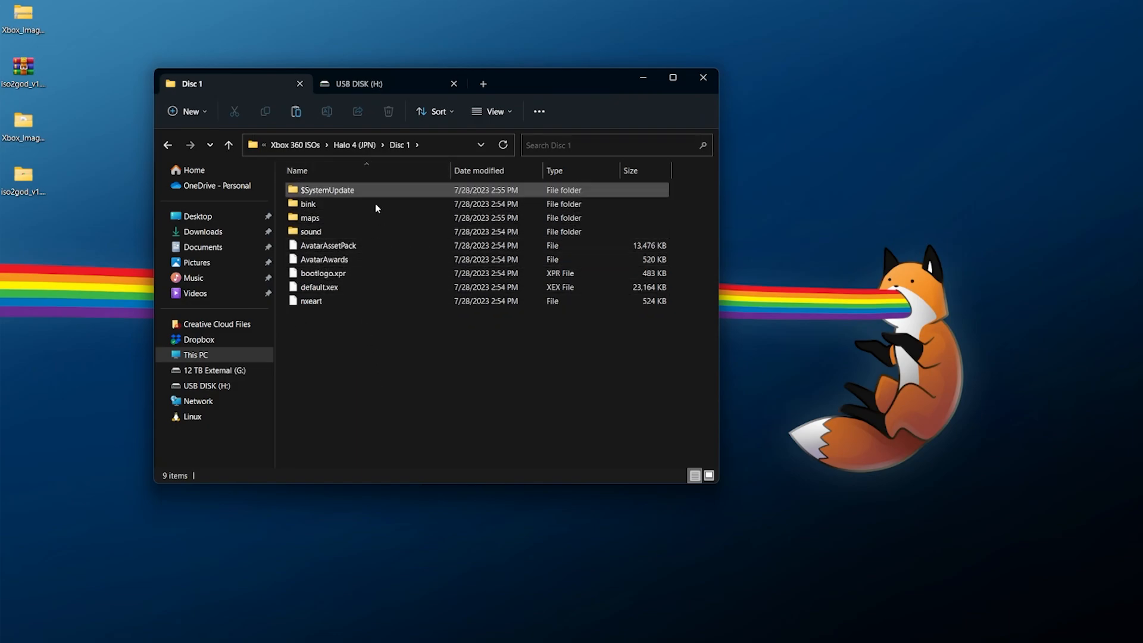
pyautogui.click(356, 144)
pyautogui.click(317, 190)
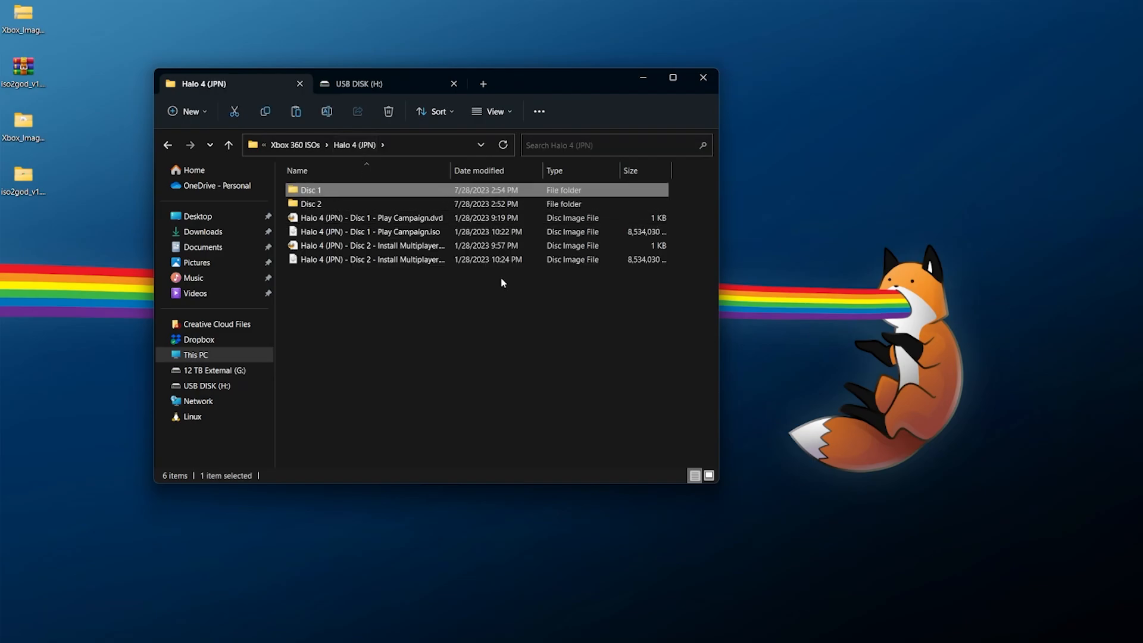
pyautogui.write('Halo 4')
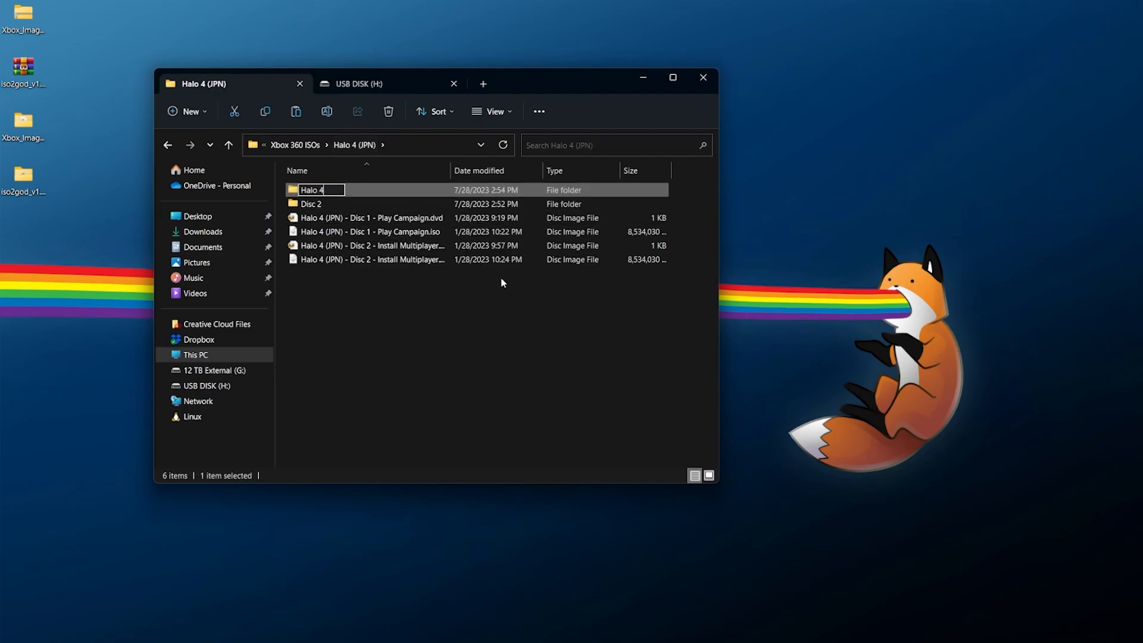
pyautogui.press('Return')
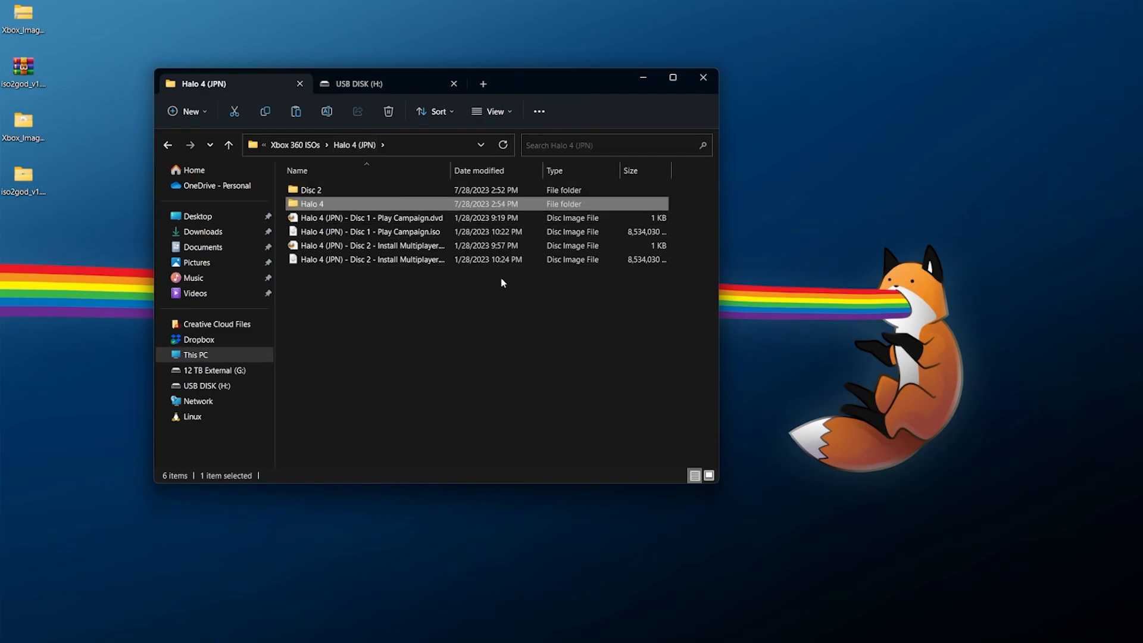
# Step: Copy the Halo 4 folder into a new folder named Games at the root of USB DISK (H:)
pyautogui.rightClick(328, 206)
pyautogui.click(380, 616)
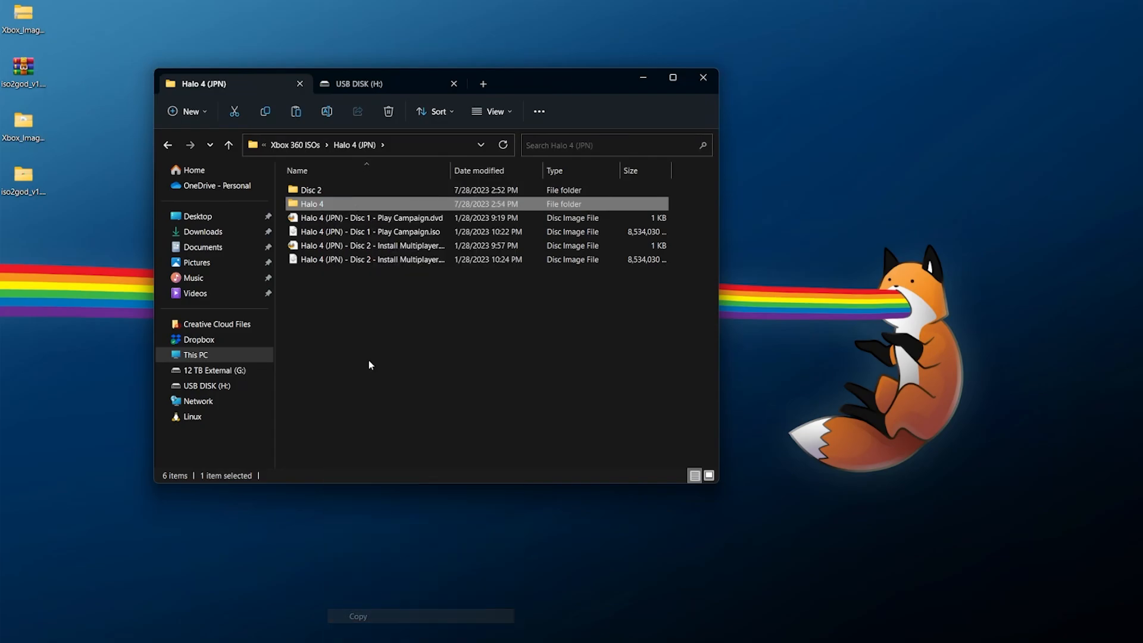
pyautogui.click(364, 84)
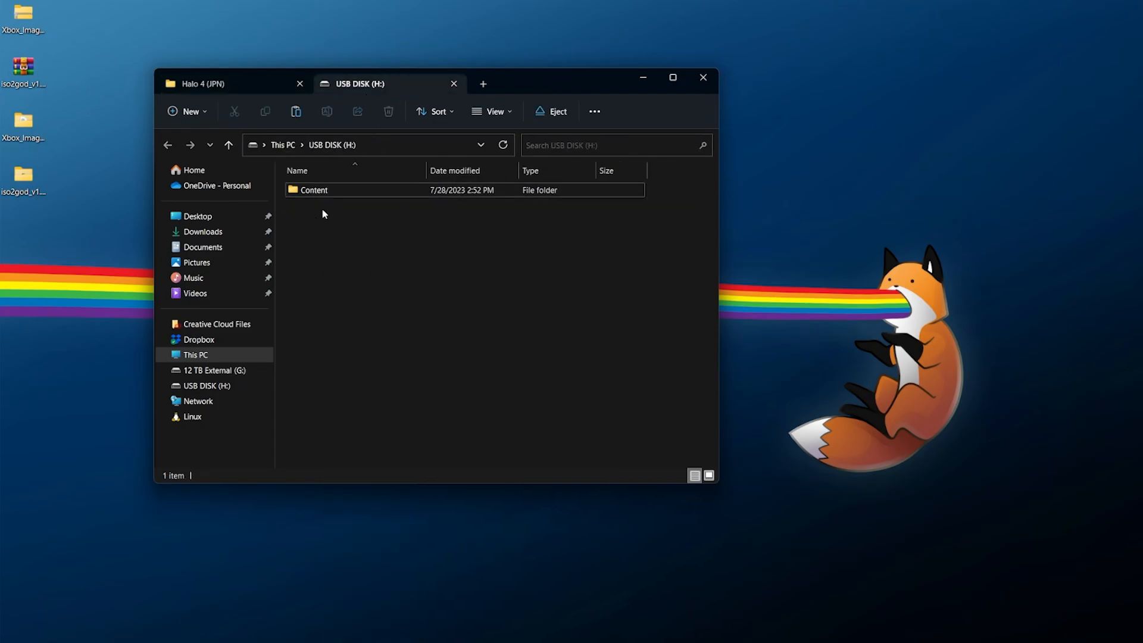
pyautogui.rightClick(328, 210)
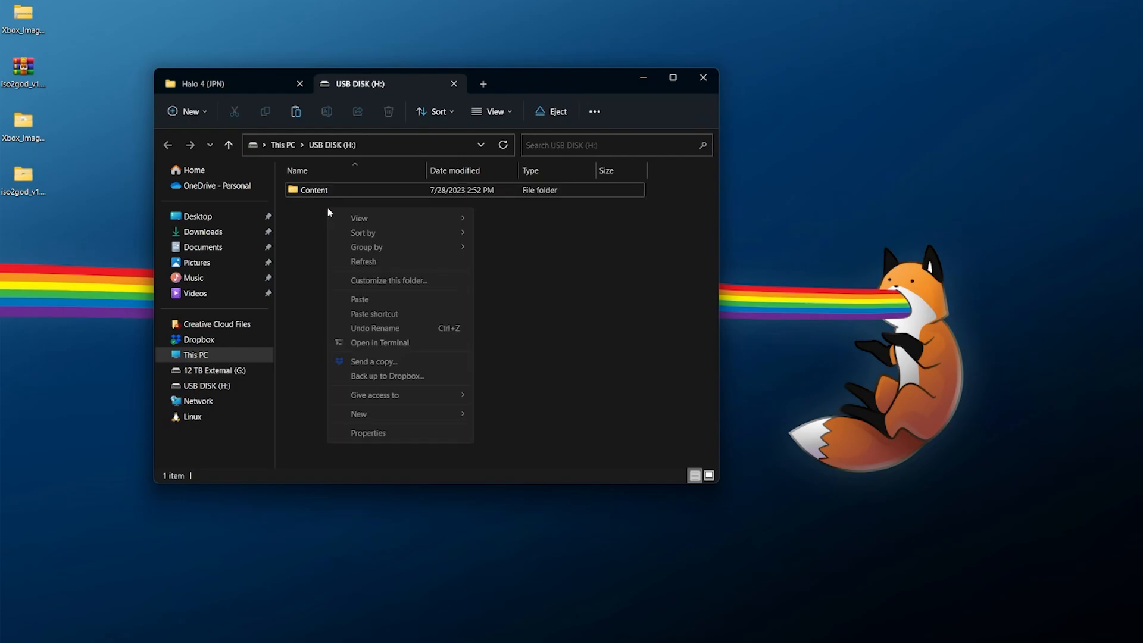
pyautogui.moveTo(433, 410)
pyautogui.click(501, 413)
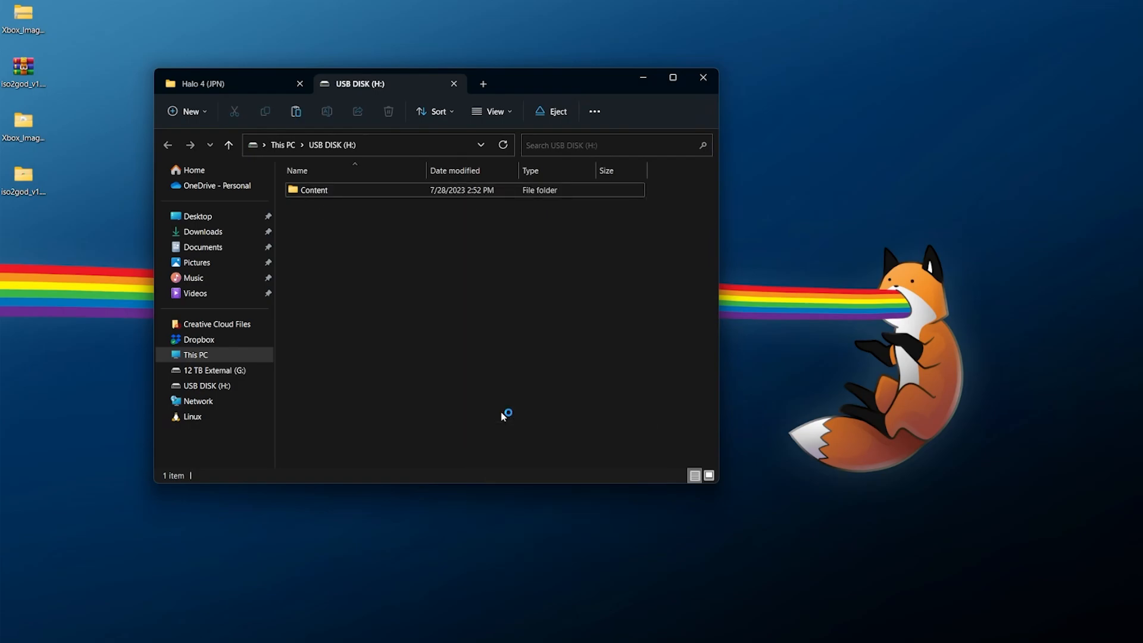
pyautogui.write('Games')
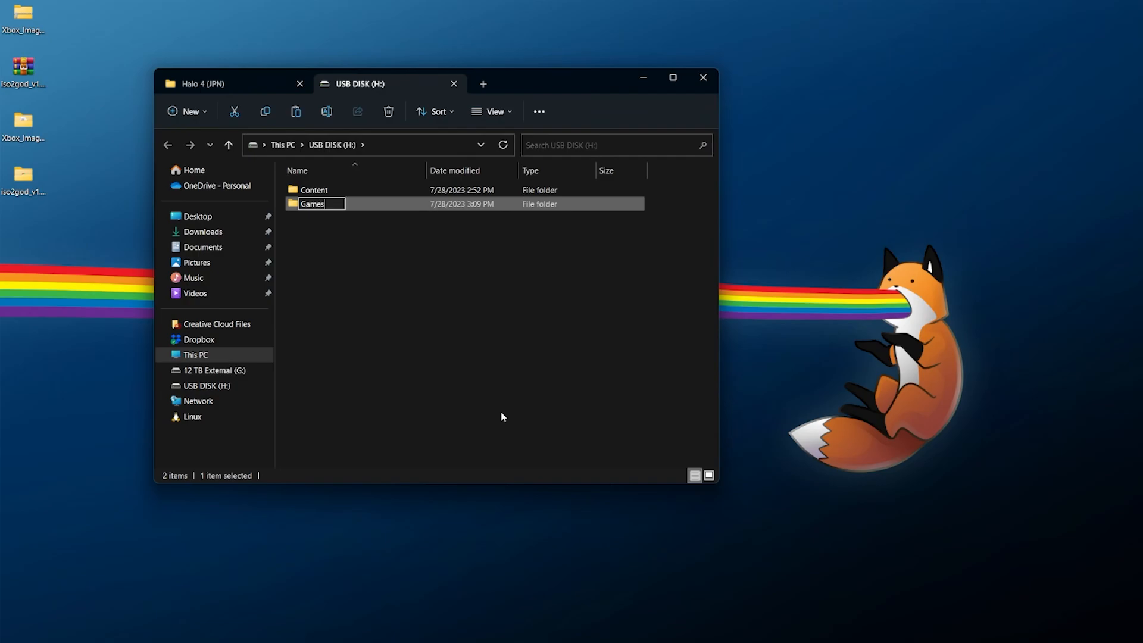
pyautogui.press('Return')
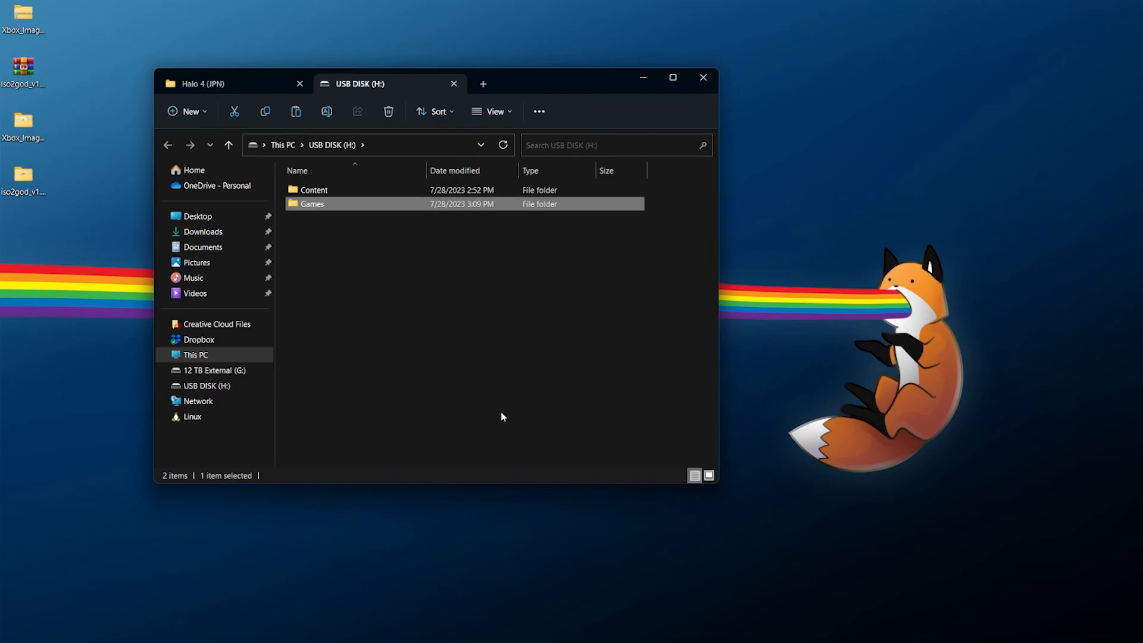
pyautogui.press('Return')
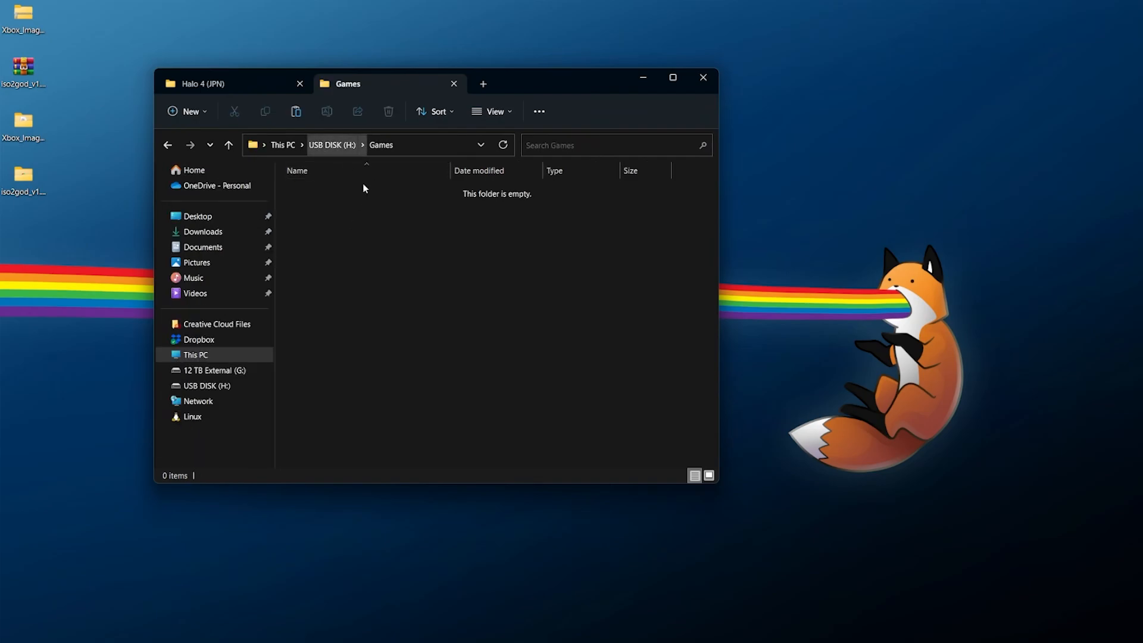
pyautogui.rightClick(339, 199)
pyautogui.click(377, 286)
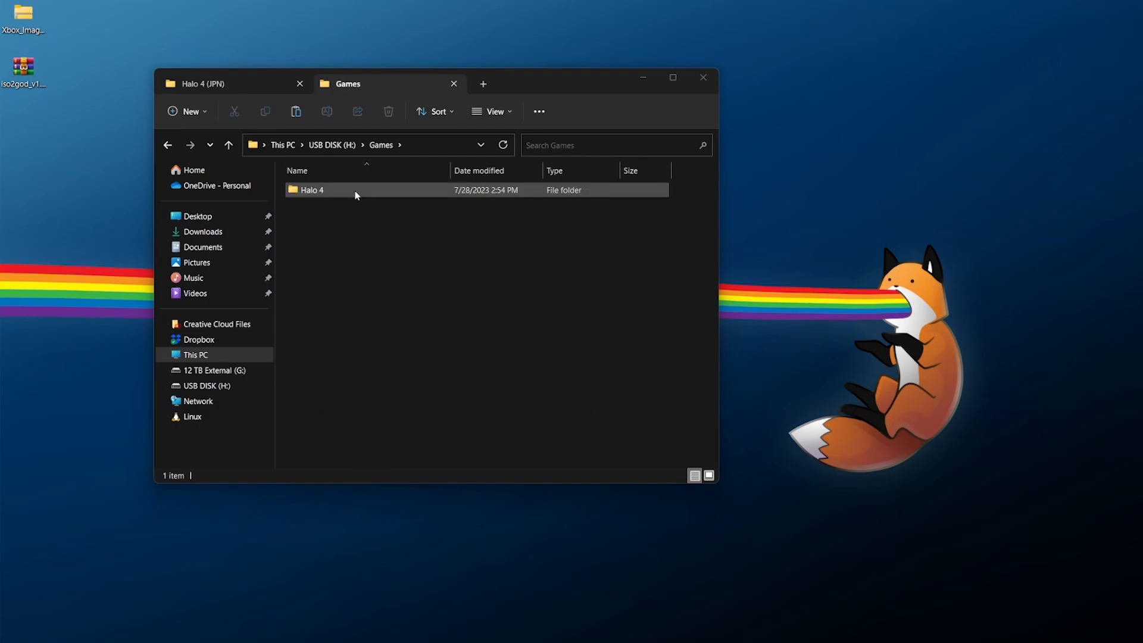
# Step: Open the Content folder on USB DISK (H:) down to 4D530919\00000002 and inspect the multiplayer install files
pyautogui.click(334, 145)
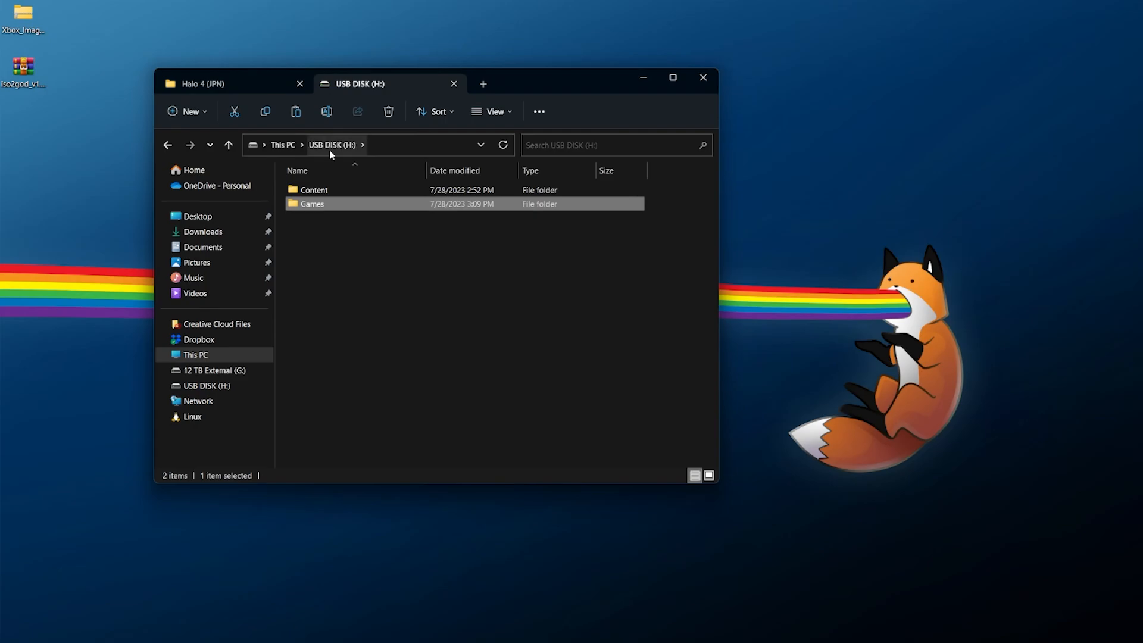
pyautogui.click(345, 190)
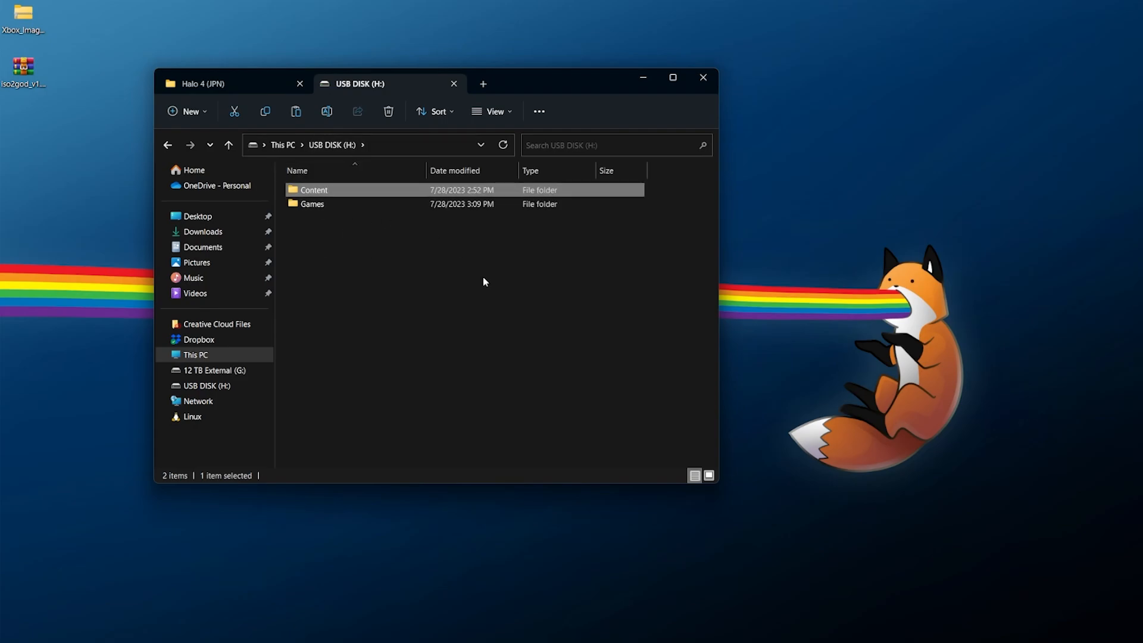
pyautogui.doubleClick(327, 191)
pyautogui.doubleClick(369, 191)
pyautogui.doubleClick(362, 191)
pyautogui.doubleClick(361, 191)
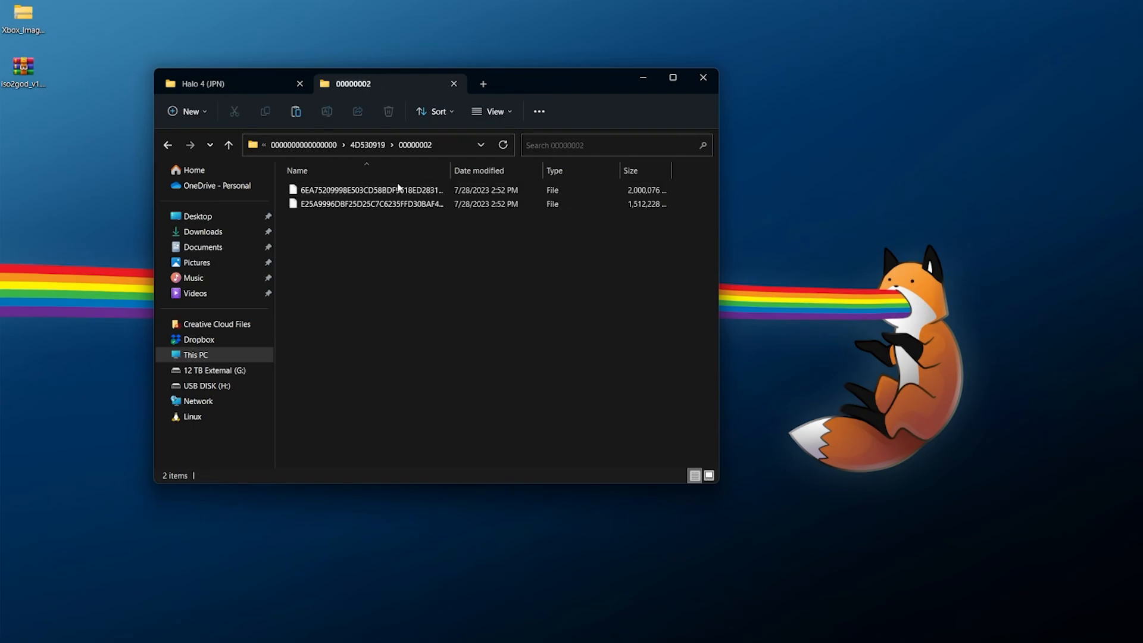
# Step: Inspect the extracted game files in Games\Halo 4 on USB DISK (H:) and return to the drive's root
pyautogui.click(309, 146)
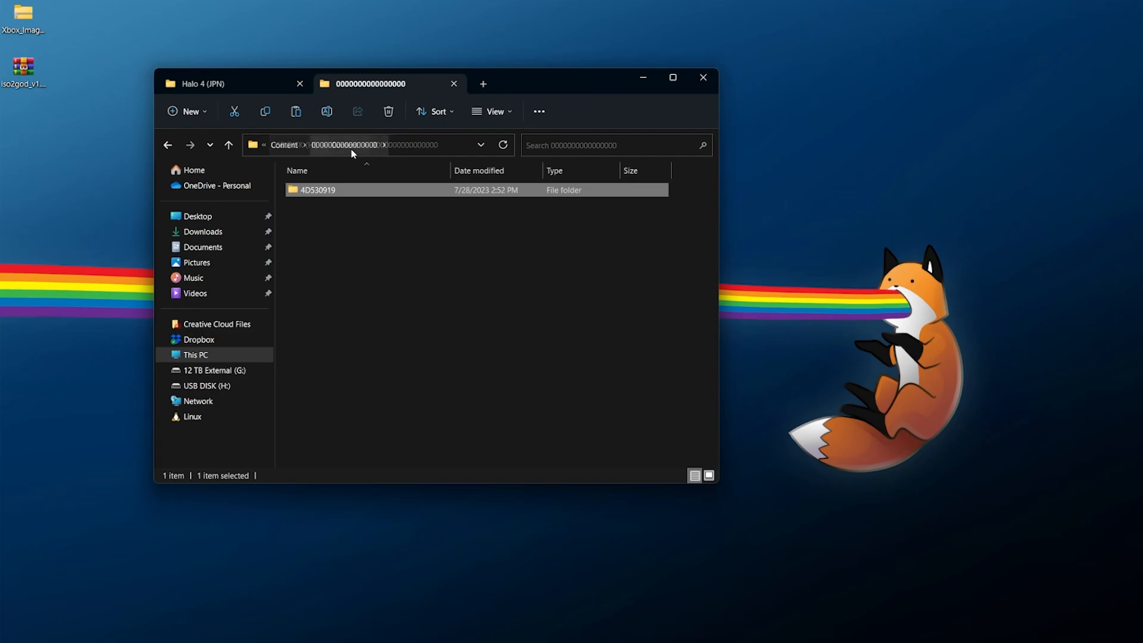
pyautogui.click(281, 146)
pyautogui.click(331, 145)
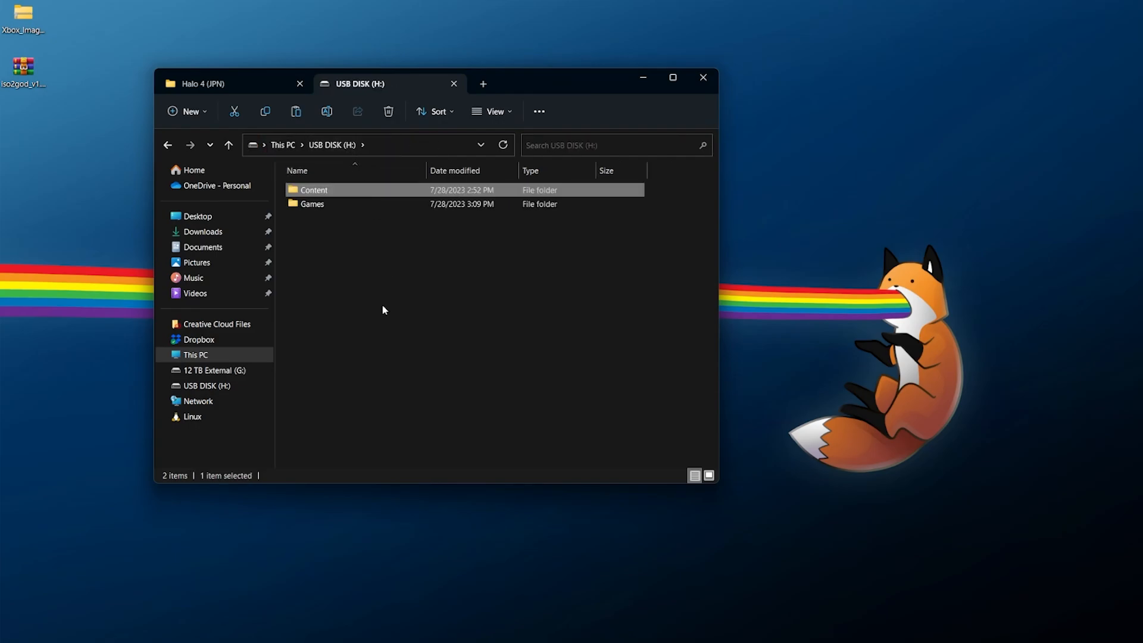
pyautogui.doubleClick(321, 204)
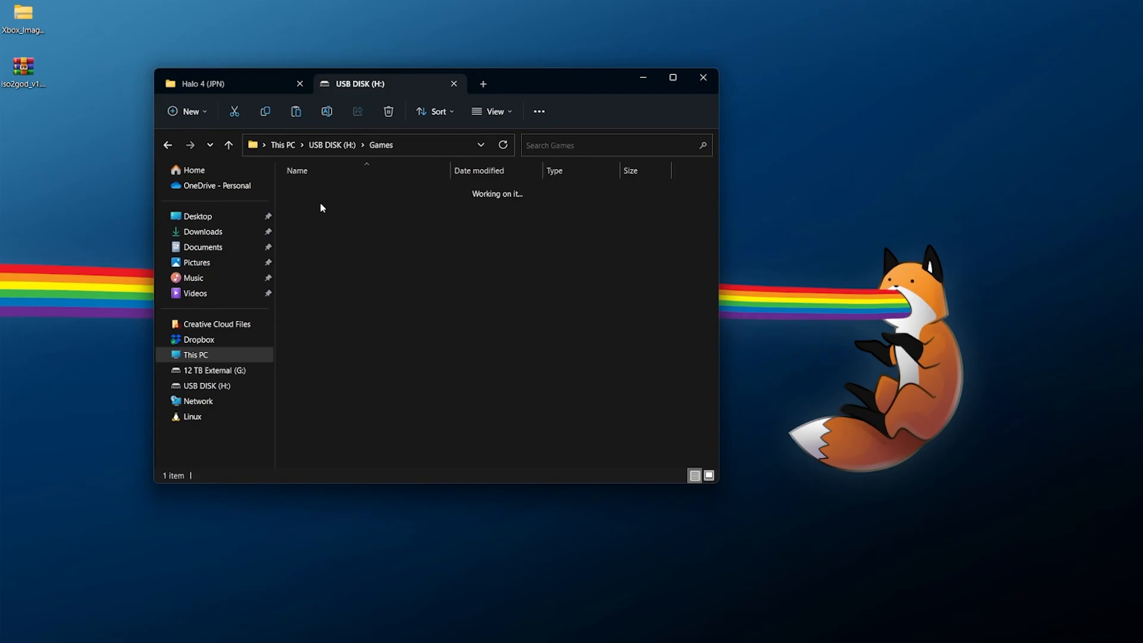
pyautogui.doubleClick(350, 191)
pyautogui.moveTo(375, 364); pyautogui.dragTo(330, 156)
pyautogui.click(411, 361)
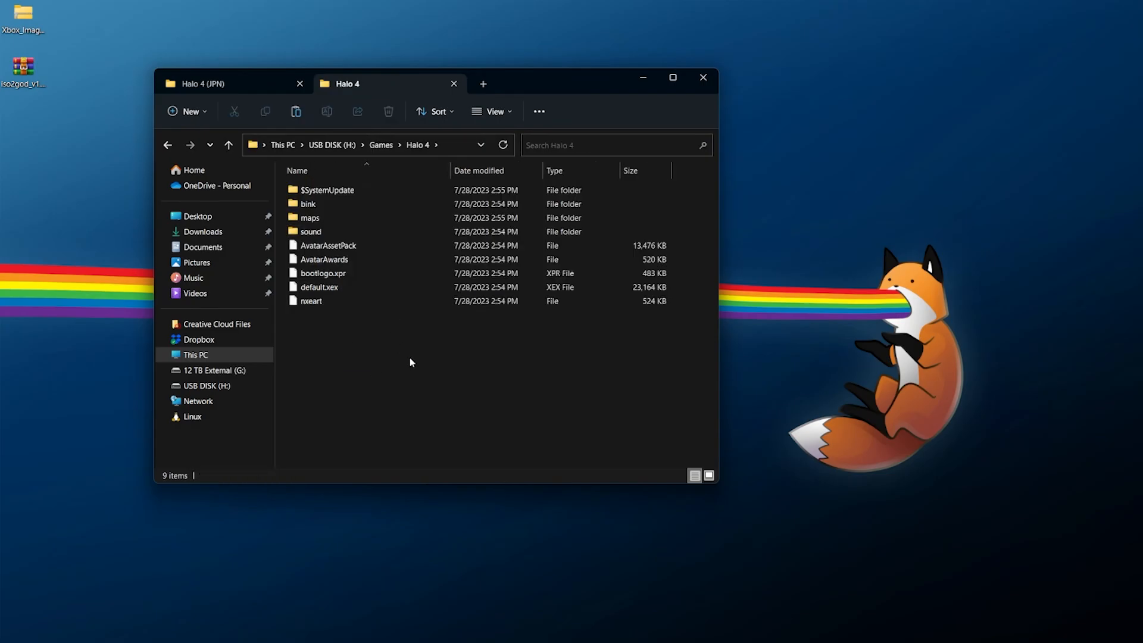
pyautogui.click(330, 147)
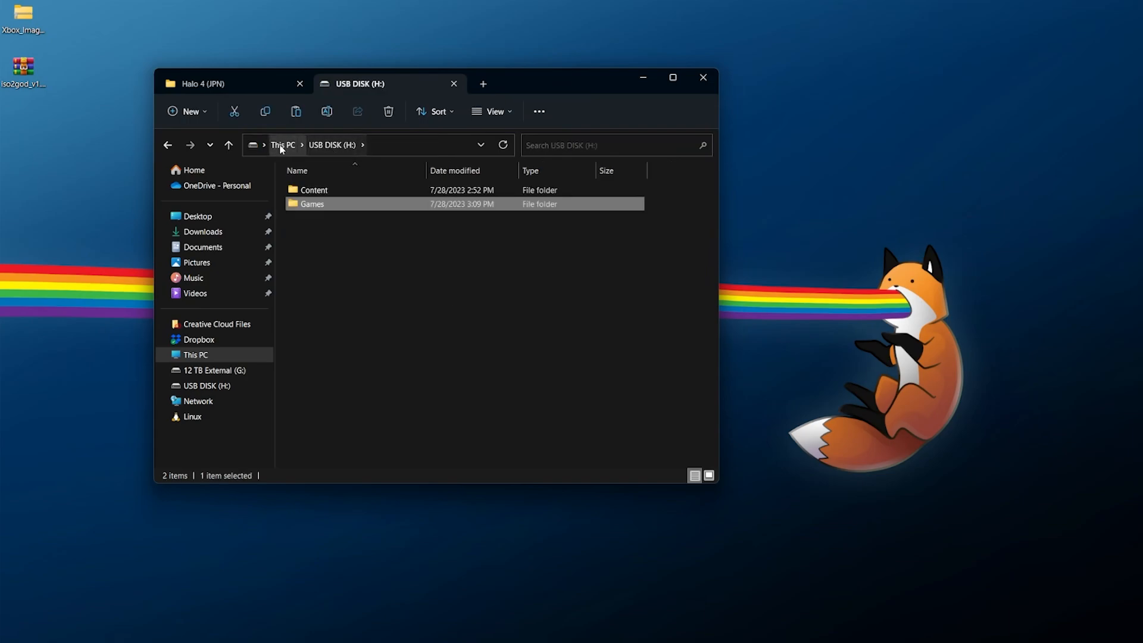
pyautogui.click(383, 286)
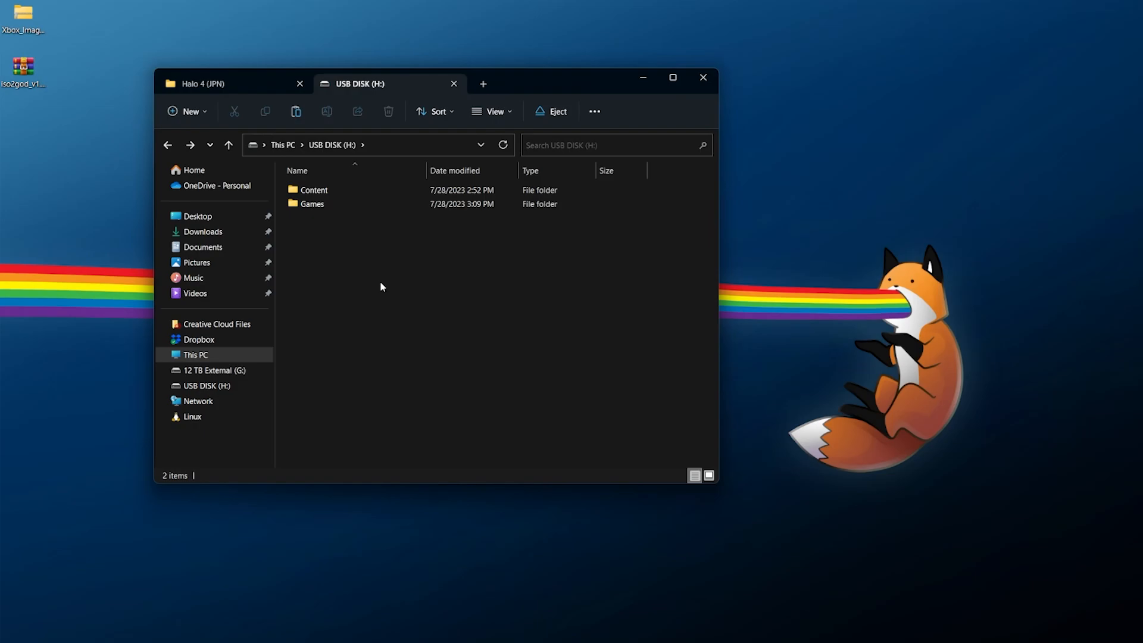
# Step: Inspect the converted disc in ISO2GOD's Output folder on 12 TB External (G:), down to the data files inside 4D530919\00007000
pyautogui.click(248, 86)
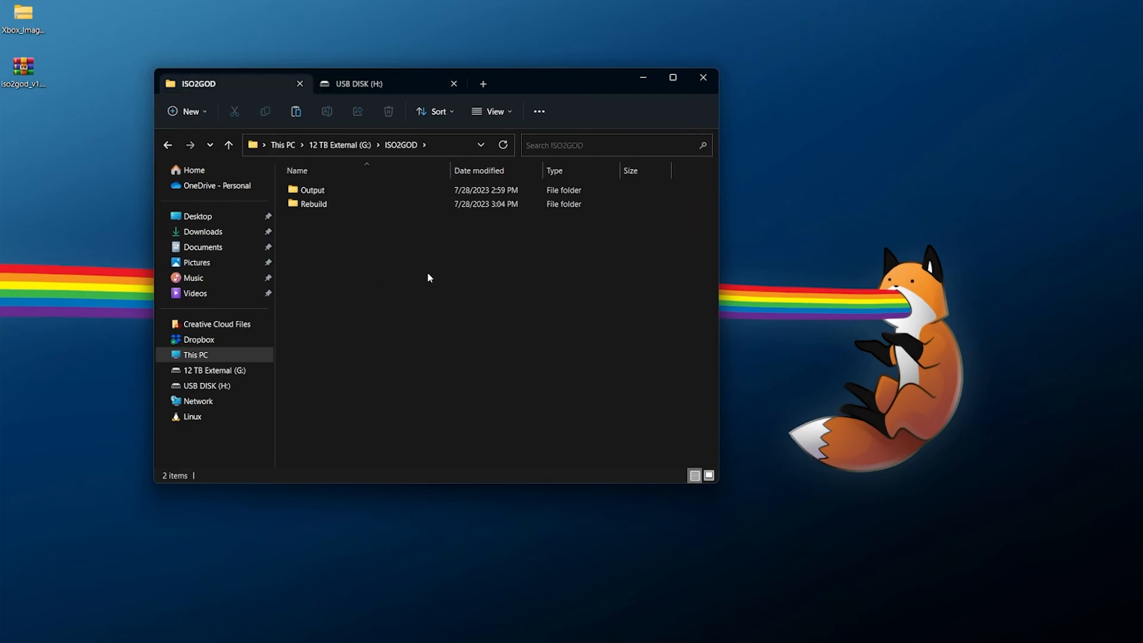
pyautogui.doubleClick(336, 189)
pyautogui.click(319, 198)
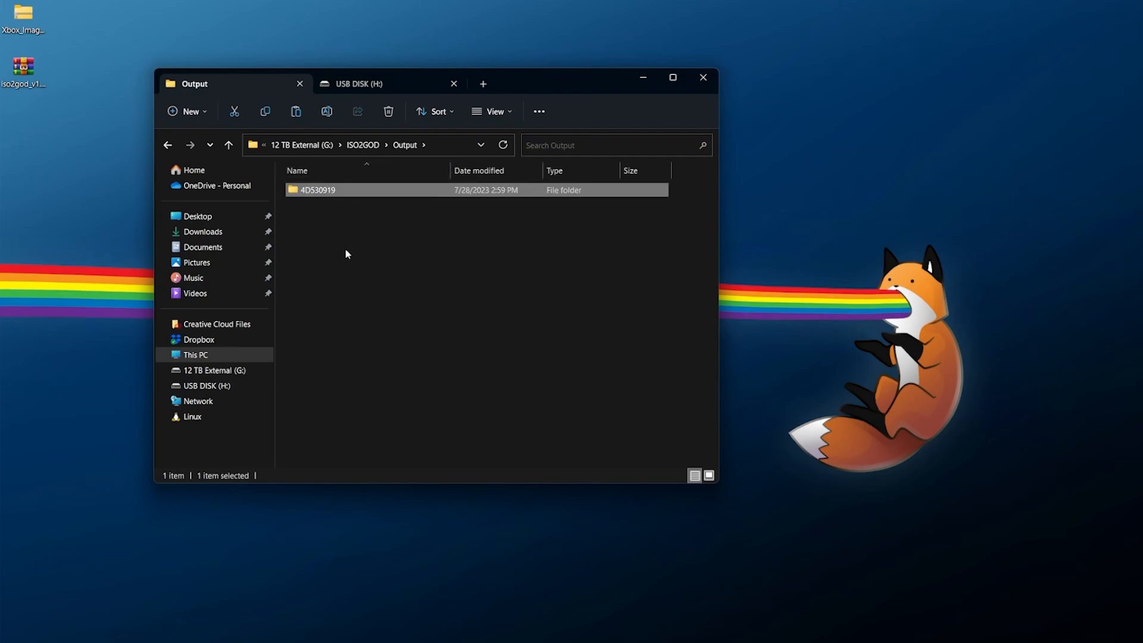
pyautogui.doubleClick(356, 192)
pyautogui.doubleClick(342, 196)
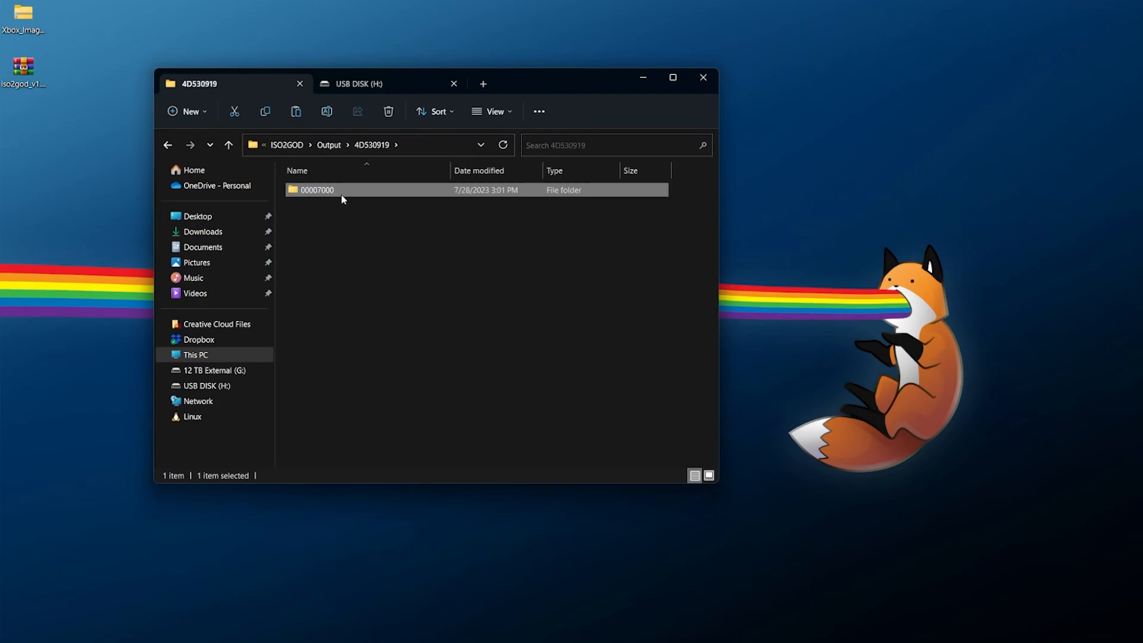
pyautogui.click(346, 209)
pyautogui.click(387, 199)
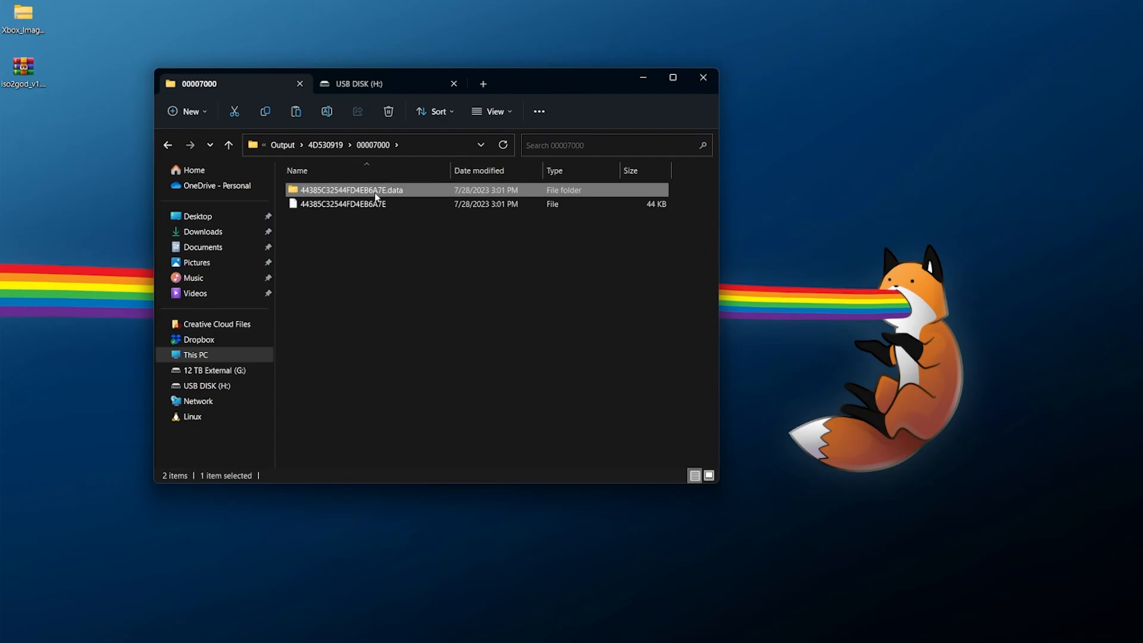
pyautogui.doubleClick(376, 194)
pyautogui.scroll(-6, 422, 238)
pyautogui.scroll(-3, 414, 334)
pyautogui.scroll(8, 375, 430)
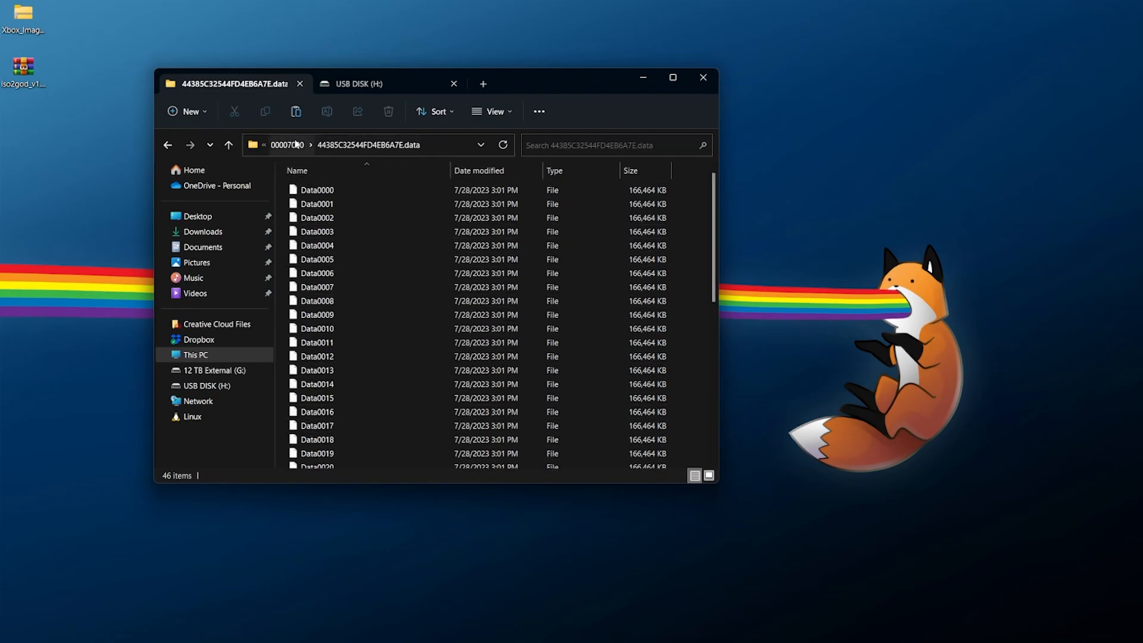
pyautogui.click(300, 146)
pyautogui.click(284, 145)
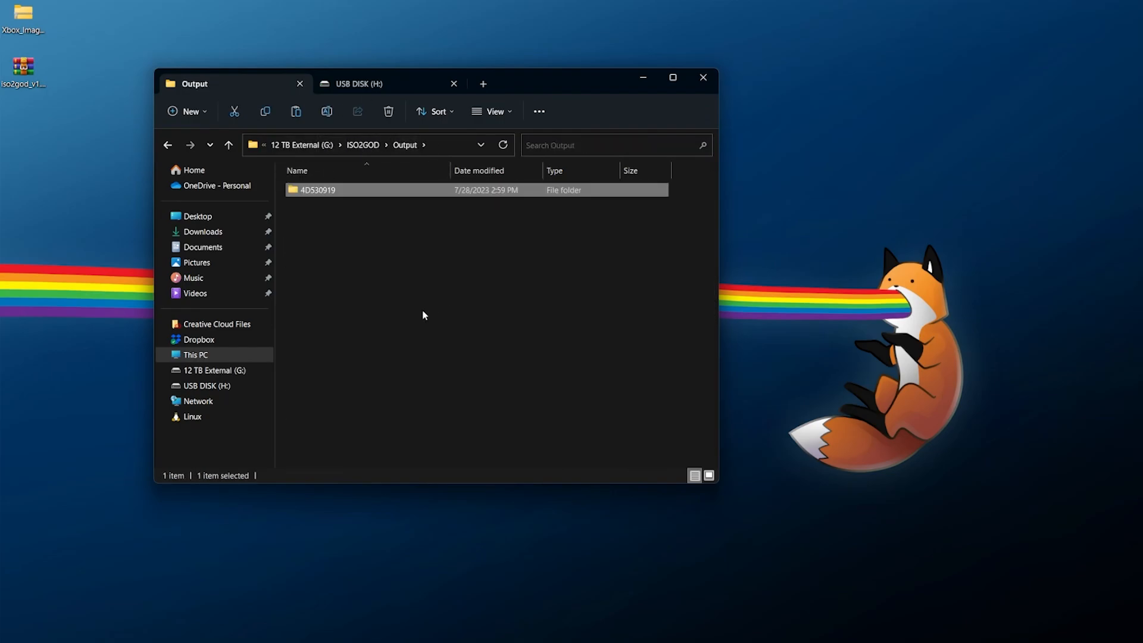
pyautogui.click(363, 144)
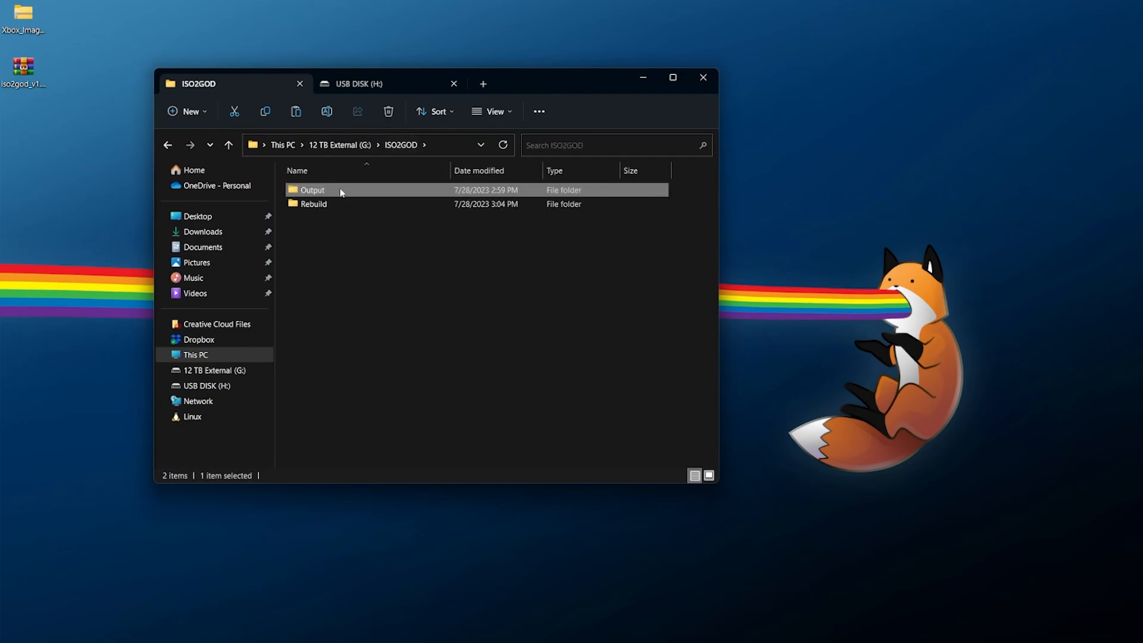
pyautogui.doubleClick(336, 192)
pyautogui.click(332, 191)
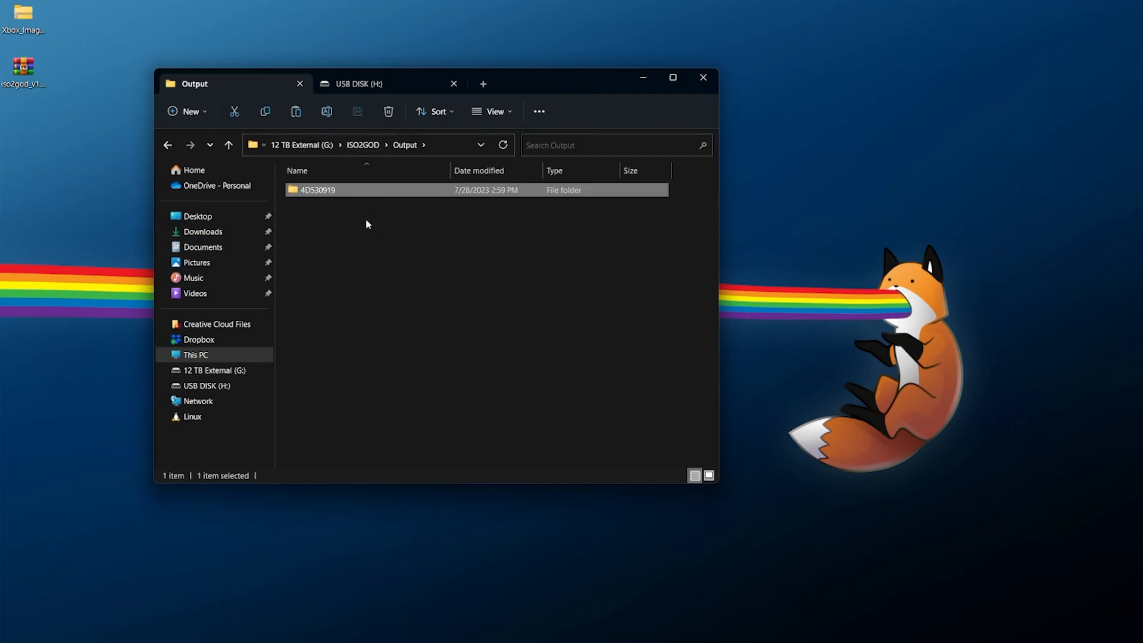
pyautogui.rightClick(341, 188)
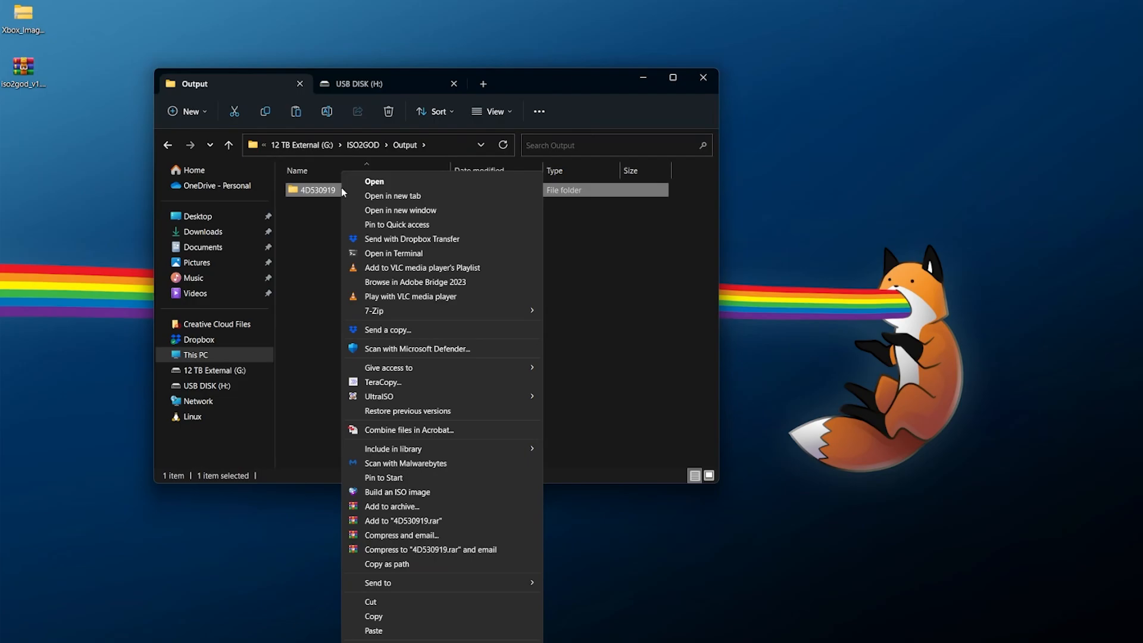
pyautogui.click(401, 616)
pyautogui.click(356, 265)
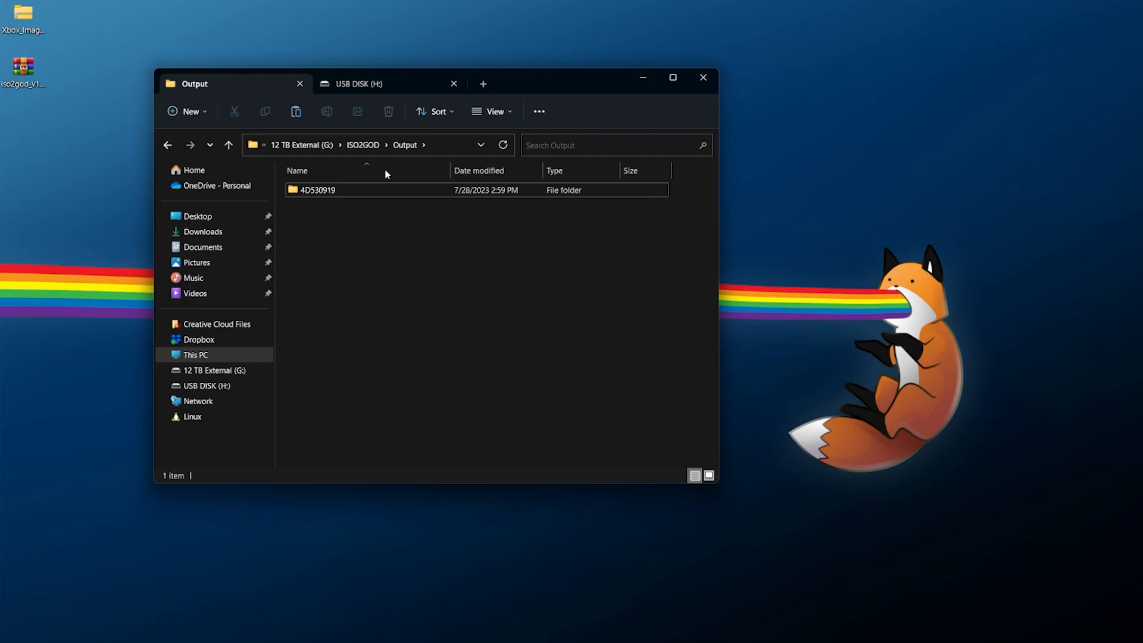
pyautogui.click(376, 84)
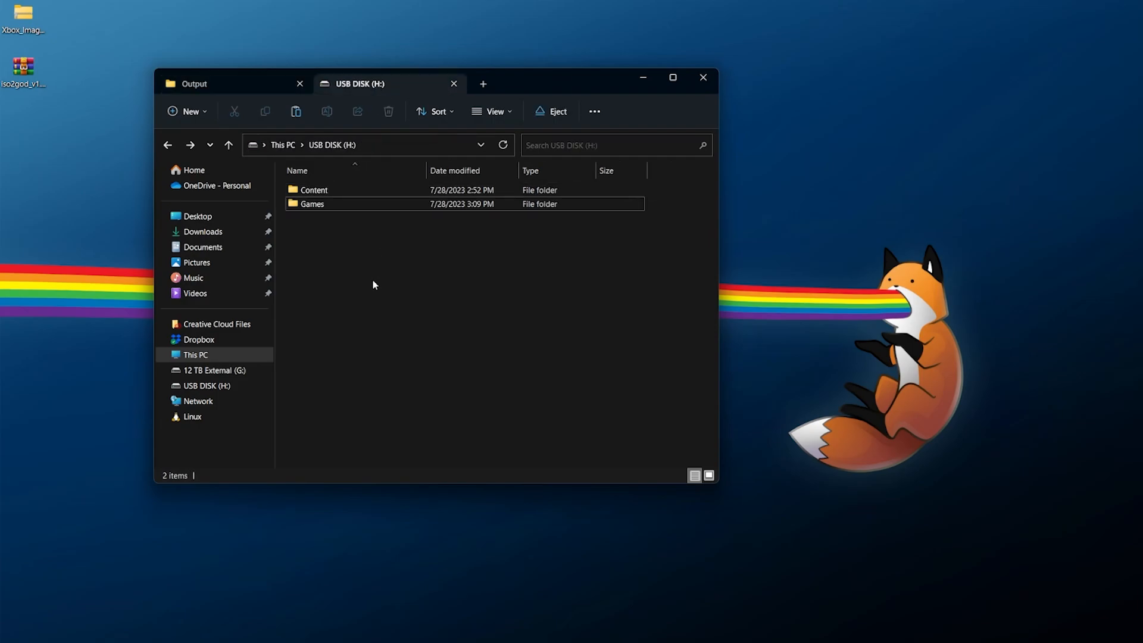
pyautogui.click(355, 191)
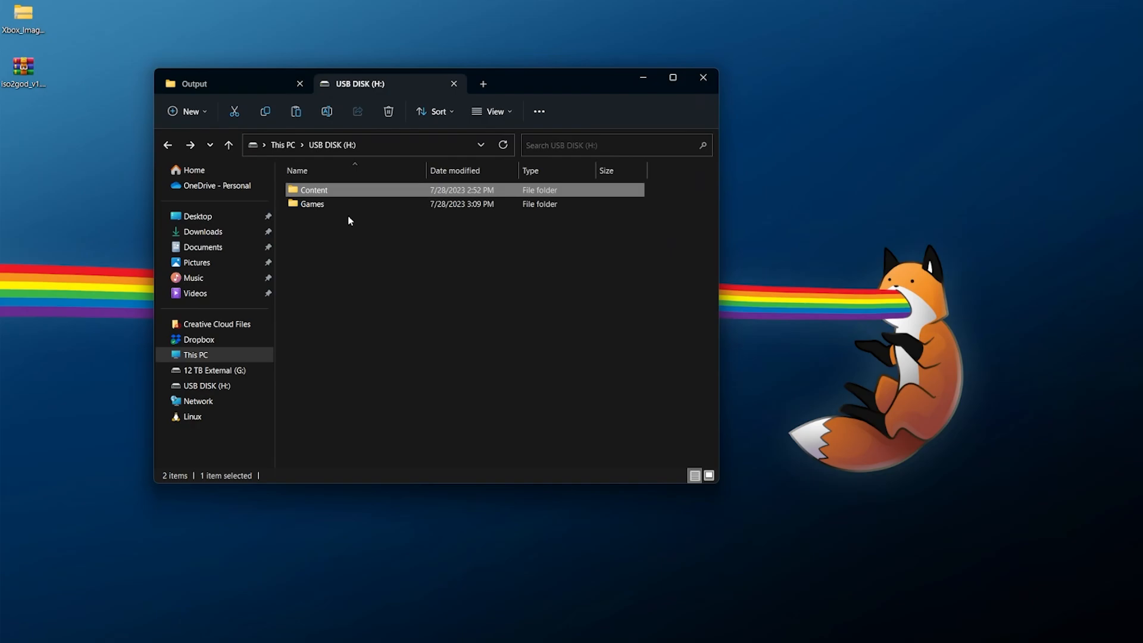
pyautogui.doubleClick(333, 191)
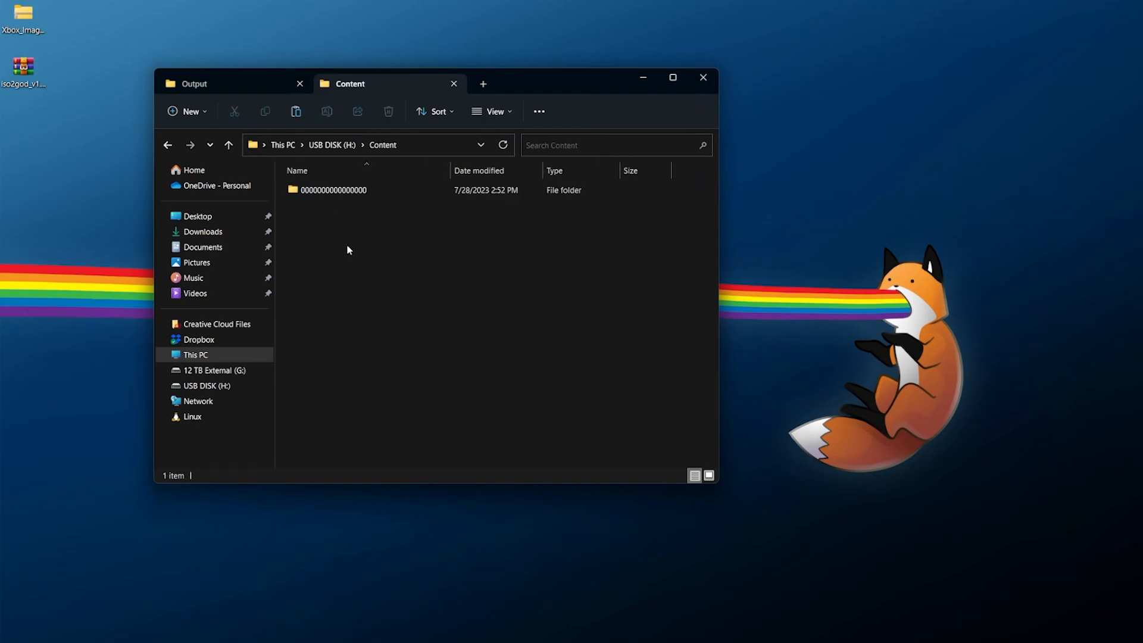
pyautogui.doubleClick(353, 192)
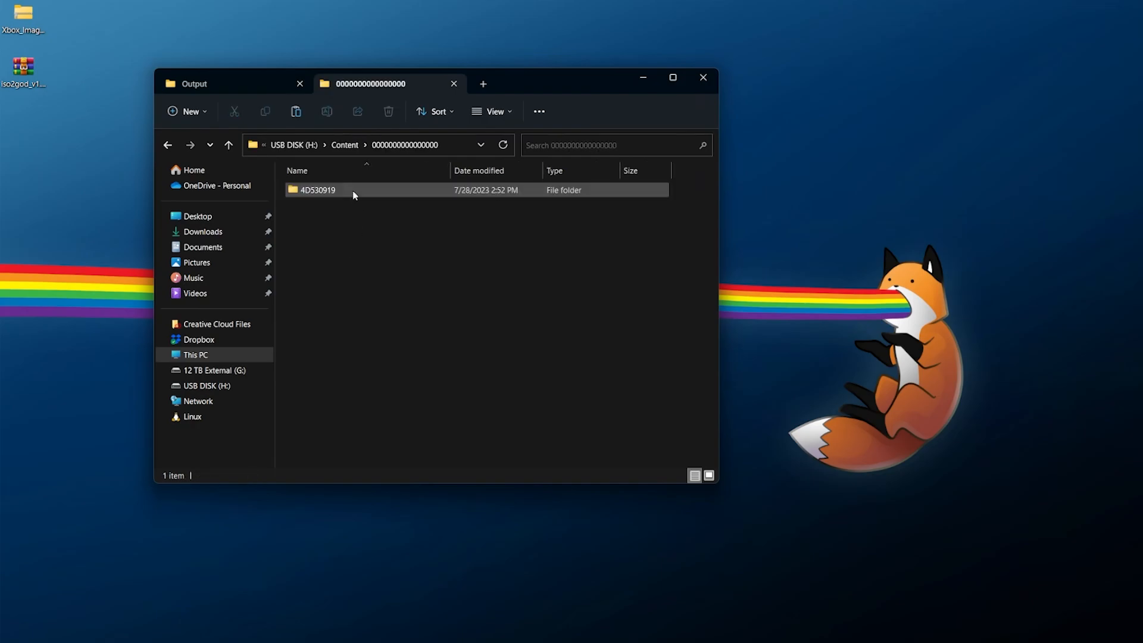
pyautogui.rightClick(317, 206)
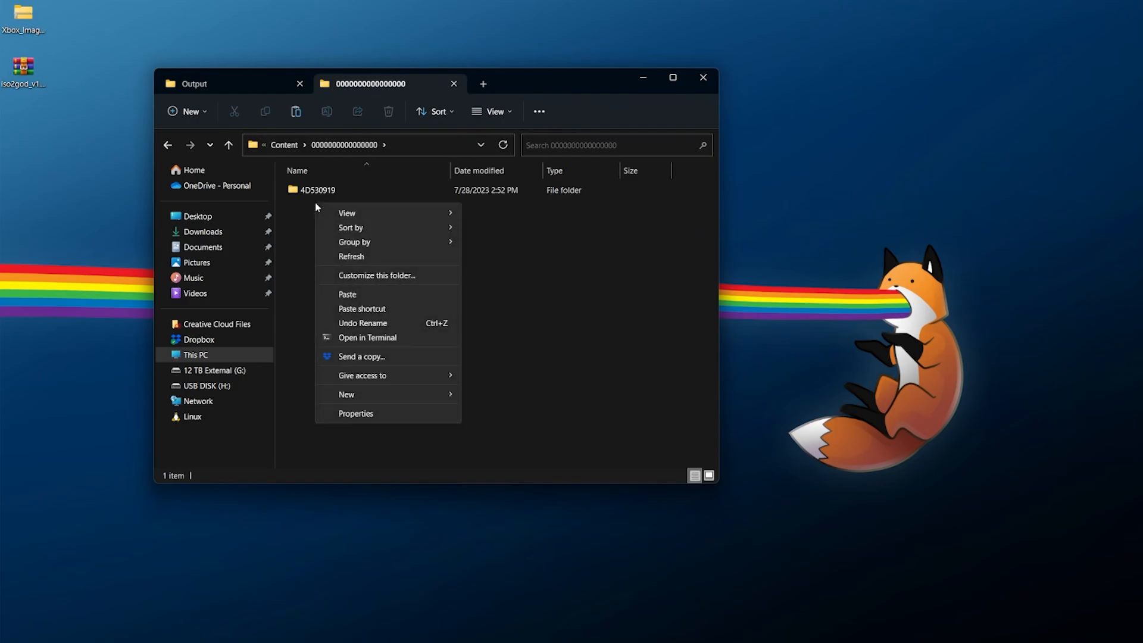
pyautogui.click(303, 173)
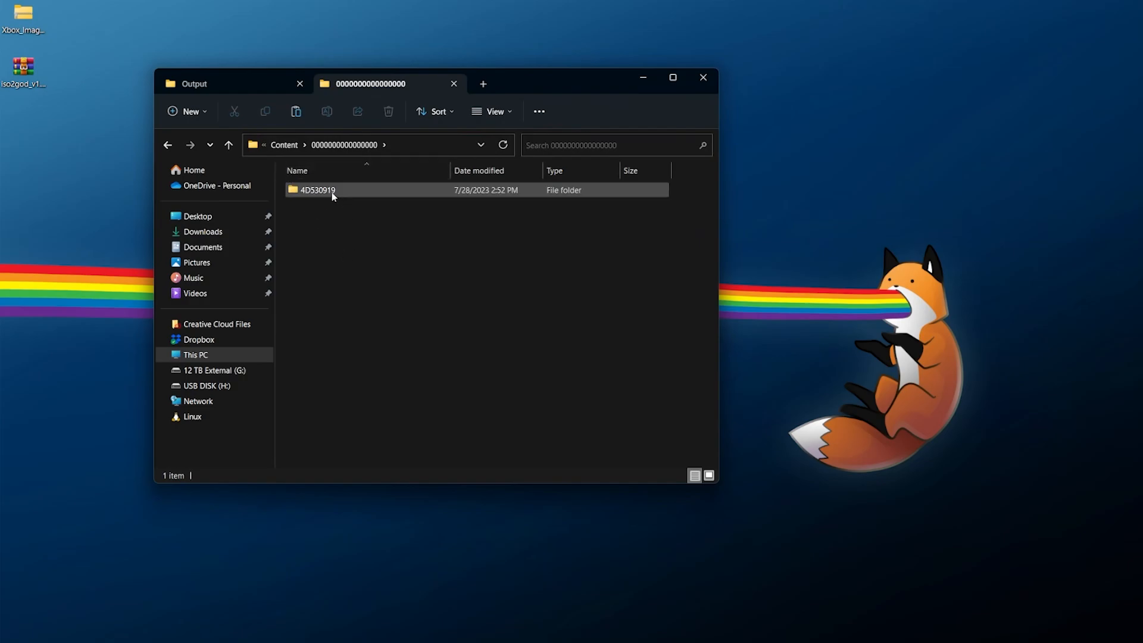
pyautogui.rightClick(326, 207)
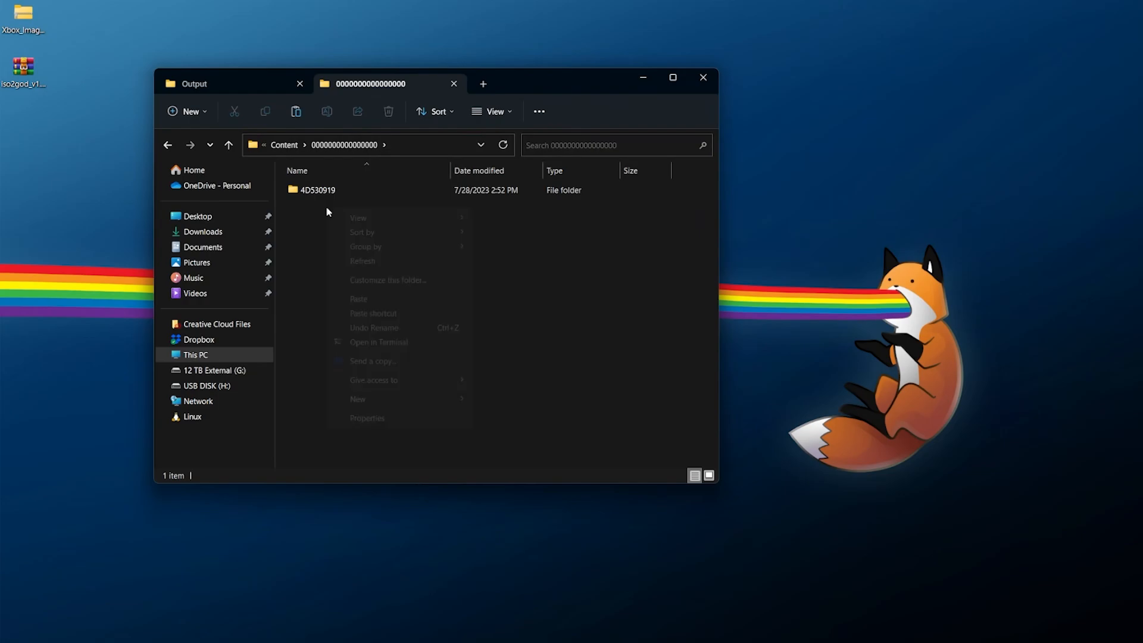
pyautogui.click(359, 299)
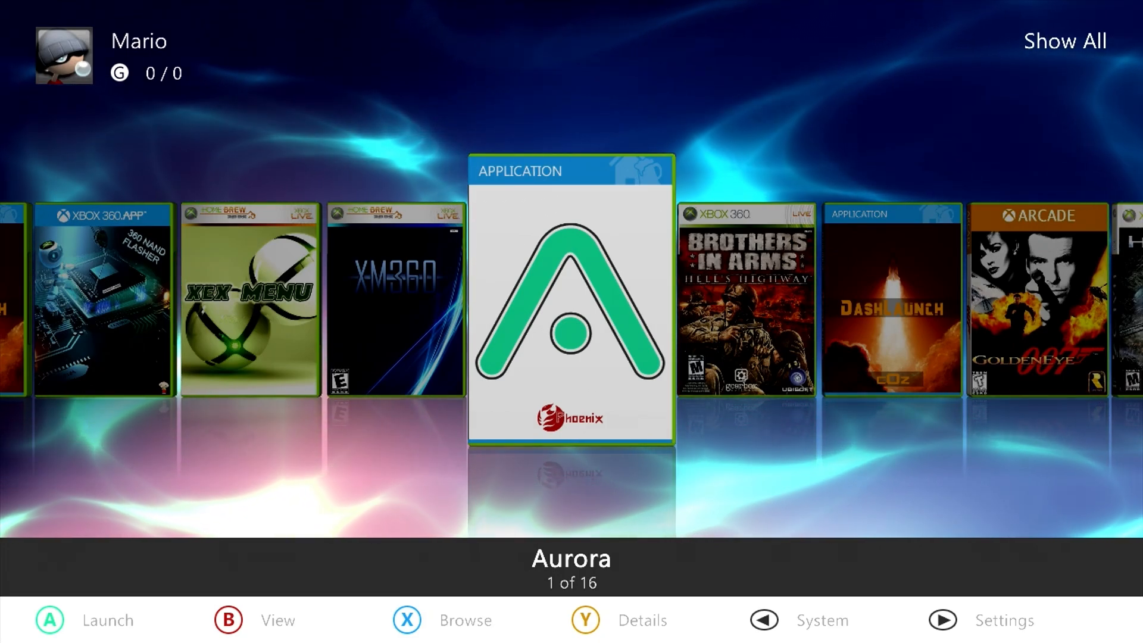
# Step: Switch to Aurora on the Xbox 360 and check the copied folders on Usb0 in the File Manager, including Games\Halo 4
pyautogui.press('Escape')
pyautogui.press('Return')
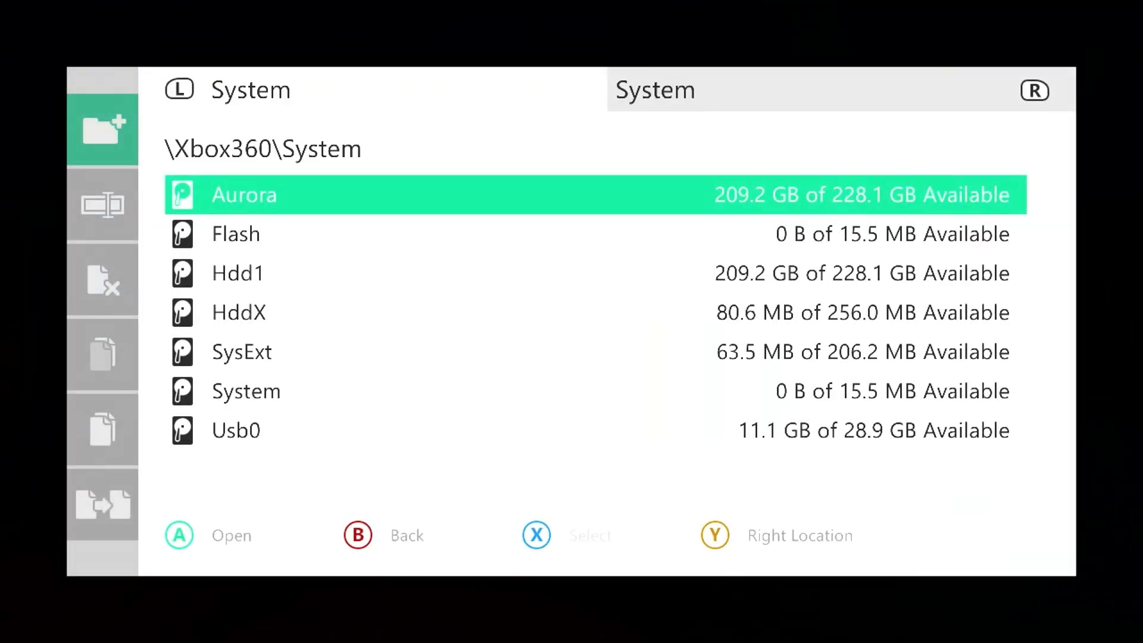
pyautogui.press('Up')
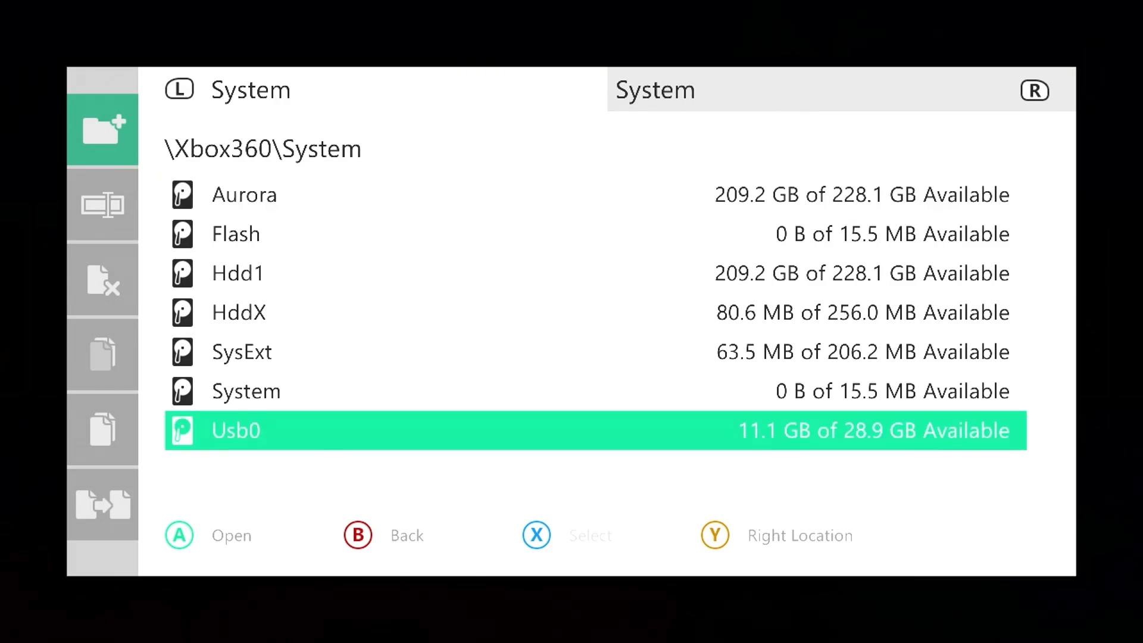
pyautogui.press('Return')
pyautogui.press('Down')
pyautogui.press('Return')
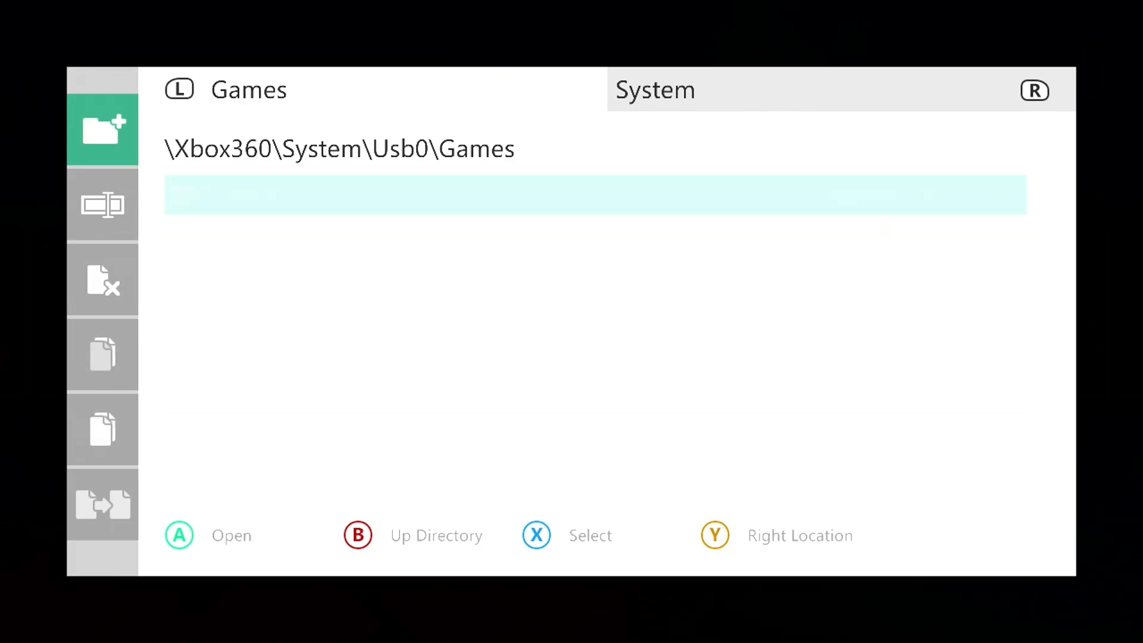
pyautogui.press('Return')
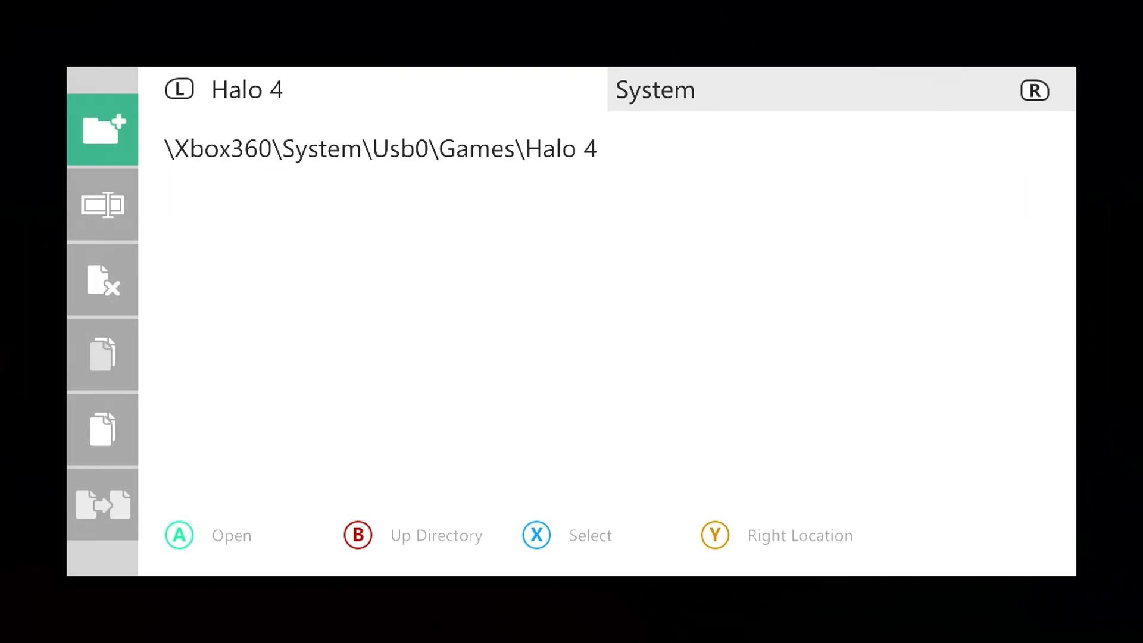
pyautogui.press('BackSpace')
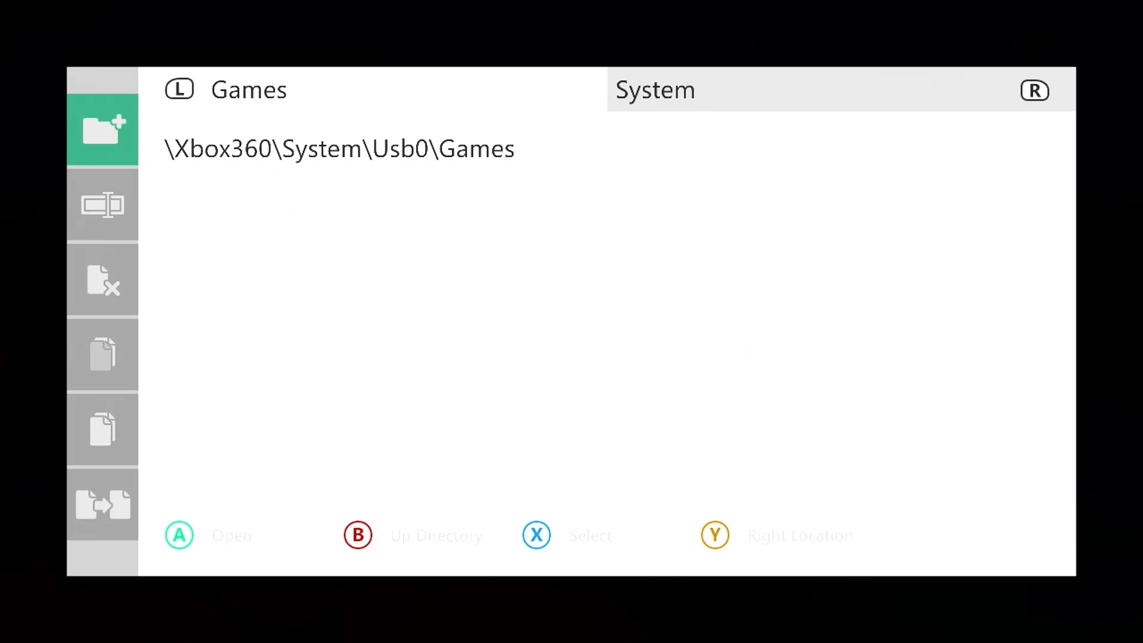
pyautogui.press('BackSpace')
pyautogui.press('Down')
pyautogui.press('Up')
pyautogui.press('BackSpace')
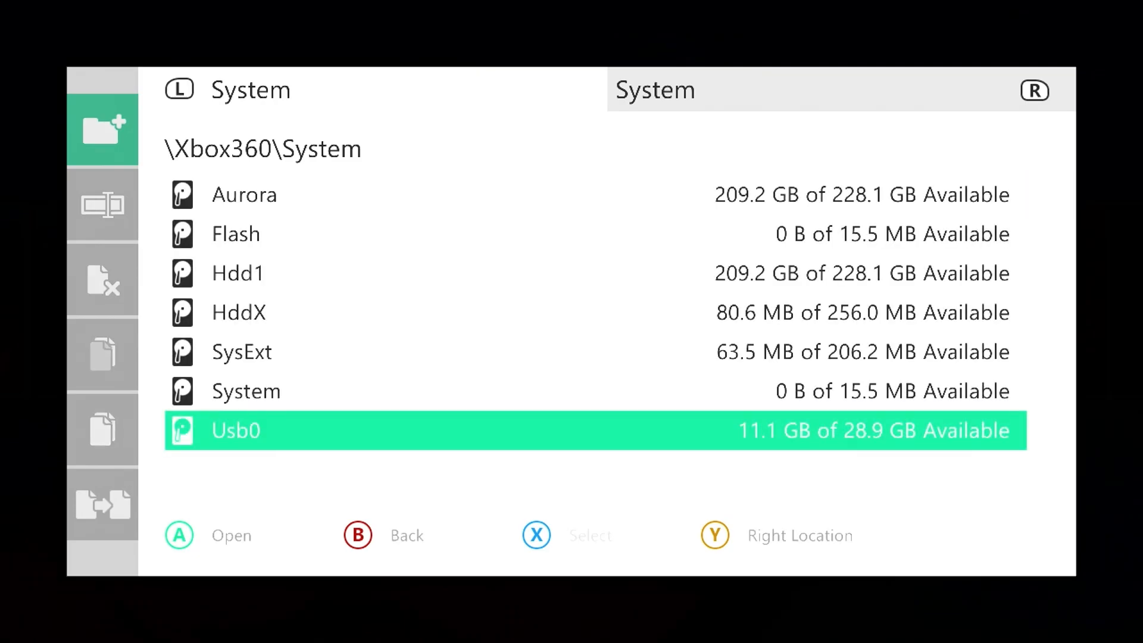
pyautogui.press('BackSpace')
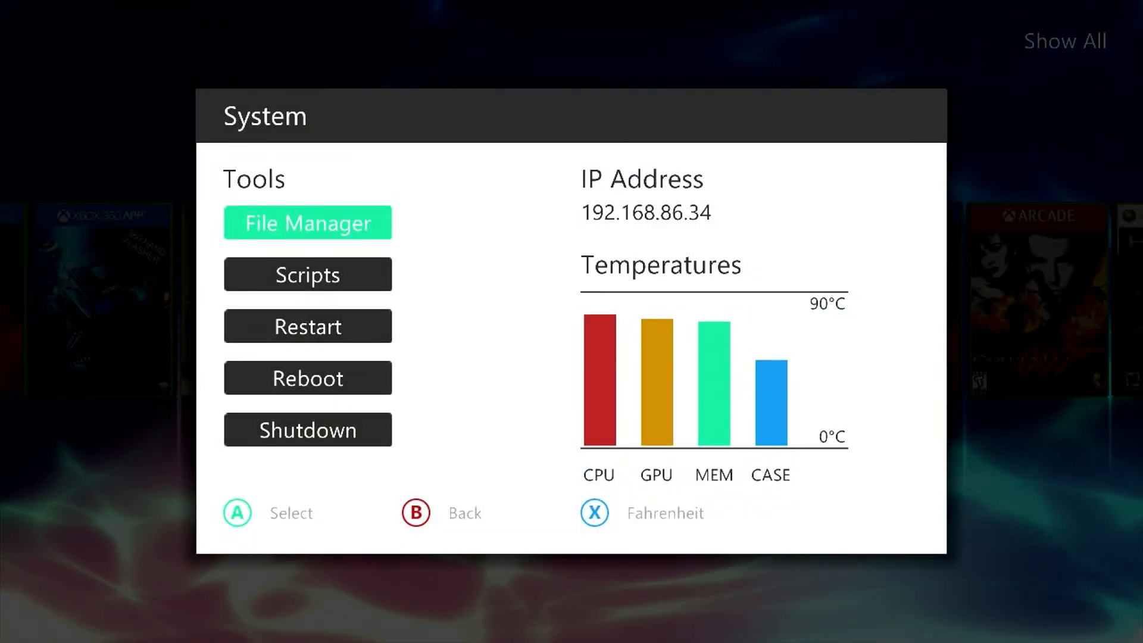
pyautogui.press('BackSpace')
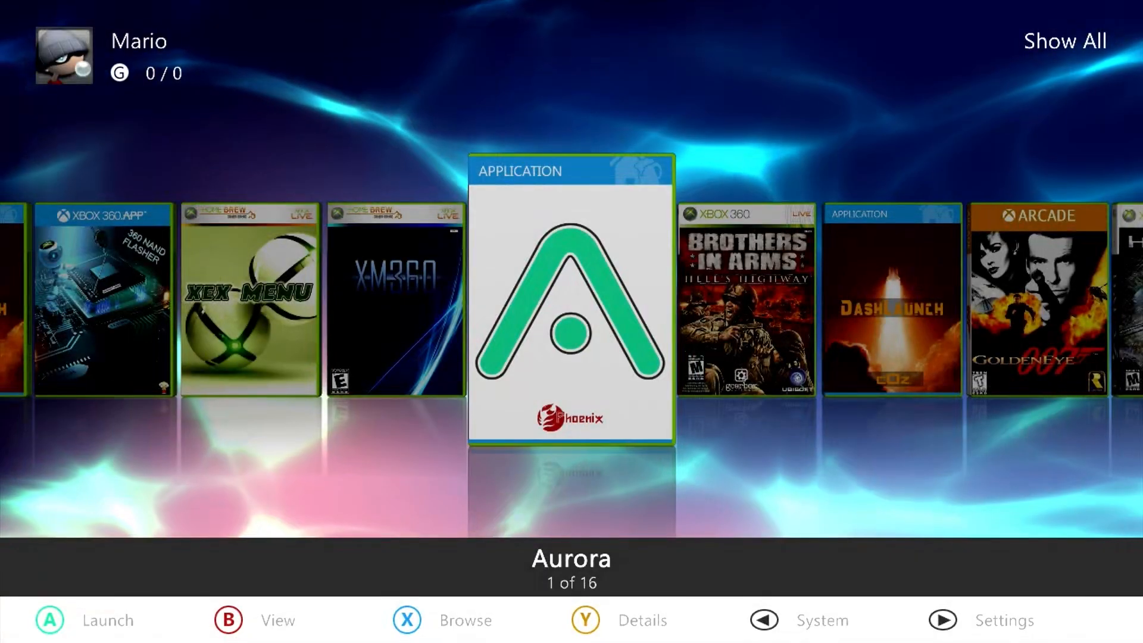
# Step: Start adding a new managed path in Aurora's Content settings
pyautogui.press('Return')
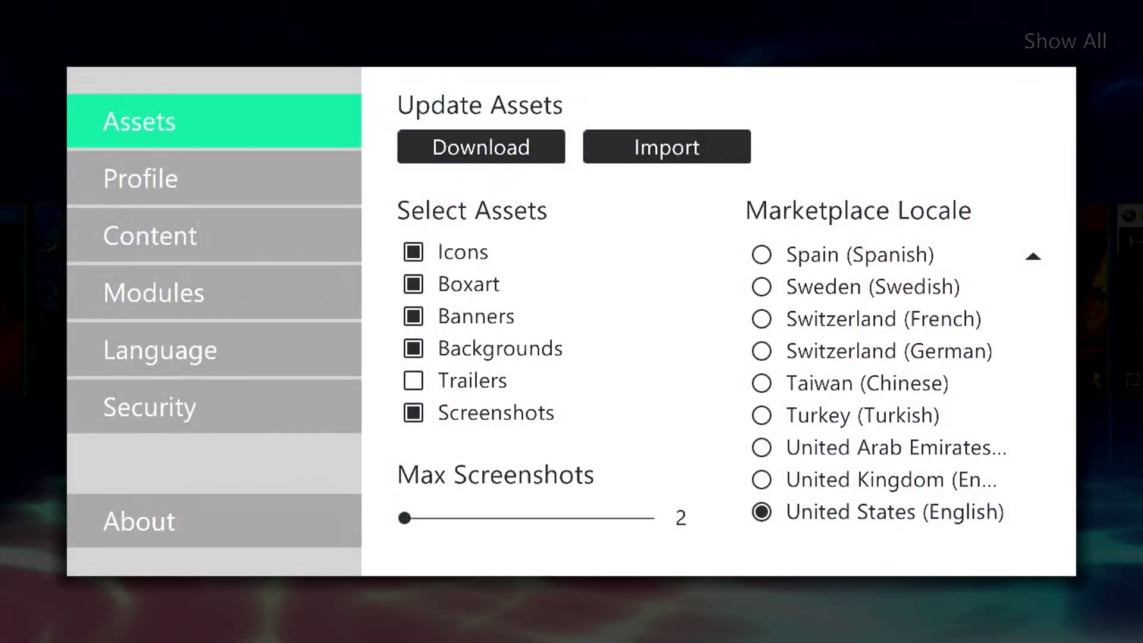
pyautogui.press('Down')
pyautogui.press('Down')
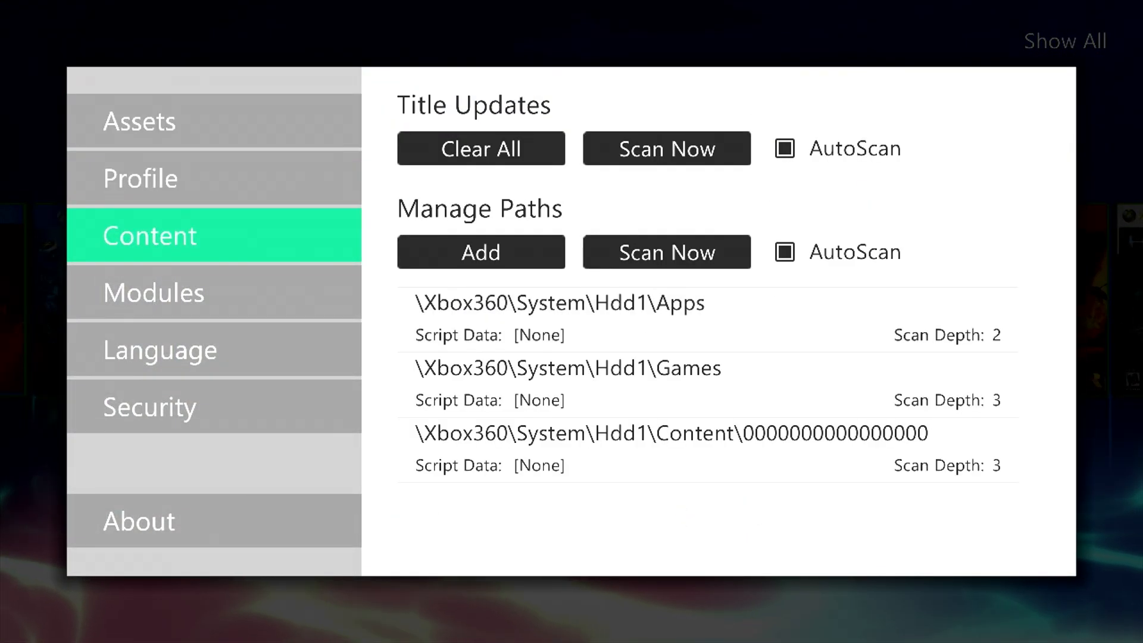
pyautogui.press('Right')
pyautogui.press('Down')
pyautogui.press('Return')
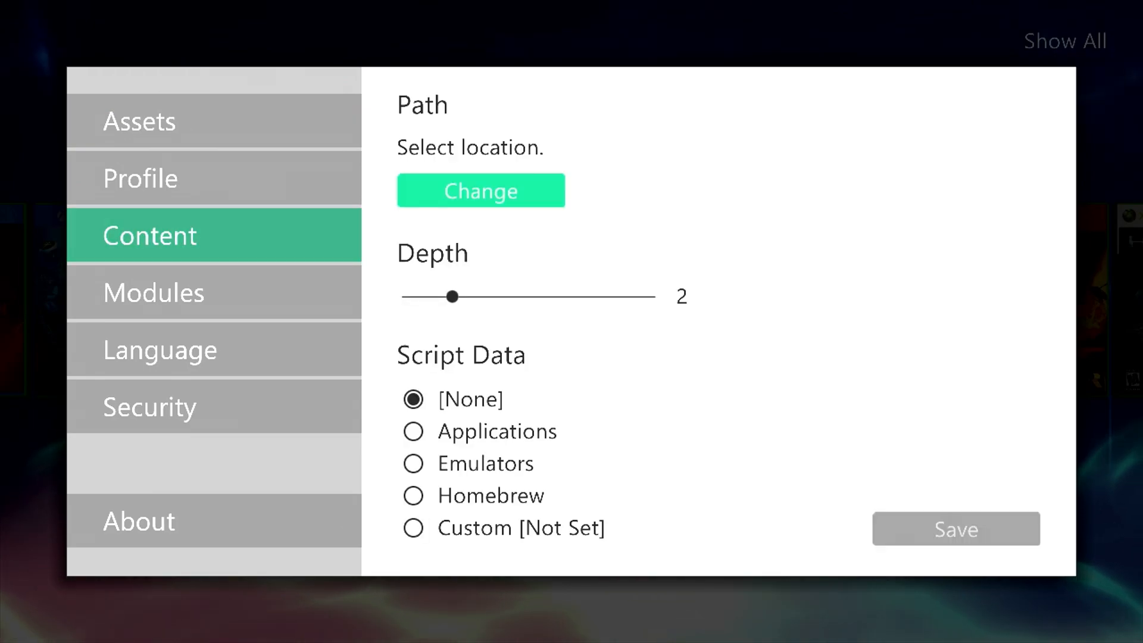
pyautogui.press('Return')
pyautogui.press('Down')
pyautogui.press('Down')
pyautogui.press('Down')
pyautogui.press('Down')
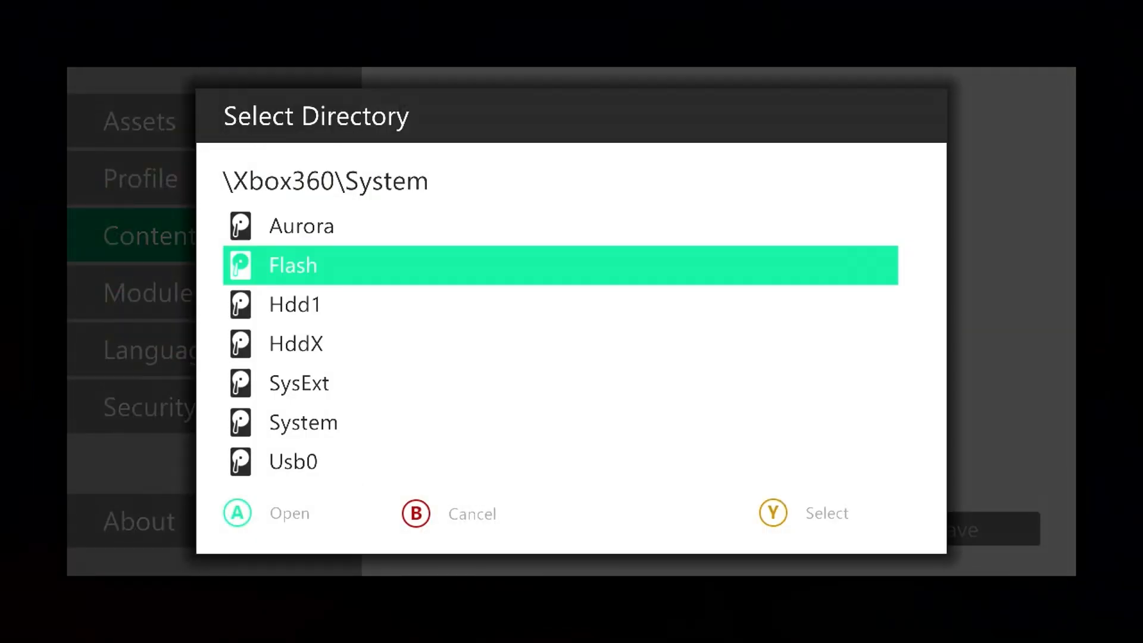
pyautogui.press('Down')
pyautogui.press('Down')
pyautogui.press('Return')
pyautogui.press('Down')
pyautogui.press('Up')
pyautogui.press('Return')
pyautogui.press('y')
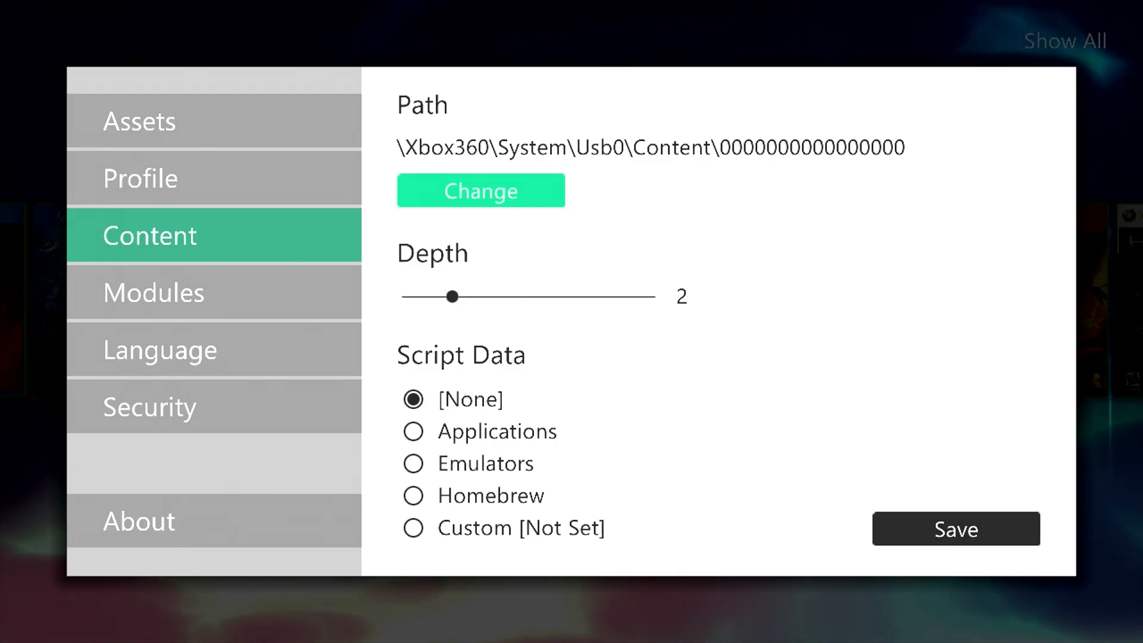
# Step: Change the new path's location to Usb0\Games and leave the settings without saving the path
pyautogui.press('Return')
pyautogui.press('BackSpace')
pyautogui.press('Down')
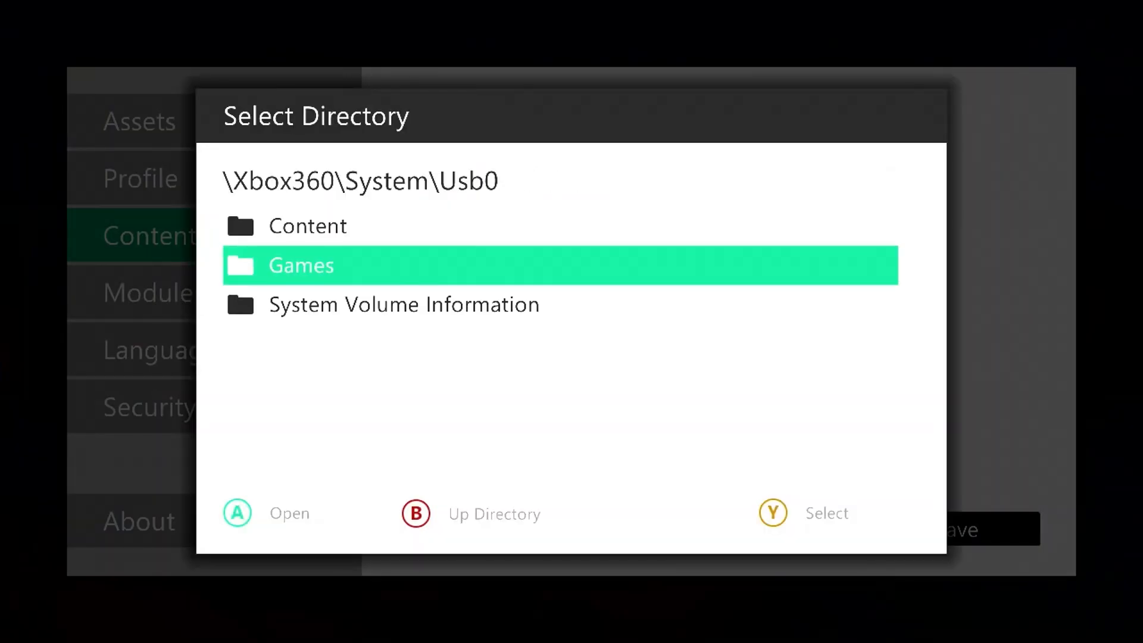
pyautogui.press('y')
pyautogui.press('Down')
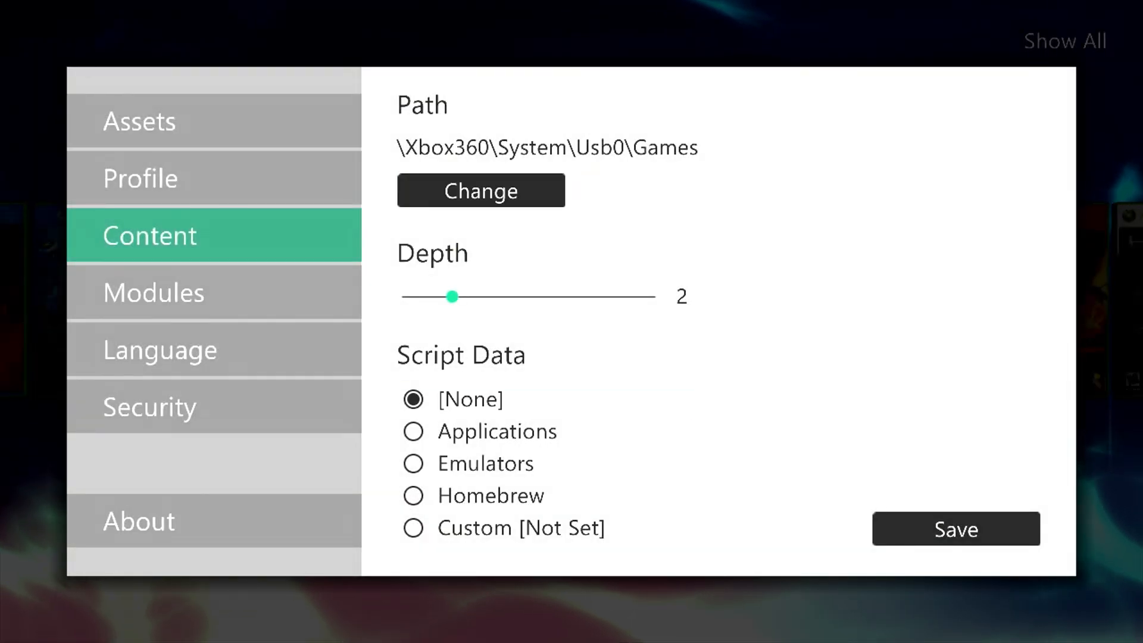
pyautogui.press('Up')
pyautogui.press('BackSpace')
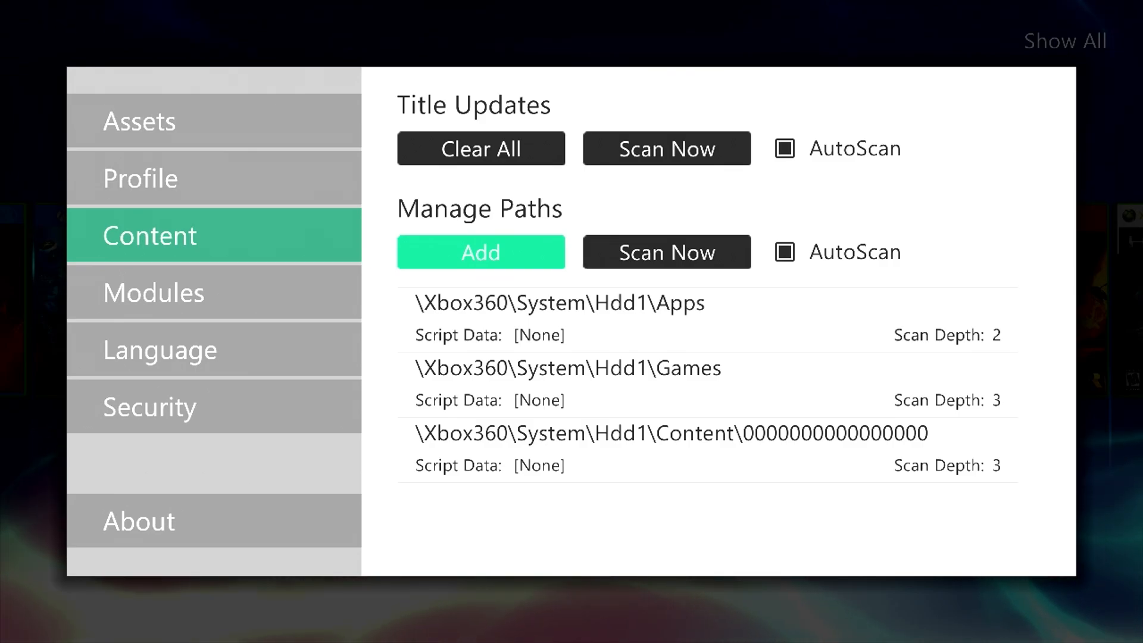
pyautogui.press('BackSpace')
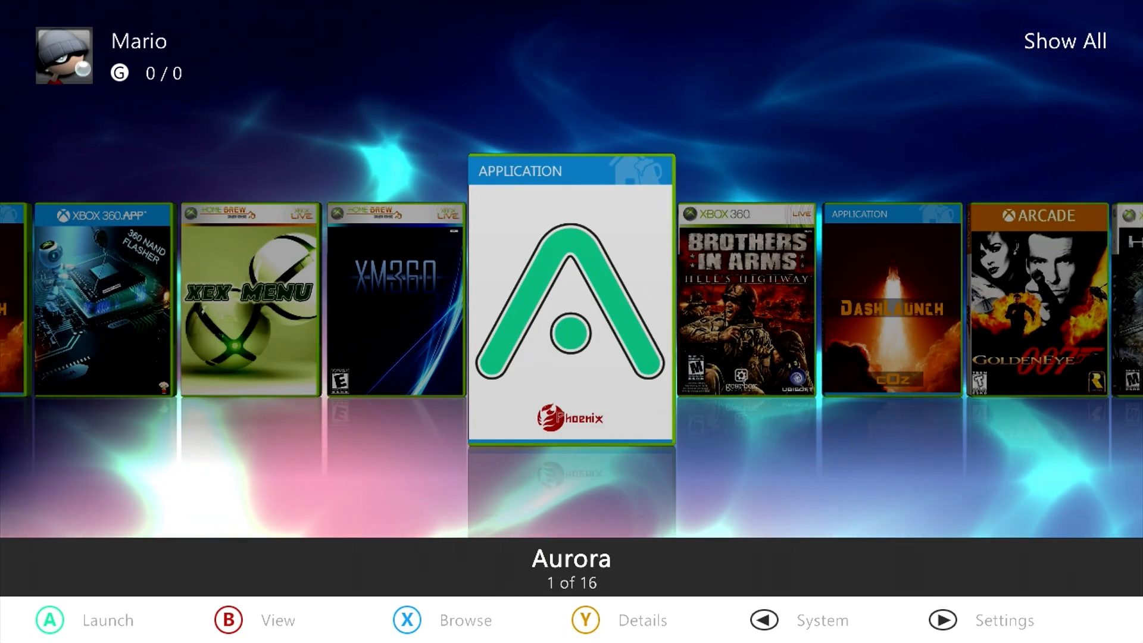
# Step: Open the Games folder on Usb0 in the File Manager
pyautogui.press('Left')
pyautogui.press('a')
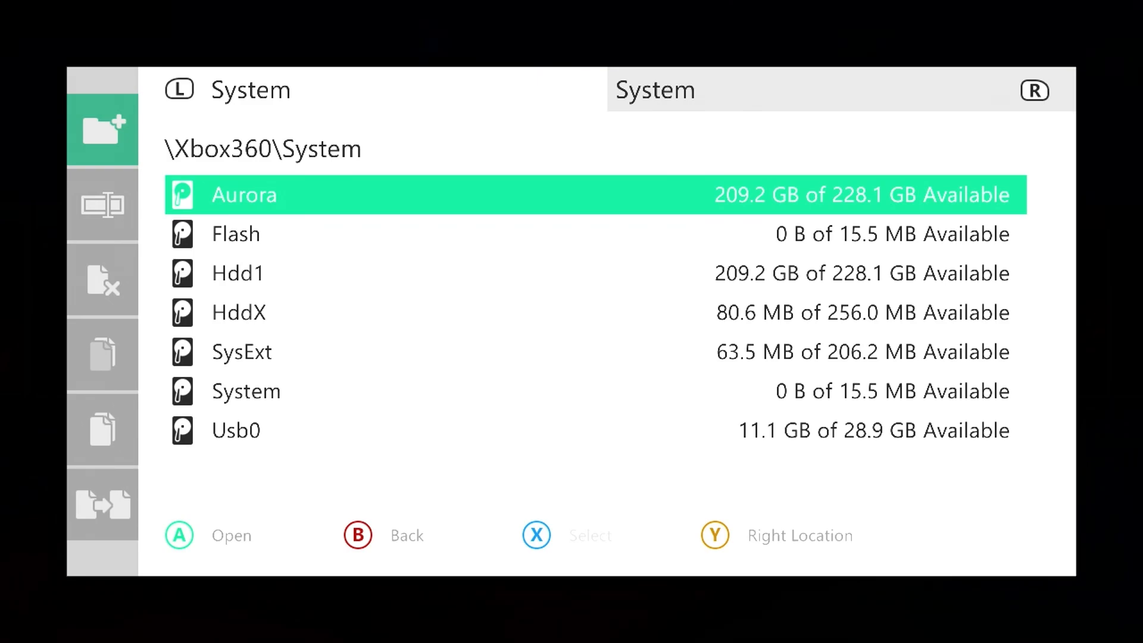
pyautogui.press('Up')
pyautogui.press('a')
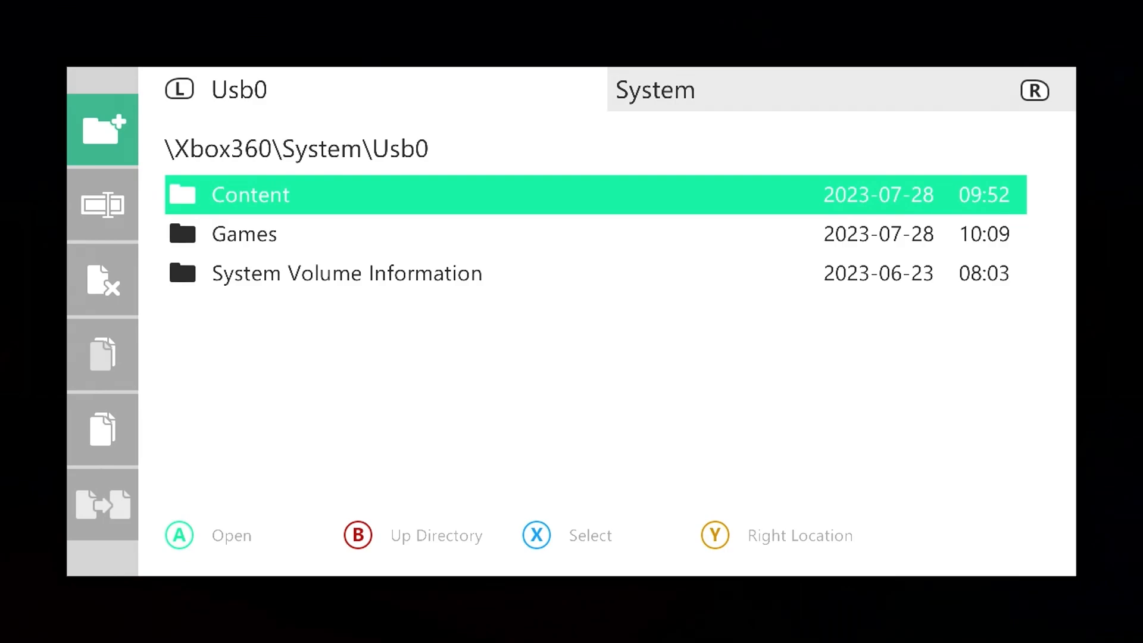
pyautogui.press('Down')
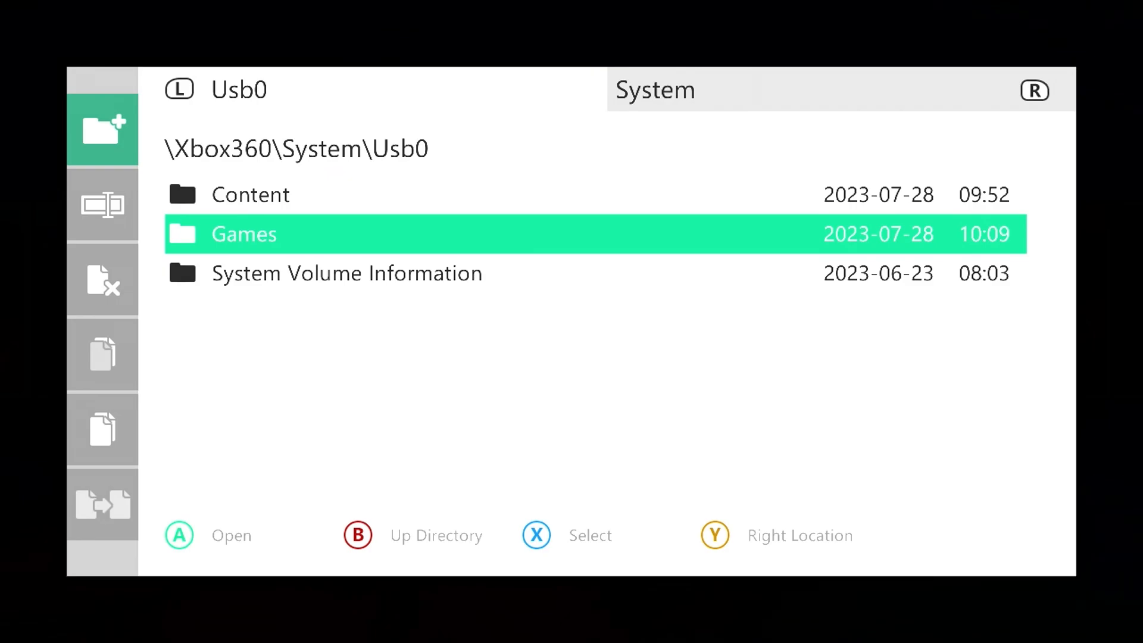
pyautogui.press('Return')
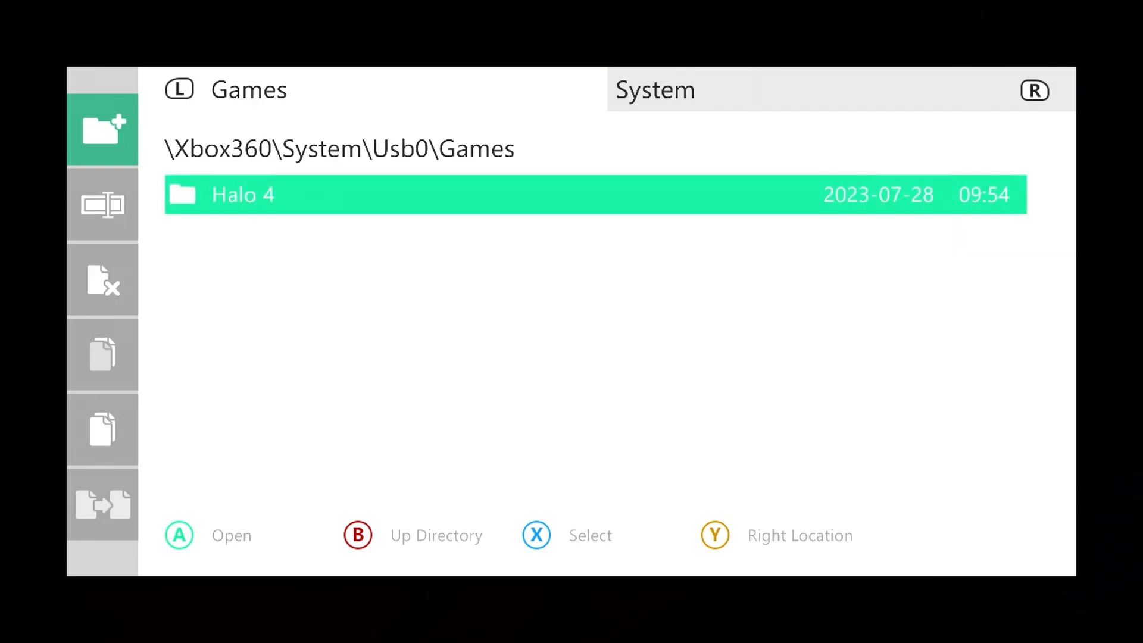
# Step: Mark the Halo 4 folder in Usb0\Games and queue it for copying
pyautogui.press('x')
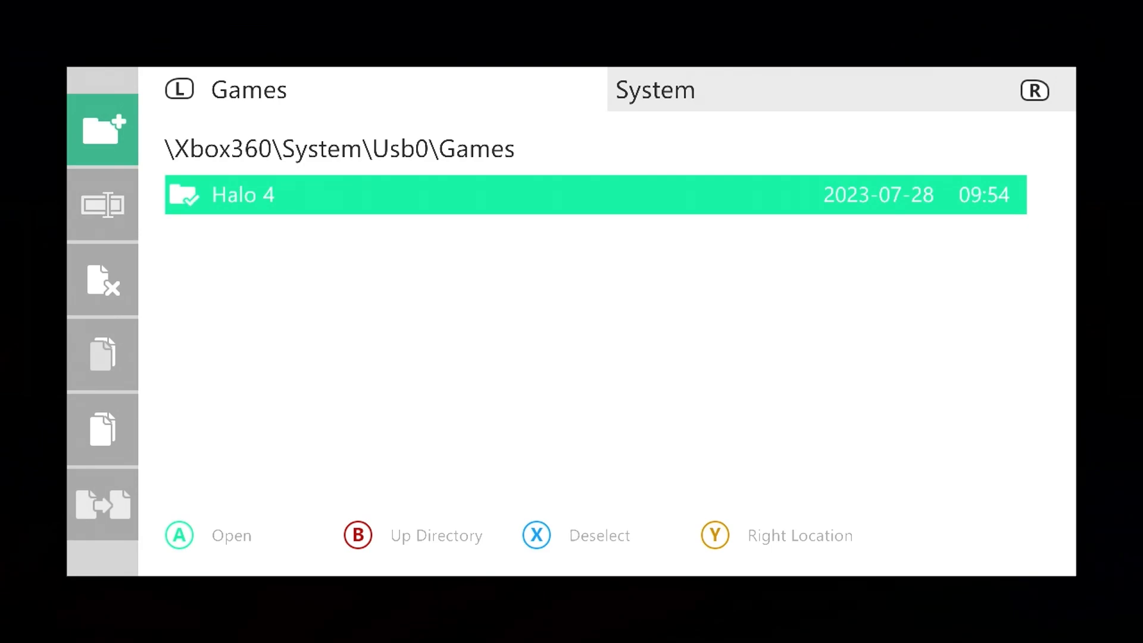
pyautogui.press('Left')
pyautogui.press('Down')
pyautogui.press('Down')
pyautogui.press('Down')
pyautogui.press('Down')
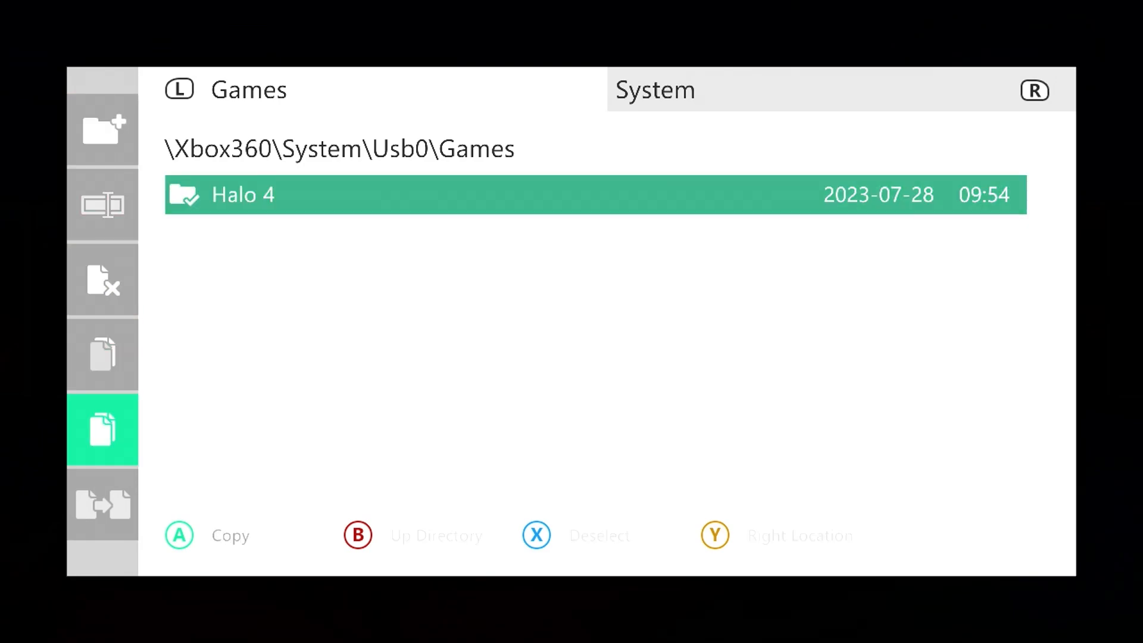
pyautogui.press('a')
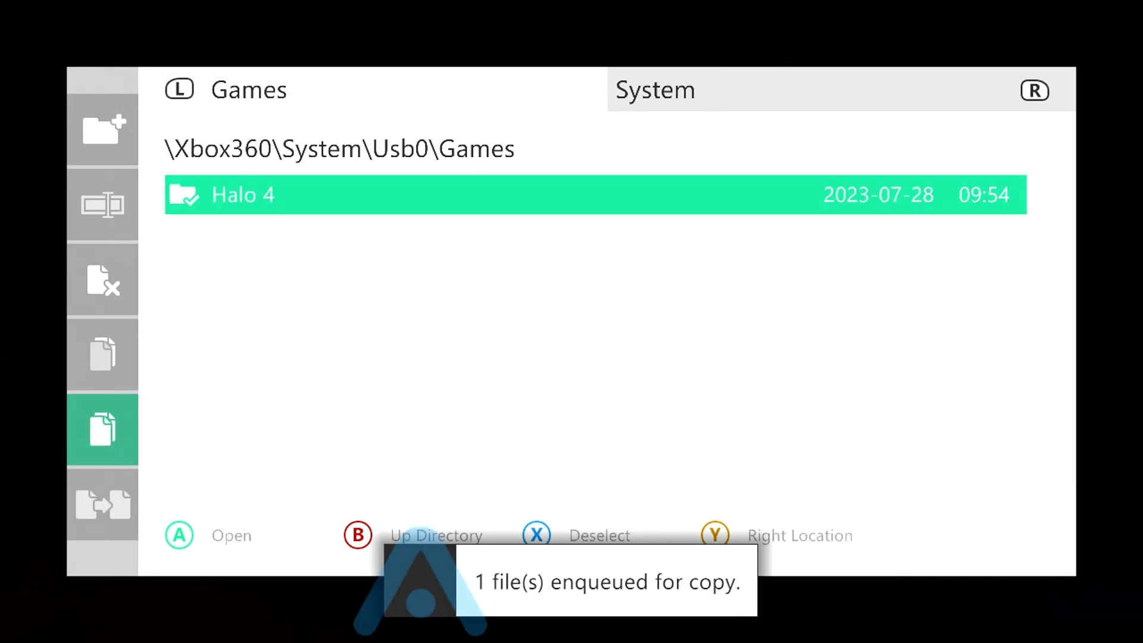
# Step: Browse the File Manager's second location to Hdd1\Games as the destination for the copied Halo 4 folder
pyautogui.press('r')
pyautogui.press('Down')
pyautogui.press('Down')
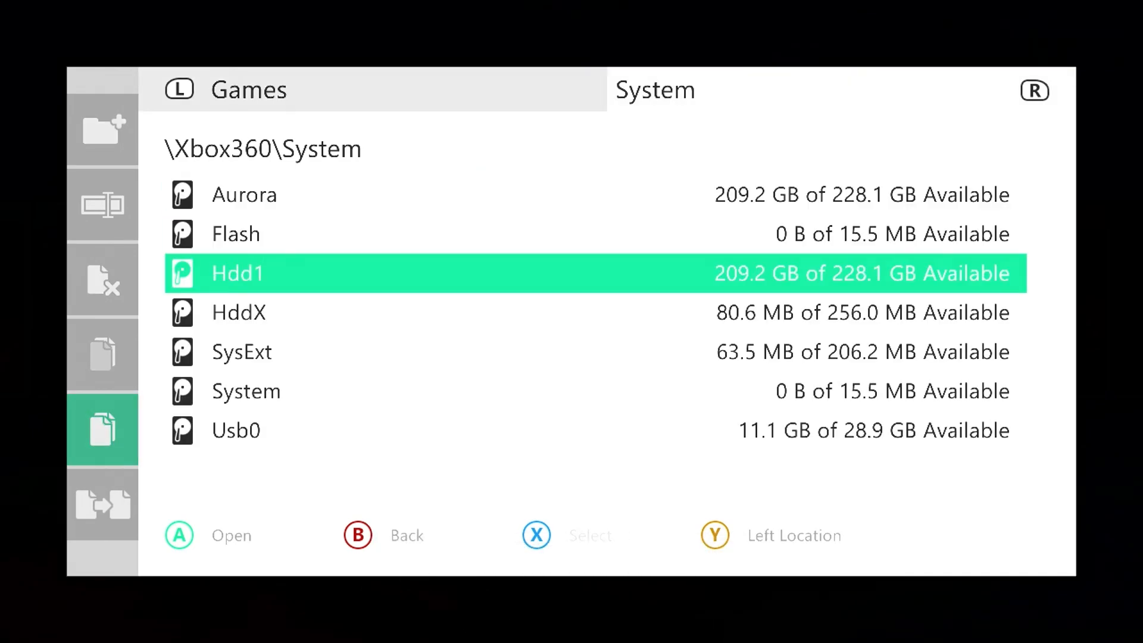
pyautogui.press('a')
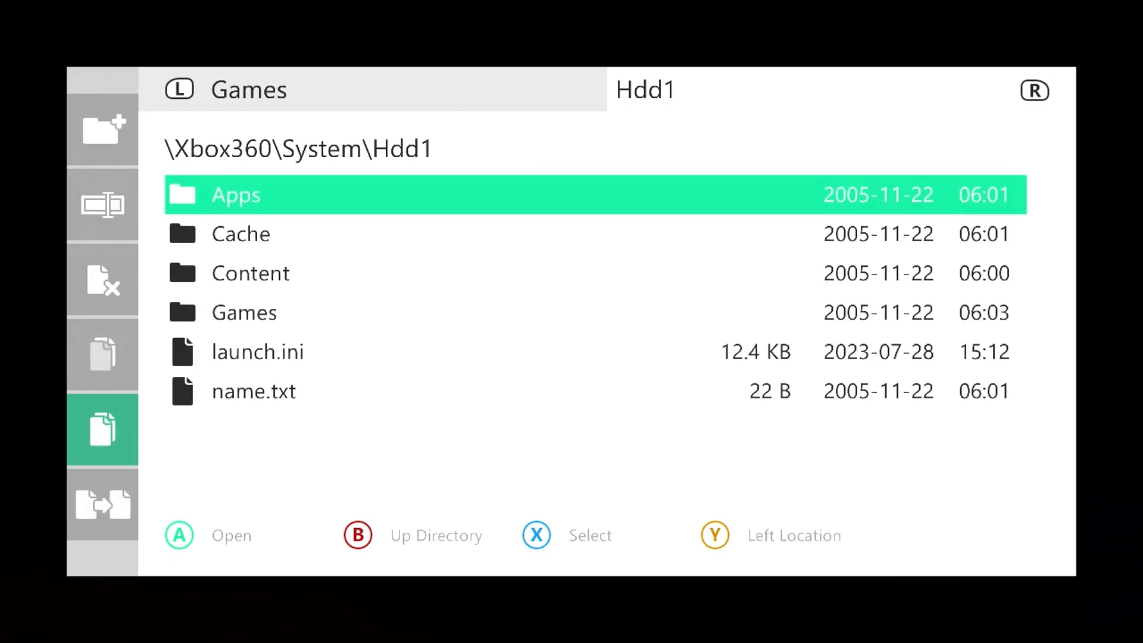
pyautogui.press('Down')
pyautogui.press('Down')
pyautogui.press('Down')
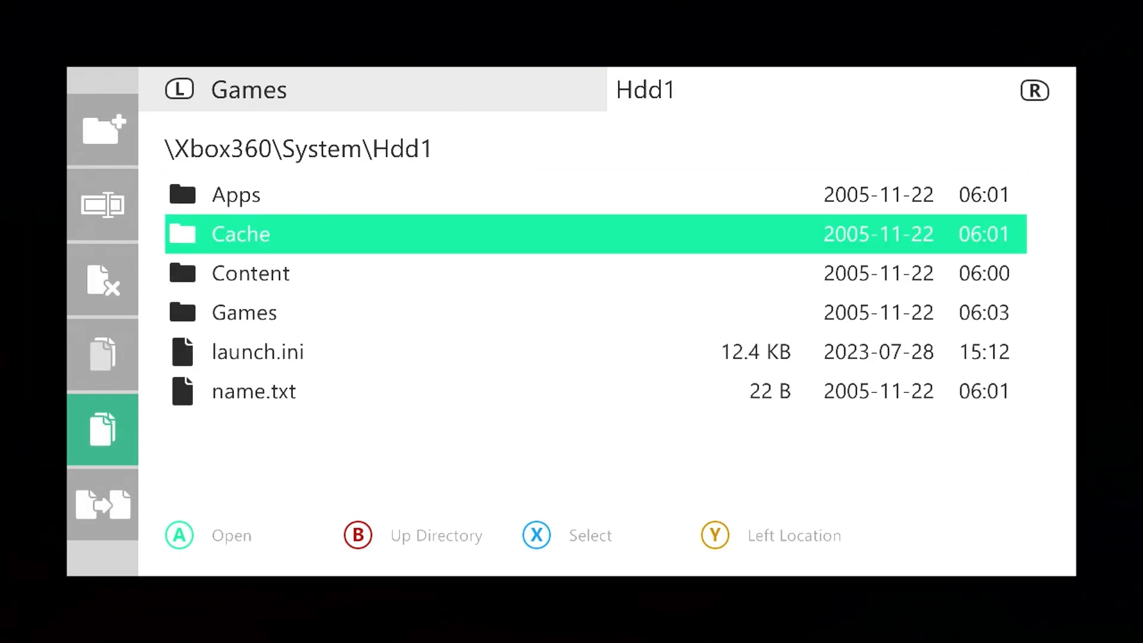
pyautogui.press('a')
pyautogui.press('Left')
pyautogui.press('Down')
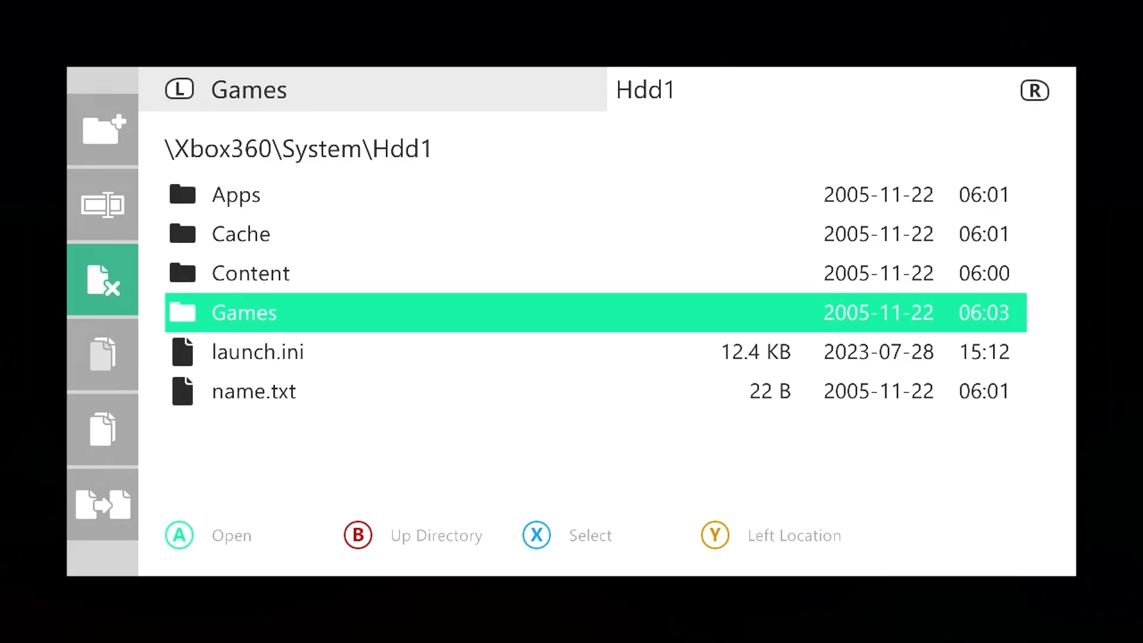
pyautogui.press('y')
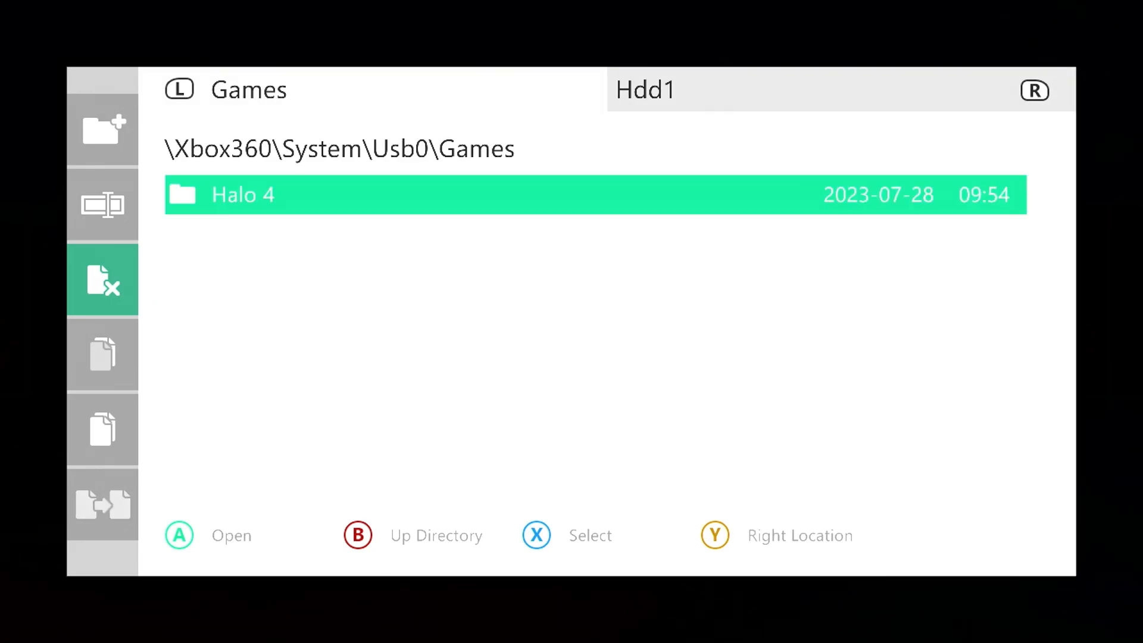
pyautogui.press('b')
pyautogui.press('Up')
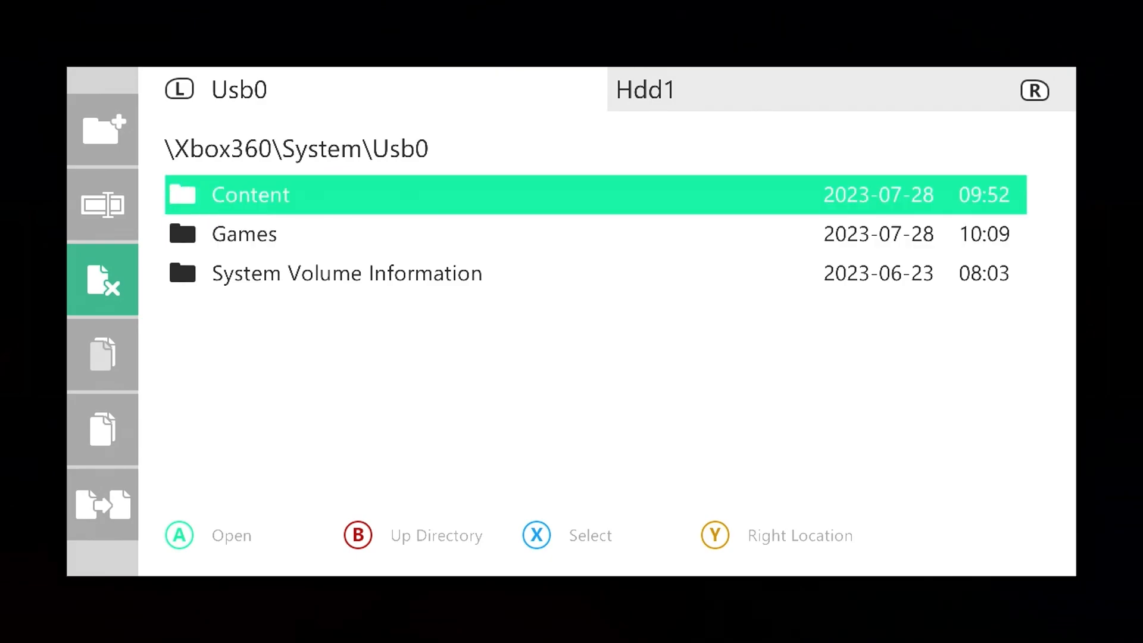
pyautogui.press('Return')
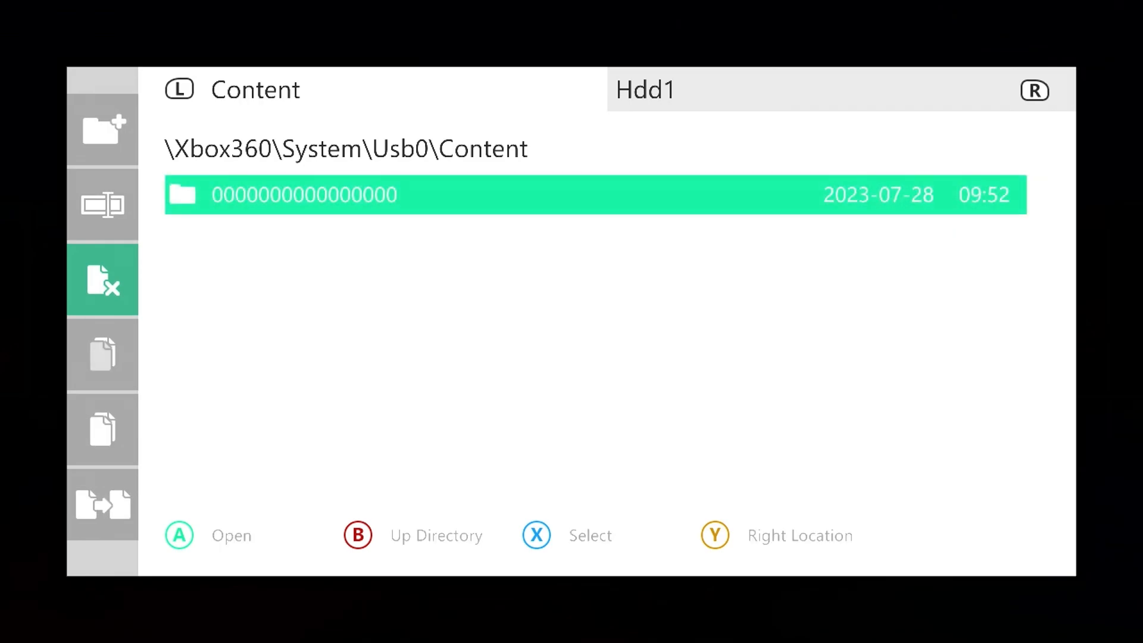
pyautogui.press('Return')
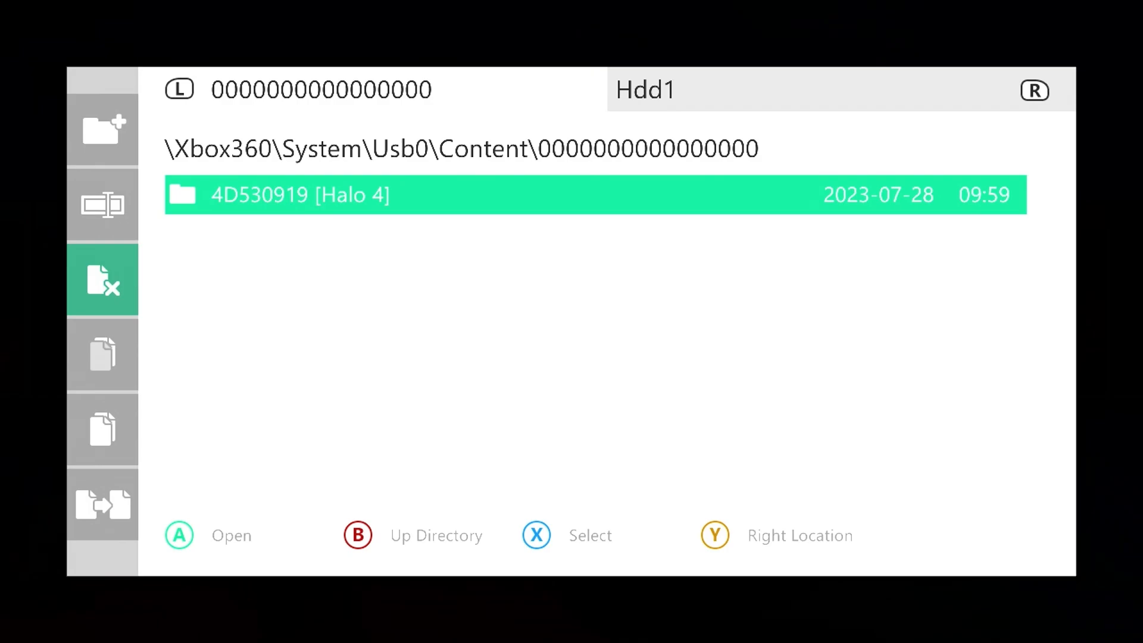
pyautogui.press('x')
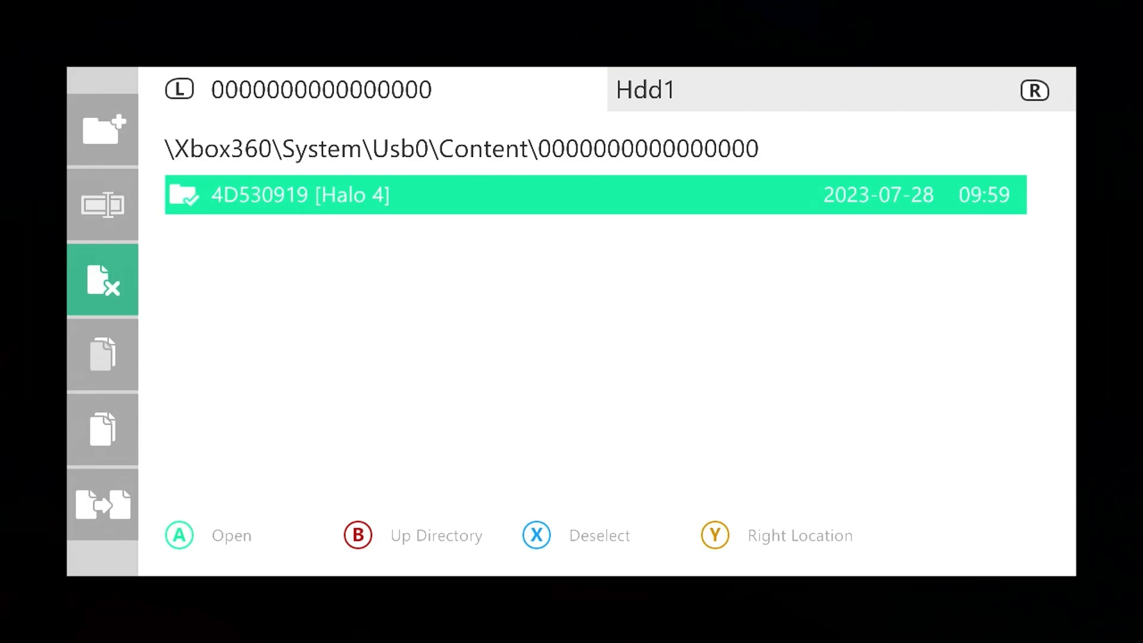
pyautogui.press('Left')
pyautogui.press('Down')
pyautogui.press('Down')
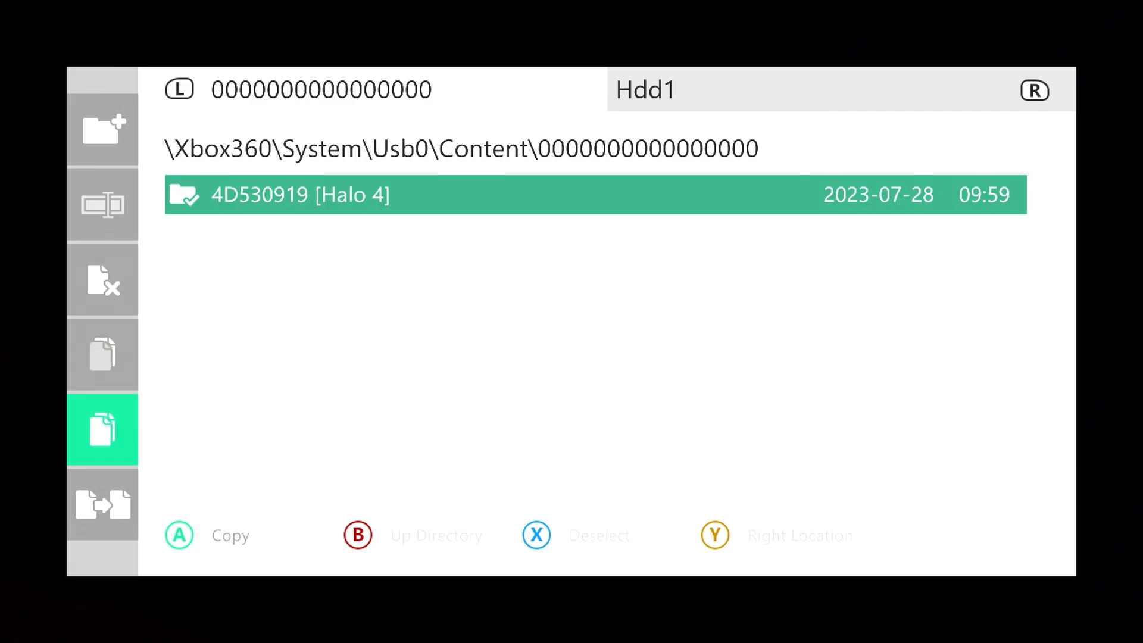
pyautogui.press('Return')
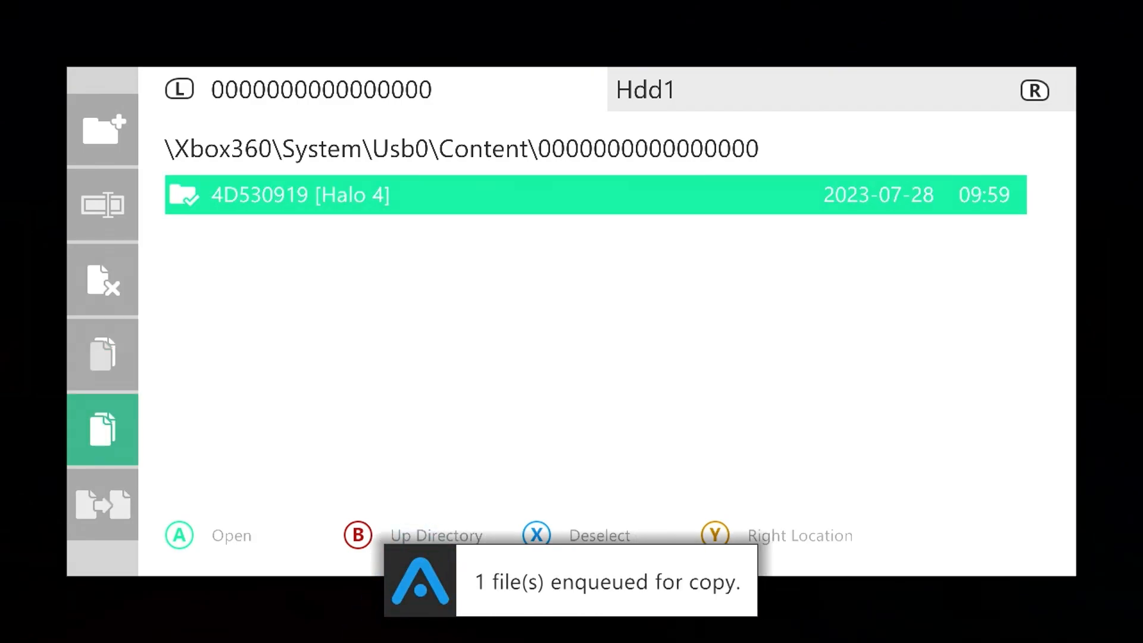
pyautogui.press('Tab')
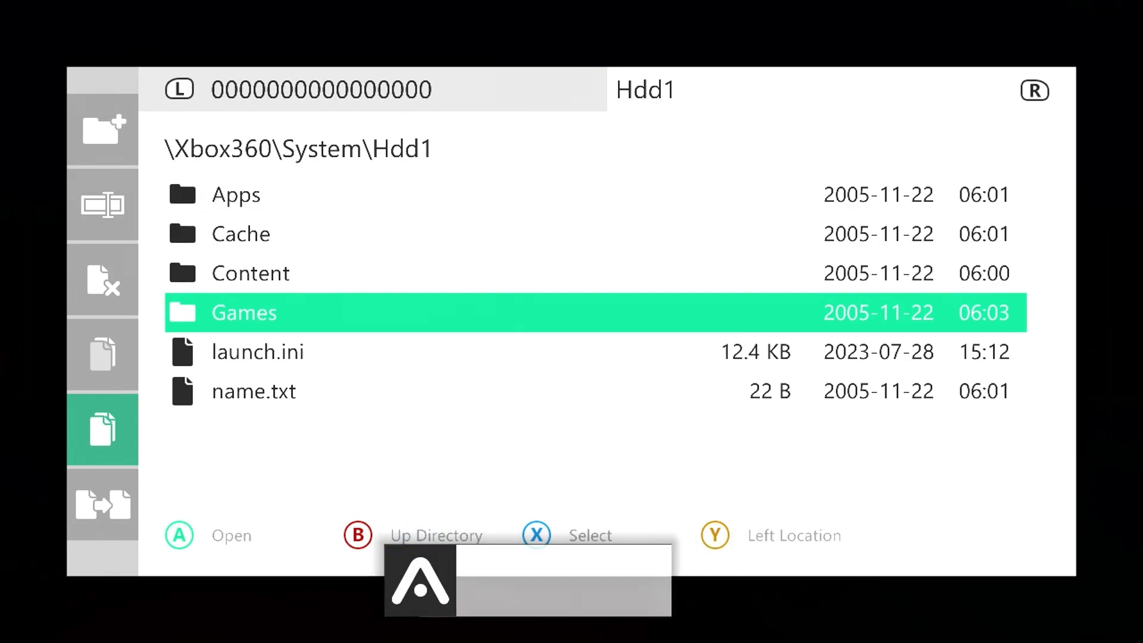
pyautogui.press('Up')
pyautogui.press('Up')
pyautogui.press('Up')
pyautogui.press('Escape')
pyautogui.press('Down')
pyautogui.press('Up')
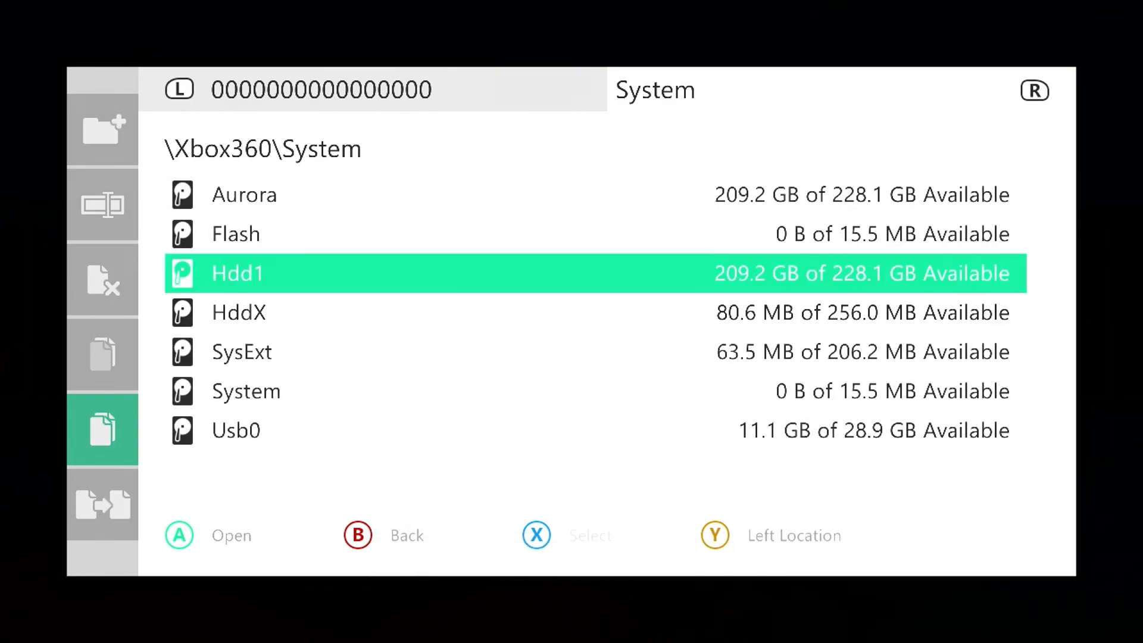
pyautogui.press('Return')
pyautogui.press('Down')
pyautogui.press('Down')
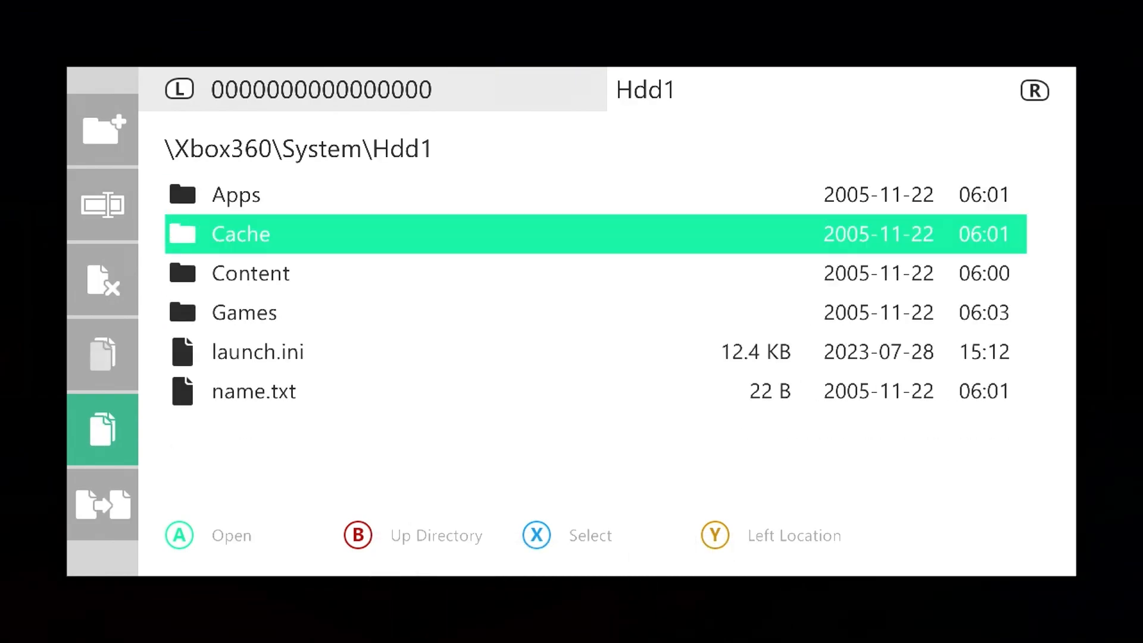
pyautogui.press('Return')
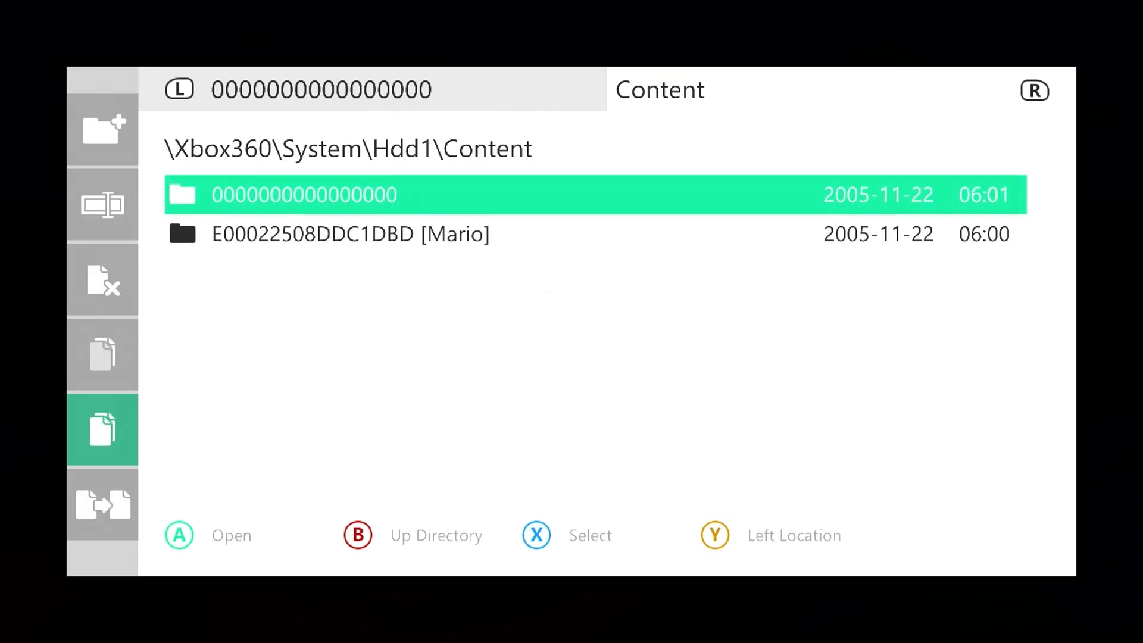
pyautogui.press('Return')
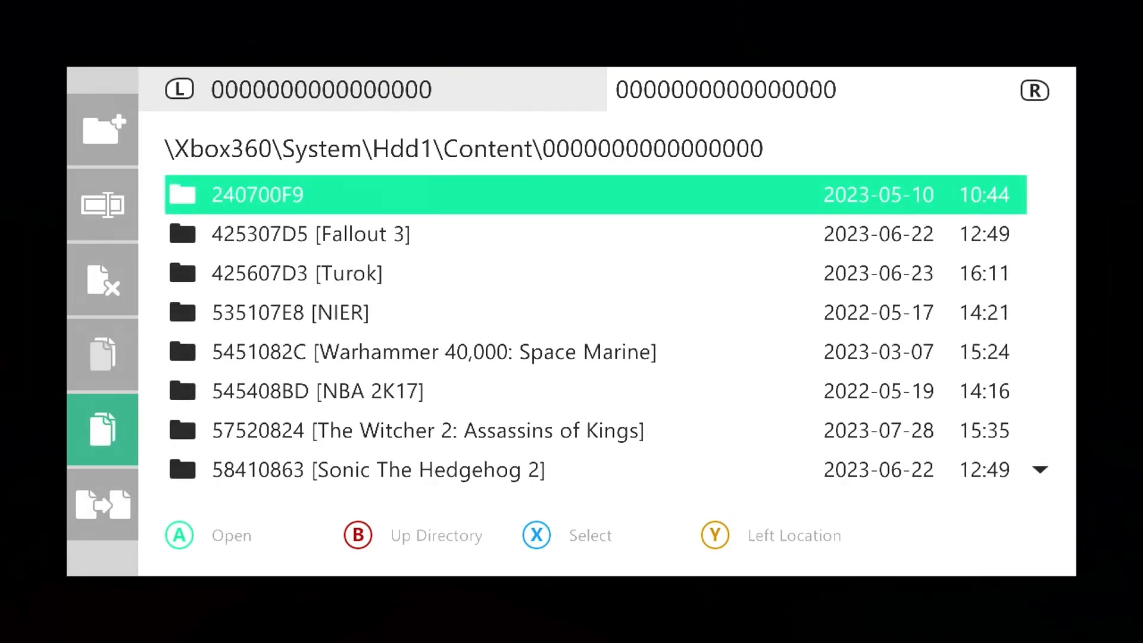
pyautogui.press('Left')
pyautogui.press('Down')
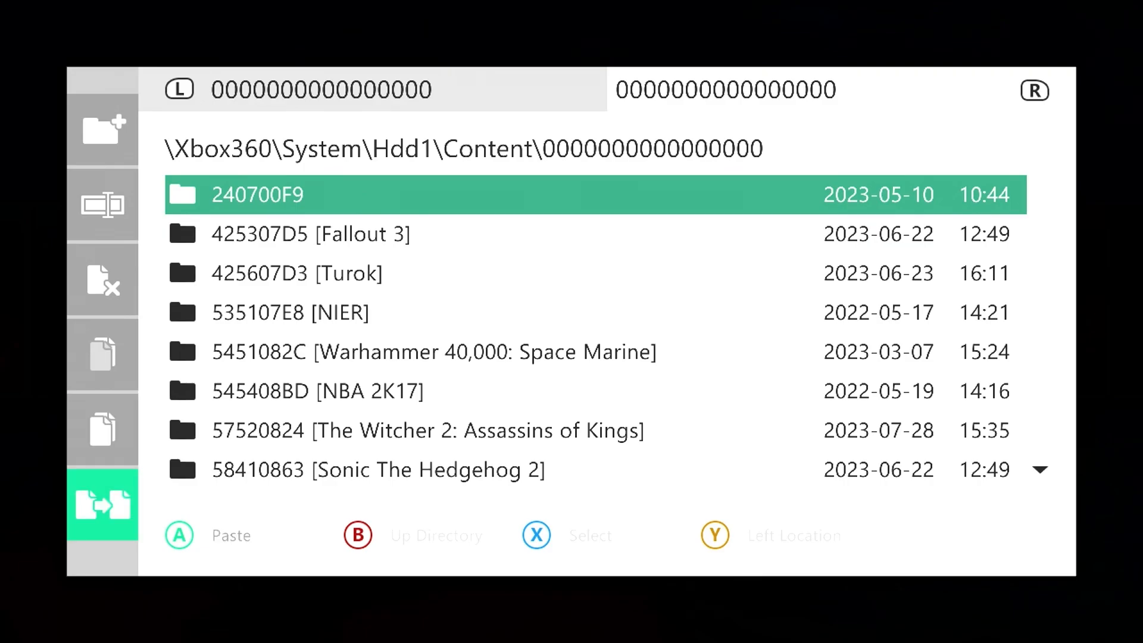
pyautogui.press('Return')
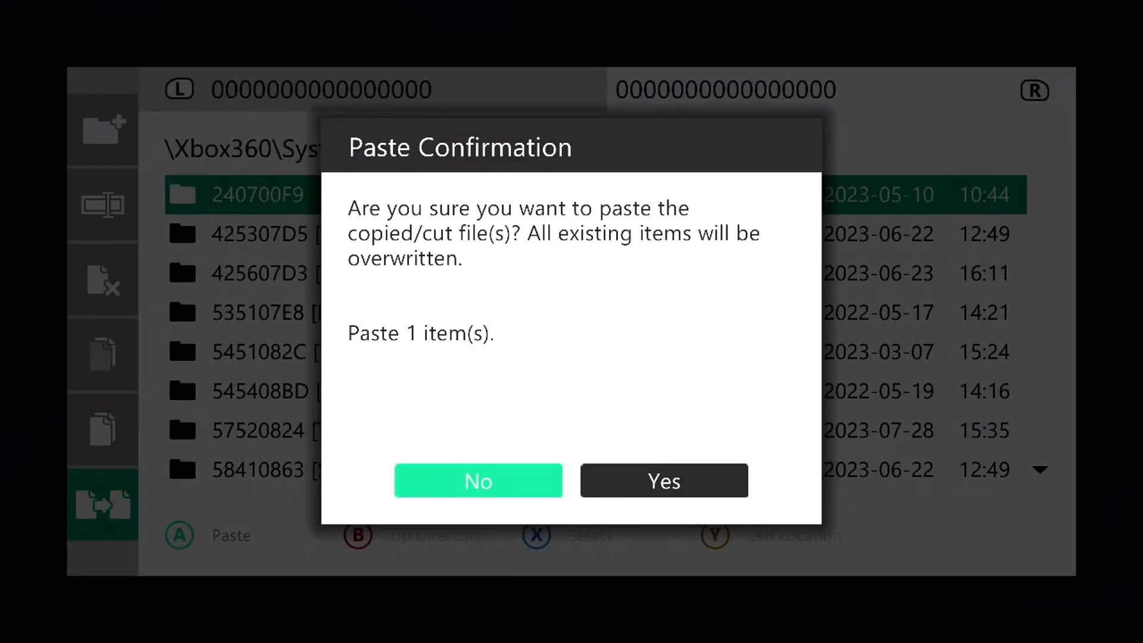
pyautogui.press('Right')
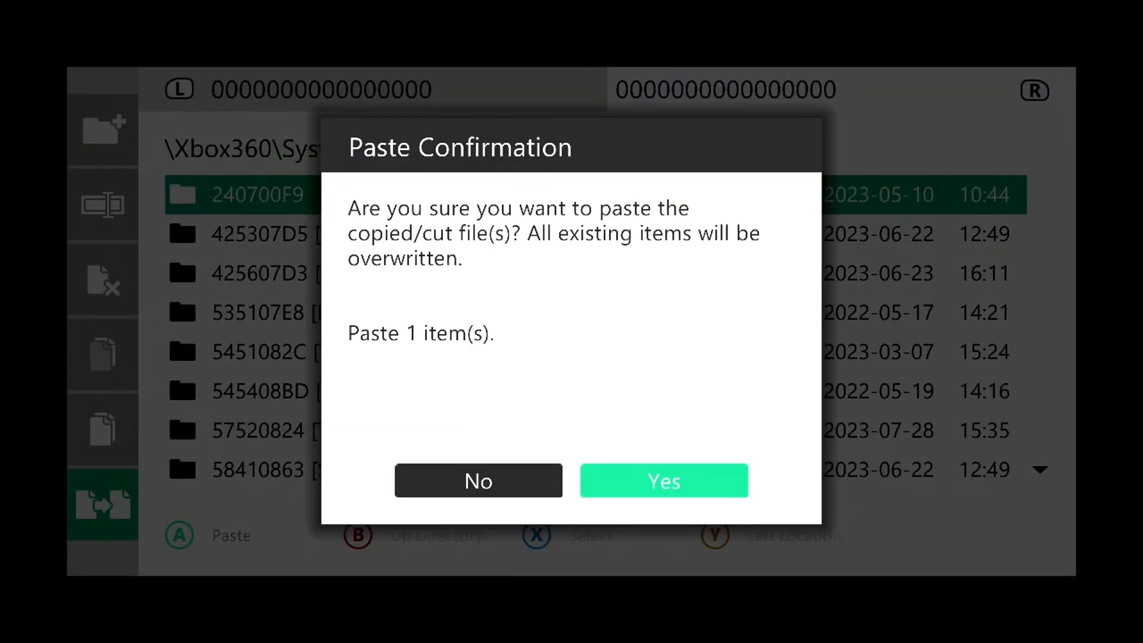
pyautogui.press('Return')
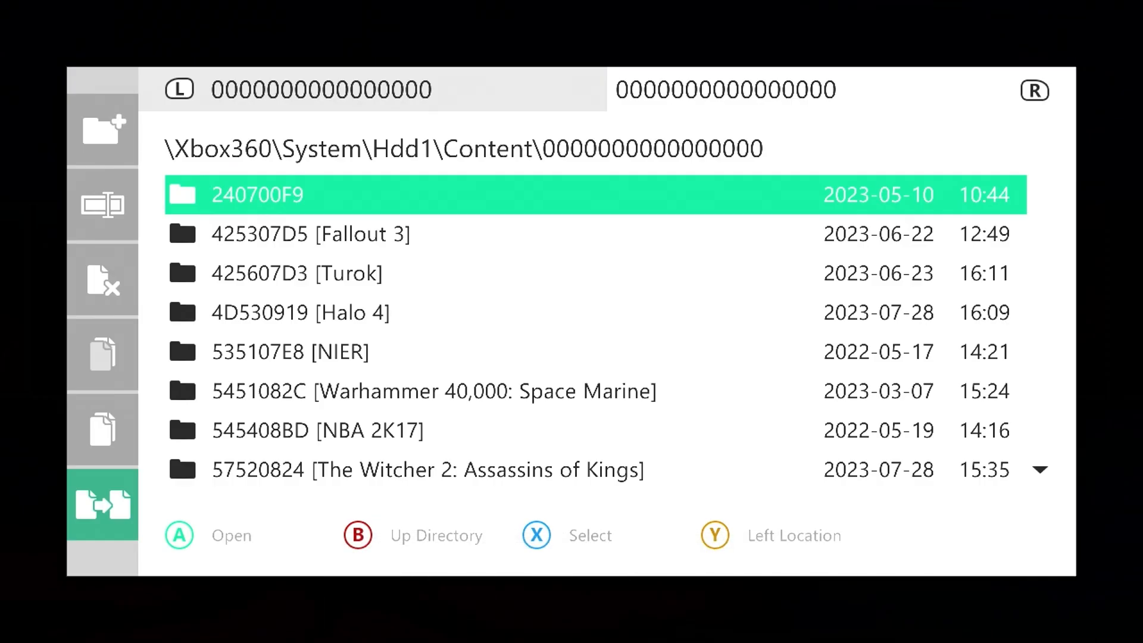
# Step: Leave the File Manager and open the console's System Settings
pyautogui.press('Home')
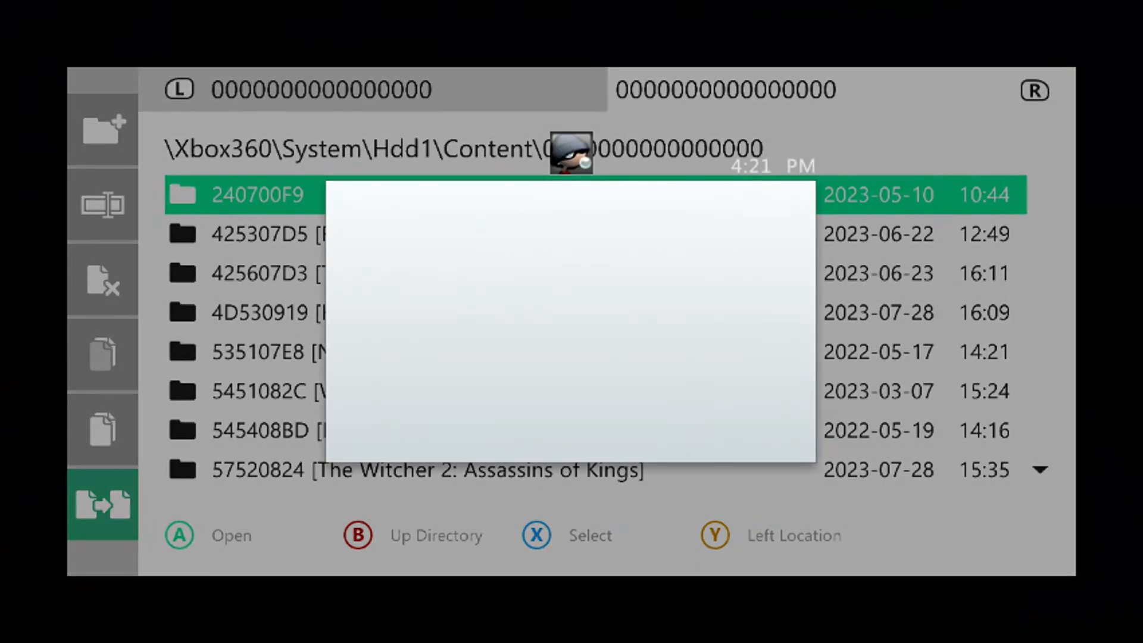
pyautogui.press('Right')
pyautogui.press('Right')
pyautogui.press('Down')
pyautogui.press('Down')
pyautogui.press('Down')
pyautogui.press('Return')
pyautogui.press('Return')
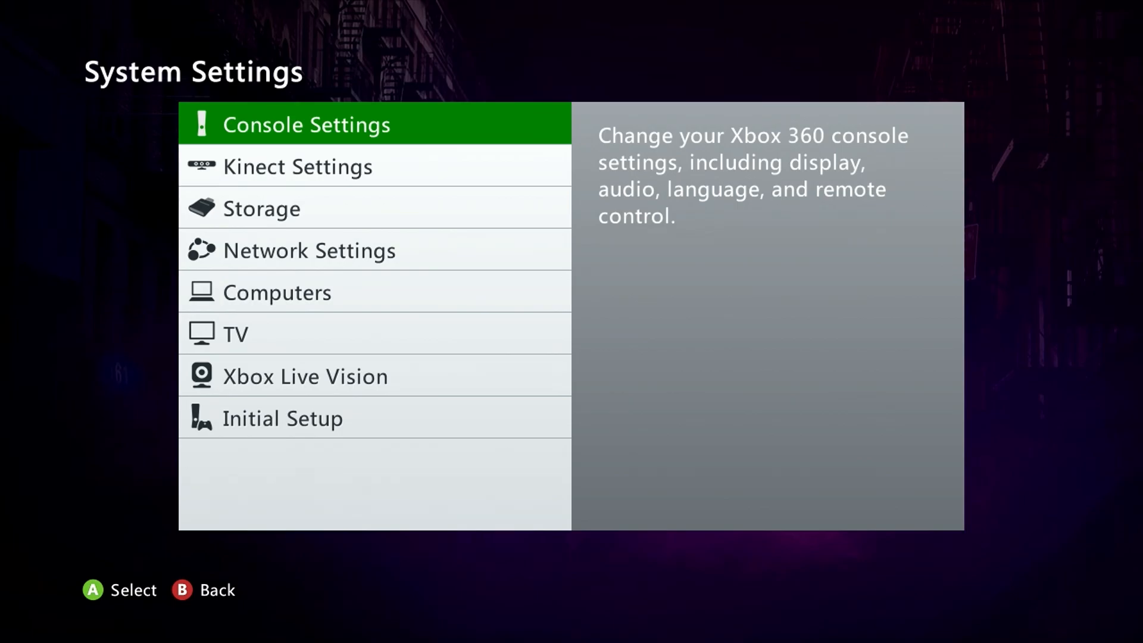
# Step: Open the Halo 4 entry under Games and Apps in the hard drive's storage
pyautogui.press('Down')
pyautogui.press('Down')
pyautogui.press('Return')
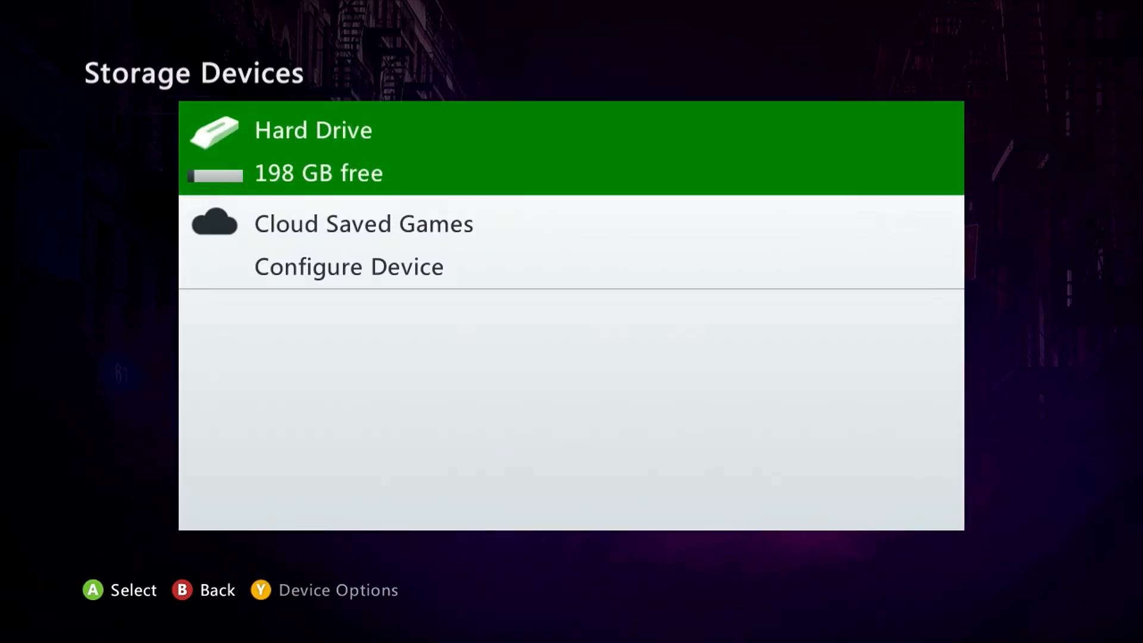
pyautogui.press('Return')
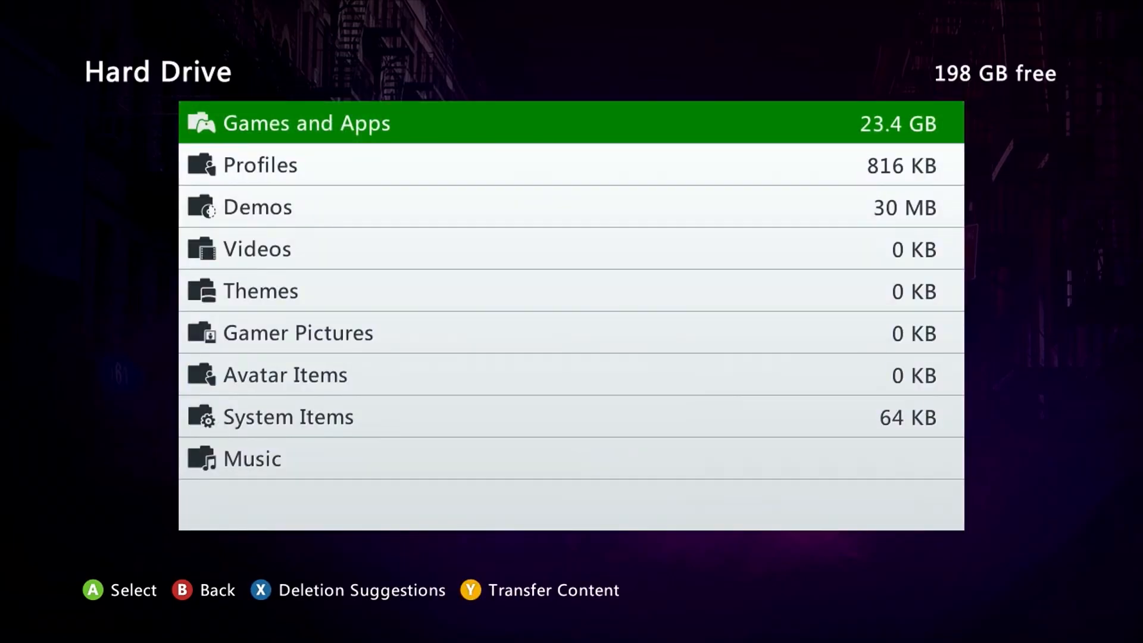
pyautogui.press('Return')
pyautogui.press('Down')
pyautogui.press('Down')
pyautogui.press('Down')
pyautogui.press('Down')
pyautogui.press('Return')
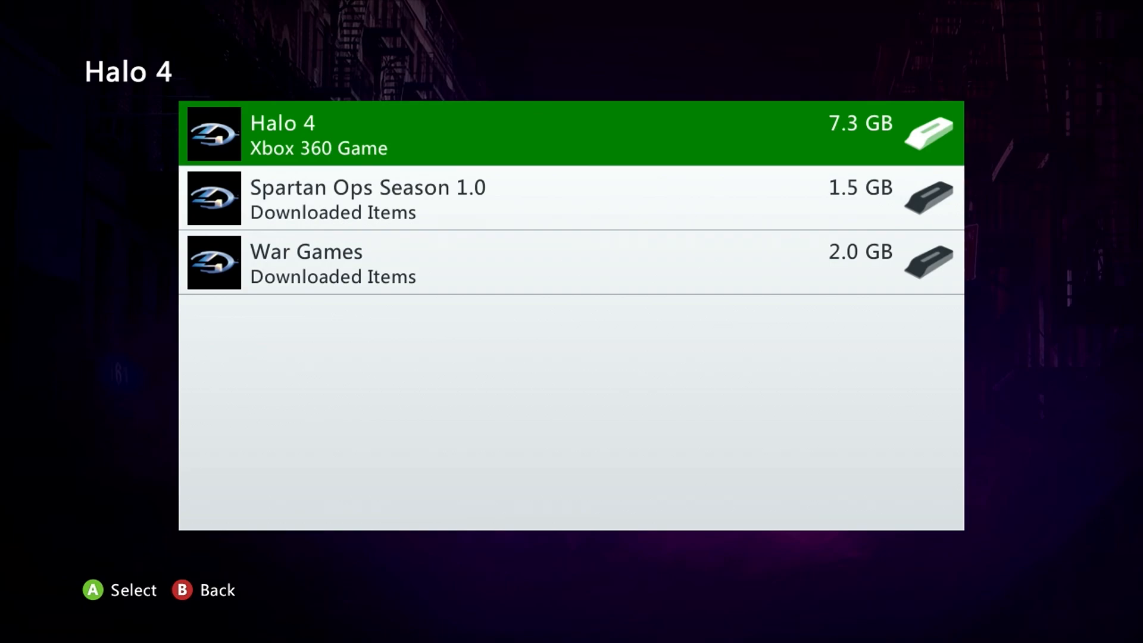
# Step: Examine the Halo 4 items installed on the hard drive, including Spartan Ops Season 1.0 and War Games
pyautogui.press('Down')
pyautogui.press('Down')
pyautogui.press('Up')
pyautogui.press('Up')
pyautogui.press('Down')
pyautogui.press('Down')
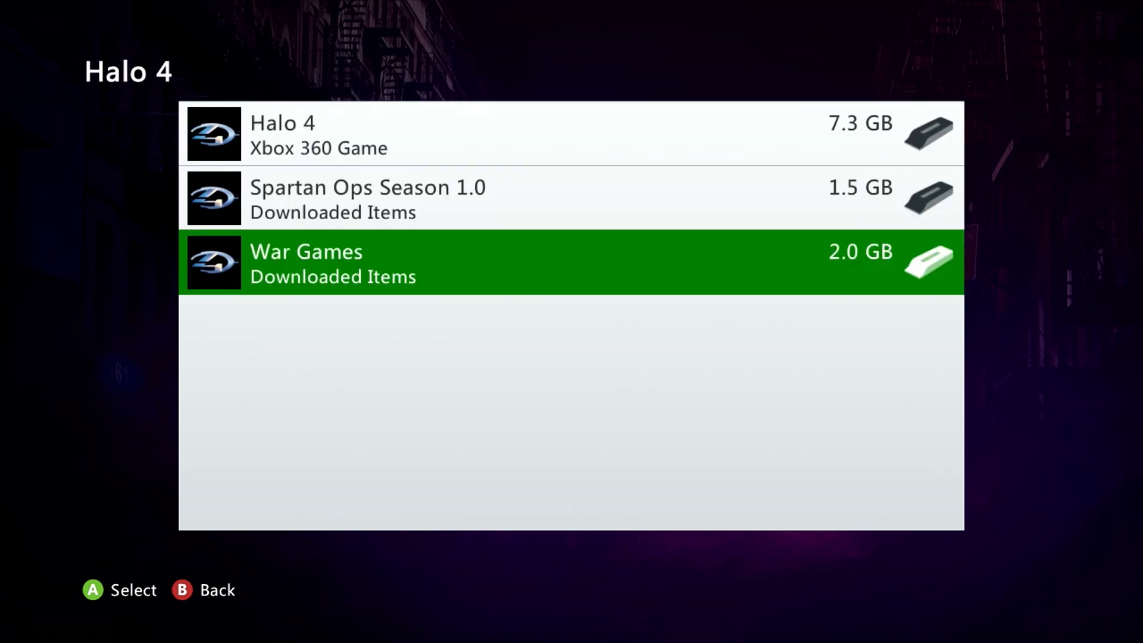
pyautogui.press('Up')
pyautogui.press('Up')
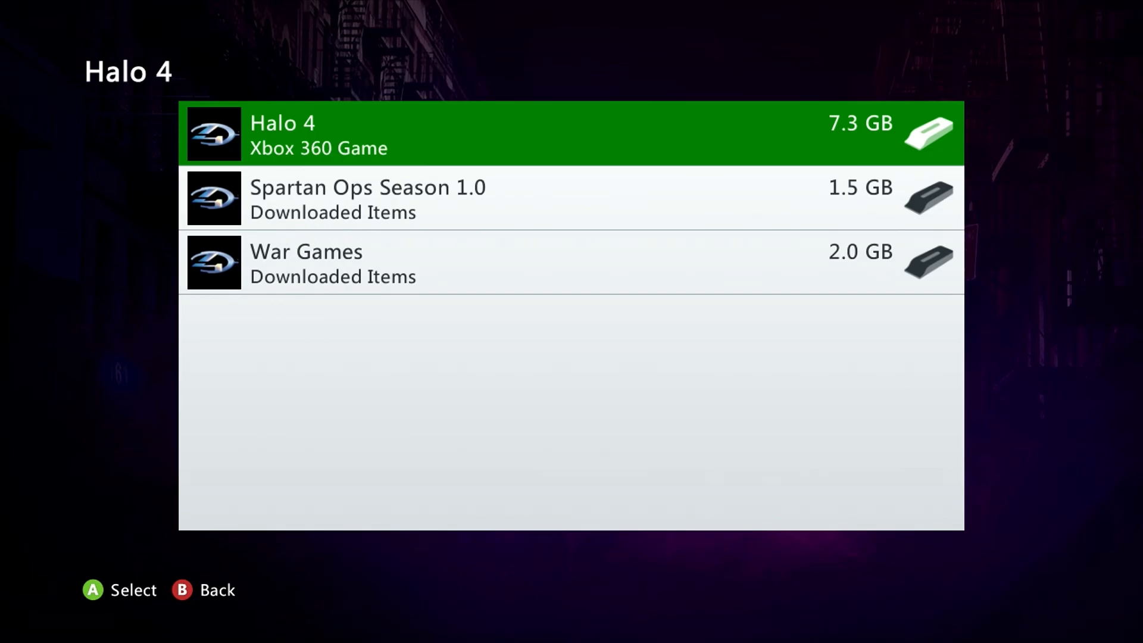
# Step: Return to the Aurora dashboard and highlight Halo 4 in the game library
pyautogui.press('super')
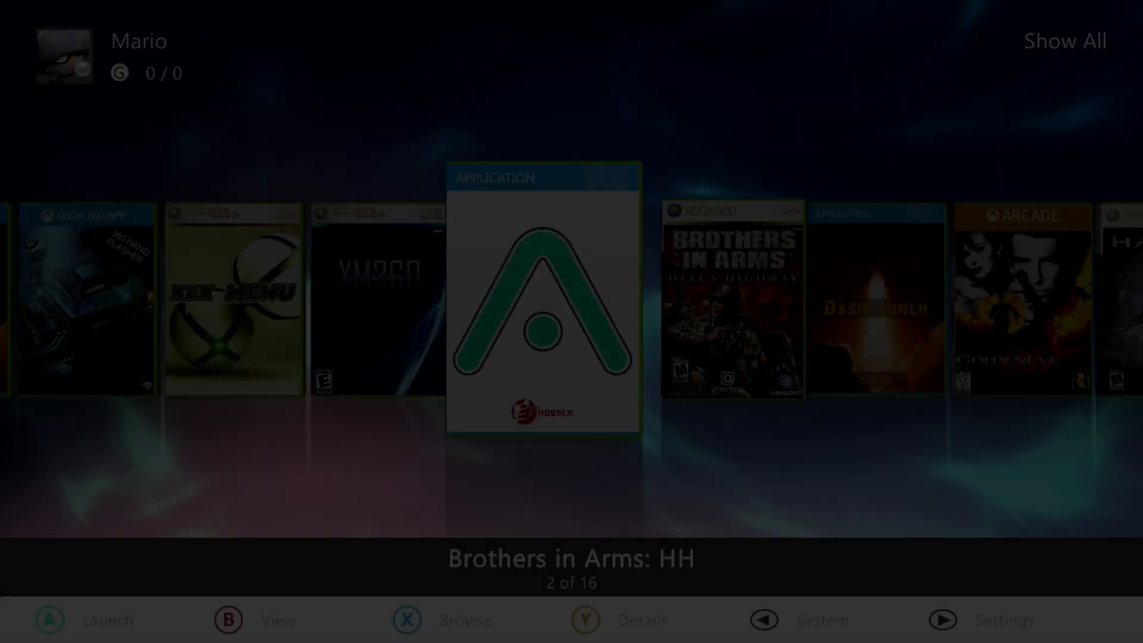
pyautogui.press('Right')
pyautogui.press('Right')
pyautogui.press('Right')
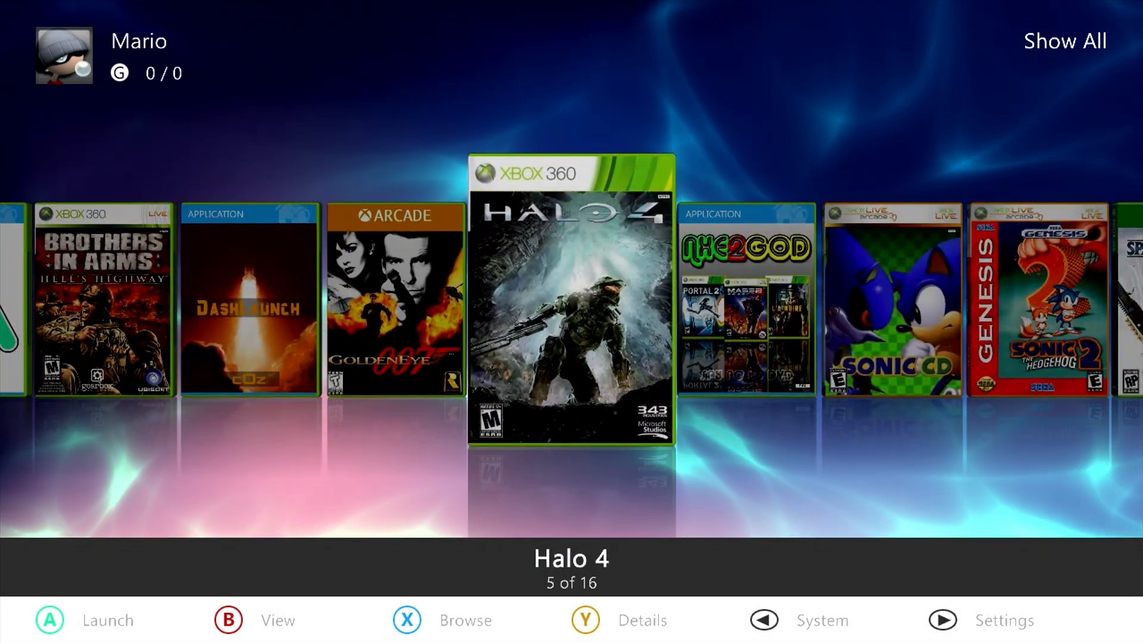
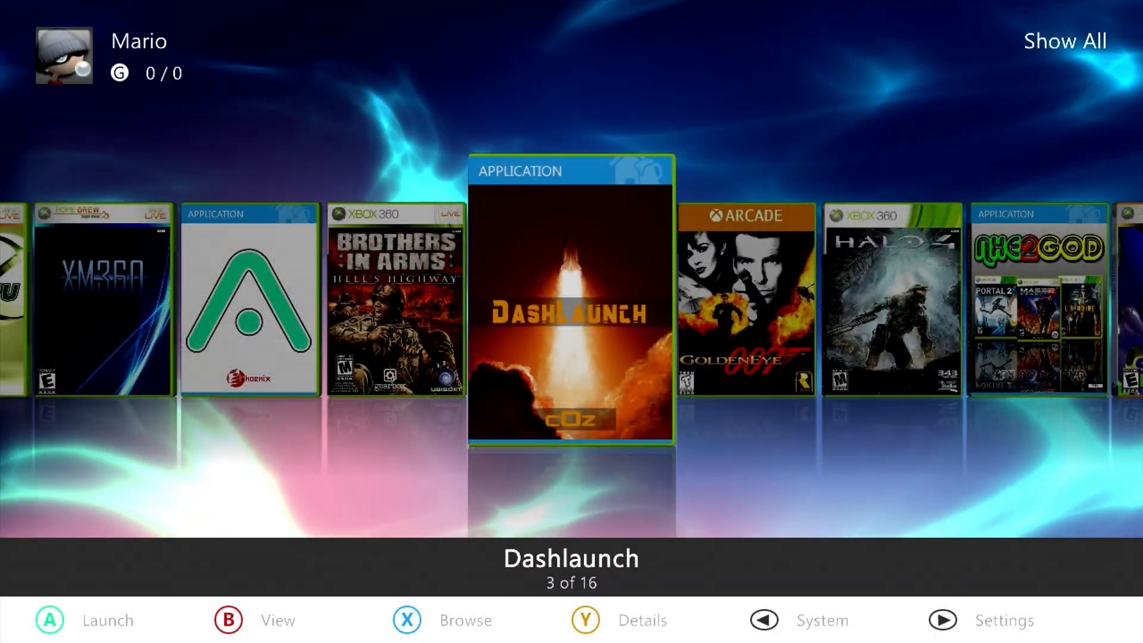
# Step: Launch Dashlaunch and review the autoswap option in the Behavior settings, then collapse that group
pyautogui.press('Return')
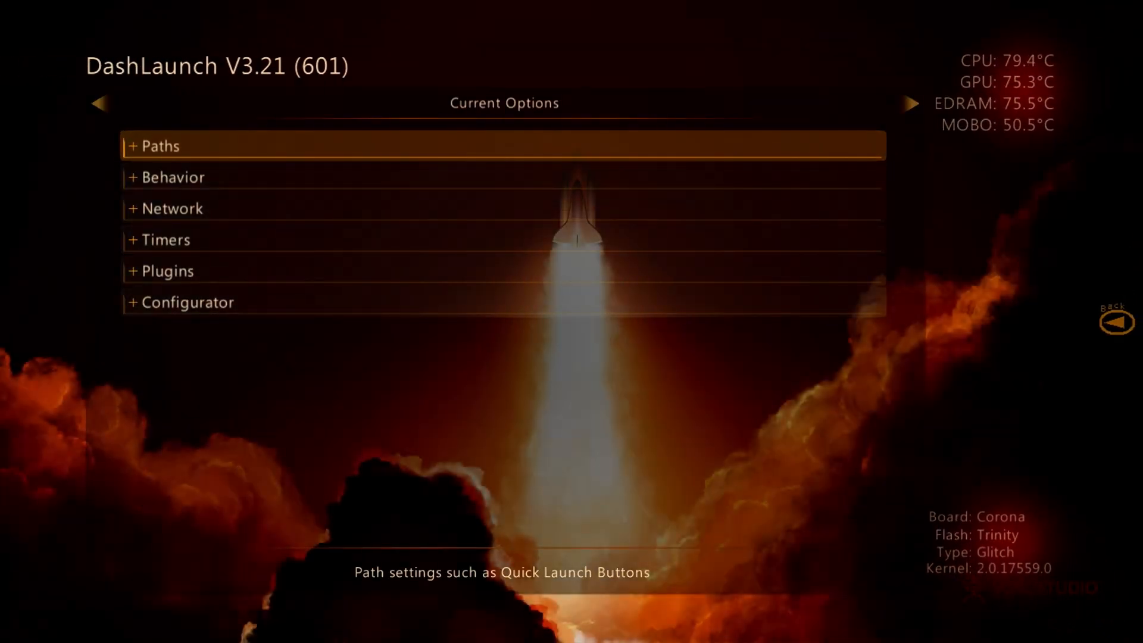
pyautogui.press('Down')
pyautogui.press('Return')
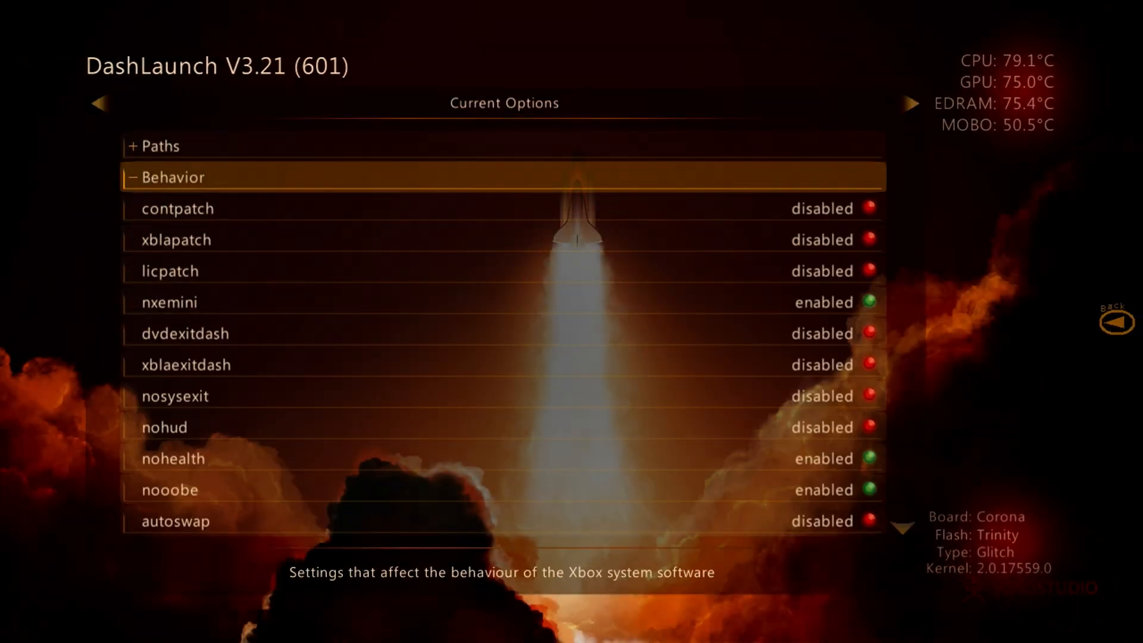
pyautogui.press('pagedown')
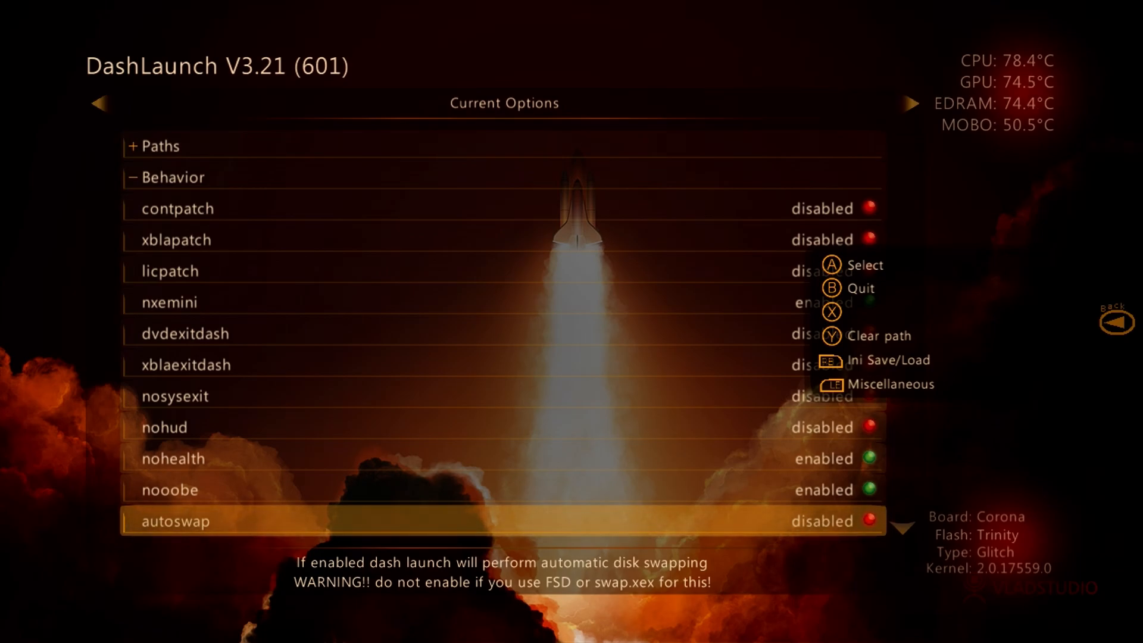
pyautogui.press('Down')
pyautogui.press('Down')
pyautogui.press('Return')
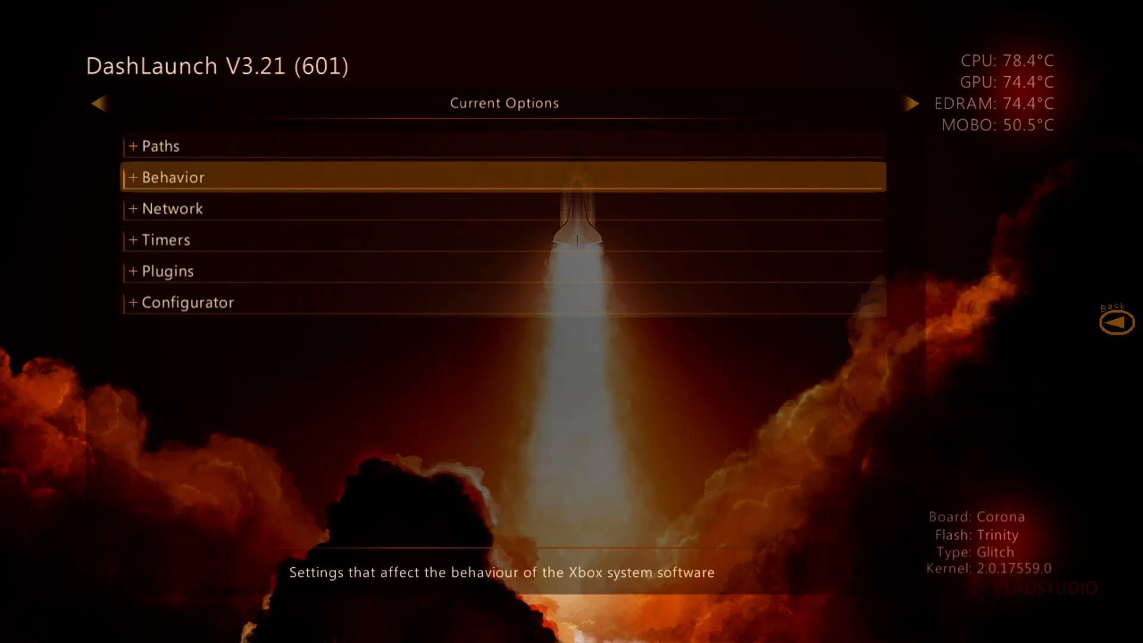
# Step: Review the plugin1 to plugin5 path entries in the Plugins settings and collapse the group again
pyautogui.press('Up')
pyautogui.press('Up')
pyautogui.press('Up')
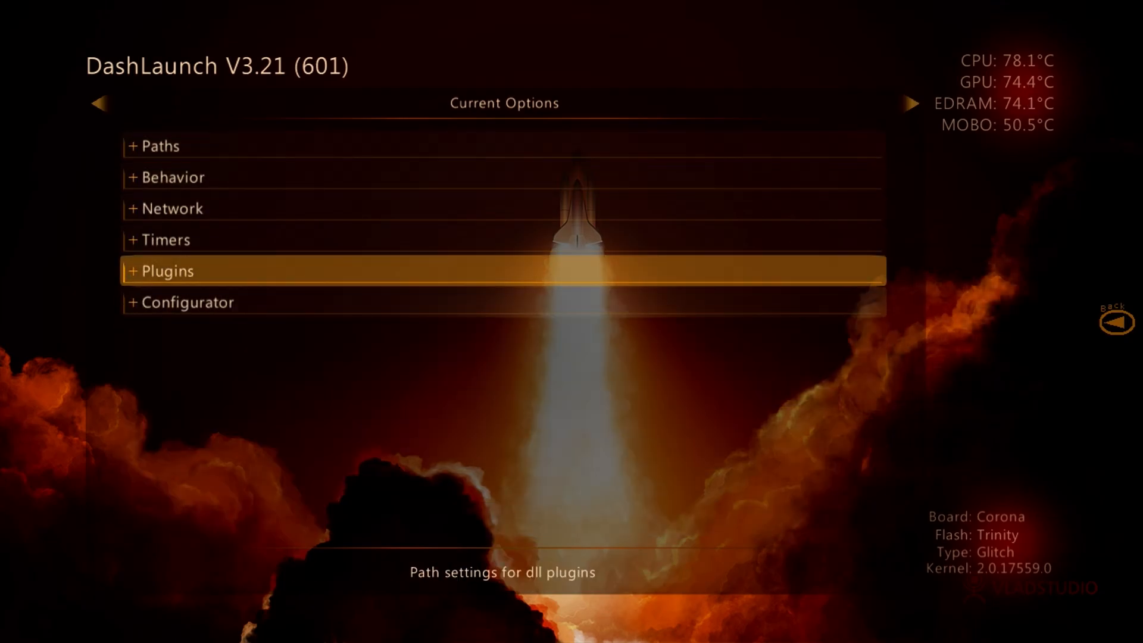
pyautogui.press('Return')
pyautogui.press('Down')
pyautogui.press('Down')
pyautogui.press('Down')
pyautogui.press('Down')
pyautogui.press('Down')
pyautogui.press('Up')
pyautogui.press('Up')
pyautogui.press('Up')
pyautogui.press('Up')
pyautogui.press('Up')
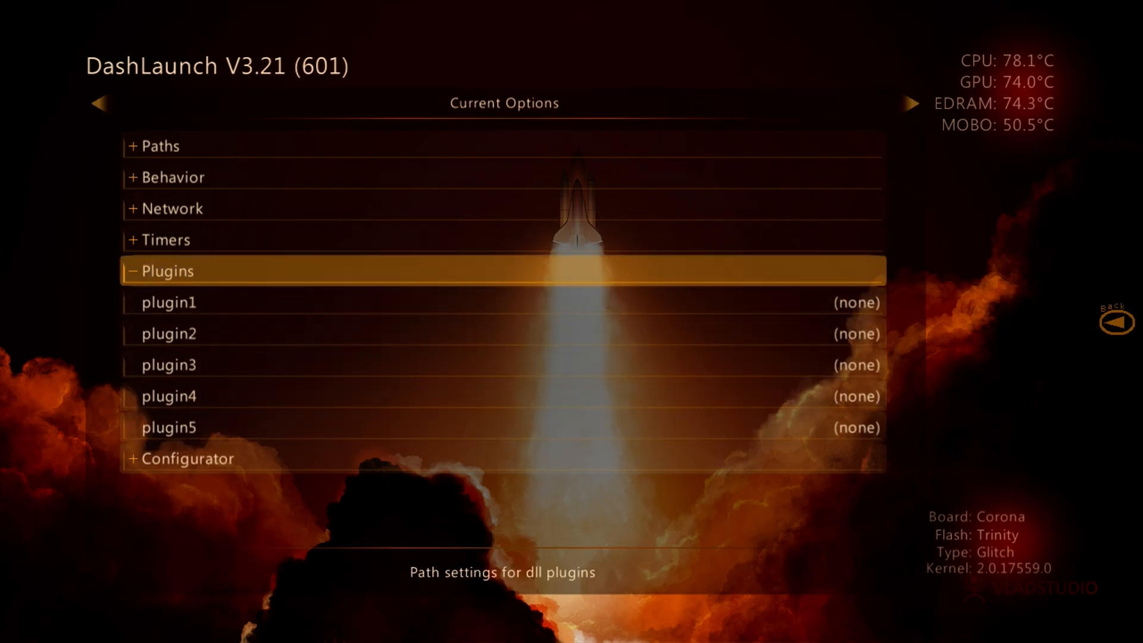
pyautogui.press('Return')
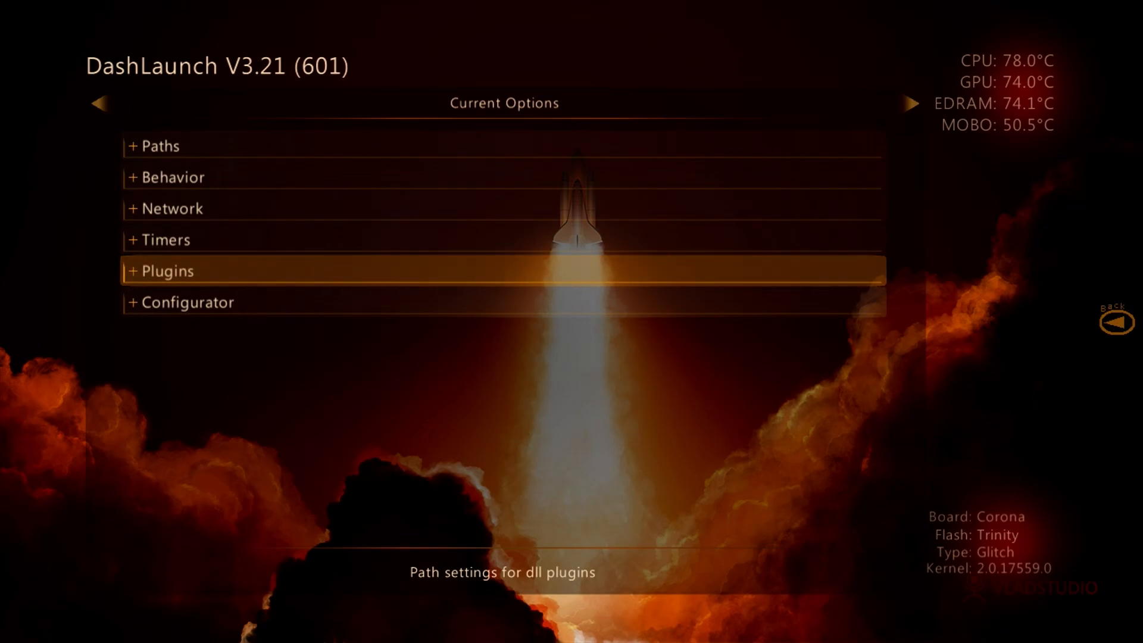
# Step: Enable the autoswap option in the Behavior settings
pyautogui.press('Up')
pyautogui.press('Up')
pyautogui.press('Up')
pyautogui.press('Return')
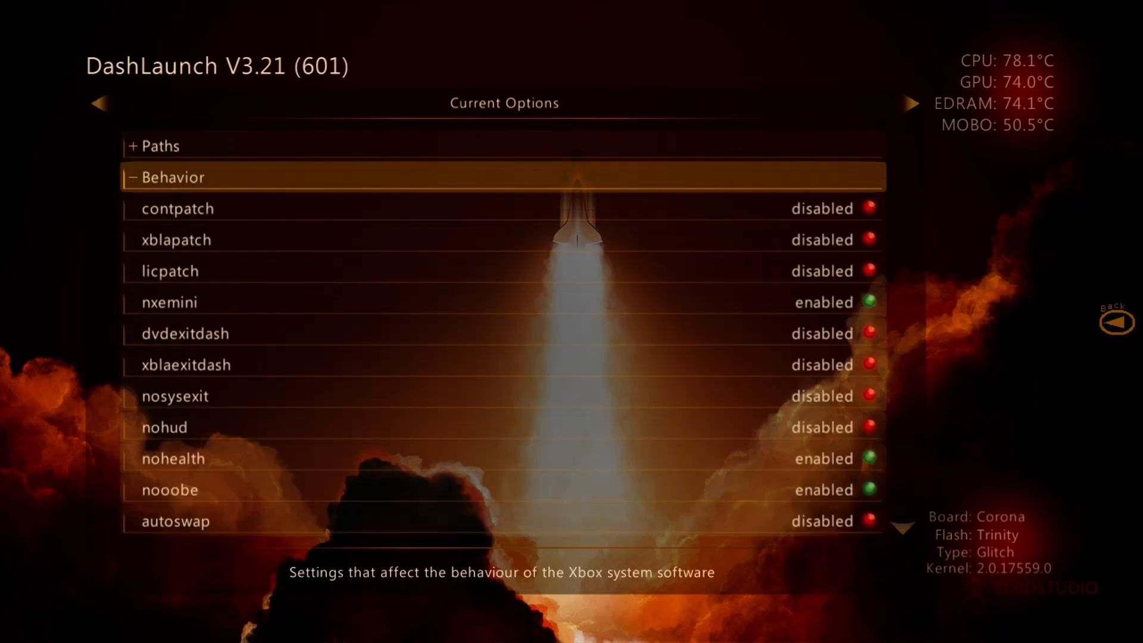
pyautogui.press('pagedown')
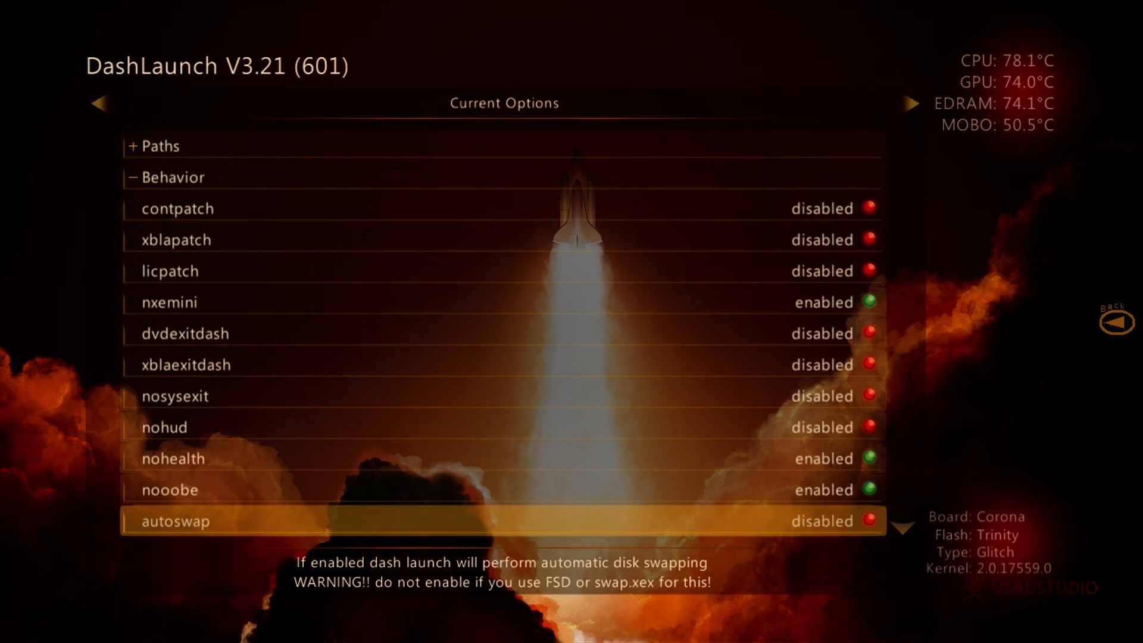
pyautogui.press('BackSpace')
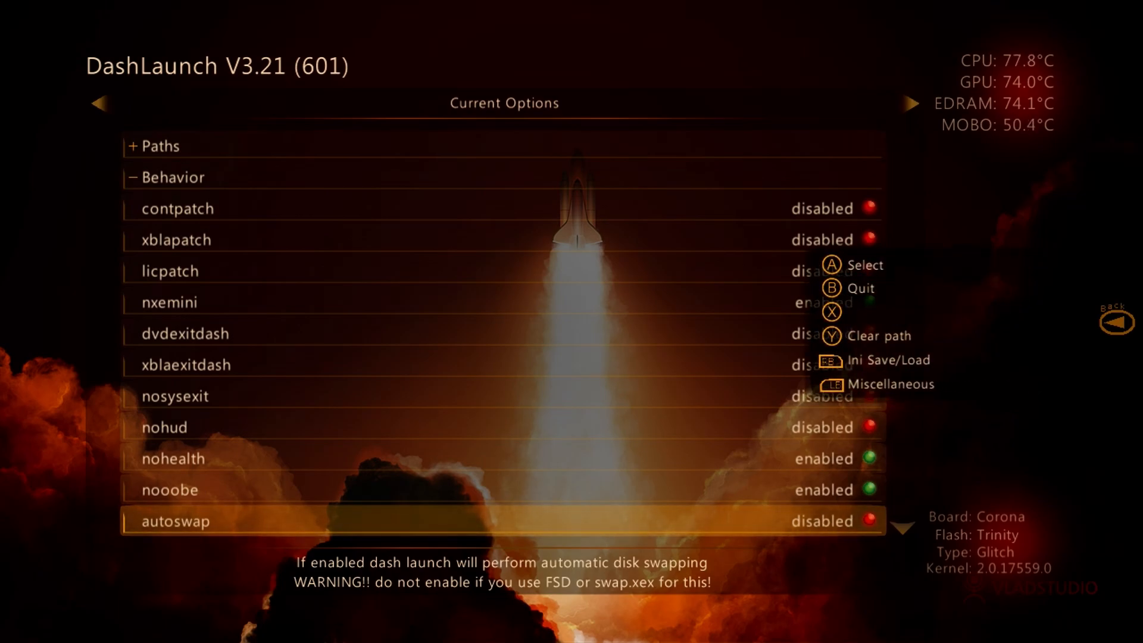
pyautogui.press('Return')
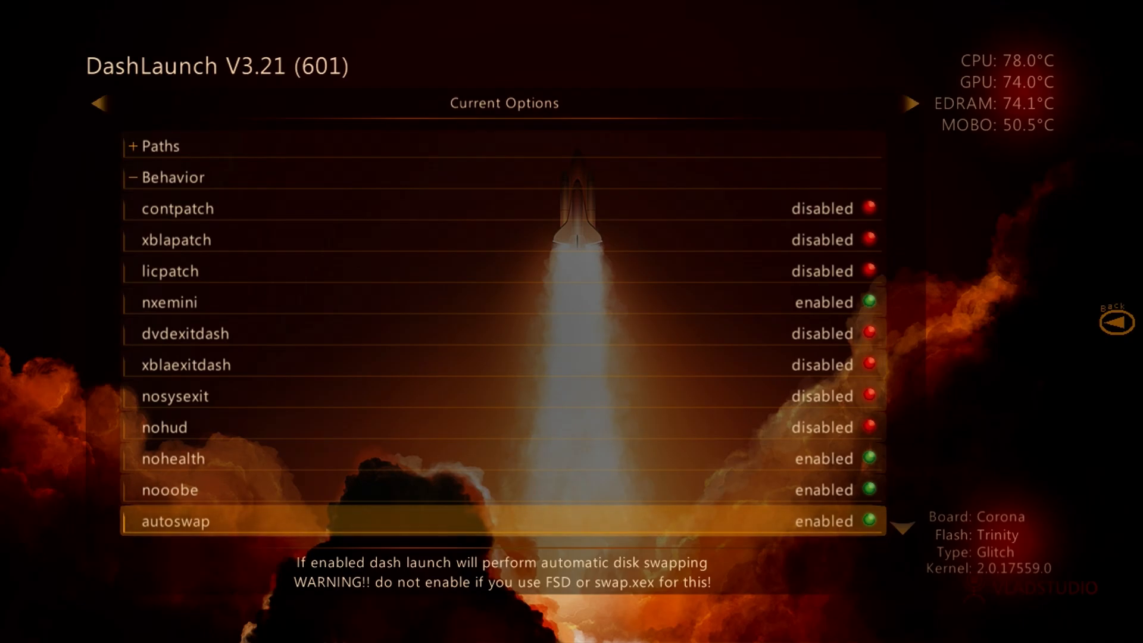
# Step: Save the Dashlaunch settings to launch.ini on the Hdd device
pyautogui.press('Right')
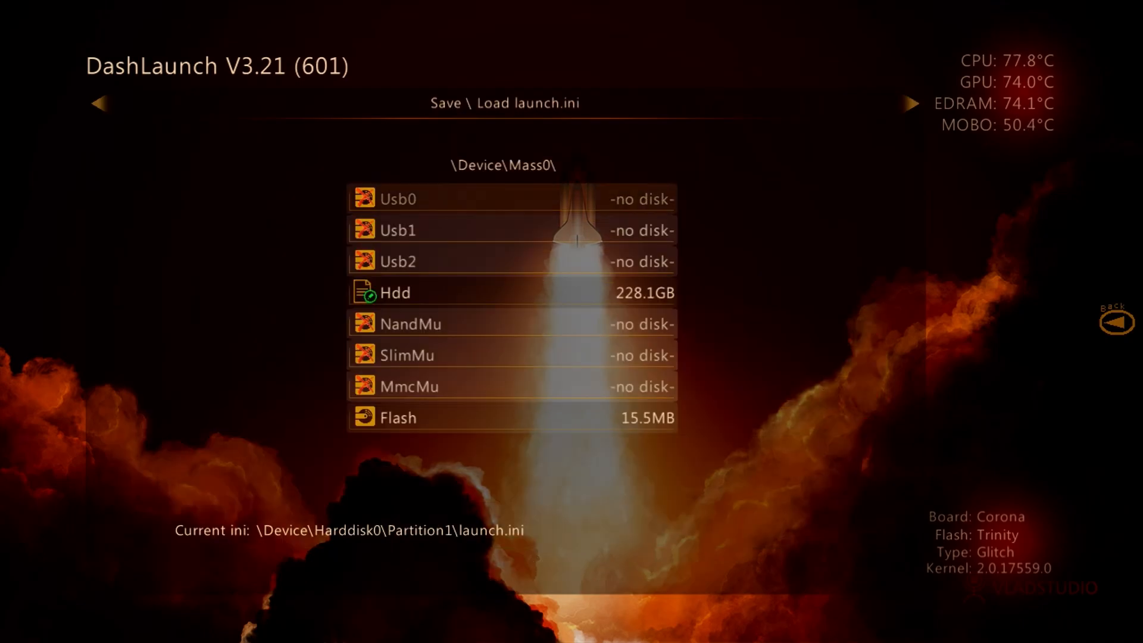
pyautogui.press('Down')
pyautogui.press('Down')
pyautogui.press('Down')
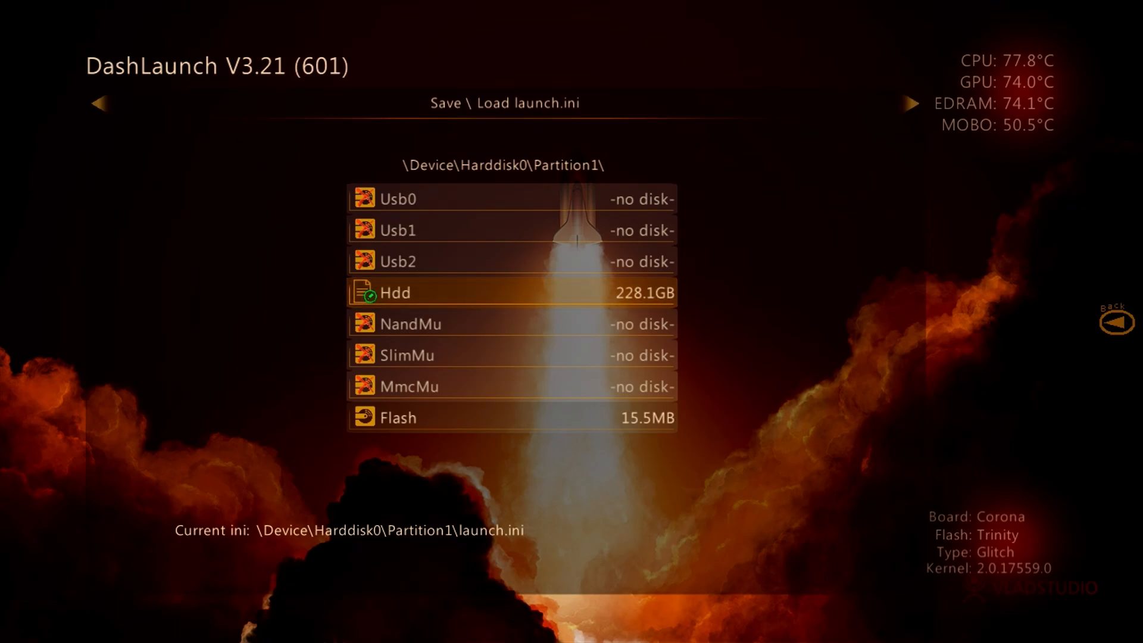
pyautogui.press('Return')
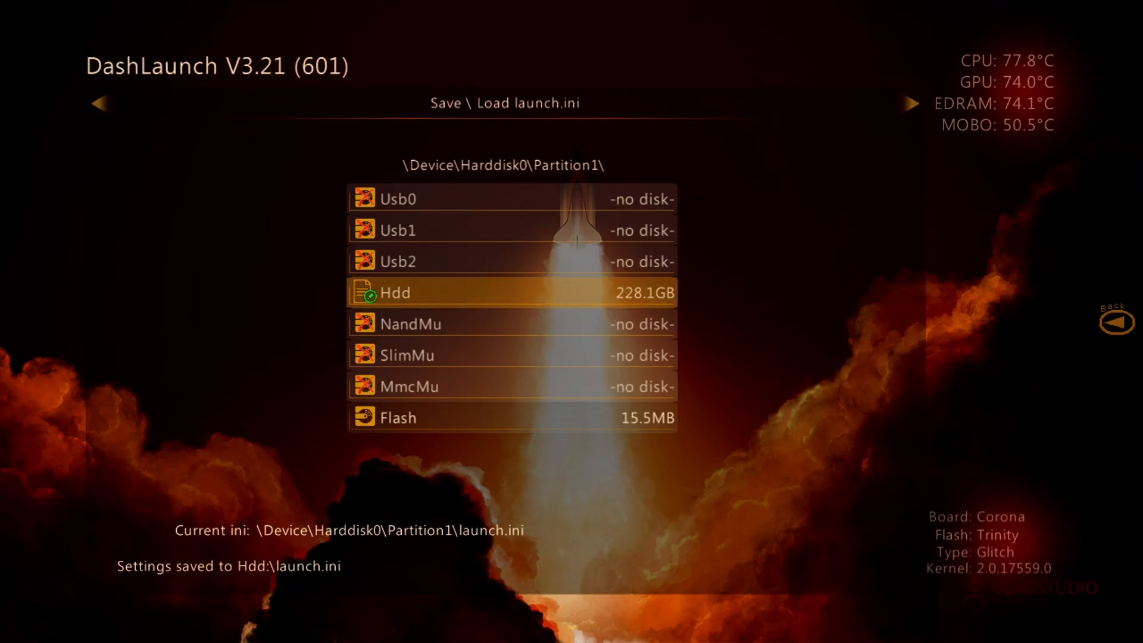
# Step: Quit DashLaunch through its Miscellaneous options to return to Aurora
pyautogui.press('Right')
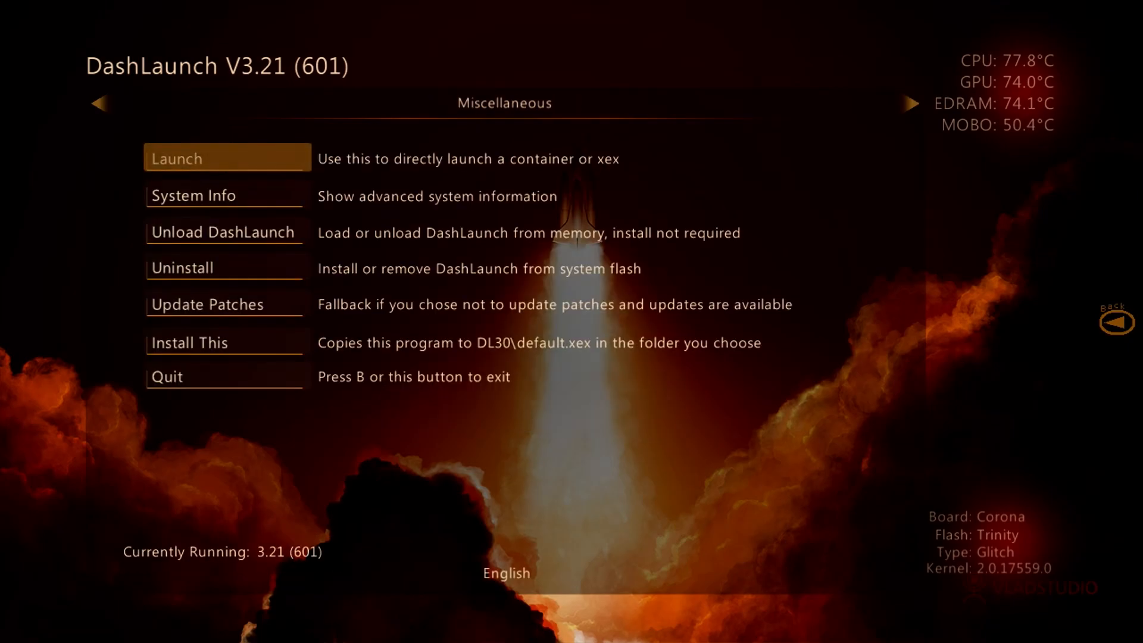
pyautogui.press('Down')
pyautogui.press('Down')
pyautogui.press('Down')
pyautogui.press('Down')
pyautogui.press('Down')
pyautogui.press('Down')
pyautogui.press('Return')
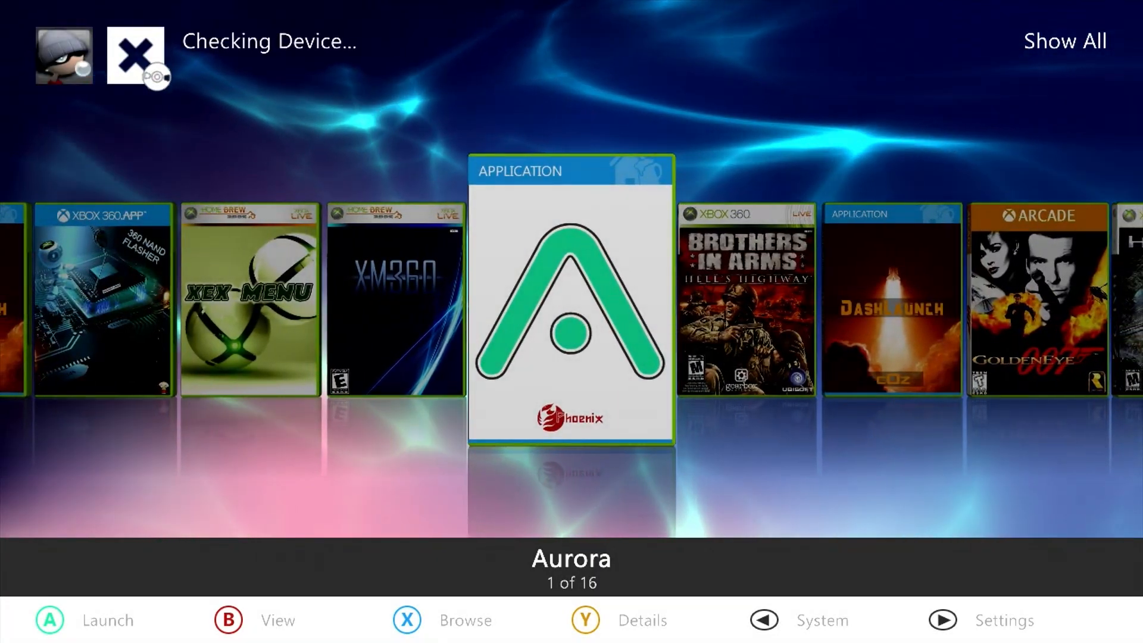
# Step: Browse the Aurora game library to The Witcher 2
pyautogui.press('Right')
pyautogui.press('Right')
pyautogui.press('Left')
pyautogui.press('Left')
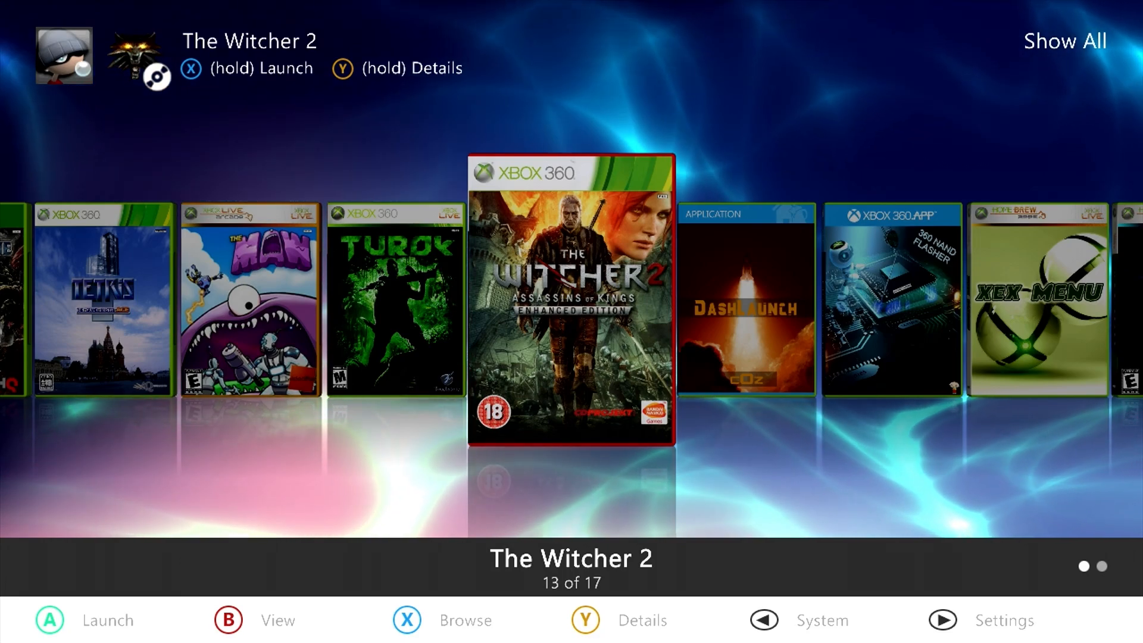
# Step: Open the File Manager from the System tools and browse to the Dvd drive
pyautogui.press('BackSpace')
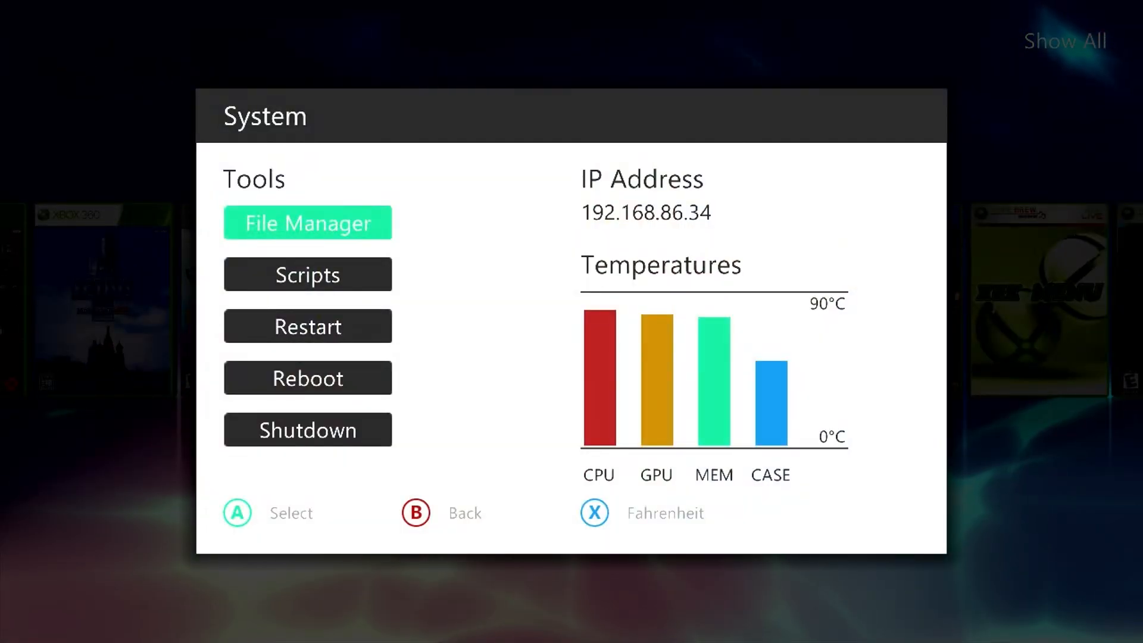
pyautogui.press('Return')
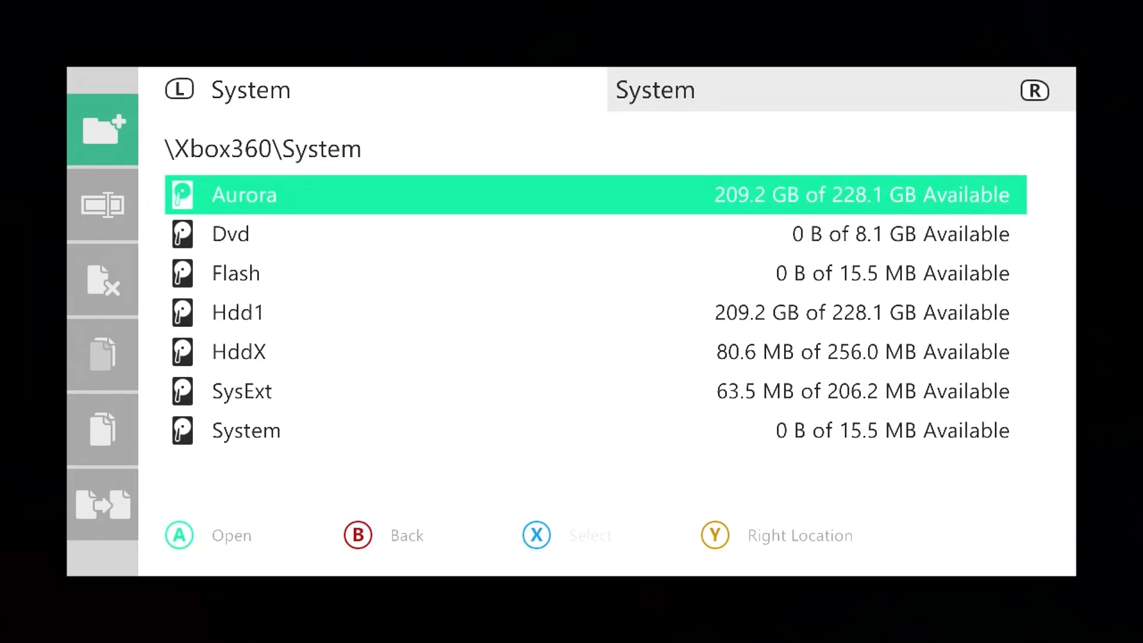
pyautogui.press('Down')
pyautogui.press('Return')
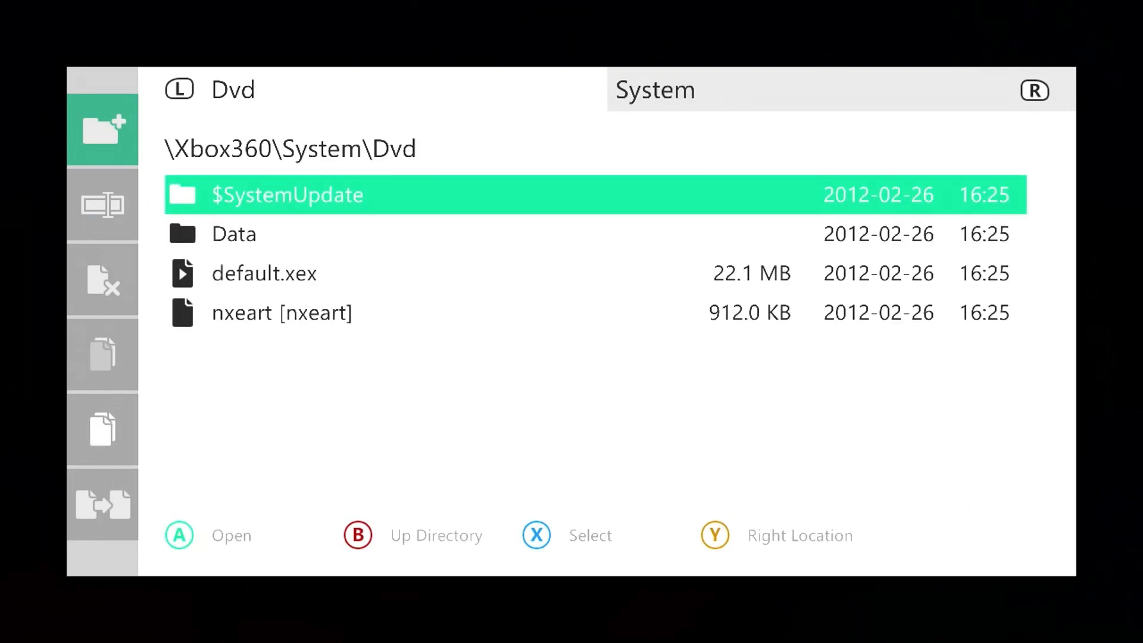
# Step: Select the Data folder, default.xex and nxeart on the Dvd drive and copy them
pyautogui.press('Down')
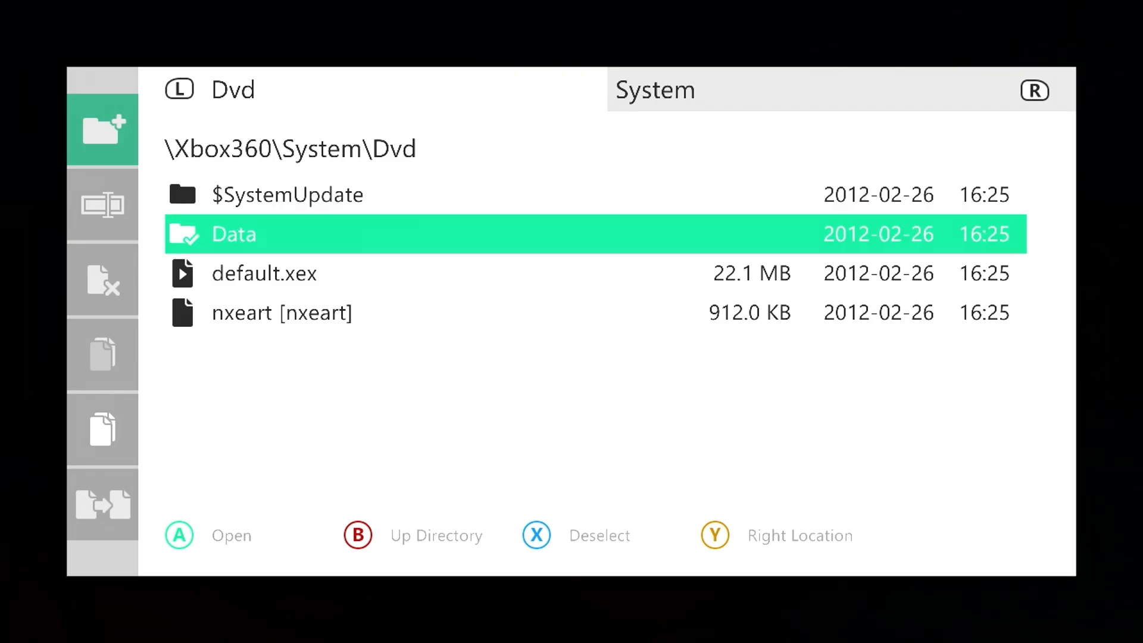
pyautogui.press('Down')
pyautogui.press('Down')
pyautogui.press('Up')
pyautogui.press('Up')
pyautogui.press('Down')
pyautogui.press('Down')
pyautogui.press('Up')
pyautogui.press('Up')
pyautogui.press('Left')
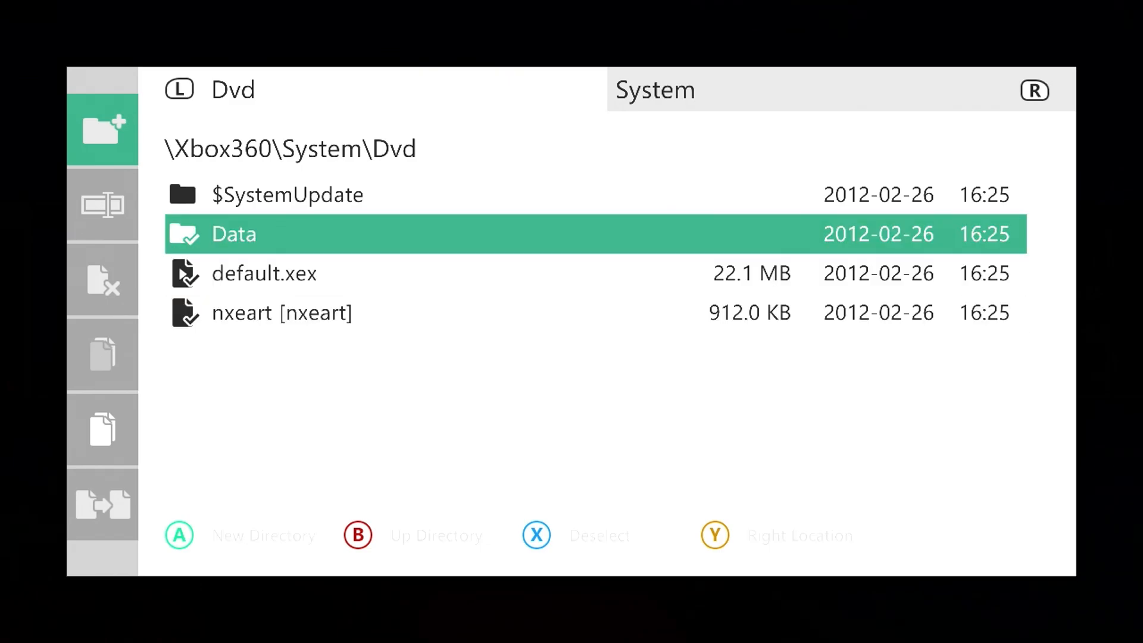
pyautogui.press('Down')
pyautogui.press('Down')
pyautogui.press('Down')
pyautogui.press('Down')
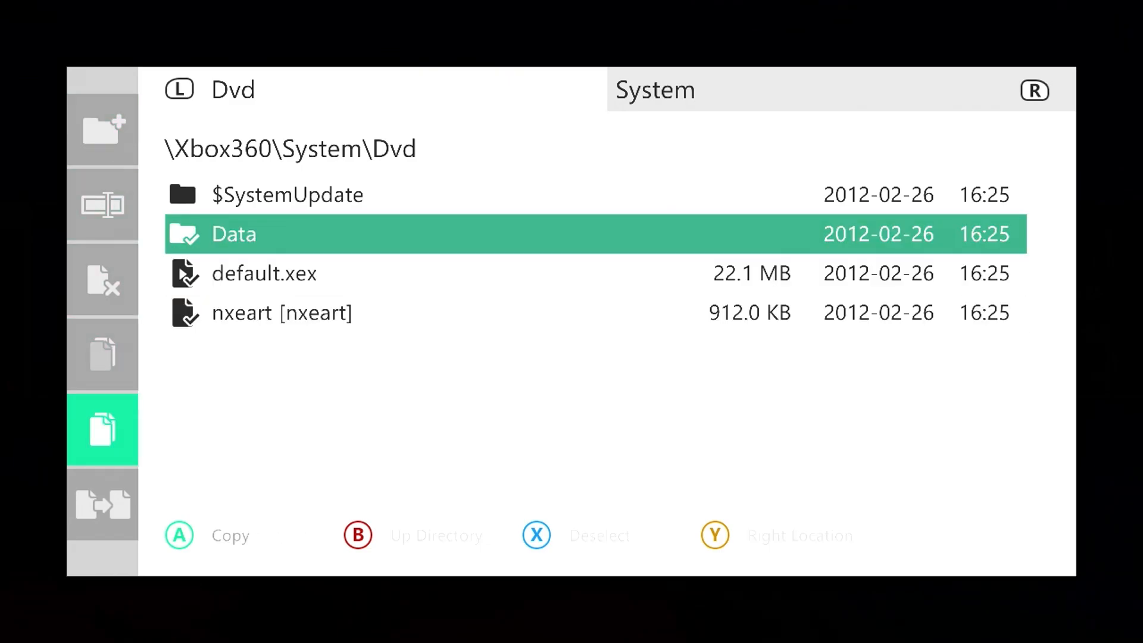
pyautogui.press('Return')
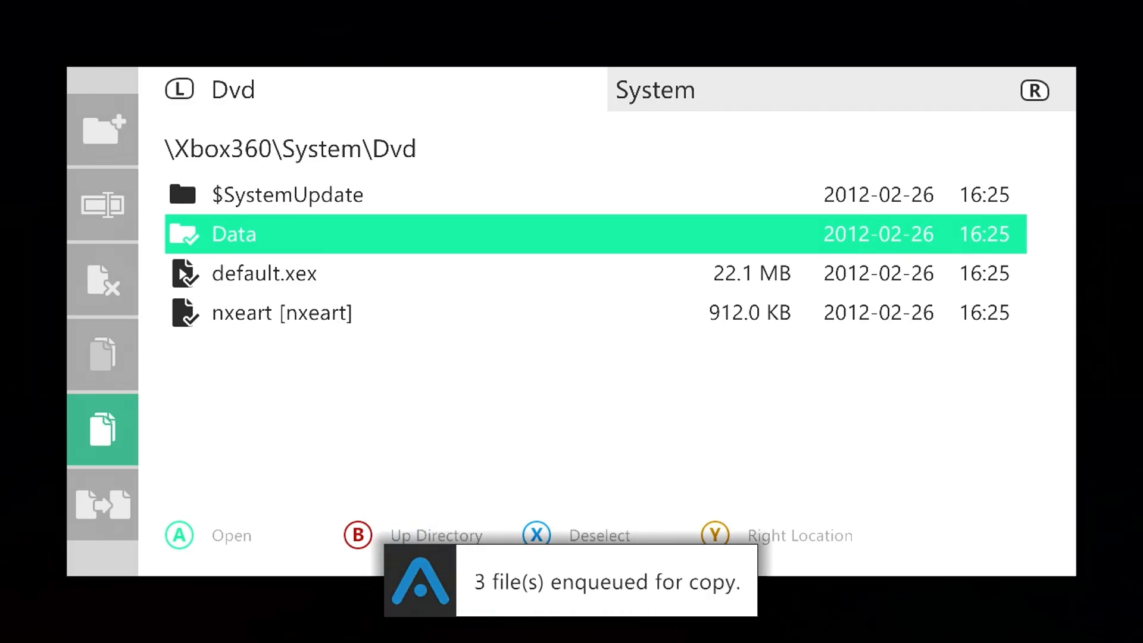
# Step: Open the Games folder on Hdd1 in the second file location
pyautogui.press('Right')
pyautogui.press('Down')
pyautogui.press('Down')
pyautogui.press('Down')
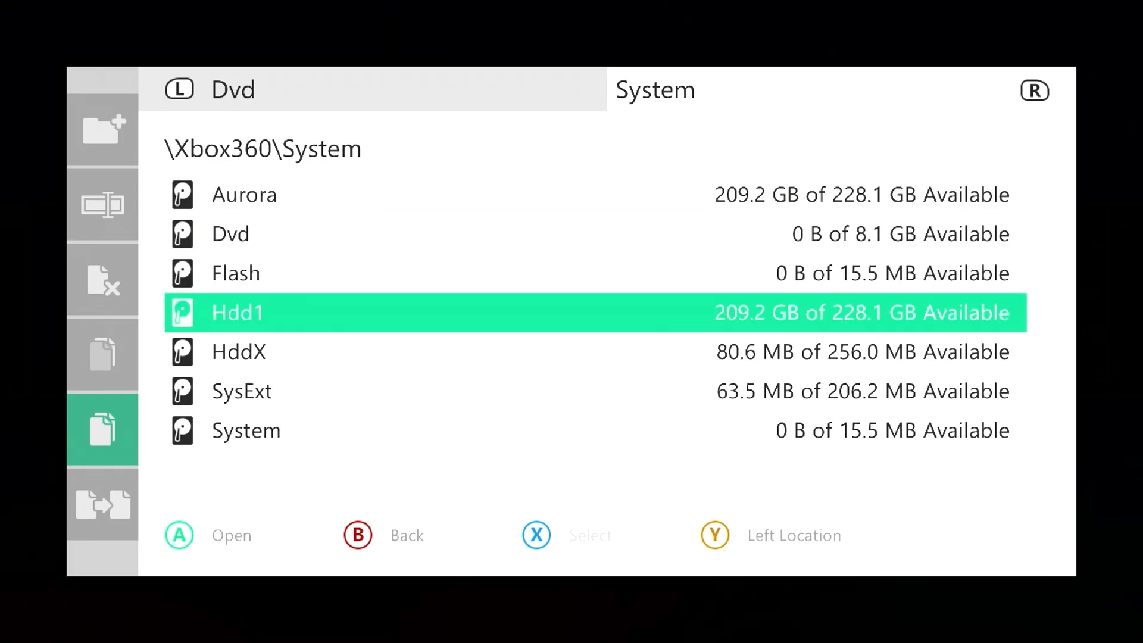
pyautogui.press('Return')
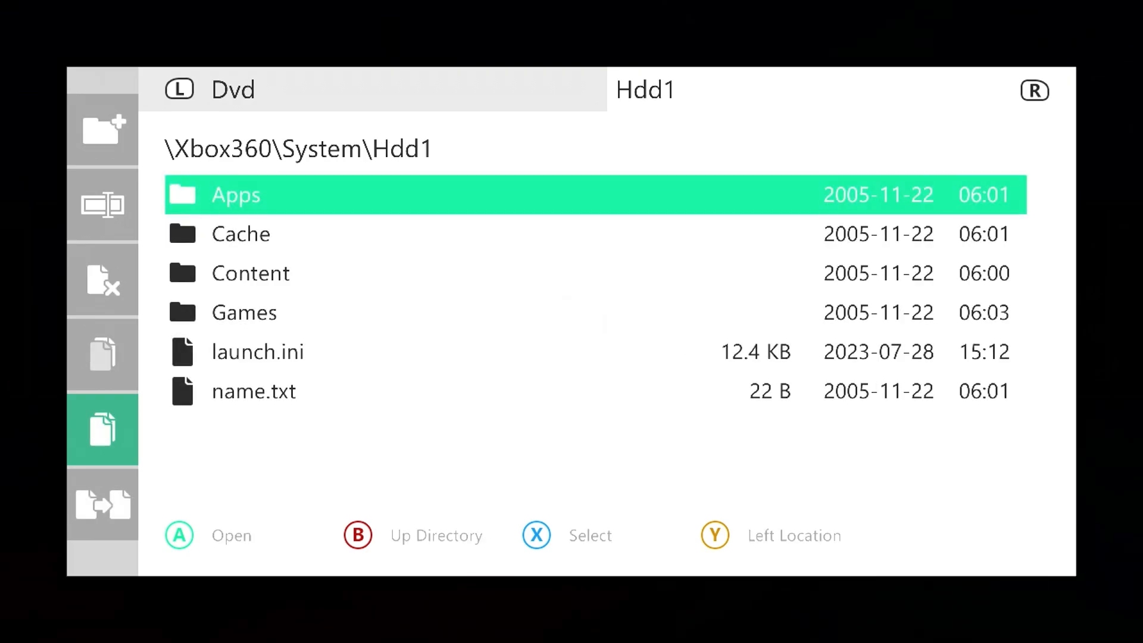
pyautogui.press('Down')
pyautogui.press('Down')
pyautogui.press('Down')
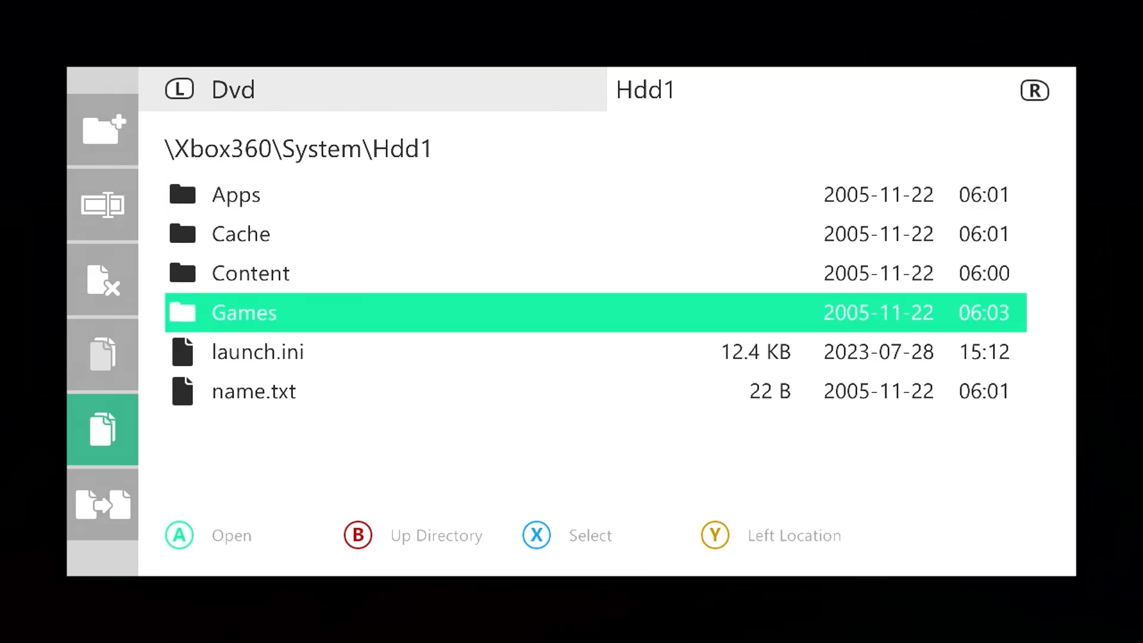
pyautogui.press('Return')
# Step: Create a new directory named The Witcher 2 in the Games folder
pyautogui.press('Left')
pyautogui.press('Up')
pyautogui.press('Up')
pyautogui.press('Up')
pyautogui.press('Up')
pyautogui.press('Return')
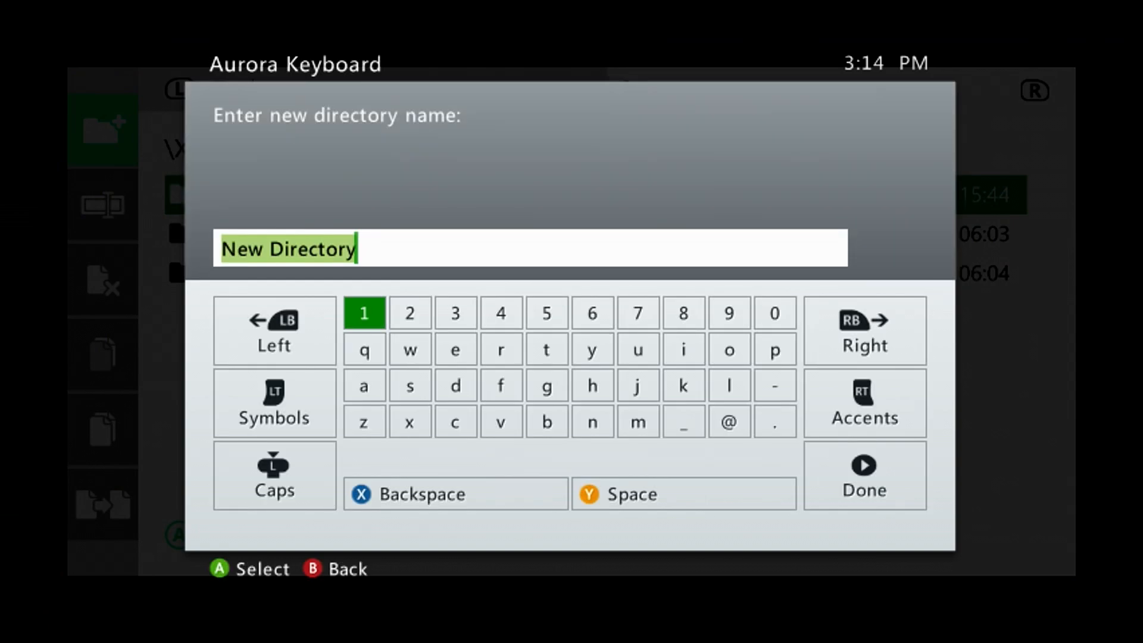
pyautogui.write('T')
pyautogui.press('Down')
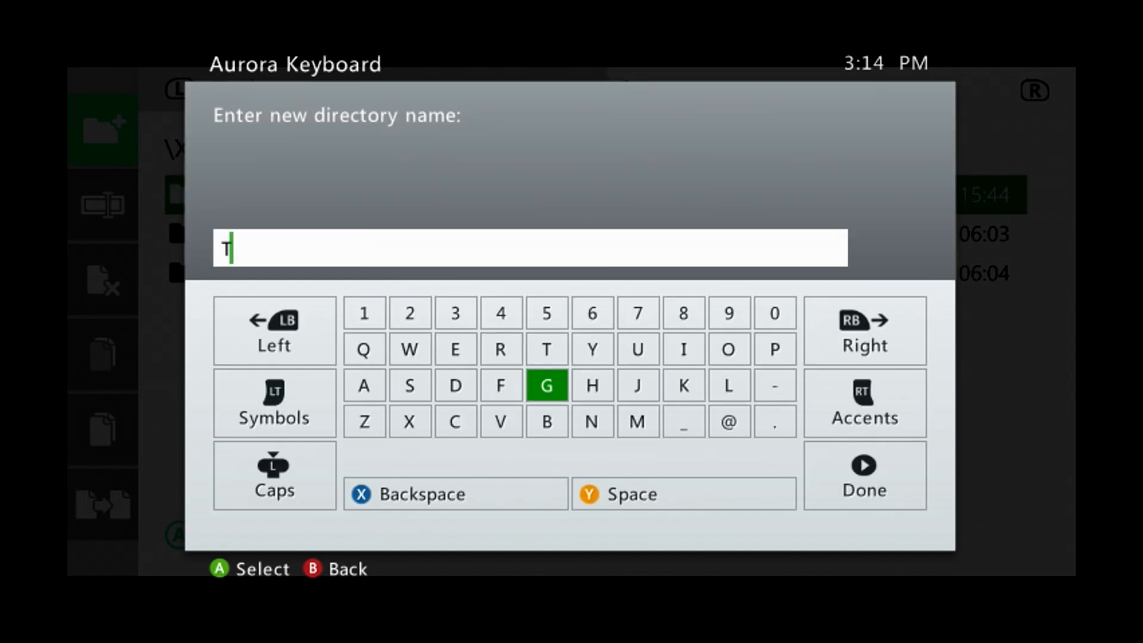
pyautogui.press('Right')
pyautogui.write('he')
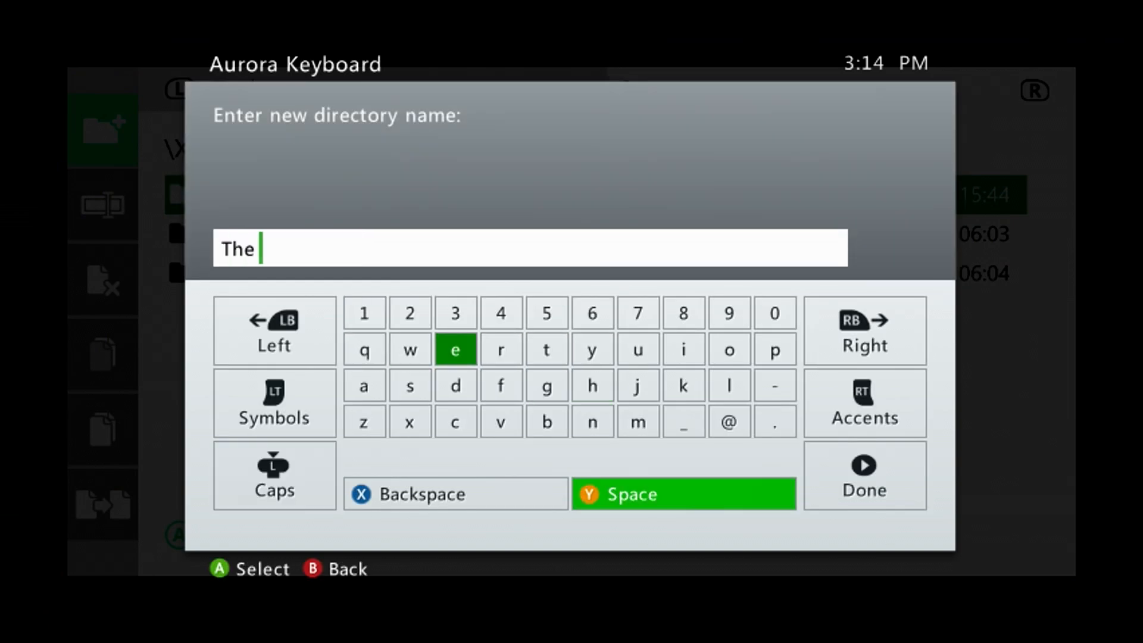
pyautogui.press('Right')
pyautogui.press('Right')
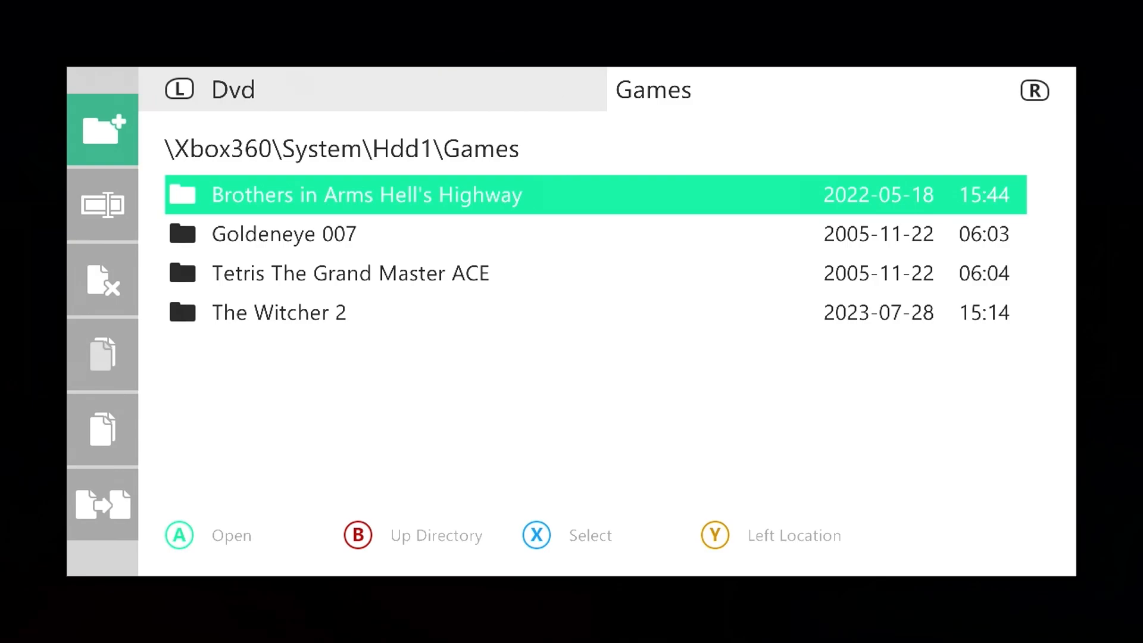
# Step: Open The Witcher 2 folder and create a directory named Disc 1 inside it
pyautogui.press('Up')
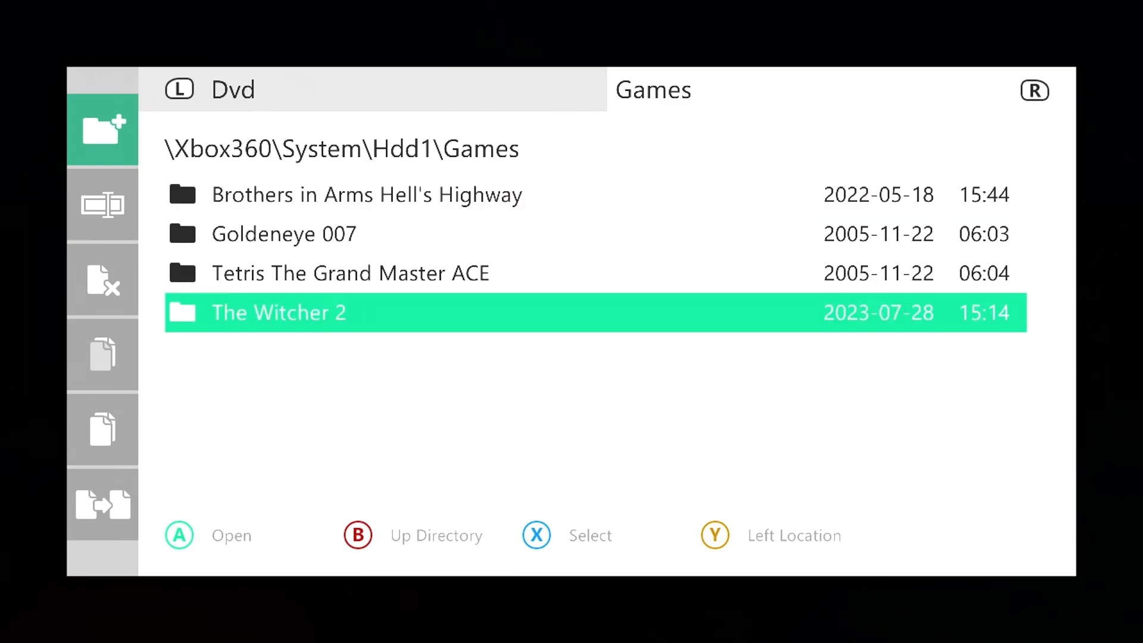
pyautogui.press('Return')
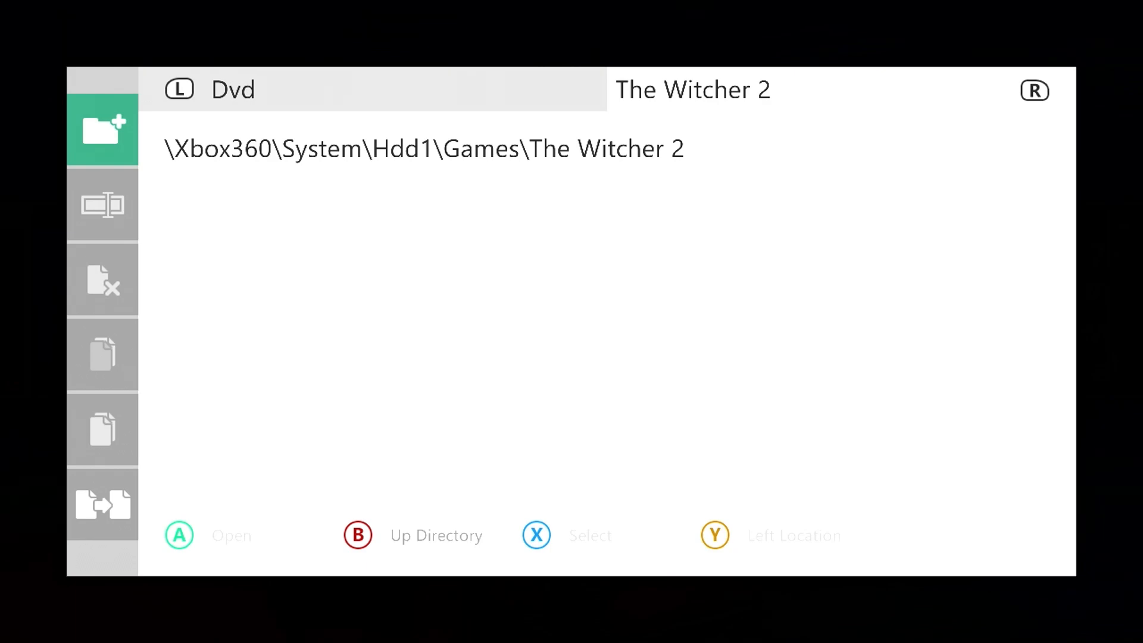
pyautogui.press('Left')
pyautogui.press('Return')
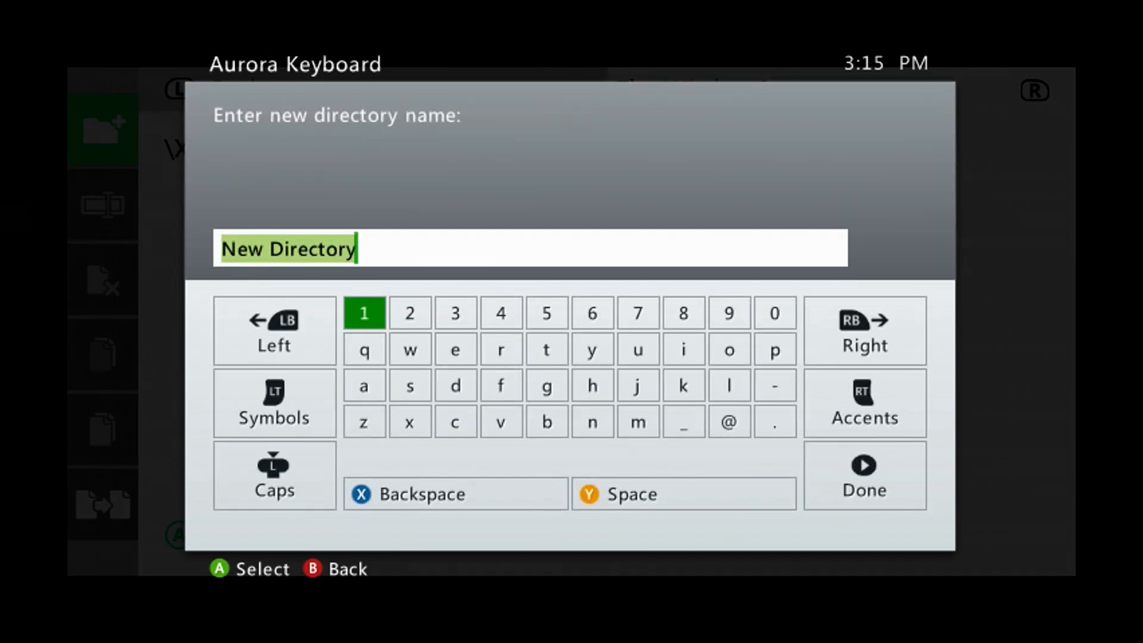
pyautogui.press('BackSpace')
pyautogui.press('Down')
pyautogui.press('capslock')
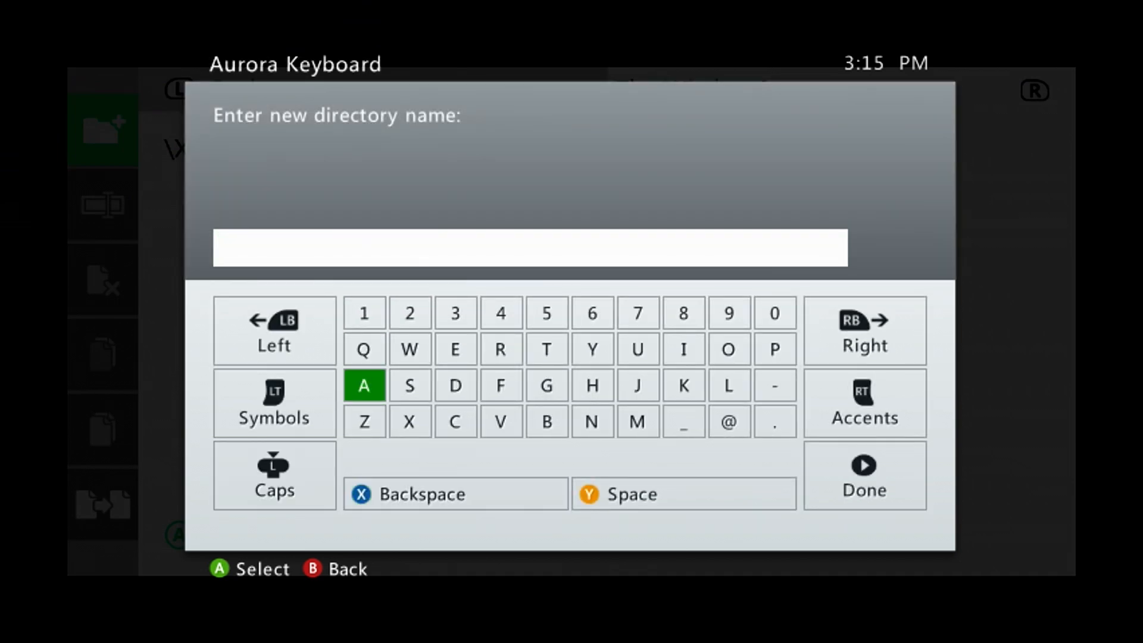
pyautogui.write('D')
pyautogui.press('Up')
pyautogui.press('Right')
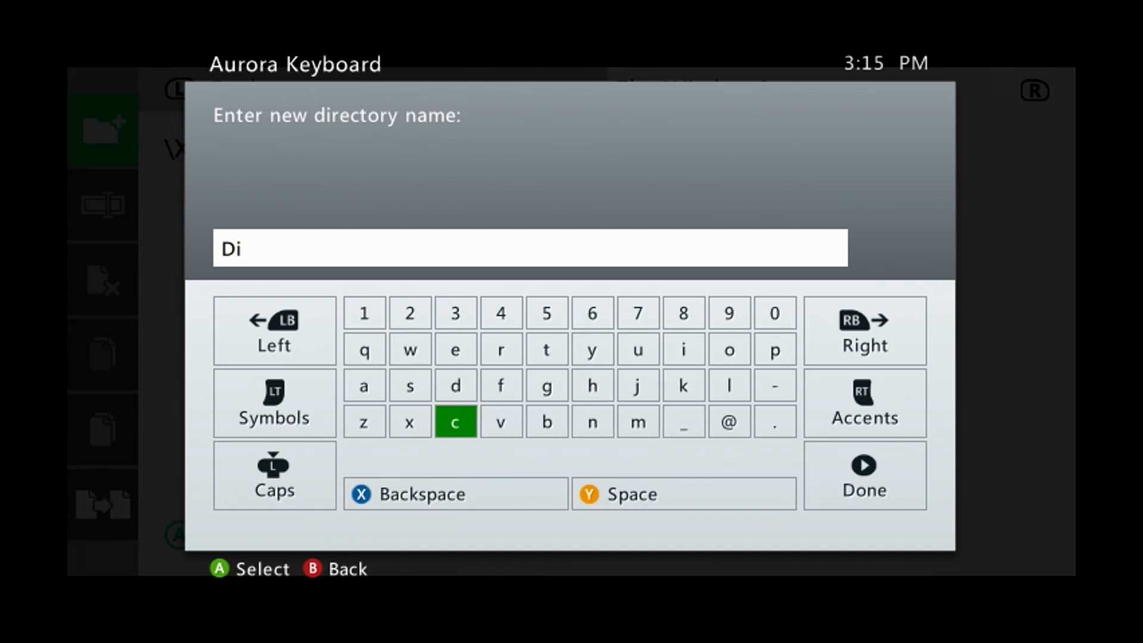
pyautogui.write('isc 1')
pyautogui.press('Return')
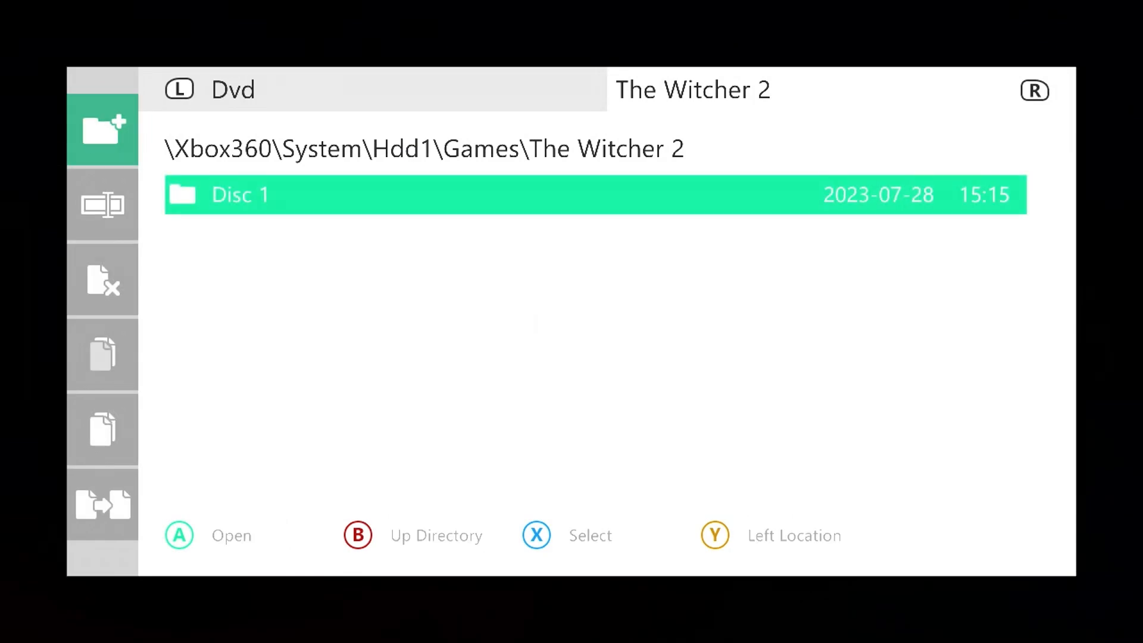
# Step: Paste the copied Dvd files into the Disc 1 folder
pyautogui.press('Return')
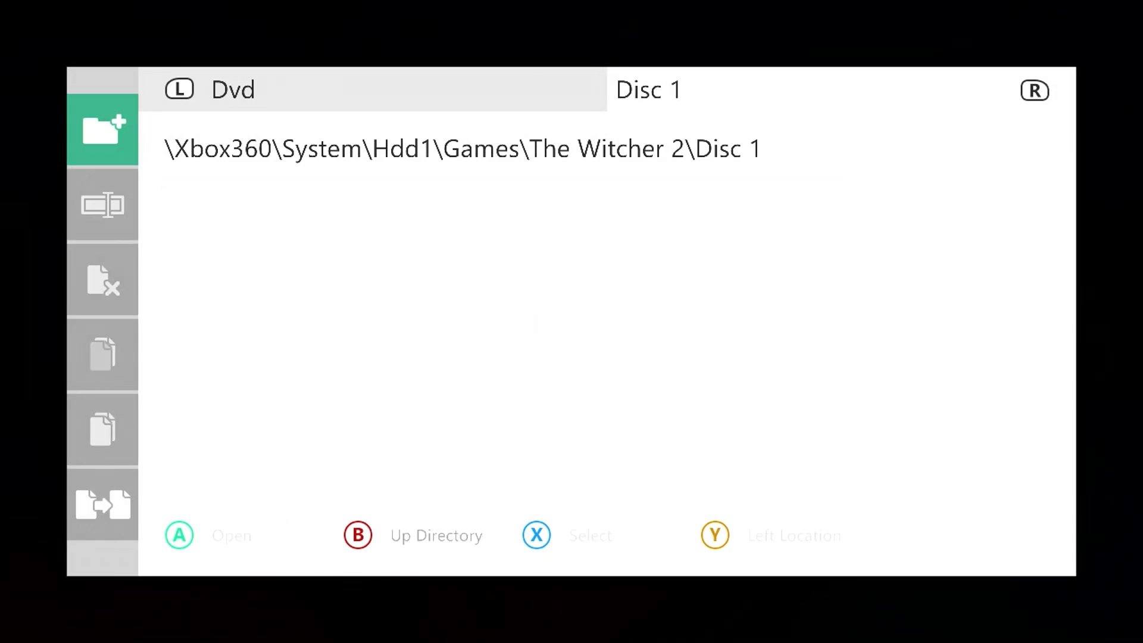
pyautogui.press('Left')
pyautogui.press('Down')
pyautogui.press('Down')
pyautogui.press('Down')
pyautogui.press('Down')
pyautogui.press('Return')
pyautogui.press('Right')
pyautogui.press('Return')
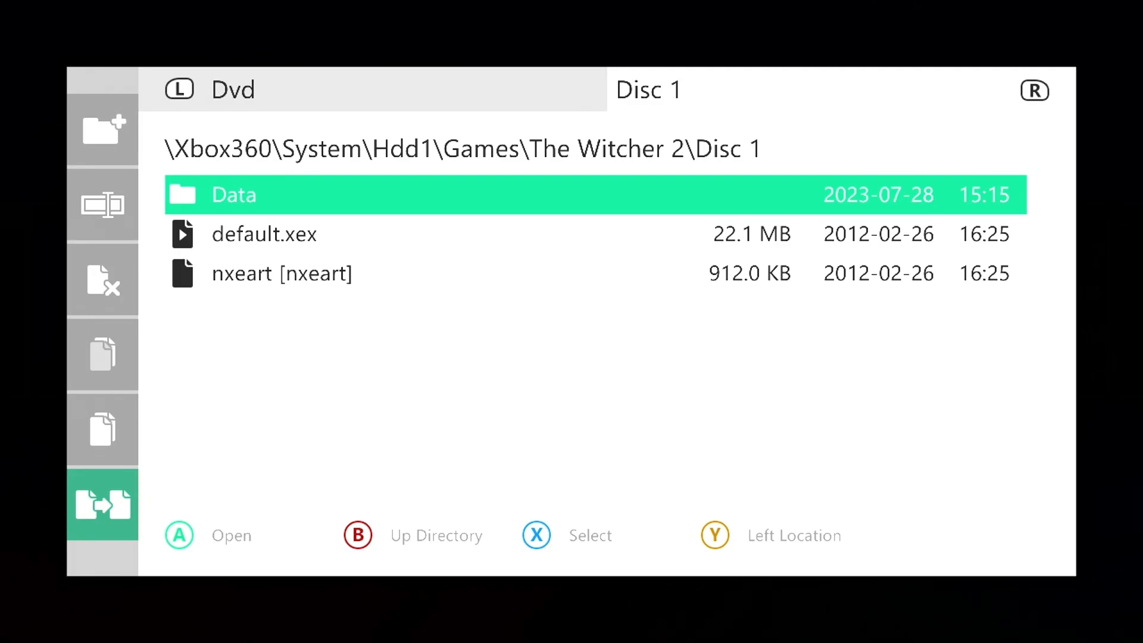
# Step: Go back up to The Witcher 2 folder and create a directory named Disc 2 beside Disc 1
pyautogui.press('BackSpace')
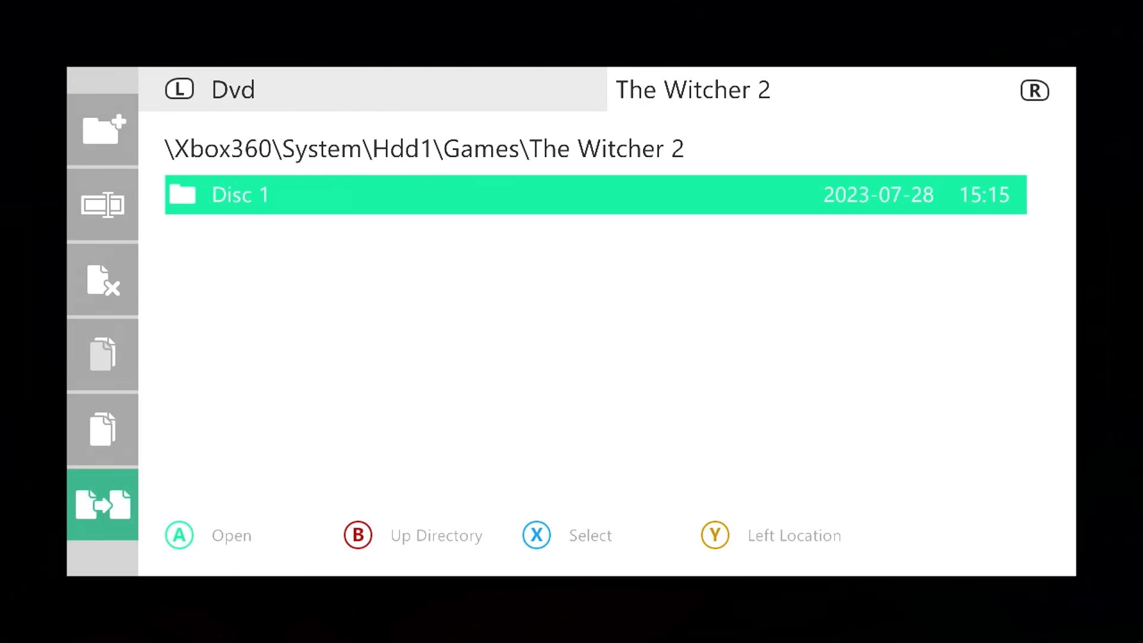
pyautogui.press('BackSpace')
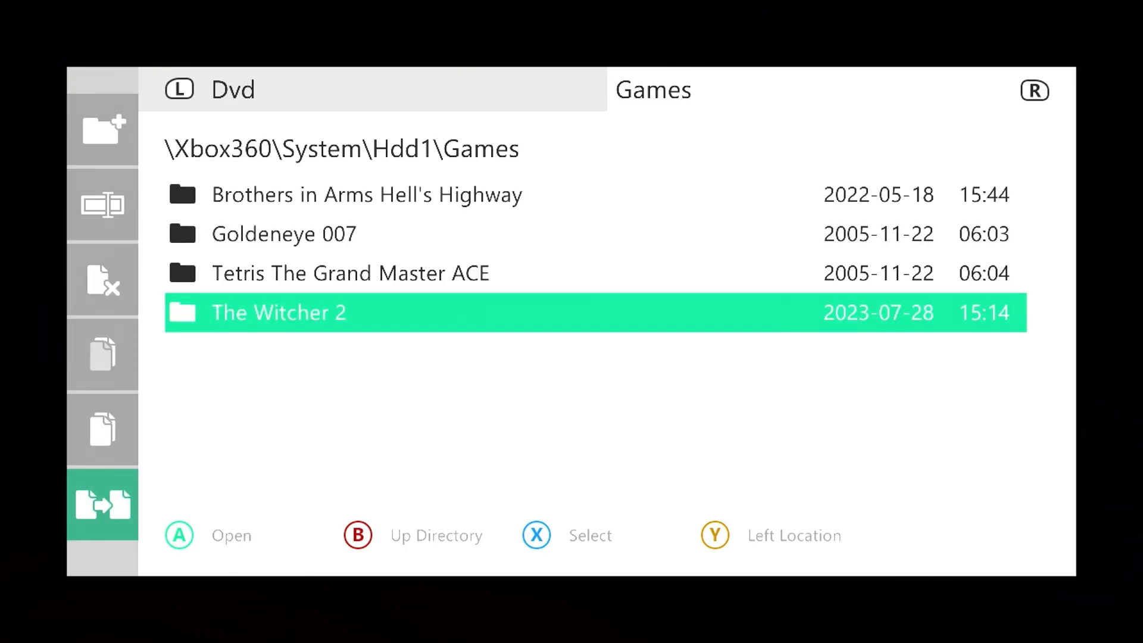
pyautogui.press('Return')
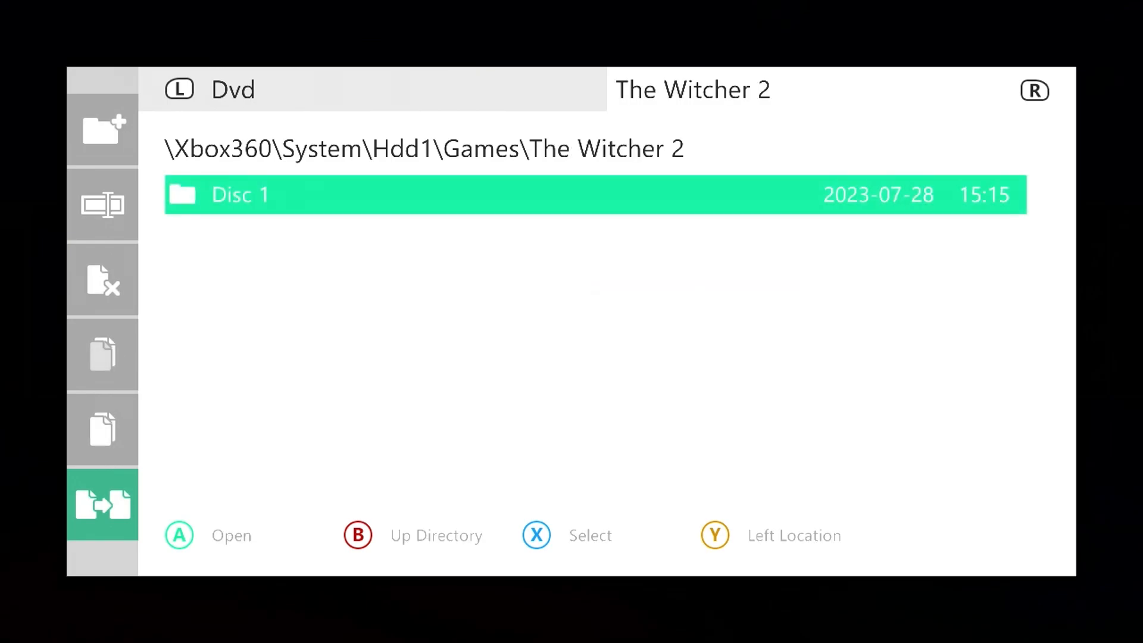
pyautogui.press('Left')
pyautogui.press('Up')
pyautogui.press('Up')
pyautogui.press('Up')
pyautogui.press('Up')
pyautogui.press('Up')
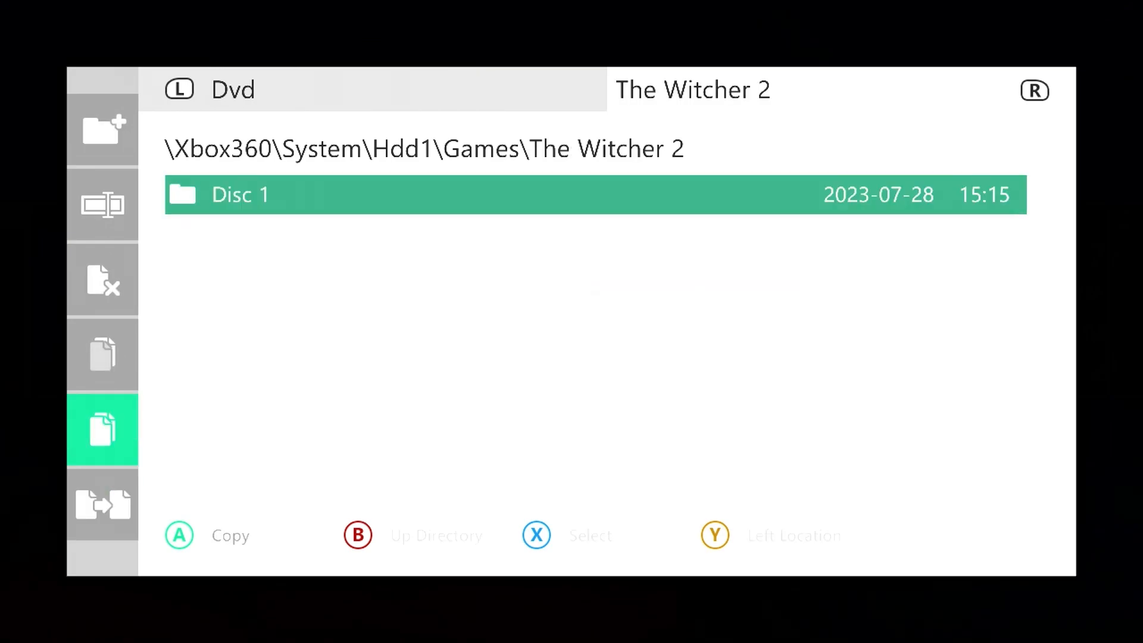
pyautogui.press('Return')
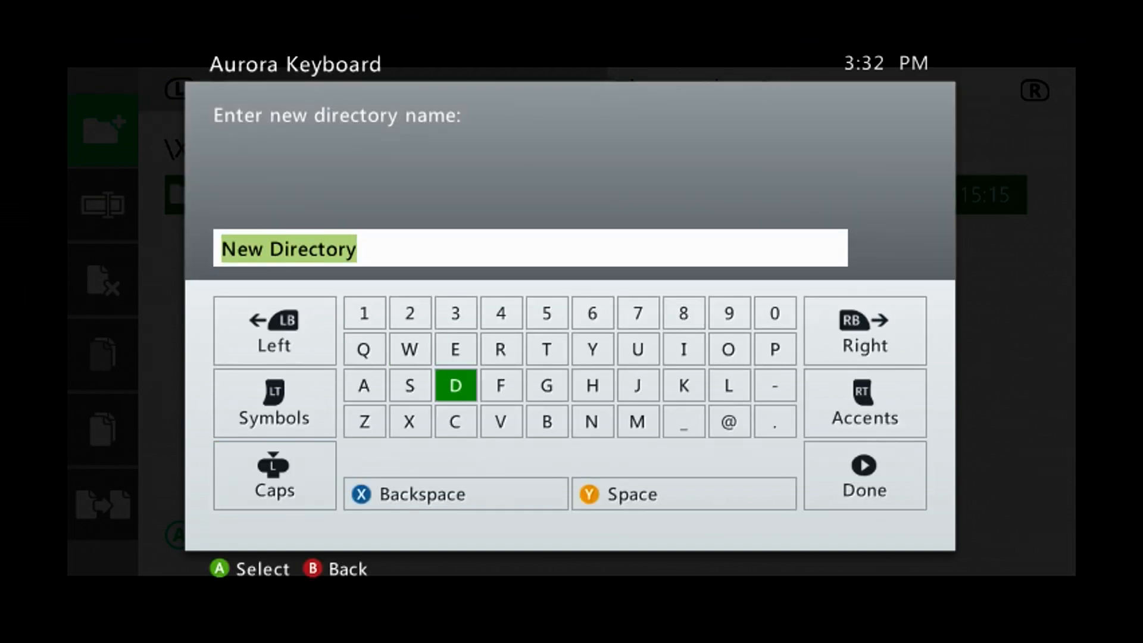
pyautogui.press('capslock')
pyautogui.press('Right')
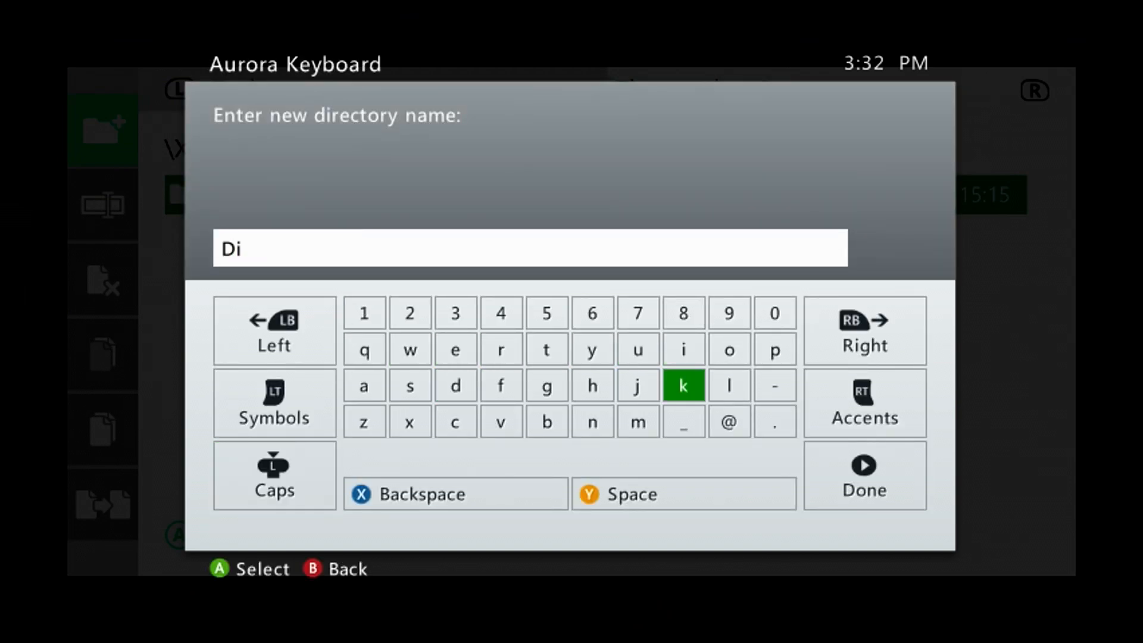
pyautogui.press('Left')
pyautogui.press('Left')
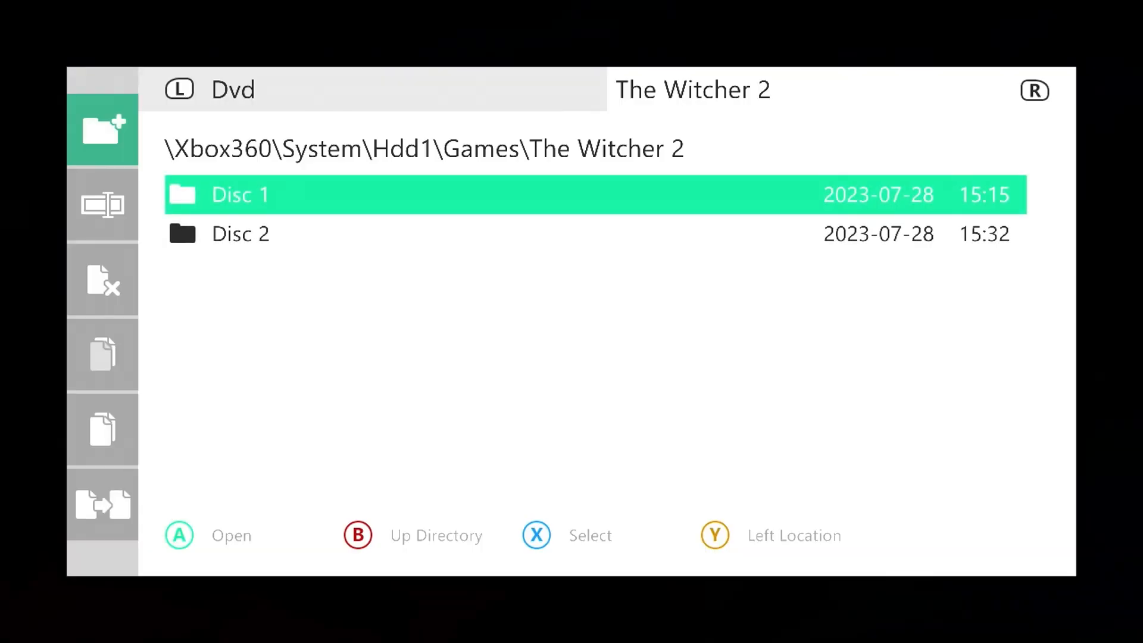
# Step: Open the Disc 2 folder, look over the Dvd files in the other location, and return to The Witcher 2 folder
pyautogui.press('Down')
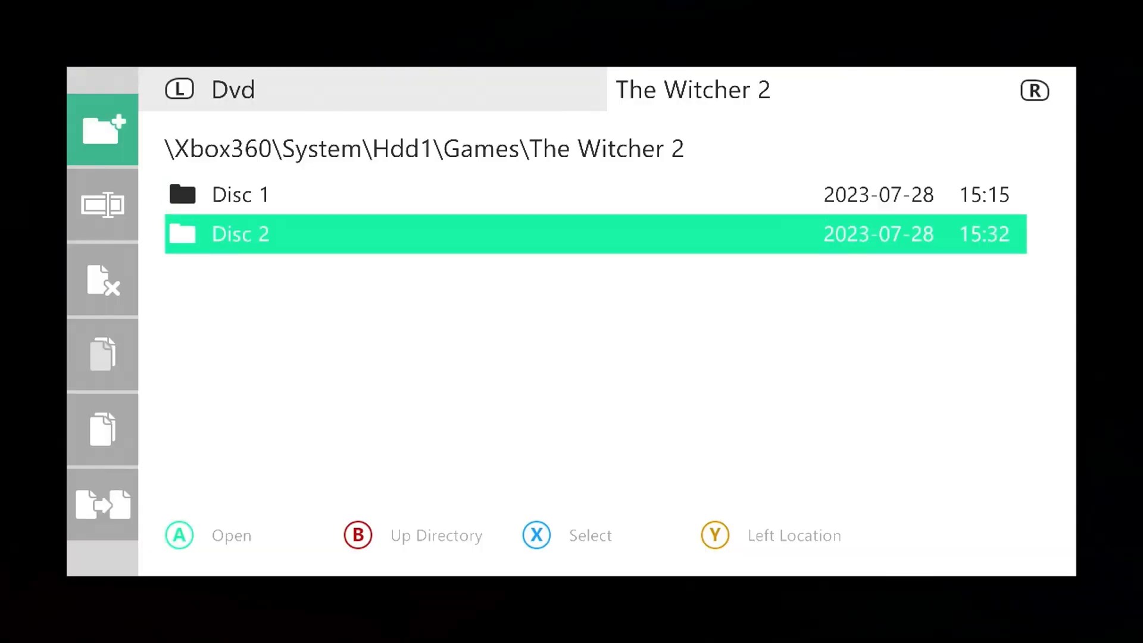
pyautogui.press('Return')
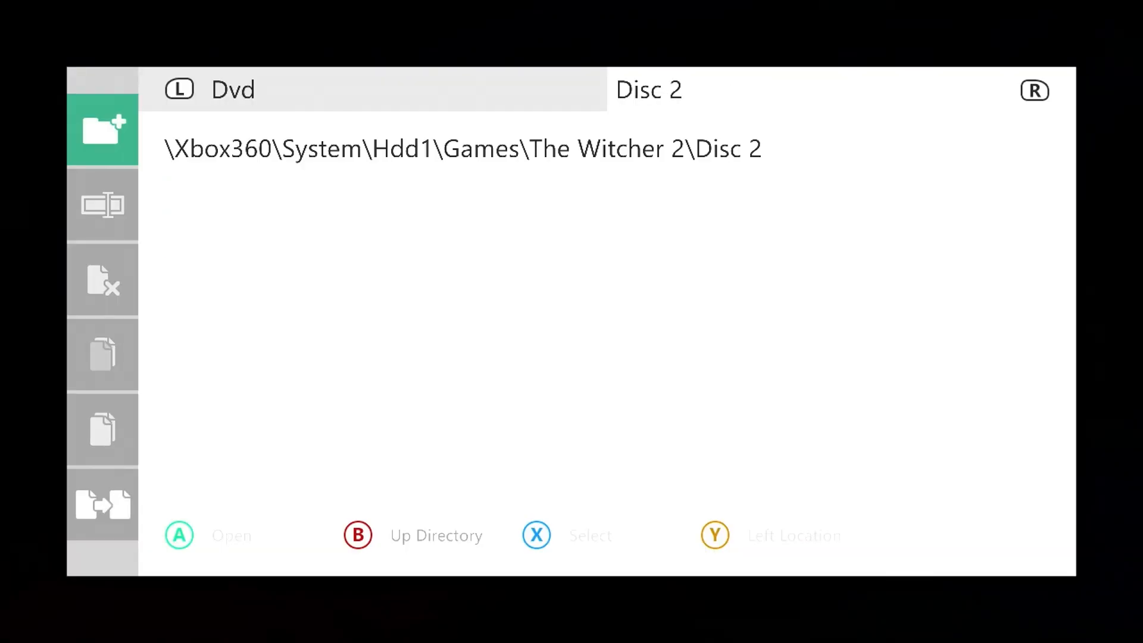
pyautogui.press('l')
pyautogui.press('Down')
pyautogui.press('Down')
pyautogui.press('Up')
pyautogui.press('r')
pyautogui.press('BackSpace')
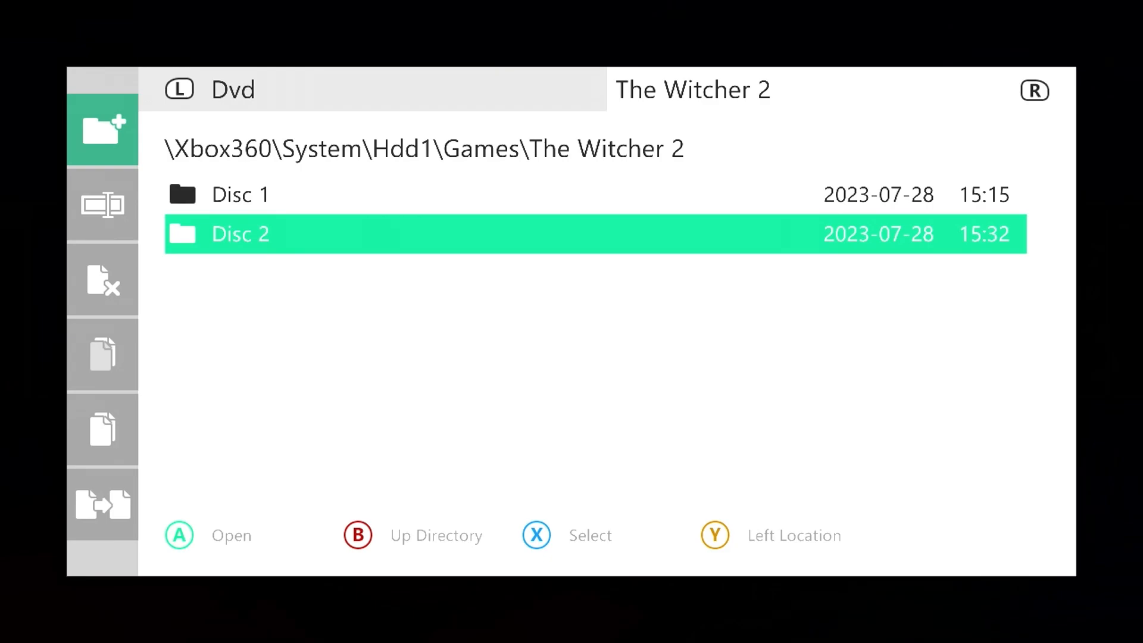
# Step: Leave The Witcher 2 folder and exit the File Manager to the System tools
pyautogui.press('Up')
pyautogui.press('Down')
pyautogui.press('BackSpace')
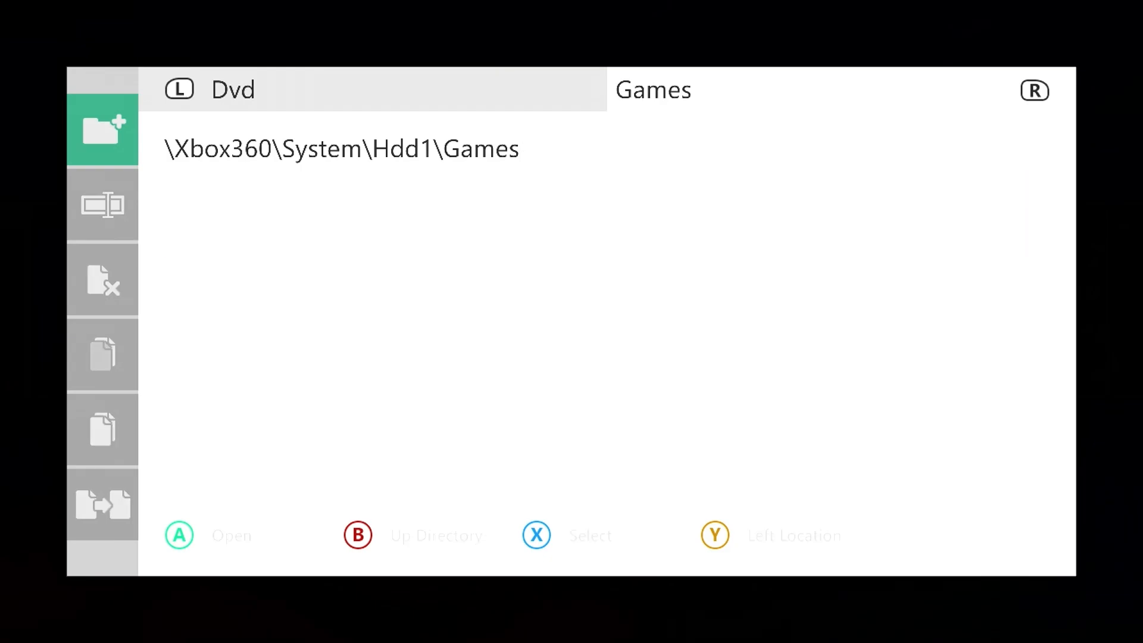
pyautogui.press('BackSpace')
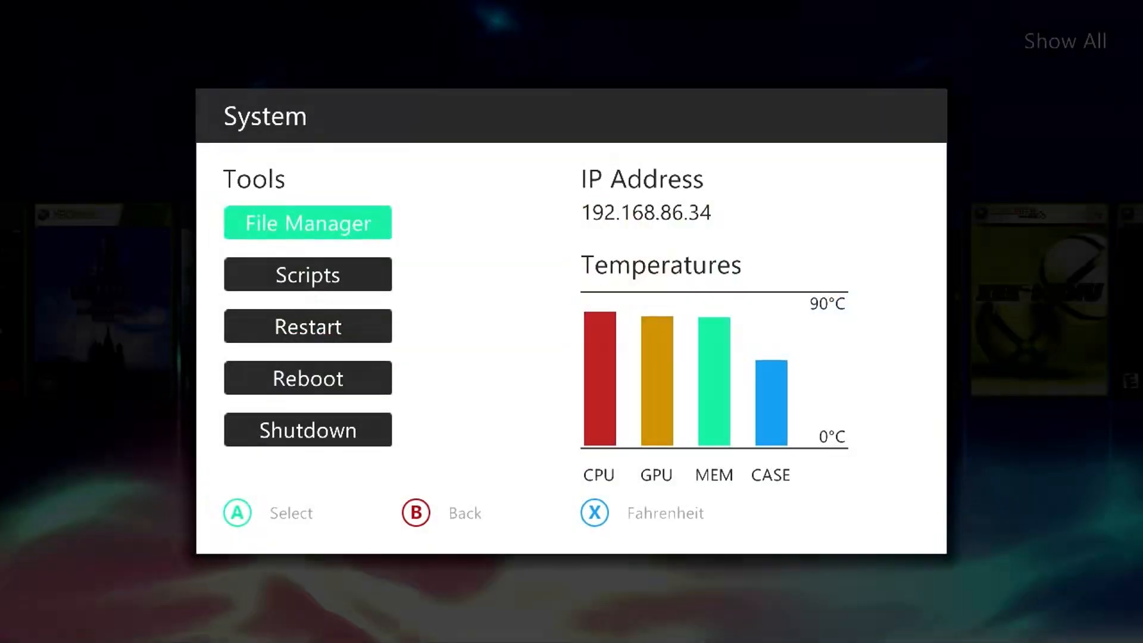
pyautogui.press('Down')
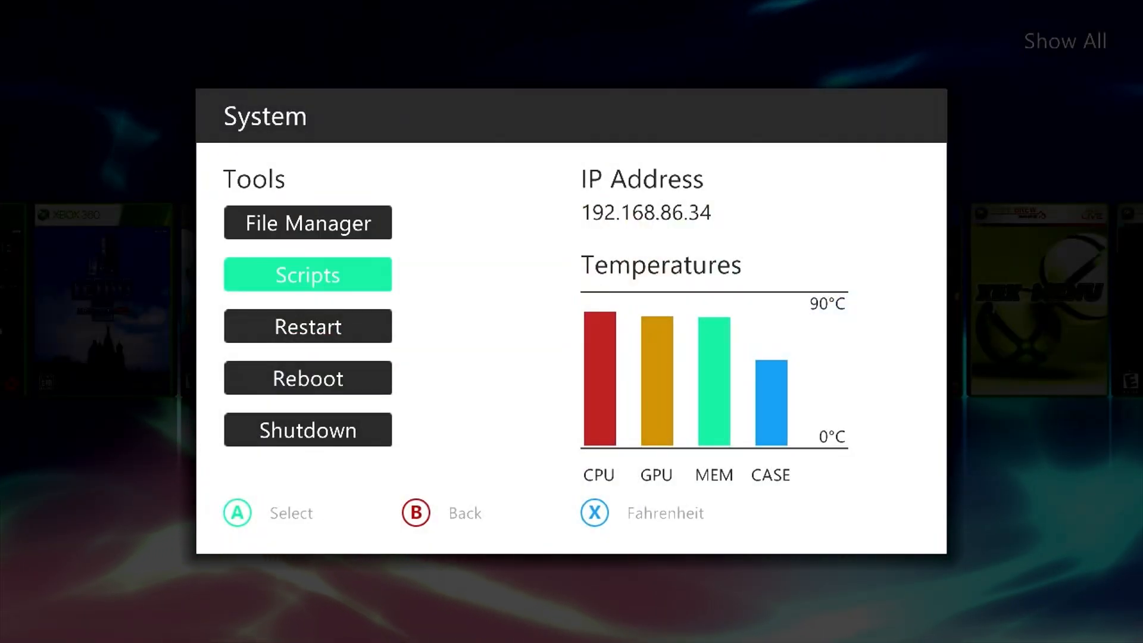
# Step: Leave the System tools and open the \Xbox360\System\Hdd1\Games scan path in the Content settings for editing
pyautogui.press('BackSpace')
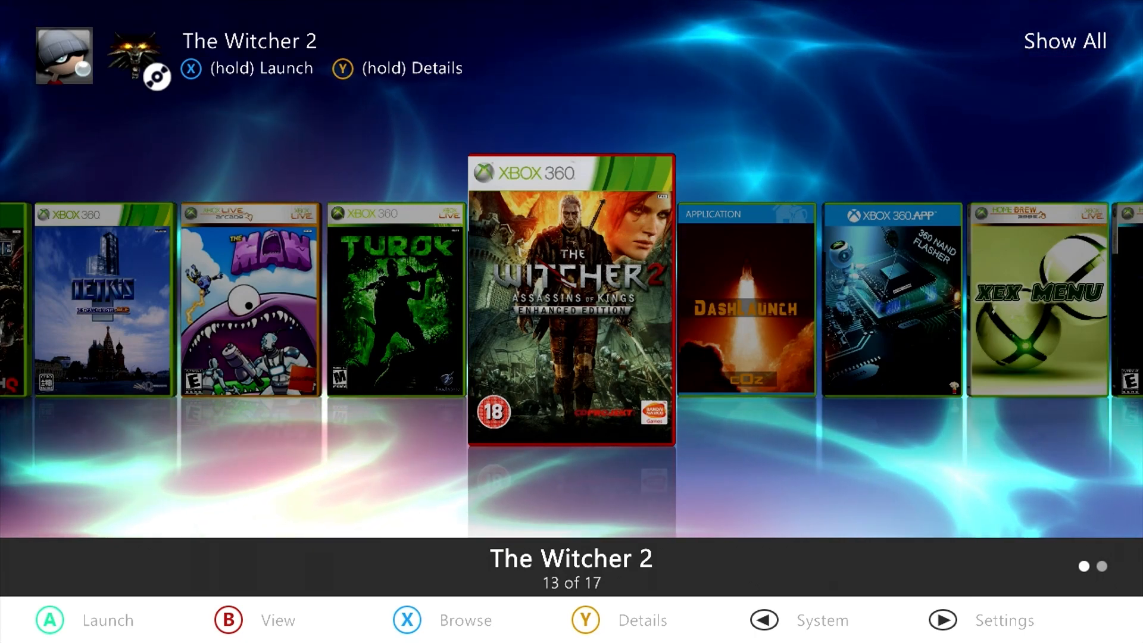
pyautogui.press('Return')
pyautogui.press('Down')
pyautogui.press('Down')
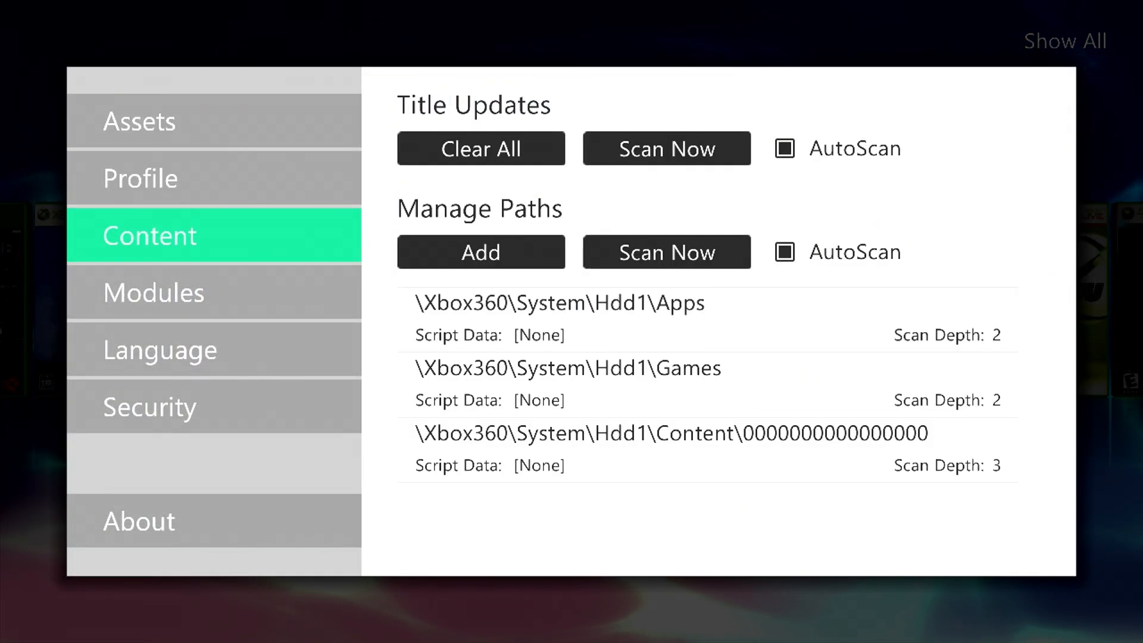
pyautogui.press('Right')
pyautogui.press('Down')
pyautogui.press('Down')
pyautogui.press('Down')
pyautogui.press('Down')
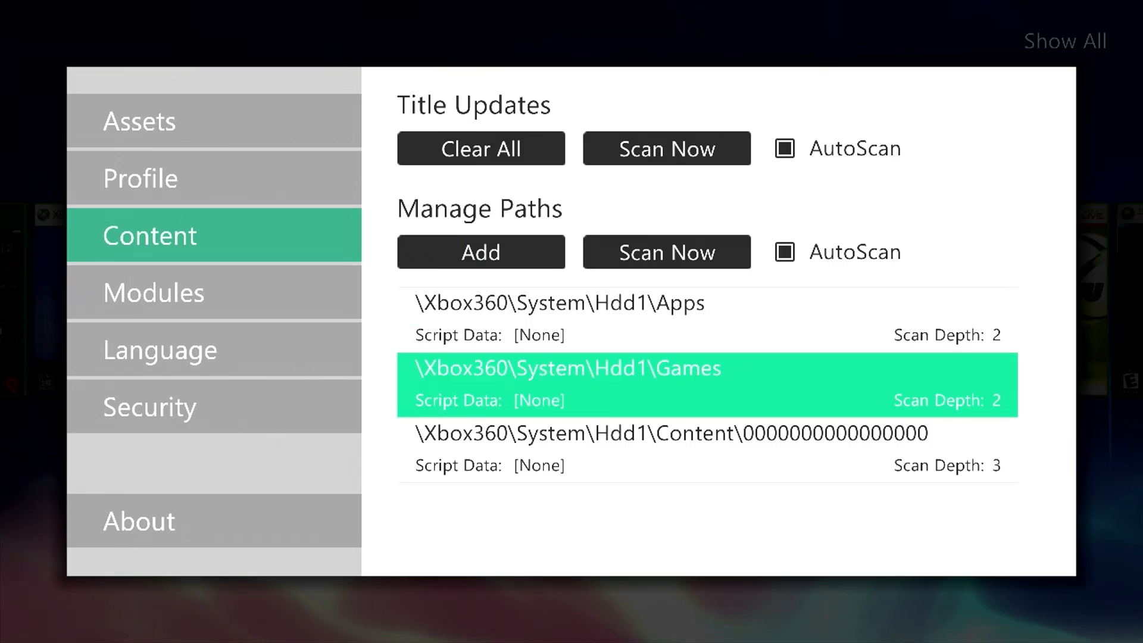
pyautogui.press('Up')
pyautogui.press('Return')
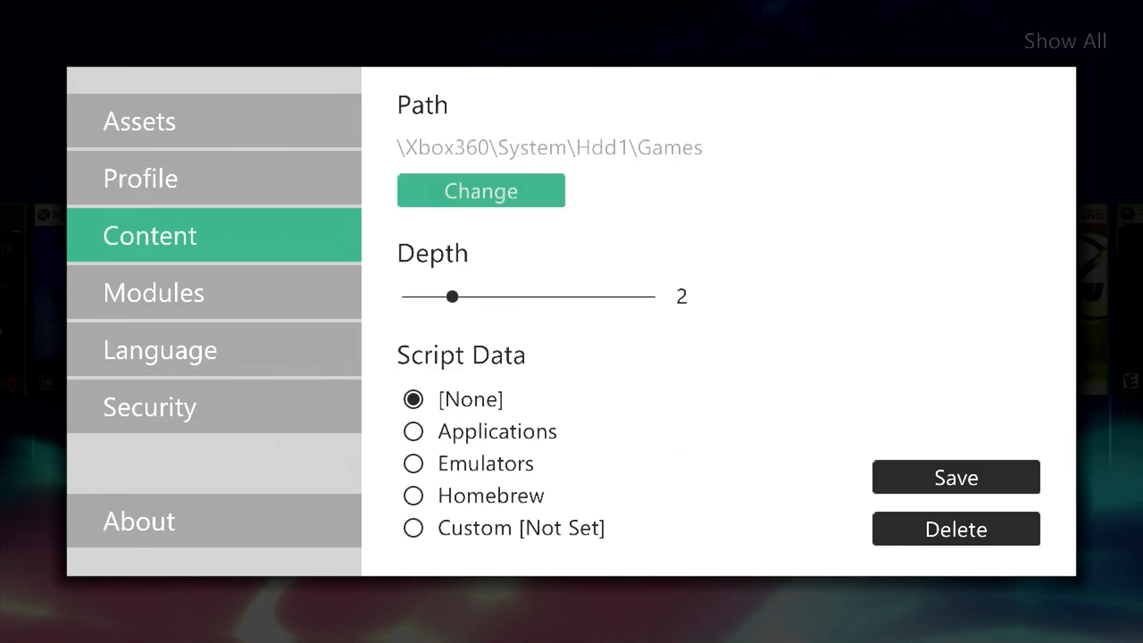
# Step: Save the Games scan path and restart Aurora to apply it
pyautogui.press('Down')
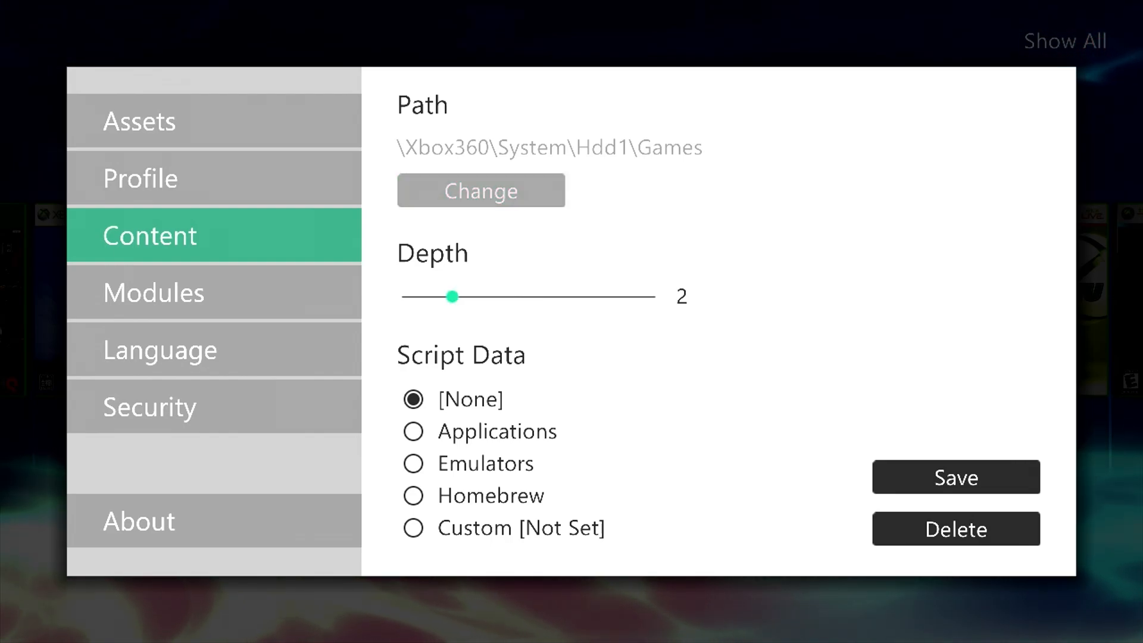
pyautogui.press('Down')
pyautogui.press('Down')
pyautogui.press('Right')
pyautogui.press('Return')
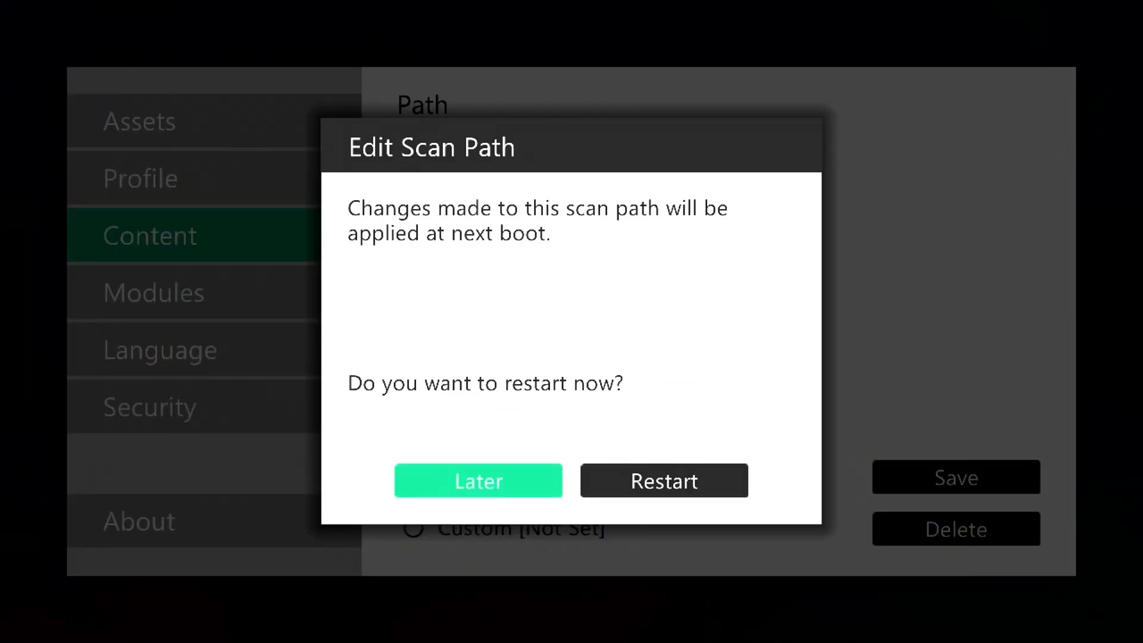
pyautogui.press('Right')
pyautogui.press('Return')
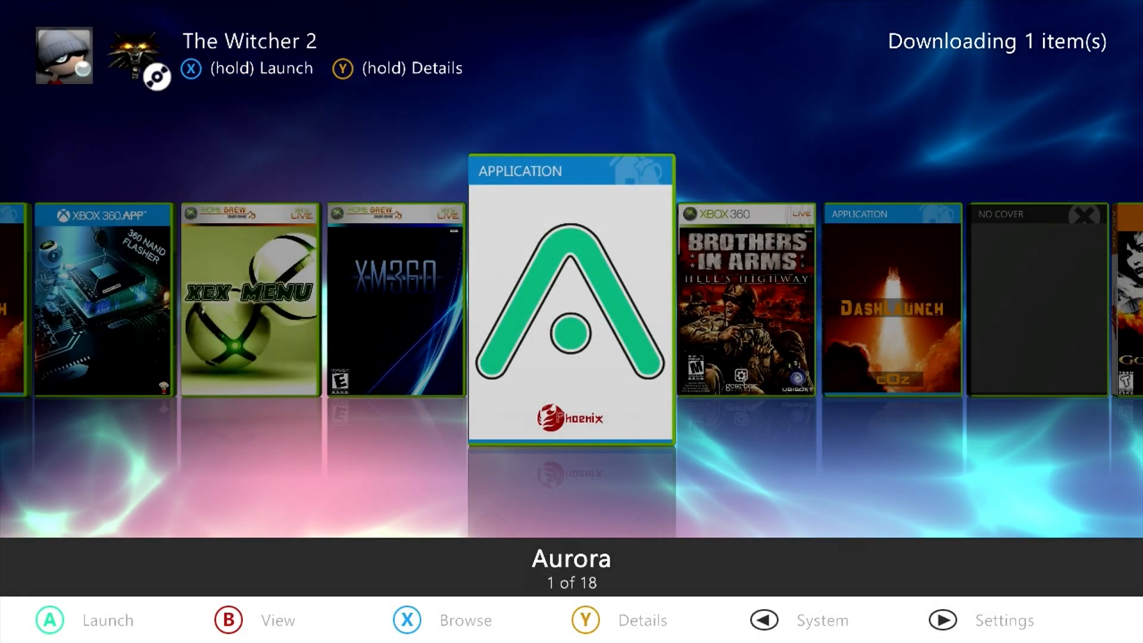
# Step: Find The Witcher 2 entries in the game library and compare the installed copy with the disc copy
pyautogui.press('Right')
pyautogui.press('Right')
pyautogui.press('Right')
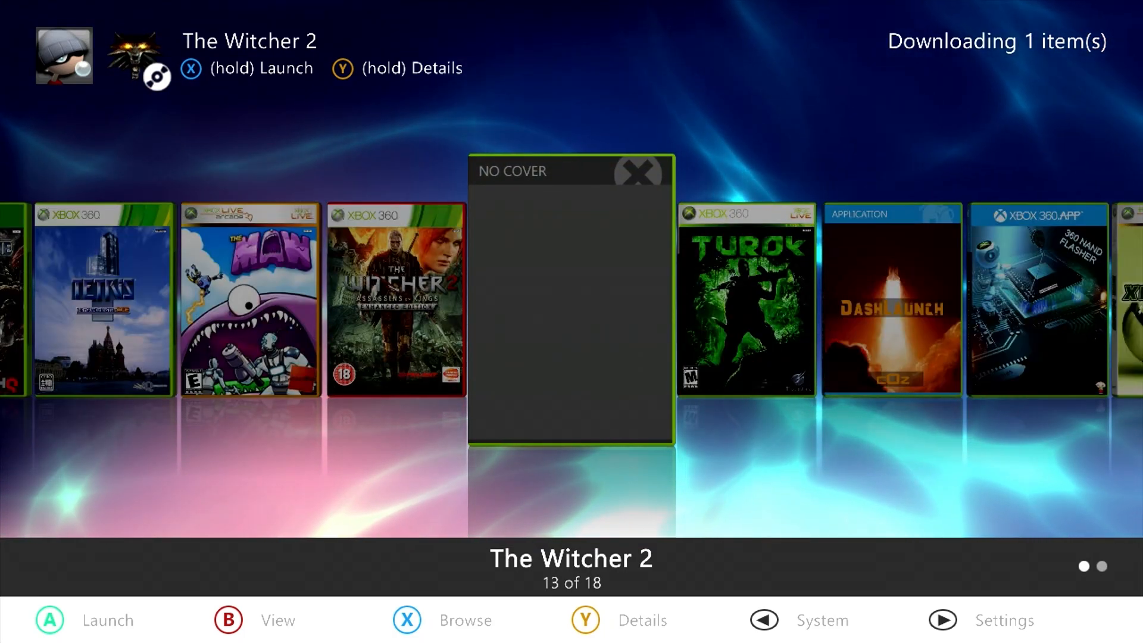
pyautogui.press('Left')
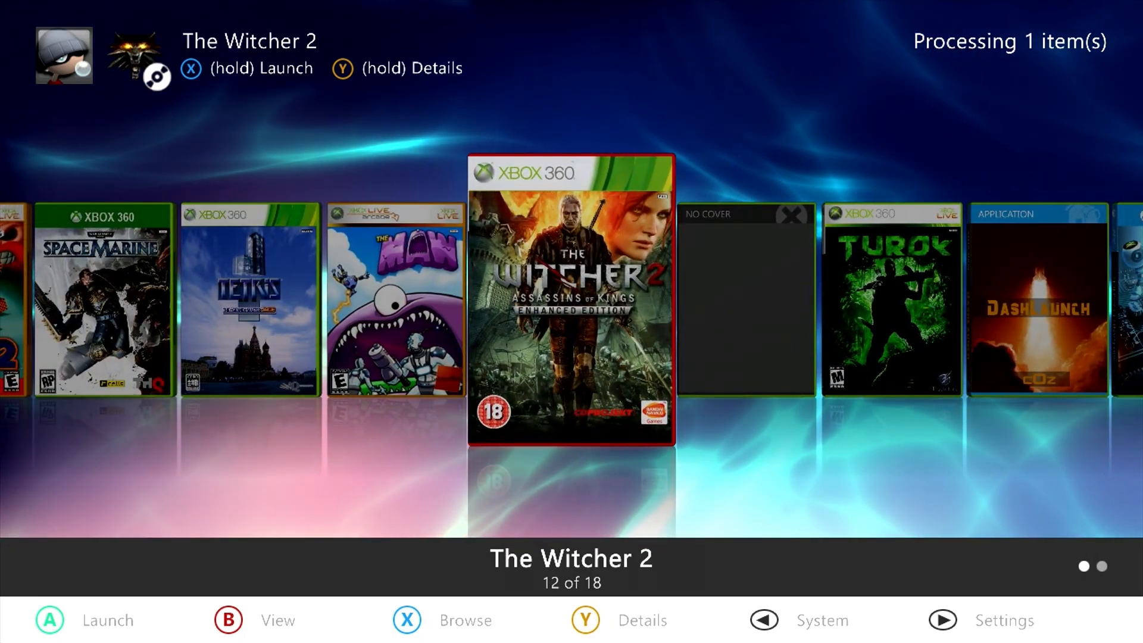
pyautogui.press('Right')
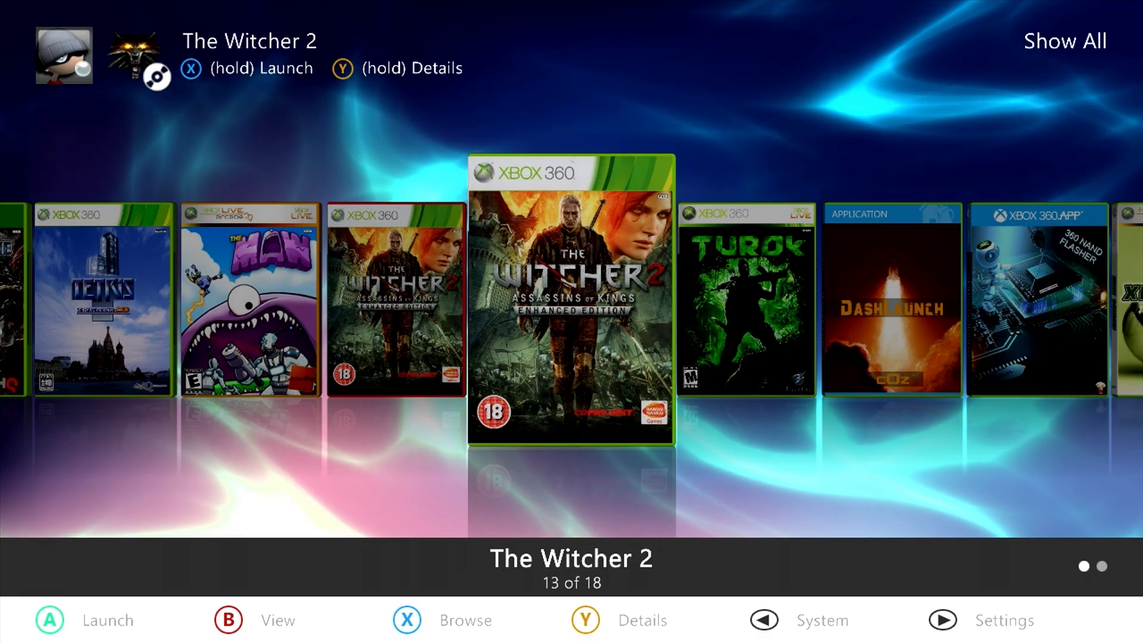
pyautogui.press('Right')
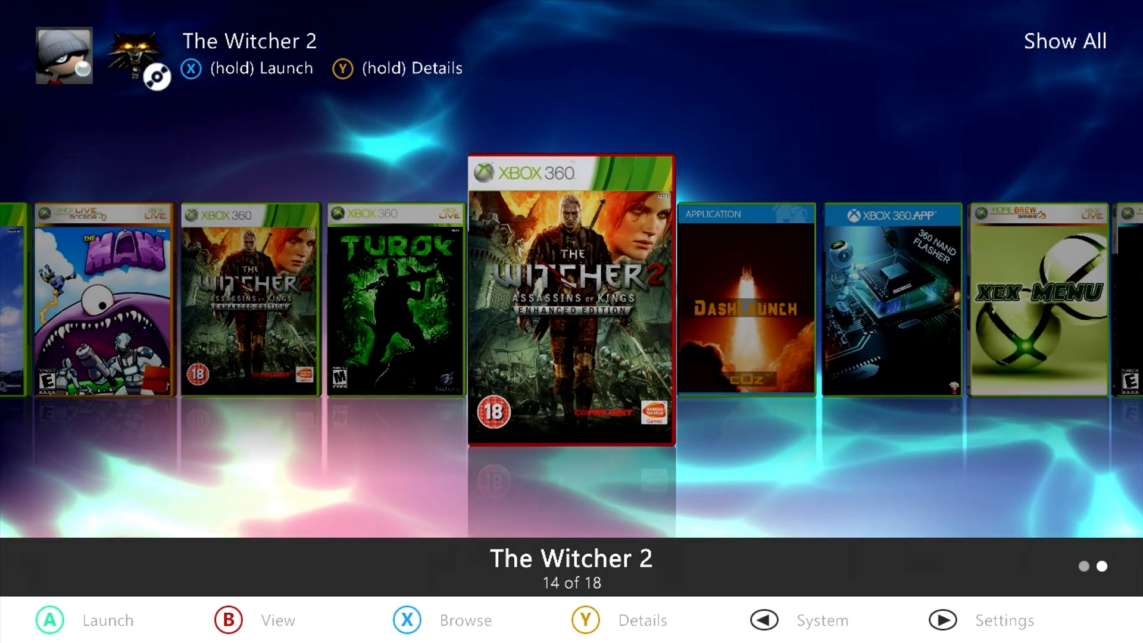
# Step: Open the Scripts list from the System tools and launch the Aurora Repo Browser
pyautogui.press('BackSpace')
pyautogui.press('Down')
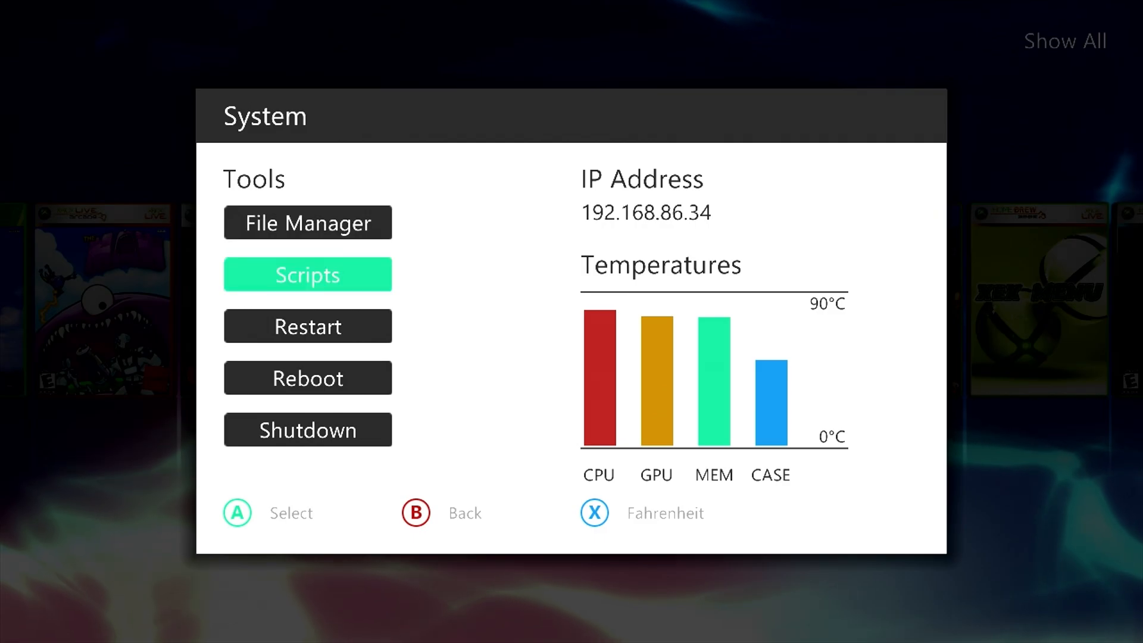
pyautogui.press('Return')
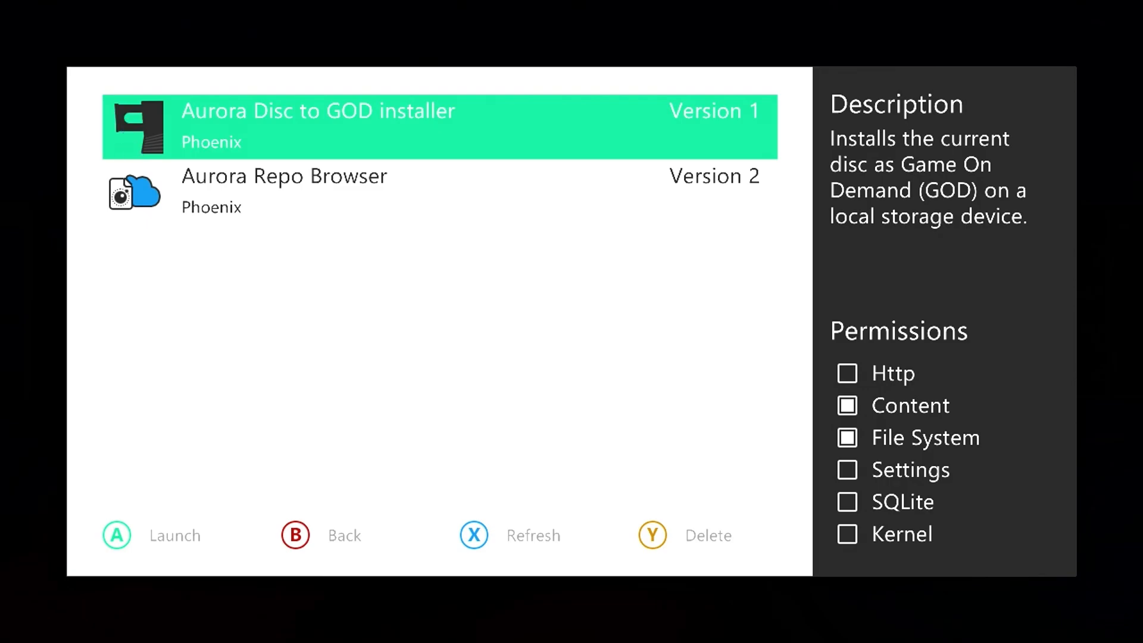
pyautogui.press('Down')
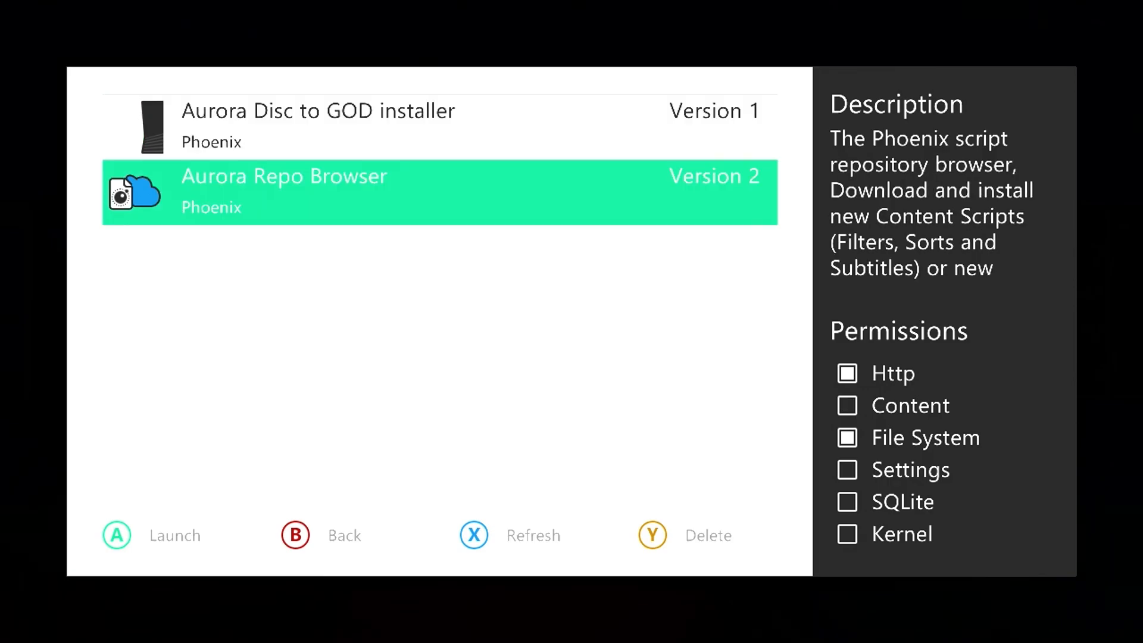
pyautogui.press('Return')
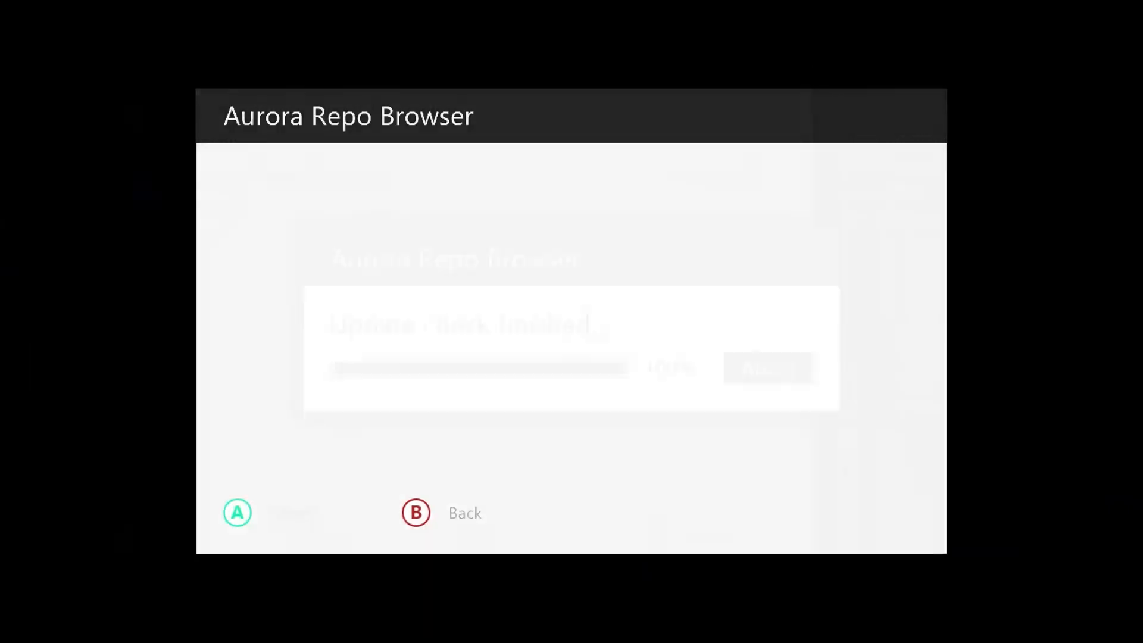
# Step: Install the Aurora Disc to GOD installer utility script from the repository, overwriting the existing copy
pyautogui.press('Down')
pyautogui.press('Down')
pyautogui.press('Down')
pyautogui.press('Return')
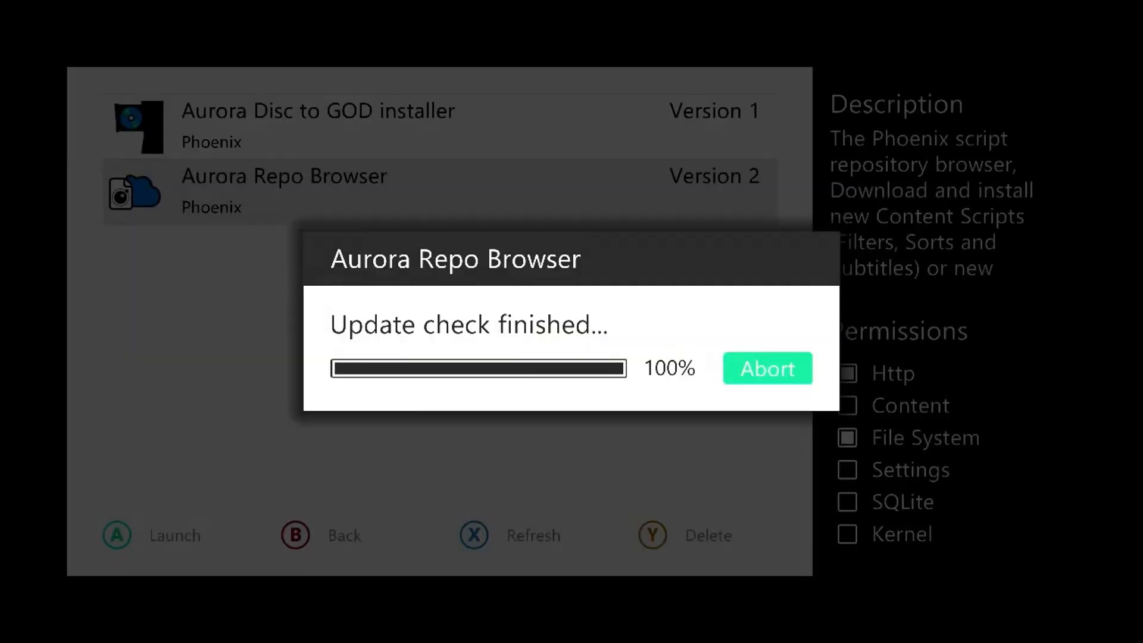
pyautogui.press('Down')
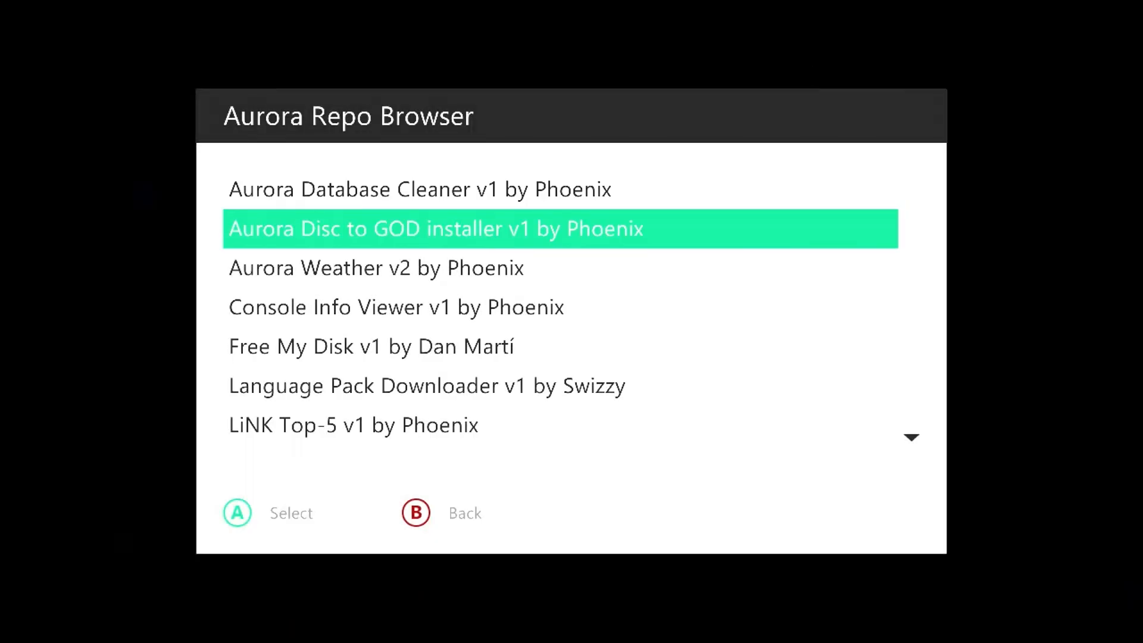
pyautogui.press('Return')
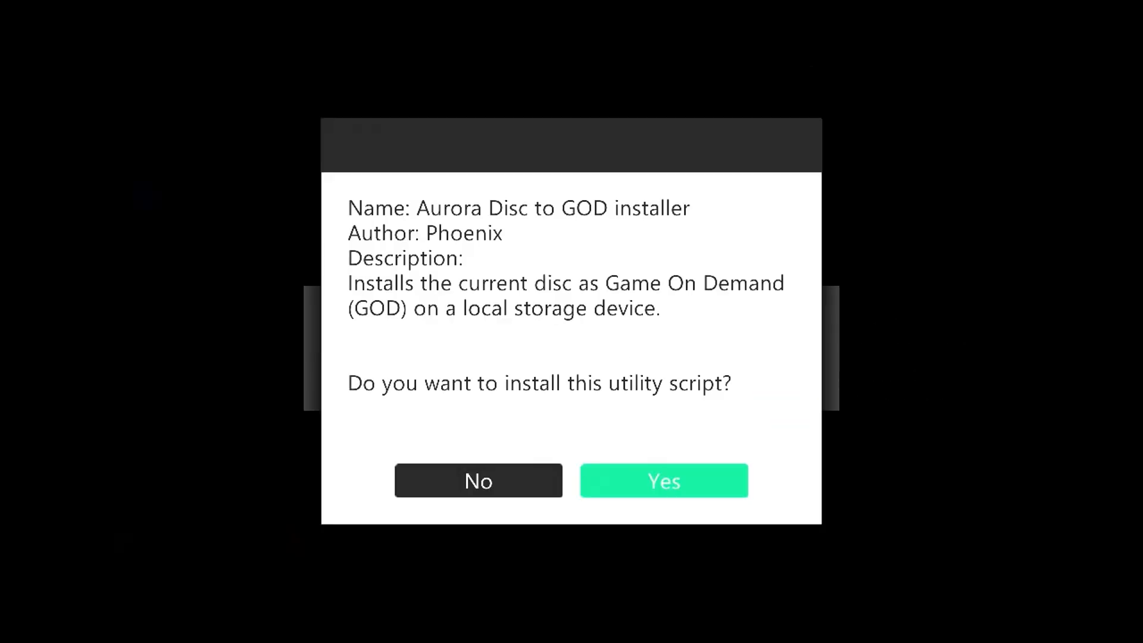
pyautogui.press('Return')
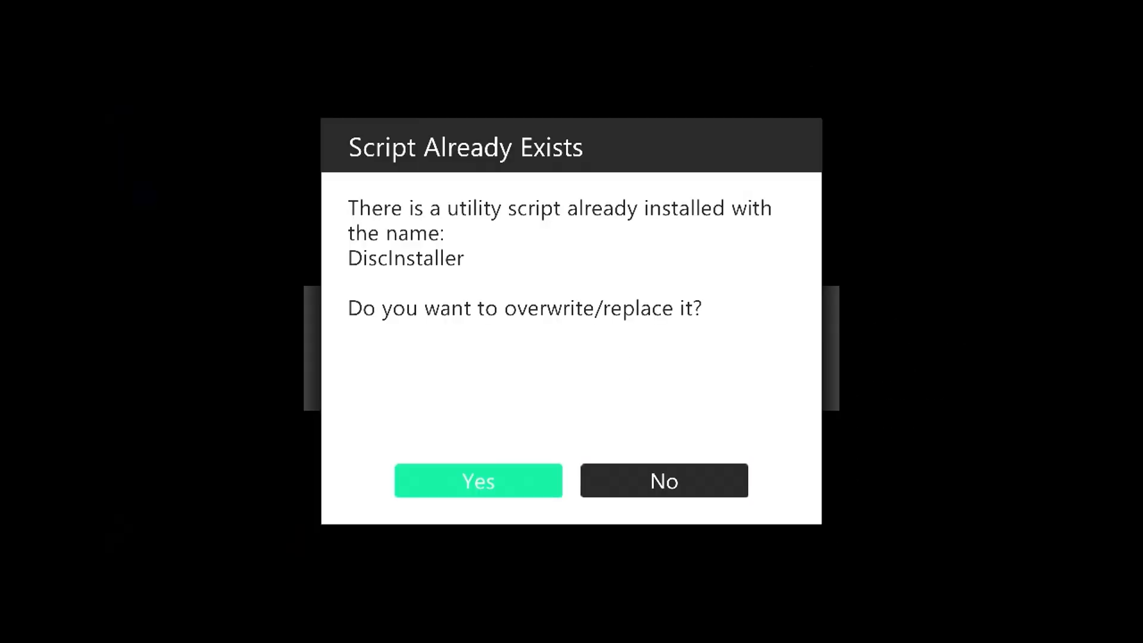
pyautogui.press('Return')
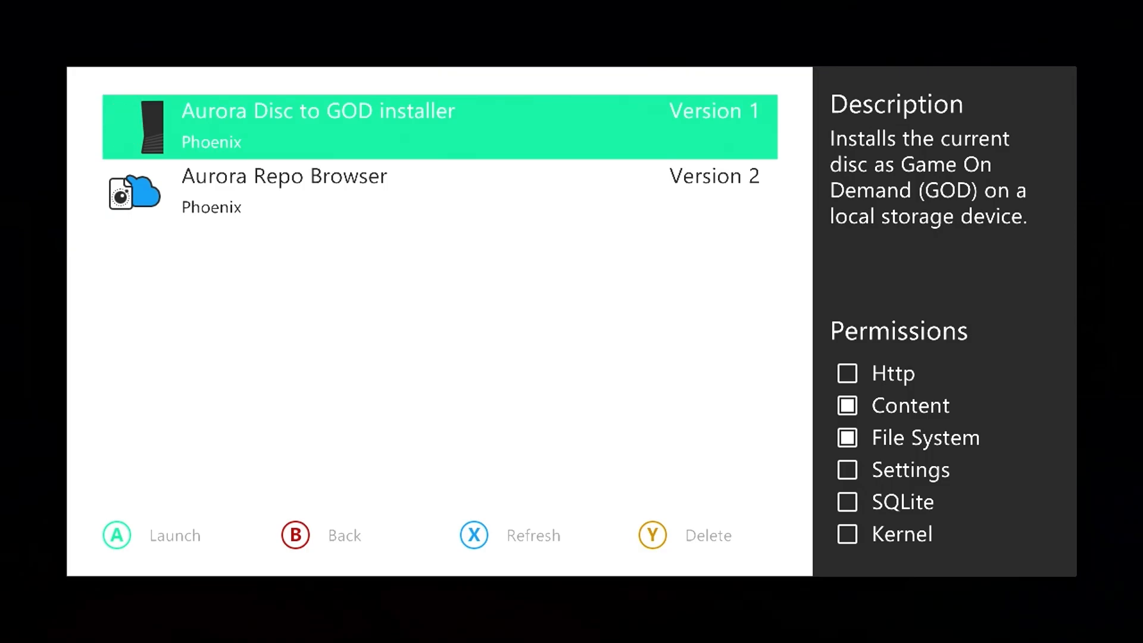
pyautogui.press('Return')
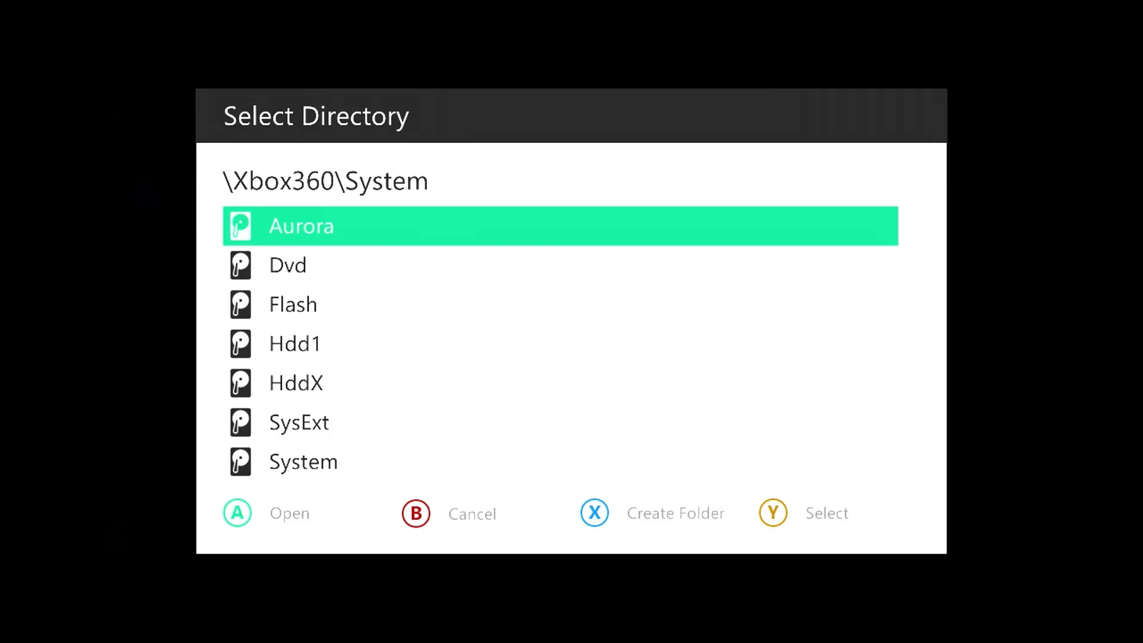
pyautogui.press('Down')
pyautogui.press('Down')
pyautogui.press('Down')
pyautogui.press('Down')
pyautogui.press('Up')
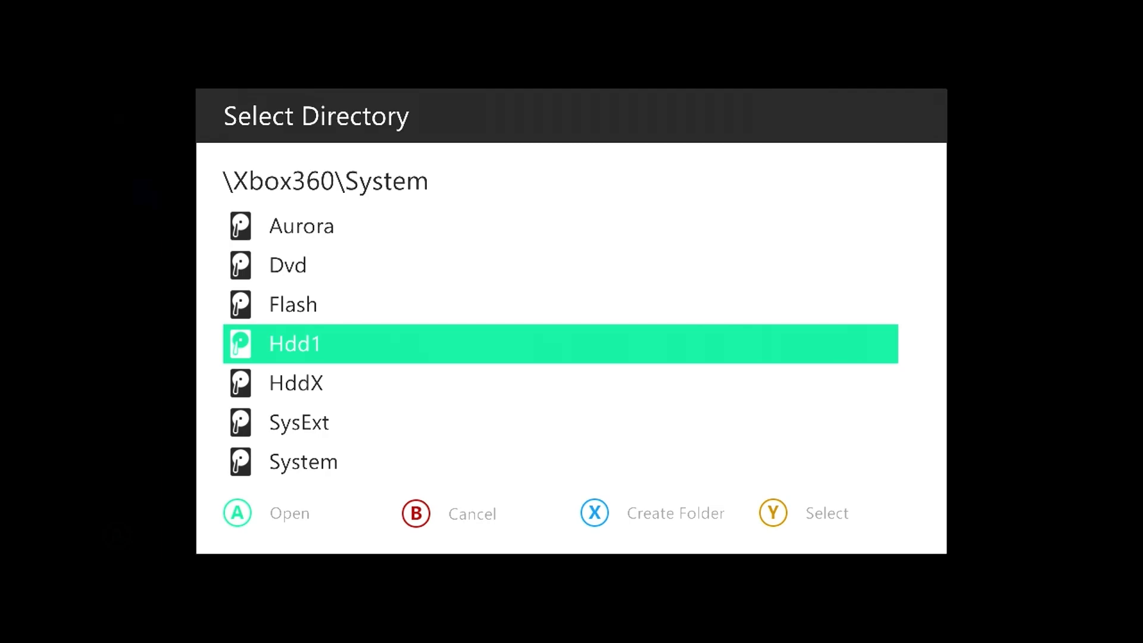
pyautogui.press('Return')
pyautogui.press('Down')
pyautogui.press('Down')
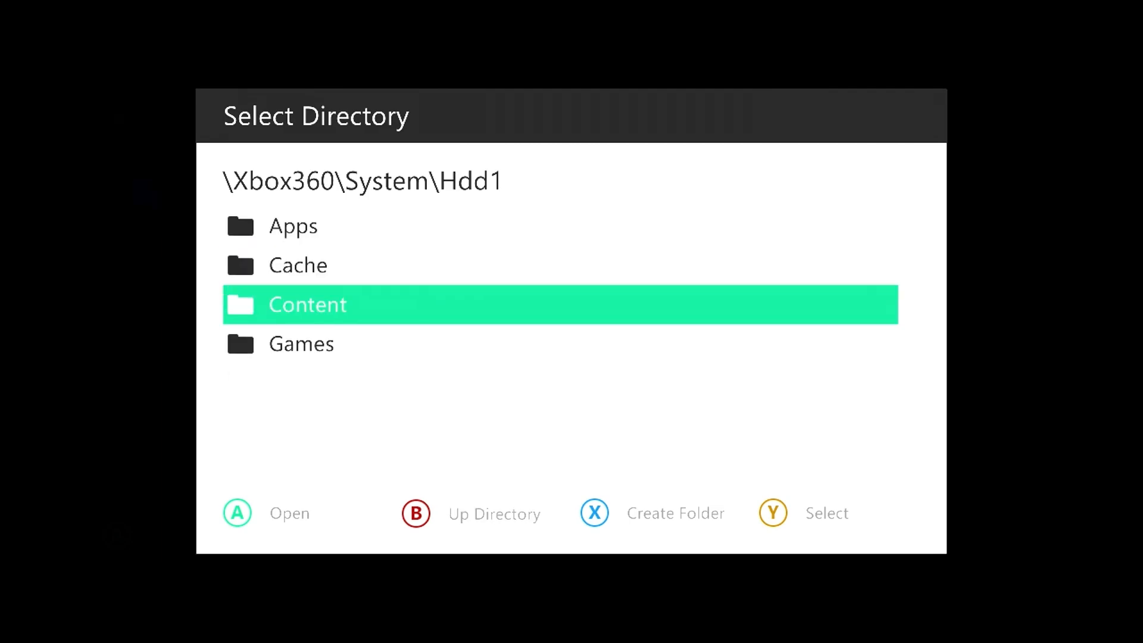
pyautogui.press('Return')
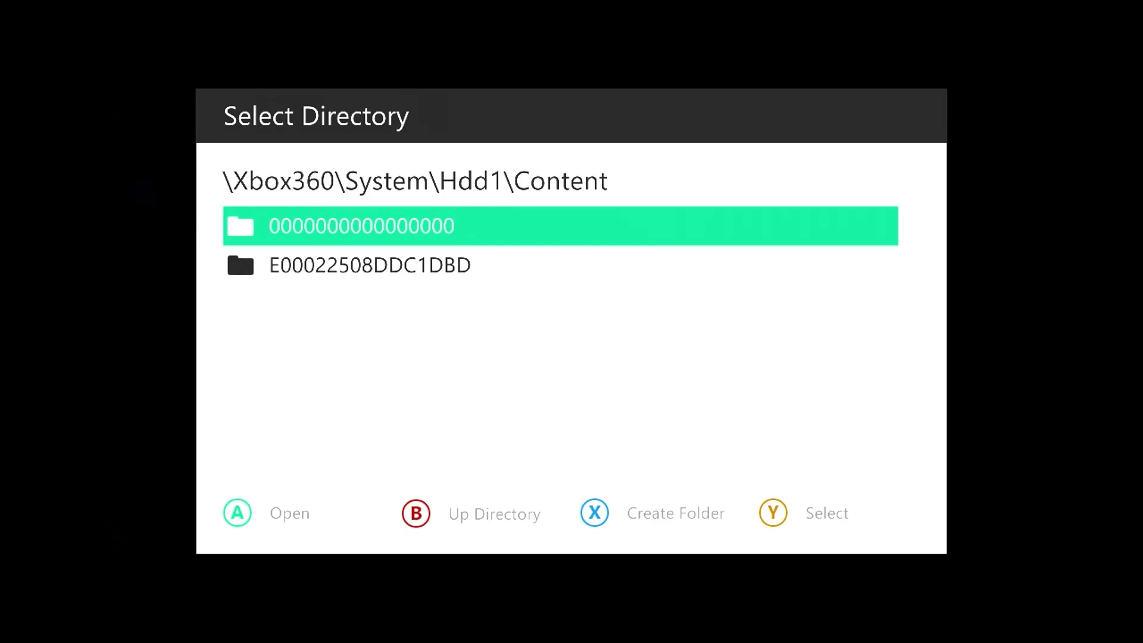
pyautogui.press('y')
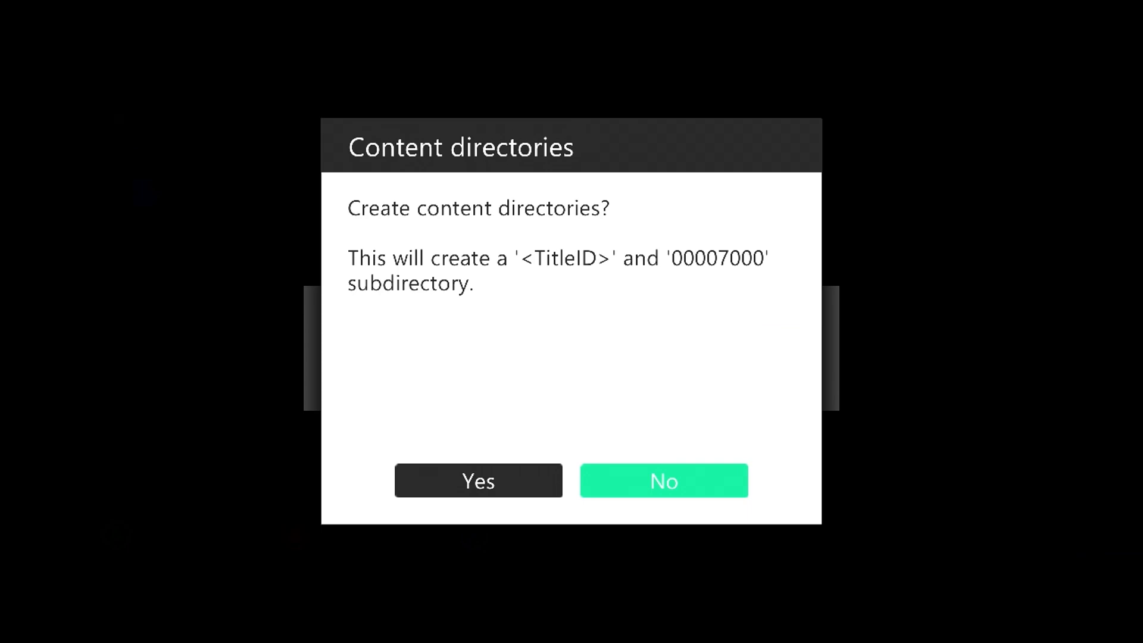
# Step: Install the disc with its content directories created, scan for new content, and return to the game library
pyautogui.press('Left')
pyautogui.press('Return')
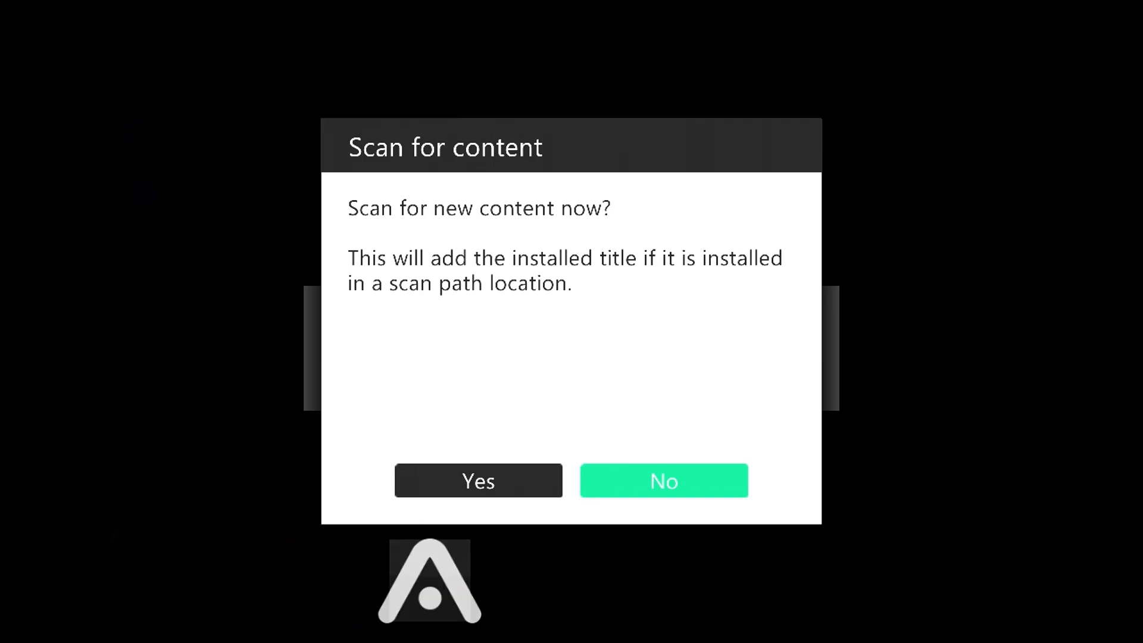
pyautogui.press('Left')
pyautogui.press('Return')
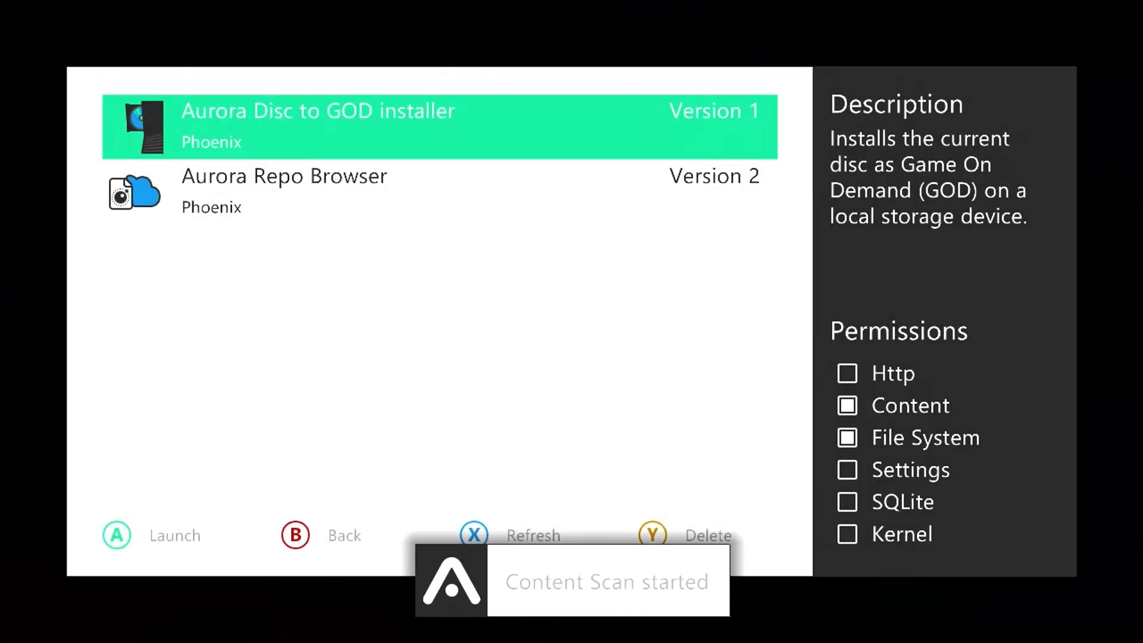
pyautogui.press('Escape')
pyautogui.press('Escape')
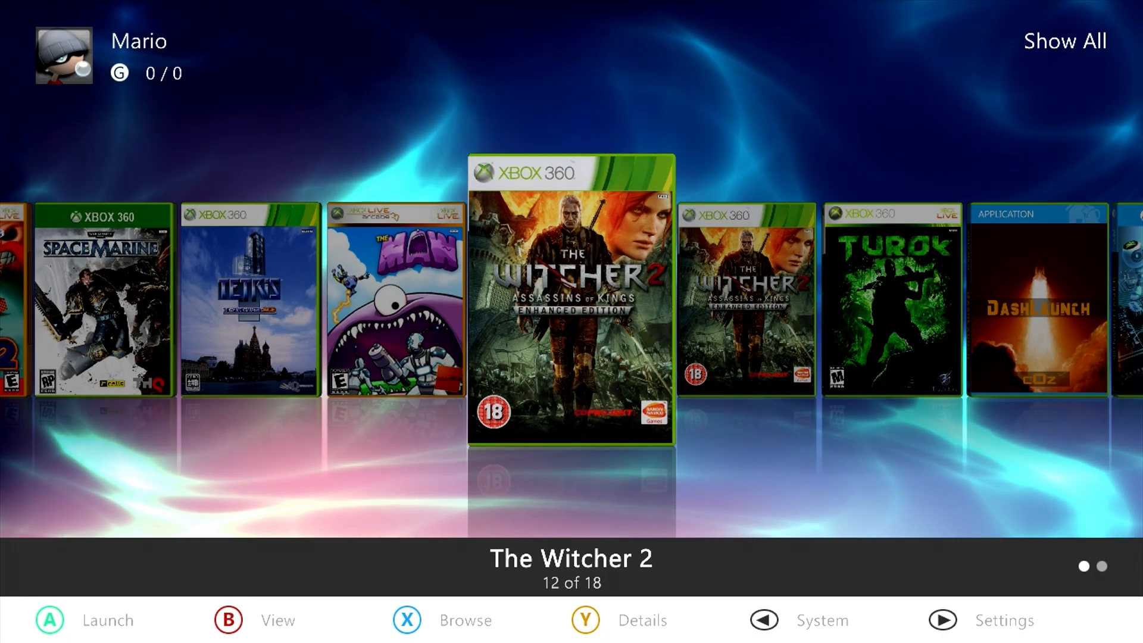
# Step: Compare the library entries for The Witcher 2 and The Witcher 2 Disc 2 of 2
pyautogui.press('Right')
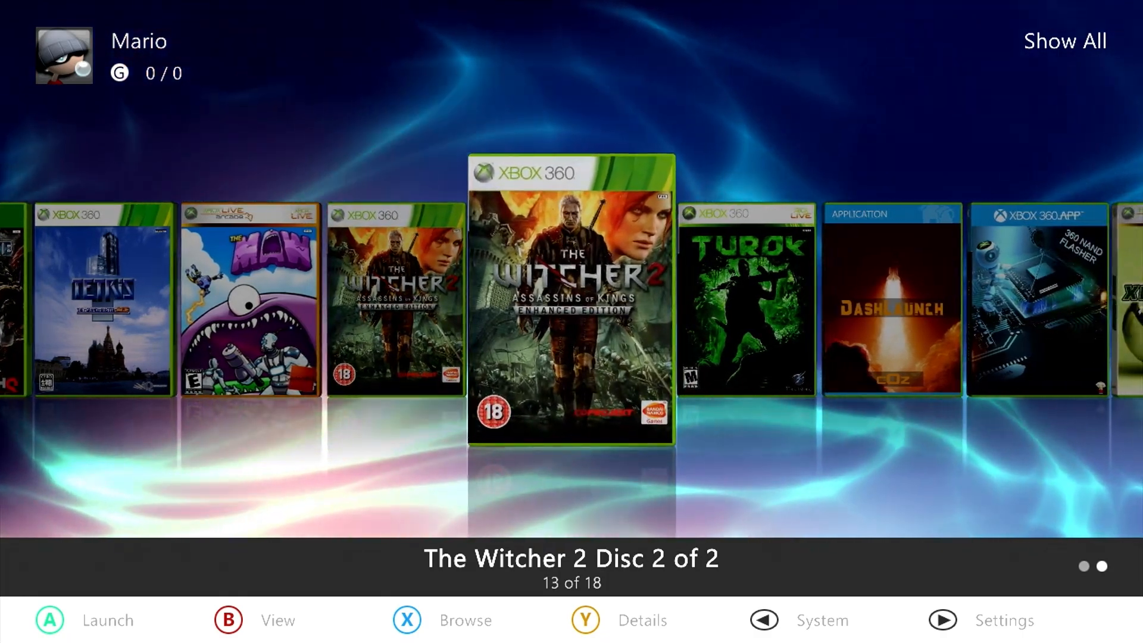
pyautogui.press('Left')
pyautogui.press('Right')
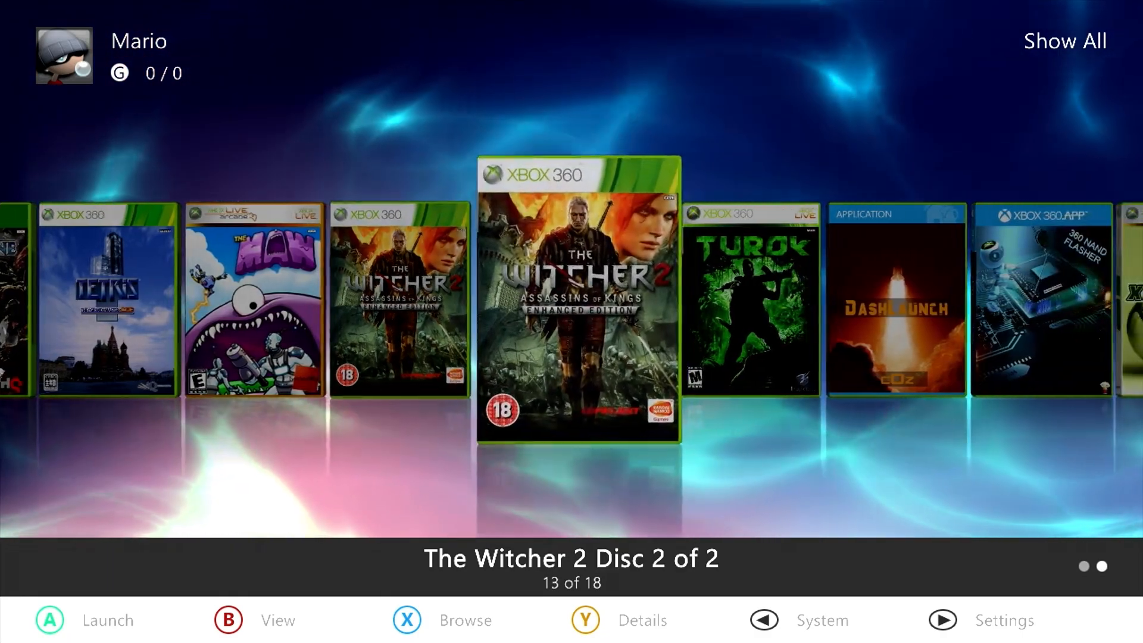
pyautogui.press('Left')
pyautogui.press('Right')
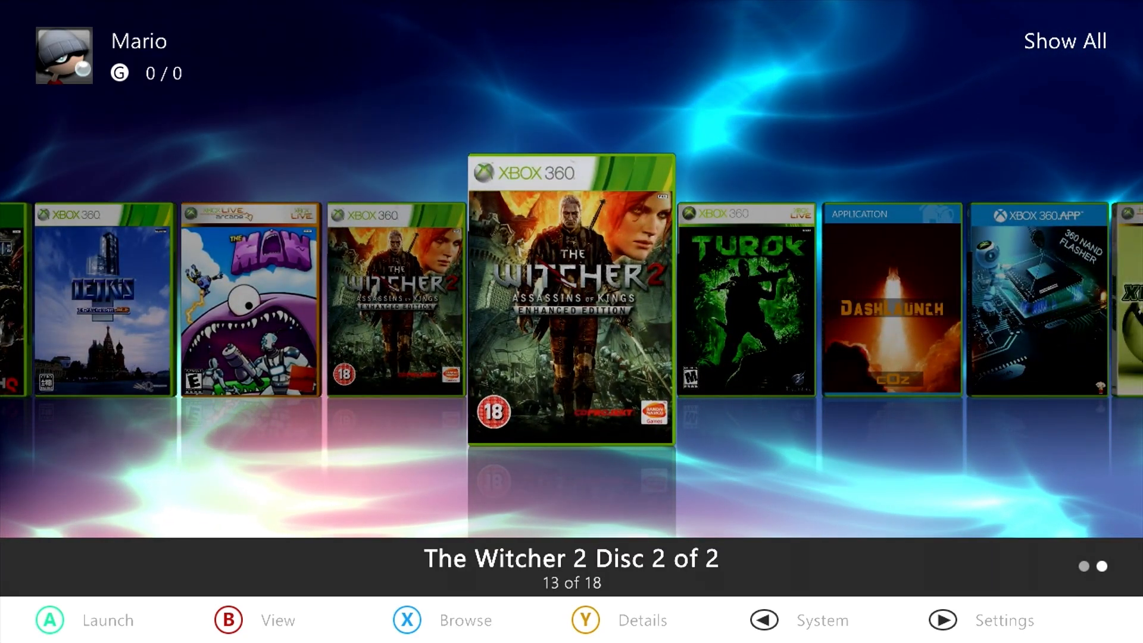
pyautogui.press('Left')
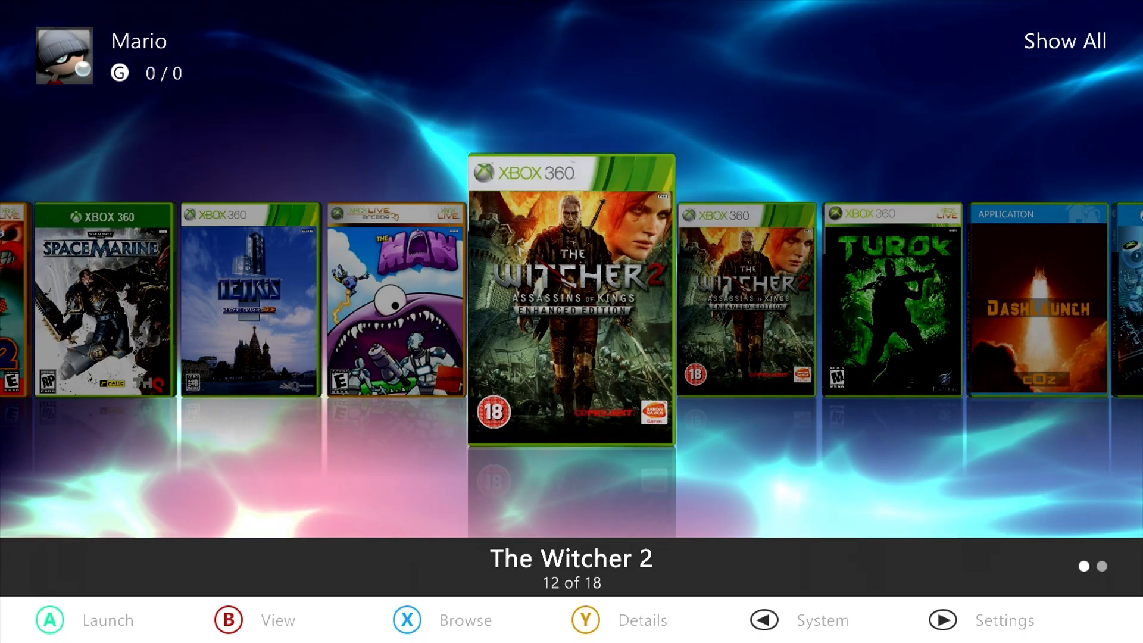
pyautogui.press('Right')
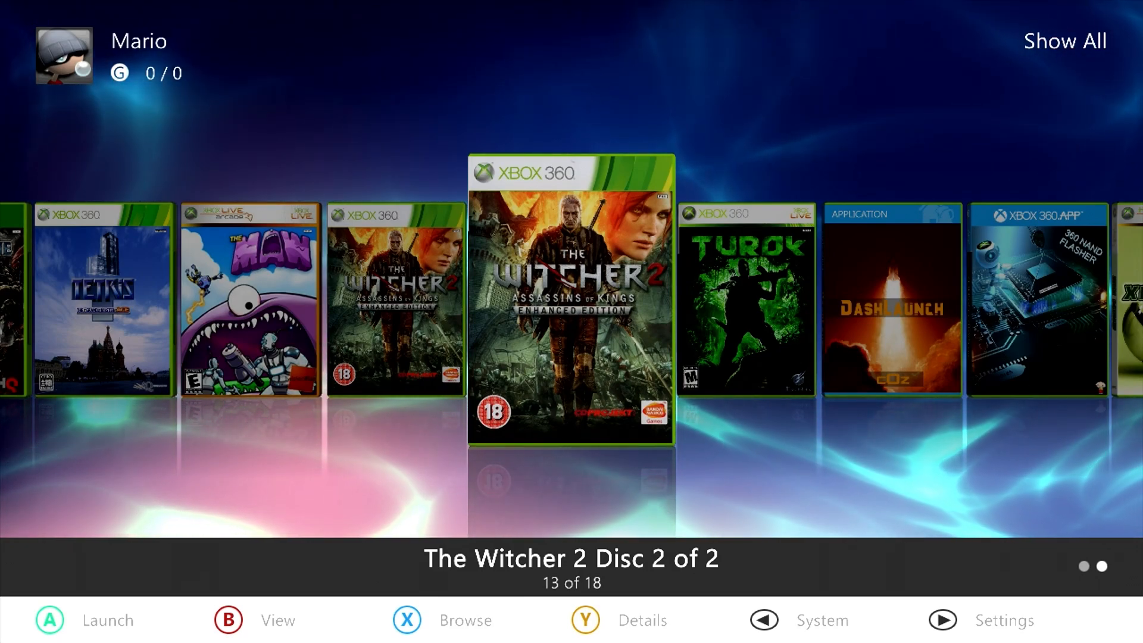
pyautogui.press('Left')
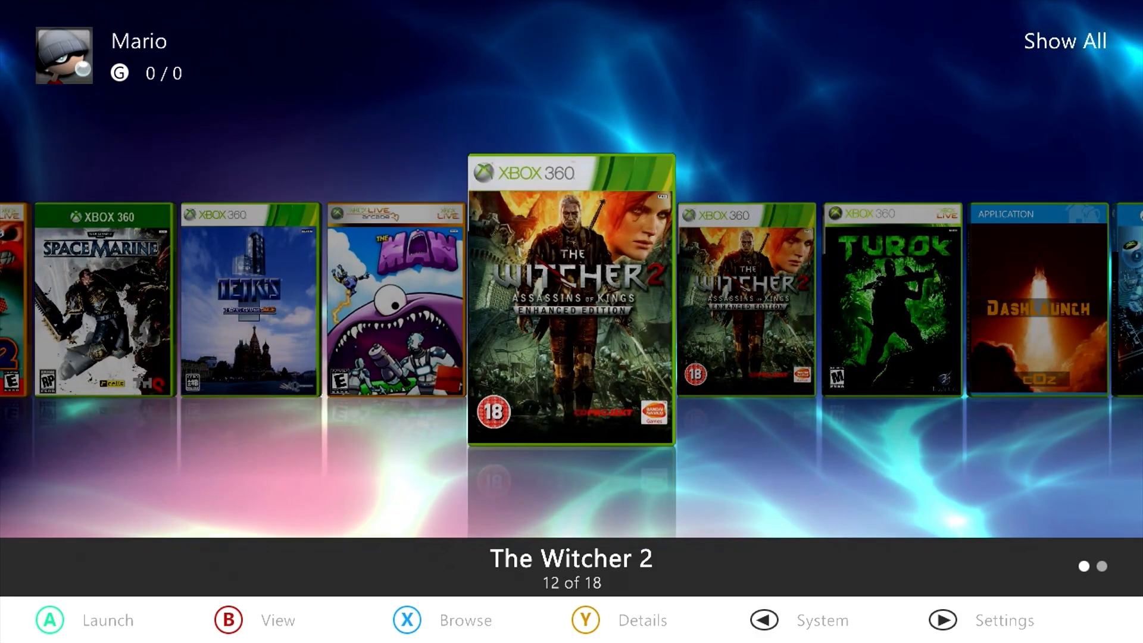
pyautogui.press('Right')
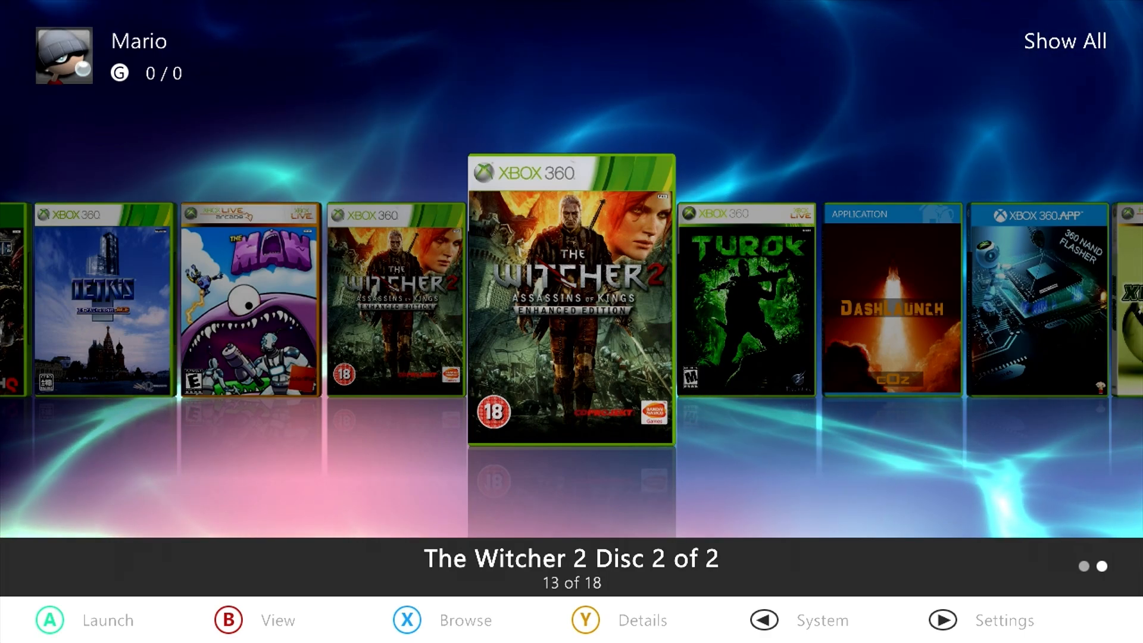
# Step: Hide The Witcher 2 Disc 2 of 2 through its details options and return to the game library
pyautogui.press('Left')
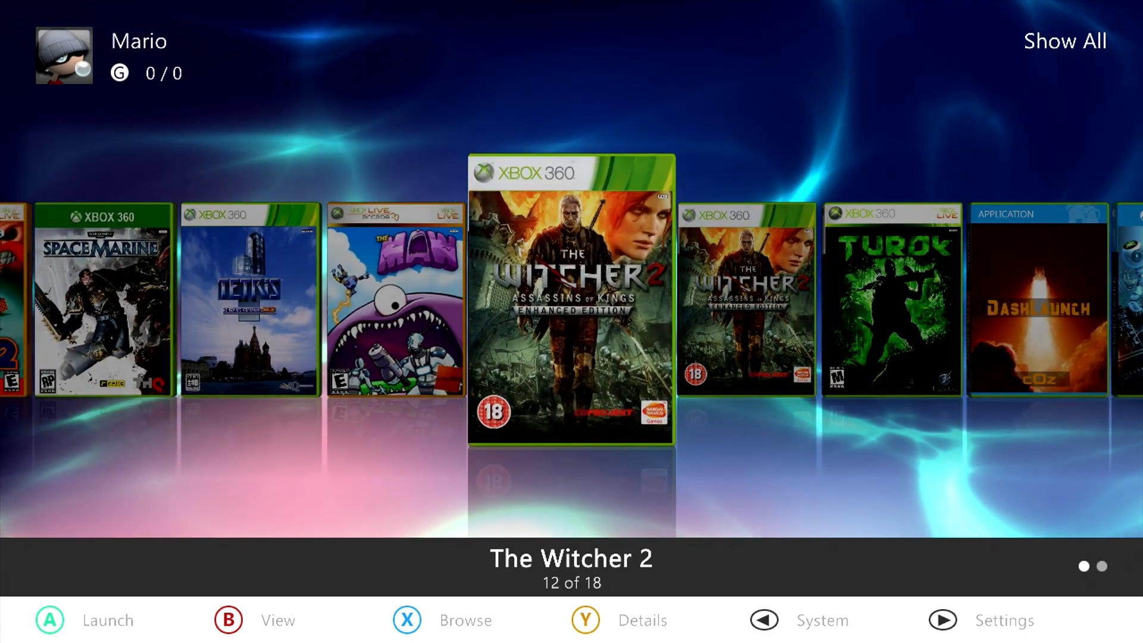
pyautogui.press('Right')
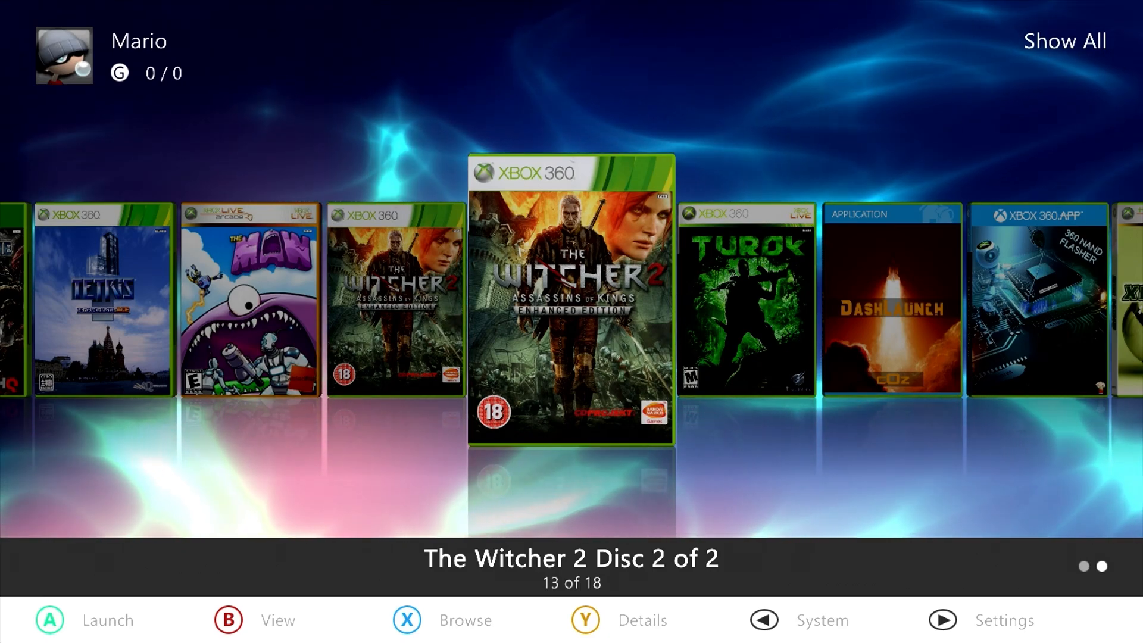
pyautogui.press('y')
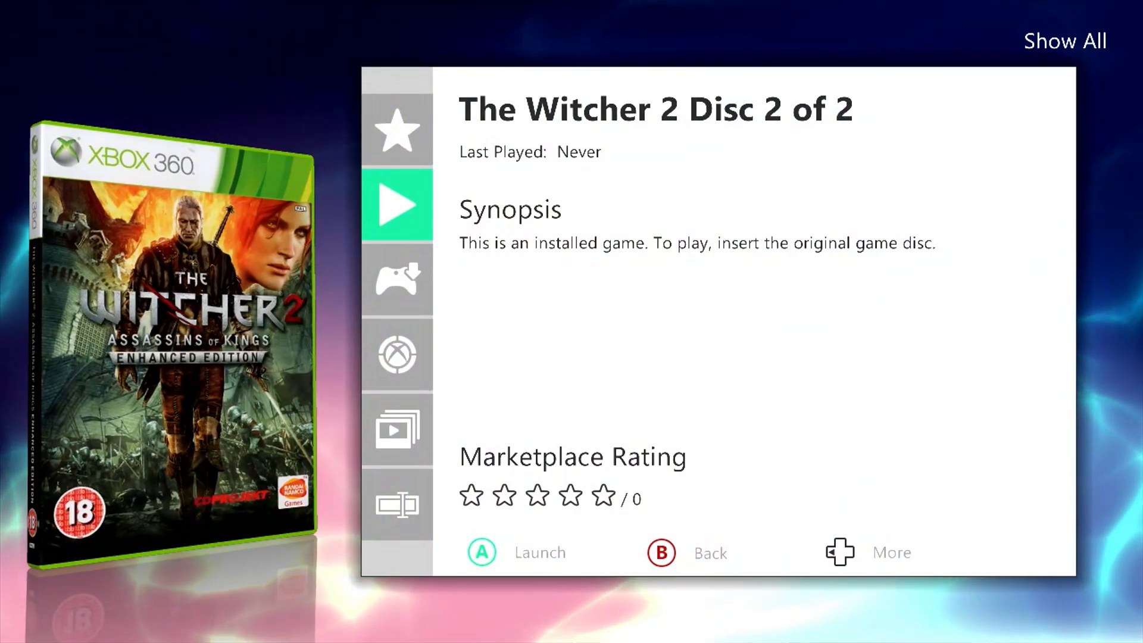
pyautogui.press('Down')
pyautogui.press('Down')
pyautogui.press('Down')
pyautogui.press('Down')
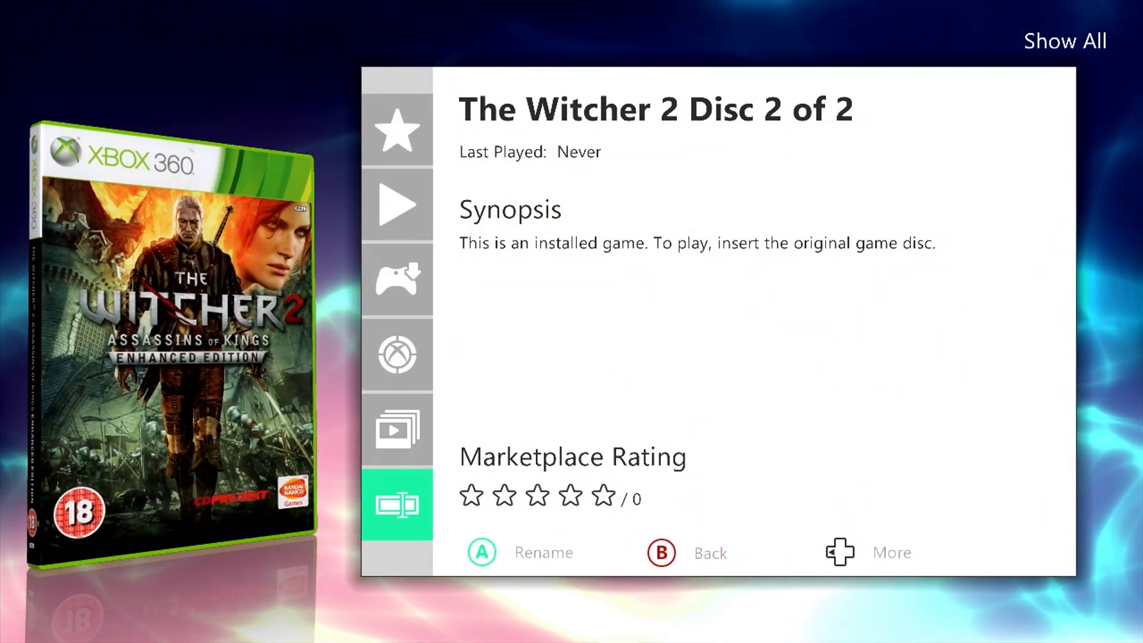
pyautogui.press('Down')
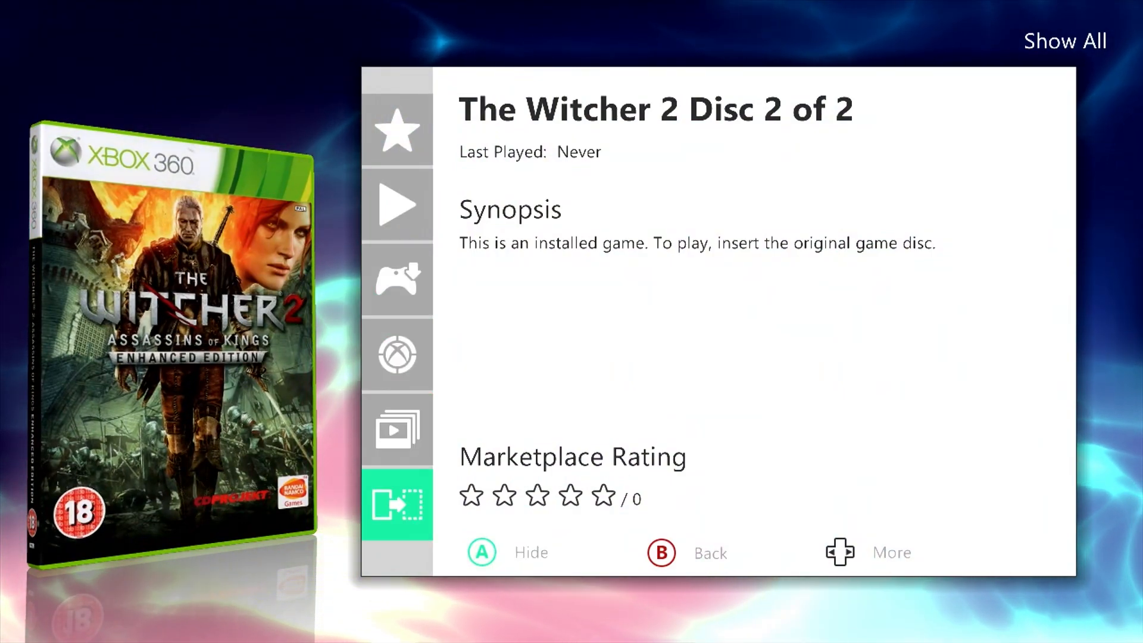
pyautogui.press('Up')
pyautogui.press('Down')
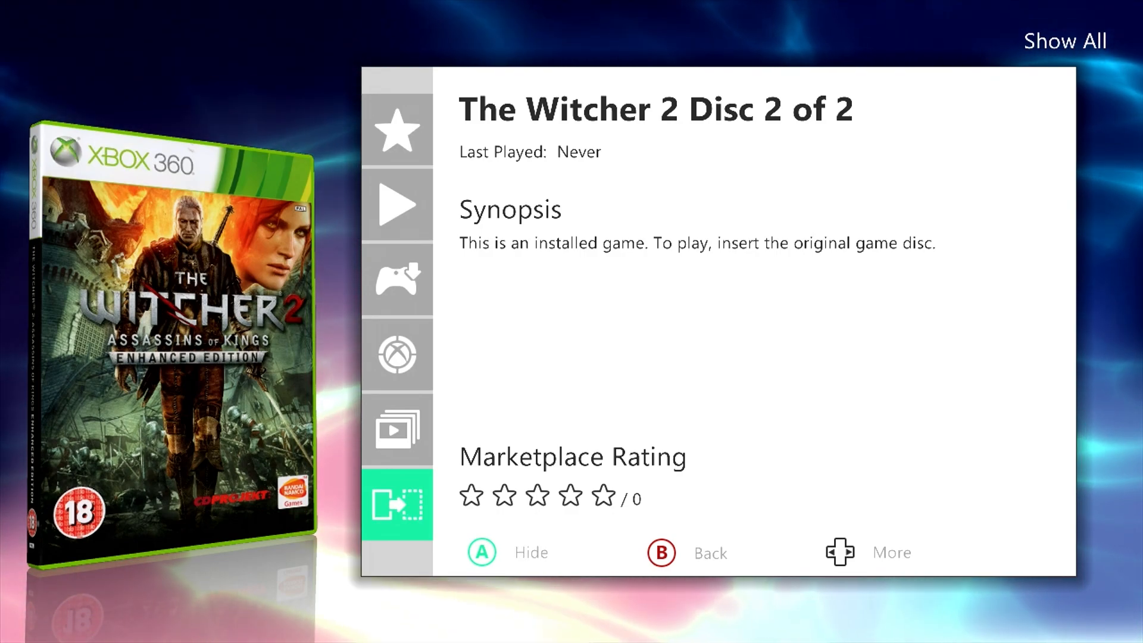
pyautogui.press('Return')
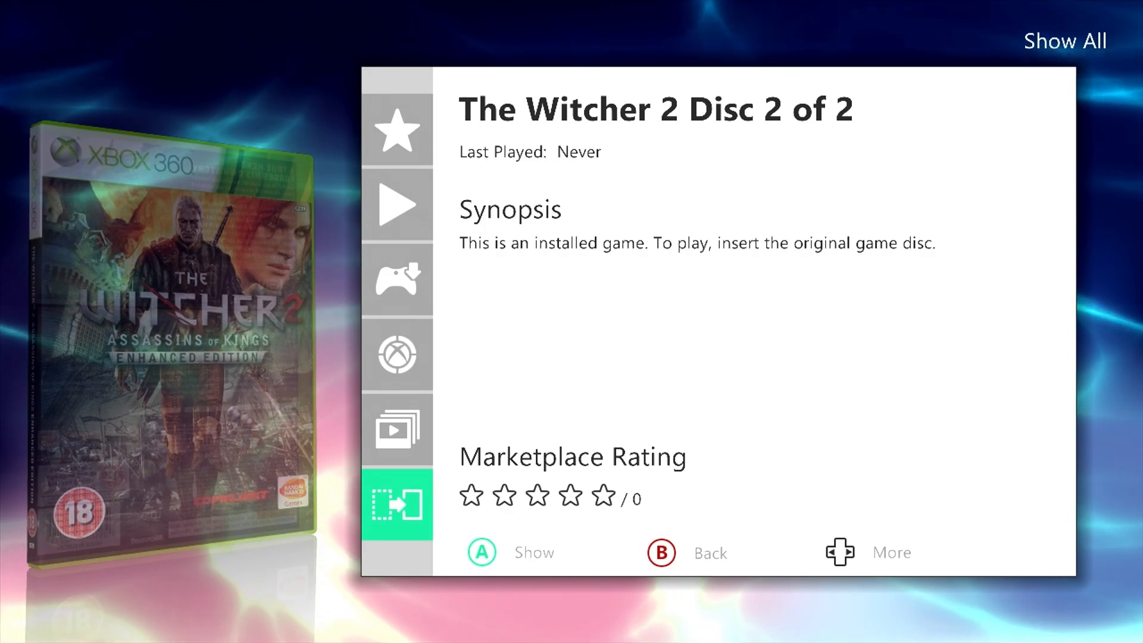
pyautogui.press('Escape')
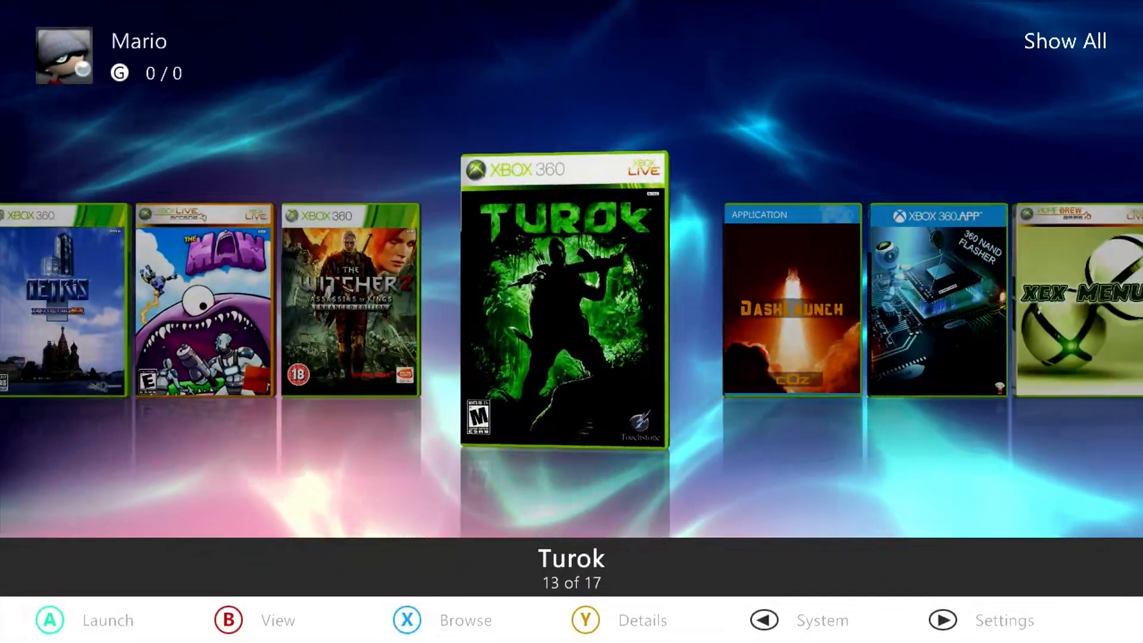
# Step: Enable Show Hidden Titles in the library's filter options and view the hidden The Witcher 2 Disc 2 of 2 beside The Witcher 2
pyautogui.press('Left')
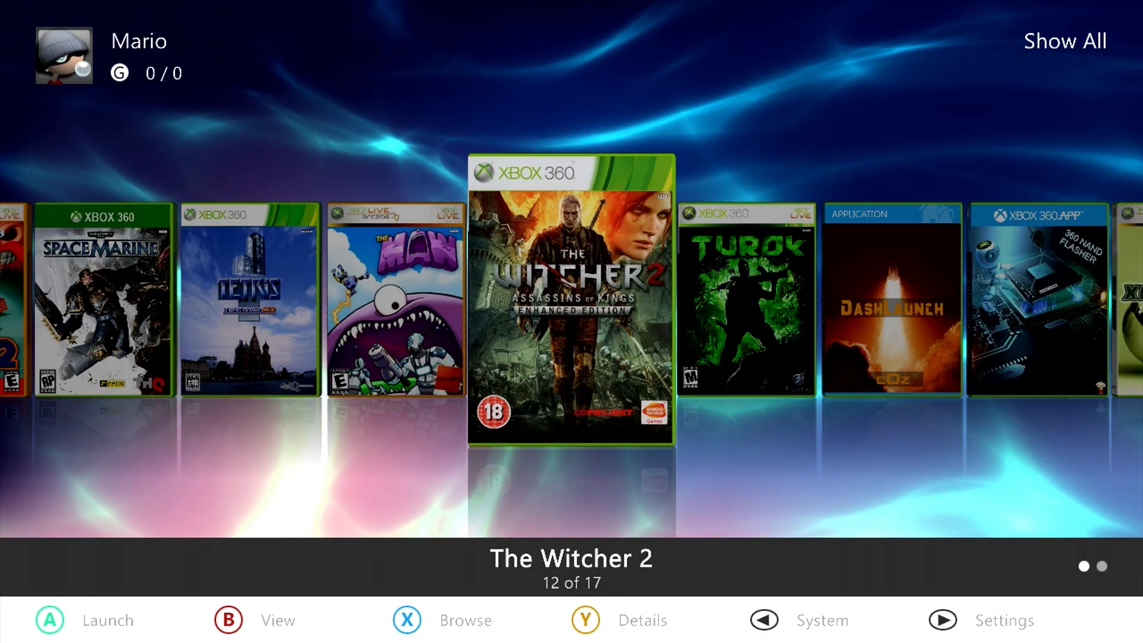
pyautogui.press('b')
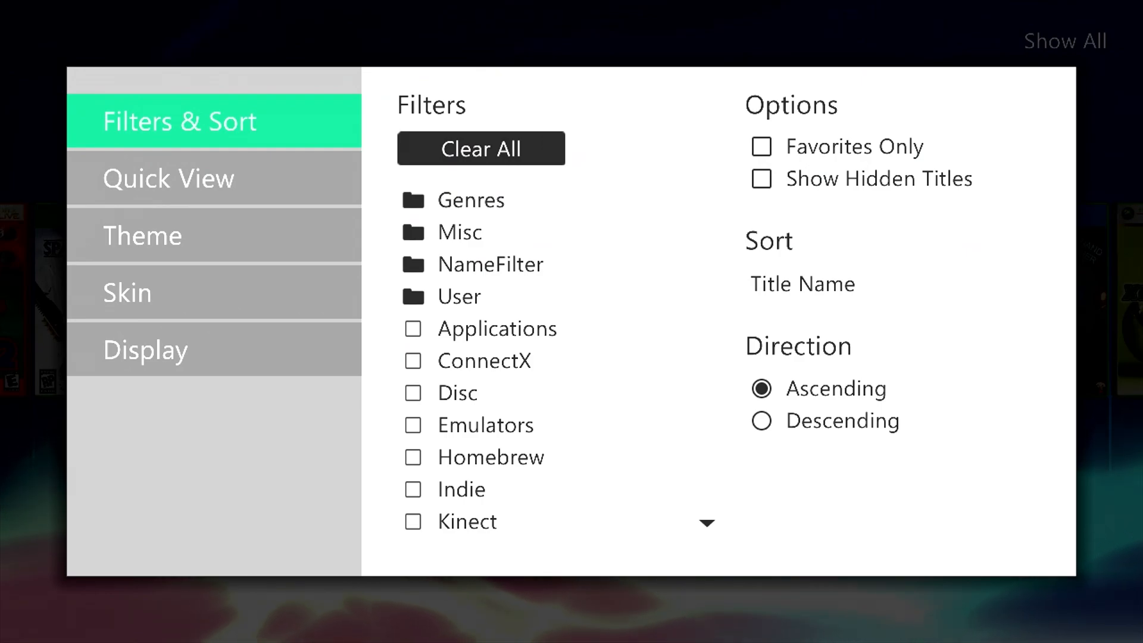
pyautogui.press('Right')
pyautogui.press('Right')
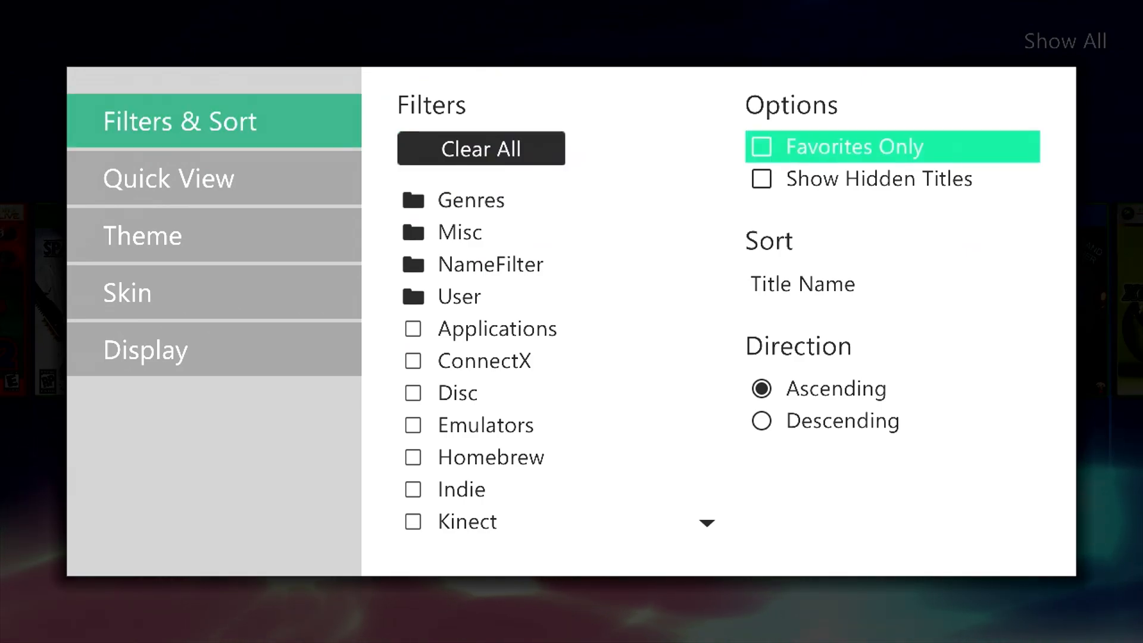
pyautogui.press('Down')
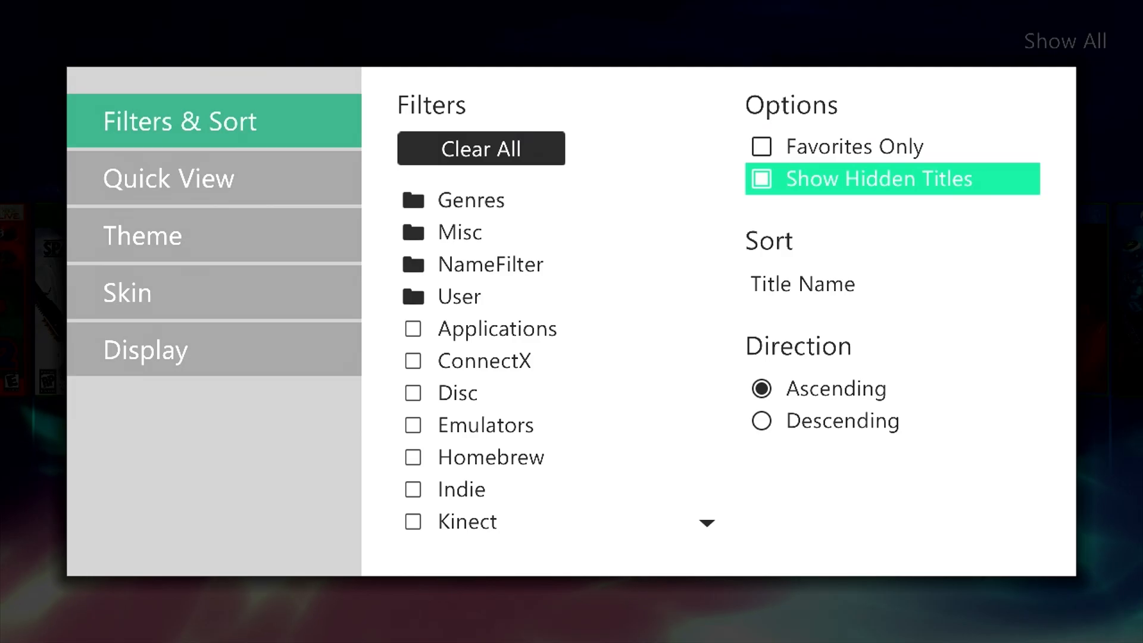
pyautogui.press('Escape')
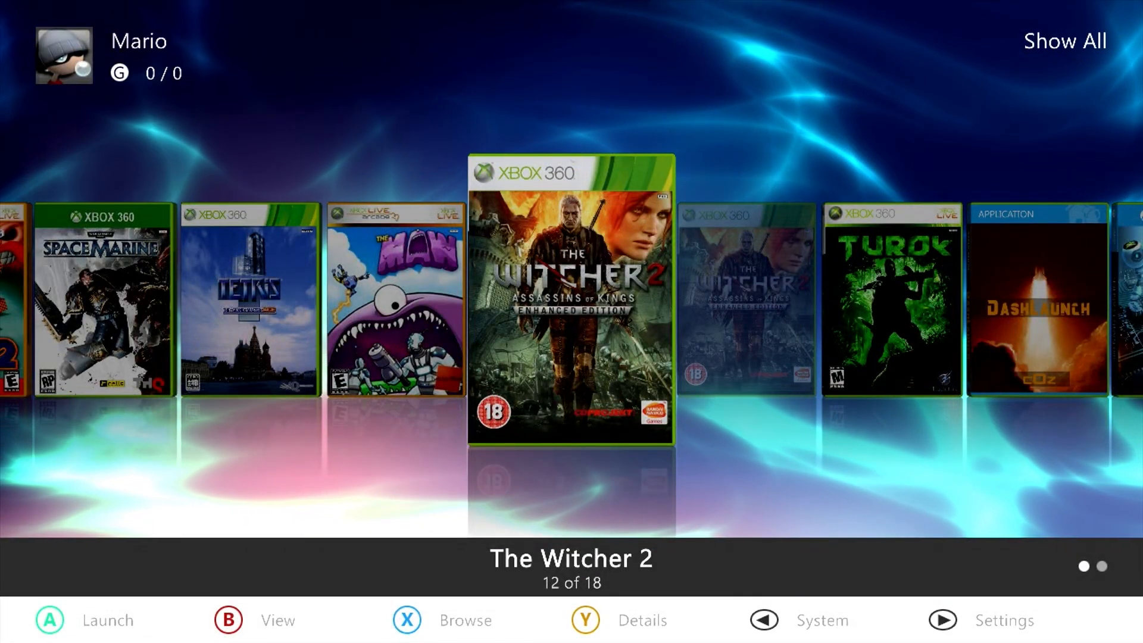
pyautogui.press('Right')
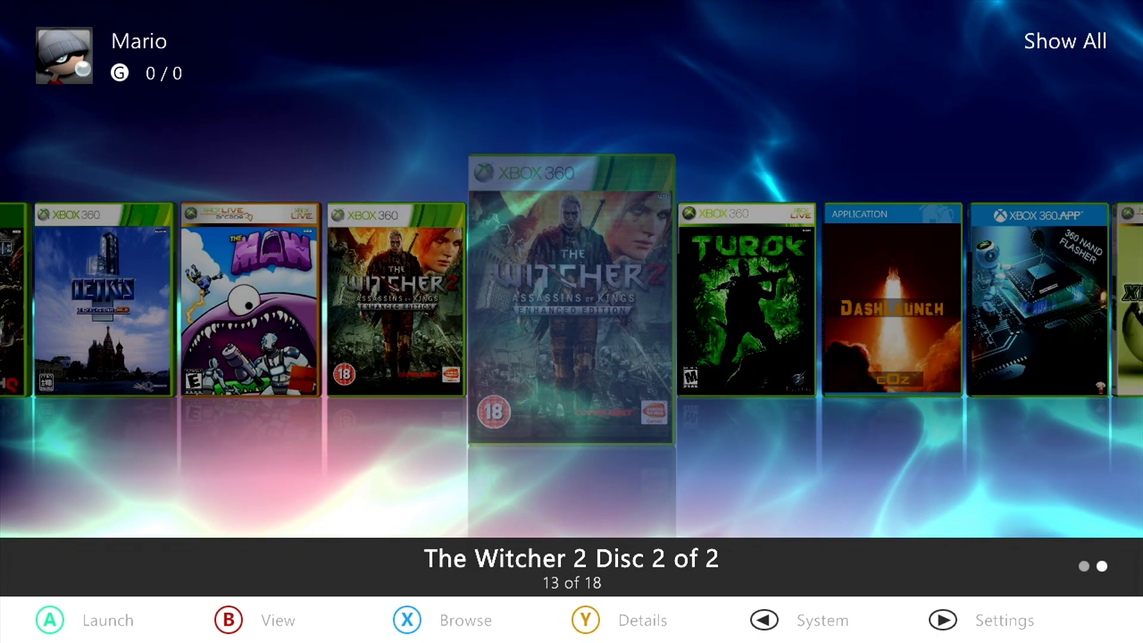
pyautogui.press('Left')
pyautogui.press('Right')
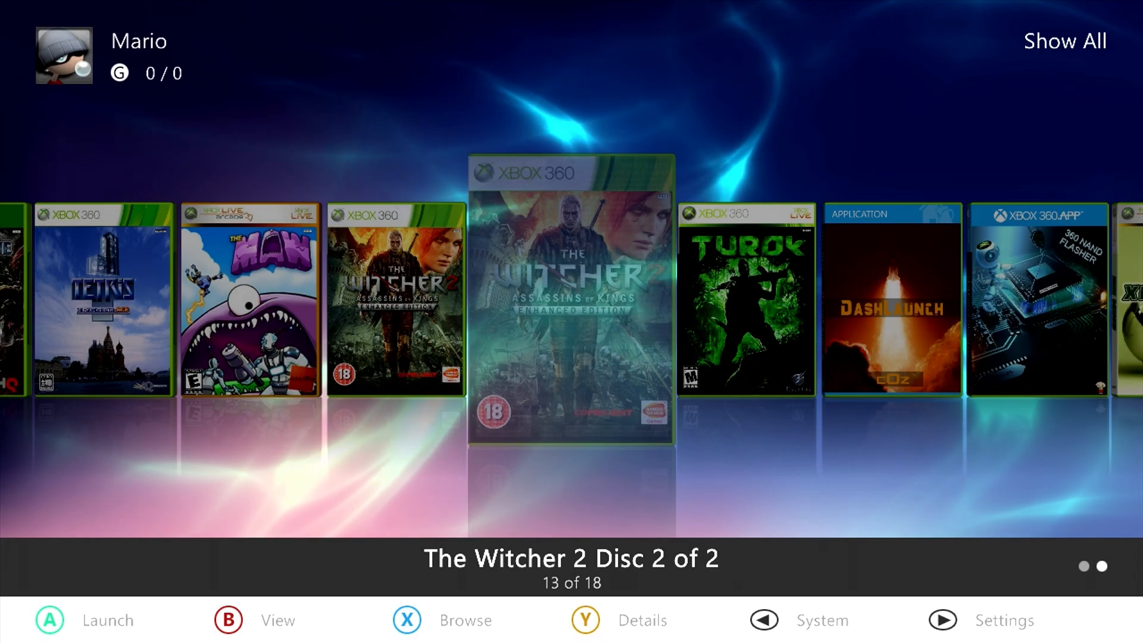
pyautogui.press('Left')
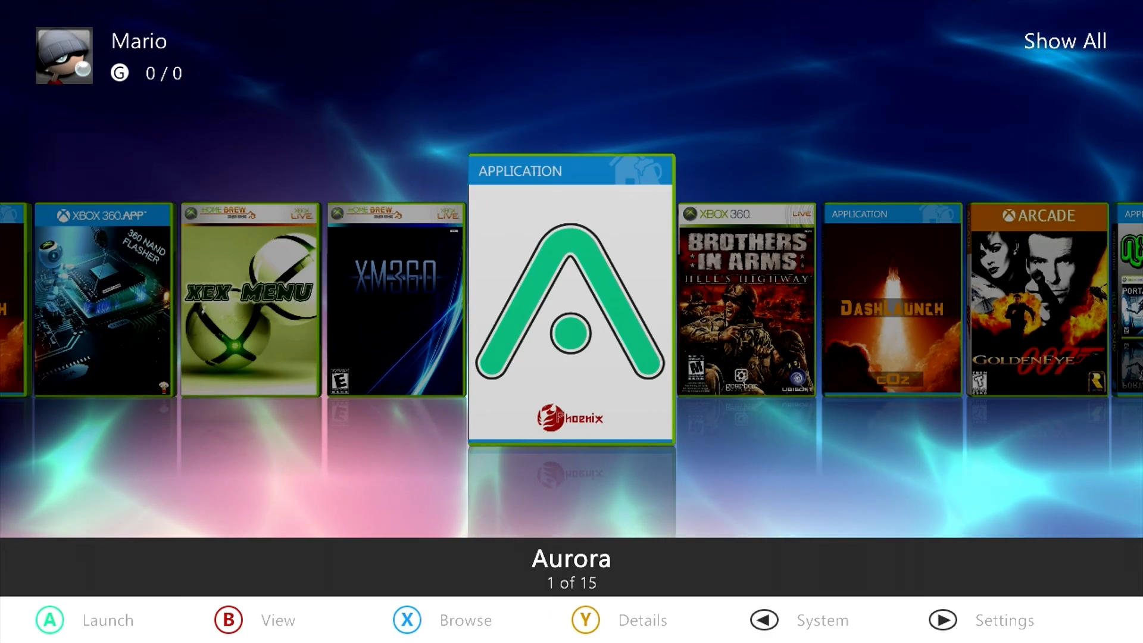
# Step: Launch DashLaunch and check the autoswap option and its description in the Behavior settings
pyautogui.press('Right')
pyautogui.press('Right')
pyautogui.press('Return')
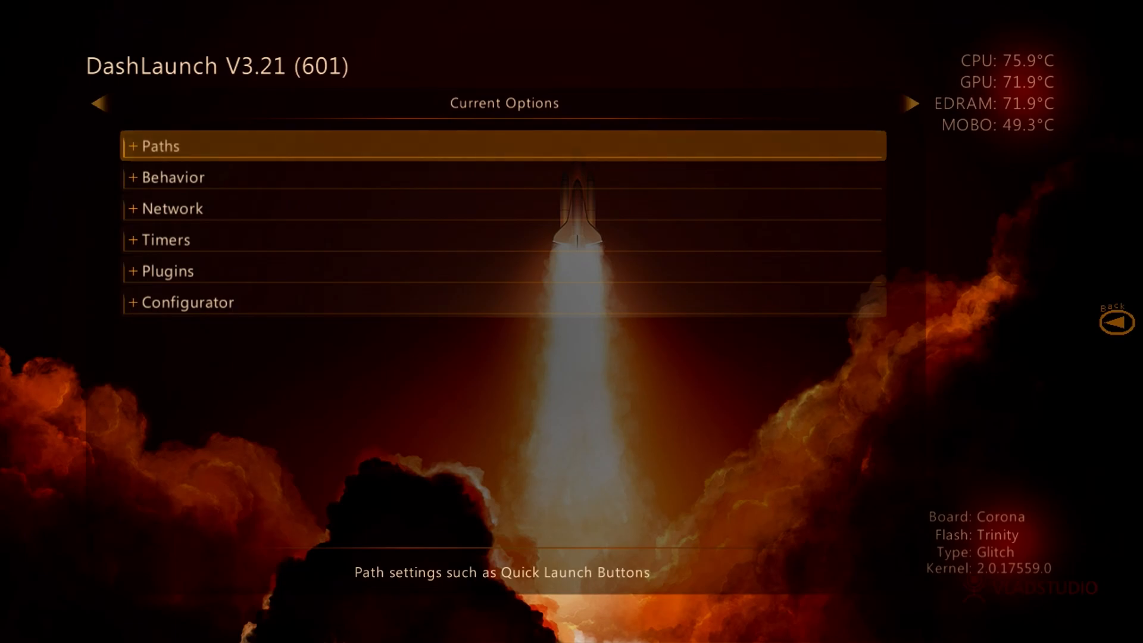
pyautogui.press('Down')
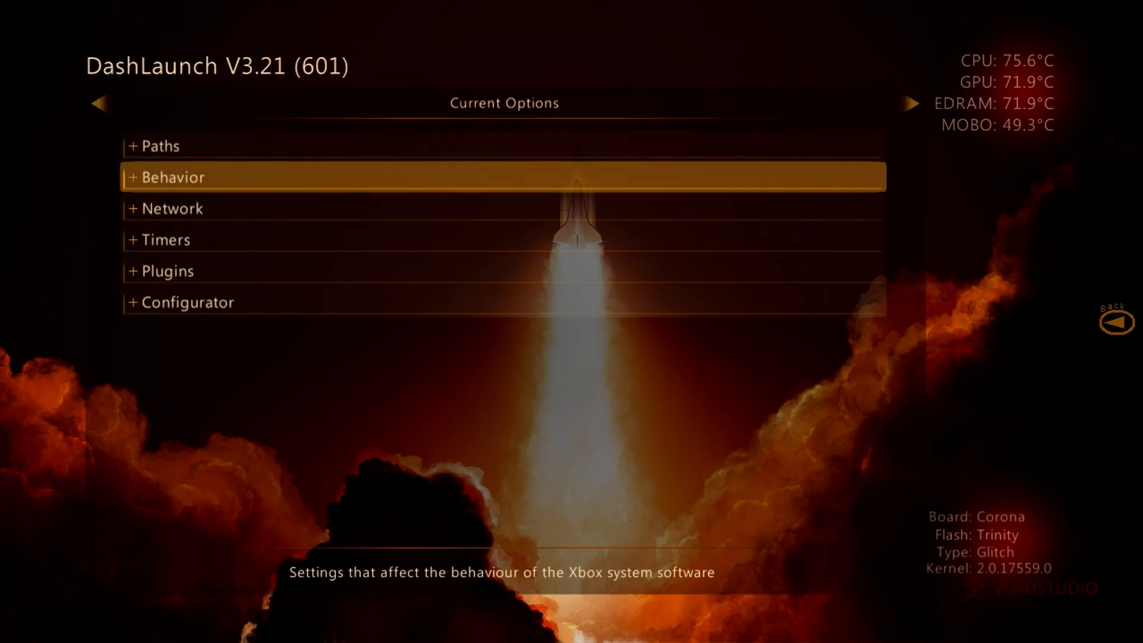
pyautogui.press('Return')
pyautogui.press('pagedown')
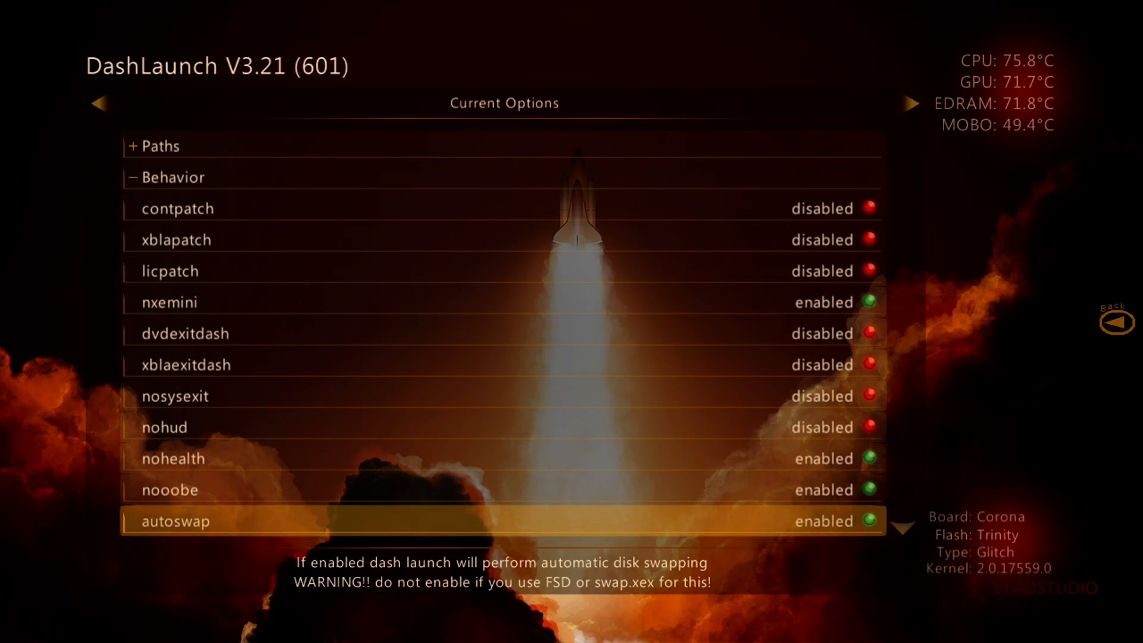
pyautogui.press('BackSpace')
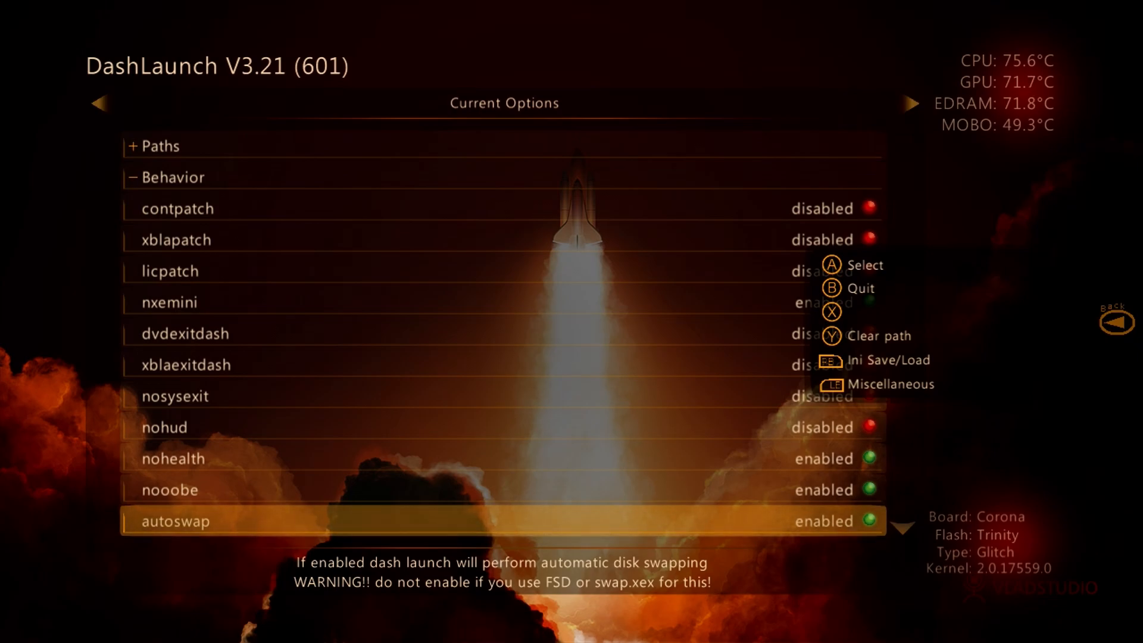
# Step: Collapse the Behavior settings and look through the plugin1 to plugin5 paths under Plugins
pyautogui.press('pageup')
pyautogui.press('Down')
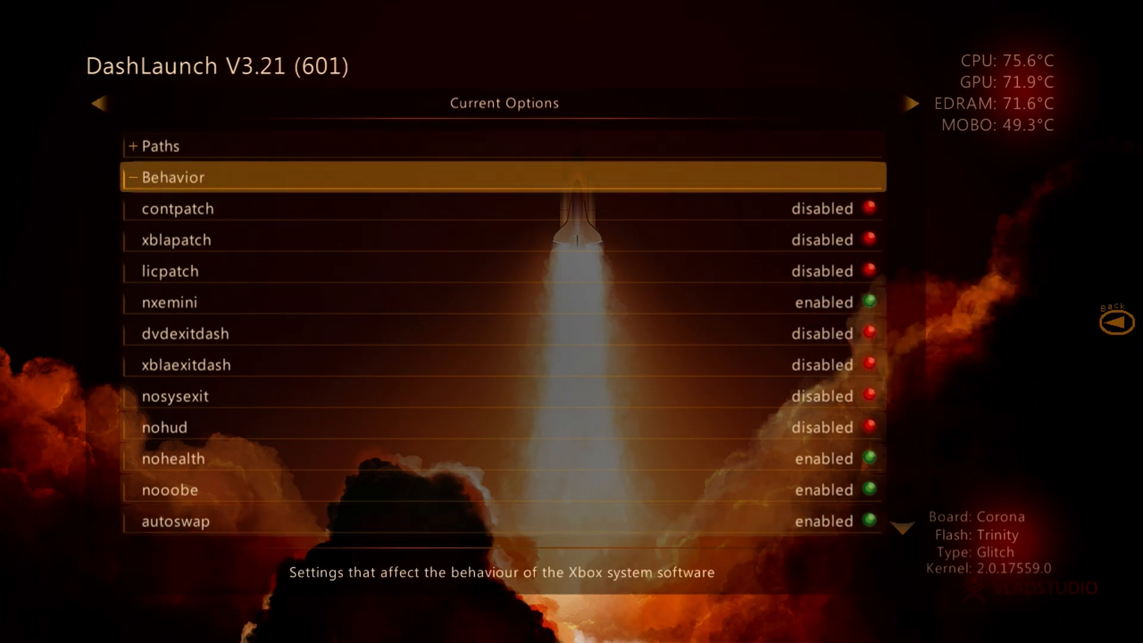
pyautogui.press('Return')
pyautogui.press('Down')
pyautogui.press('Down')
pyautogui.press('Down')
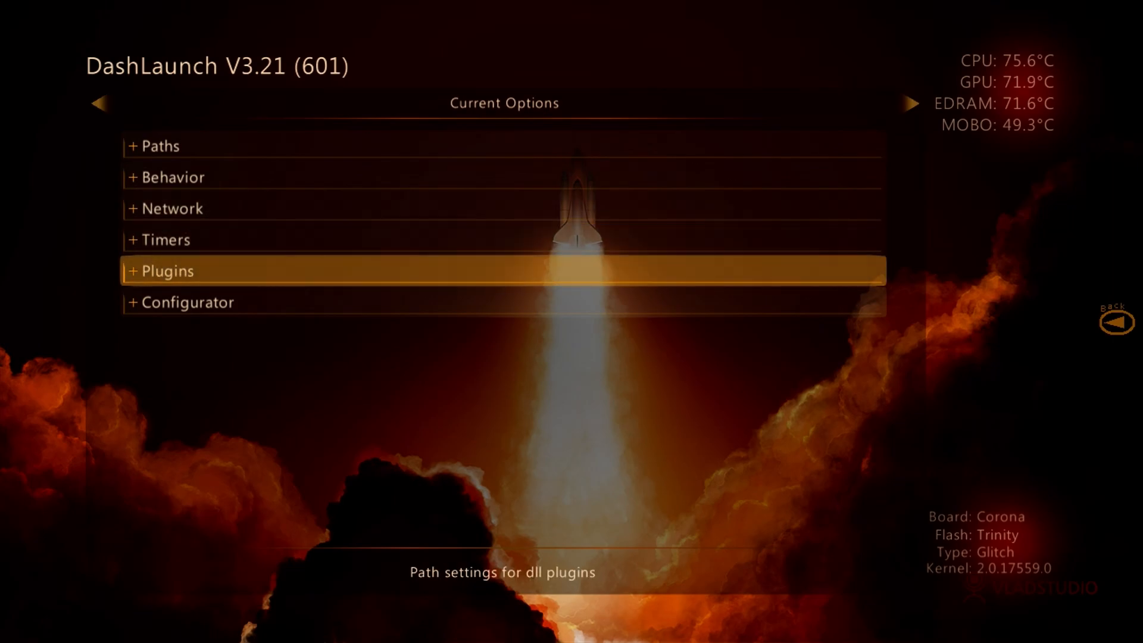
pyautogui.press('Return')
pyautogui.press('Down')
pyautogui.press('Down')
pyautogui.press('Down')
pyautogui.press('Down')
pyautogui.press('Down')
pyautogui.press('Up')
pyautogui.press('Up')
pyautogui.press('Up')
pyautogui.press('Up')
pyautogui.press('Up')
pyautogui.press('Up')
pyautogui.press('Up')
pyautogui.press('Up')
pyautogui.press('Up')
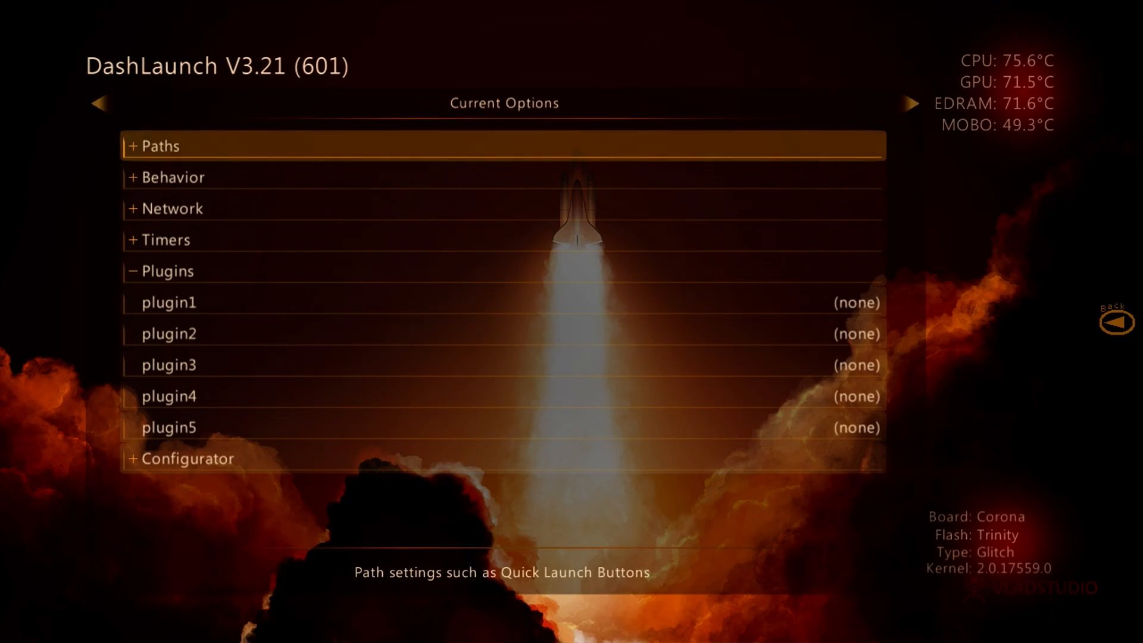
# Step: Expand the Behavior settings and go back to the autoswap option to check its state
pyautogui.press('Down')
pyautogui.press('Return')
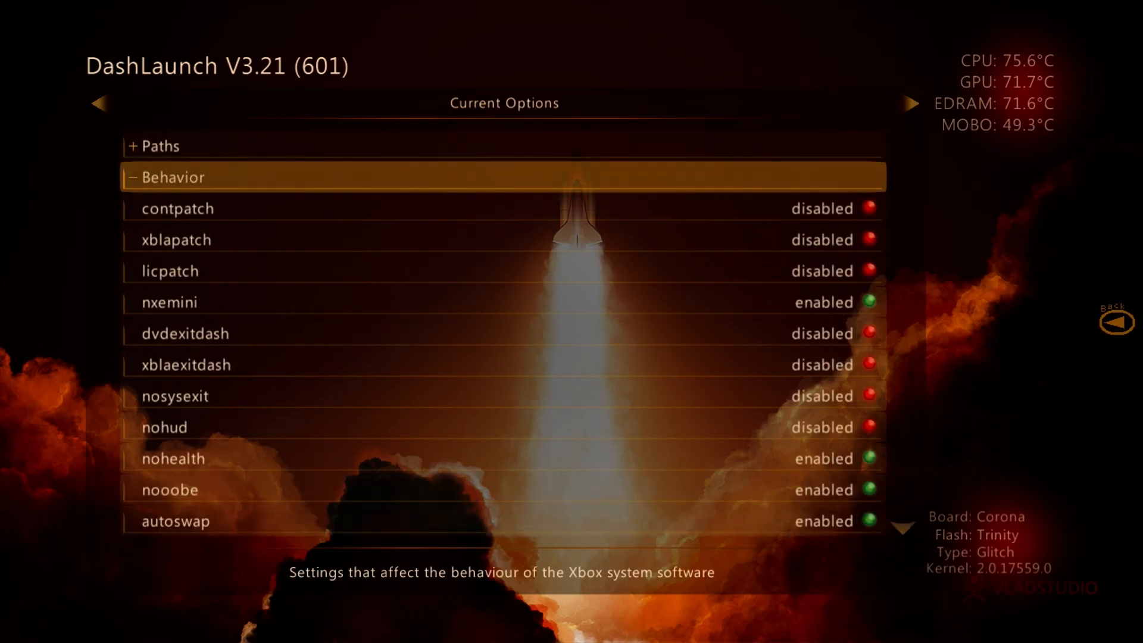
pyautogui.press('pagedown')
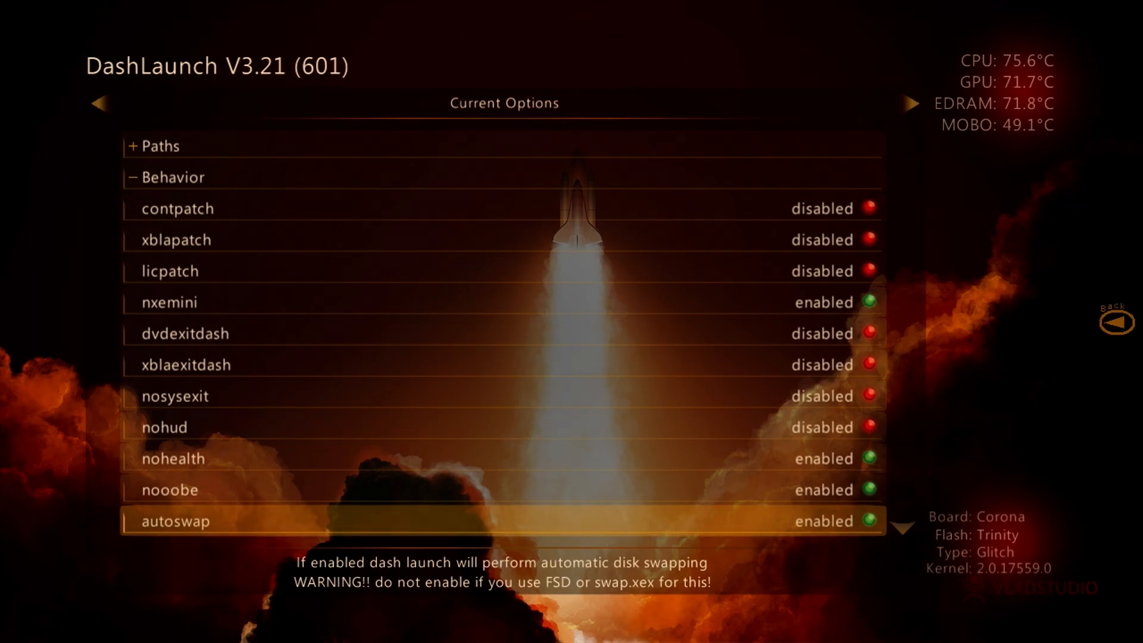
# Step: Save the DashLaunch settings to launch.ini on the Hdd and quit DashLaunch
pyautogui.press('Right')
pyautogui.press('Down')
pyautogui.press('Down')
pyautogui.press('Down')
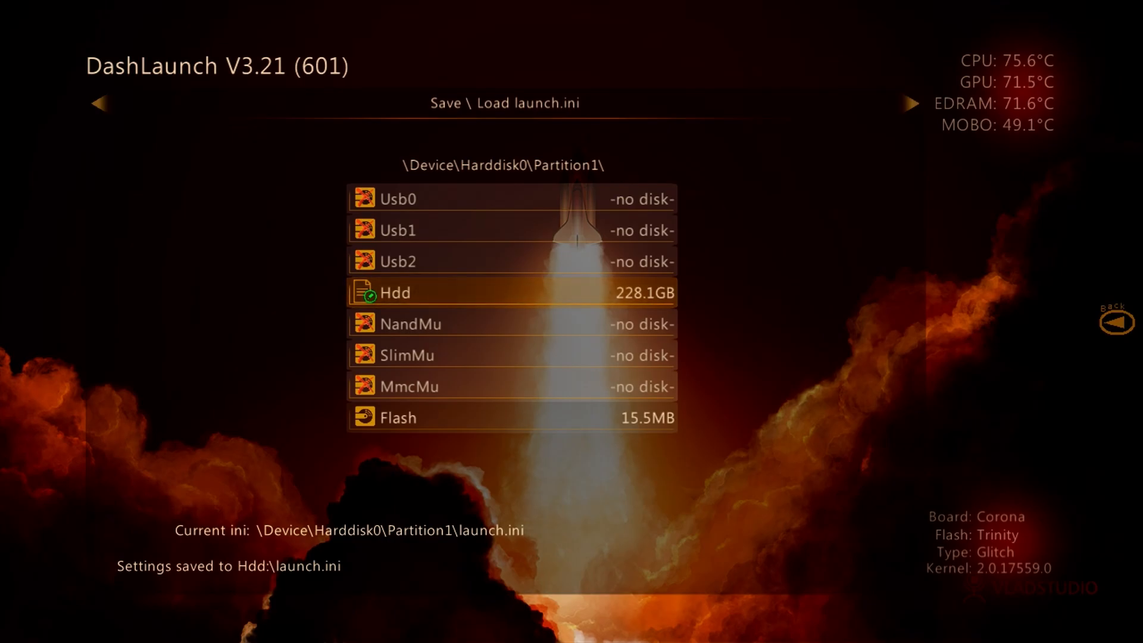
pyautogui.press('Right')
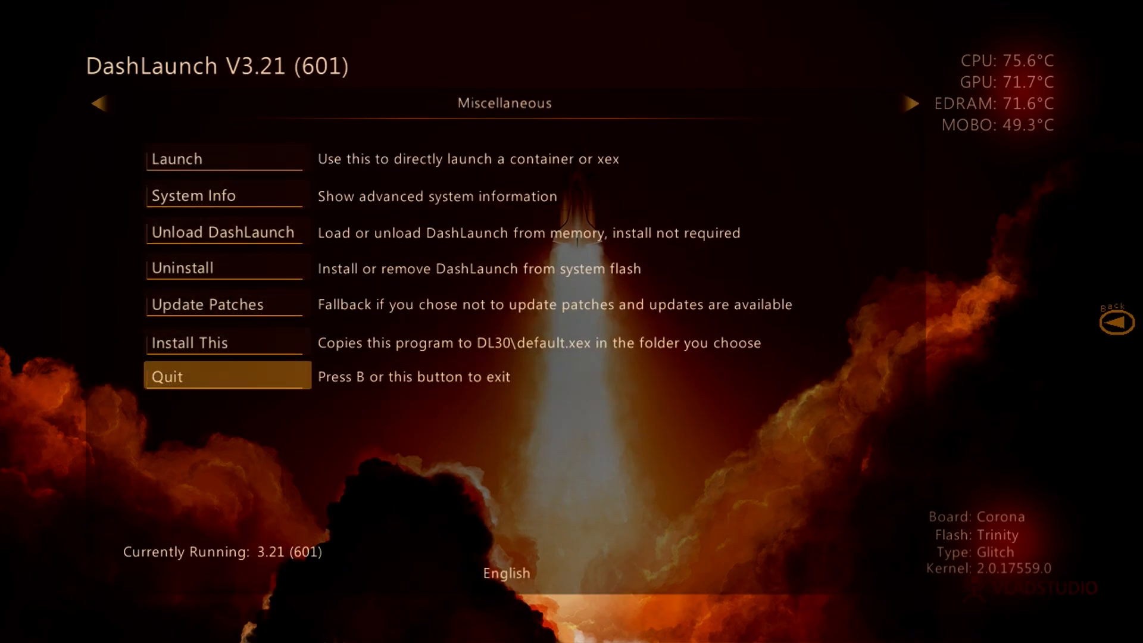
pyautogui.press('Return')
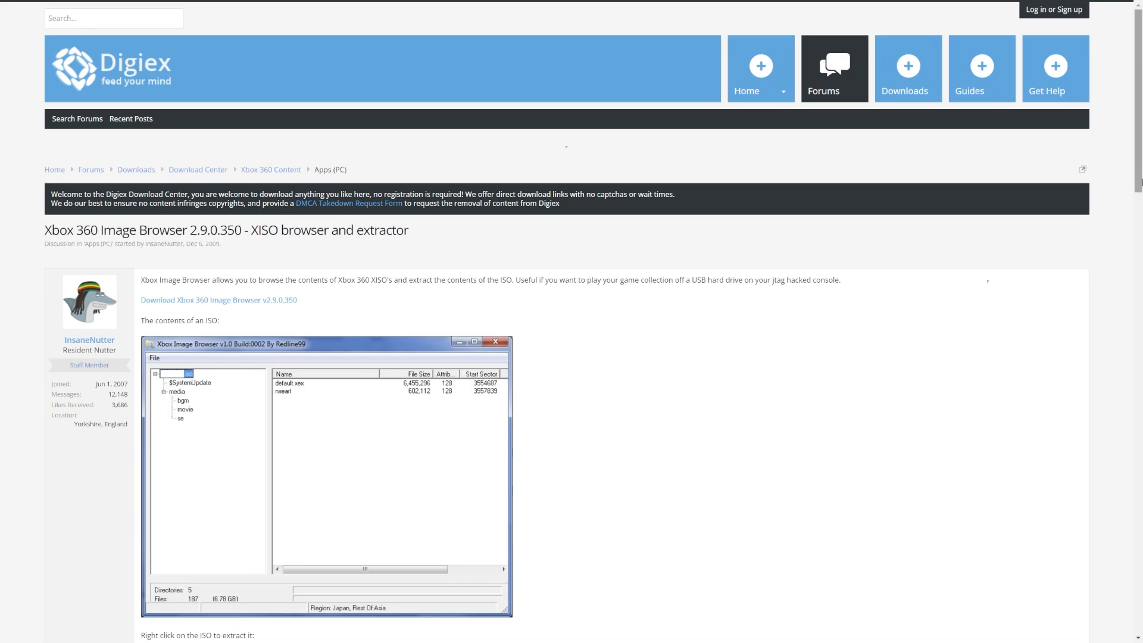
# Step: Review the Xbox 360 Image Browser 2.9.0.350 page on Digiex for its download link and extraction instructions
pyautogui.scroll(-8, 1140, 182)
pyautogui.scroll(4, 1141, 183)
pyautogui.scroll(3, 703, 220)
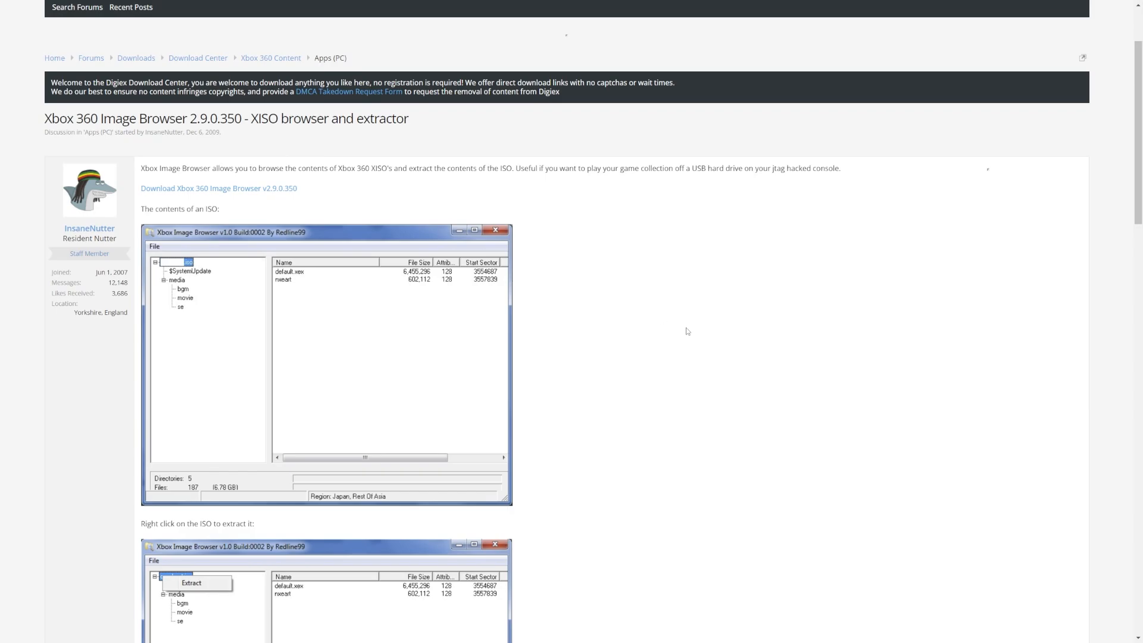
pyautogui.scroll(-12, 690, 333)
pyautogui.scroll(6, 706, 336)
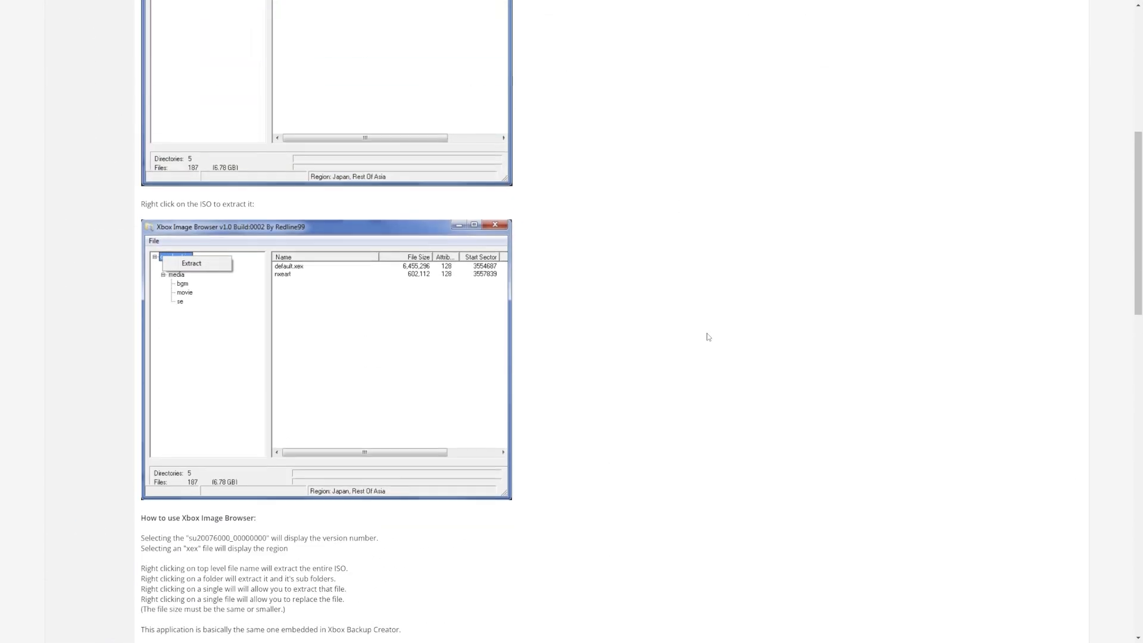
pyautogui.scroll(7, 576, 306)
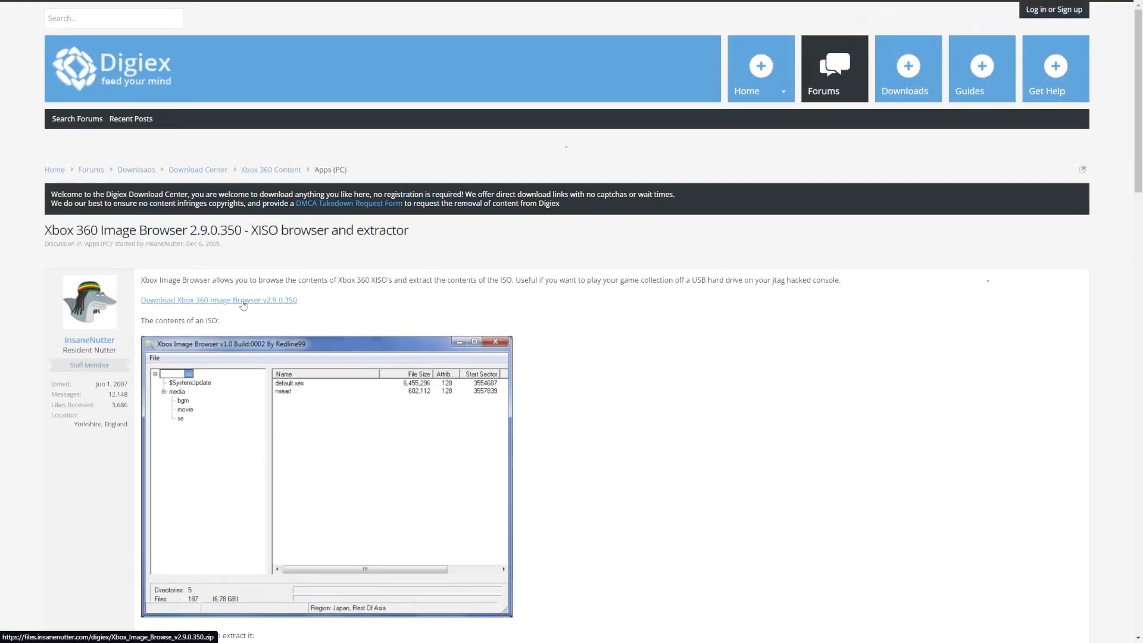
pyautogui.scroll(-13, 755, 386)
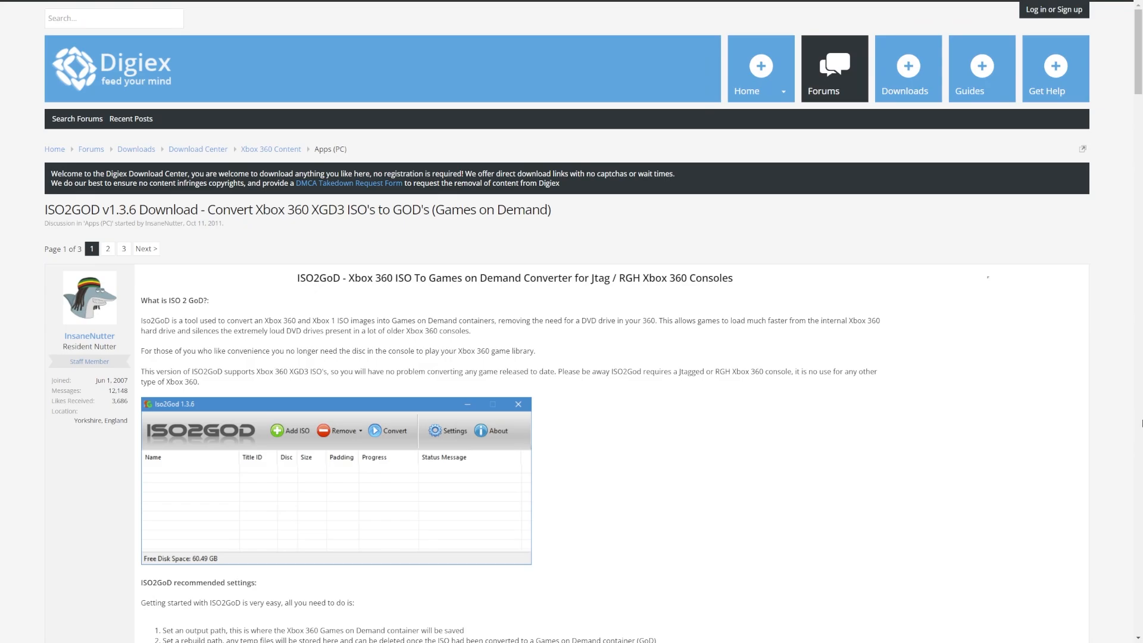
# Step: Review the ISO2GOD v1.3.6 page's recommended settings and download links, and open the 7-Zip site's download page
pyautogui.scroll(-6, 1141, 423)
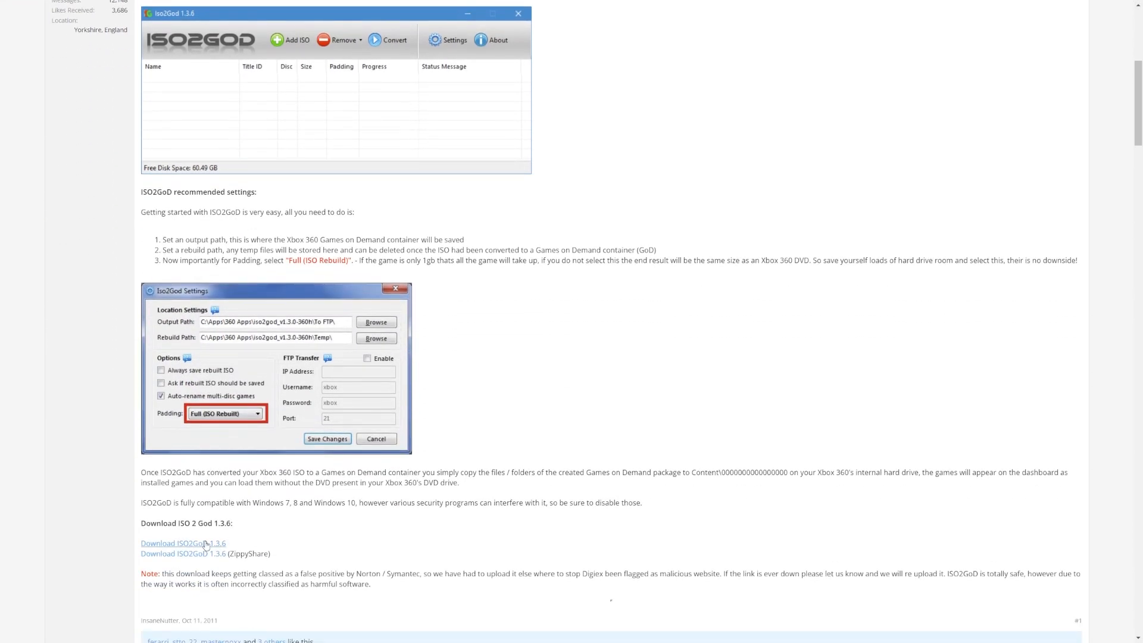
pyautogui.scroll(6, 969, 461)
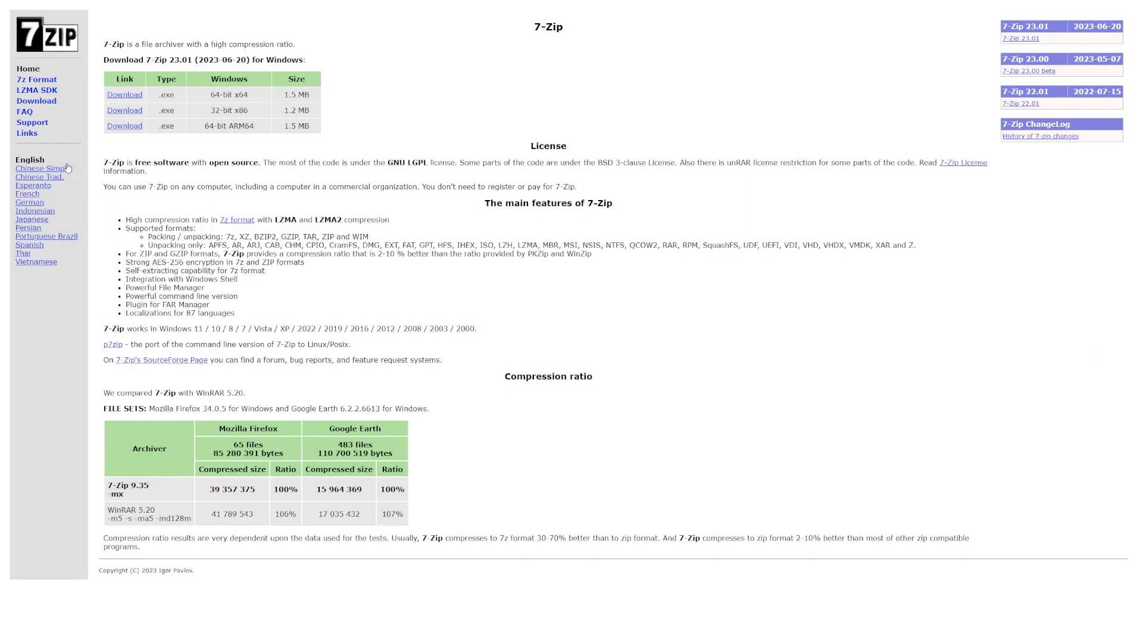
pyautogui.click(36, 101)
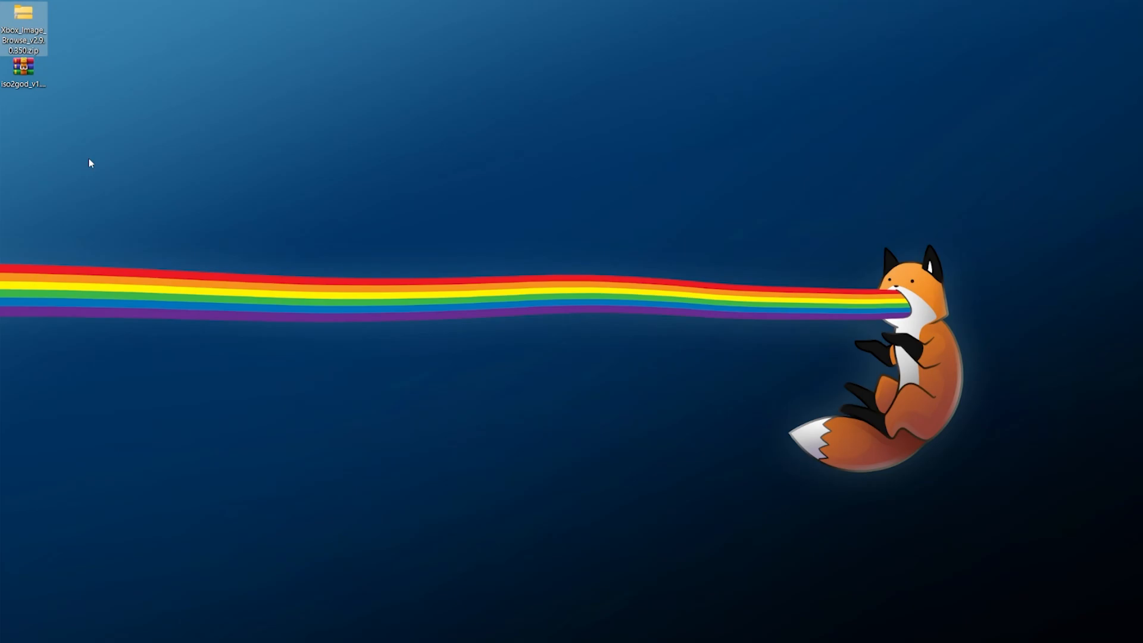
# Step: Extract the Xbox Image Browser zip on the desktop into its own Xbox_Image_Browse_v2.9.0.350 folder using 7-Zip
pyautogui.rightClick(31, 19)
pyautogui.moveTo(196, 137)
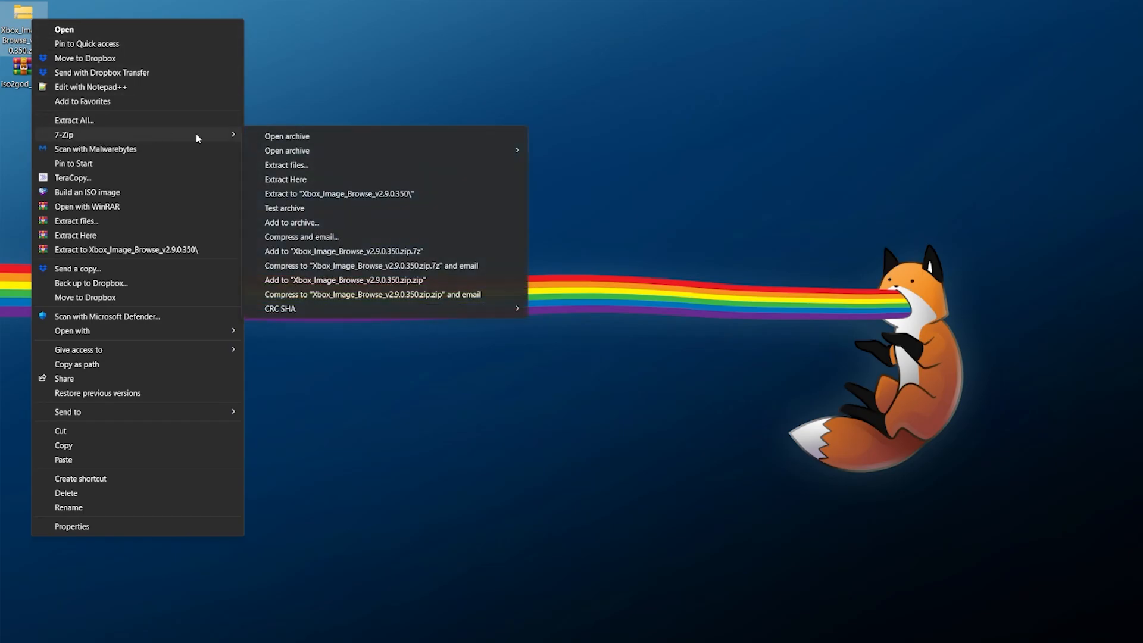
pyautogui.click(311, 193)
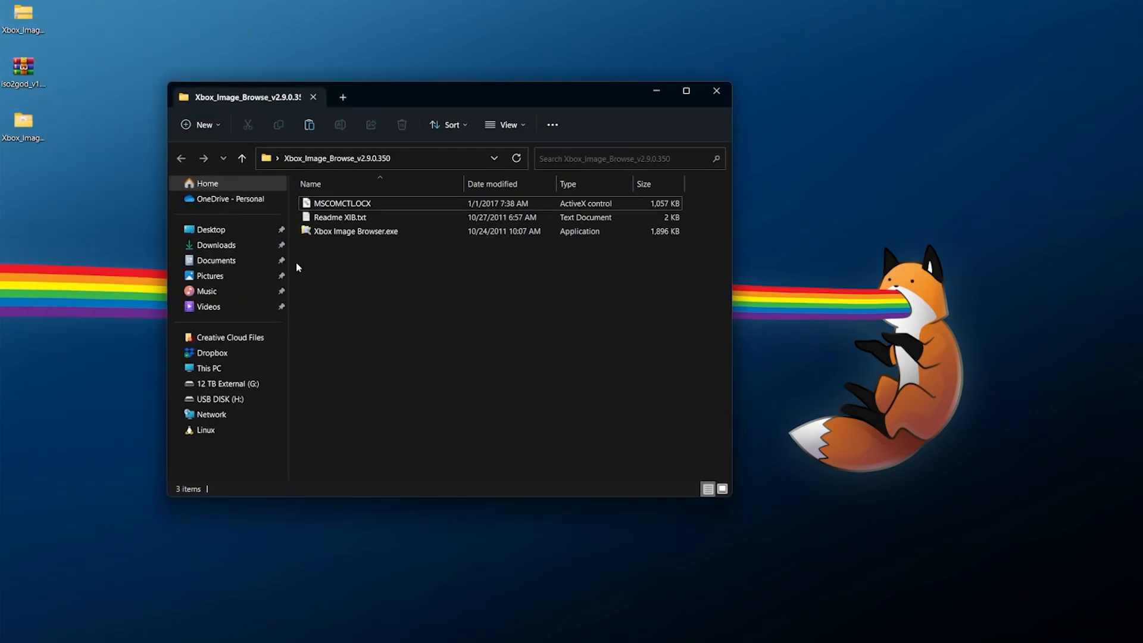
pyautogui.moveTo(383, 97); pyautogui.dragTo(369, 86)
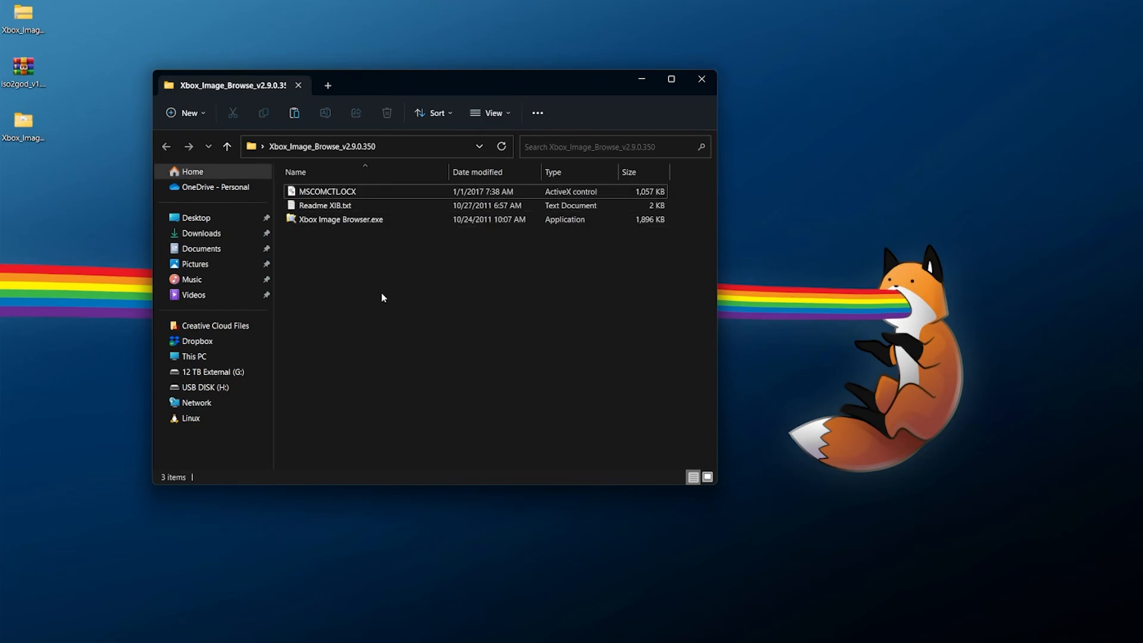
# Step: Launch Xbox Image Browser.exe, minimize the folder window and load the Witcher 2 - Disc 1.iso image
pyautogui.click(349, 220)
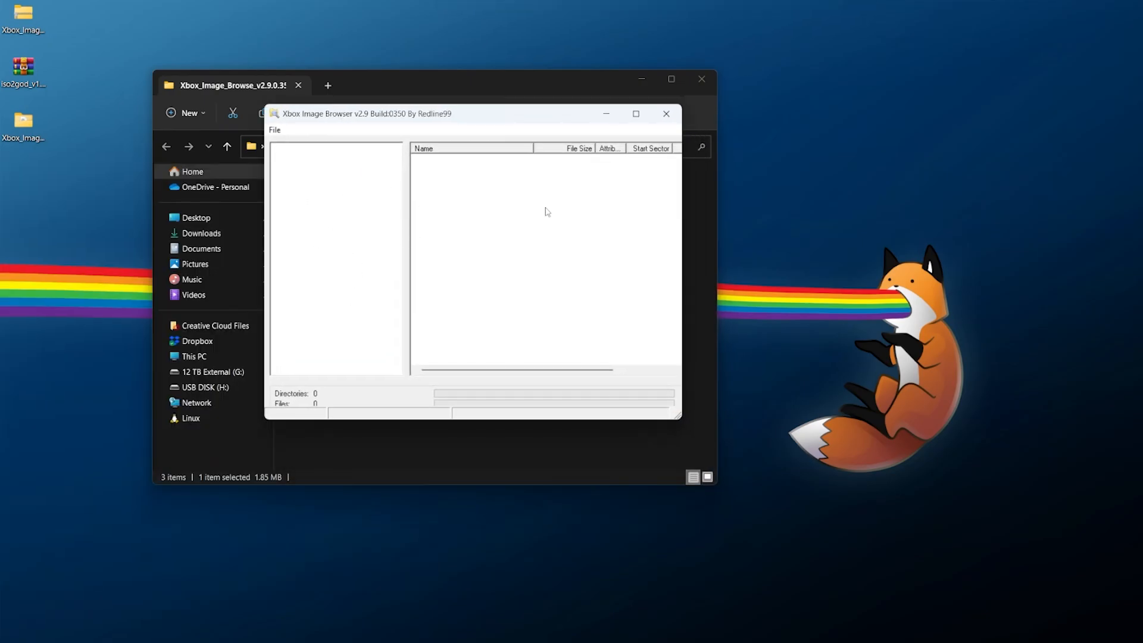
pyautogui.click(641, 79)
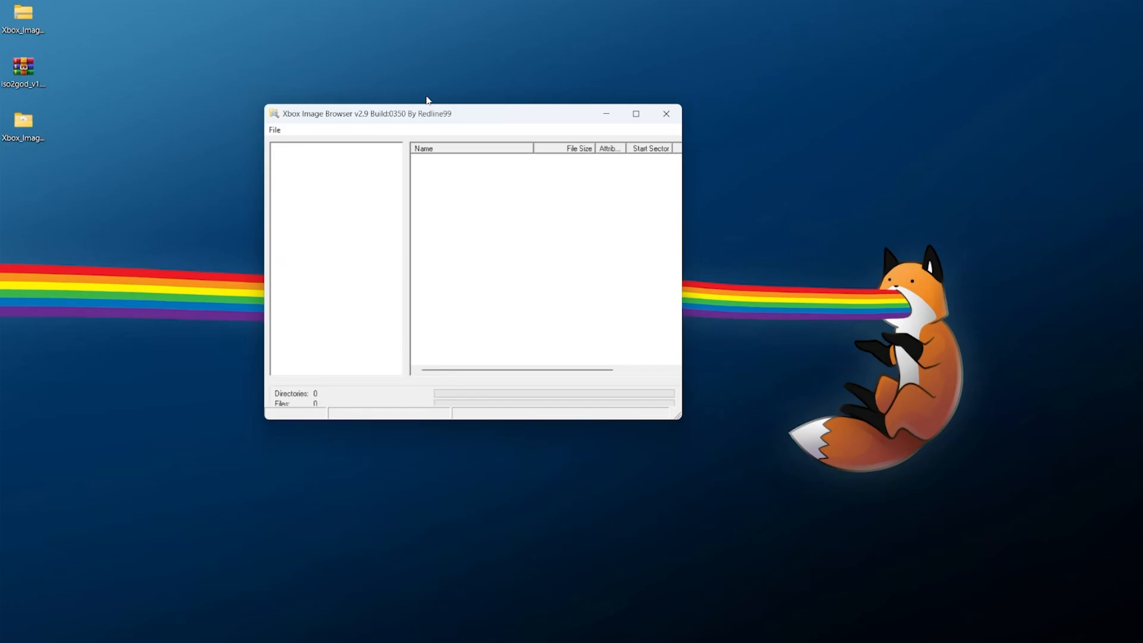
pyautogui.click(275, 131)
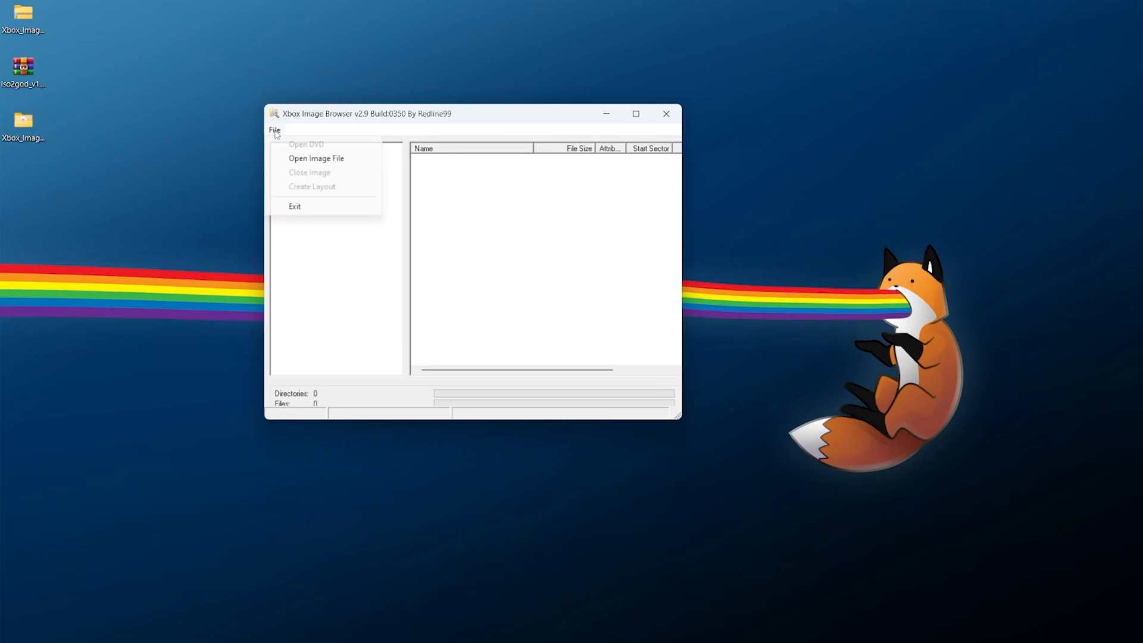
pyautogui.click(316, 158)
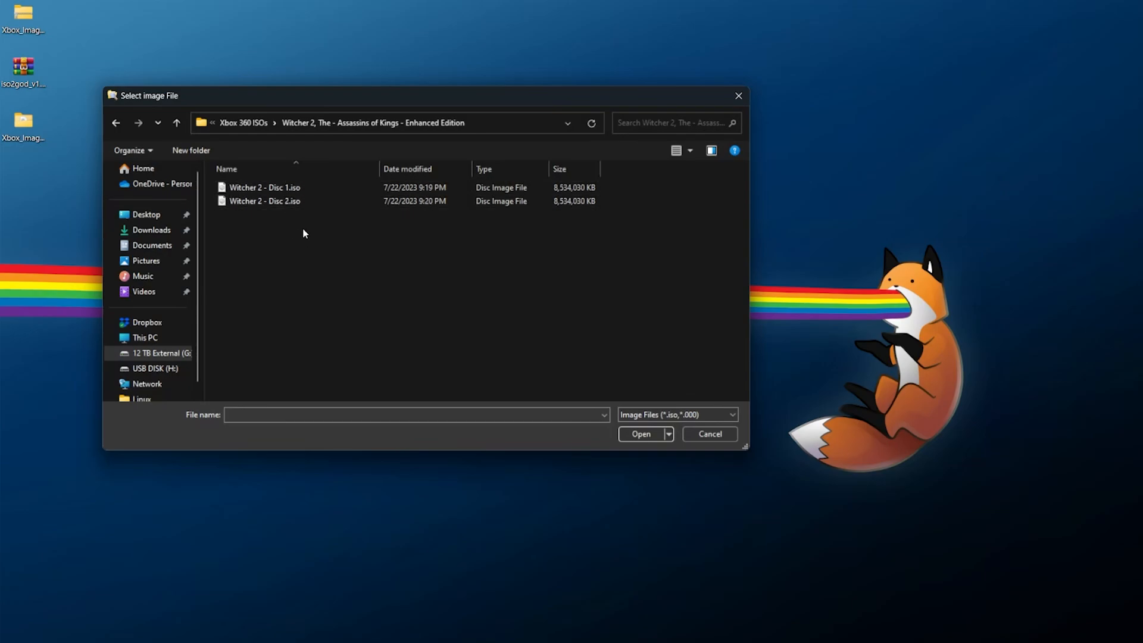
pyautogui.doubleClick(296, 187)
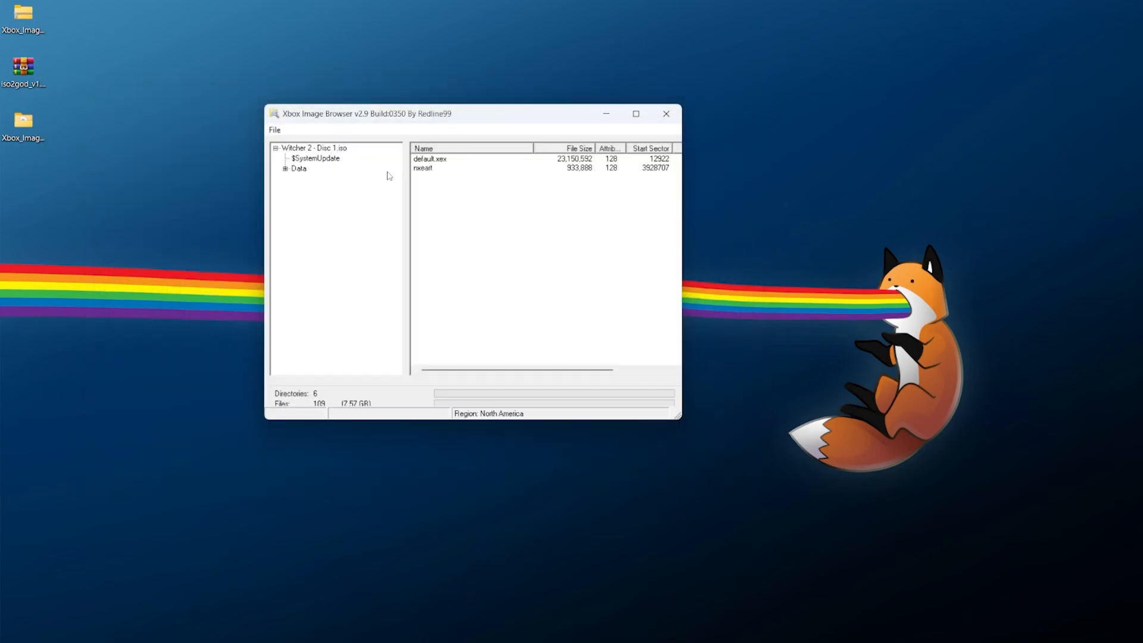
# Step: Extract the entire Witcher 2 - Disc 1.iso image into a Disc 1 folder inside a Witcher 2 folder
pyautogui.click(337, 149)
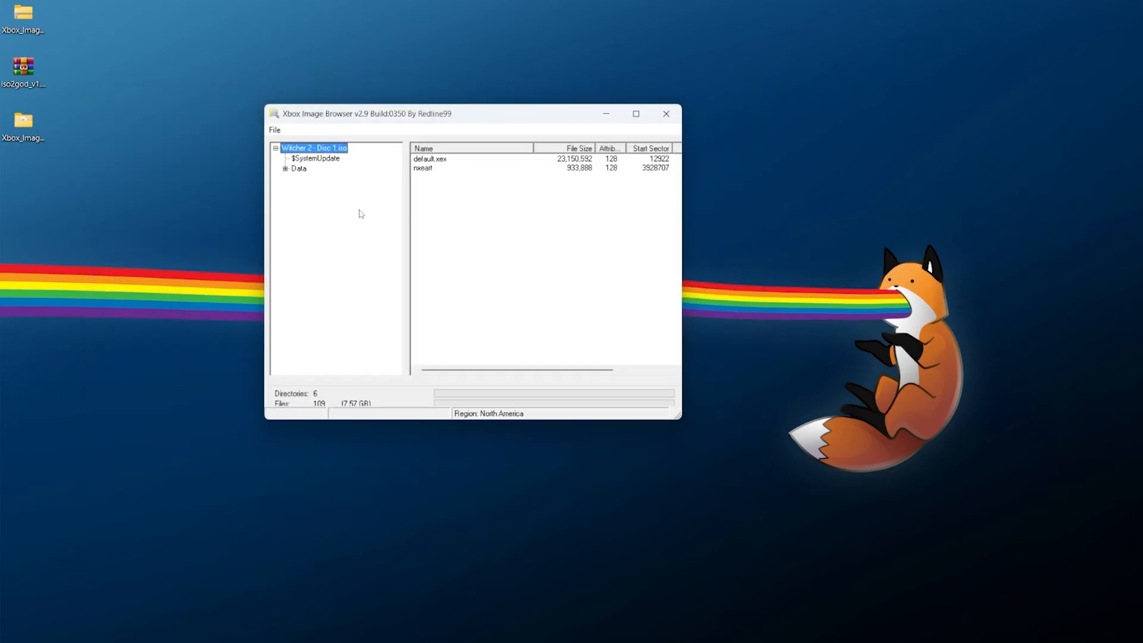
pyautogui.rightClick(324, 153)
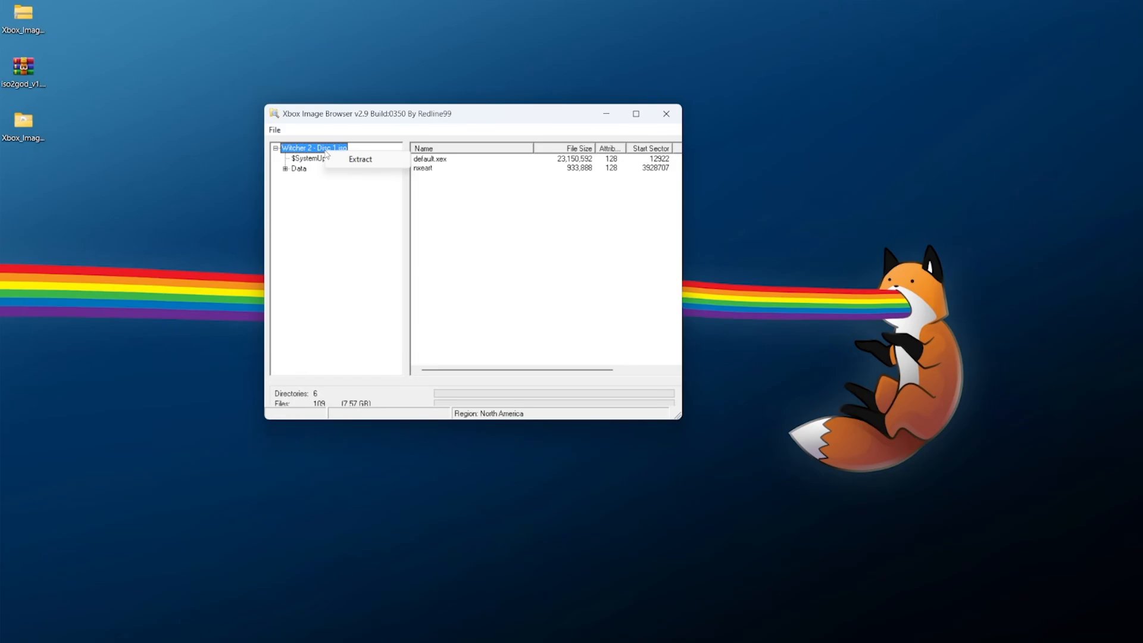
pyautogui.click(374, 167)
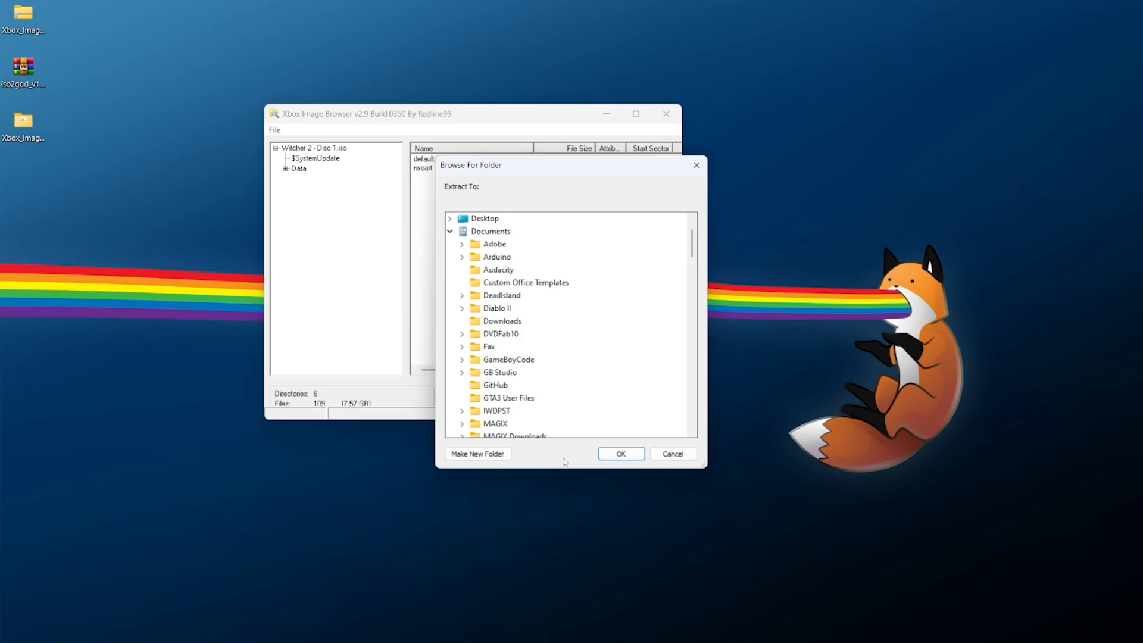
pyautogui.press('Return')
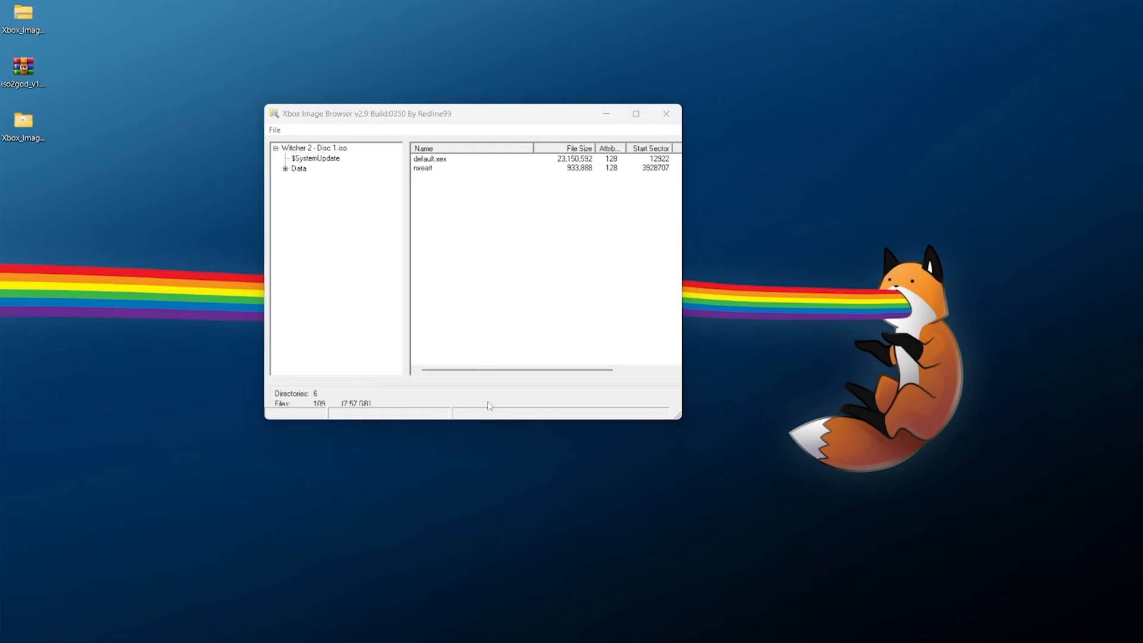
pyautogui.click(471, 391)
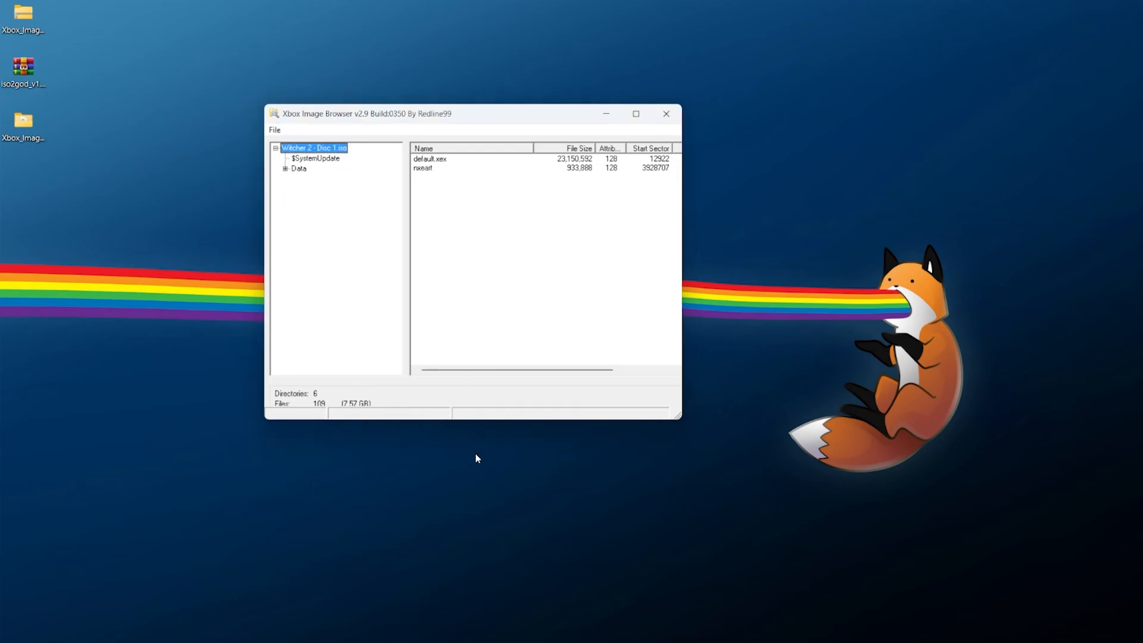
# Step: Close the Disc 1 image and load Witcher 2 - Disc 2.iso instead
pyautogui.click(280, 134)
pyautogui.click(313, 172)
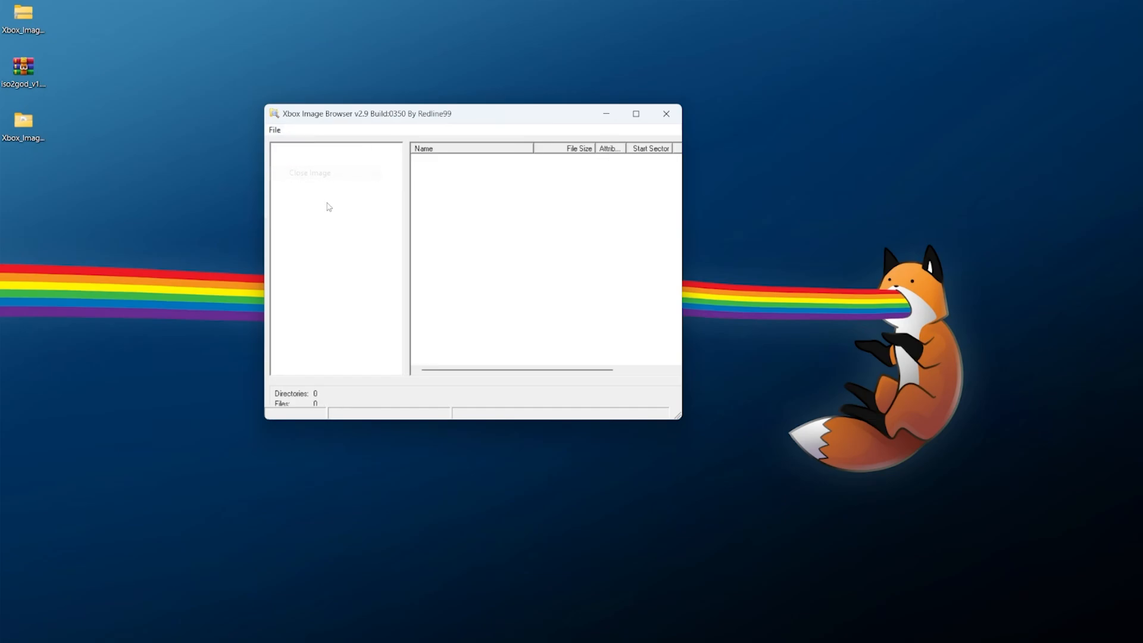
pyautogui.click(276, 133)
pyautogui.click(310, 158)
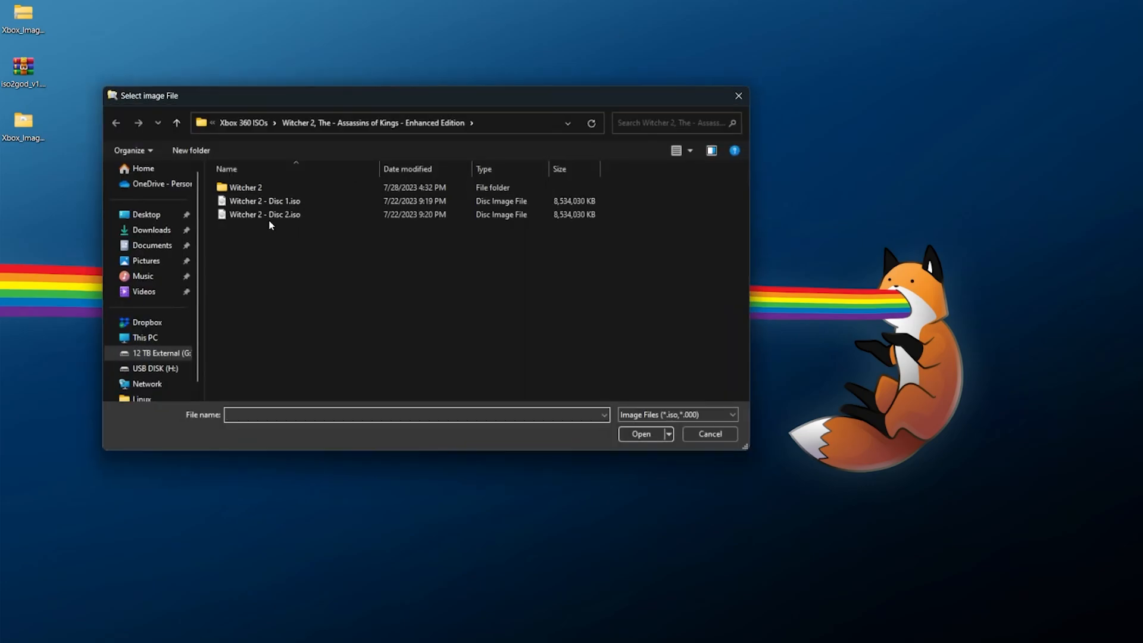
pyautogui.click(267, 216)
pyautogui.doubleClick(283, 216)
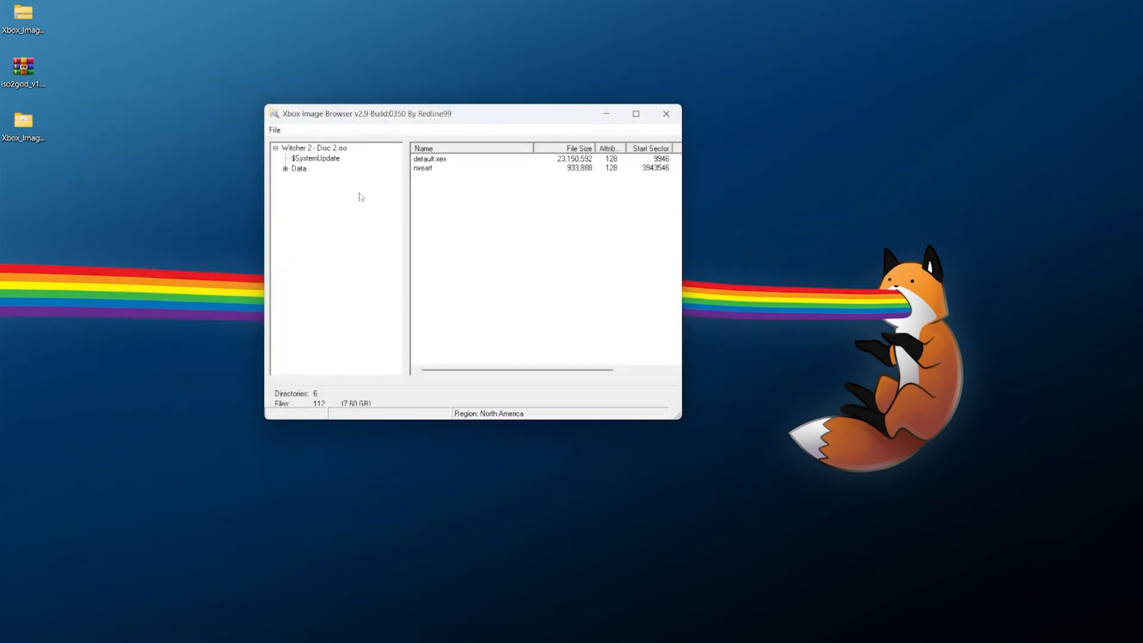
# Step: Extract the entire Witcher 2 - Disc 2.iso image into a Disc 2 folder inside the Witcher 2 folder
pyautogui.click(331, 149)
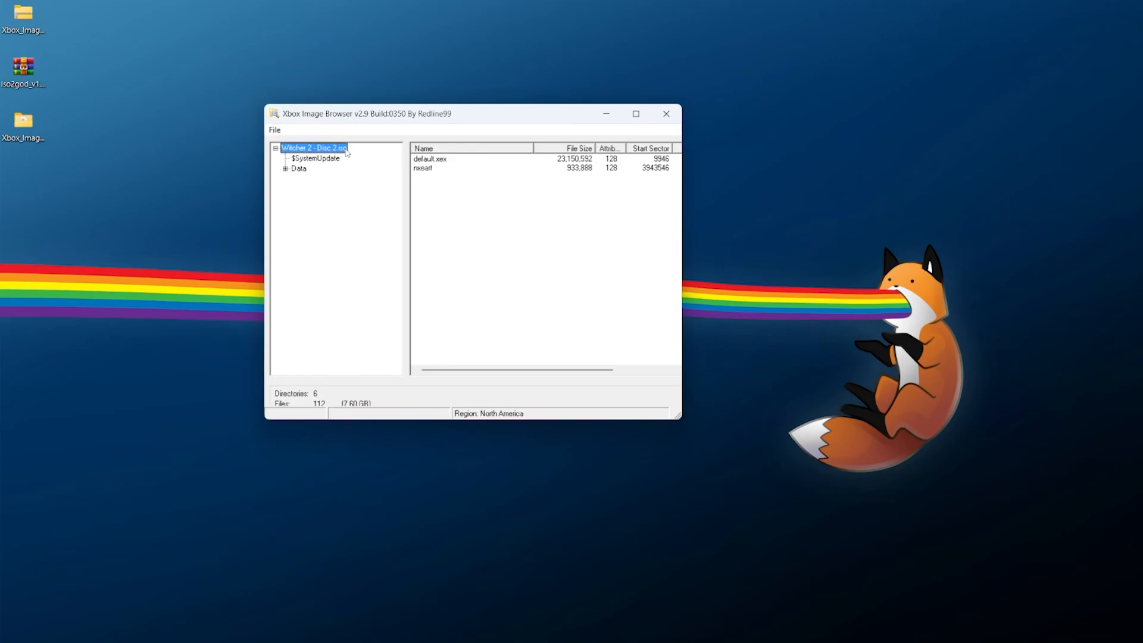
pyautogui.rightClick(345, 152)
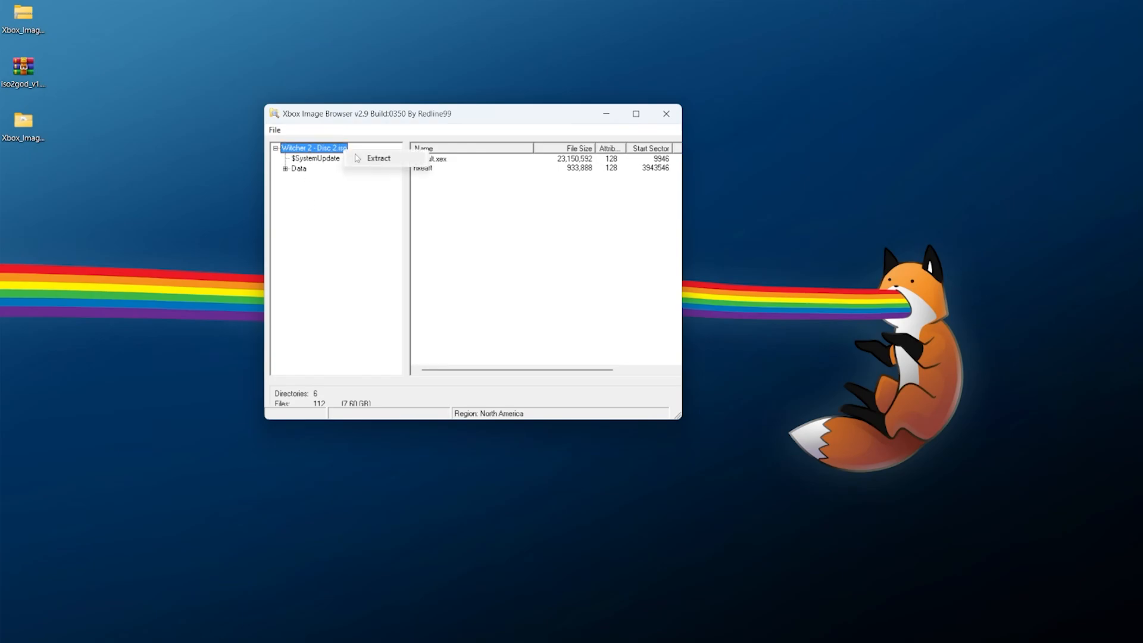
pyautogui.click(381, 159)
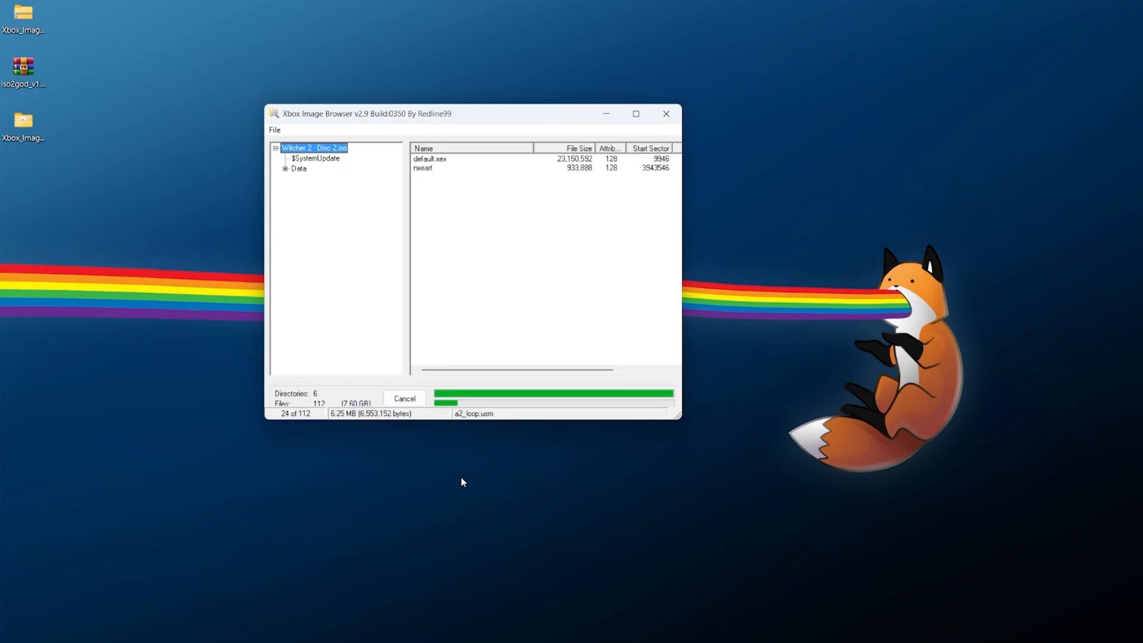
# Step: Close the Disc 2 image and exit Xbox Image Browser
pyautogui.click(275, 130)
pyautogui.click(284, 172)
pyautogui.click(274, 130)
pyautogui.click(309, 206)
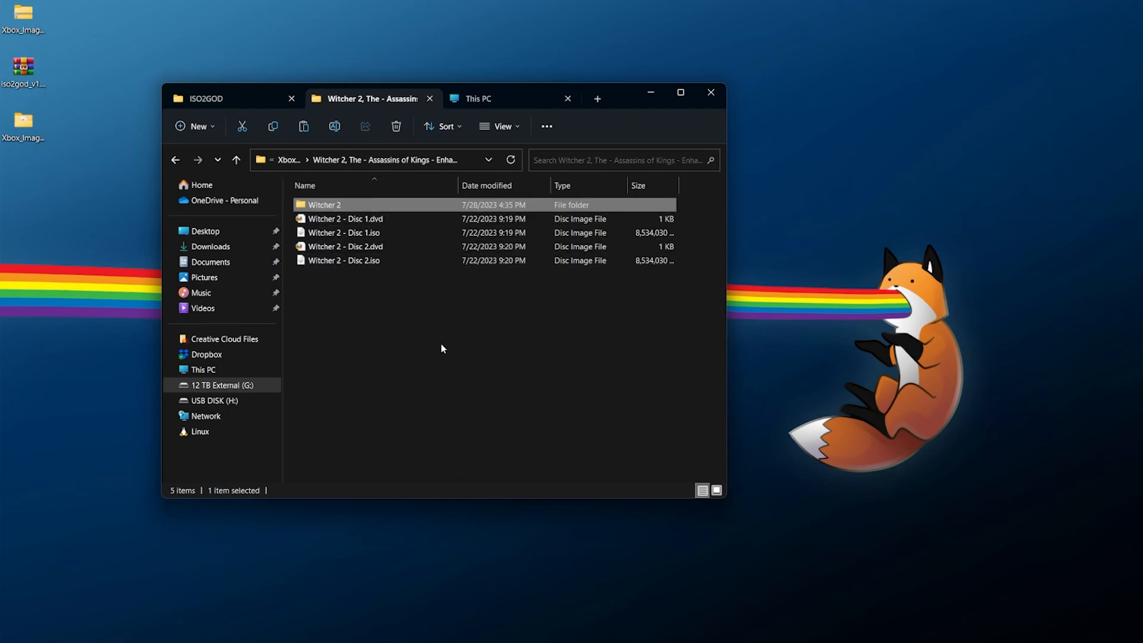
# Step: In File Explorer, open the extracted Witcher 2 folder and check the contents of its Disc 1 folder
pyautogui.moveTo(345, 204)
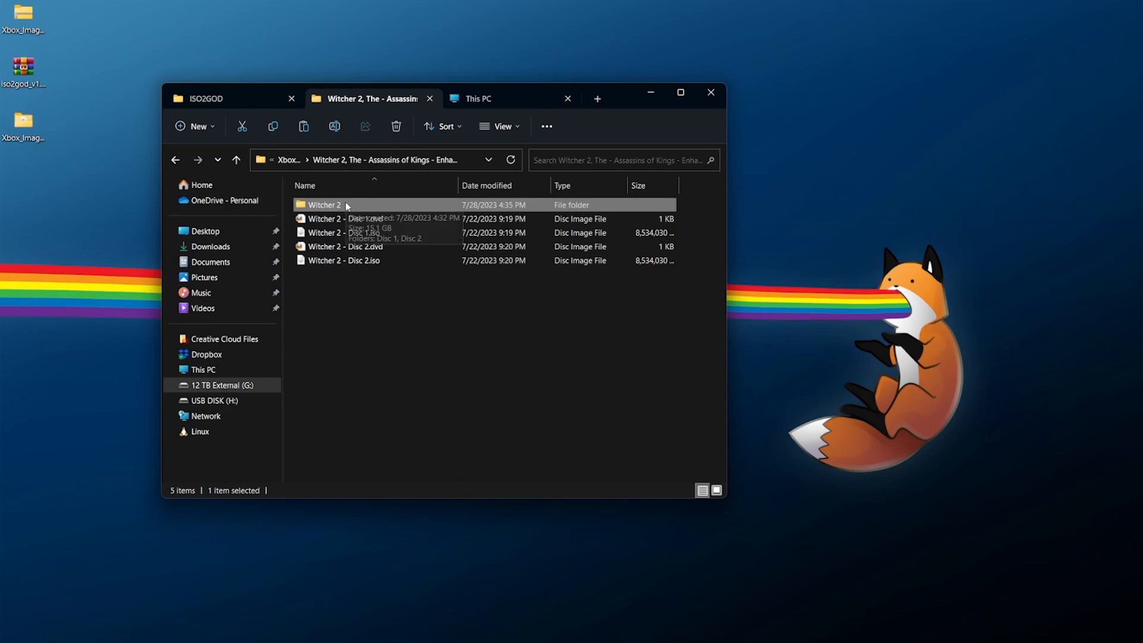
pyautogui.doubleClick(345, 205)
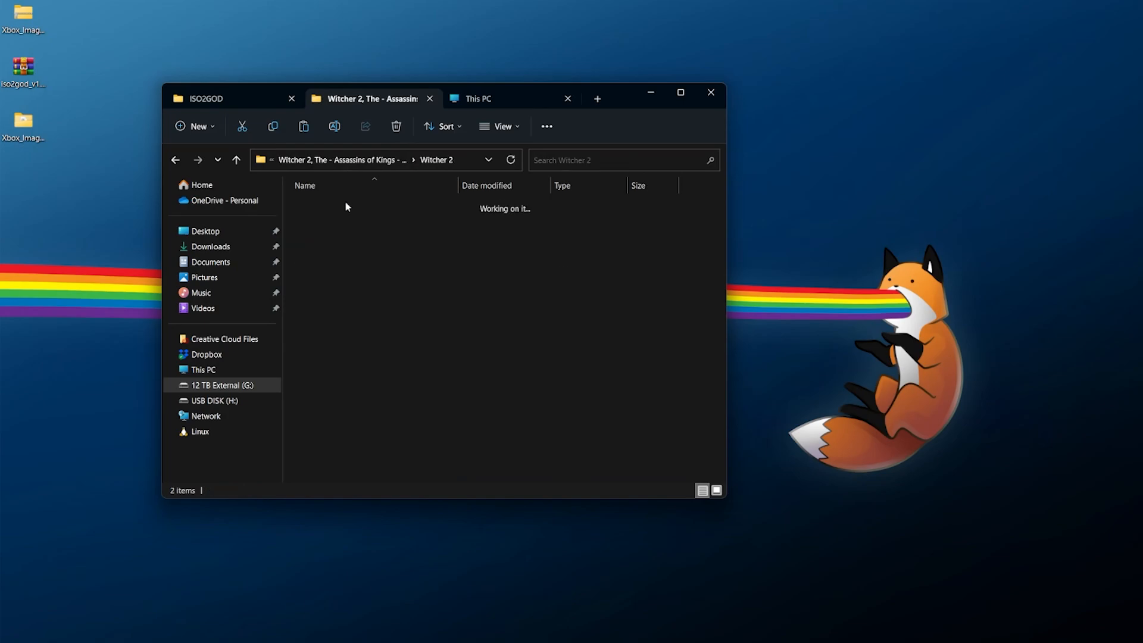
pyautogui.click(334, 206)
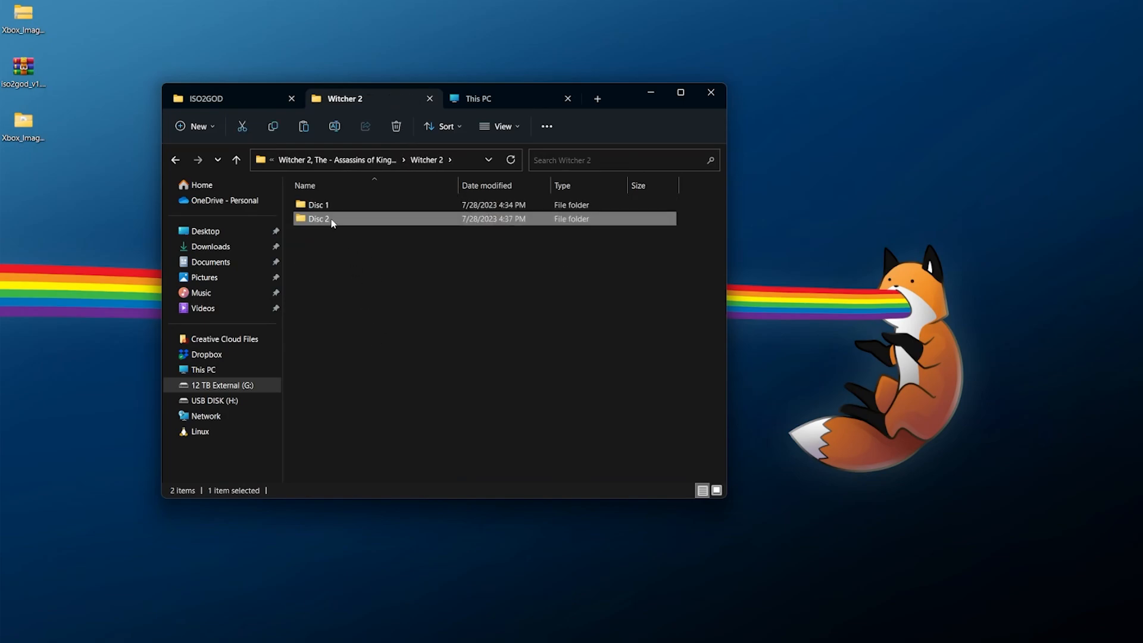
pyautogui.click(337, 220)
pyautogui.doubleClick(331, 207)
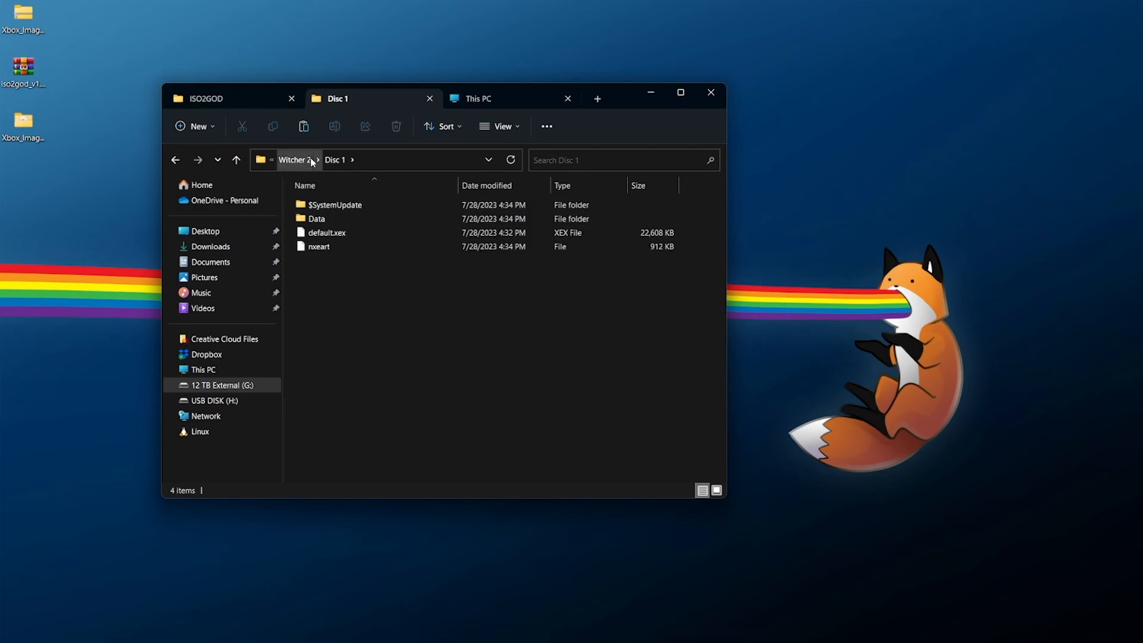
# Step: Look through the extracted Disc 1 and Disc 2 folders in the Witcher 2 folder and return to its parent game folder
pyautogui.click(303, 161)
pyautogui.doubleClick(339, 219)
pyautogui.click(296, 160)
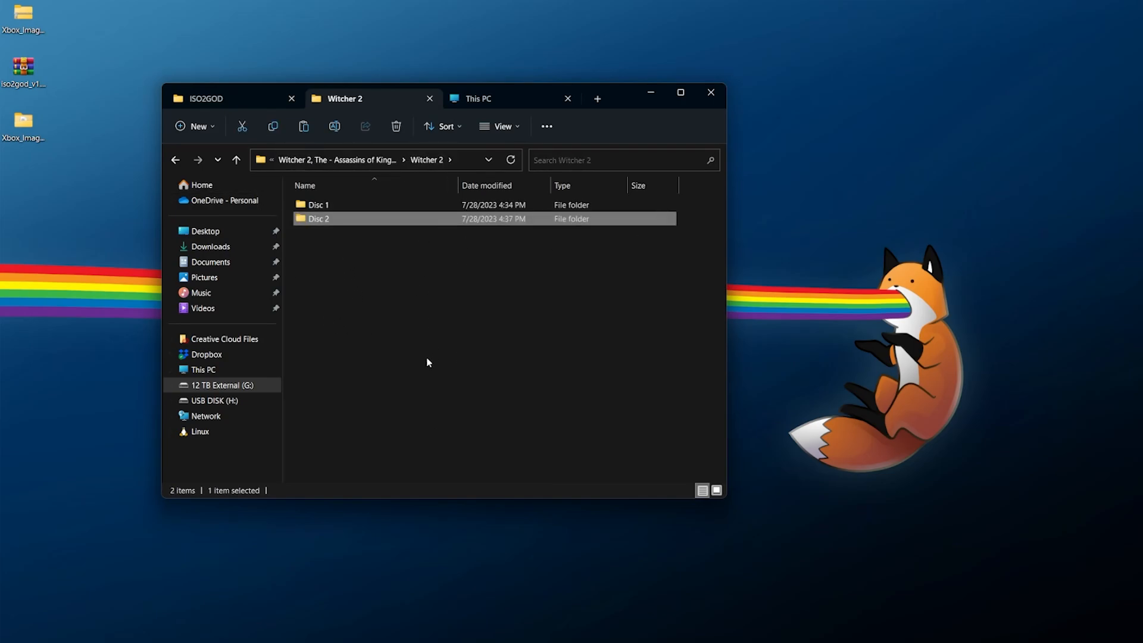
pyautogui.click(373, 160)
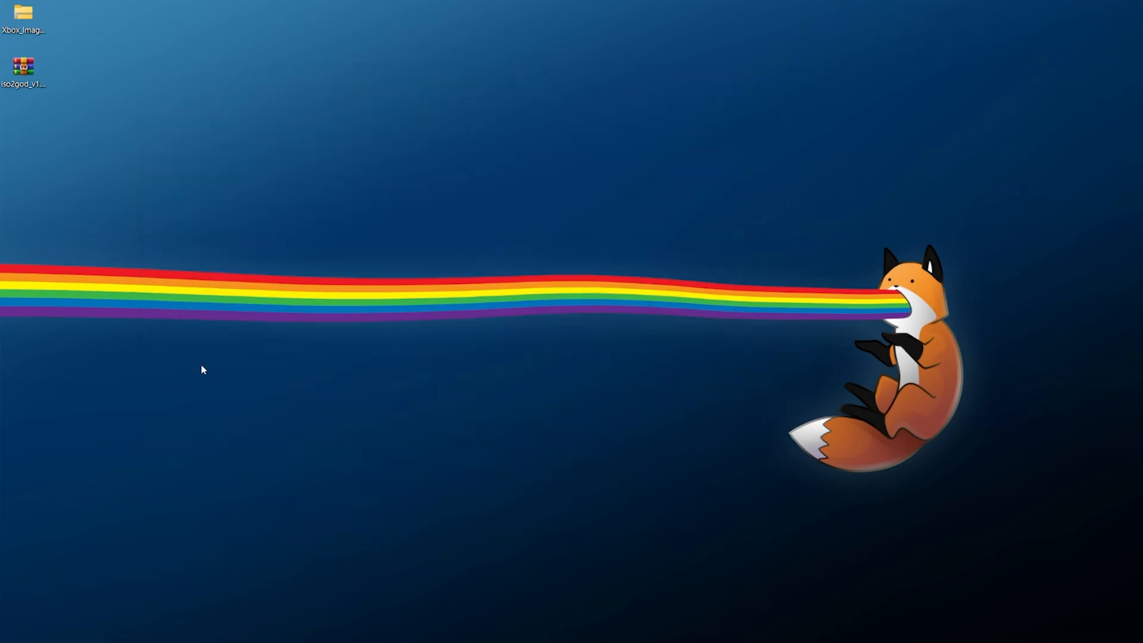
# Step: Extract the iso2god_v1.3.6-360h archive into its own folder on the desktop and launch Iso2God.exe from that folder
pyautogui.click(39, 66)
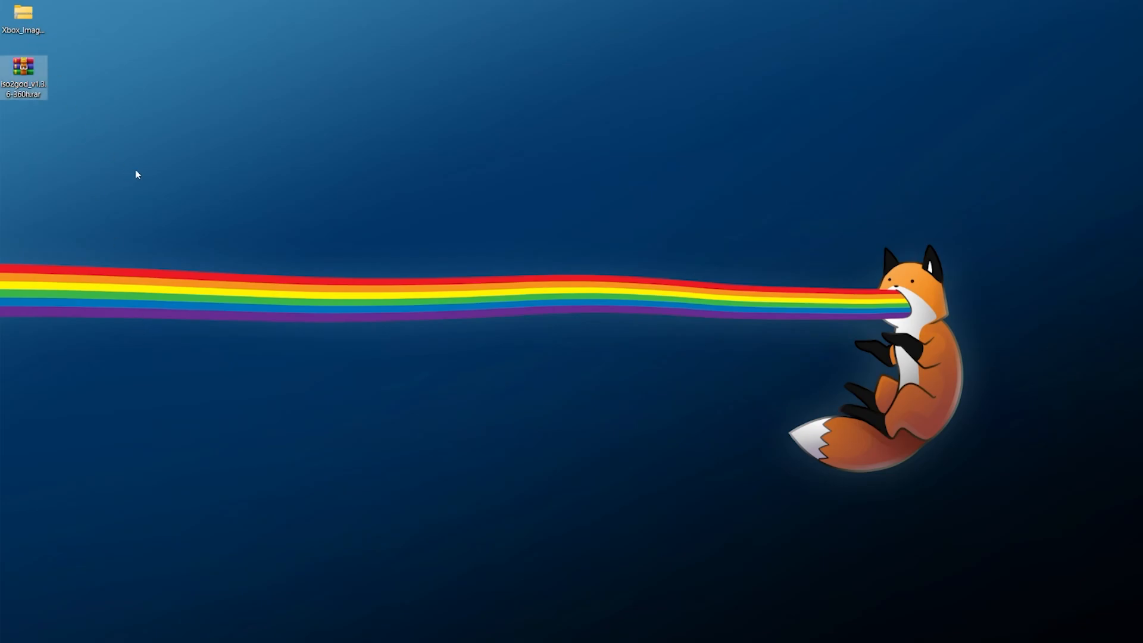
pyautogui.rightClick(37, 60)
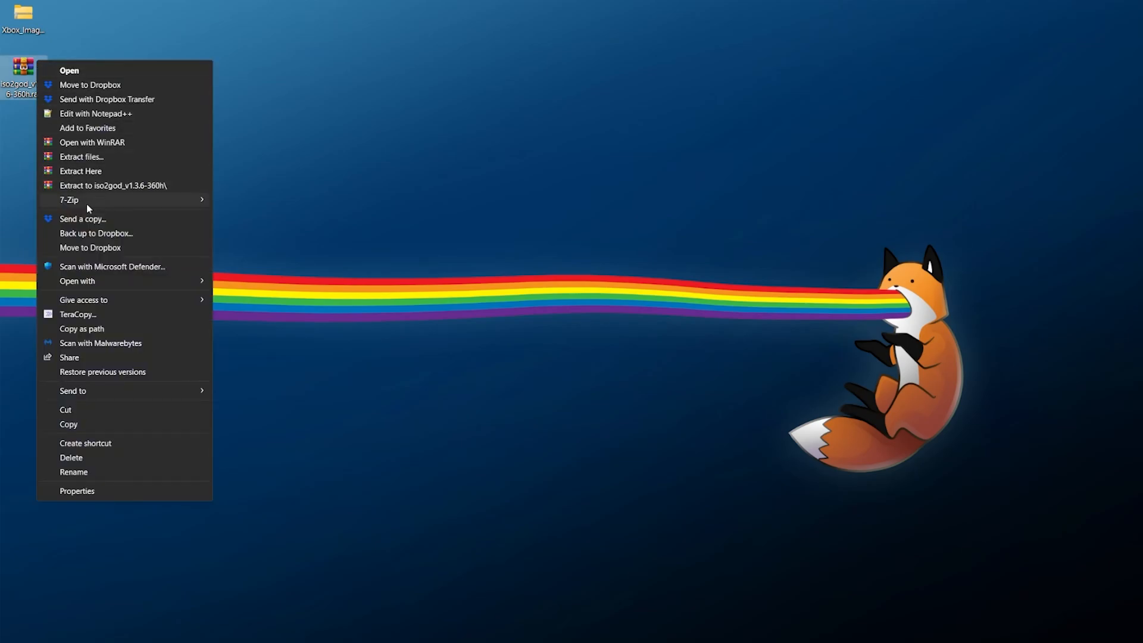
pyautogui.moveTo(87, 204)
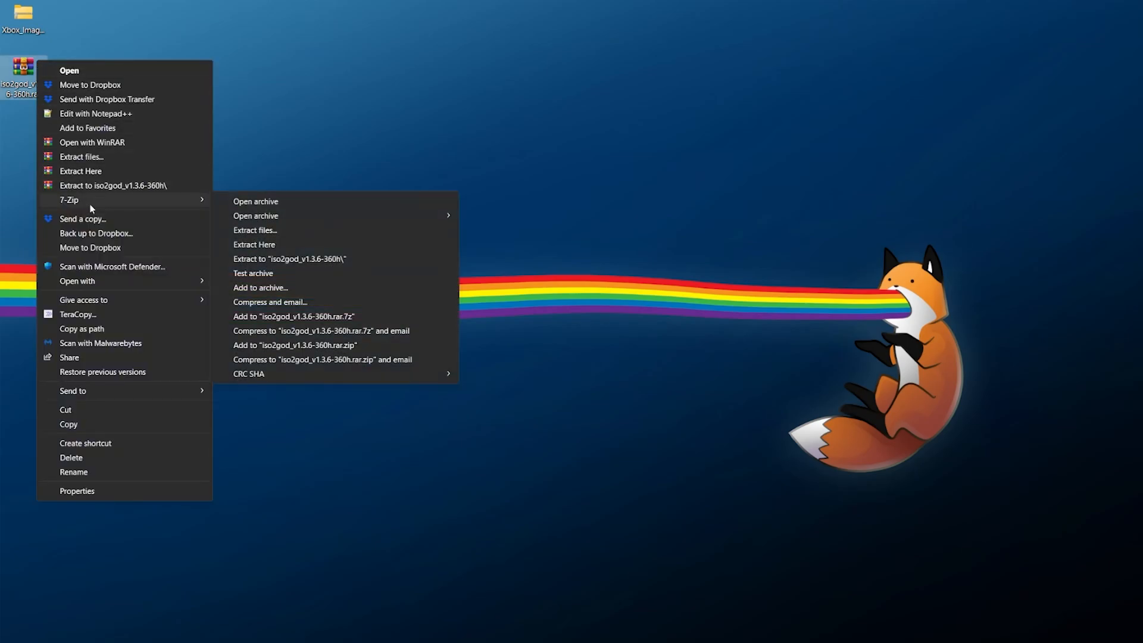
pyautogui.click(357, 266)
pyautogui.doubleClick(41, 130)
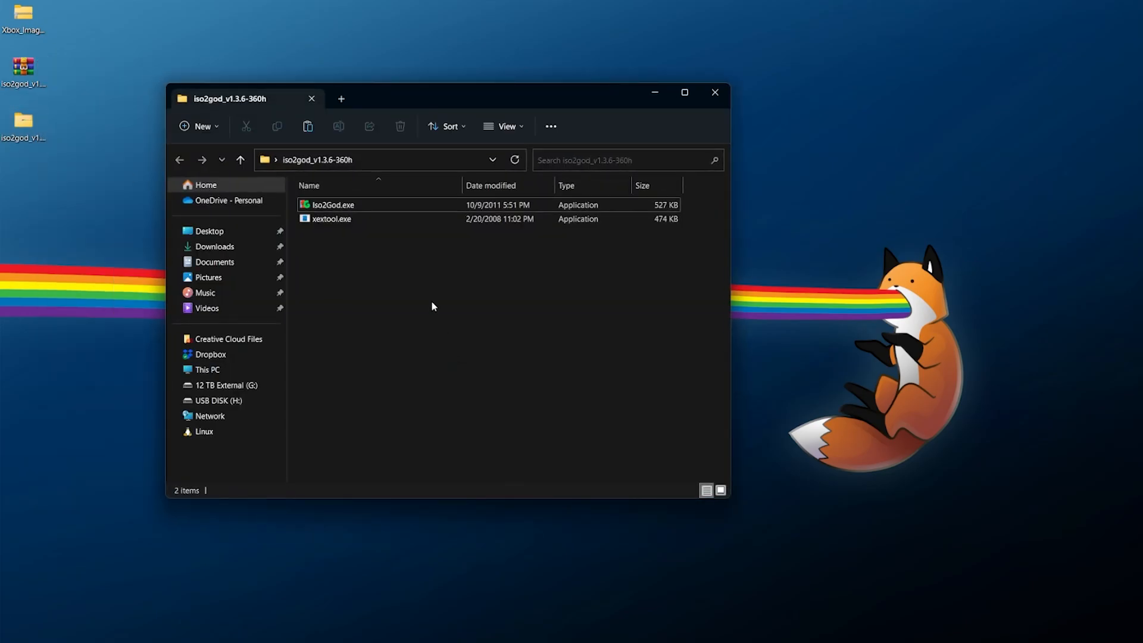
pyautogui.click(353, 209)
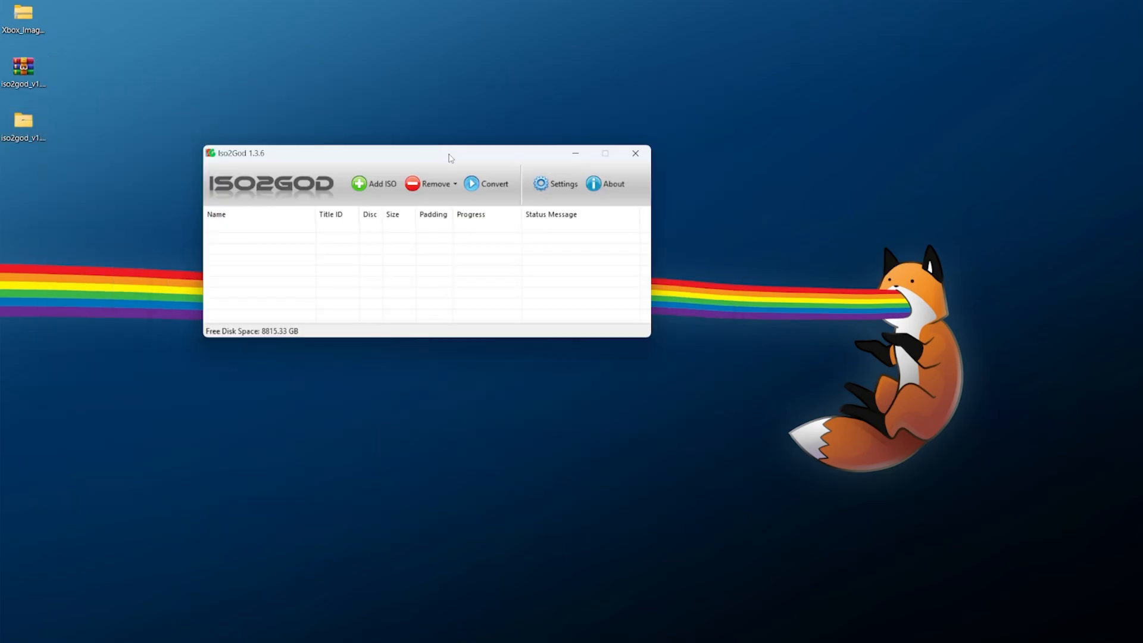
# Step: Review the output path, rebuild path, ISO options and padding mode in the Iso2God settings without saving changes
pyautogui.click(559, 197)
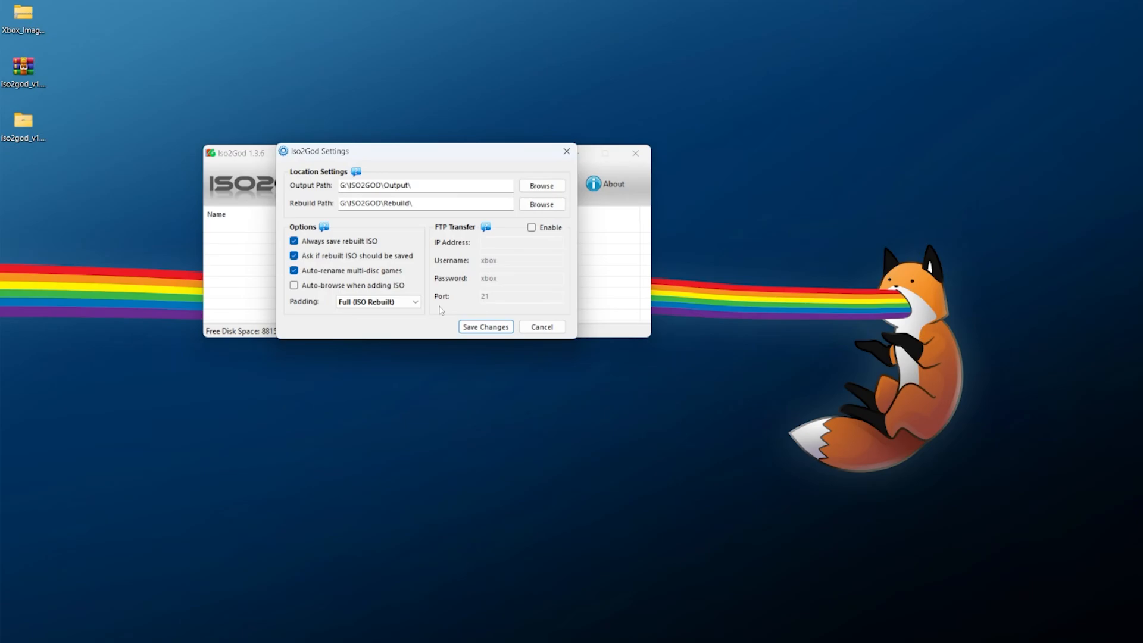
pyautogui.press('Escape')
pyautogui.click(563, 187)
pyautogui.click(566, 151)
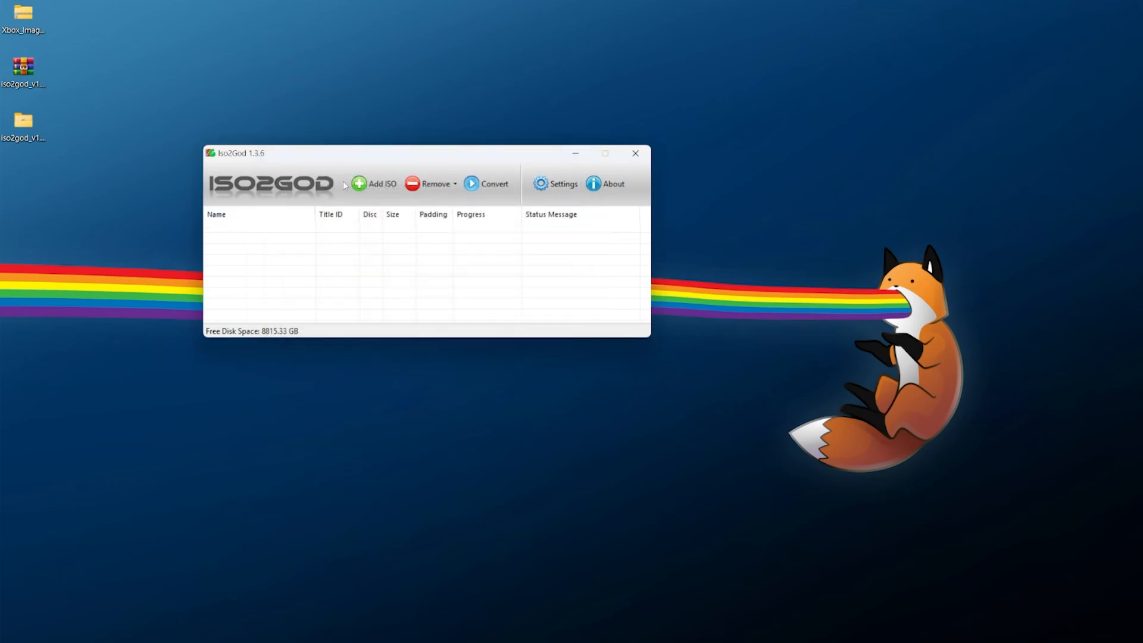
# Step: Add Witcher 2 - Disc 1.iso from the Xbox 360 ISOs game folder to the conversion list
pyautogui.click(382, 194)
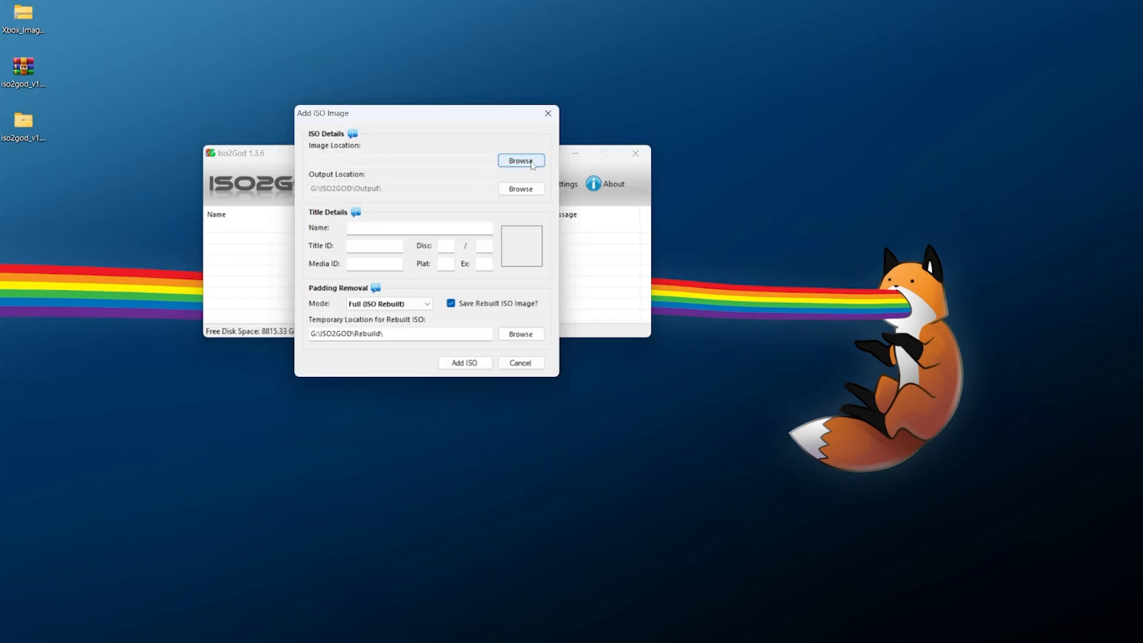
pyautogui.click(521, 161)
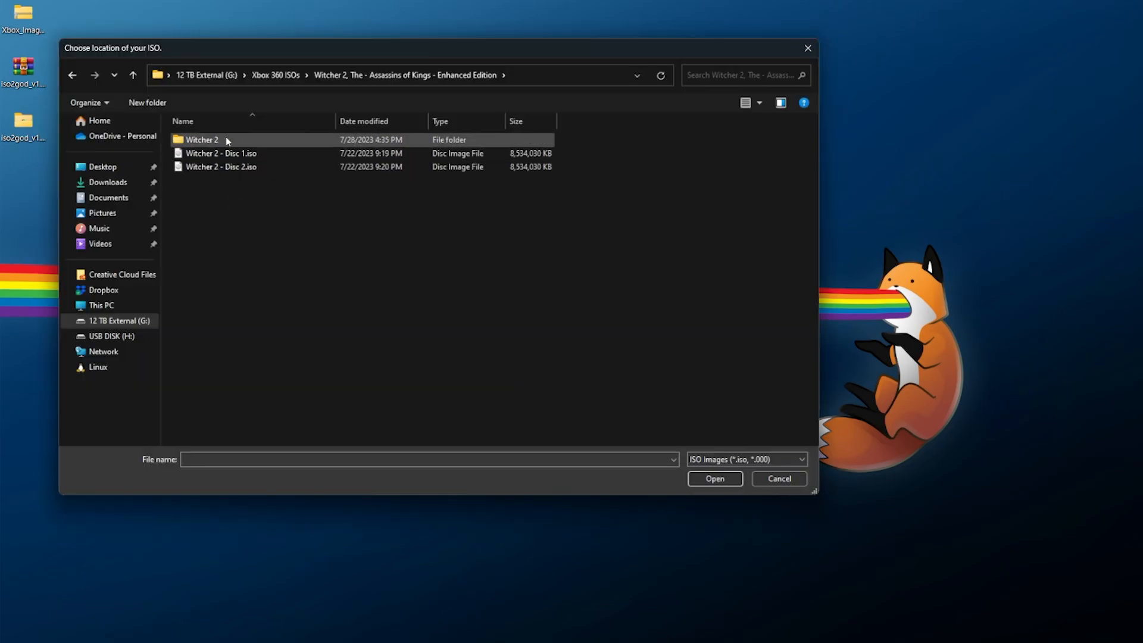
pyautogui.click(285, 153)
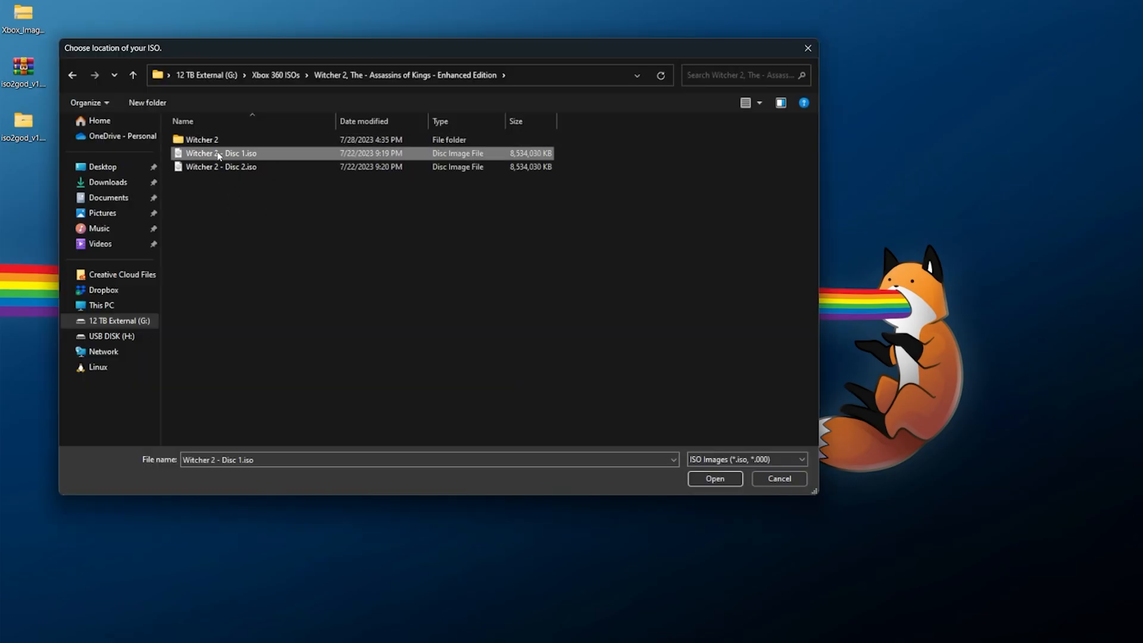
pyautogui.doubleClick(269, 155)
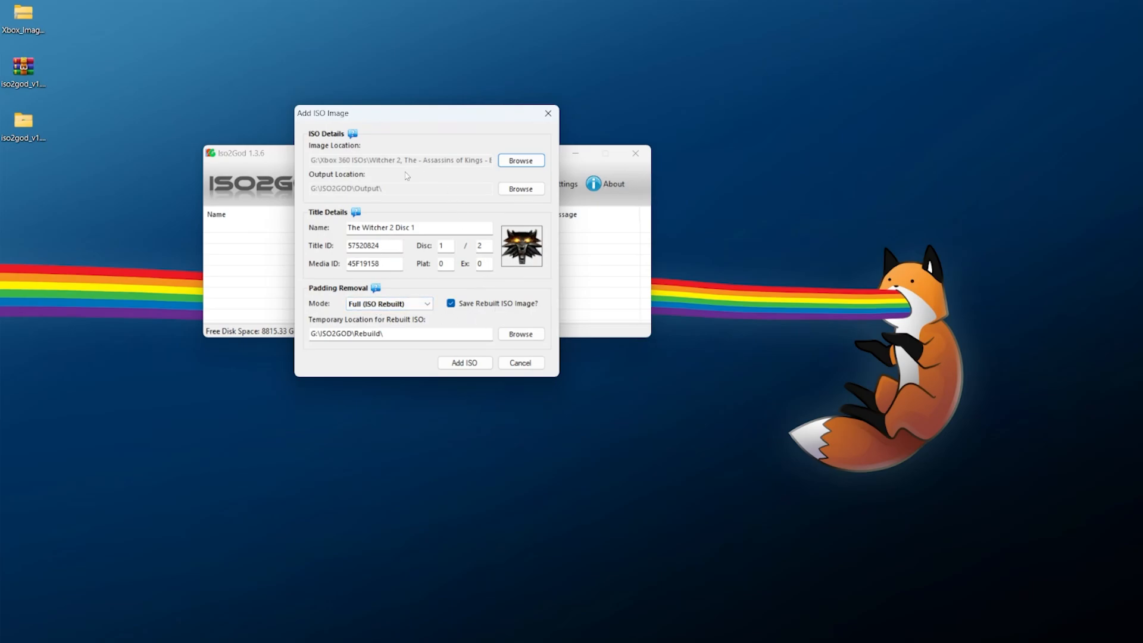
pyautogui.click(466, 363)
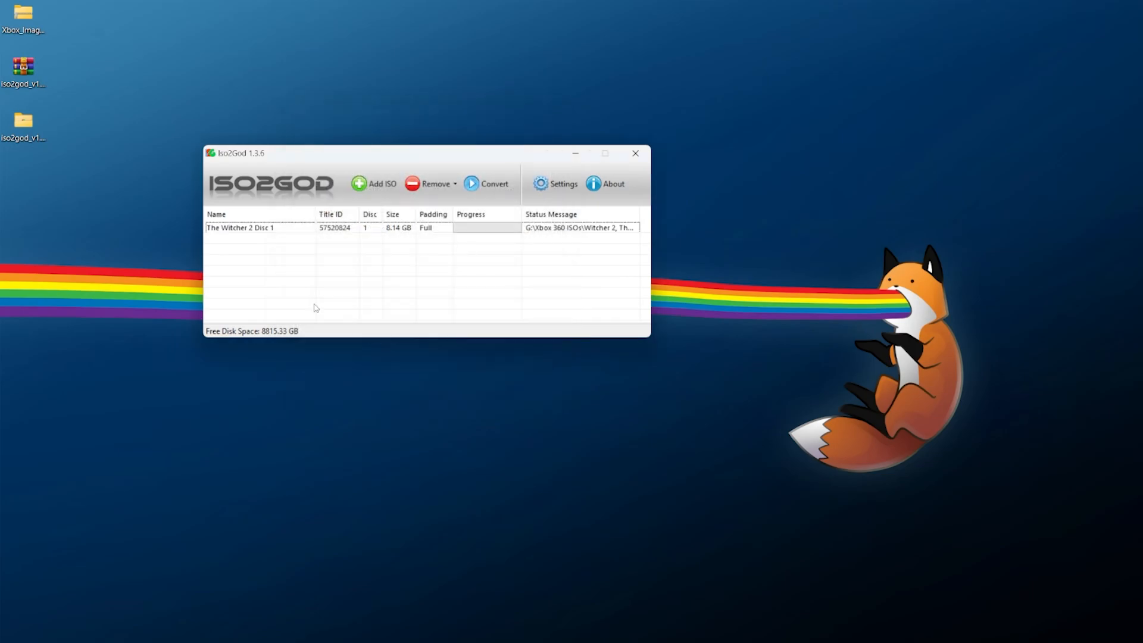
# Step: Add Witcher 2 - Disc 2.iso from the same game folder to the conversion list
pyautogui.click(361, 189)
pyautogui.click(503, 167)
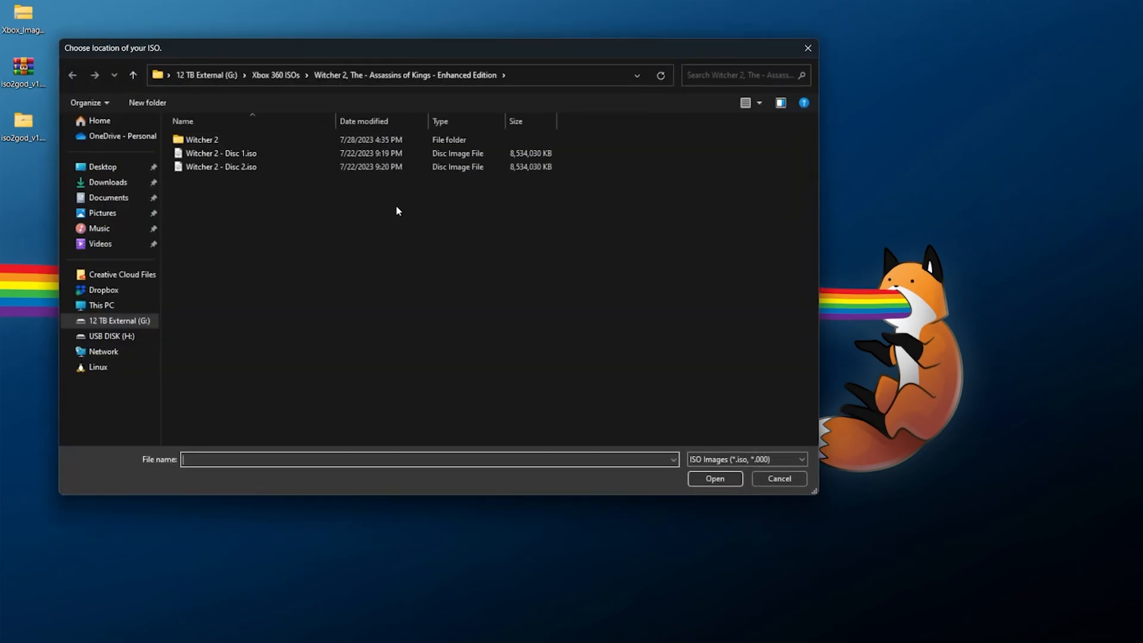
pyautogui.doubleClick(274, 167)
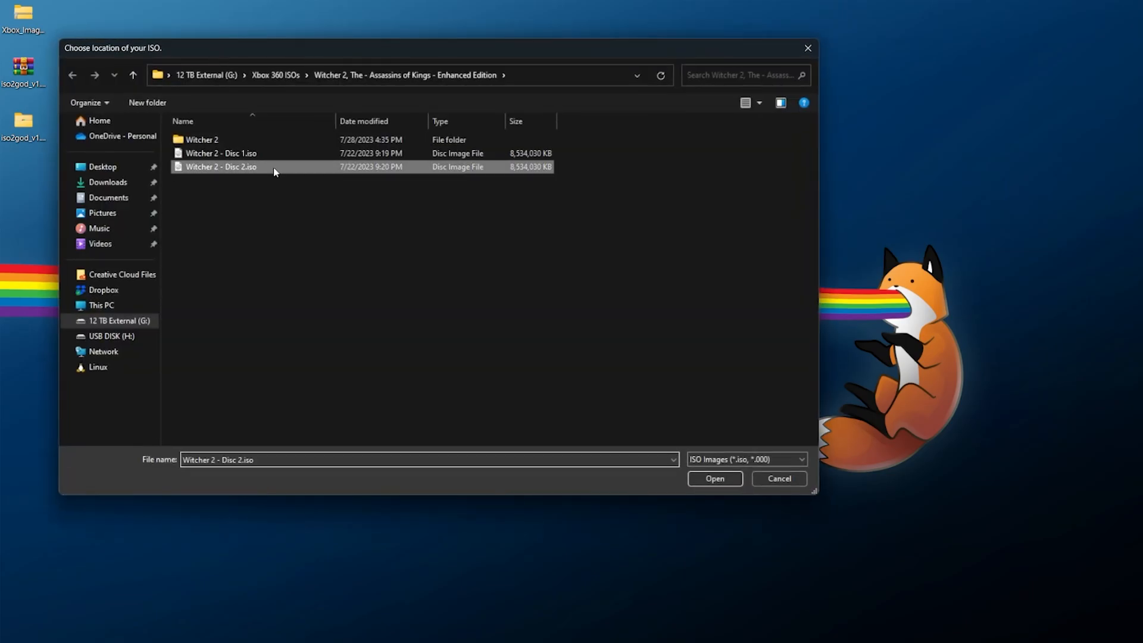
pyautogui.click(464, 363)
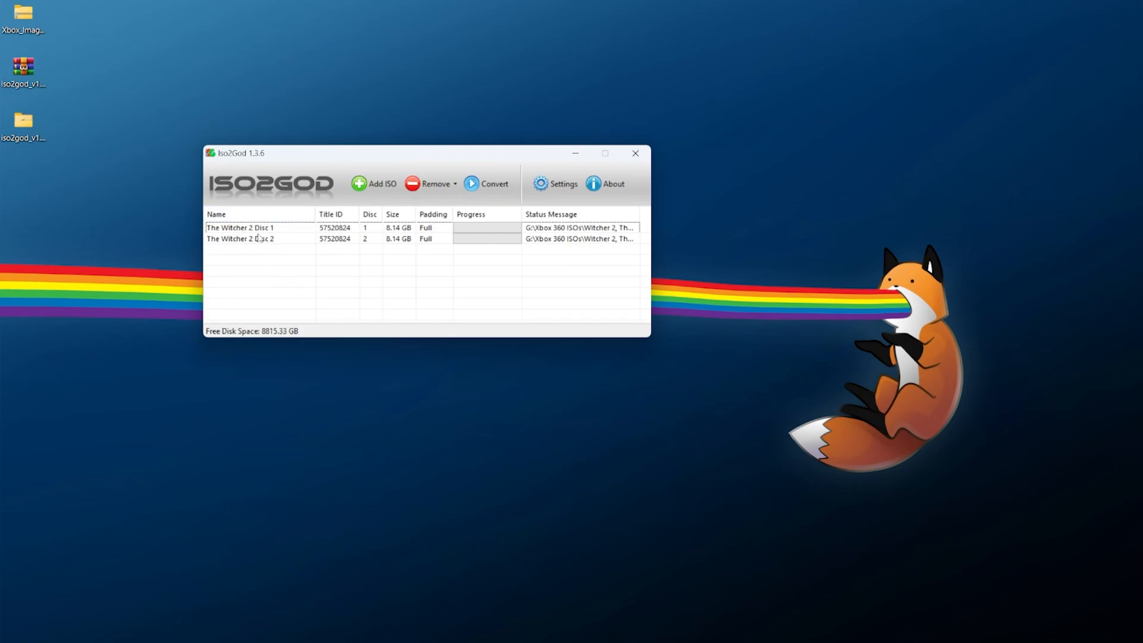
# Step: Convert both queued Witcher 2 discs to GOD packages and close Iso2God once the conversion completes
pyautogui.click(487, 184)
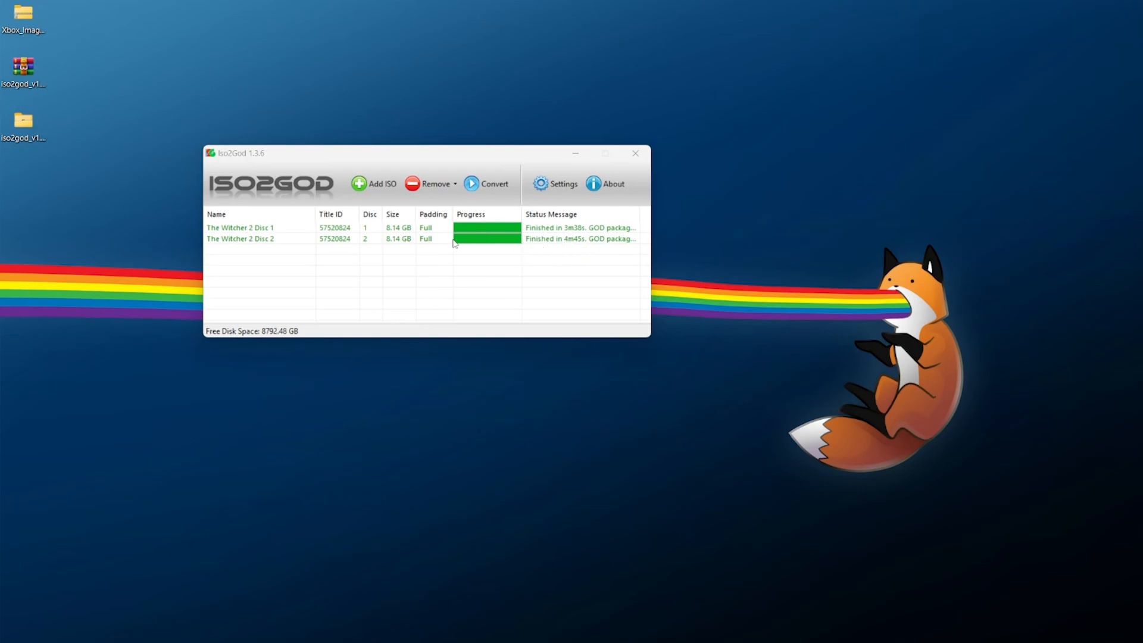
pyautogui.click(299, 166)
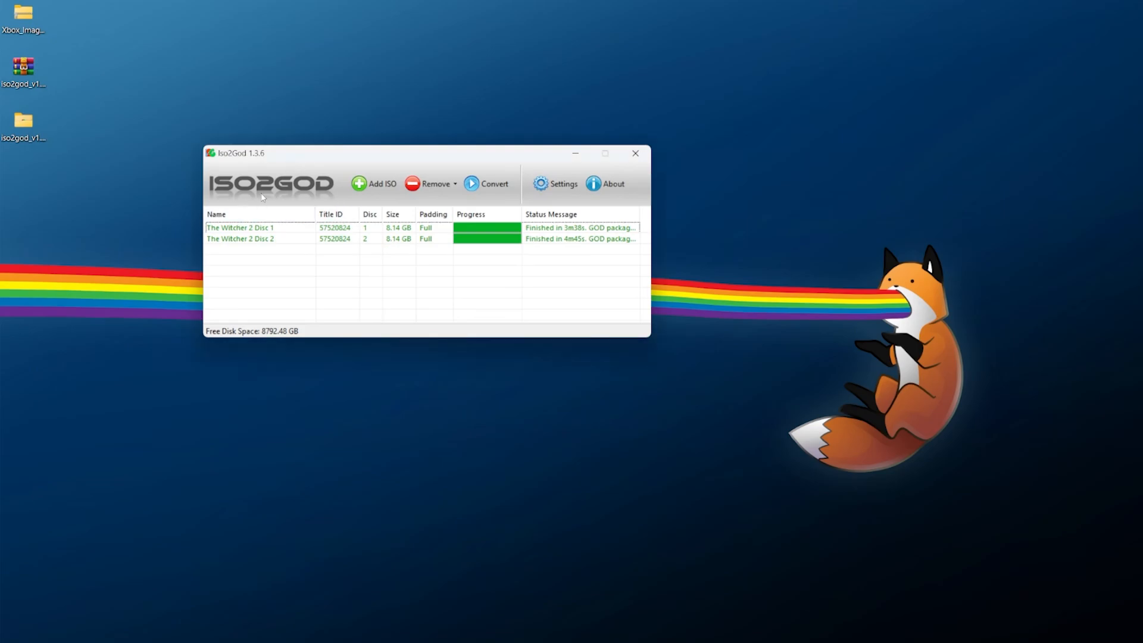
pyautogui.click(635, 155)
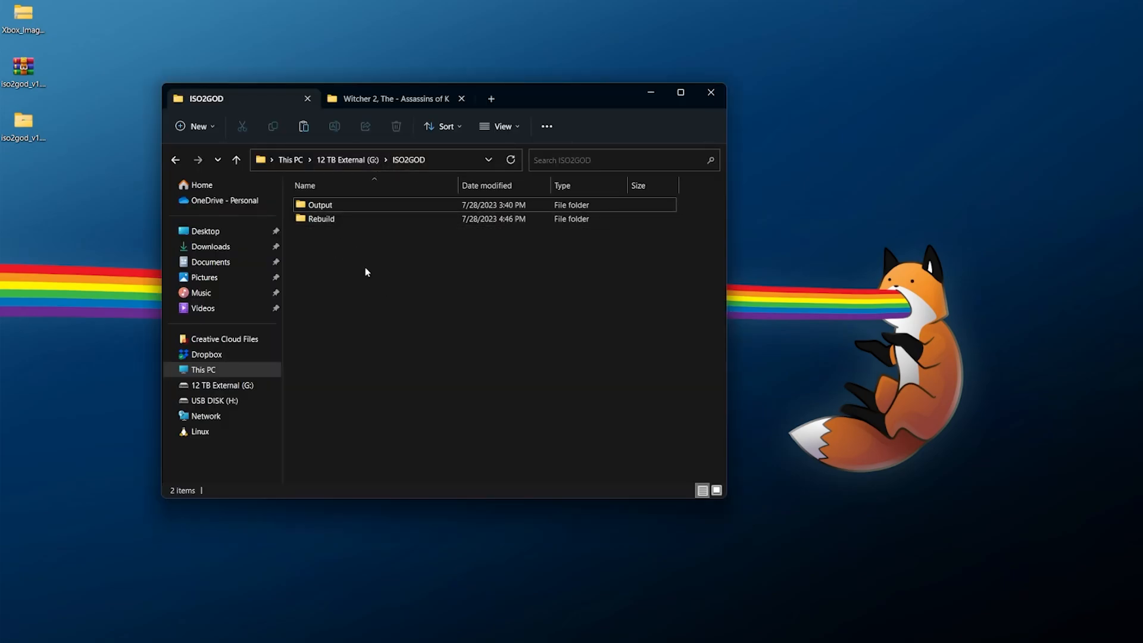
# Step: Permanently delete the two rebuilt Witcher 2 ISO files from the Rebuild folder in ISO2GOD on drive G
pyautogui.click(338, 220)
pyautogui.doubleClick(338, 221)
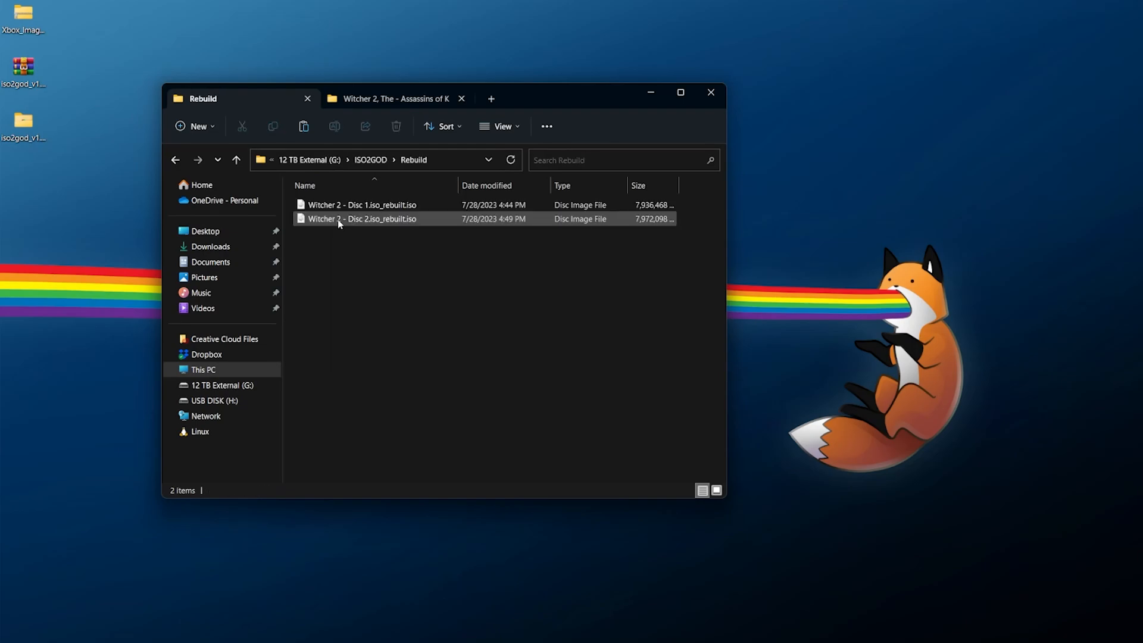
pyautogui.moveTo(419, 250); pyautogui.dragTo(378, 200)
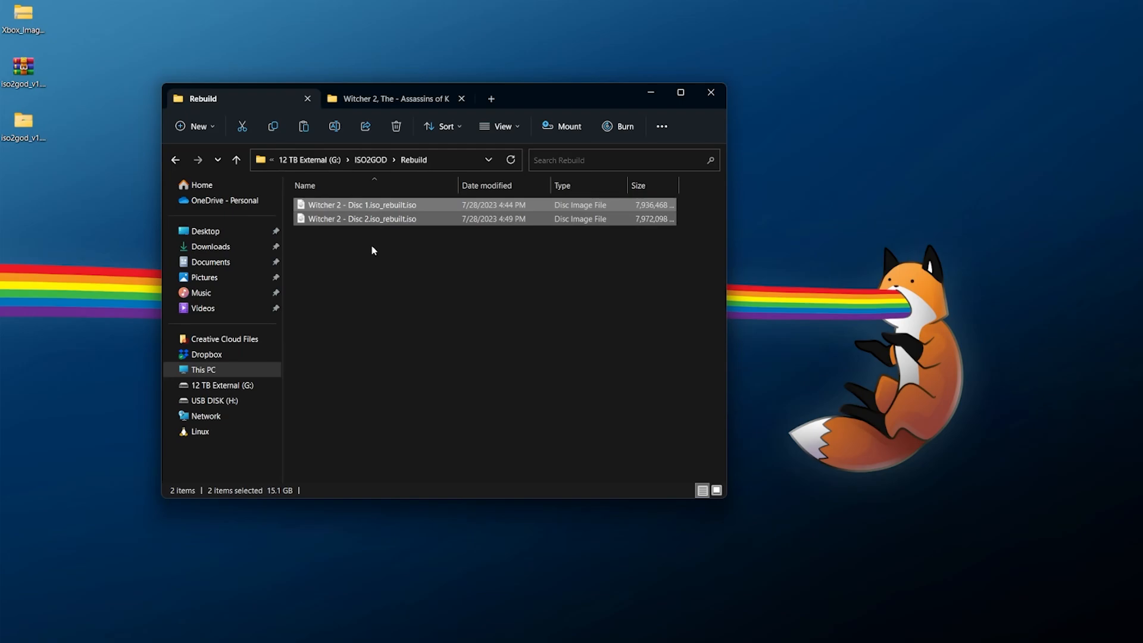
pyautogui.press('Delete')
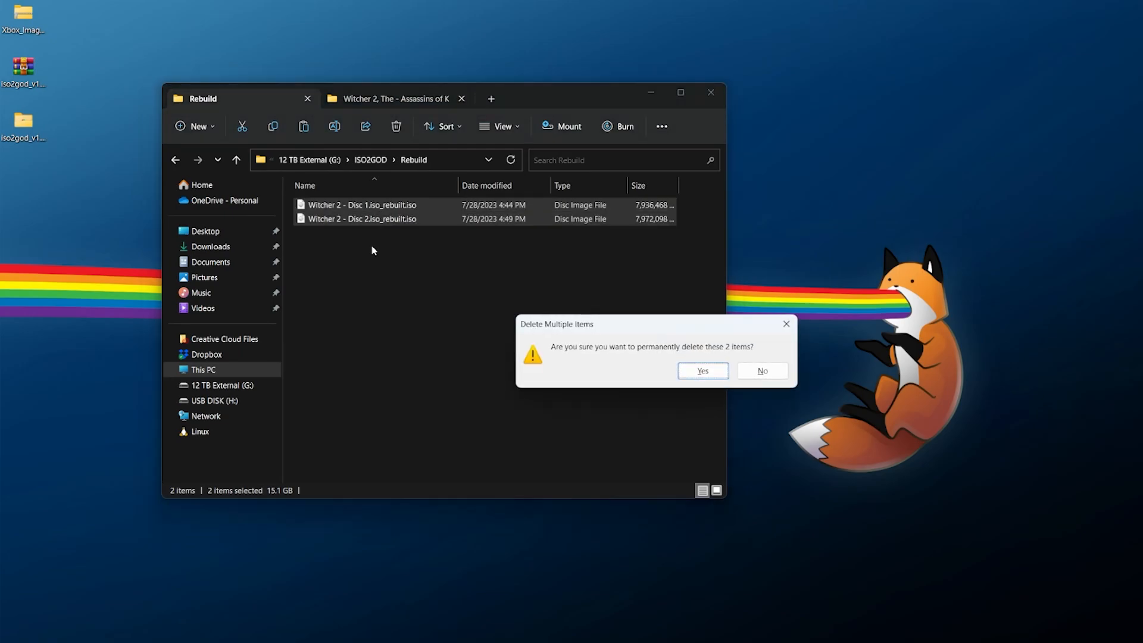
pyautogui.press('Escape')
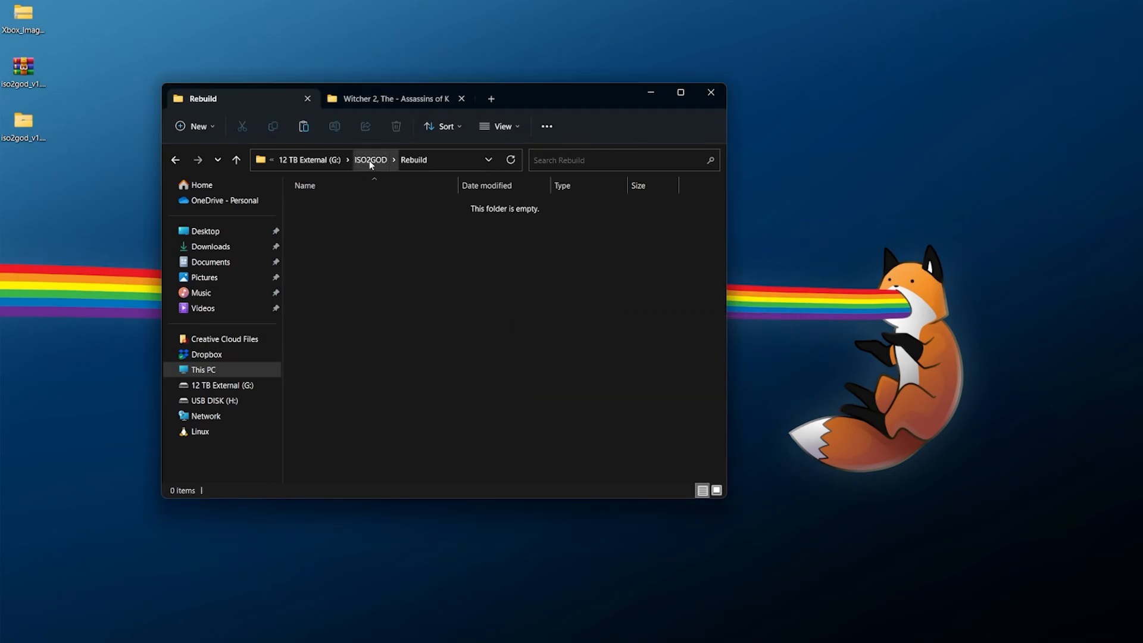
# Step: Open the 00007000 folder of the converted game, inside Output\57520824 in the ISO2GOD folder
pyautogui.click(370, 159)
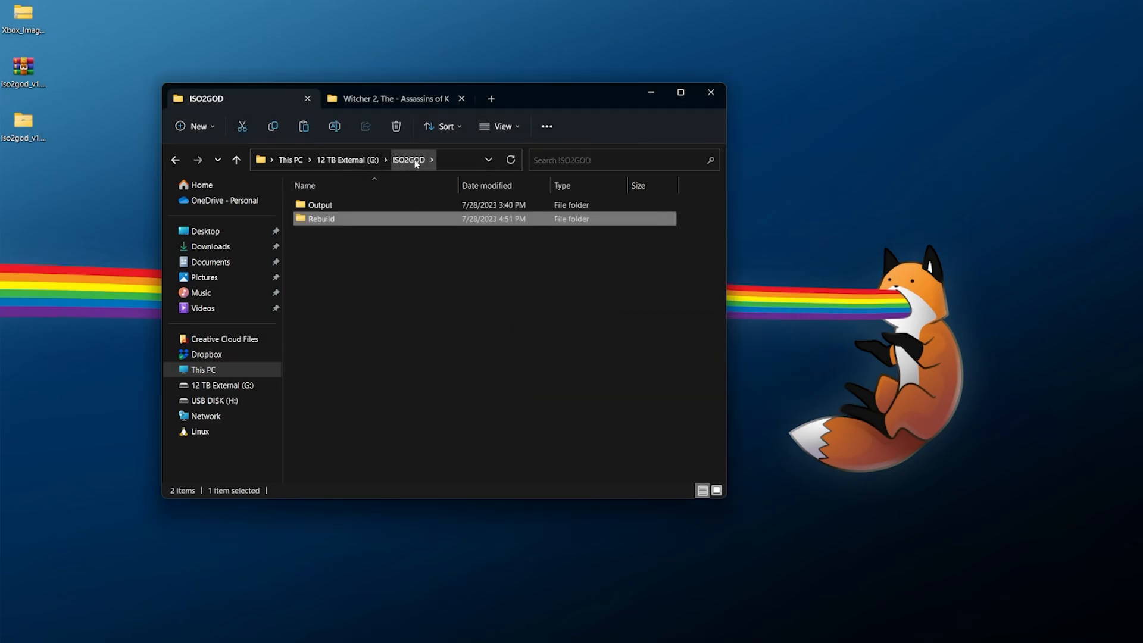
pyautogui.doubleClick(337, 206)
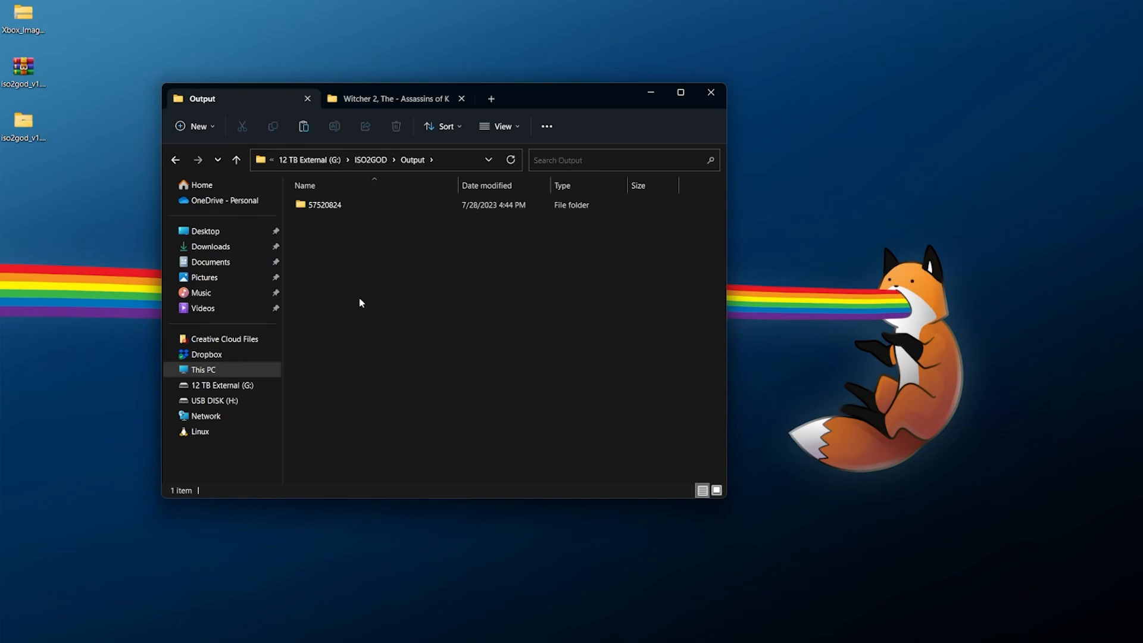
pyautogui.click(336, 210)
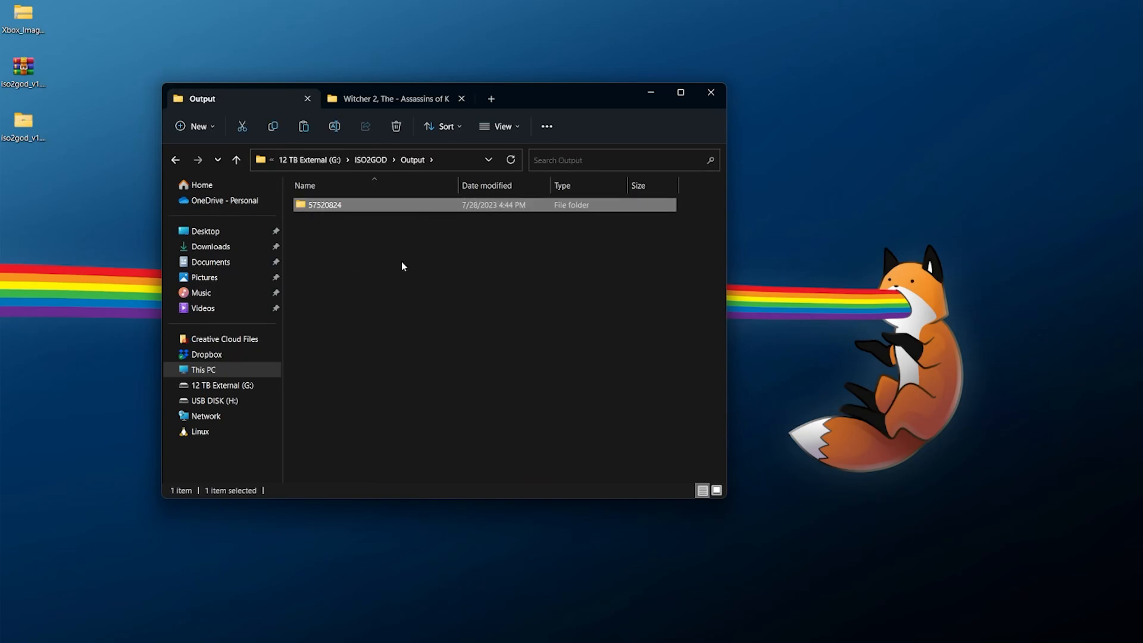
pyautogui.doubleClick(355, 212)
pyautogui.click(337, 208)
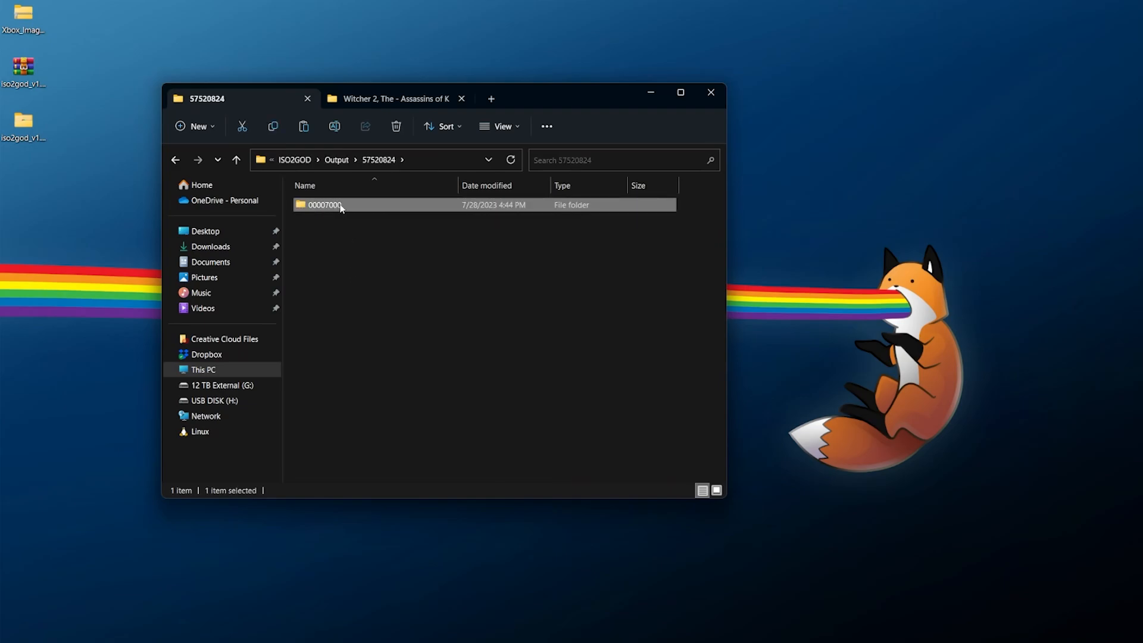
pyautogui.doubleClick(349, 206)
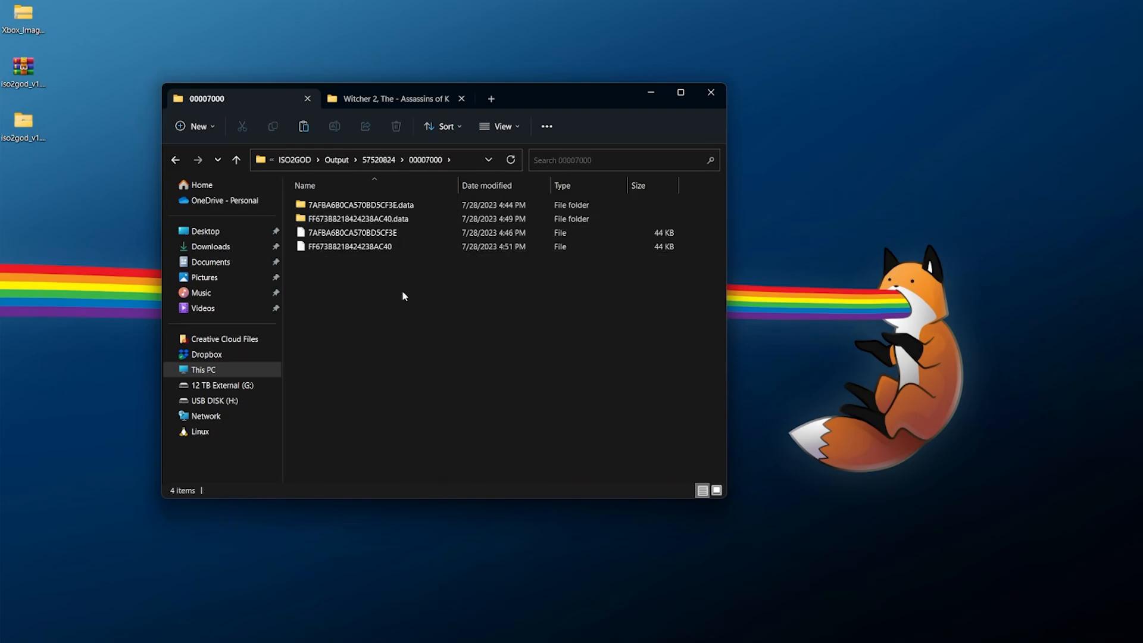
# Step: Examine the data files in the two .data folders of the converted Witcher 2 discs
pyautogui.doubleClick(376, 205)
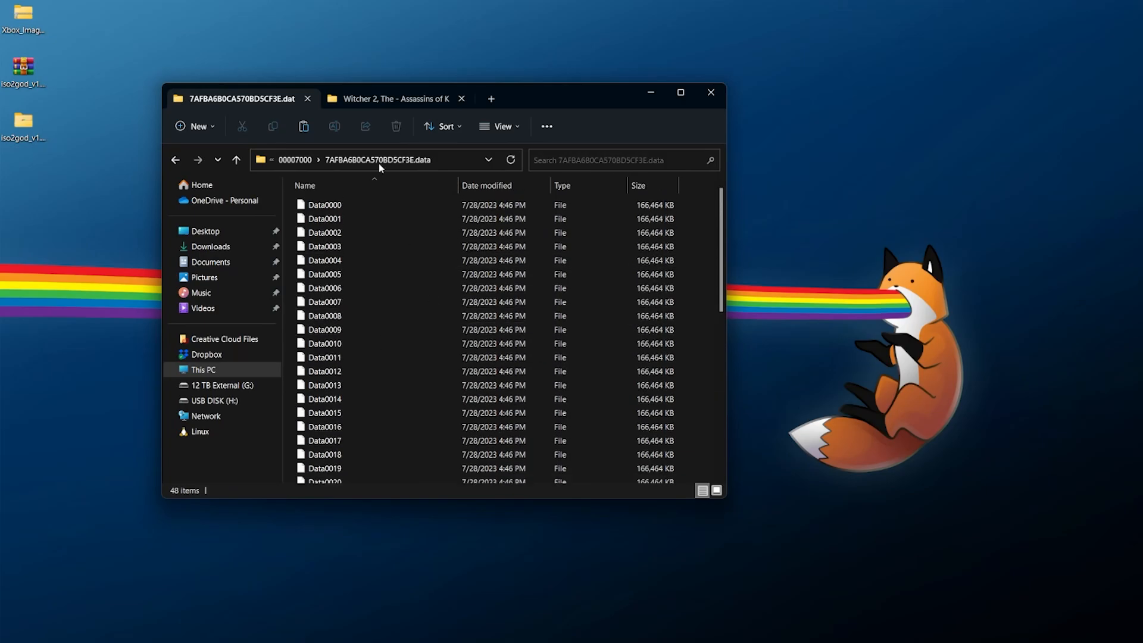
pyautogui.click(300, 160)
pyautogui.doubleClick(360, 226)
pyautogui.scroll(-8, 407, 323)
pyautogui.scroll(-2, 407, 323)
pyautogui.moveTo(701, 459); pyautogui.dragTo(390, 132)
pyautogui.click(387, 218)
pyautogui.scroll(-10, 440, 395)
pyautogui.scroll(10, 432, 395)
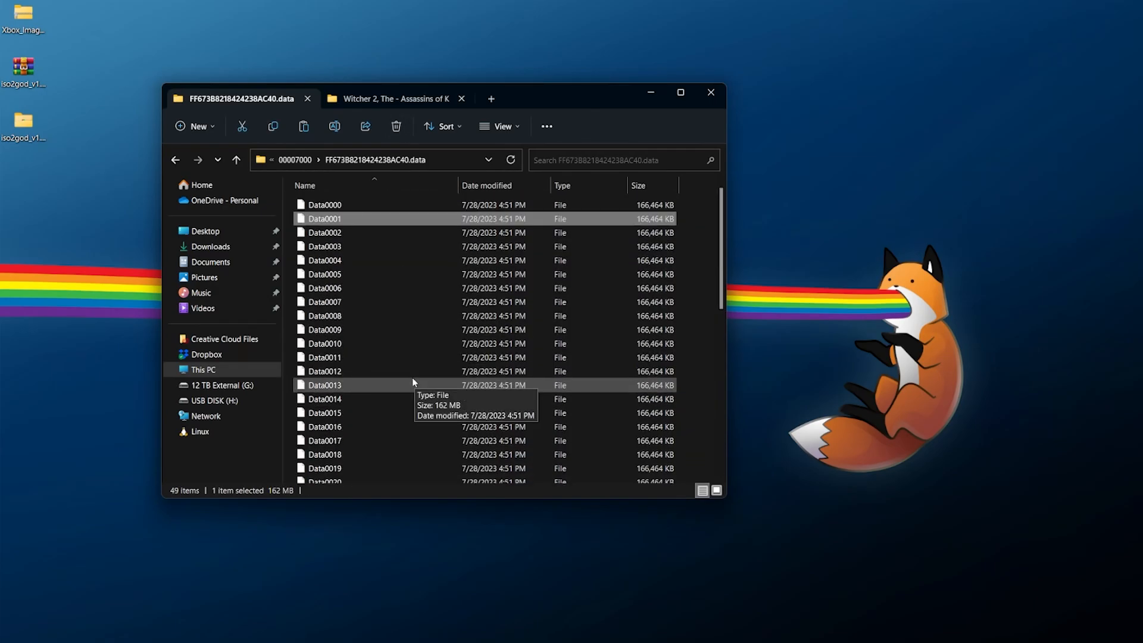
# Step: Return to the ISO2GOD folder and open USB DISK (H:) in a new File Explorer tab
pyautogui.click(295, 159)
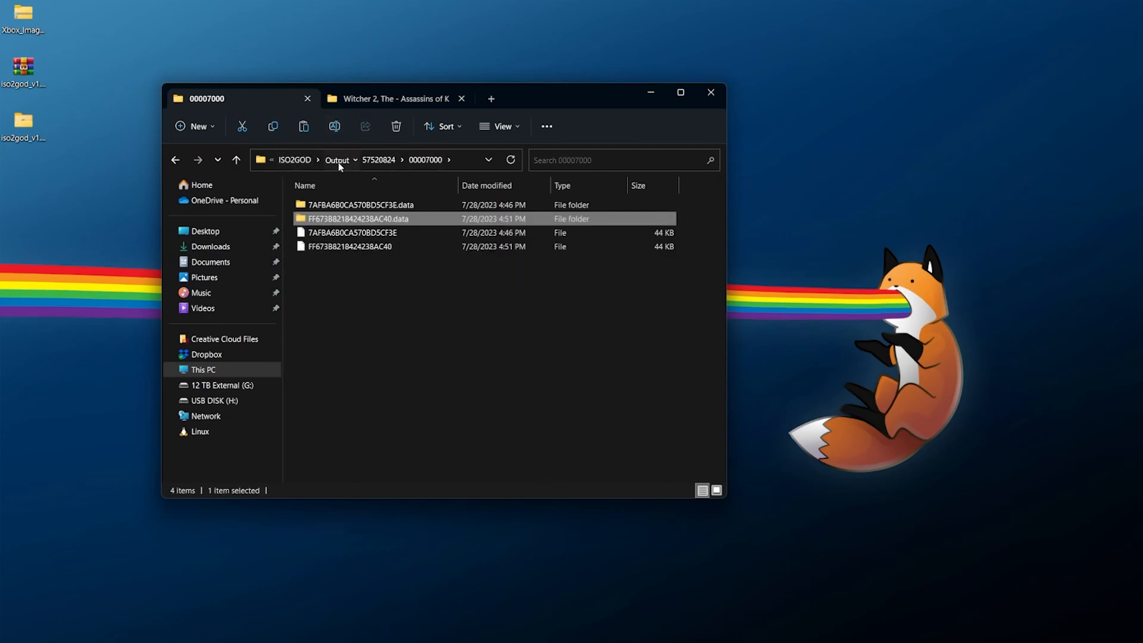
pyautogui.click(338, 160)
pyautogui.click(372, 160)
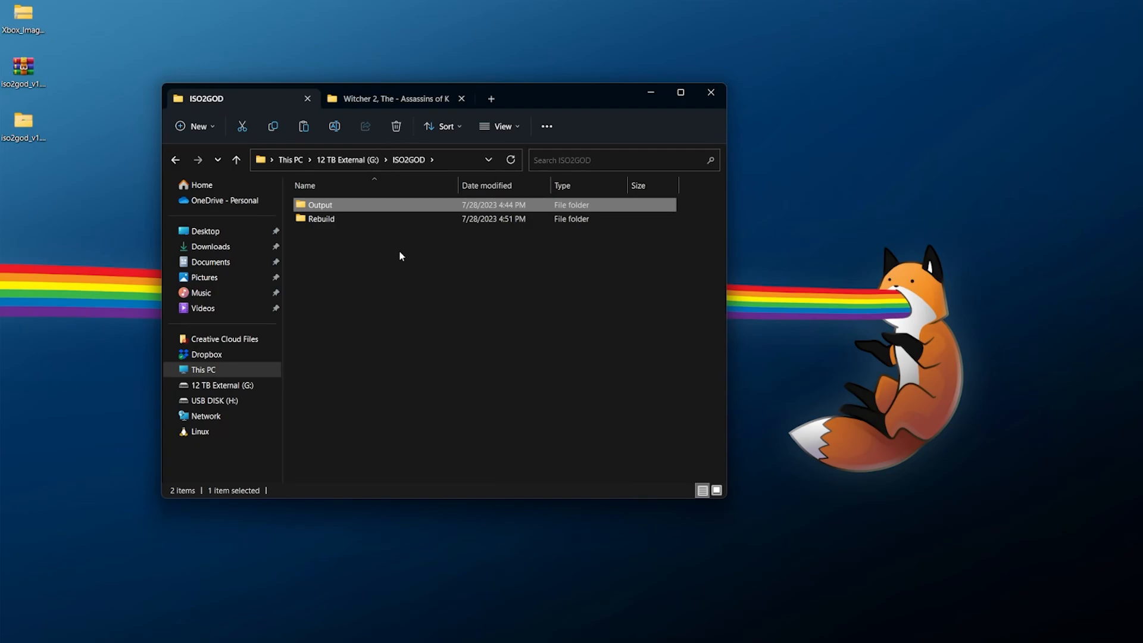
pyautogui.hotkey('ctrl', 't')
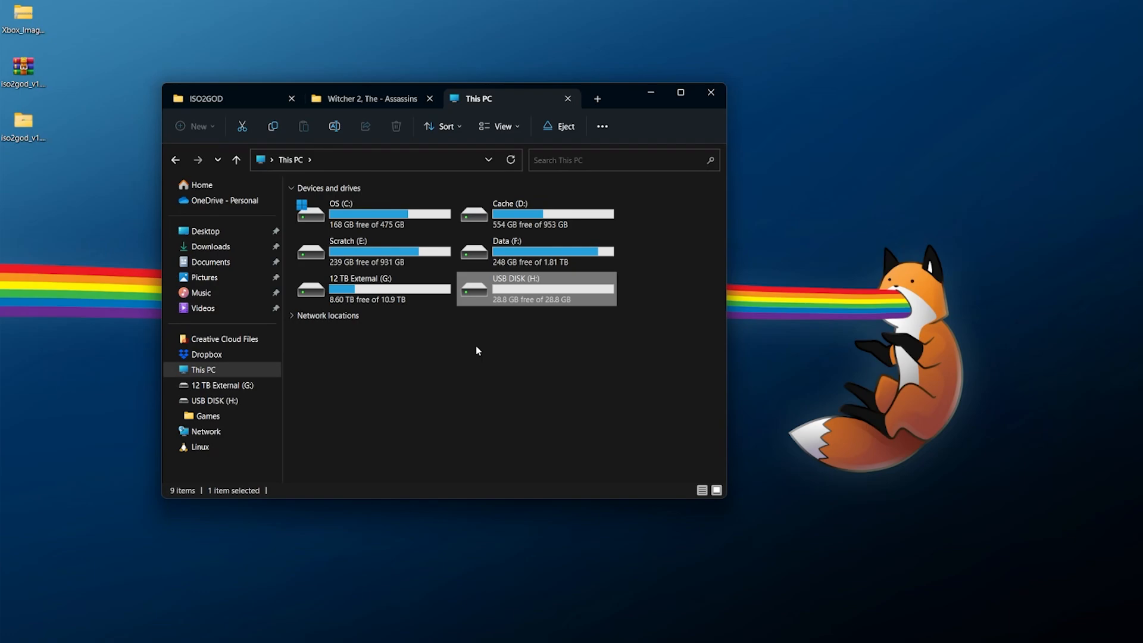
pyautogui.doubleClick(605, 293)
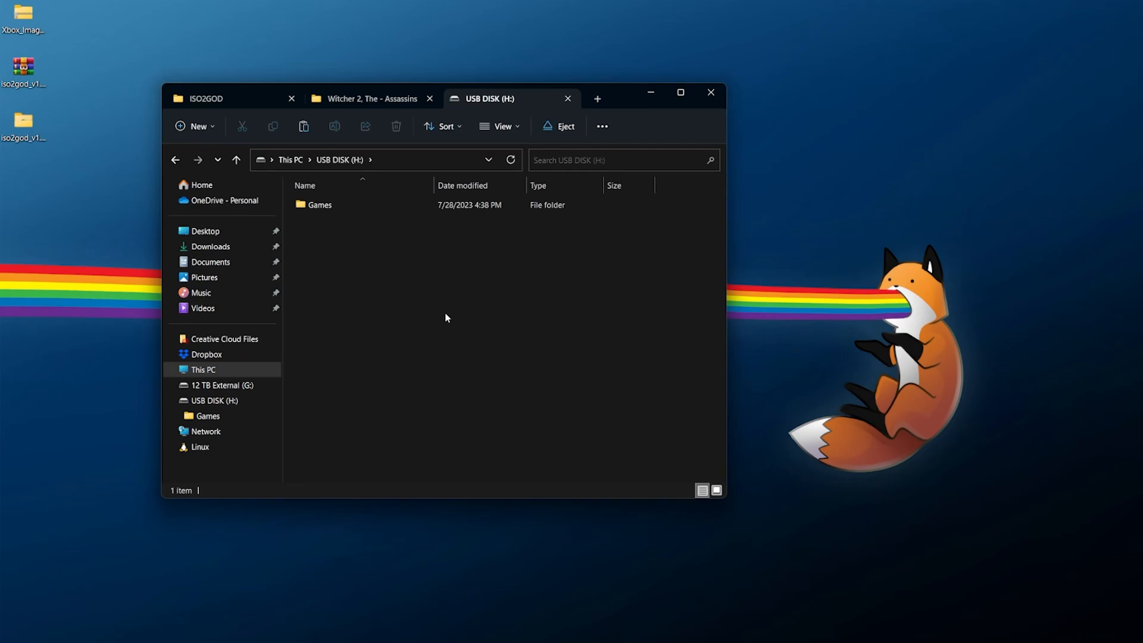
# Step: Open the Games folder on USB DISK (H:)
pyautogui.click(429, 308)
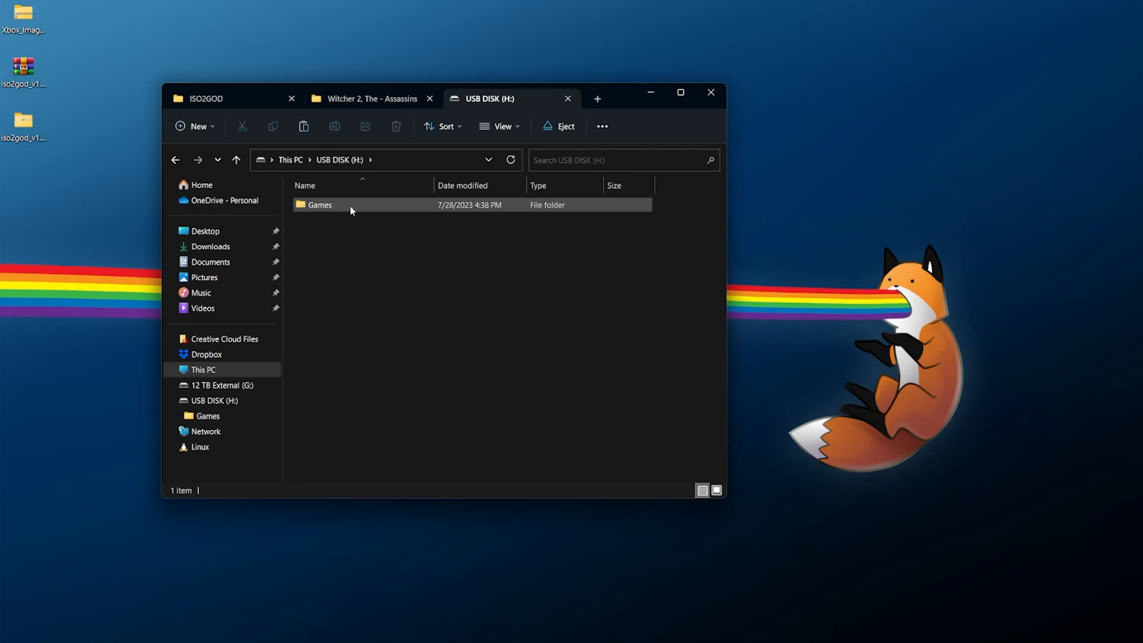
pyautogui.click(349, 205)
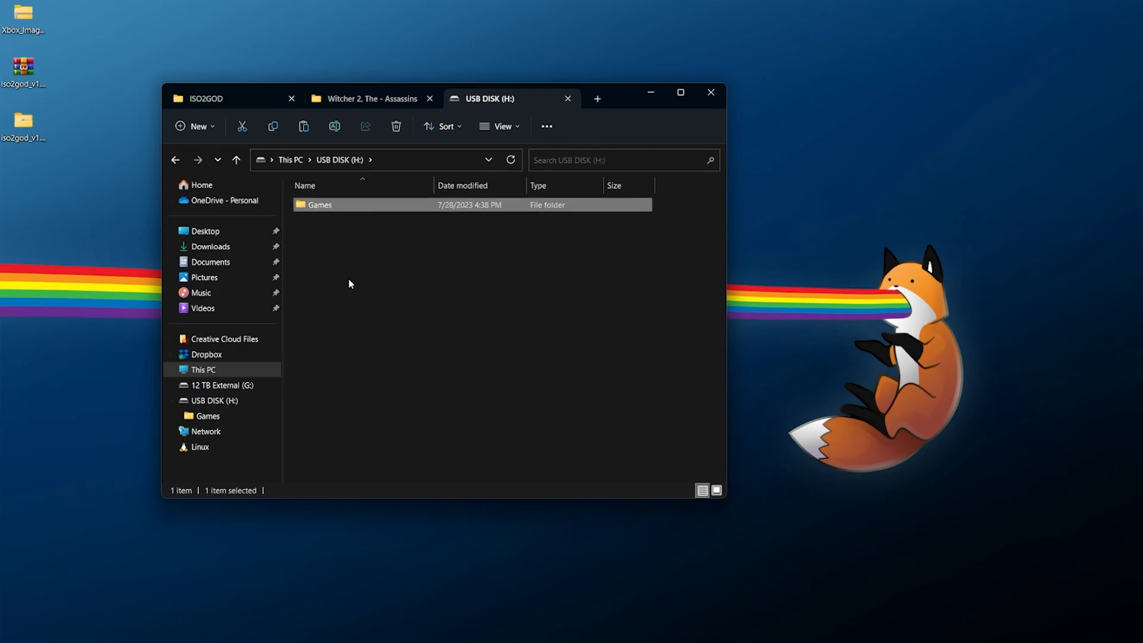
pyautogui.doubleClick(332, 205)
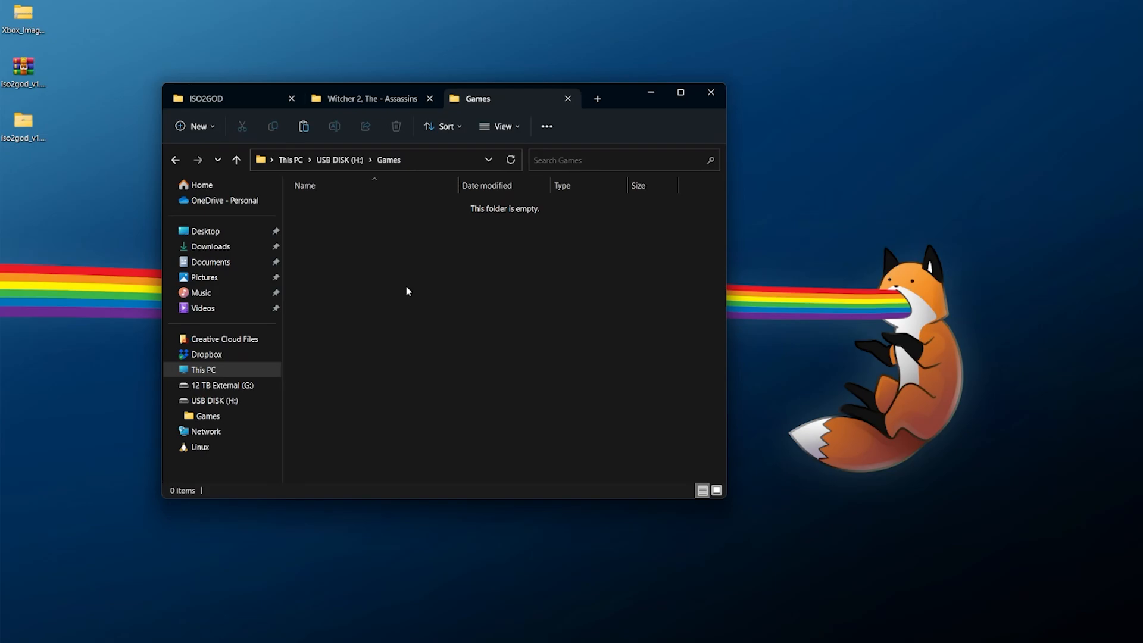
# Step: Copy the Witcher 2 folder containing Disc 1 and Disc 2 from its Assassins of Kings source folder into Games on USB DISK (H:)
pyautogui.click(372, 98)
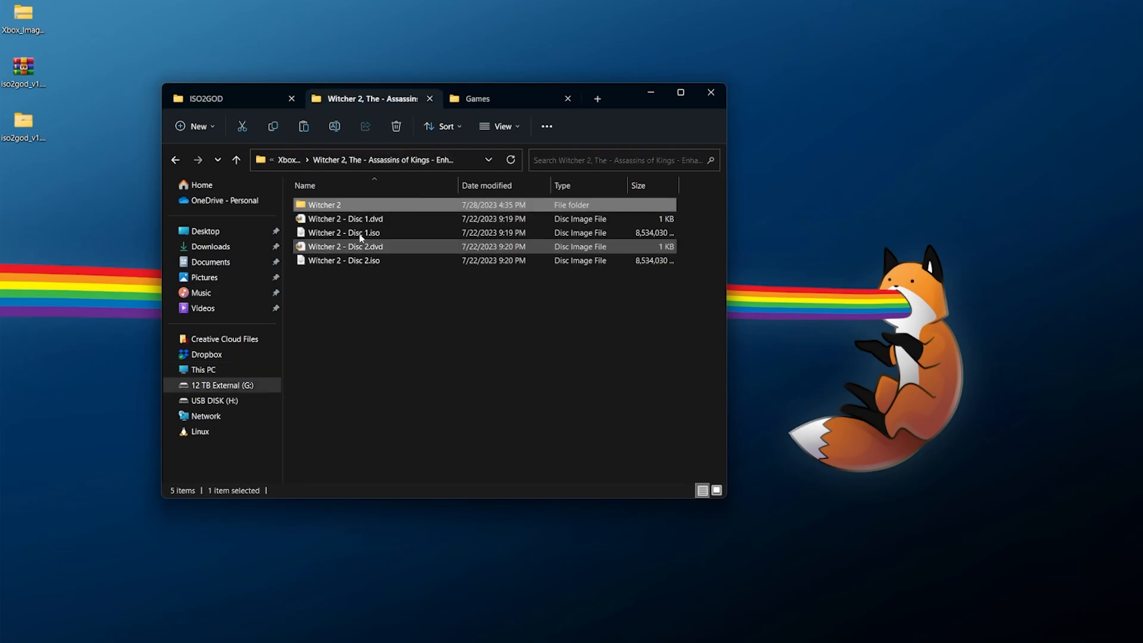
pyautogui.doubleClick(347, 207)
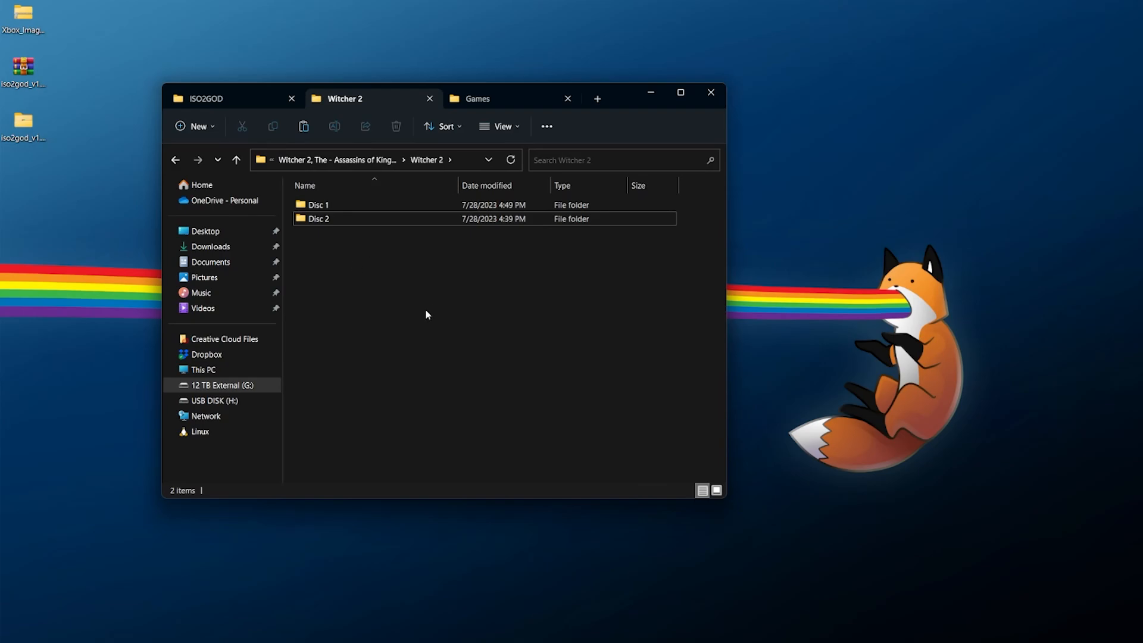
pyautogui.click(337, 160)
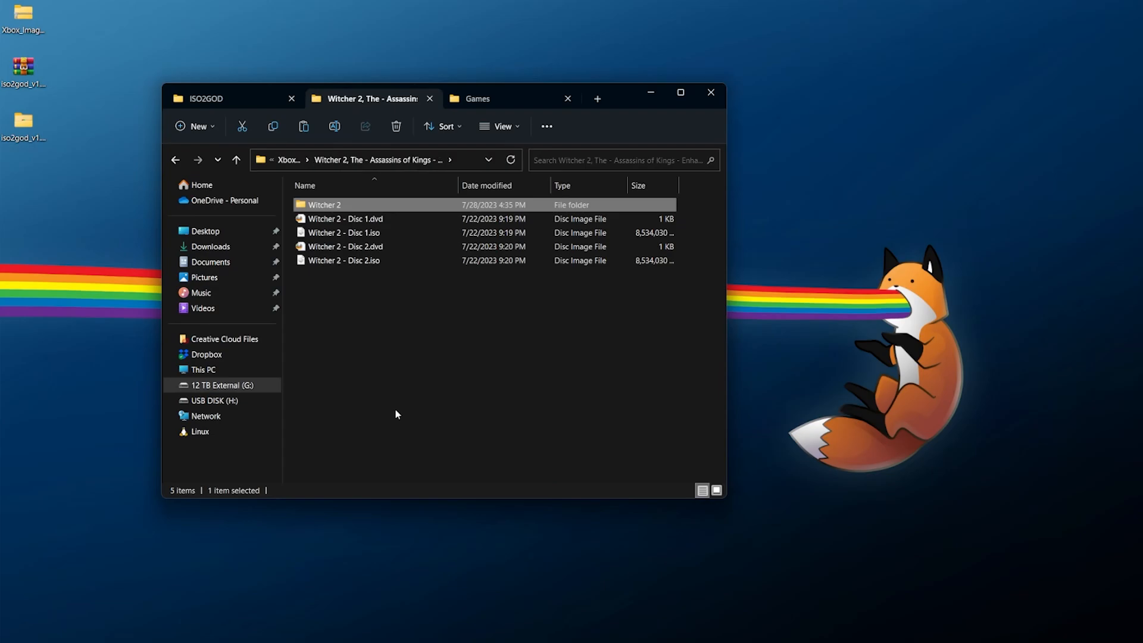
pyautogui.rightClick(398, 205)
pyautogui.click(434, 616)
pyautogui.click(412, 348)
pyautogui.click(484, 101)
pyautogui.rightClick(383, 223)
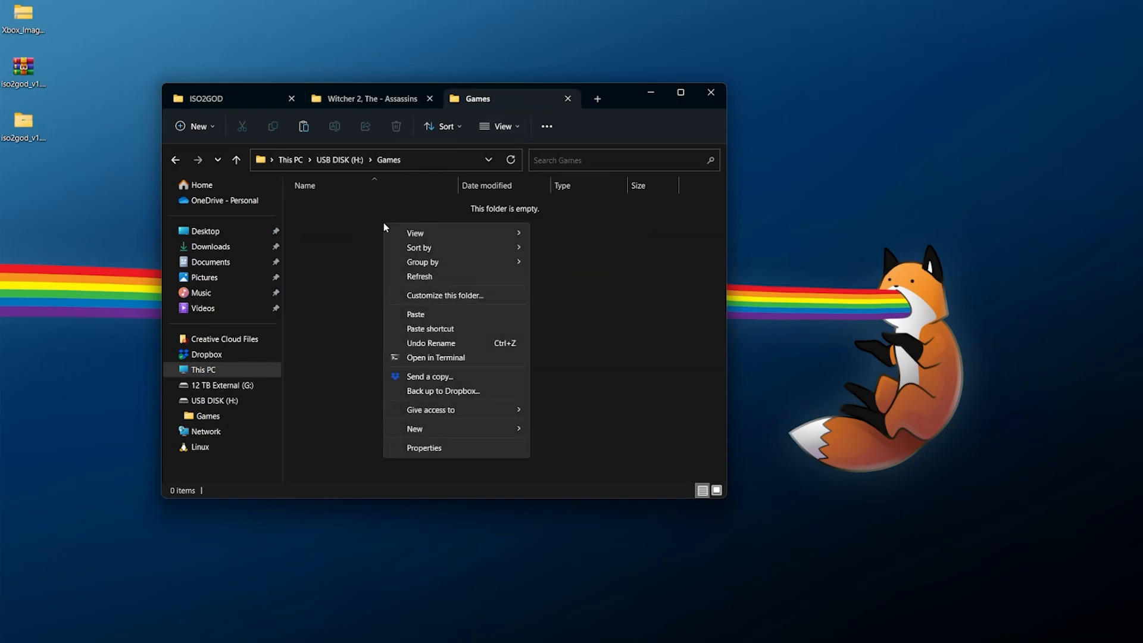
pyautogui.click(440, 314)
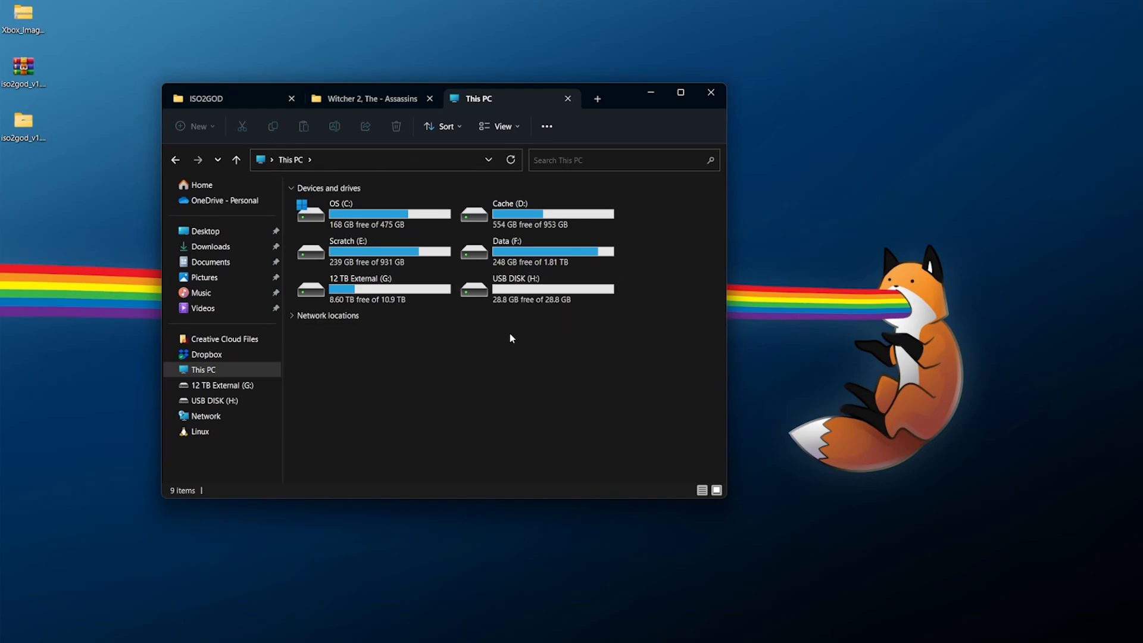
# Step: Create a folder named Content at the root of USB DISK (H:)
pyautogui.doubleClick(505, 299)
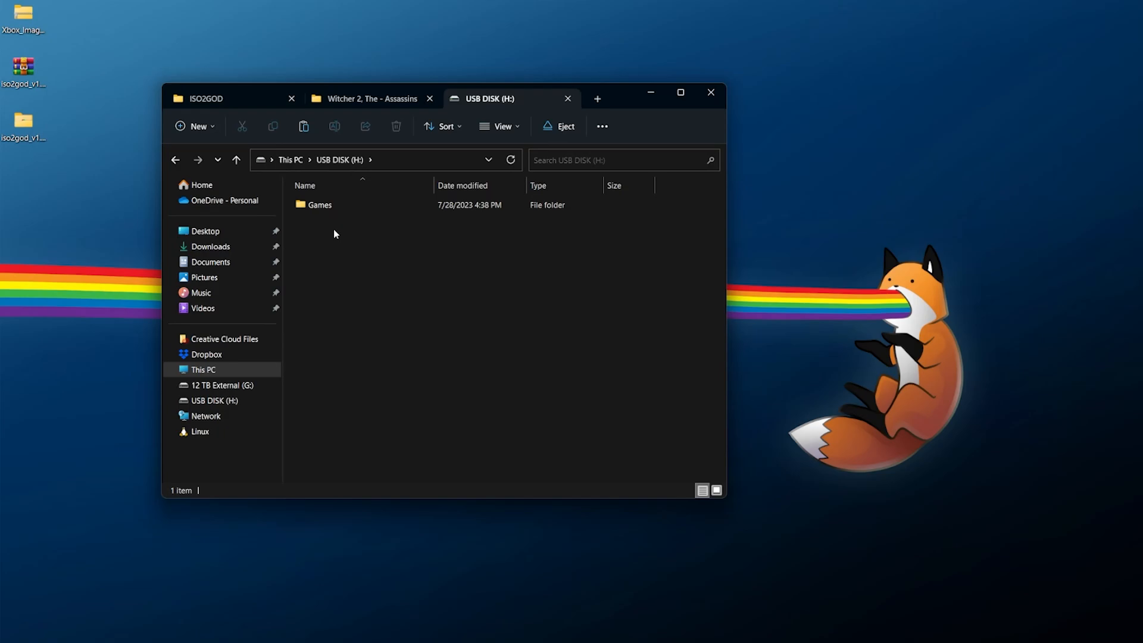
pyautogui.rightClick(334, 232)
pyautogui.moveTo(428, 434)
pyautogui.click(546, 439)
pyautogui.write('Content')
pyautogui.press('Return')
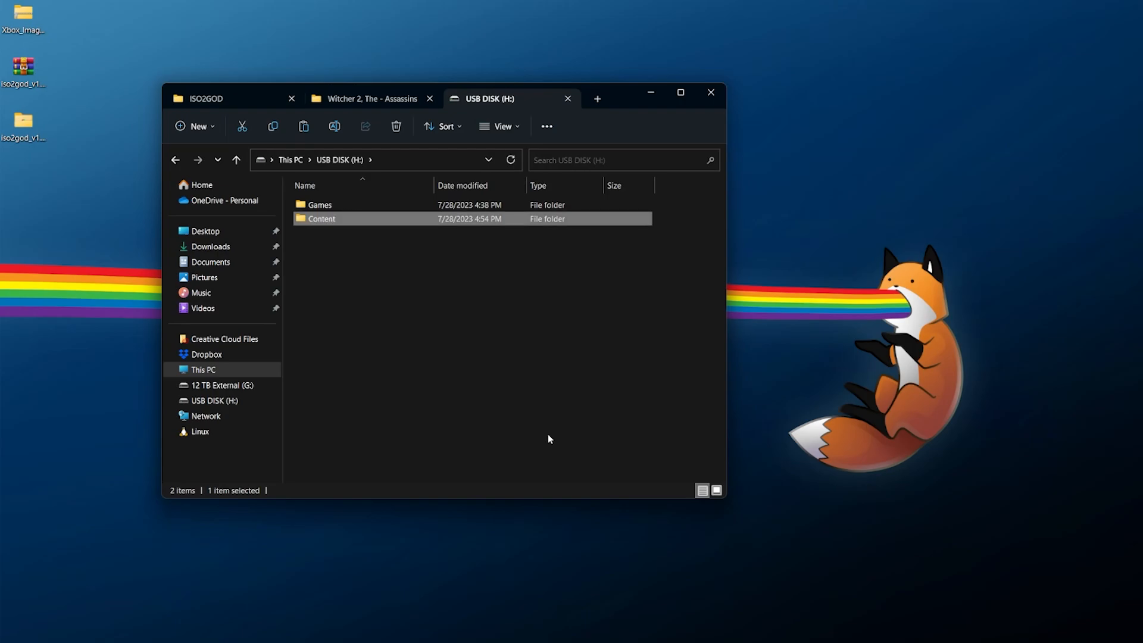
pyautogui.doubleClick(327, 218)
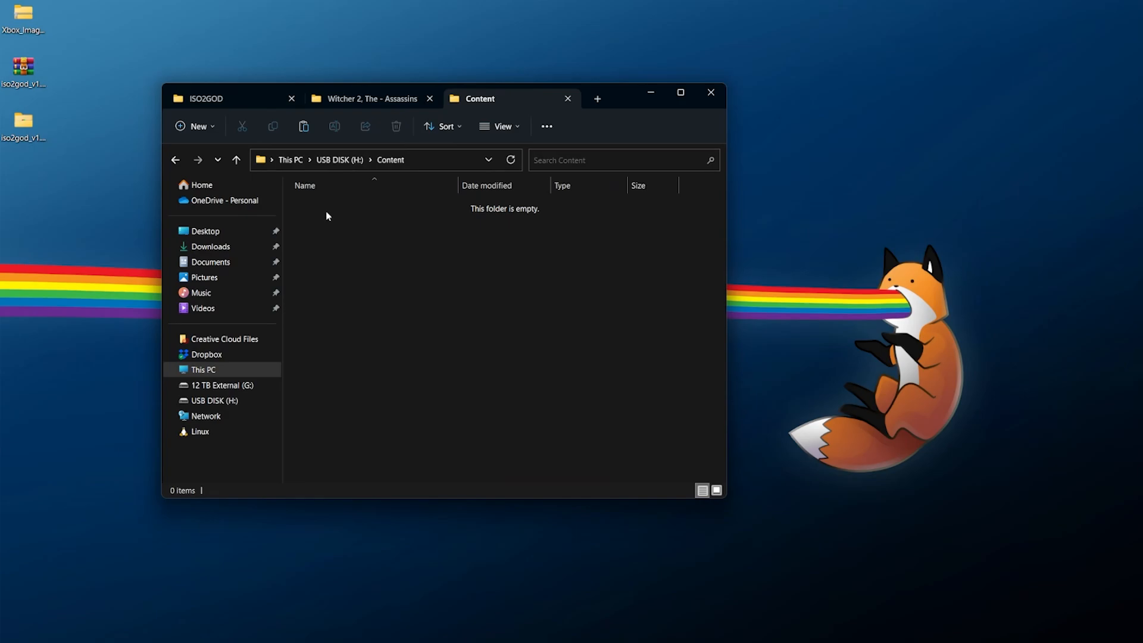
pyautogui.rightClick(326, 216)
pyautogui.moveTo(453, 419)
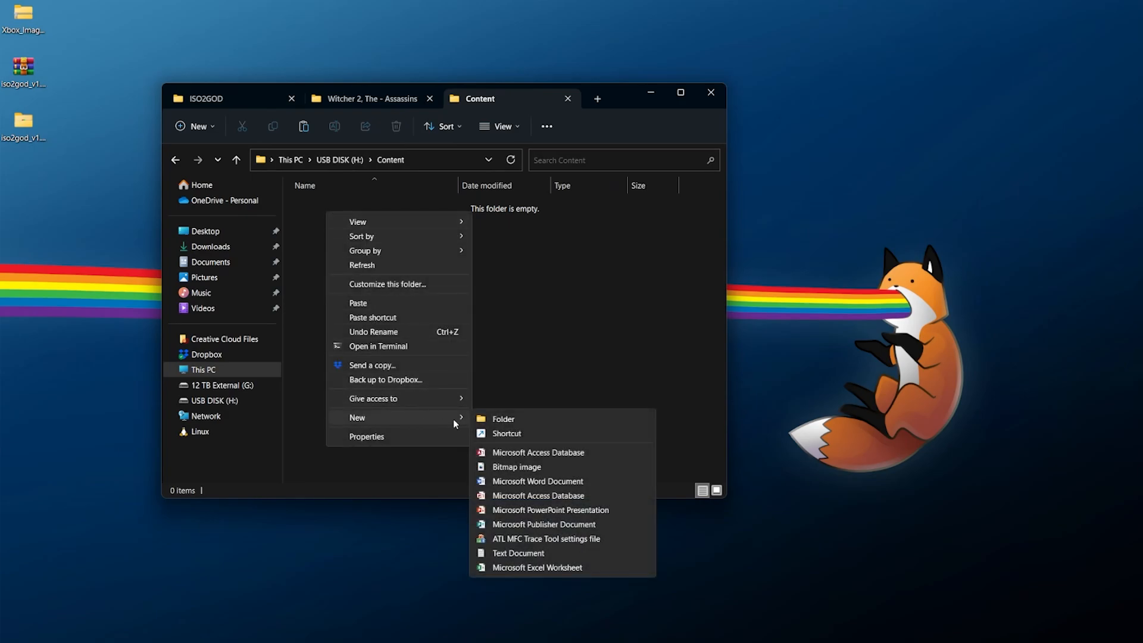
pyautogui.click(497, 421)
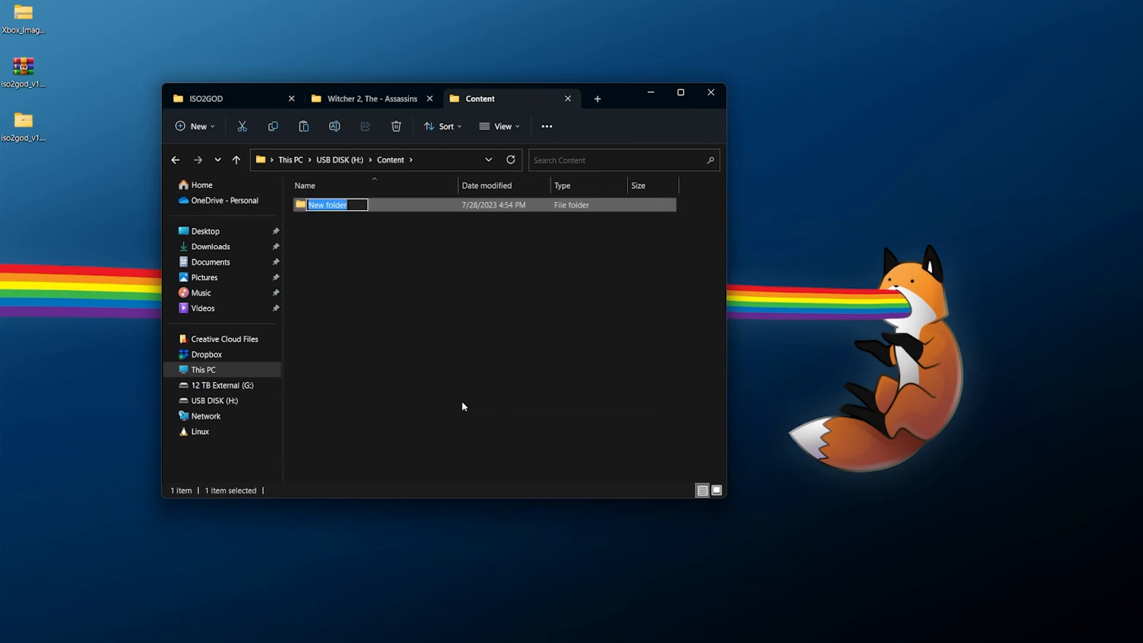
pyautogui.write('000000000000')
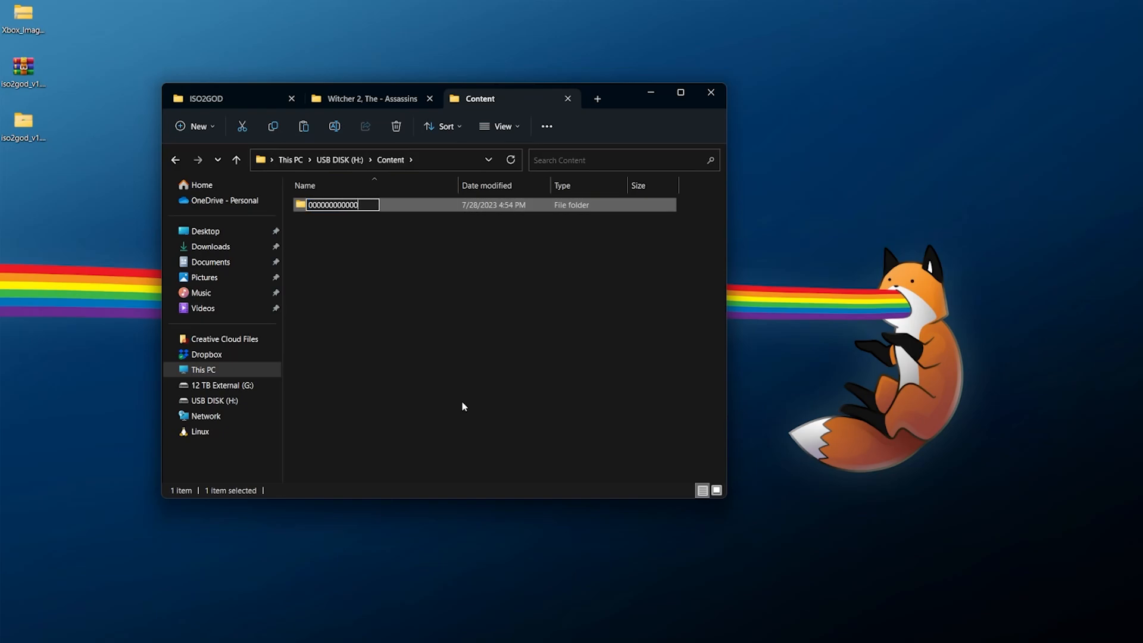
pyautogui.write('0000')
pyautogui.press('Return')
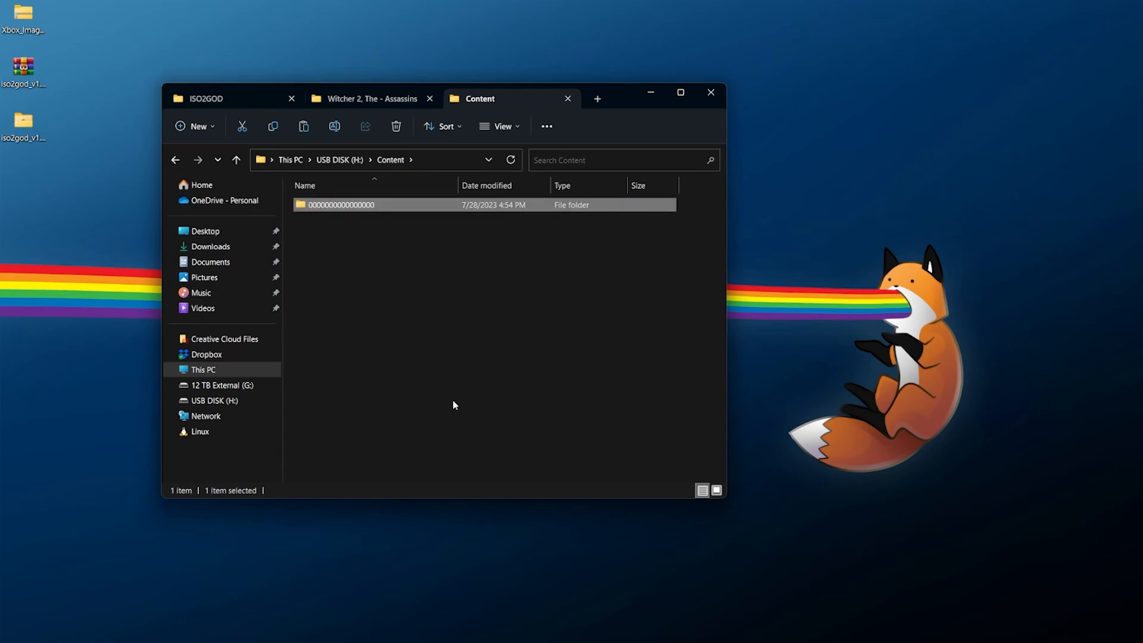
pyautogui.doubleClick(344, 206)
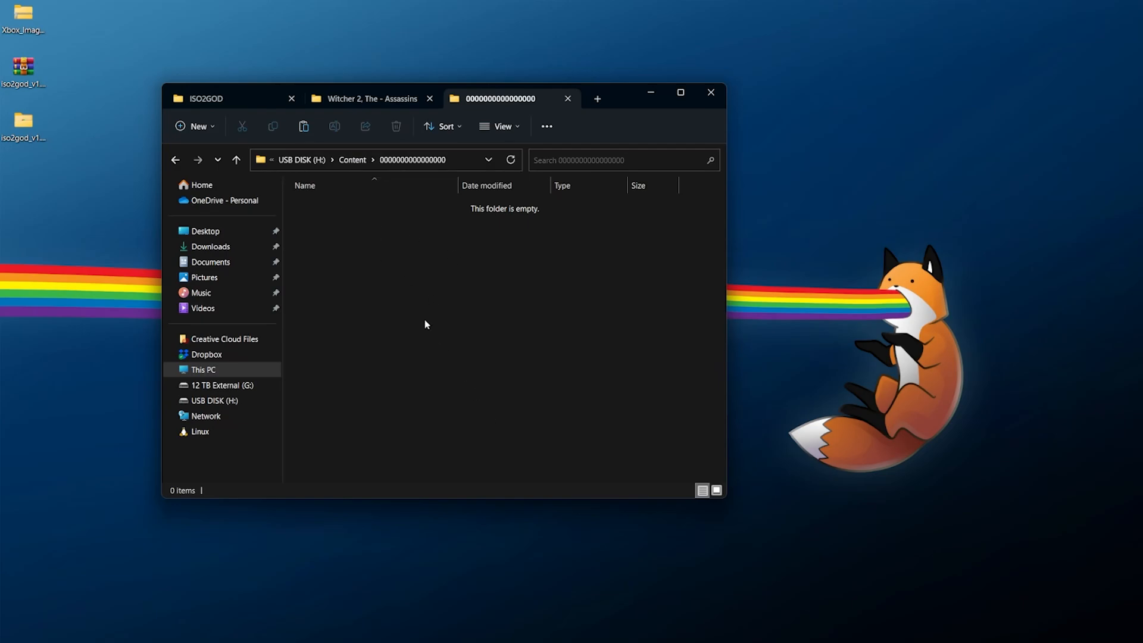
pyautogui.click(208, 99)
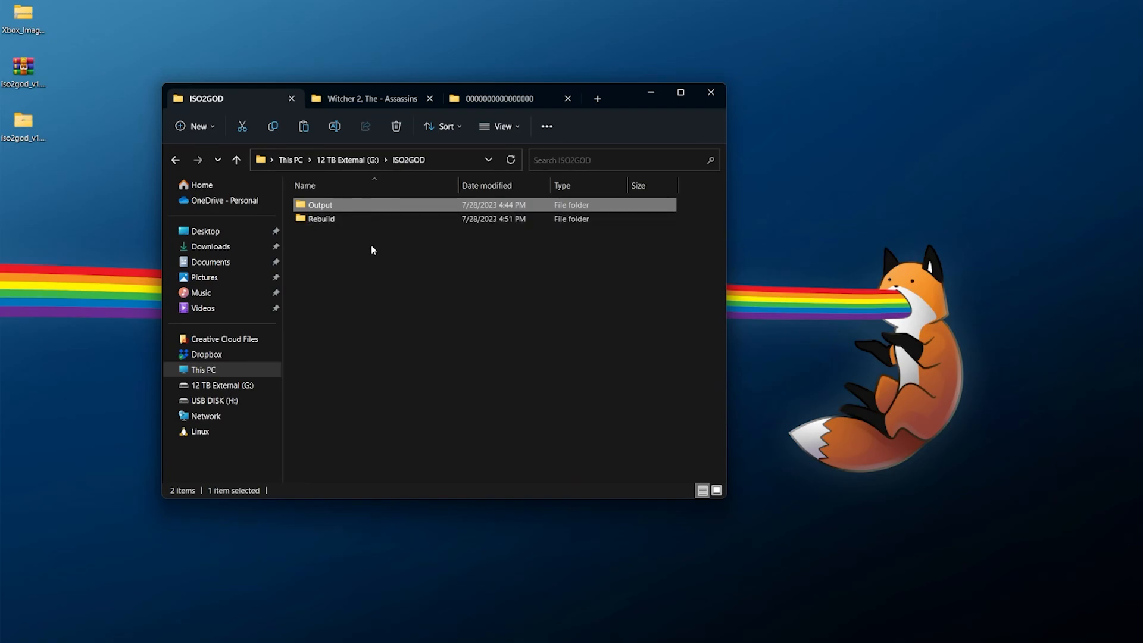
pyautogui.doubleClick(338, 203)
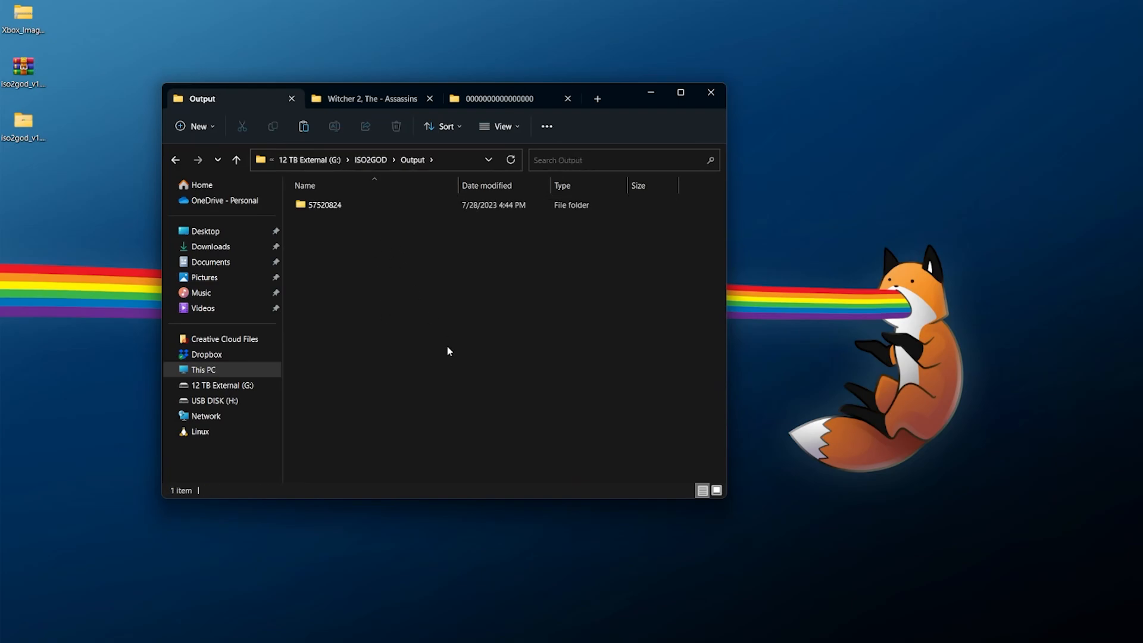
pyautogui.rightClick(335, 204)
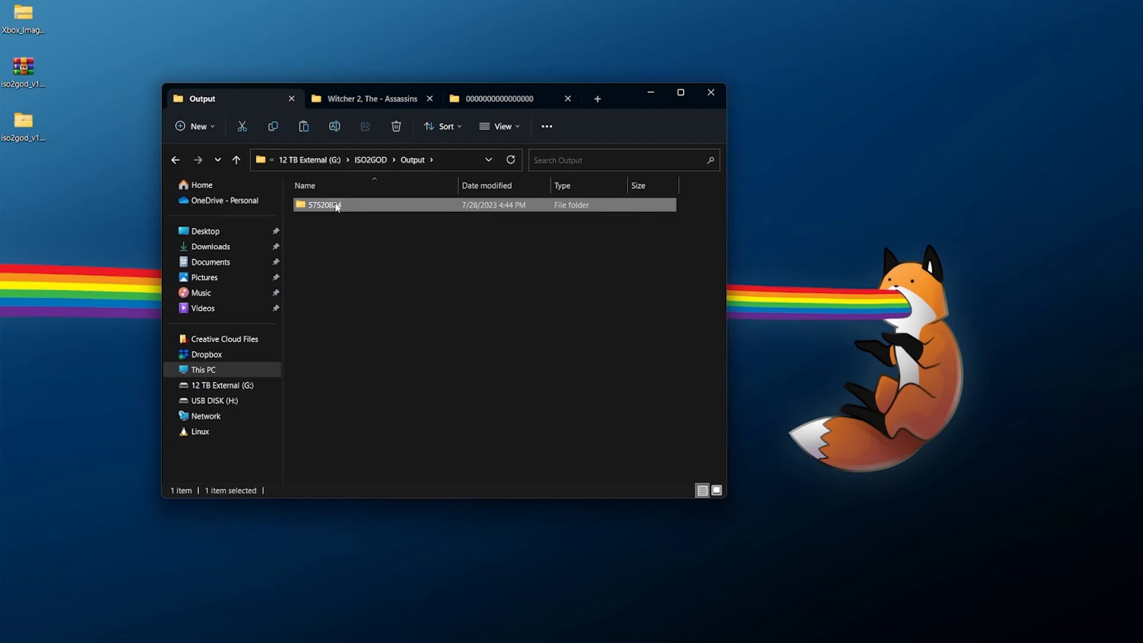
pyautogui.click(370, 617)
pyautogui.rightClick(386, 205)
pyautogui.click(431, 614)
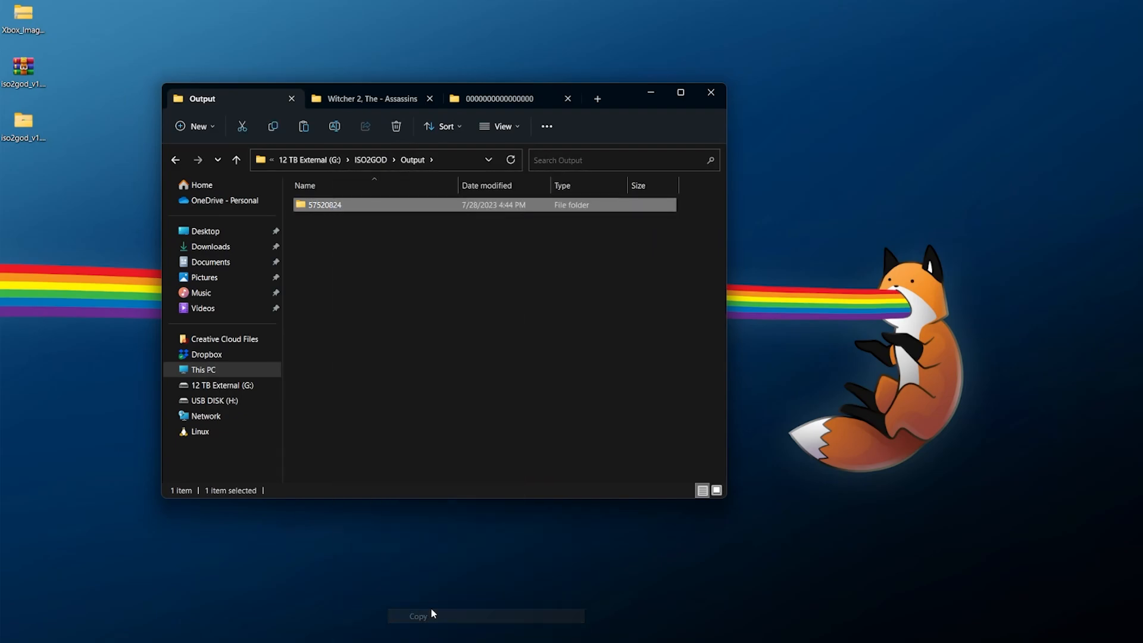
pyautogui.rightClick(351, 199)
pyautogui.click(384, 601)
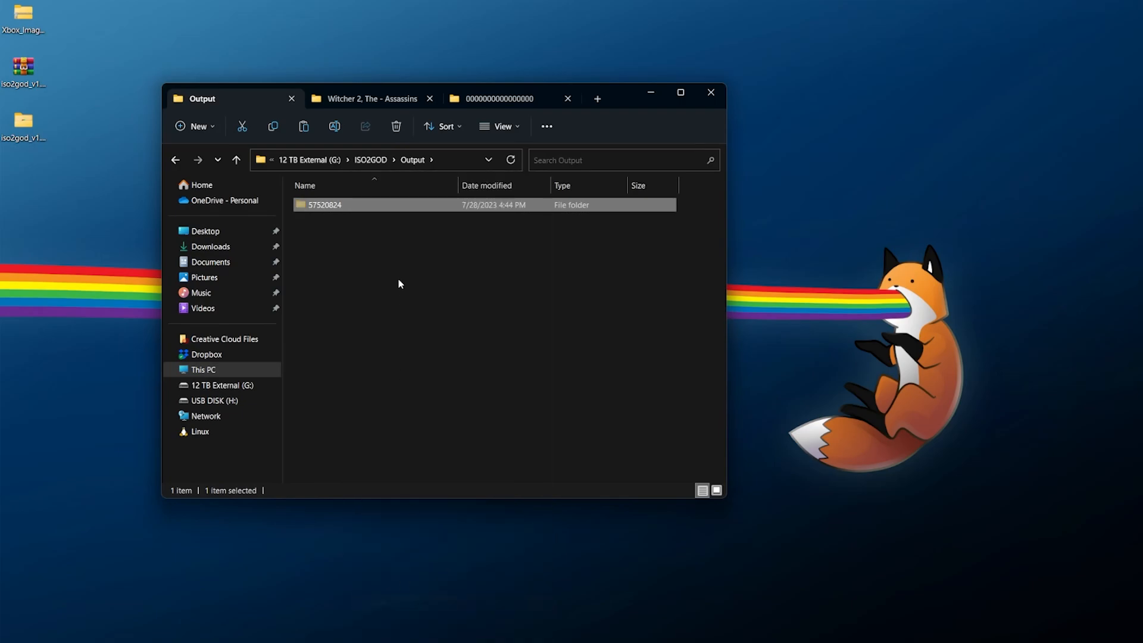
pyautogui.click(495, 105)
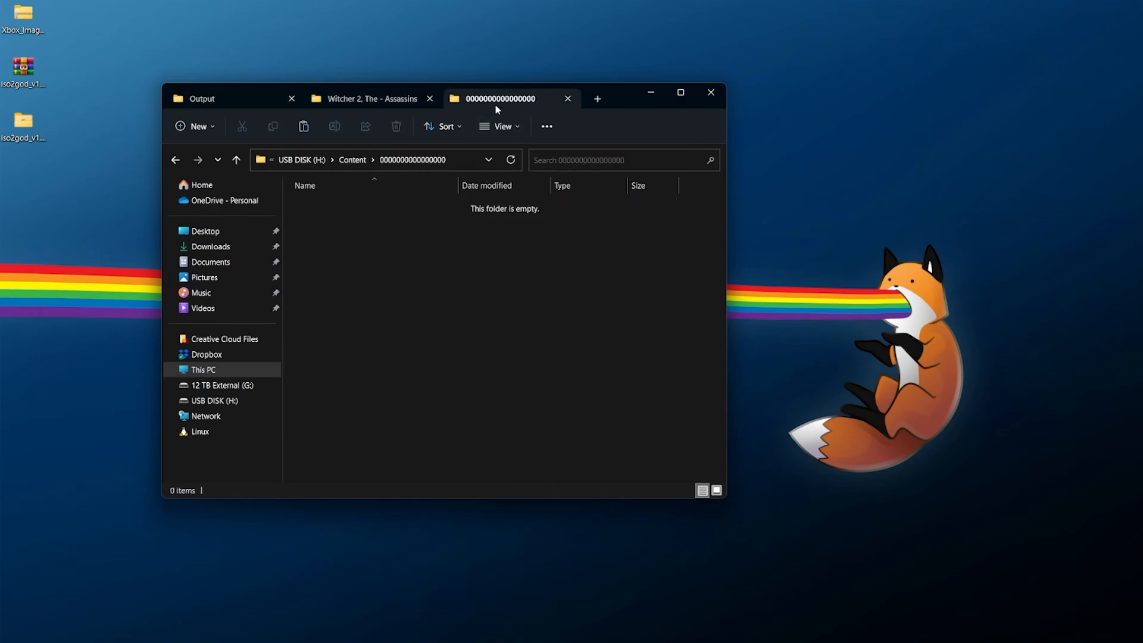
pyautogui.rightClick(335, 213)
pyautogui.click(367, 304)
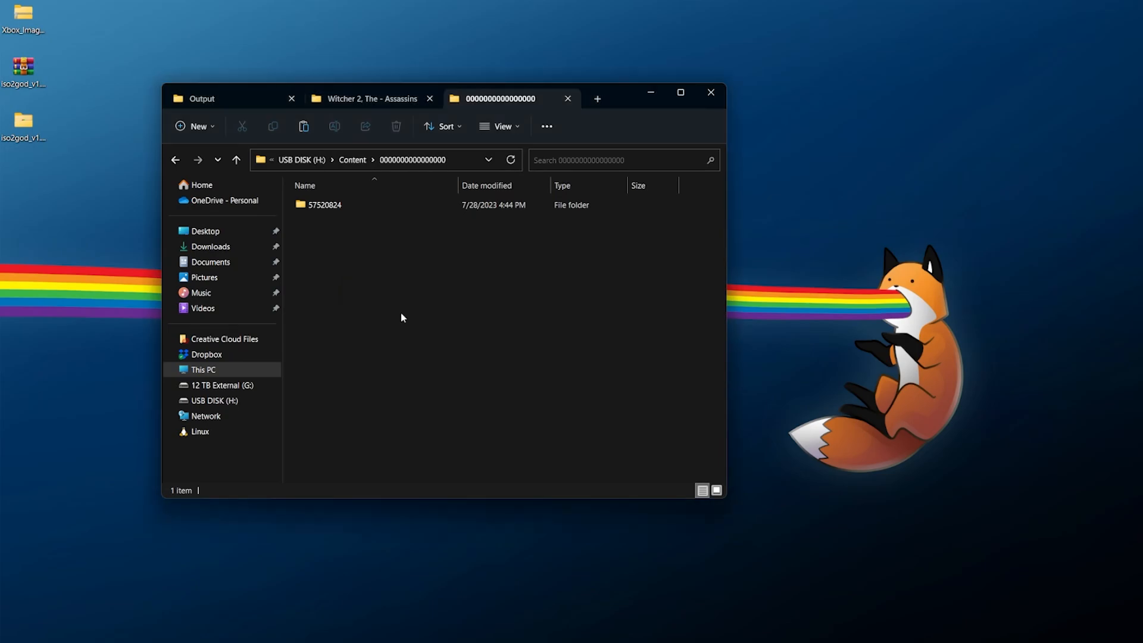
# Step: Examine the Games\Witcher 2 folder and the Content folder structure down to 57520824\00007000 on the USB drive
pyautogui.click(301, 160)
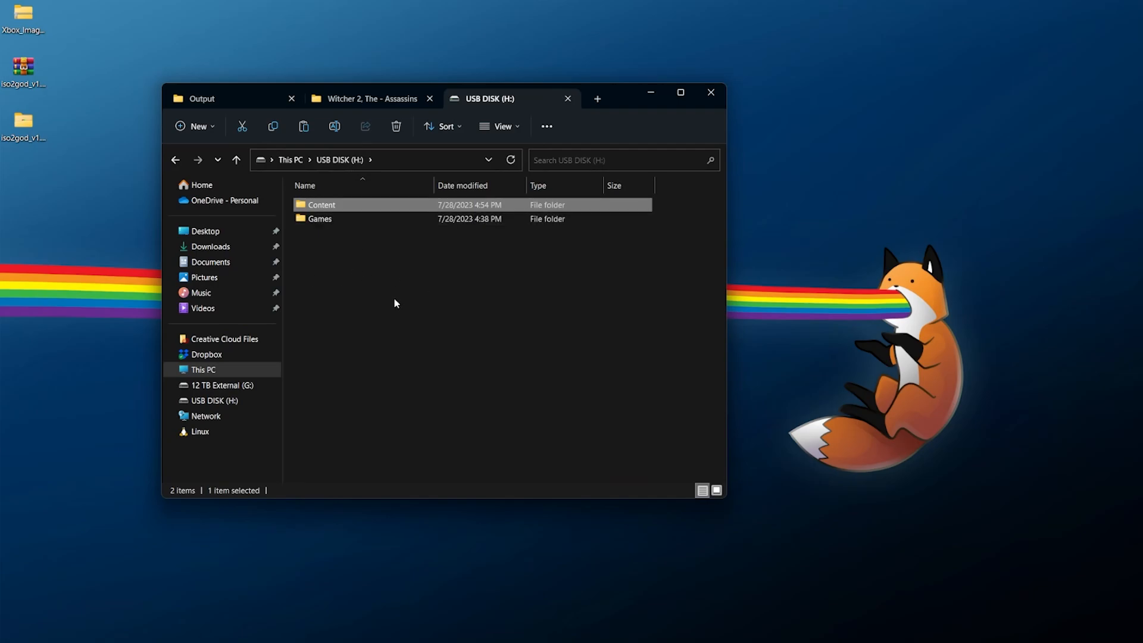
pyautogui.doubleClick(320, 219)
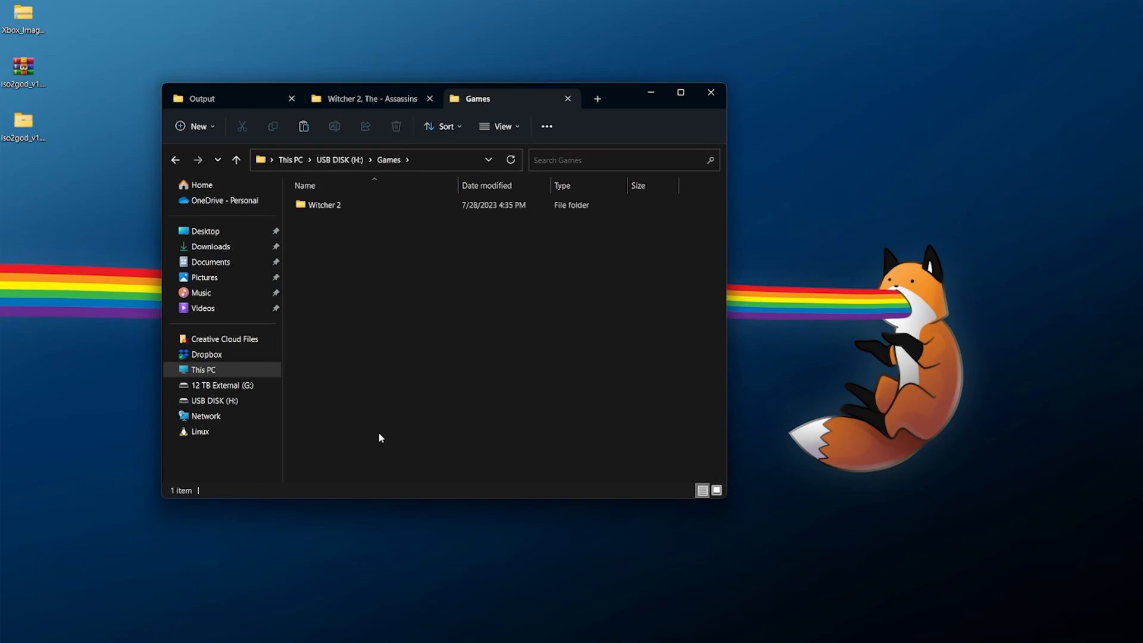
pyautogui.doubleClick(327, 204)
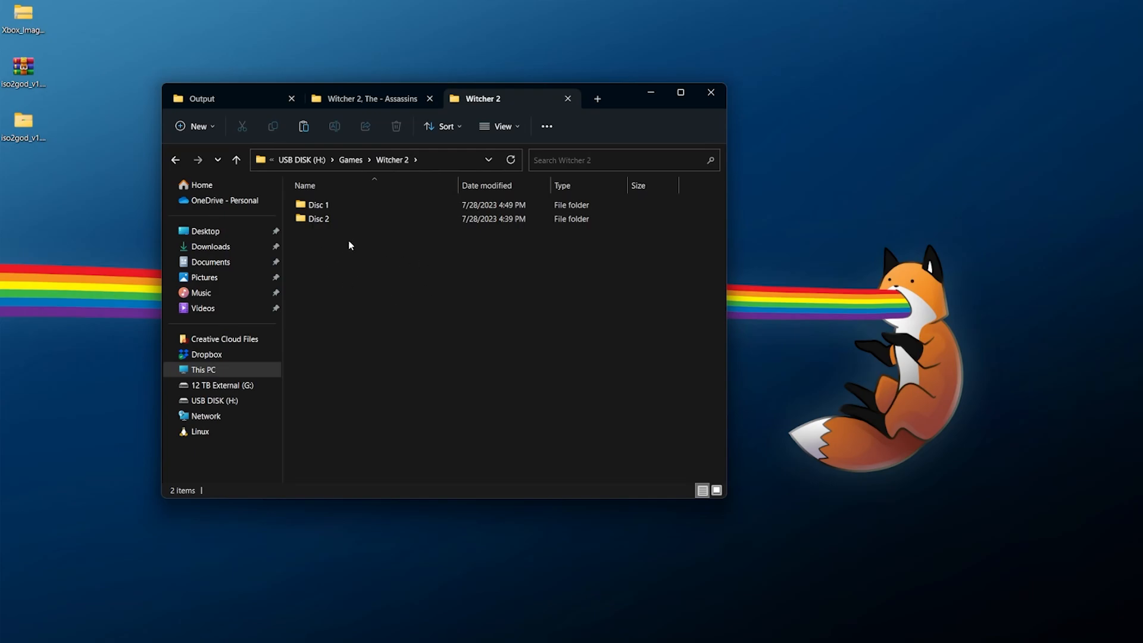
pyautogui.click(302, 159)
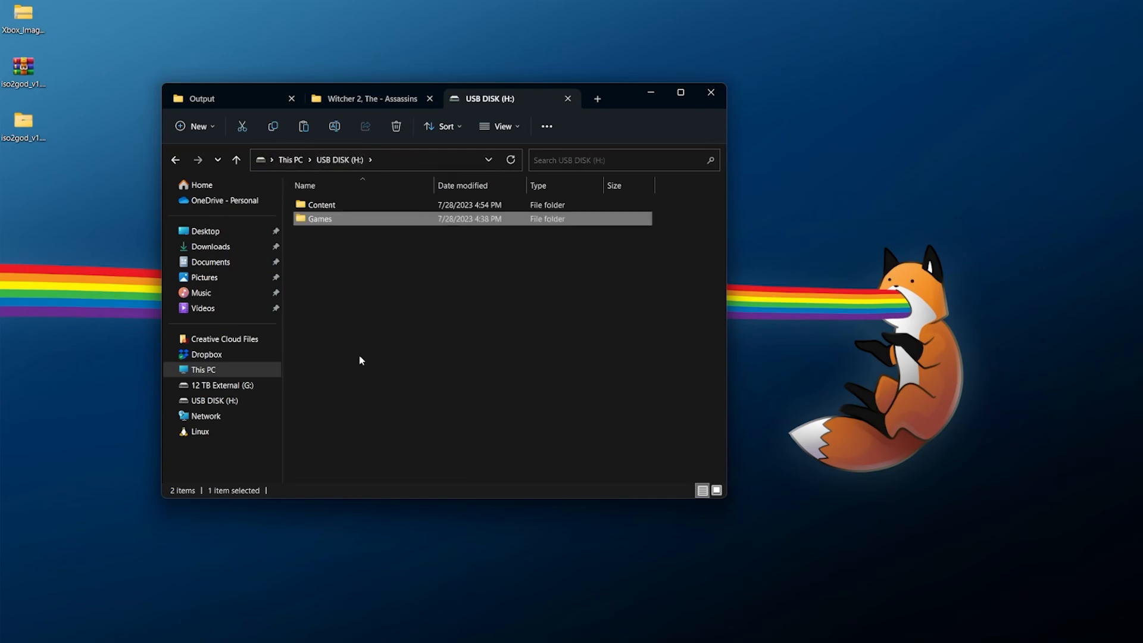
pyautogui.doubleClick(370, 206)
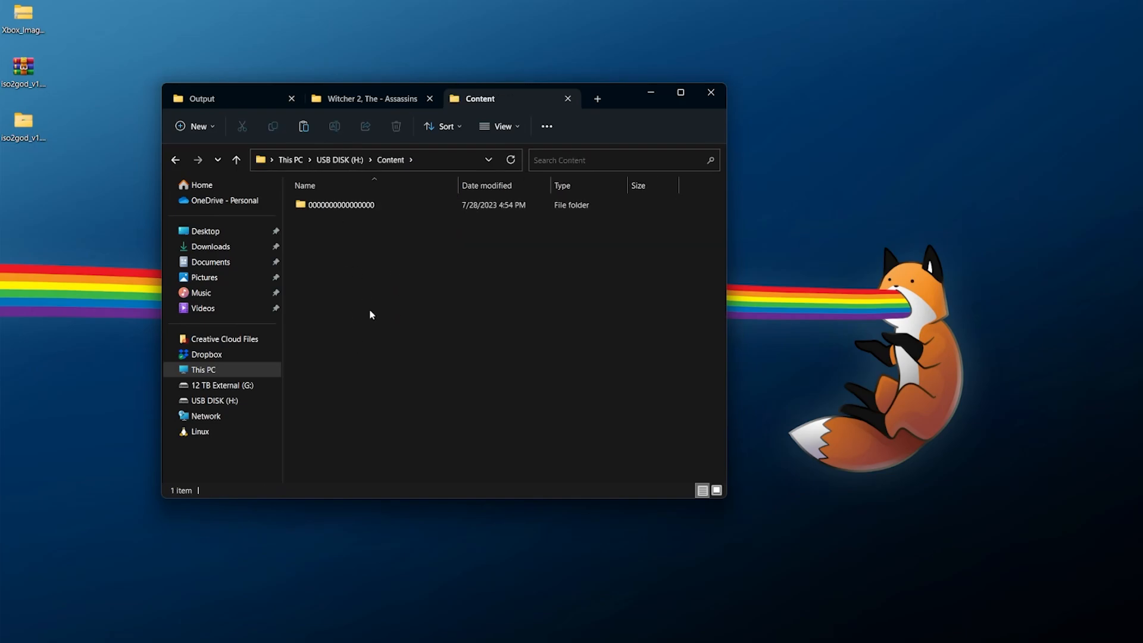
pyautogui.doubleClick(388, 203)
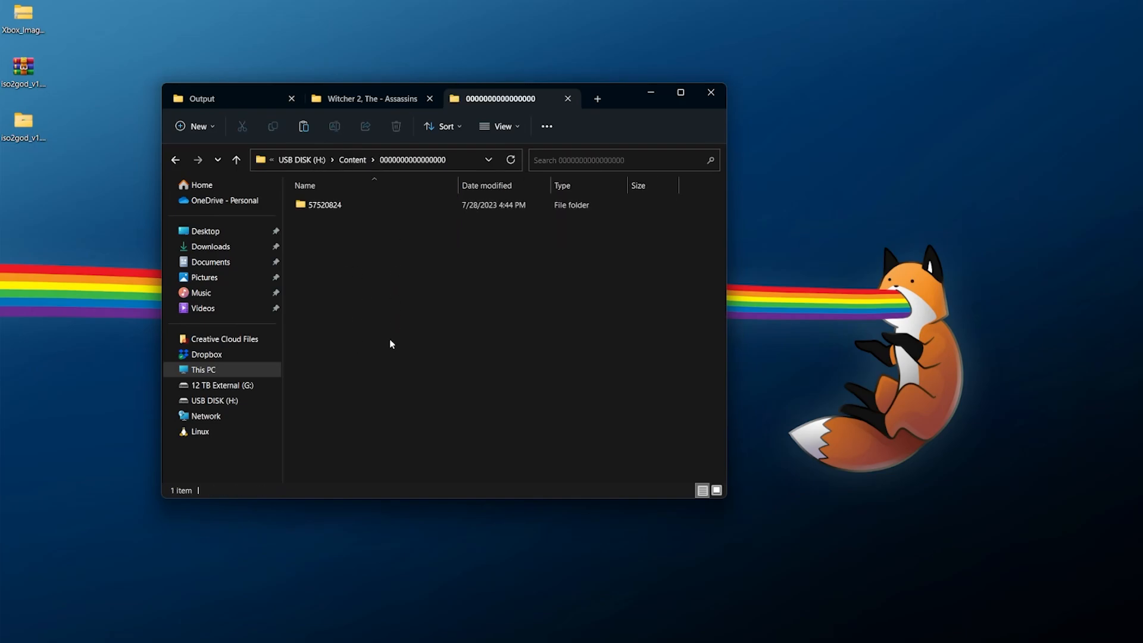
pyautogui.doubleClick(361, 206)
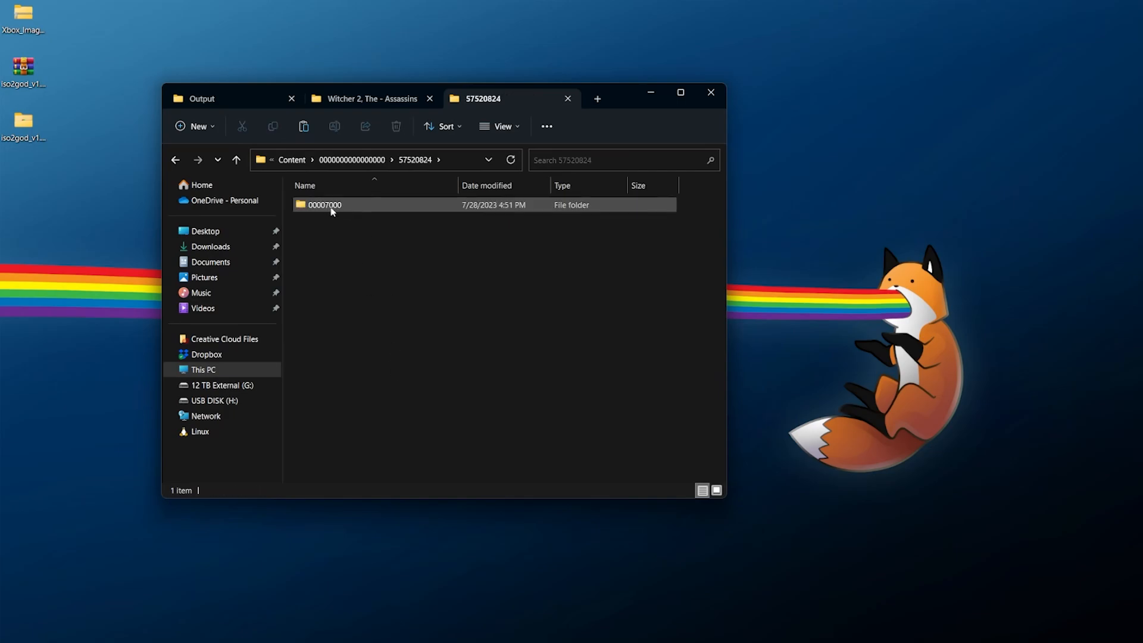
pyautogui.doubleClick(365, 203)
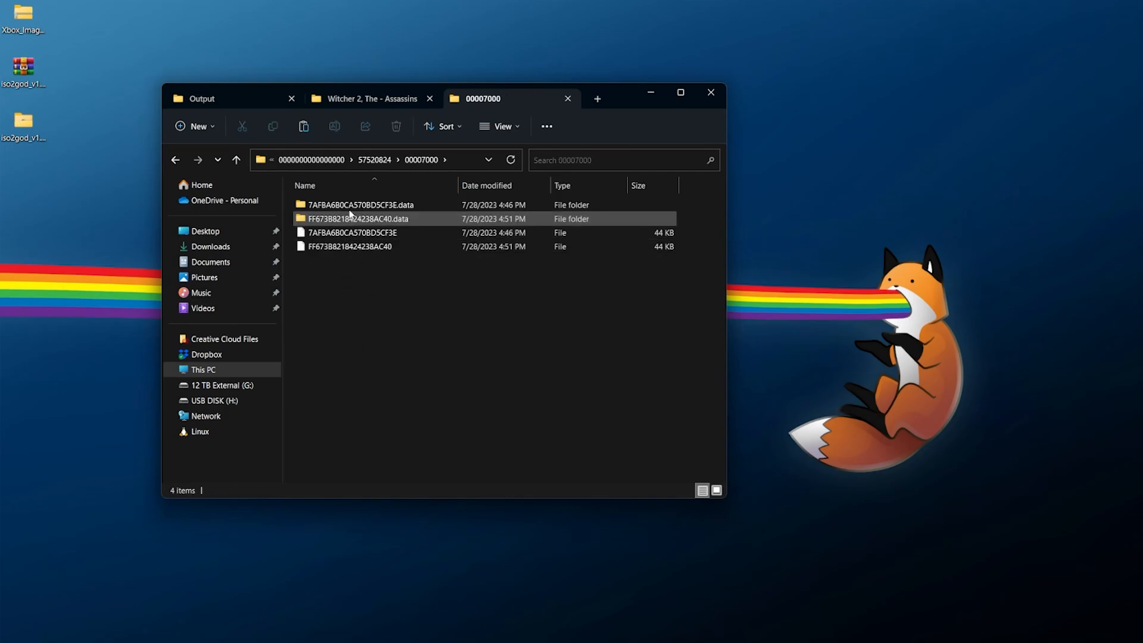
# Step: Return to This PC and eject USB DISK (H:)
pyautogui.click(311, 159)
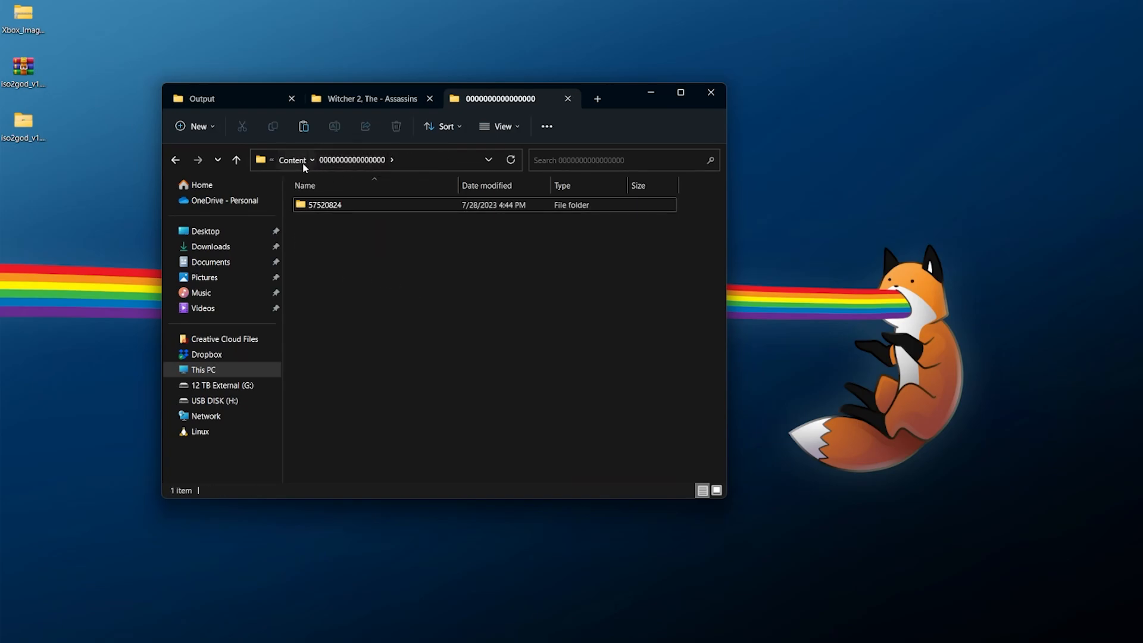
pyautogui.click(298, 161)
pyautogui.click(292, 160)
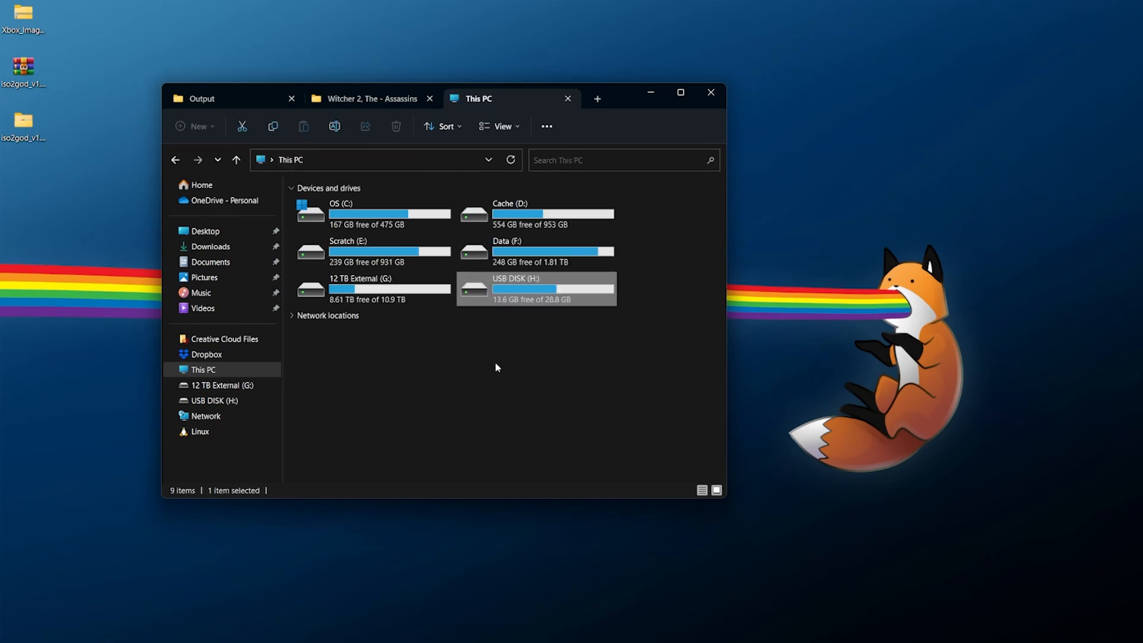
pyautogui.rightClick(515, 294)
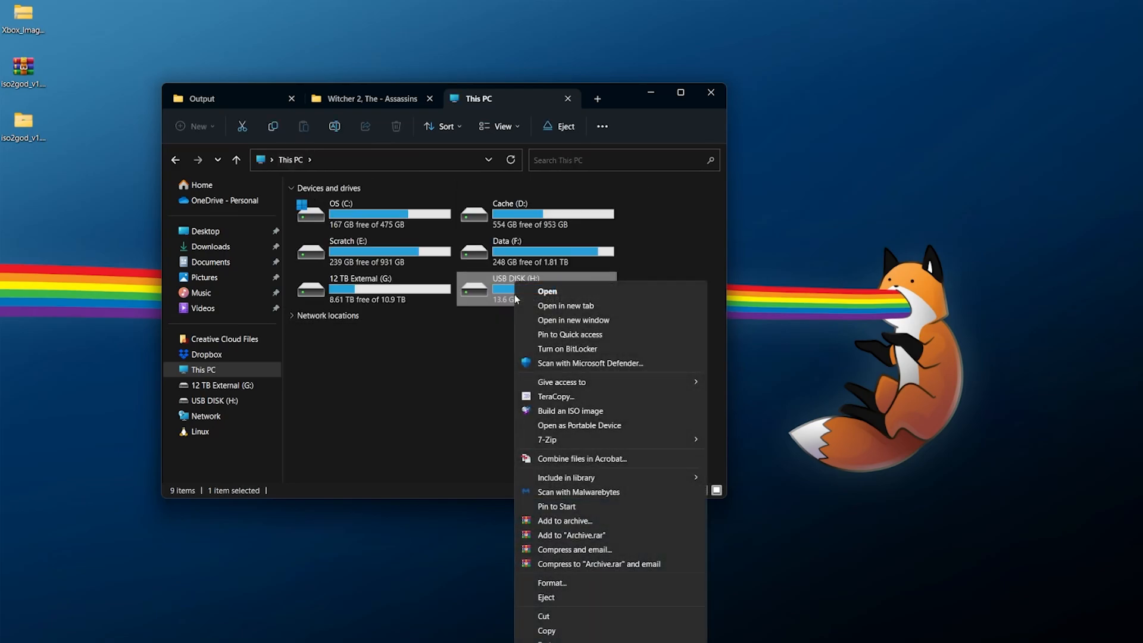
pyautogui.click(545, 596)
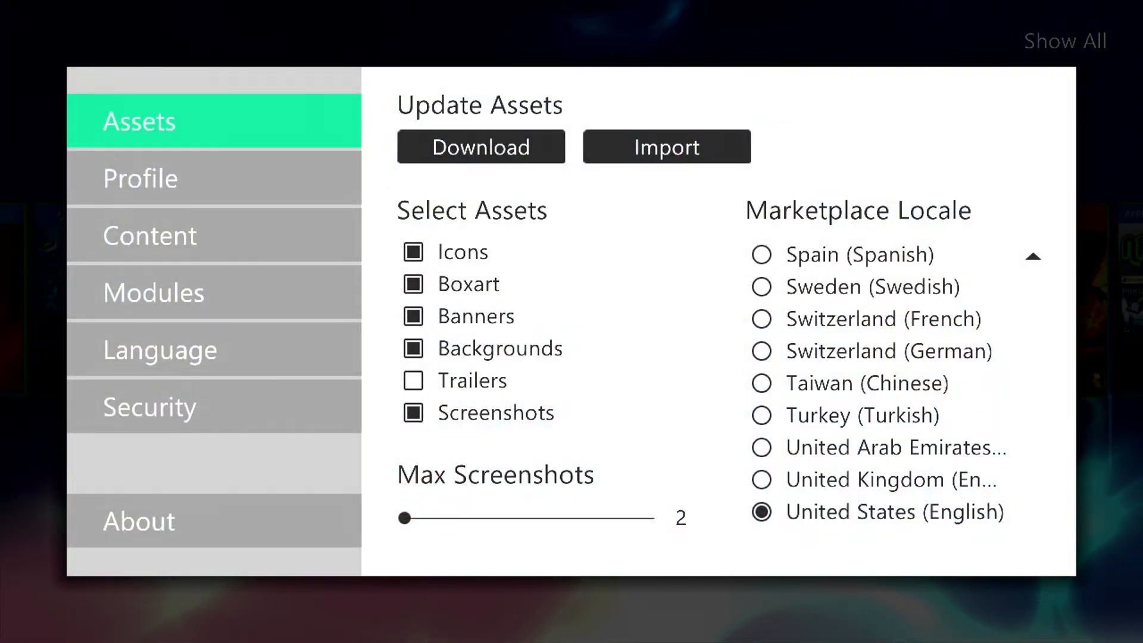
# Step: Review the managed content paths and check the path, depth and script data settings of the Hdd1\Games entry
pyautogui.press('Down')
pyautogui.press('Down')
pyautogui.press('Right')
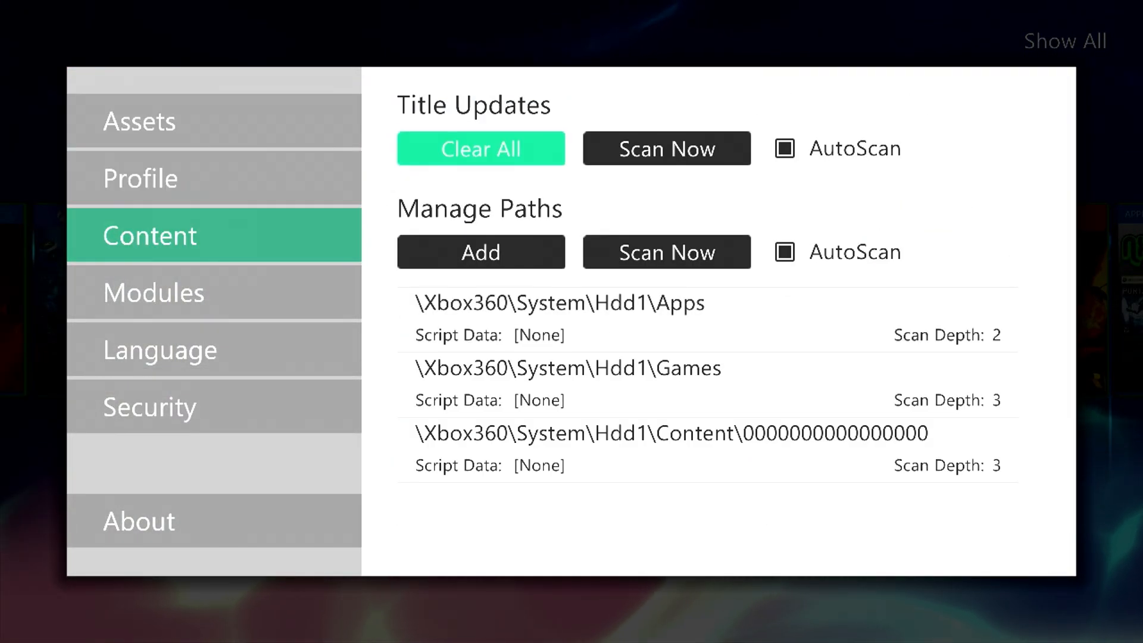
pyautogui.press('Down')
pyautogui.press('Down')
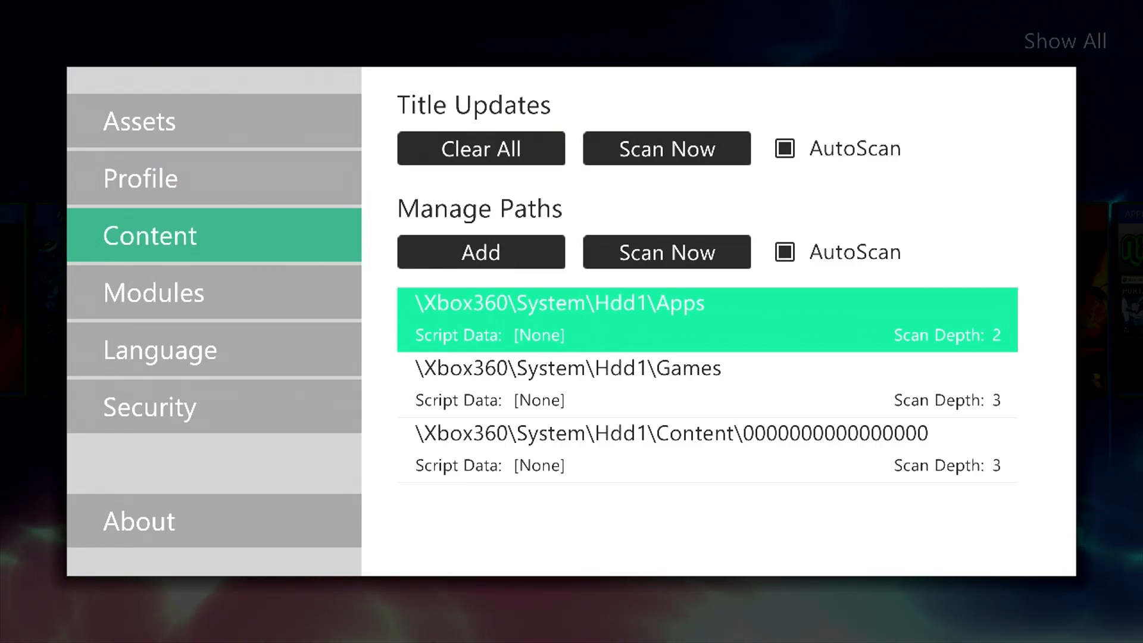
pyautogui.press('Down')
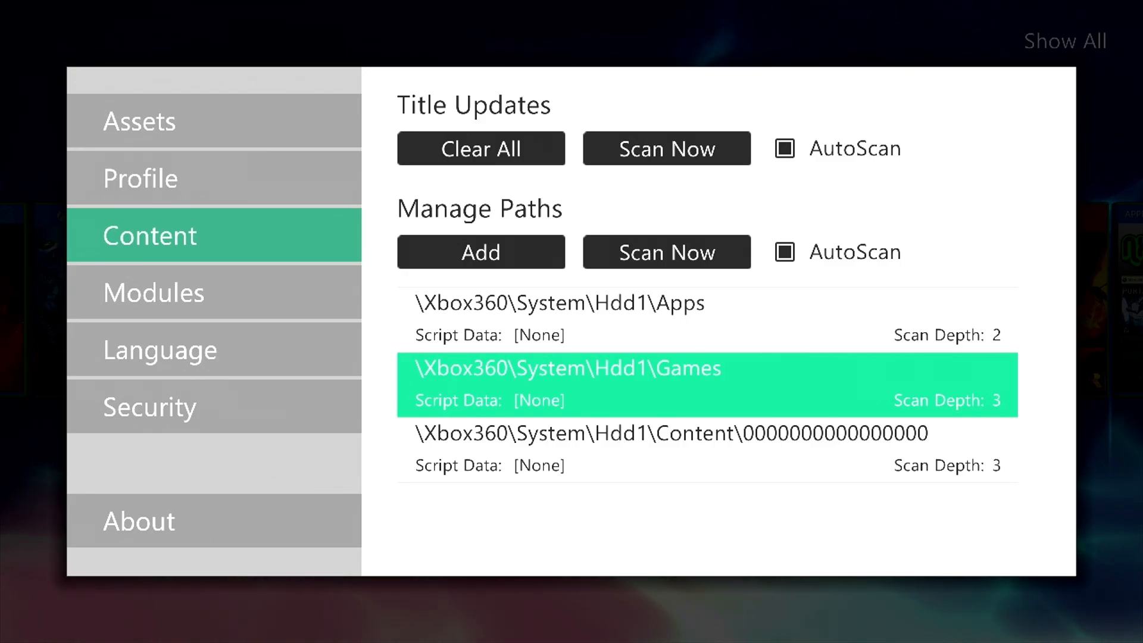
pyautogui.press('Return')
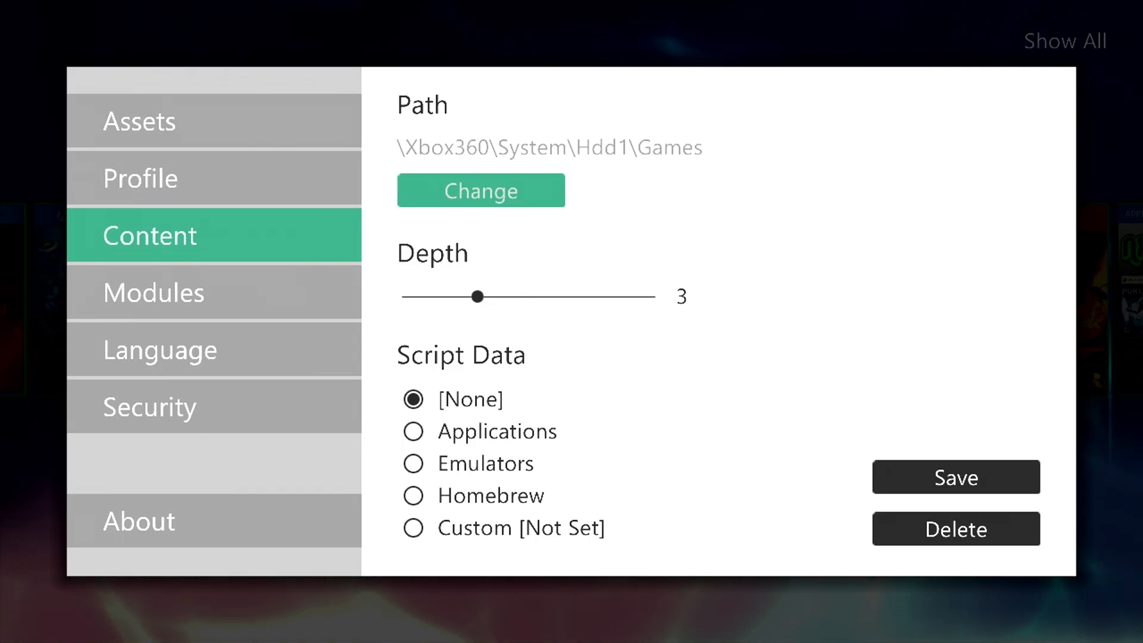
pyautogui.press('Down')
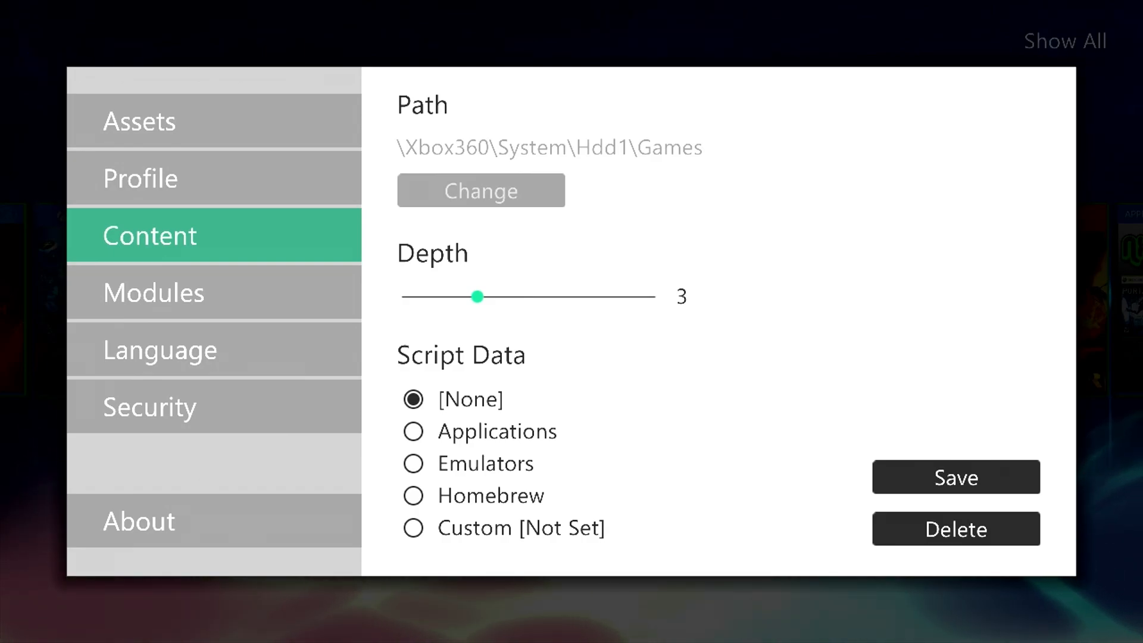
pyautogui.press('Up')
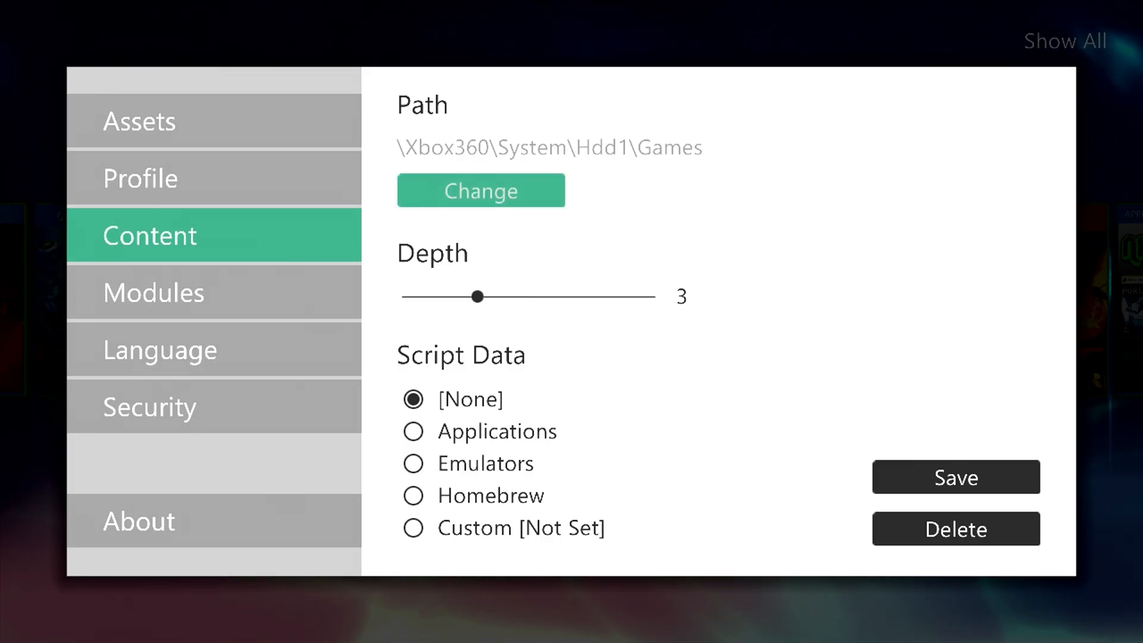
pyautogui.press('Escape')
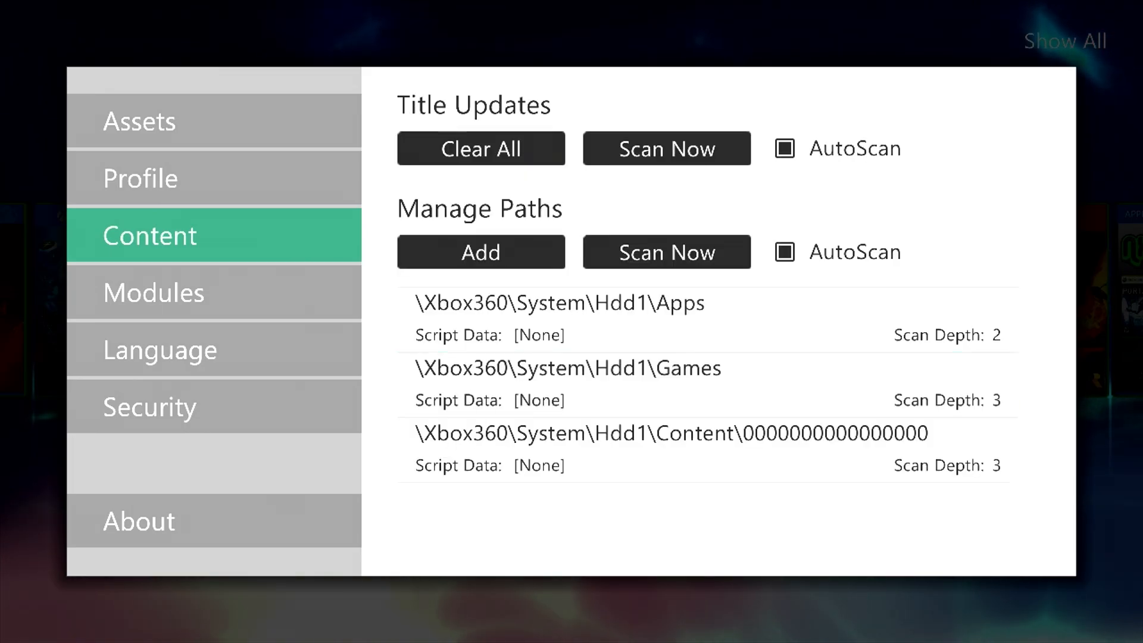
pyautogui.press('Up')
pyautogui.press('Down')
pyautogui.press('Down')
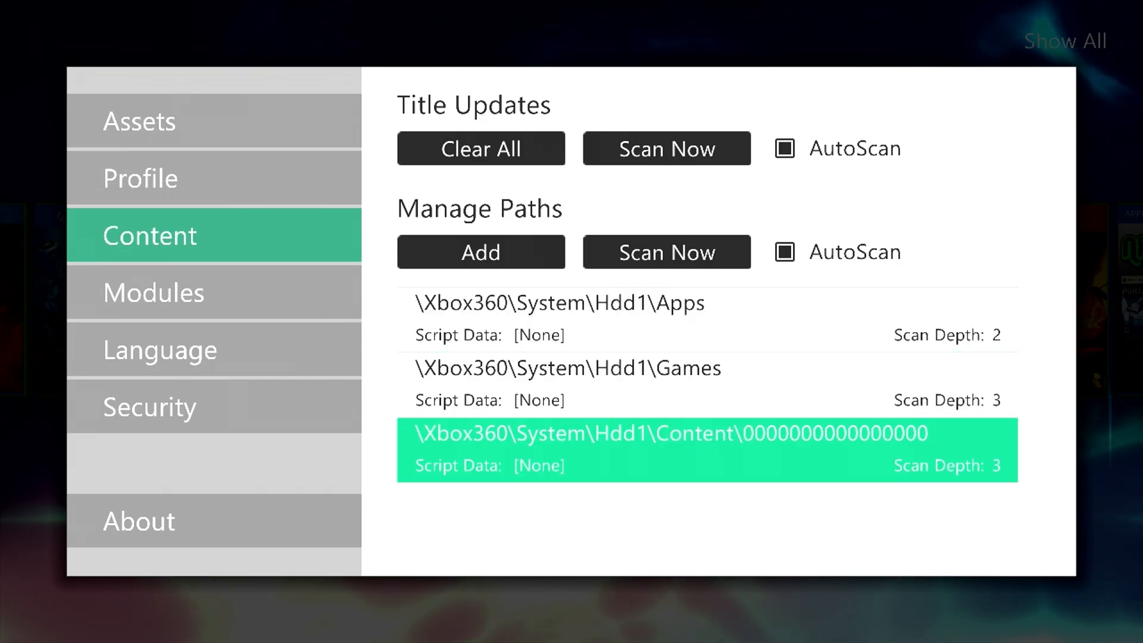
pyautogui.press('Up')
pyautogui.press('Up')
pyautogui.press('Up')
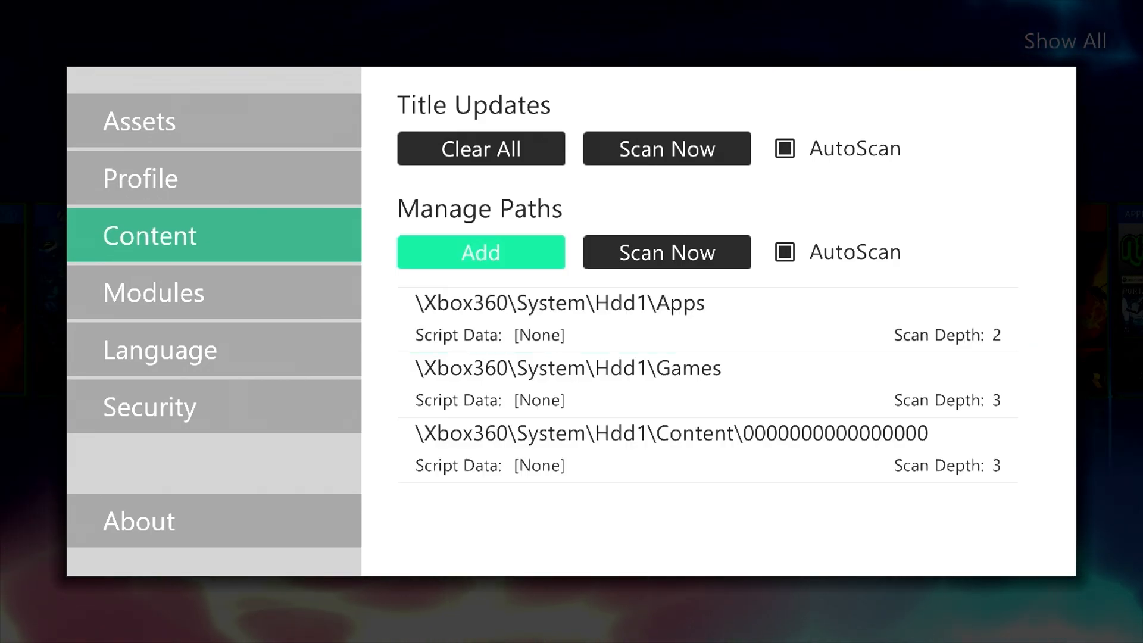
pyautogui.press('Escape')
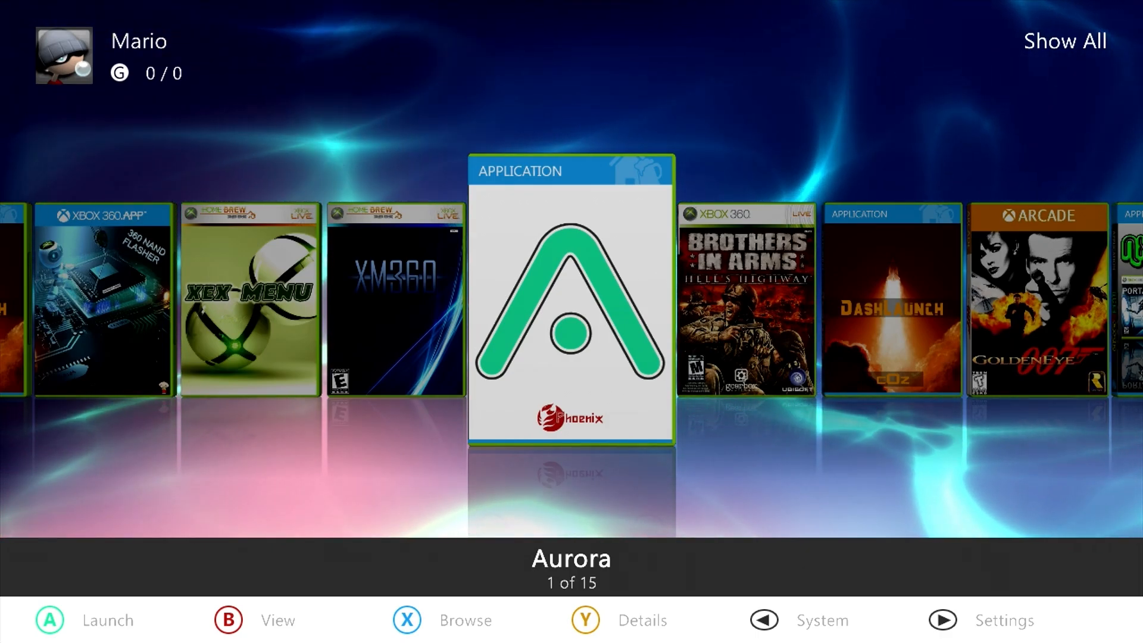
# Step: Open the File Manager and examine the disc folders inside Usb0\Games\Witcher 2, returning to the Games folder
pyautogui.press('Left')
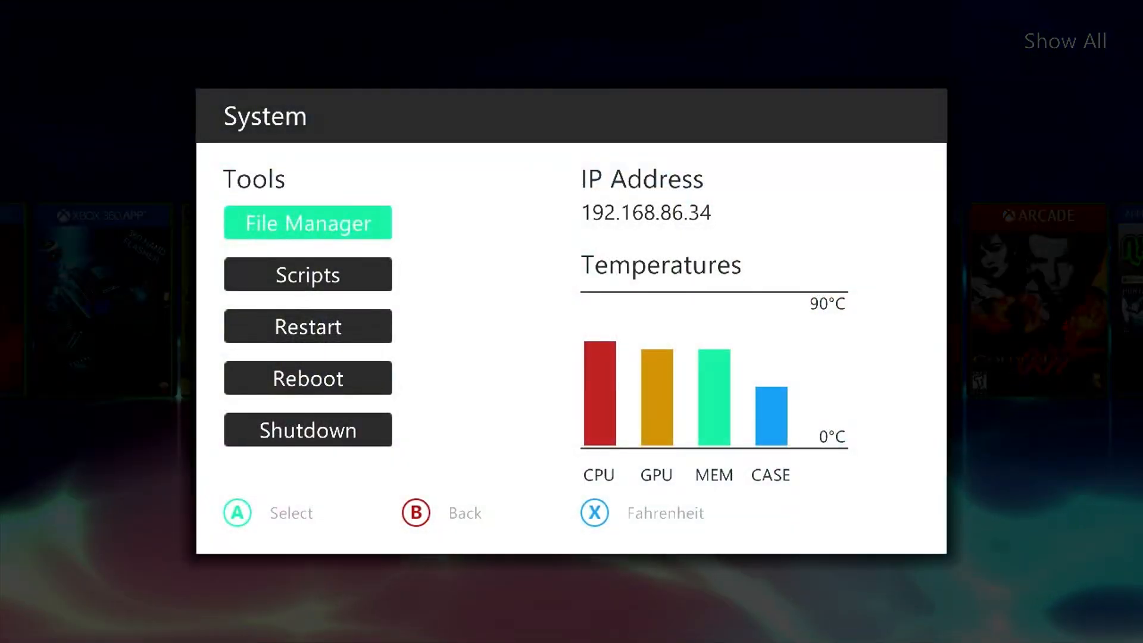
pyautogui.press('a')
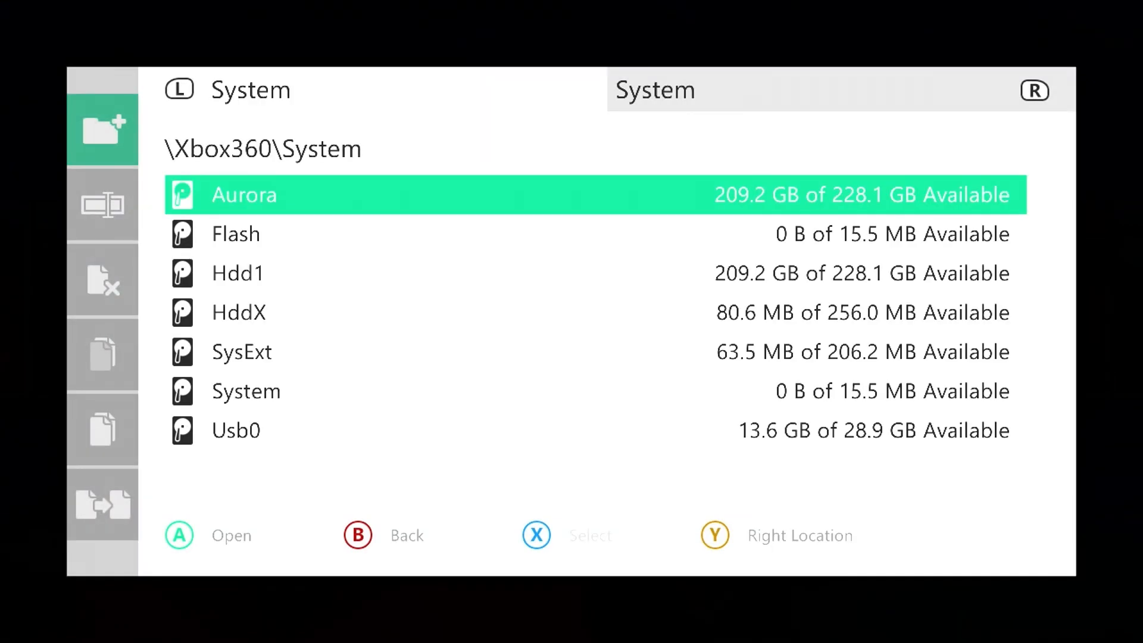
pyautogui.press('Up')
pyautogui.press('a')
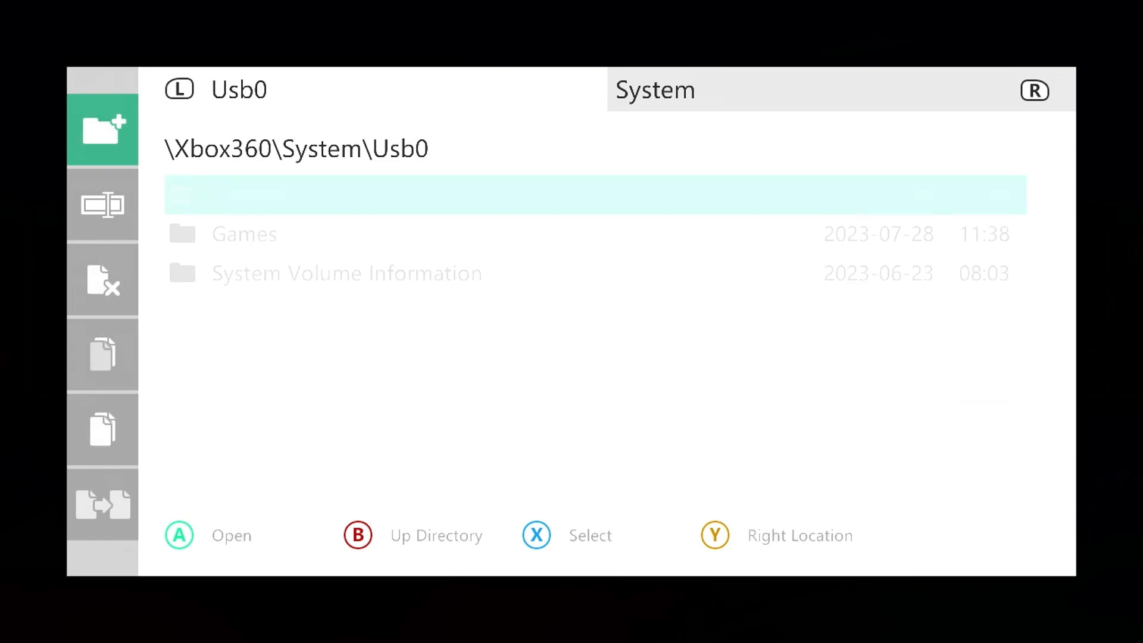
pyautogui.press('Down')
pyautogui.press('a')
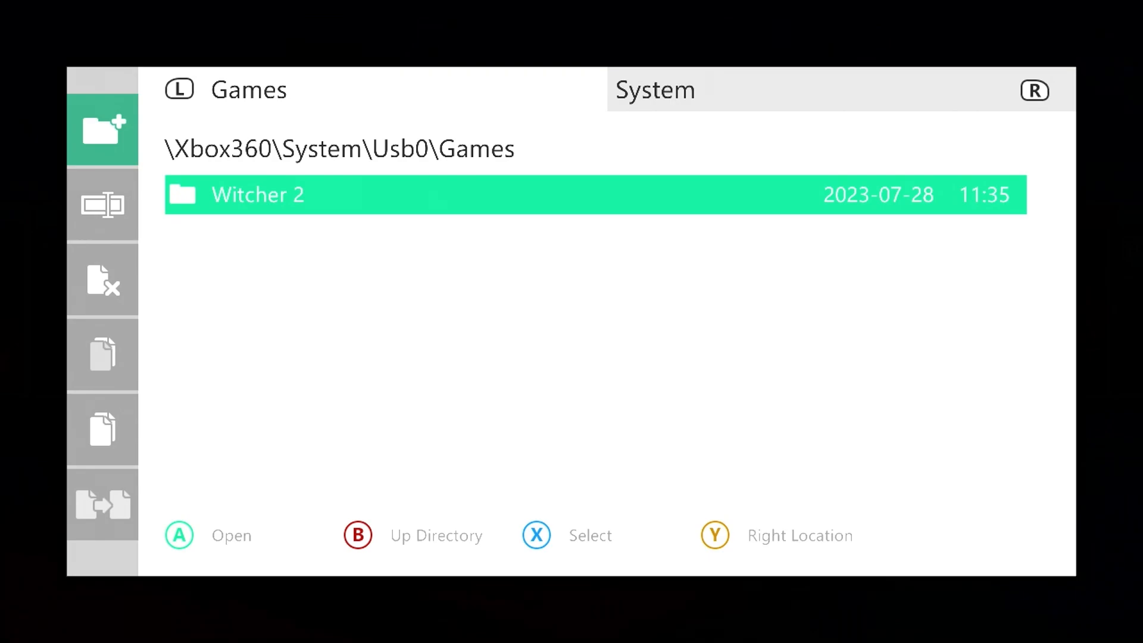
pyautogui.press('a')
pyautogui.press('Down')
pyautogui.press('Up')
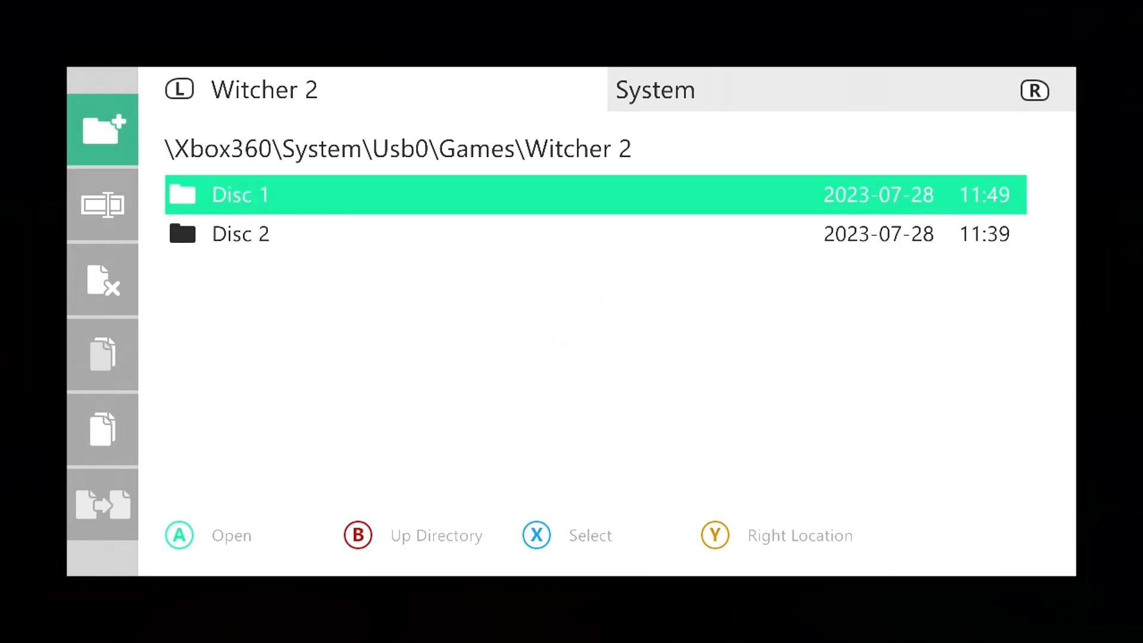
pyautogui.press('b')
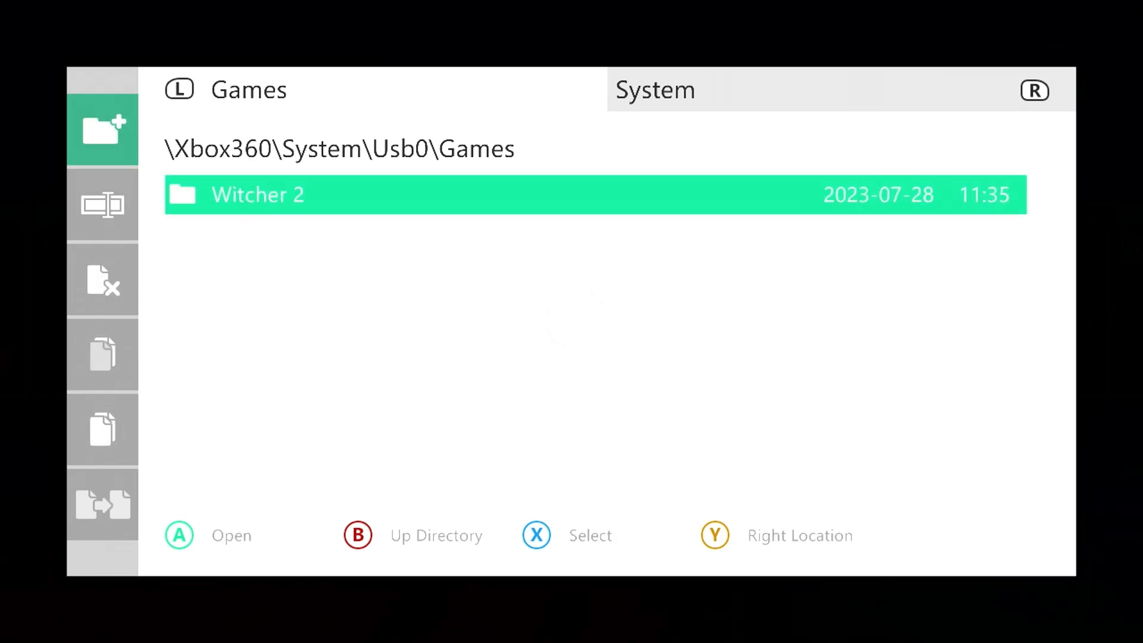
# Step: Select the Witcher 2 folder in Usb0\Games and copy it
pyautogui.press('Left')
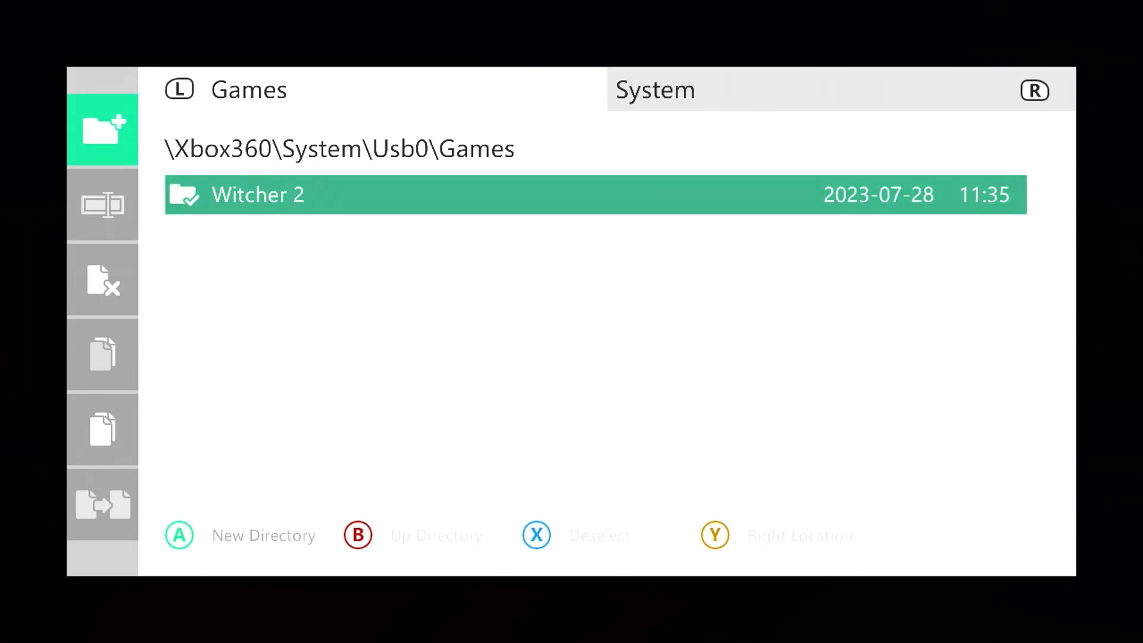
pyautogui.press('Down')
pyautogui.press('Down')
pyautogui.press('Down')
pyautogui.press('Down')
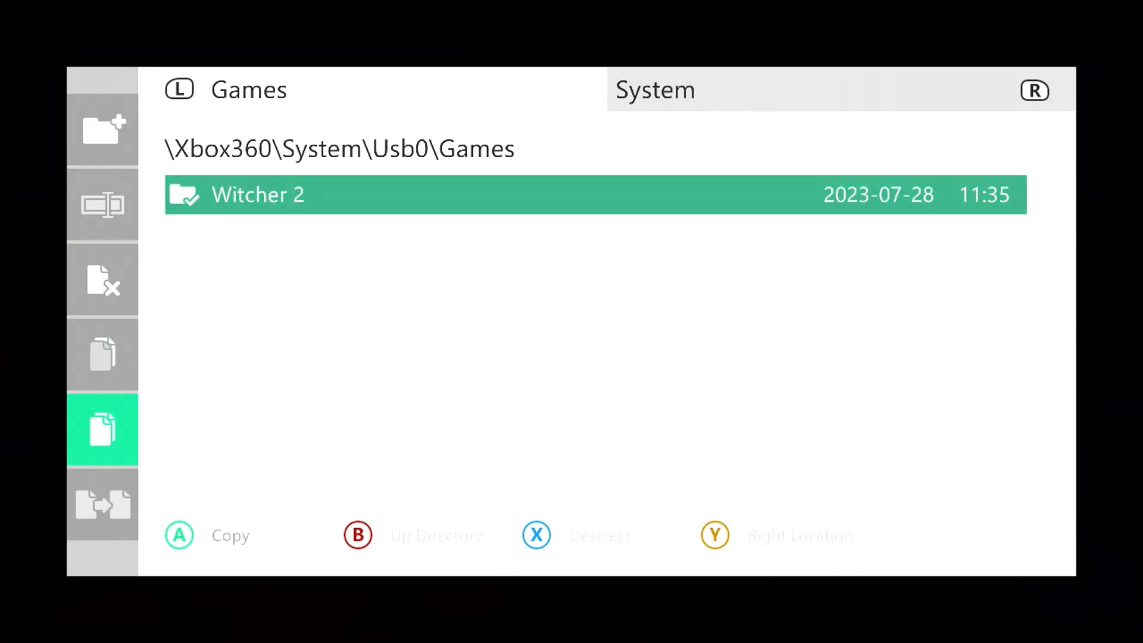
pyautogui.press('a')
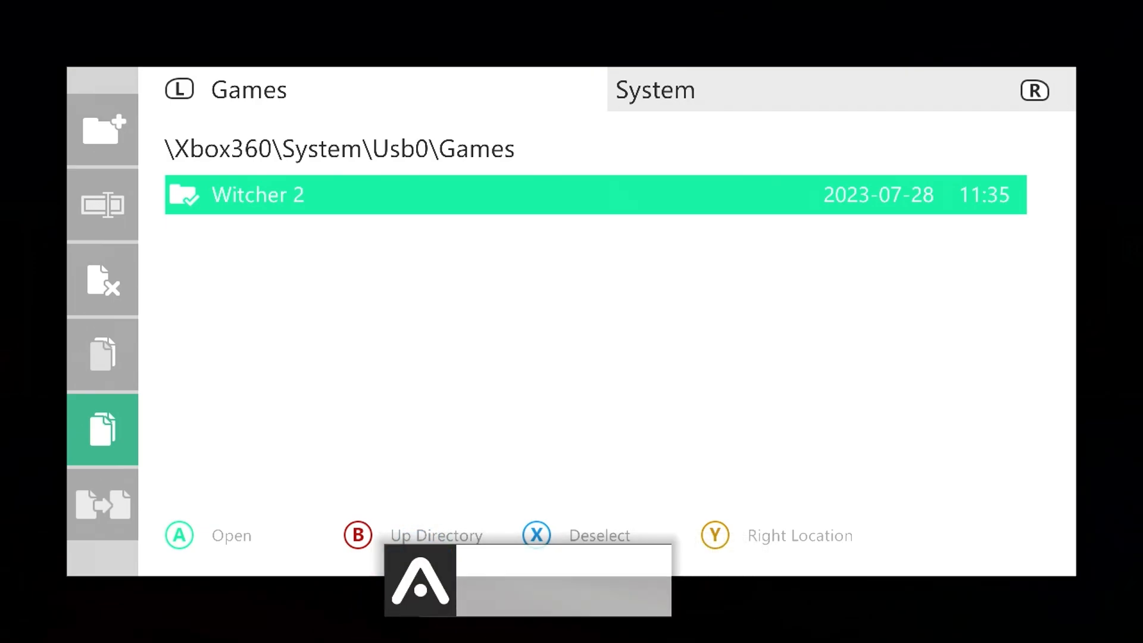
# Step: Switch to the File Manager's second location and open the Hdd1\Games folder there
pyautogui.press('y')
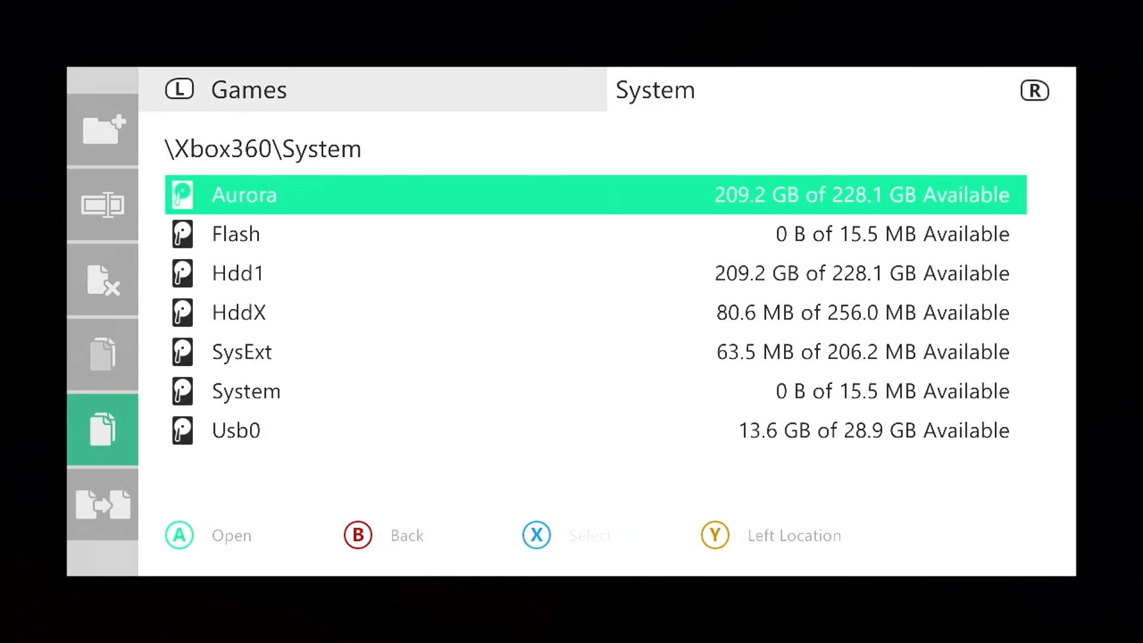
pyautogui.press('Down')
pyautogui.press('Down')
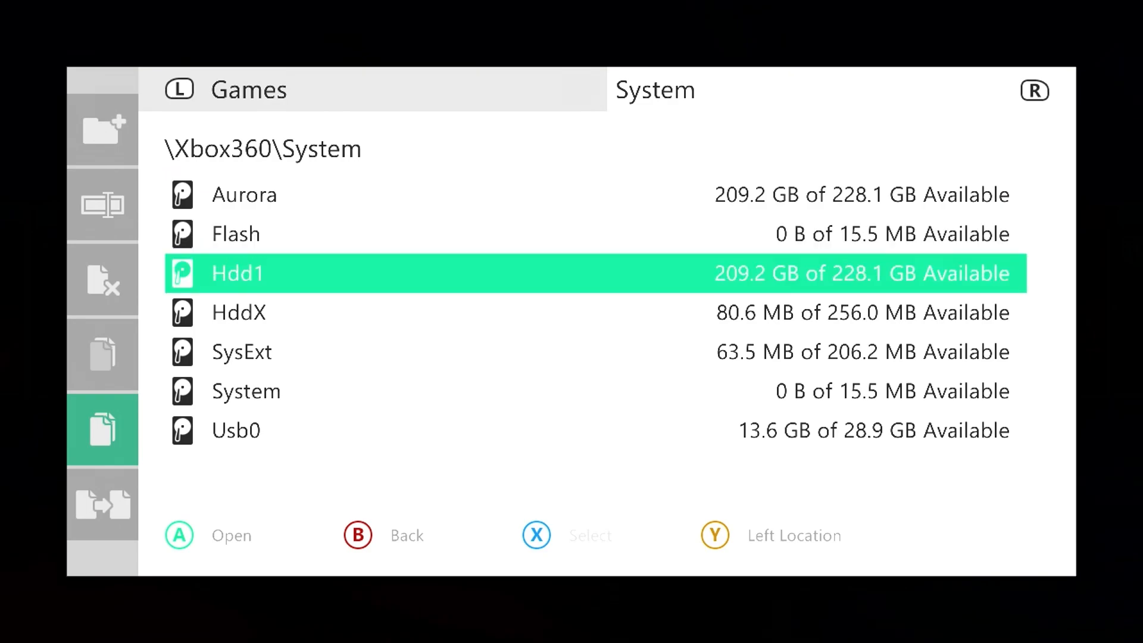
pyautogui.press('a')
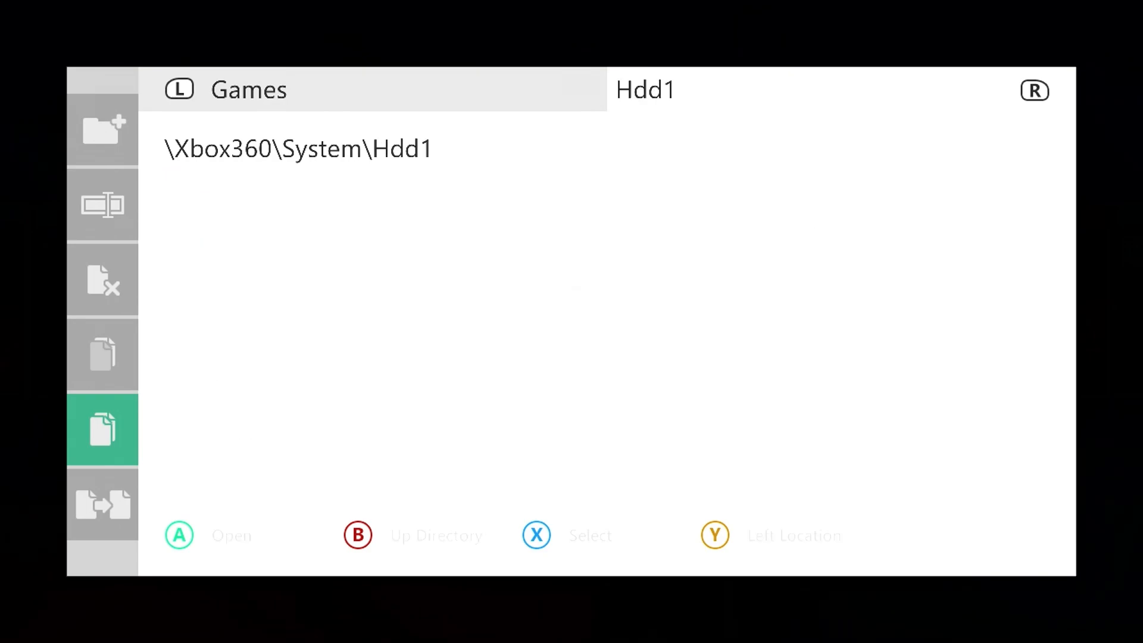
pyautogui.press('Down')
pyautogui.press('Down')
pyautogui.press('Down')
pyautogui.press('a')
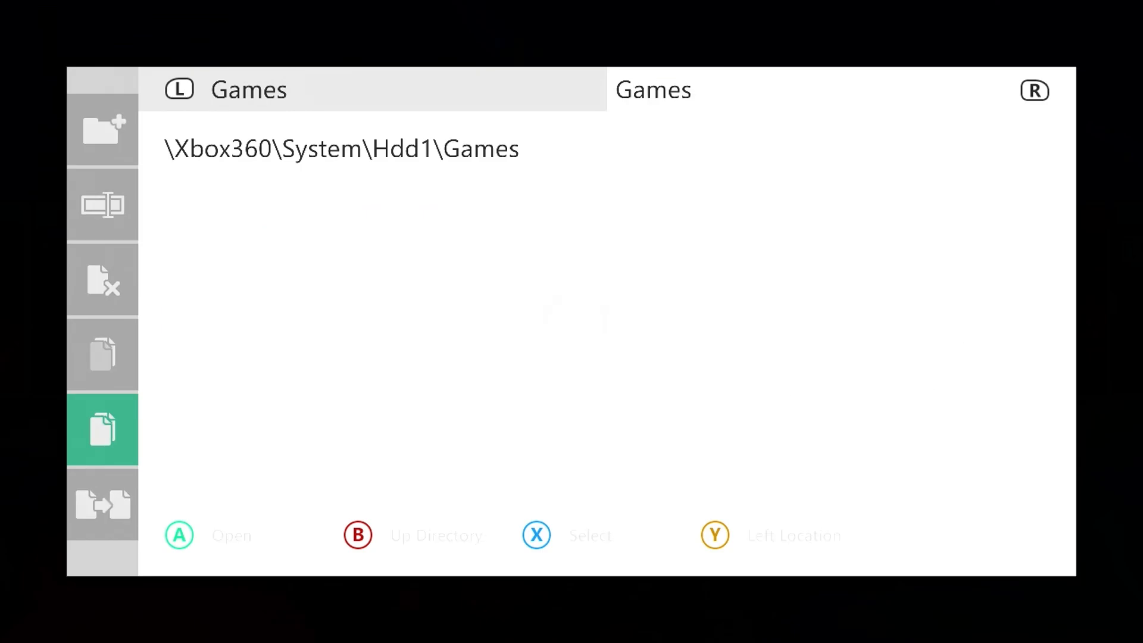
# Step: Paste the copied Witcher 2 folder into Hdd1\Games
pyautogui.press('Down')
pyautogui.press('Down')
pyautogui.press('Up')
pyautogui.press('Up')
pyautogui.press('Left')
pyautogui.press('Down')
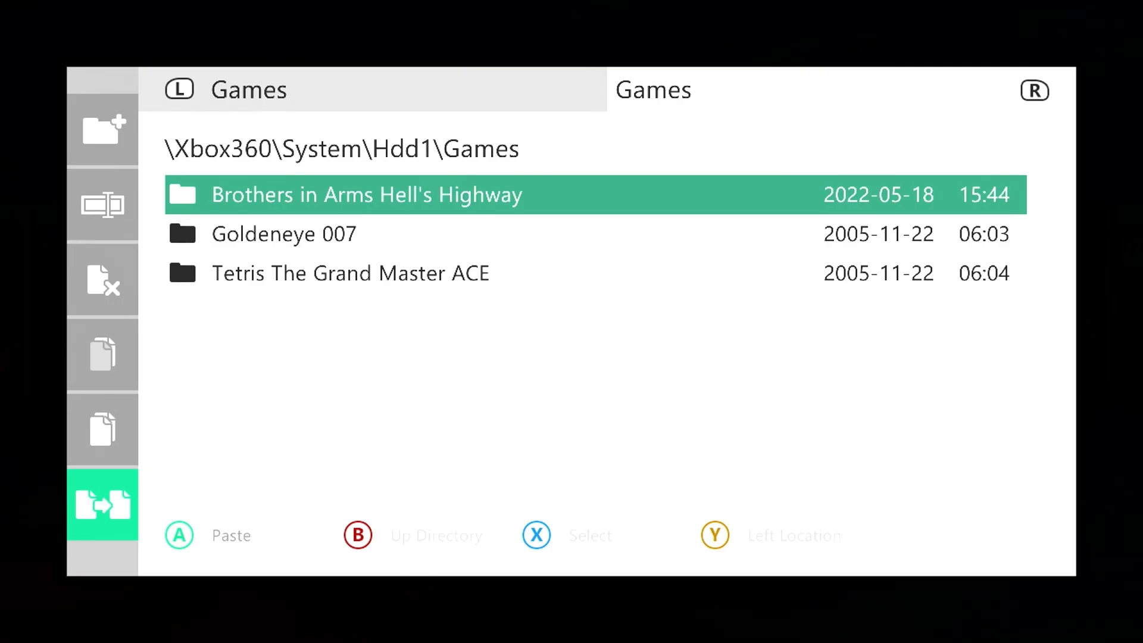
pyautogui.press('a')
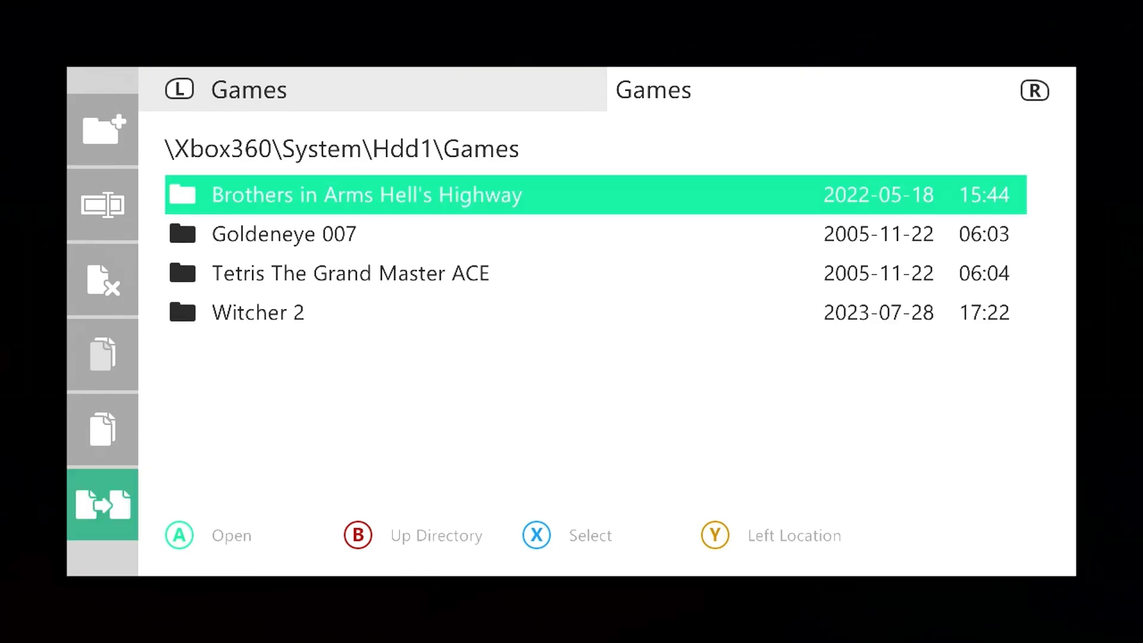
# Step: Examine the contents of the Brothers in Arms Hell's Highway folder in Hdd1\Games
pyautogui.press('Down')
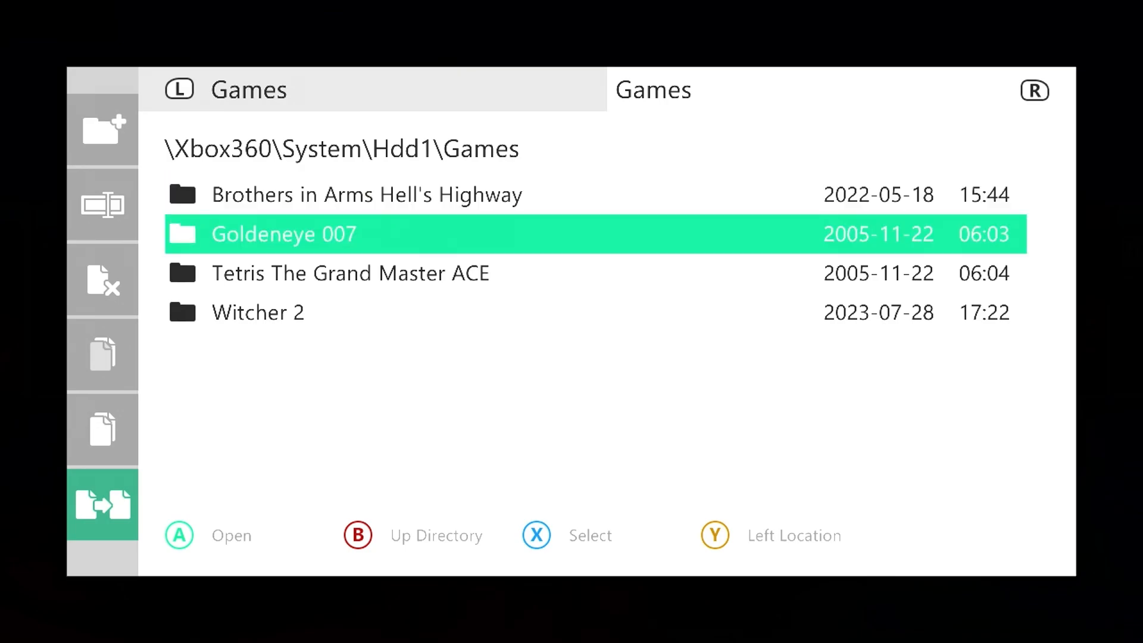
pyautogui.press('Up')
pyautogui.press('Down')
pyautogui.press('Up')
pyautogui.press('a')
pyautogui.press('Down')
pyautogui.press('Down')
pyautogui.press('Down')
pyautogui.press('b')
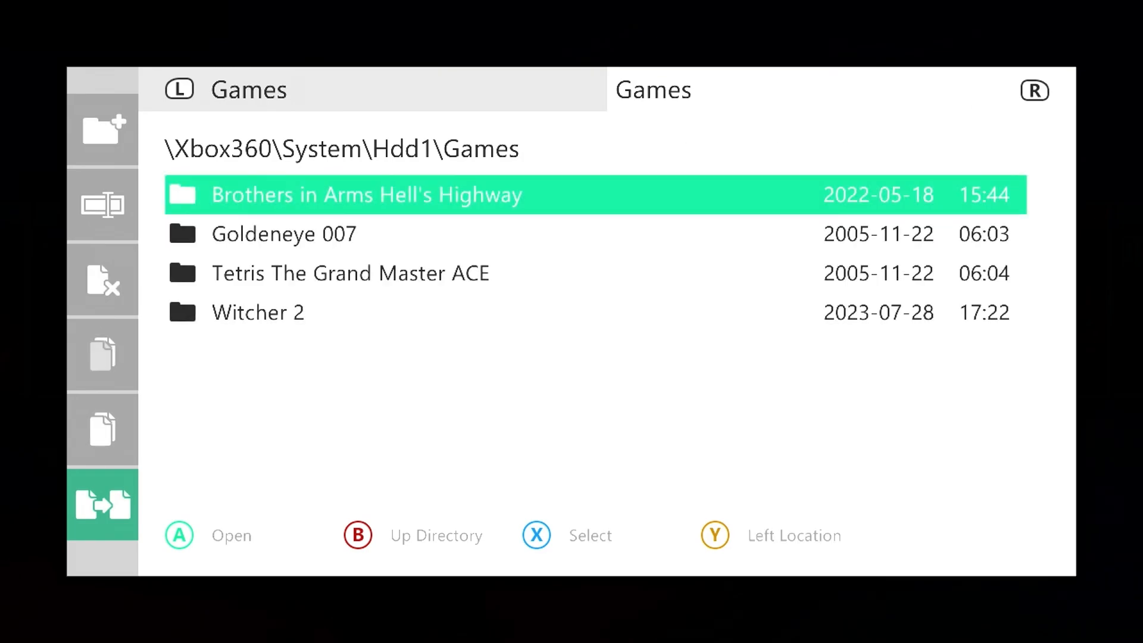
# Step: Examine the disc folders inside the pasted Witcher 2 folder in Hdd1\Games and return to Games
pyautogui.press('Down')
pyautogui.press('Down')
pyautogui.press('Down')
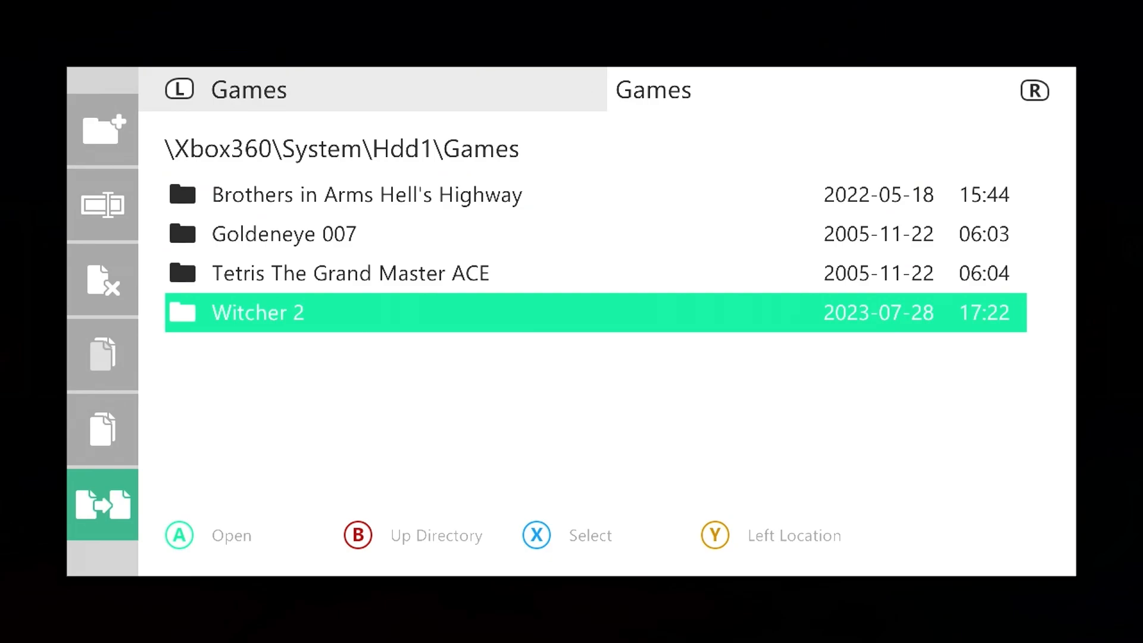
pyautogui.press('a')
pyautogui.press('Down')
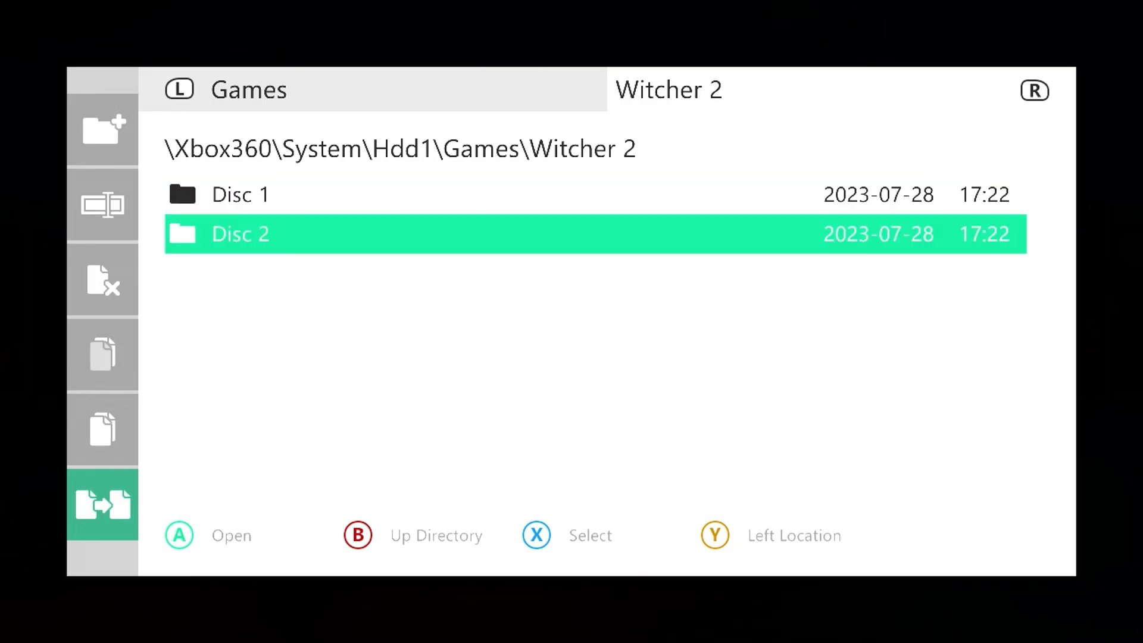
pyautogui.press('Up')
pyautogui.press('b')
# Step: Delete the pasted Witcher 2 folder from Hdd1\Games and leave the File Manager
pyautogui.press('x')
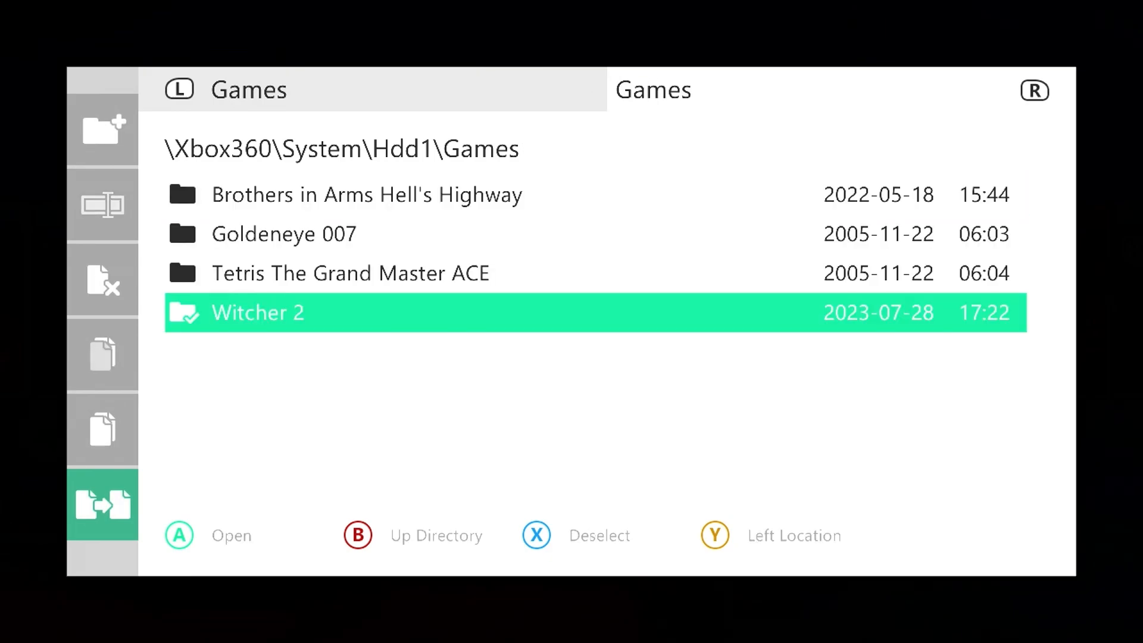
pyautogui.press('Left')
pyautogui.press('Up')
pyautogui.press('Up')
pyautogui.press('Up')
pyautogui.press('a')
pyautogui.press('Right')
pyautogui.press('a')
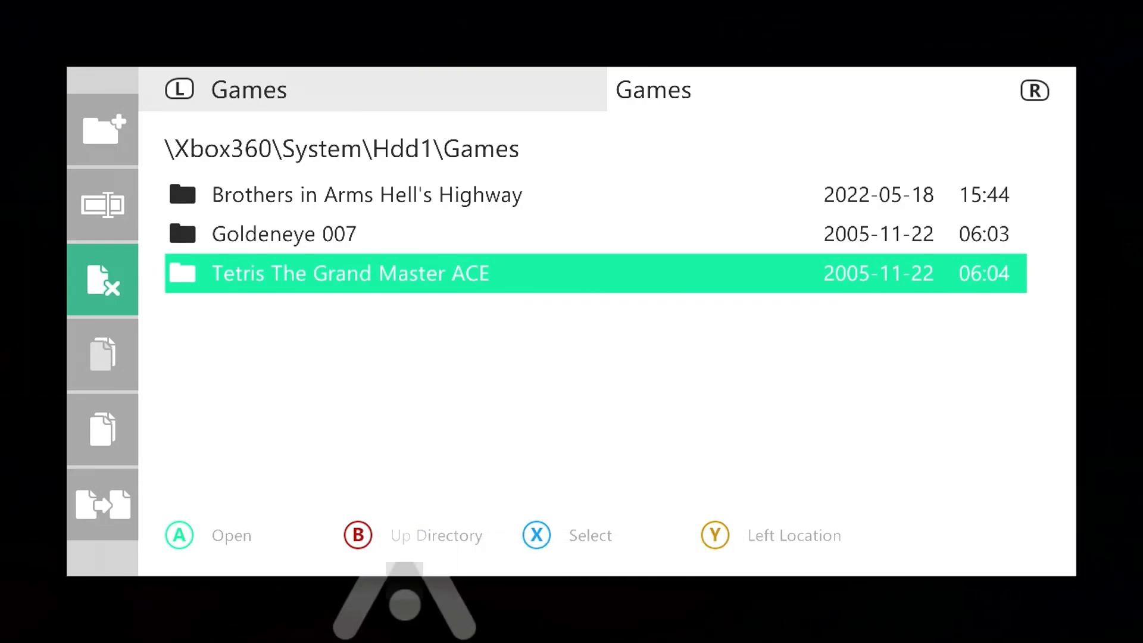
pyautogui.press('b')
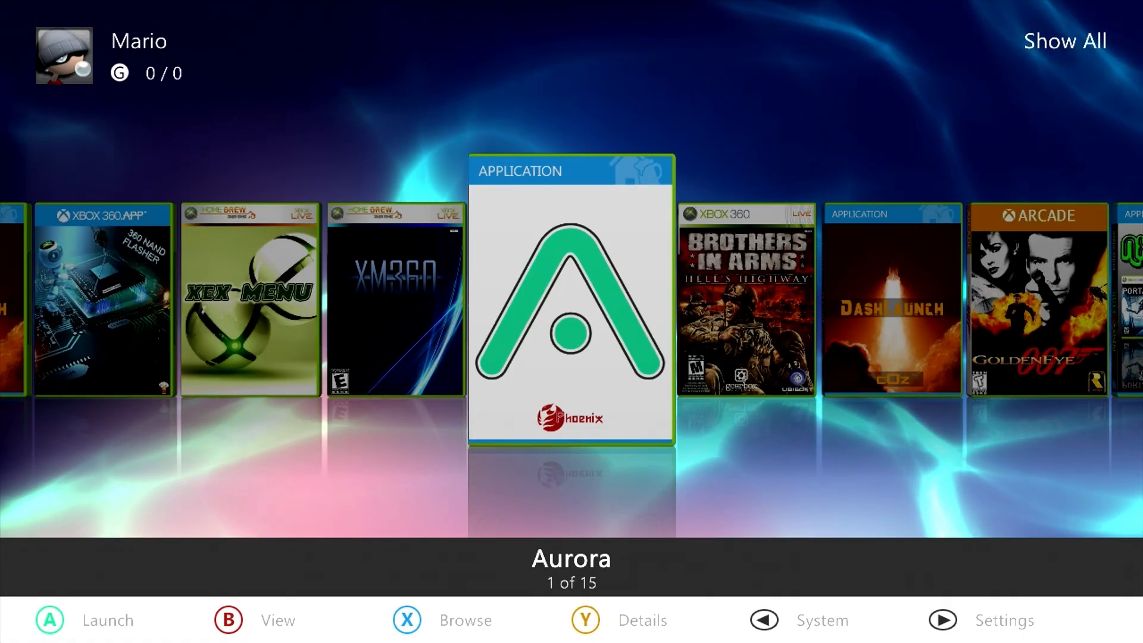
pyautogui.press('Left')
pyautogui.press('a')
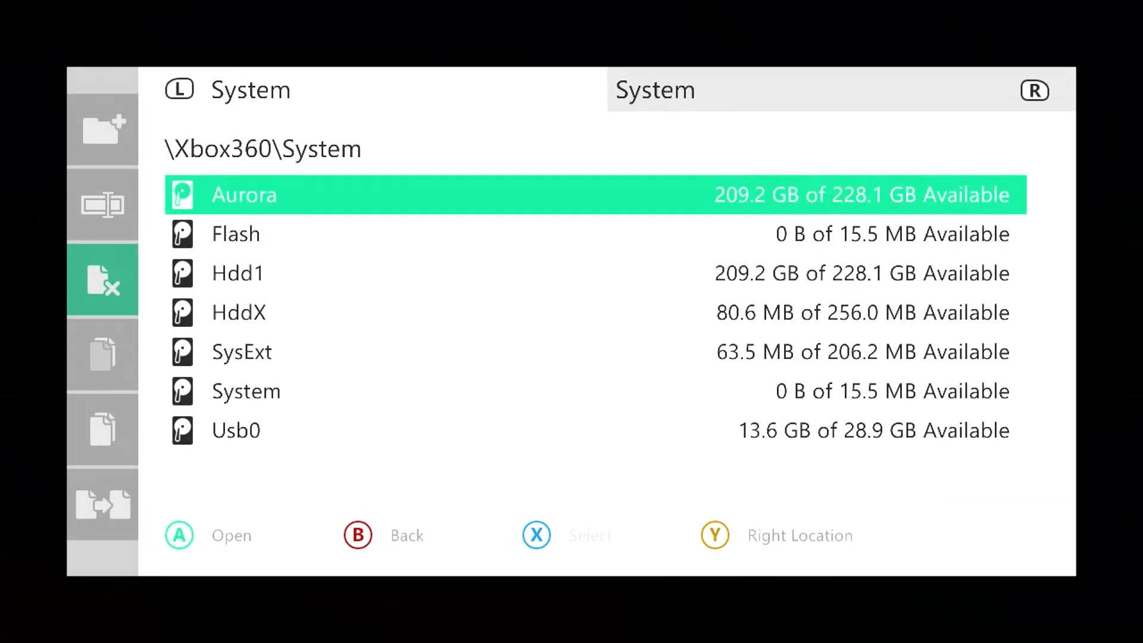
pyautogui.press('Up')
pyautogui.press('a')
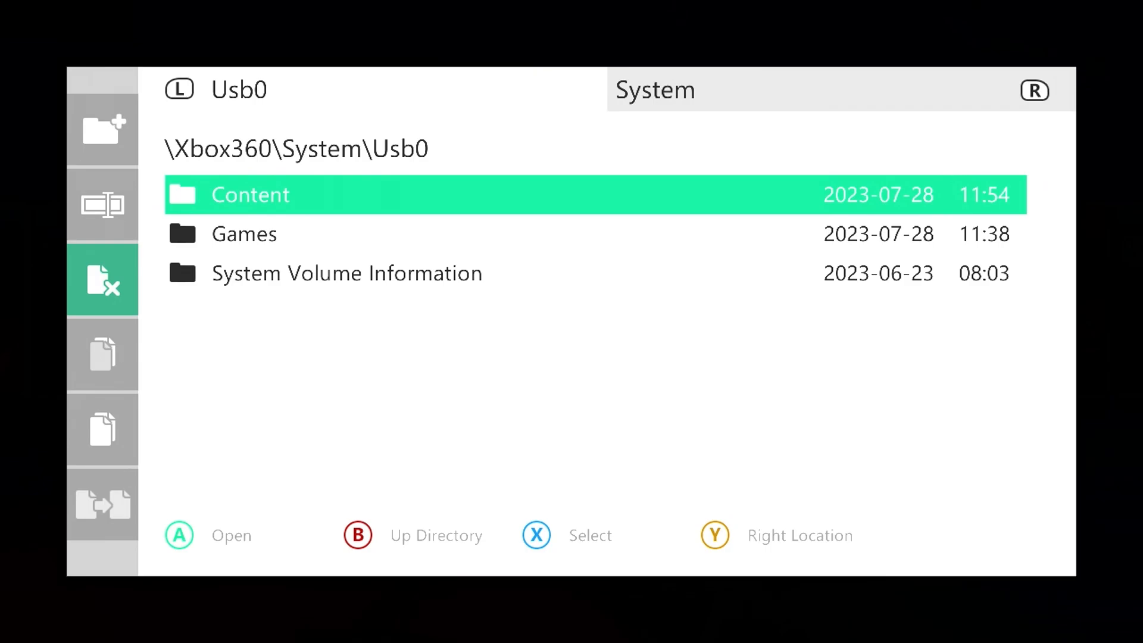
pyautogui.press('a')
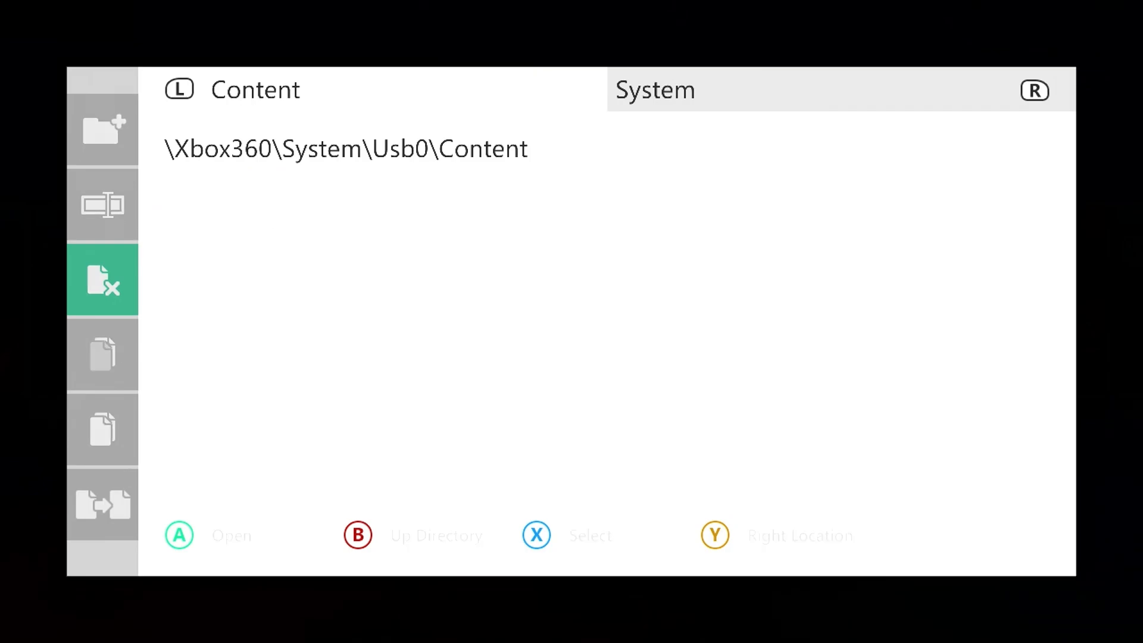
pyautogui.press('a')
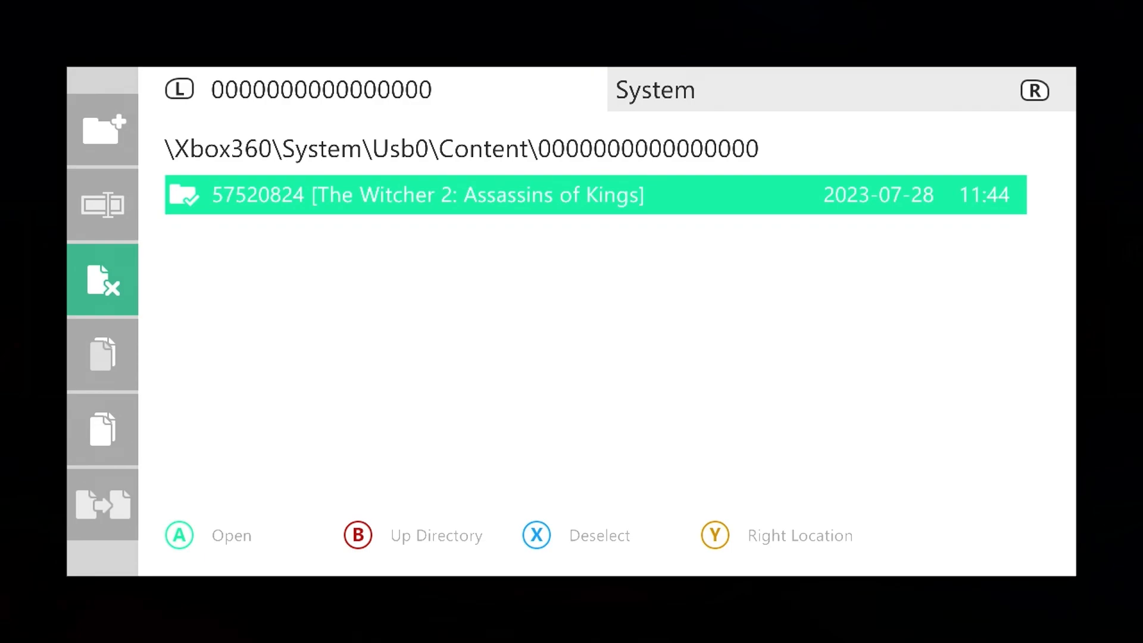
pyautogui.press('Left')
pyautogui.press('Down')
pyautogui.press('Down')
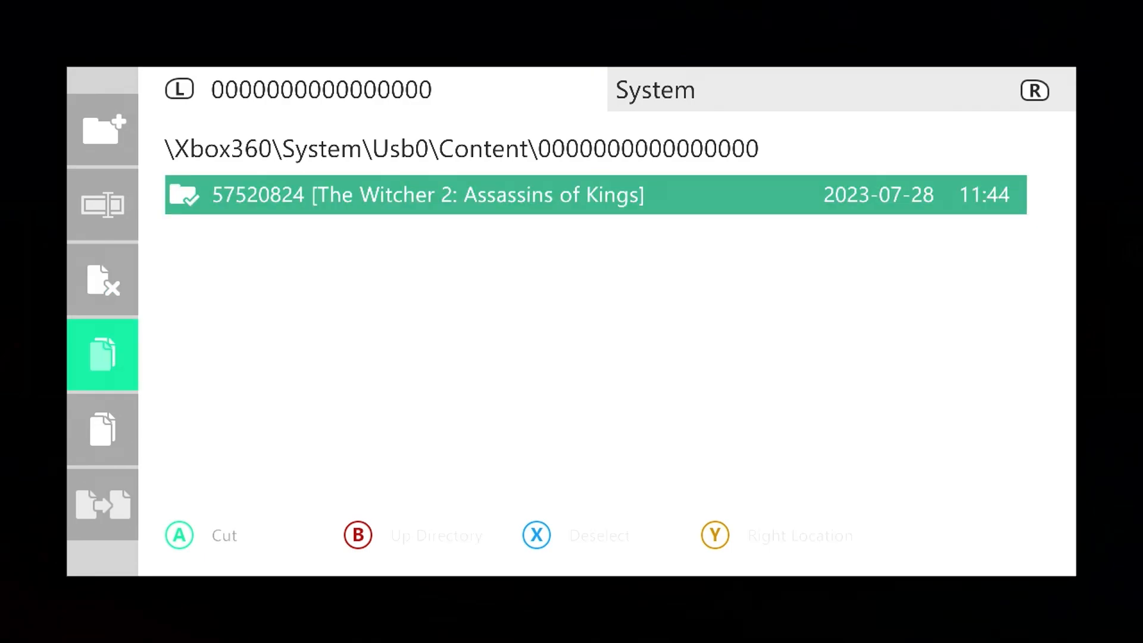
pyautogui.press('Return')
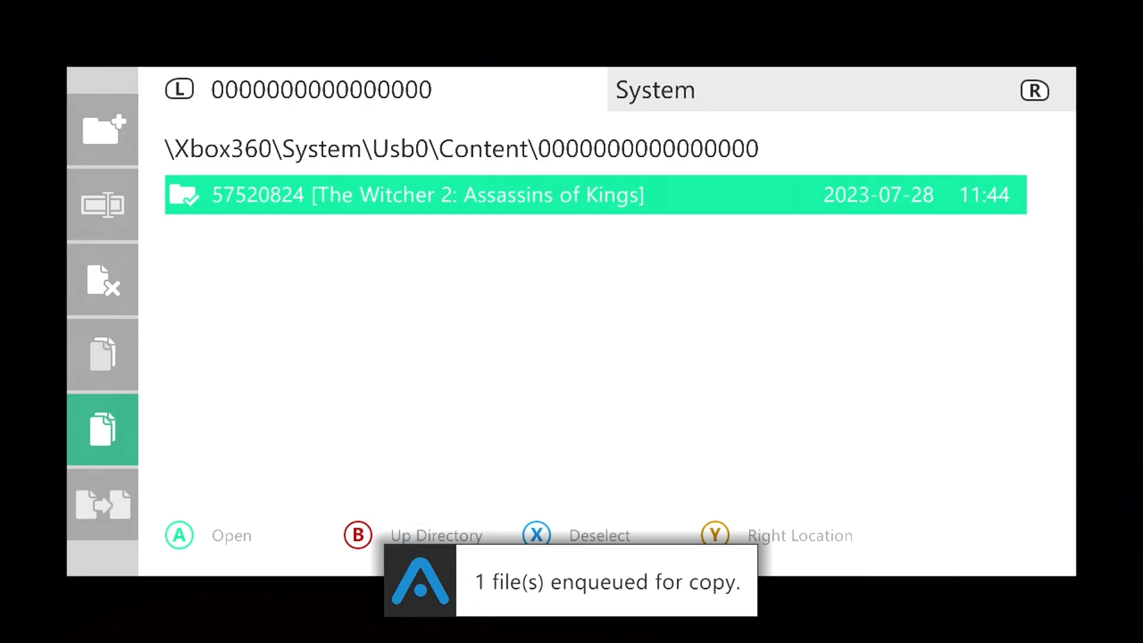
pyautogui.press('y')
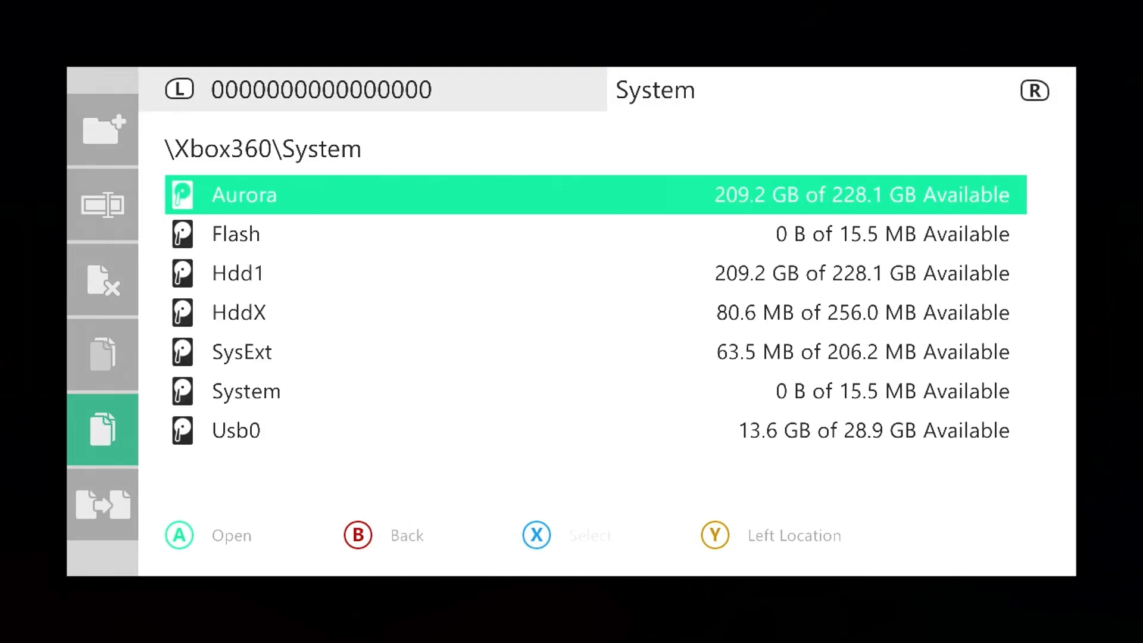
pyautogui.press('Down')
pyautogui.press('Down')
pyautogui.press('Down')
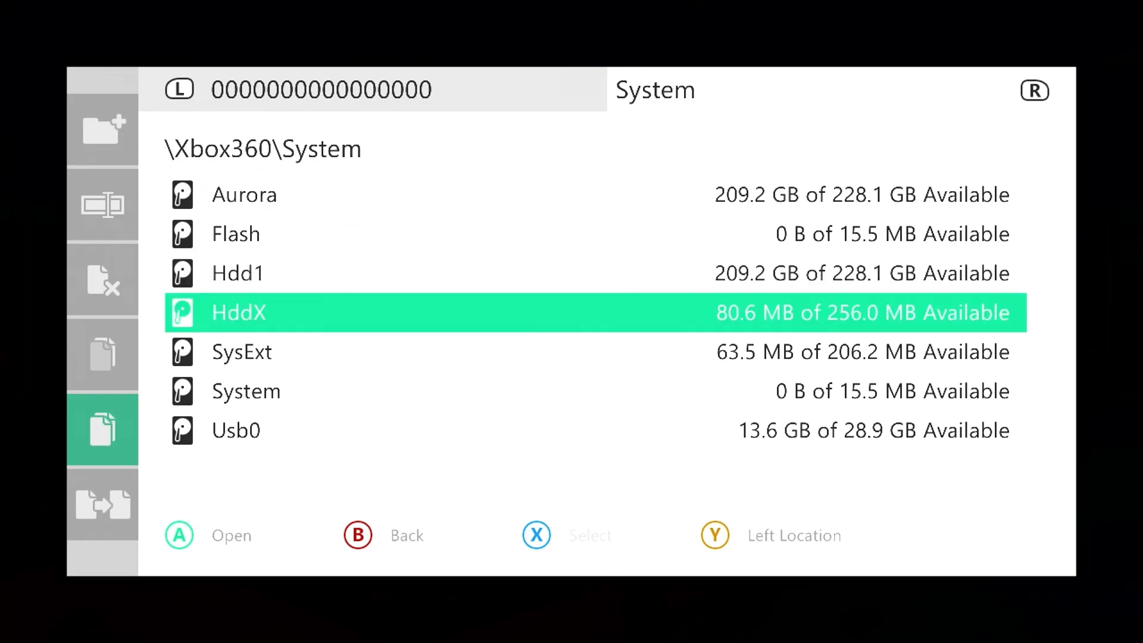
pyautogui.press('Up')
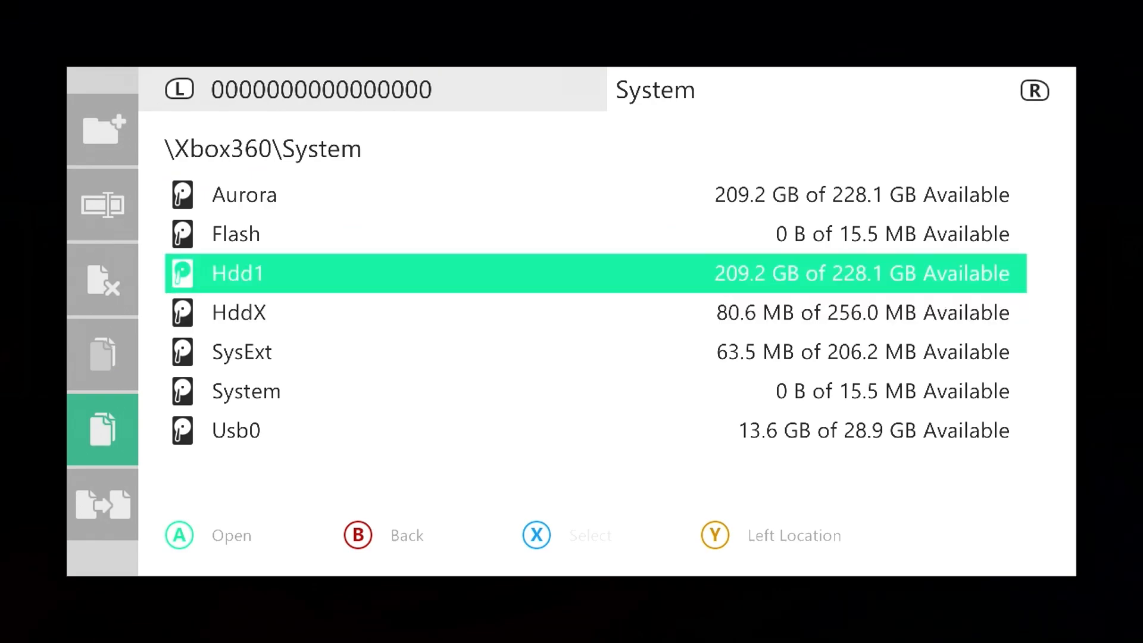
pyautogui.press('Return')
pyautogui.press('Down')
pyautogui.press('Down')
pyautogui.press('Return')
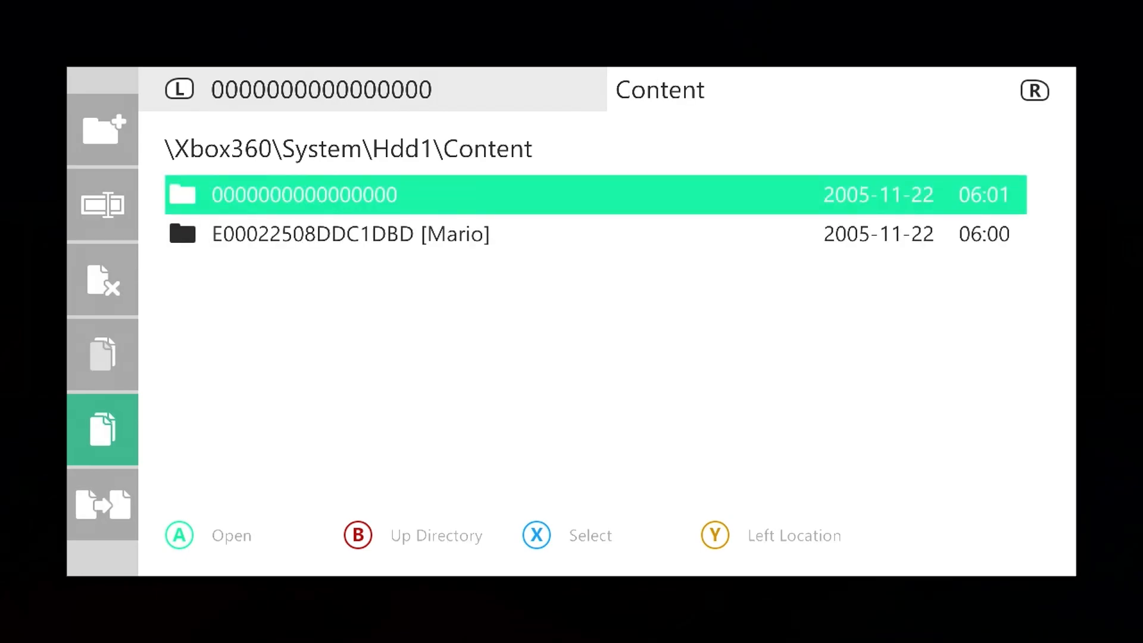
pyautogui.press('Return')
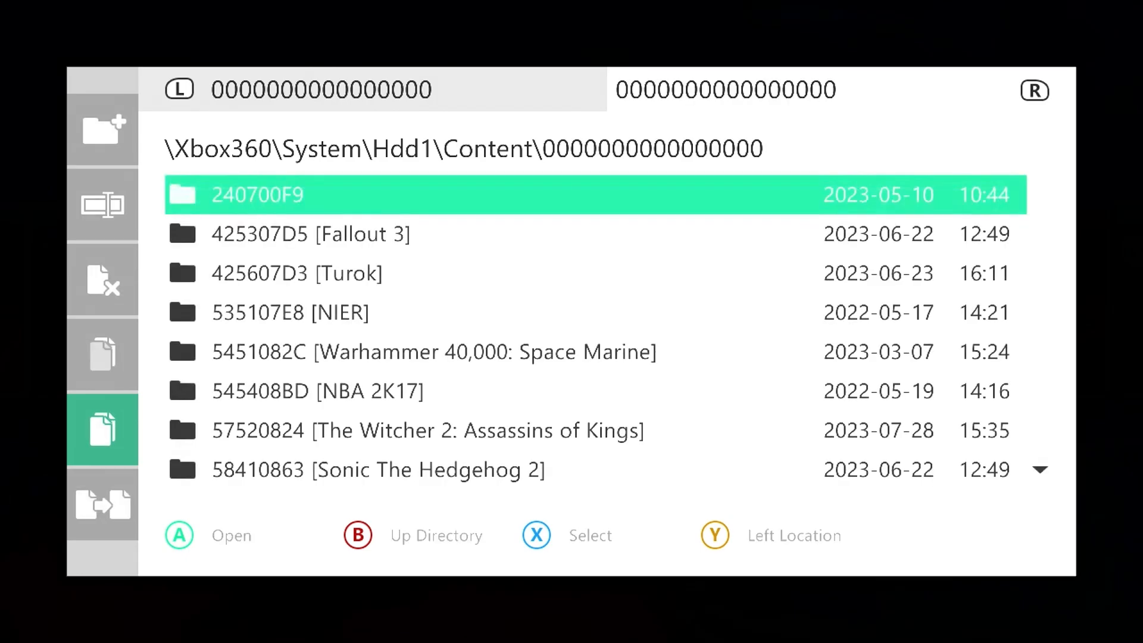
pyautogui.press('Left')
pyautogui.press('Down')
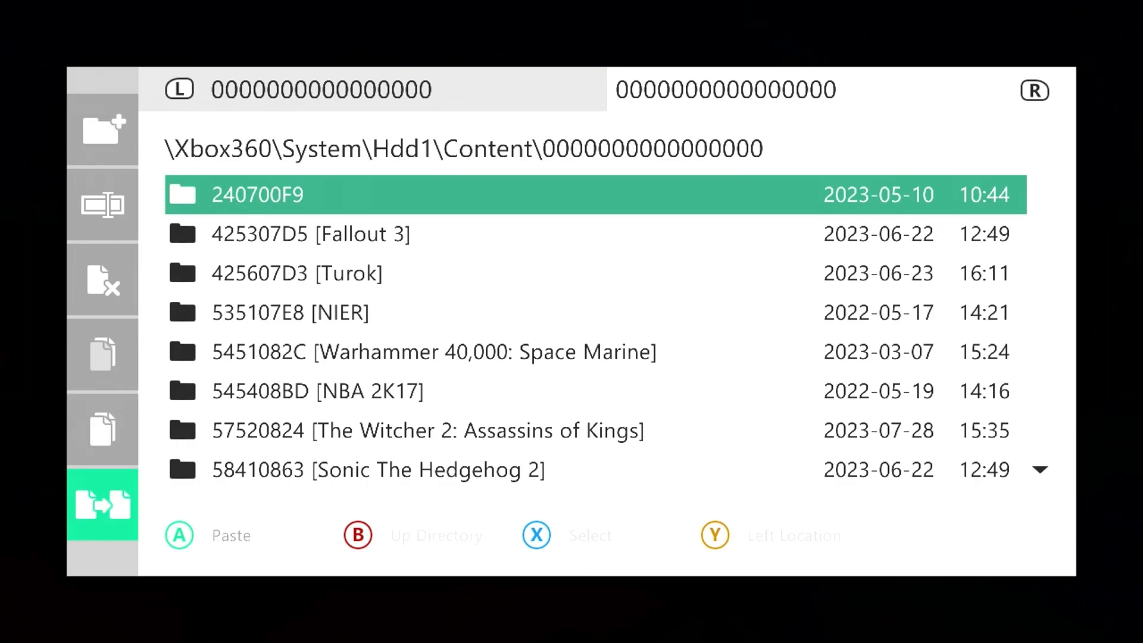
pyautogui.press('Return')
pyautogui.press('Right')
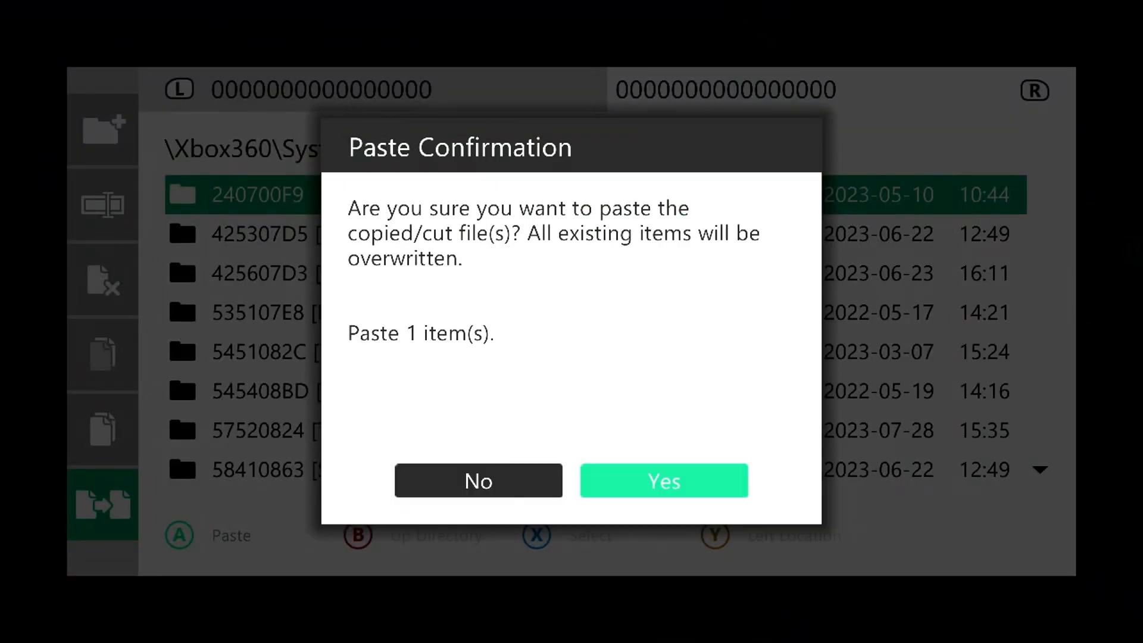
pyautogui.press('Return')
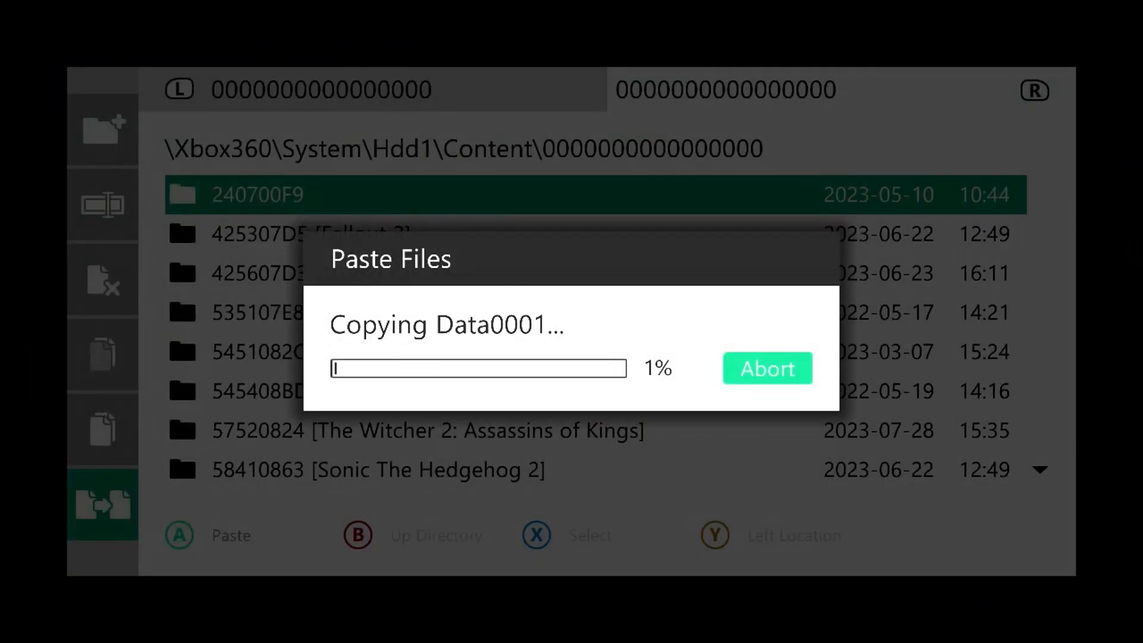
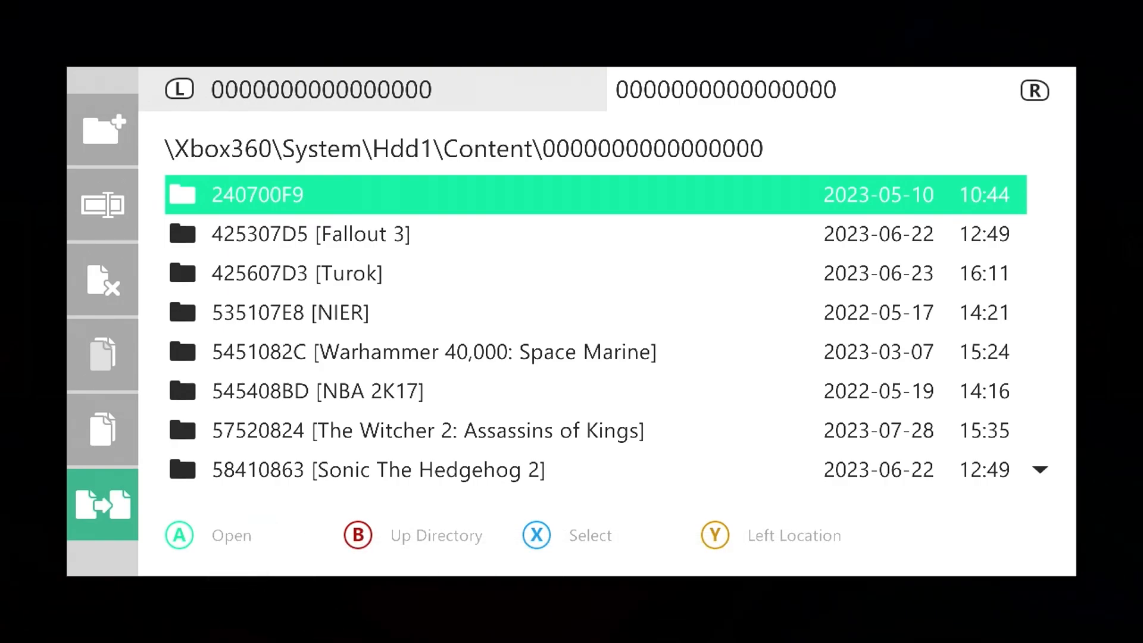
pyautogui.press('Escape')
pyautogui.press('Escape')
pyautogui.press('Escape')
pyautogui.press('Escape')
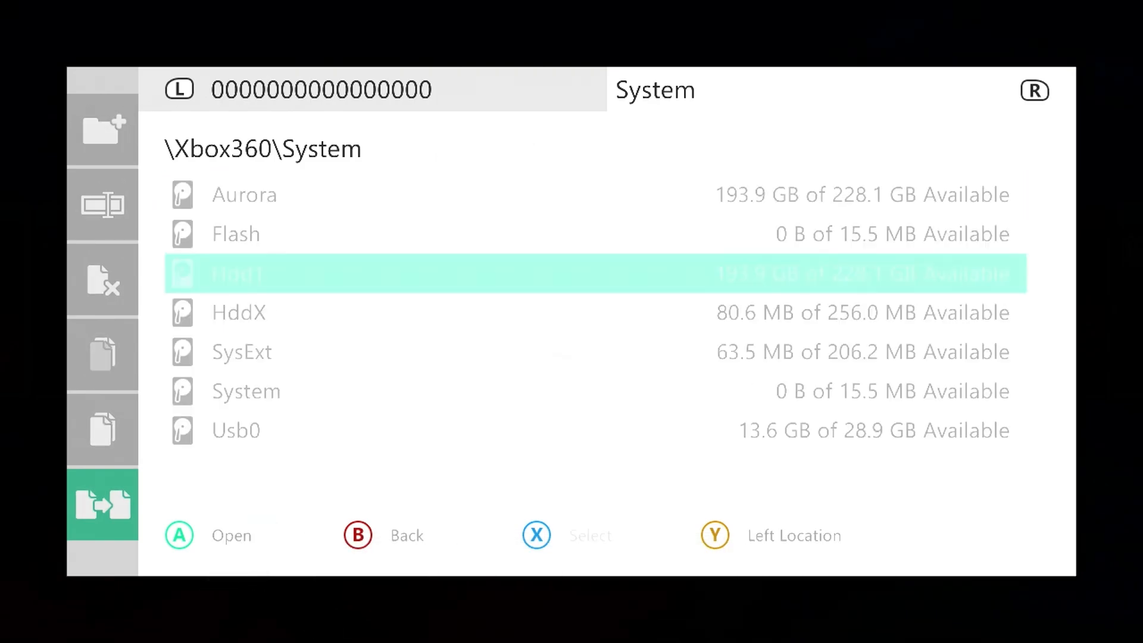
pyautogui.press('Escape')
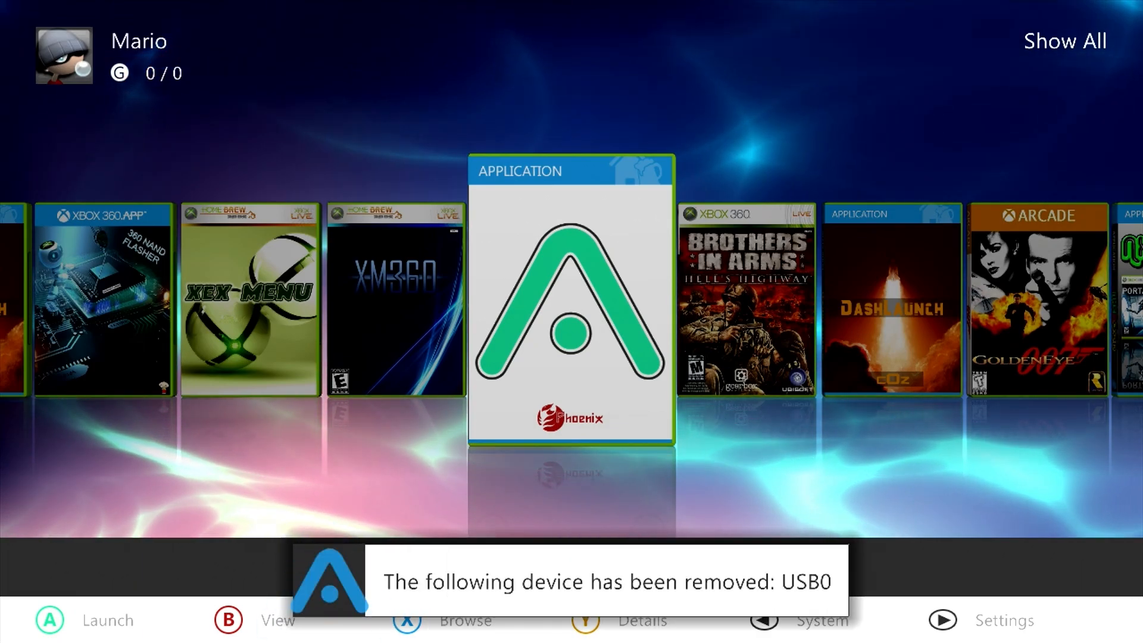
# Step: Scan the managed content paths for new games from the Content settings and return to the game library
pyautogui.press('BackSpace')
pyautogui.press('Escape')
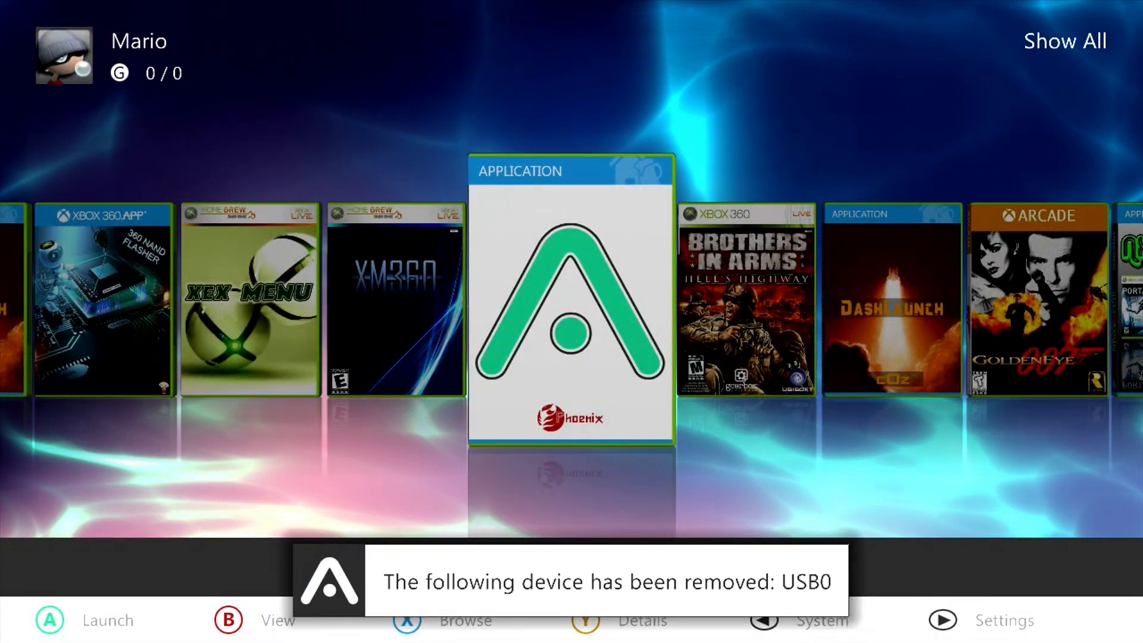
pyautogui.press('Return')
pyautogui.press('Right')
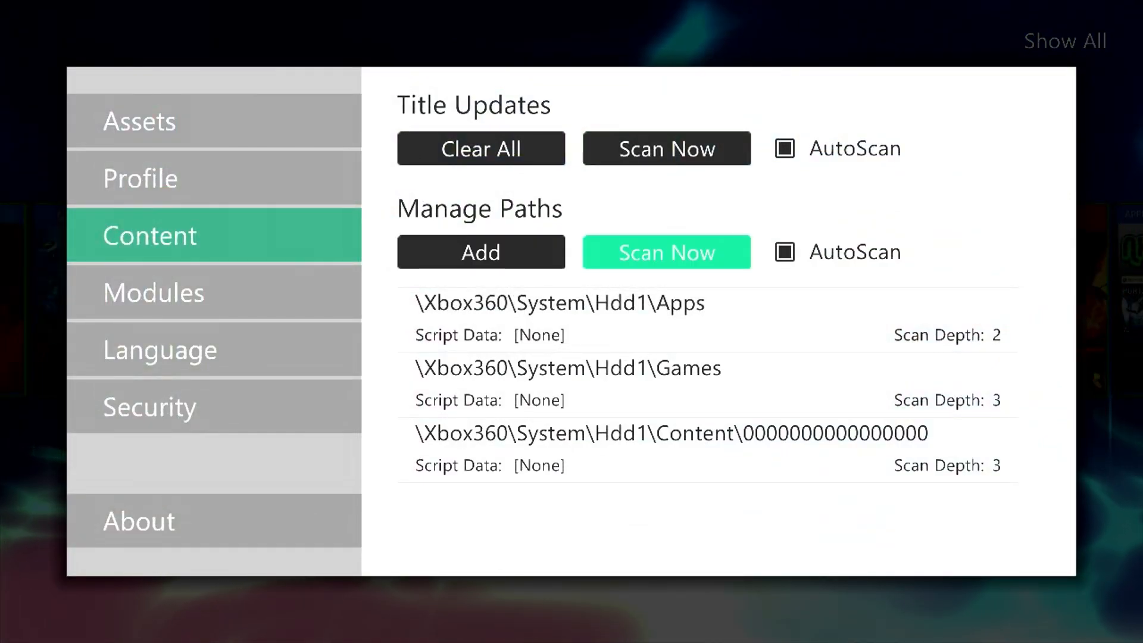
pyautogui.press('Up')
pyautogui.press('Down')
pyautogui.press('Return')
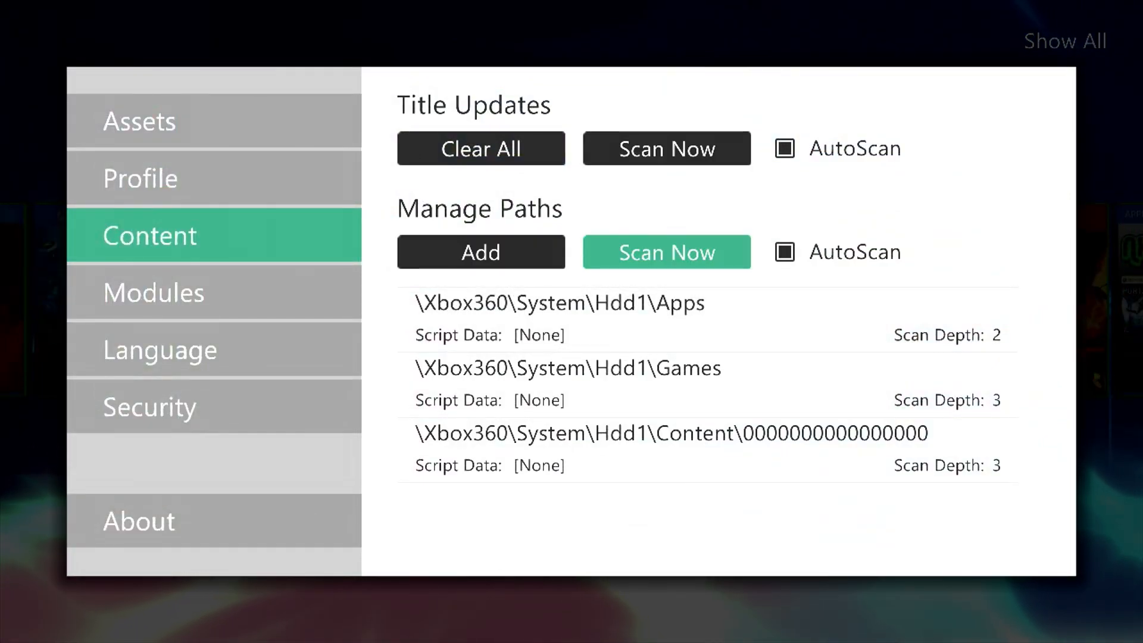
pyautogui.press('Down')
pyautogui.press('Escape')
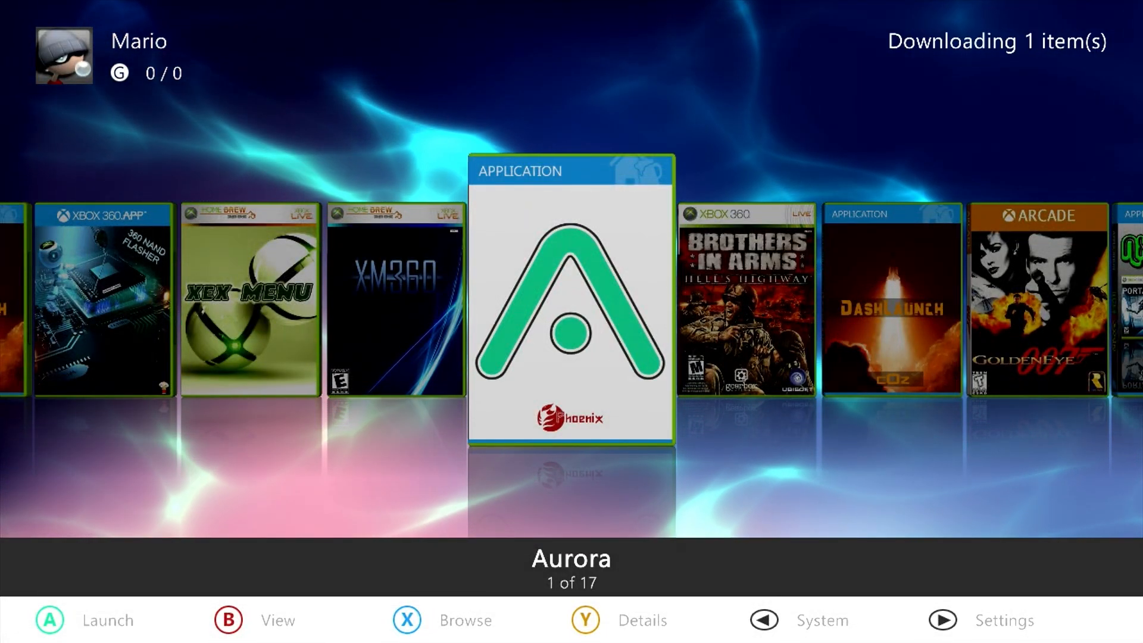
# Step: Examine the Witcher 2 Disc 1 and Disc 2 entries and their covers in the game library
pyautogui.press('Left')
pyautogui.press('Left')
pyautogui.press('Left')
pyautogui.press('Left')
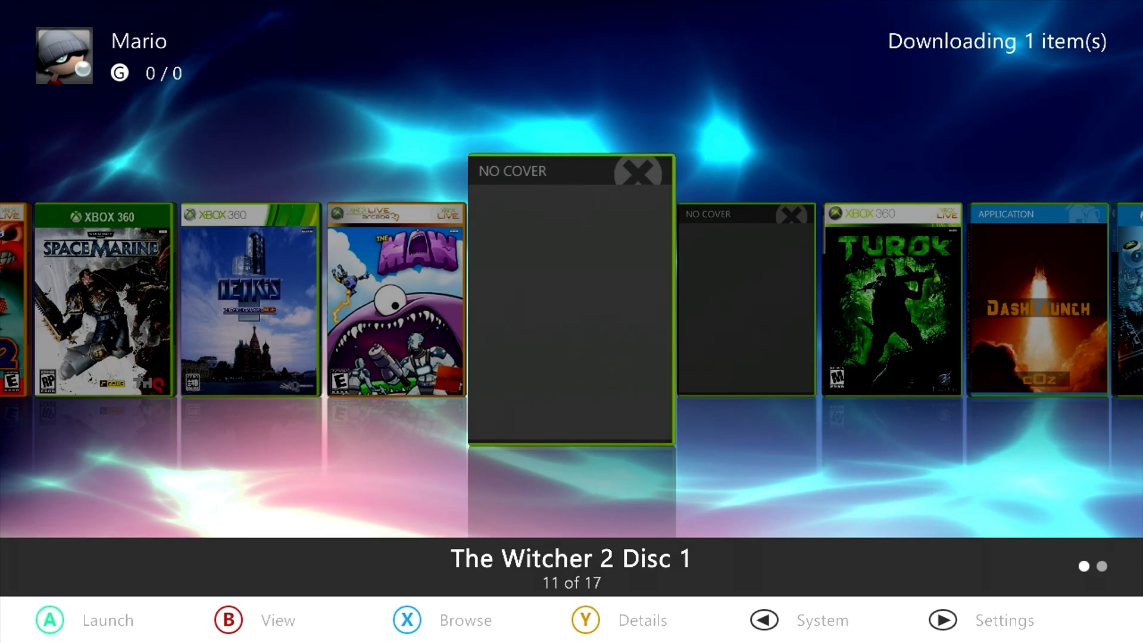
pyautogui.press('Right')
pyautogui.press('Left')
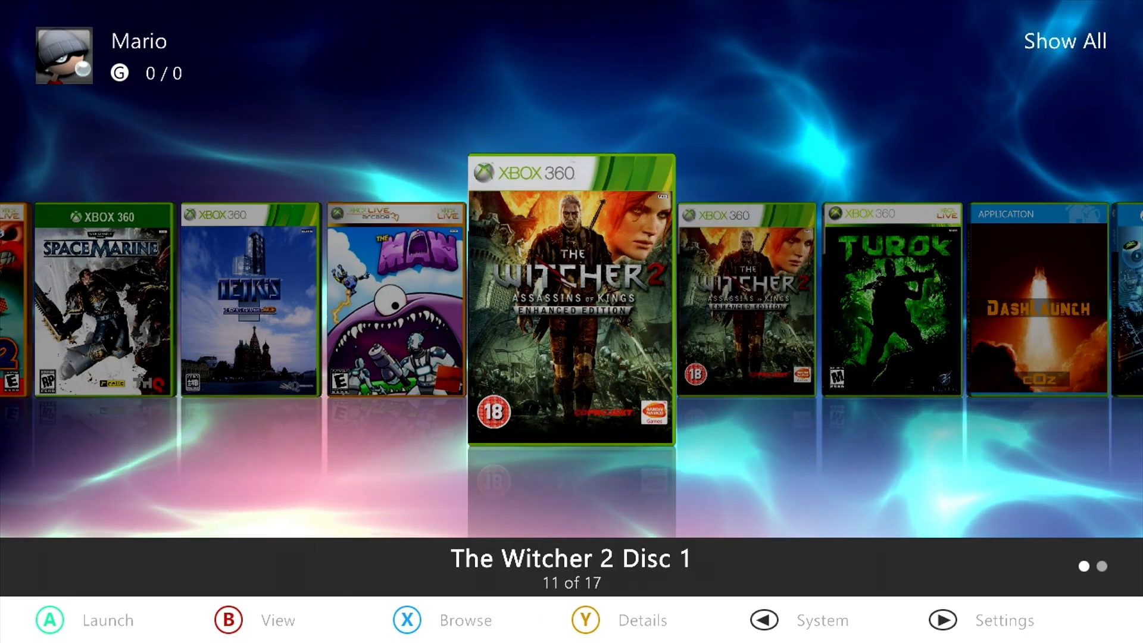
pyautogui.press('Right')
pyautogui.press('Left')
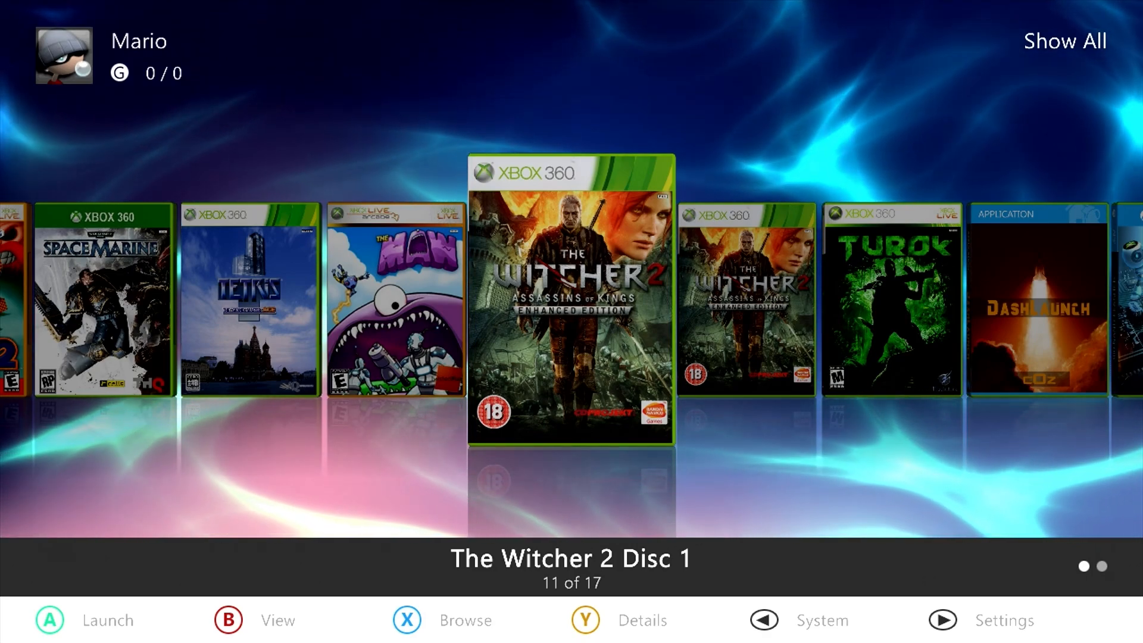
pyautogui.press('Right')
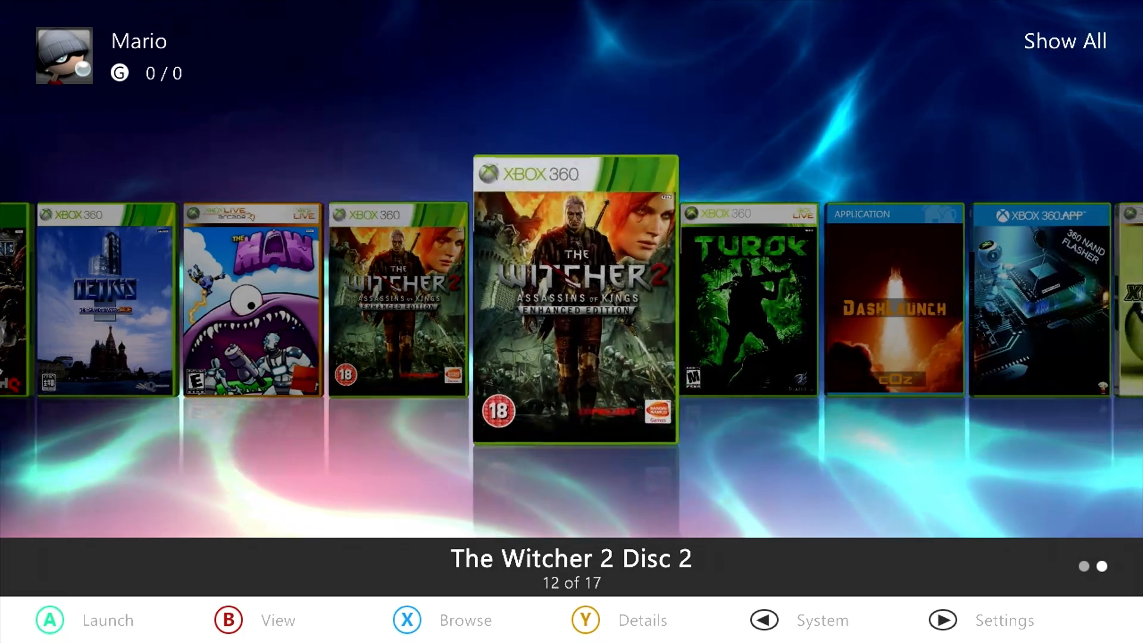
pyautogui.press('Left')
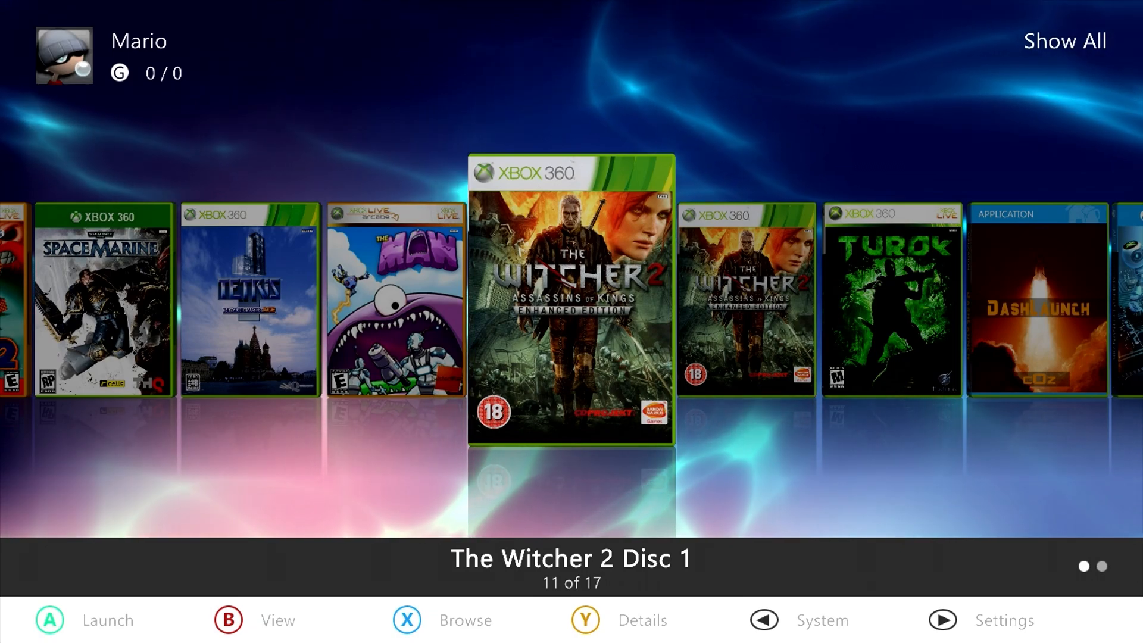
pyautogui.press('Right')
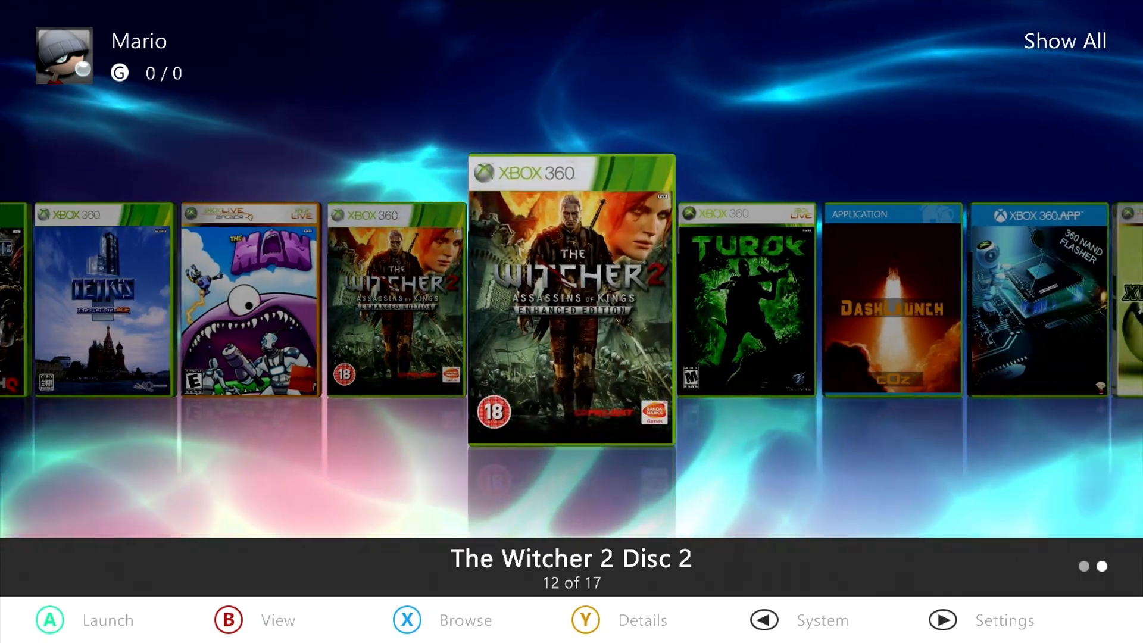
pyautogui.press('Left')
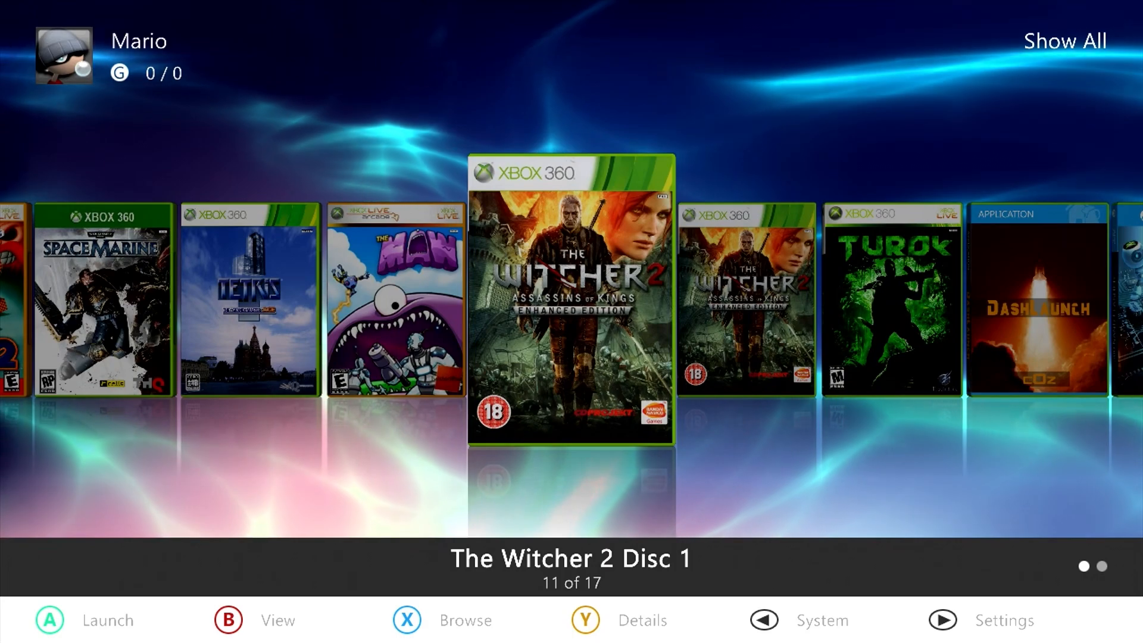
# Step: Hide the Witcher 2 Disc 2 entry from the library through its game details and return to the library
pyautogui.press('Right')
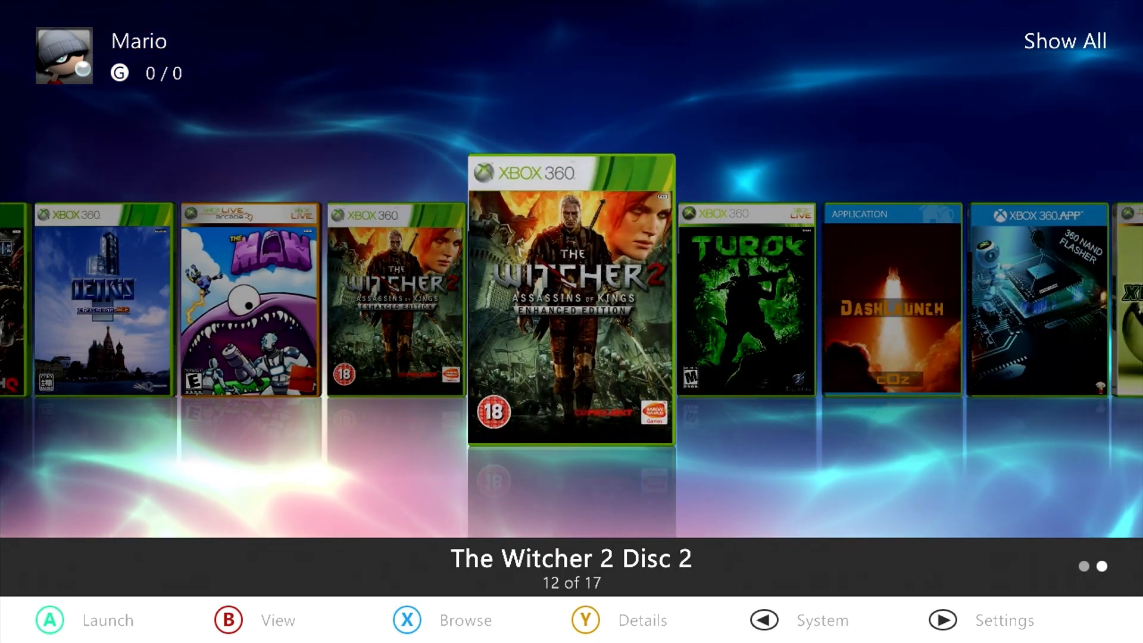
pyautogui.press('y')
pyautogui.press('Down')
pyautogui.press('Down')
pyautogui.press('Down')
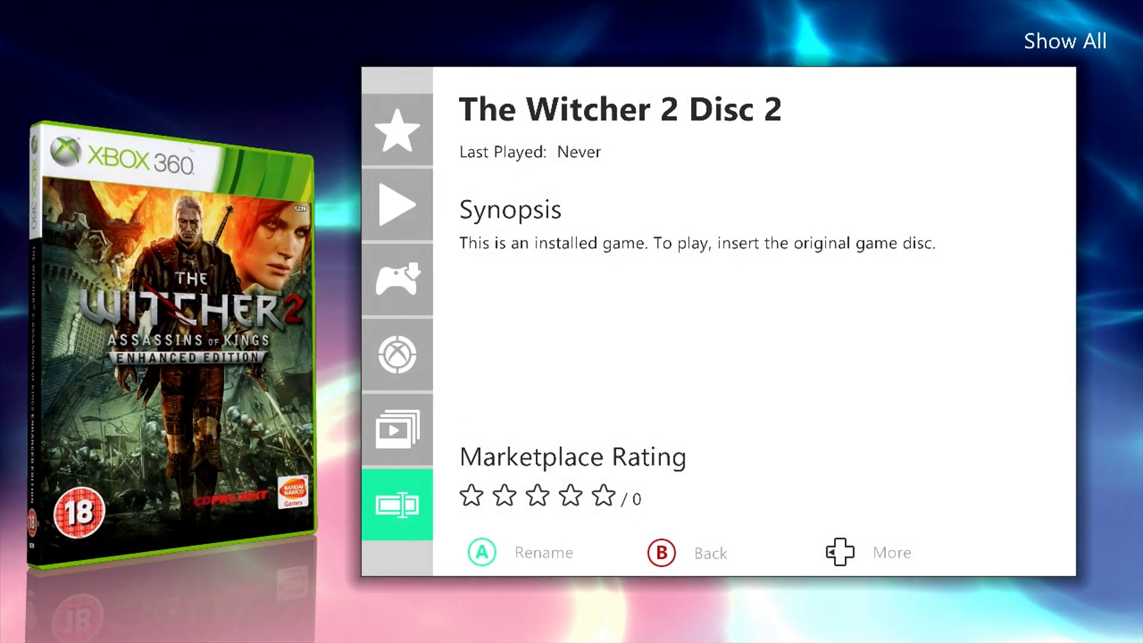
pyautogui.press('Left')
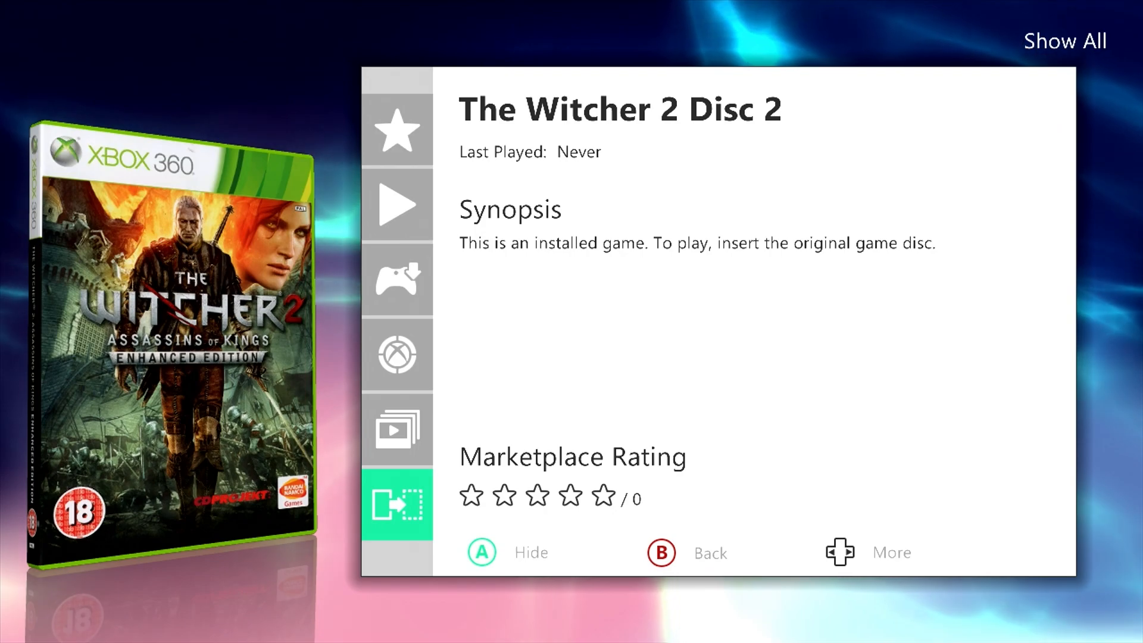
pyautogui.press('a')
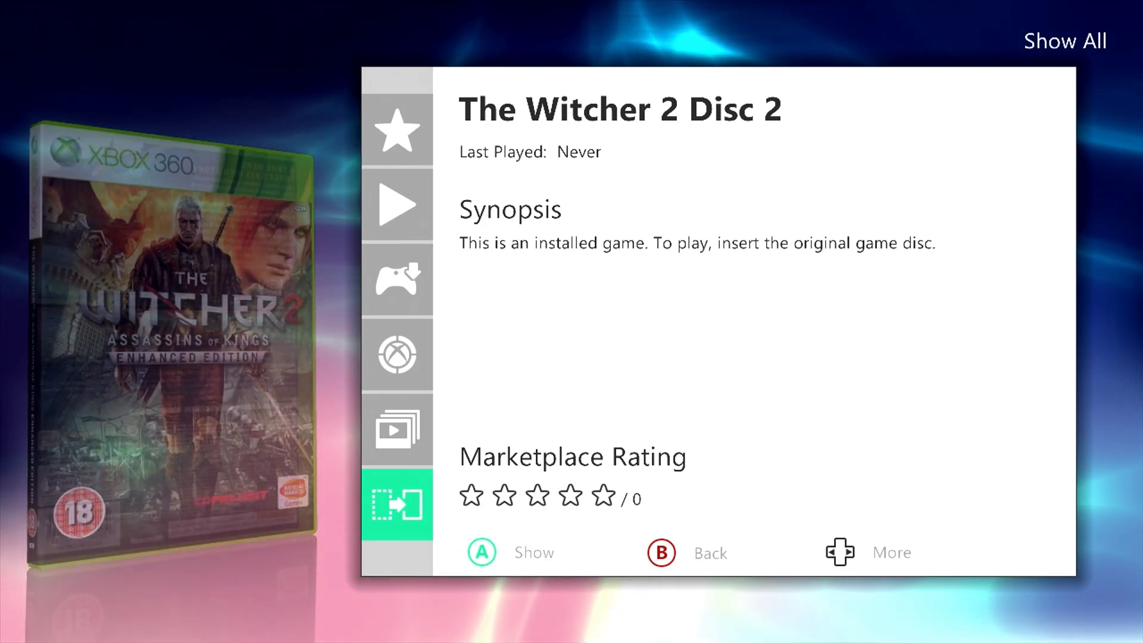
pyautogui.press('b')
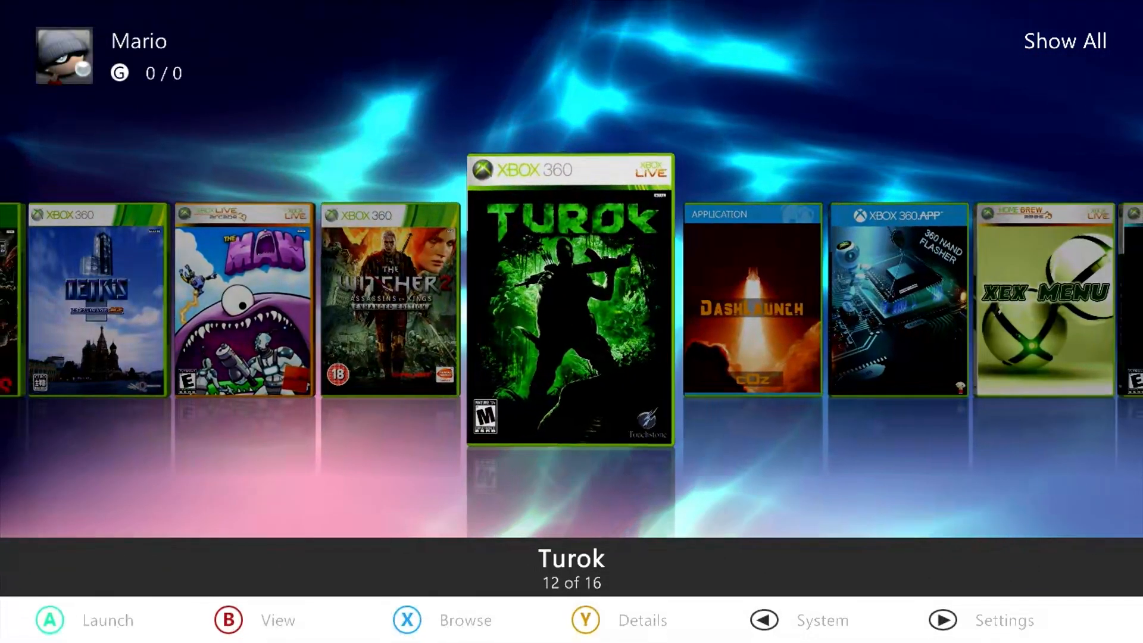
# Step: Rename the Witcher 2 Disc 1 entry to "The Witcher 2" through its game details and return to the library
pyautogui.press('Left')
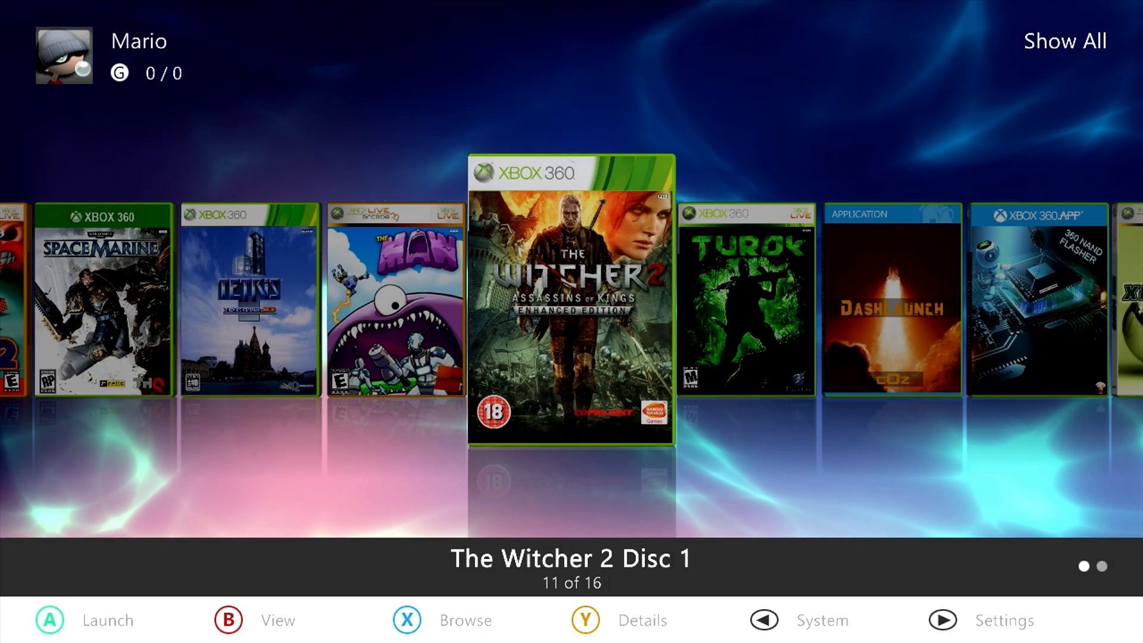
pyautogui.press('y')
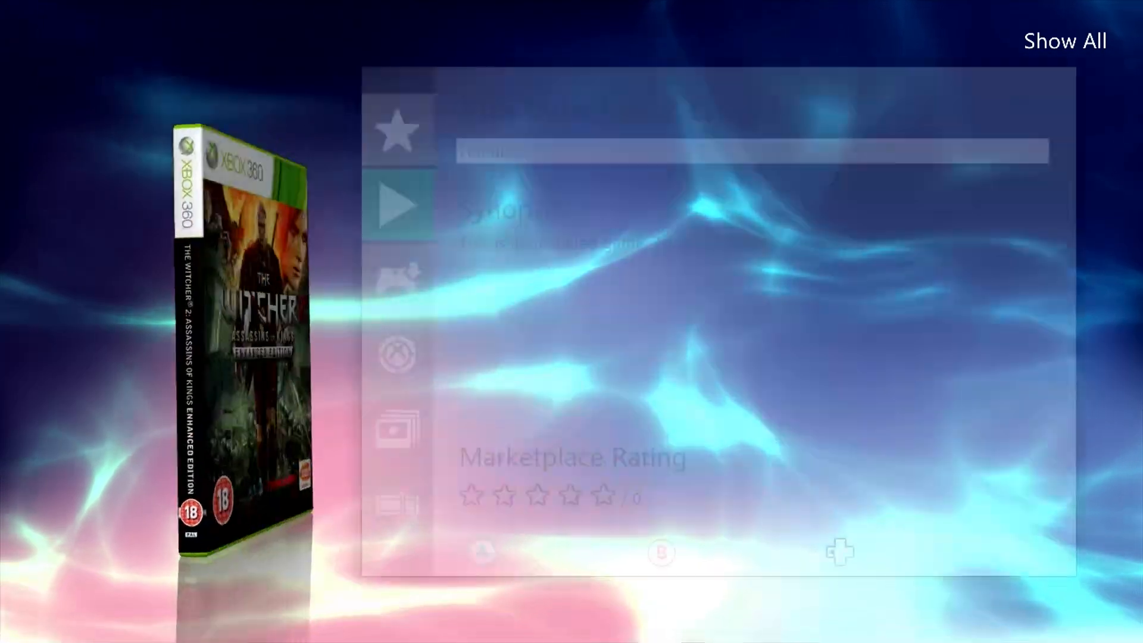
pyautogui.press('Down')
pyautogui.press('Down')
pyautogui.press('Down')
pyautogui.press('Down')
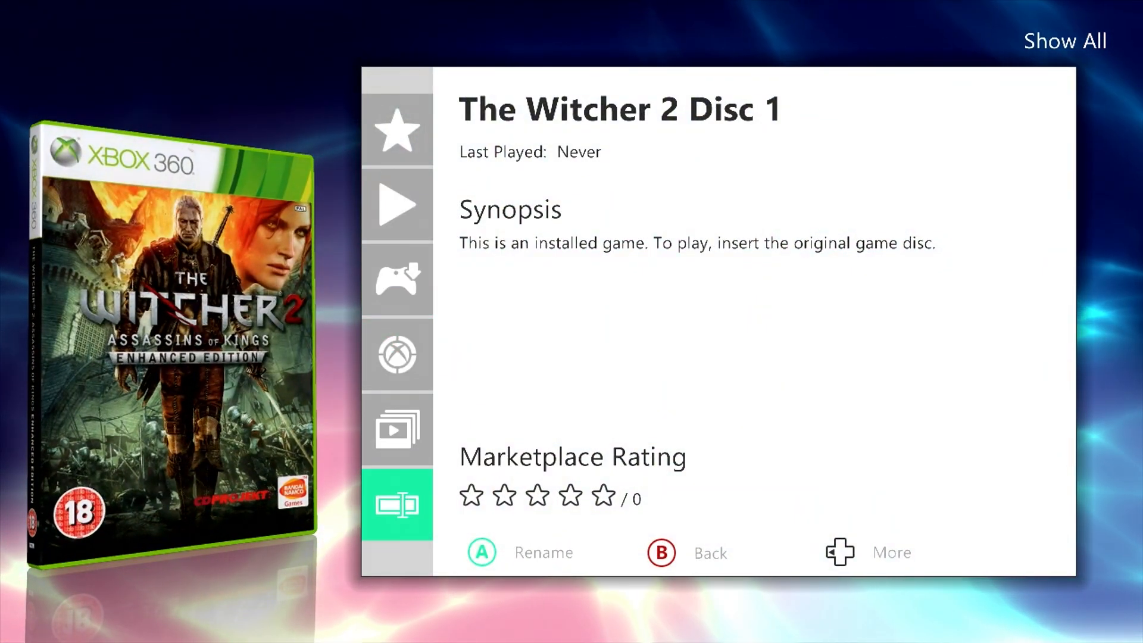
pyautogui.press('Return')
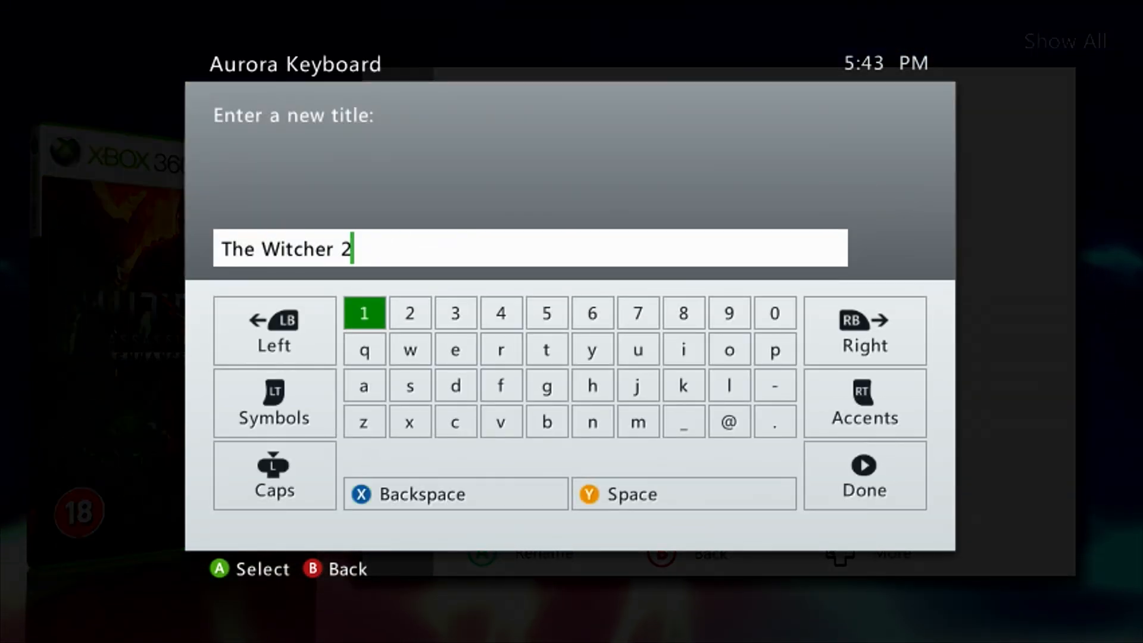
pyautogui.press('Return')
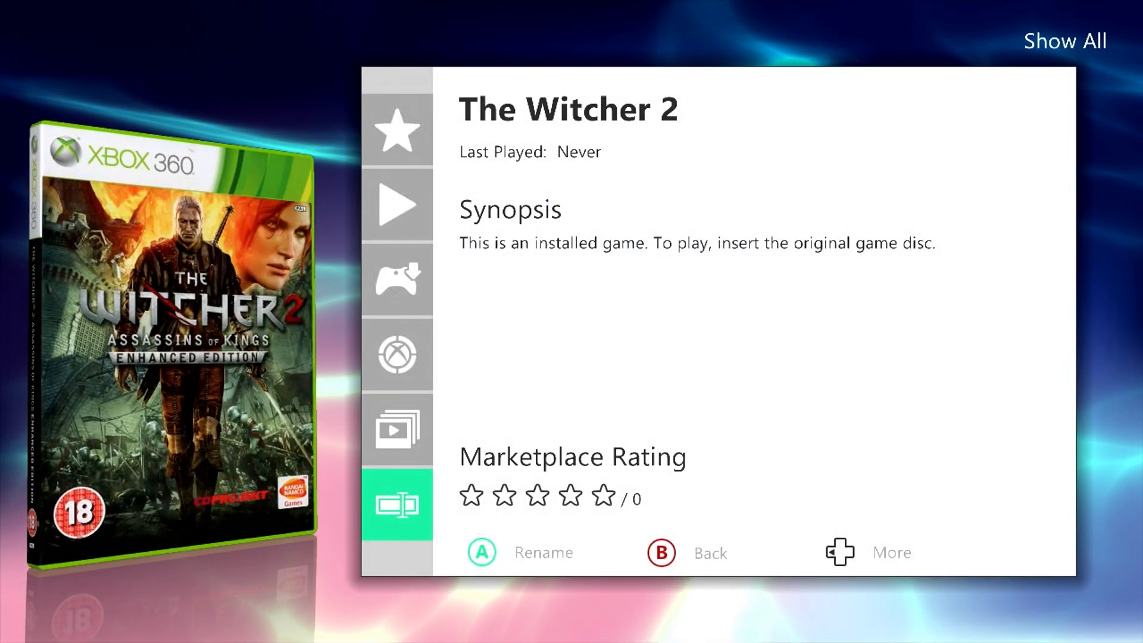
pyautogui.press('Escape')
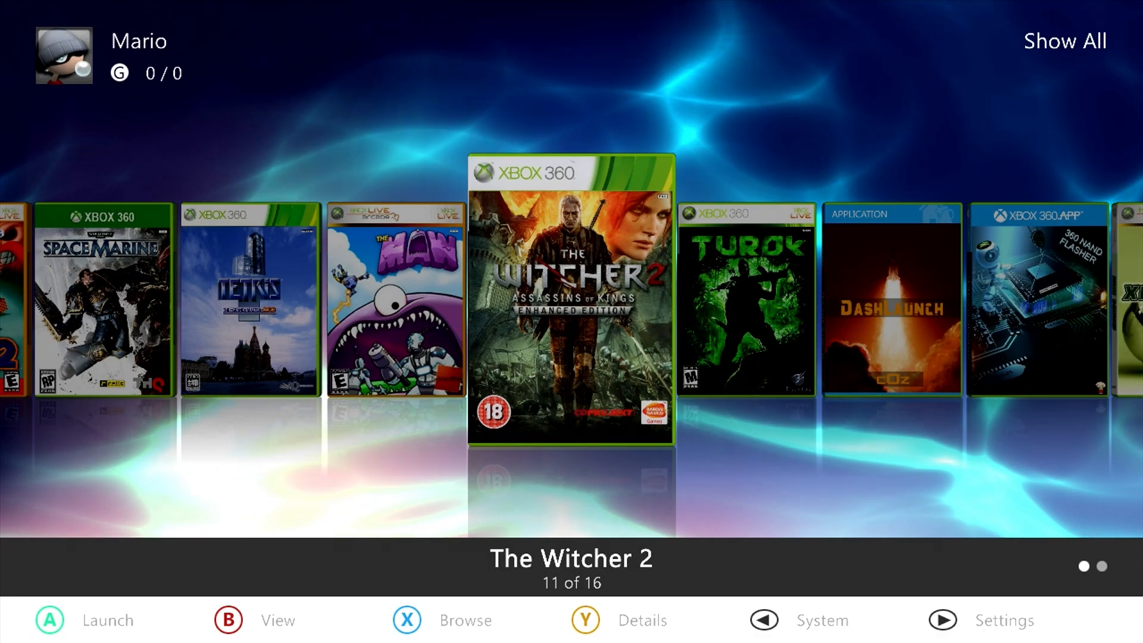
# Step: Enable Show Hidden Titles in the library's Filters & Sort options and return to the Witcher 2 entries
pyautogui.press('b')
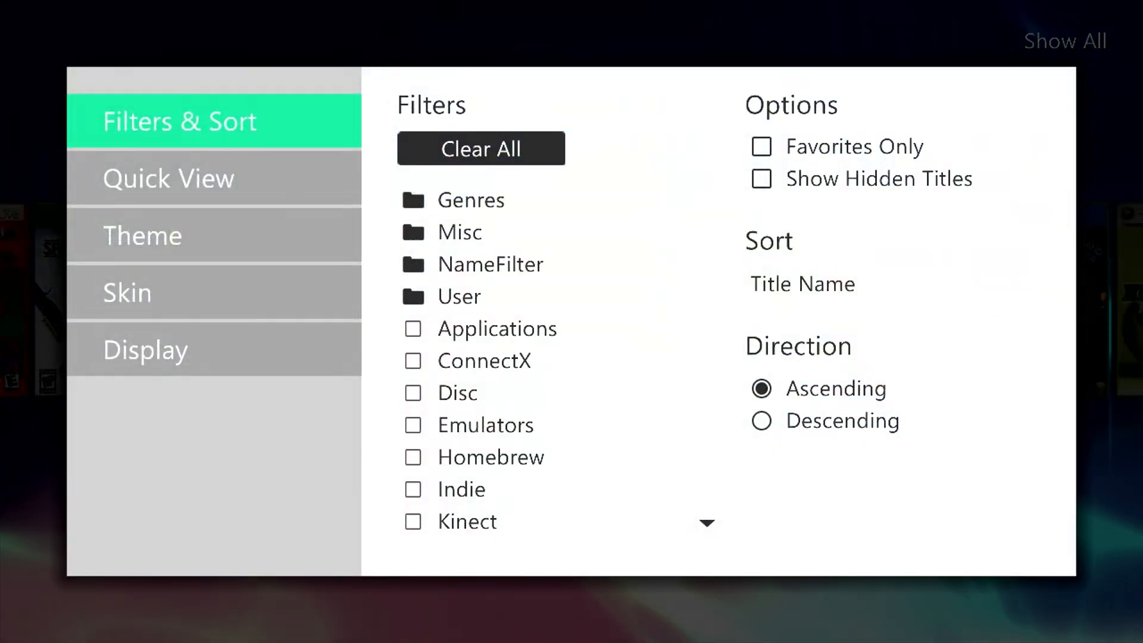
pyautogui.press('Right')
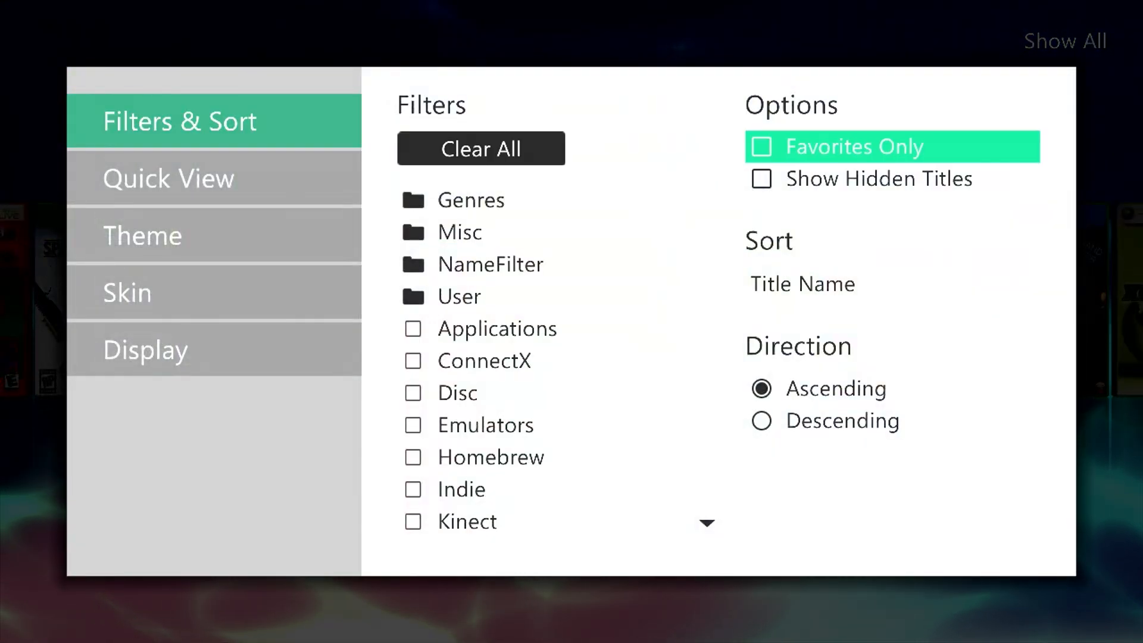
pyautogui.press('Down')
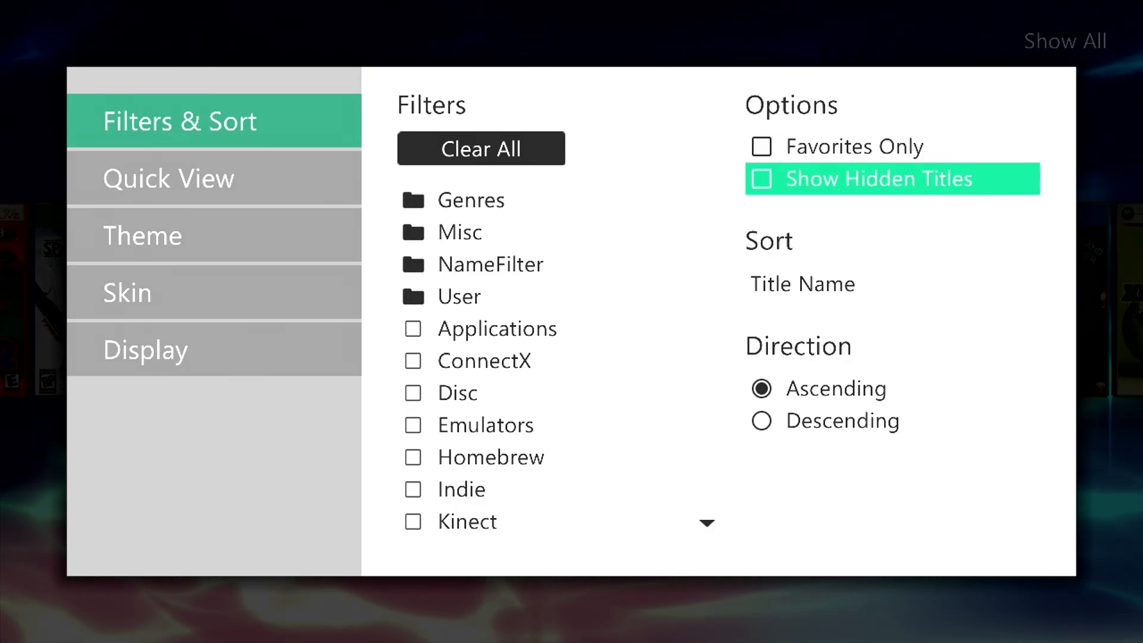
pyautogui.press('b')
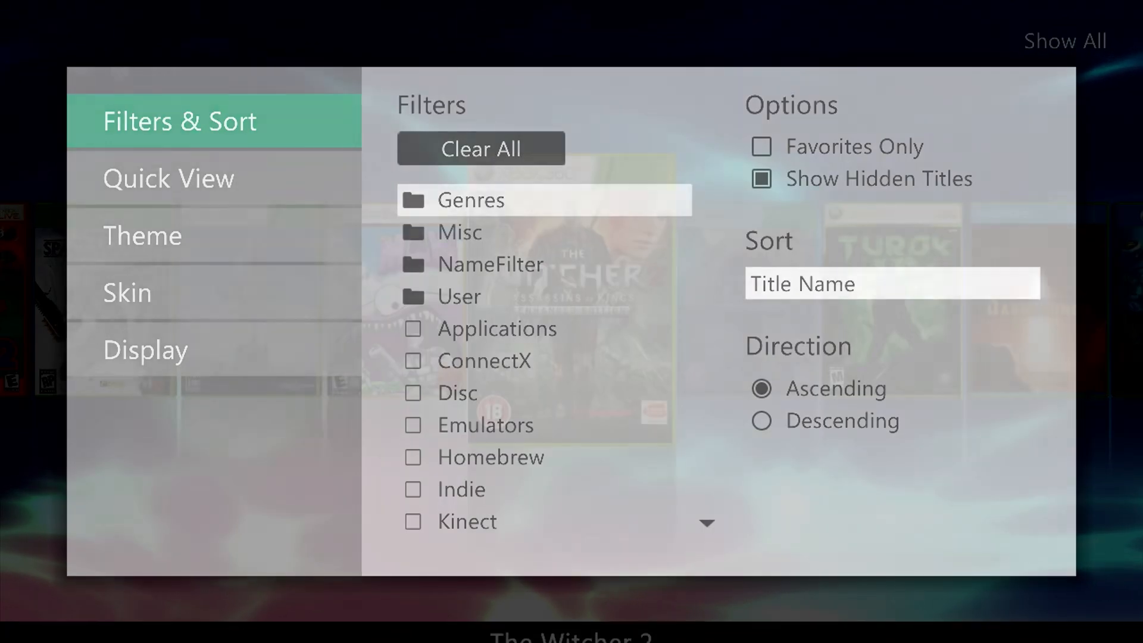
pyautogui.press('Right')
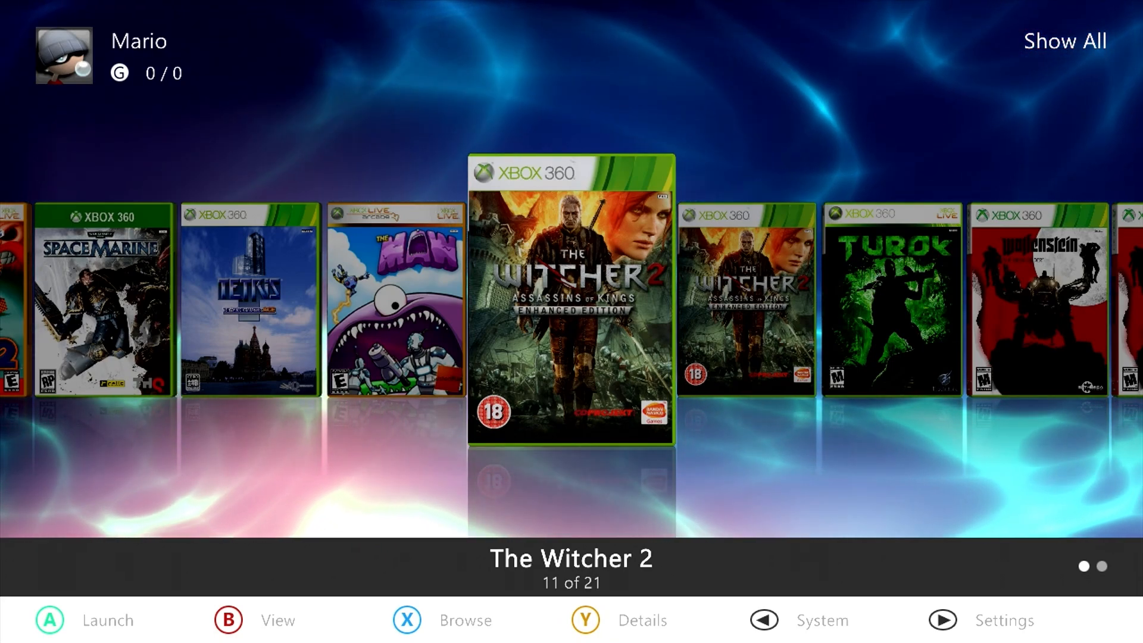
pyautogui.press('Right')
pyautogui.press('Left')
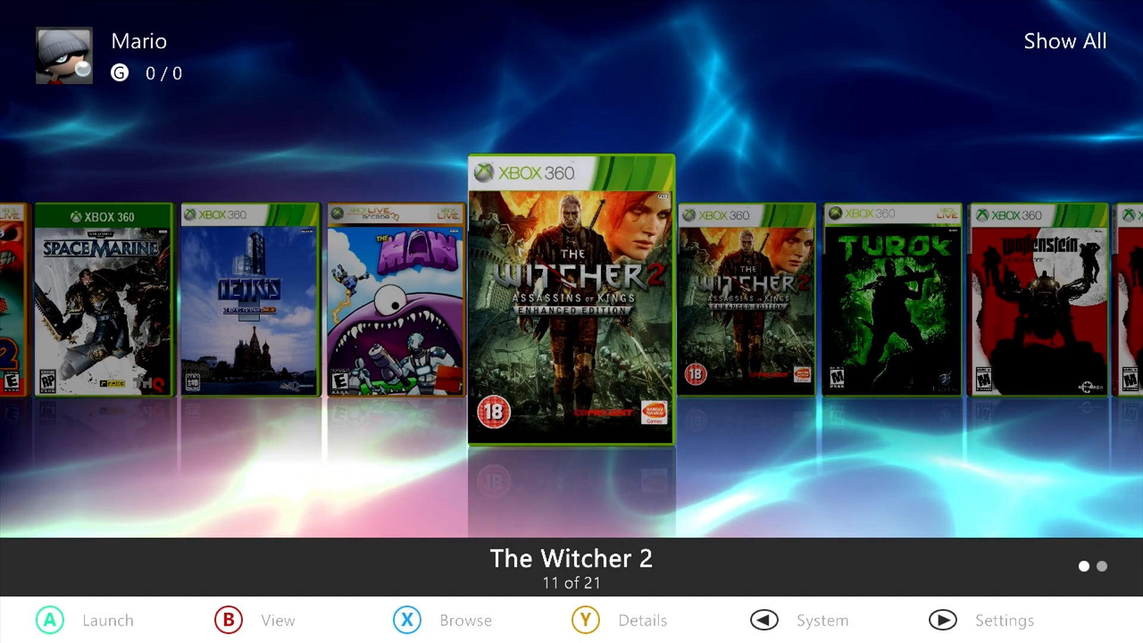
# Step: Find the DashLaunch application in the game library and launch it
pyautogui.press('Right')
pyautogui.press('Right')
pyautogui.press('Right')
pyautogui.press('Right')
pyautogui.press('Right')
pyautogui.press('Right')
pyautogui.press('Right')
pyautogui.press('Right')
pyautogui.press('Right')
pyautogui.press('Right')
pyautogui.press('Right')
pyautogui.press('Right')
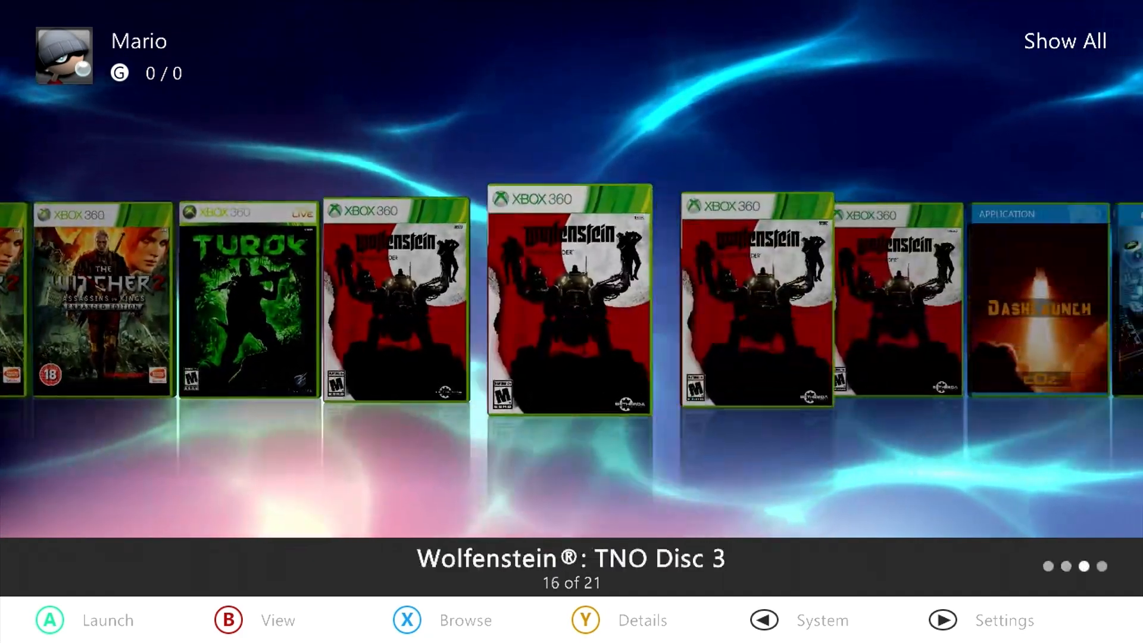
pyautogui.press('Right')
pyautogui.press('Right')
pyautogui.press('Left')
pyautogui.press('Return')
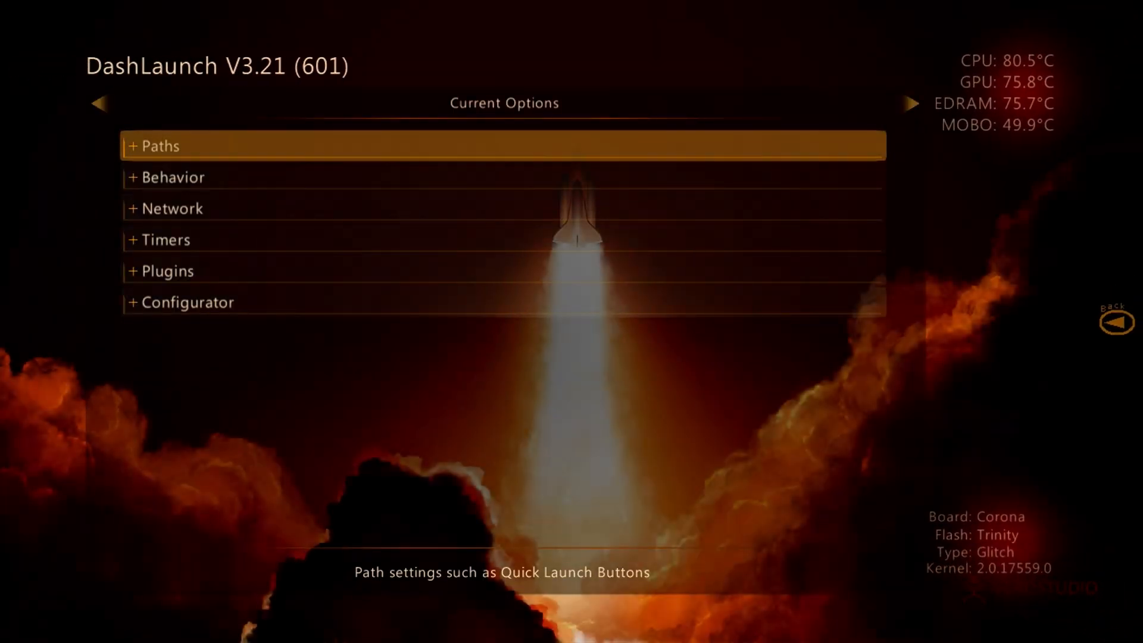
# Step: Expand DashLaunch's Behavior options and check the autoswap setting for automatic disc swapping
pyautogui.press('Down')
pyautogui.press('Return')
pyautogui.press('Down')
pyautogui.press('Down')
pyautogui.press('Down')
pyautogui.press('Down')
pyautogui.press('Down')
pyautogui.press('Down')
pyautogui.press('Down')
pyautogui.press('Down')
pyautogui.press('Down')
pyautogui.press('Down')
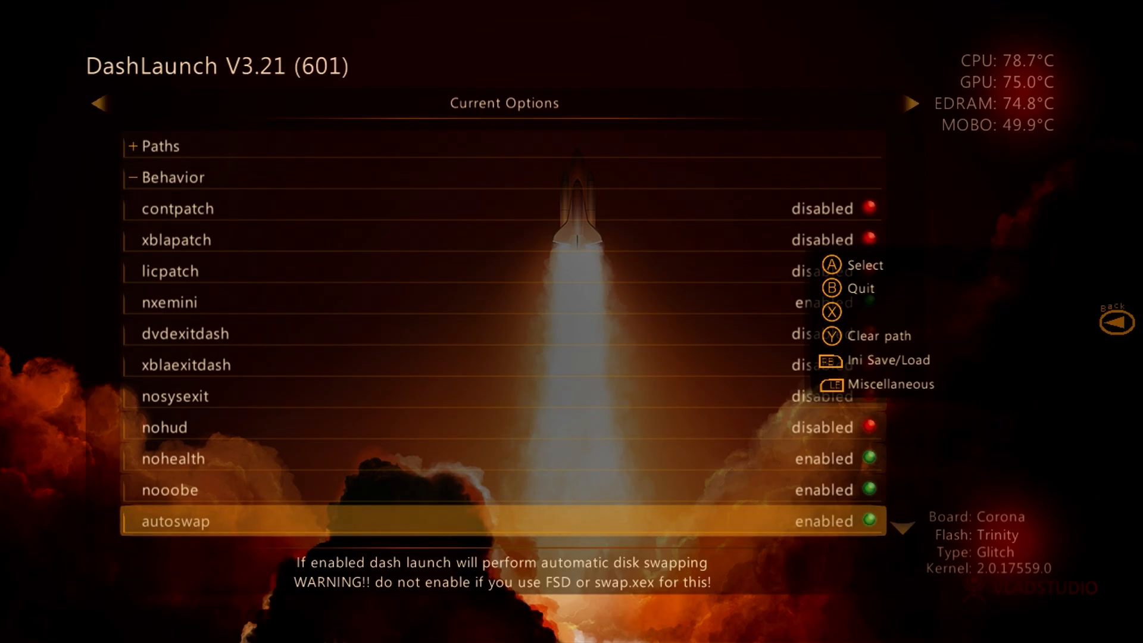
# Step: Collapse the Behavior options and examine the path settings for the dll plugins
pyautogui.press('pageup')
pyautogui.press('Down')
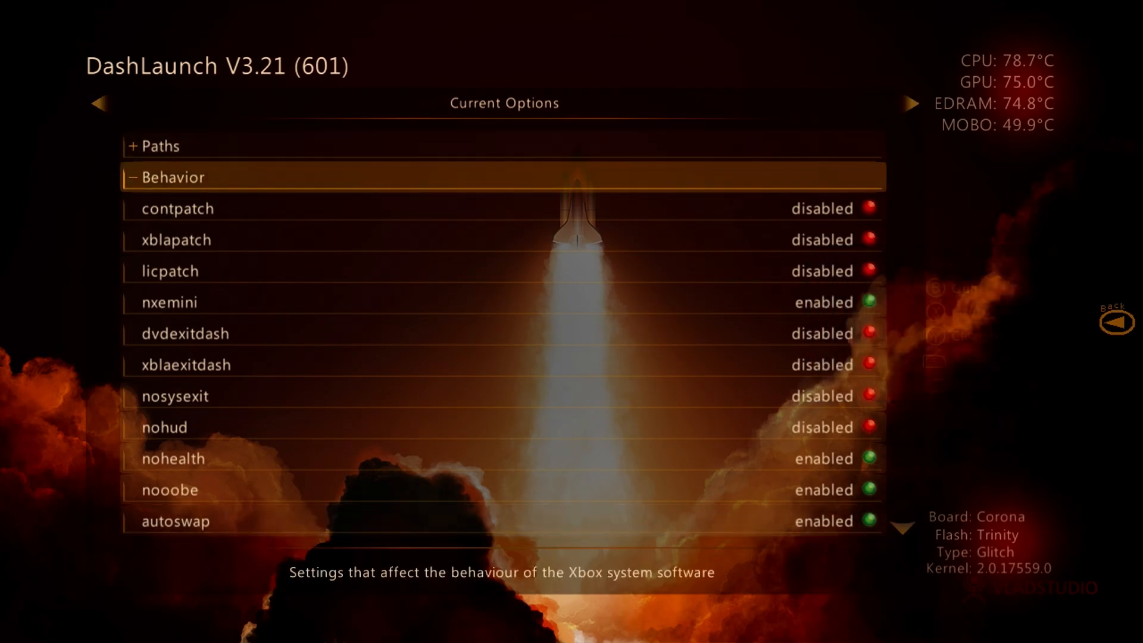
pyautogui.press('Return')
pyautogui.press('Down')
pyautogui.press('Down')
pyautogui.press('Down')
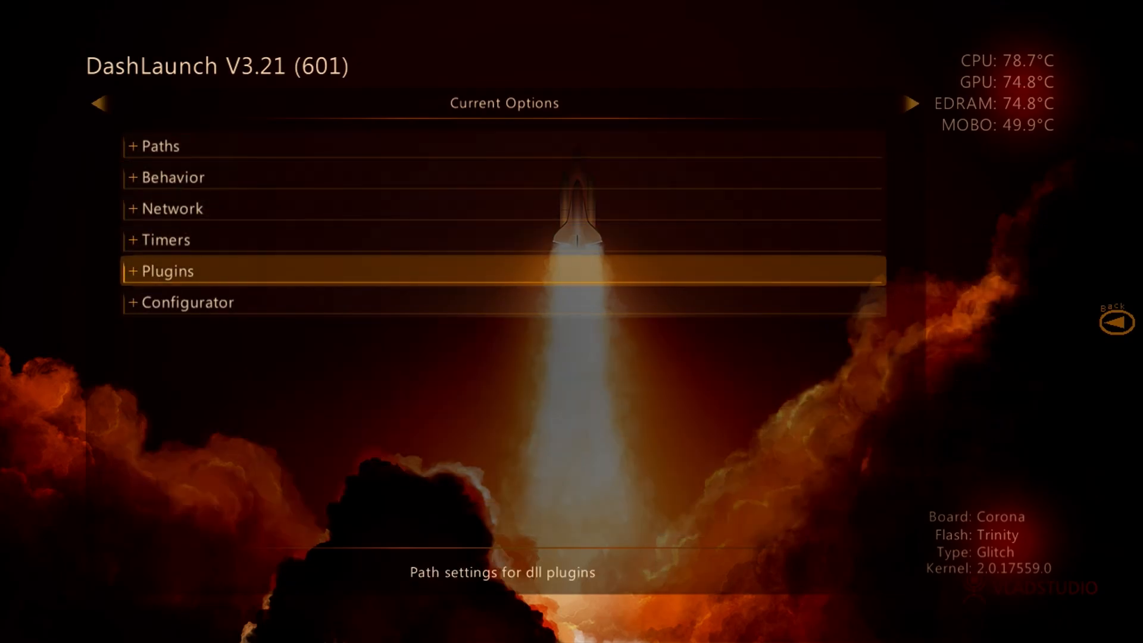
pyautogui.press('Return')
pyautogui.press('Down')
pyautogui.press('Down')
pyautogui.press('Down')
pyautogui.press('Down')
pyautogui.press('Down')
pyautogui.press('Up')
pyautogui.press('Up')
pyautogui.press('Up')
pyautogui.press('Up')
pyautogui.press('Up')
pyautogui.press('Return')
# Step: Reopen the Behavior options and recheck the autoswap setting
pyautogui.press('Up')
pyautogui.press('Up')
pyautogui.press('Up')
pyautogui.press('Return')
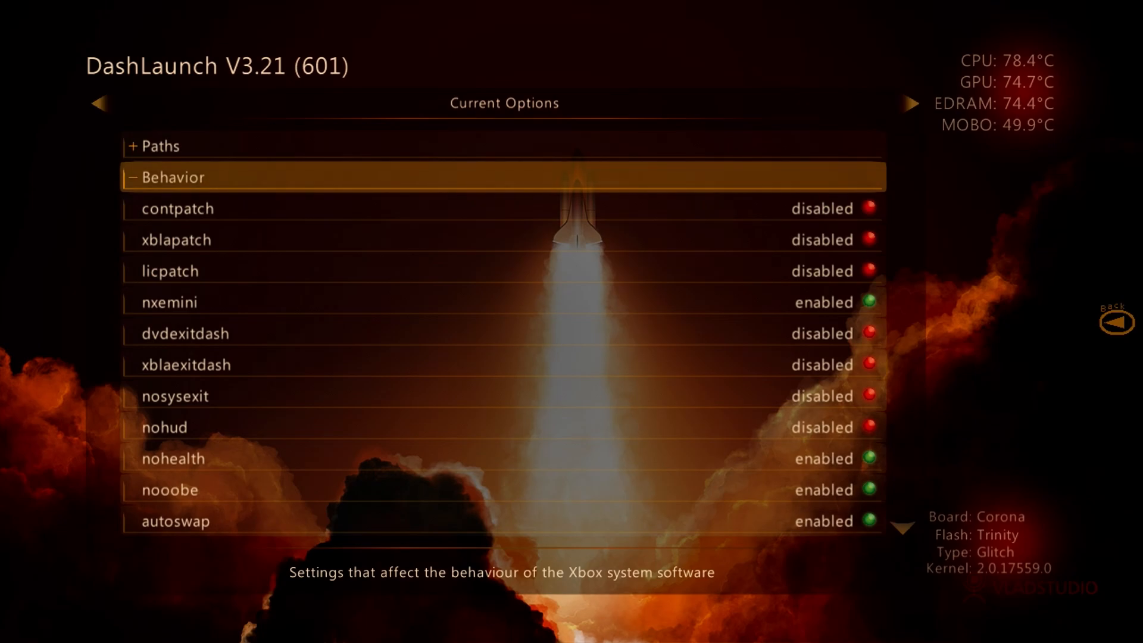
pyautogui.press('pagedown')
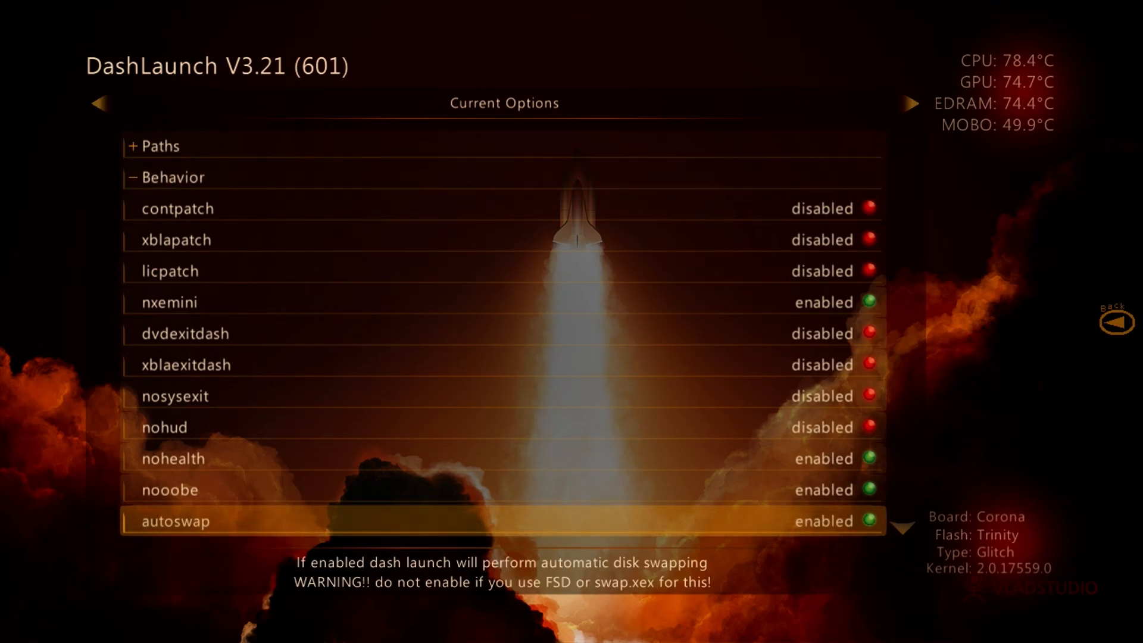
# Step: Save the DashLaunch settings to launch.ini on the Hdd and quit back to Aurora
pyautogui.press('Right')
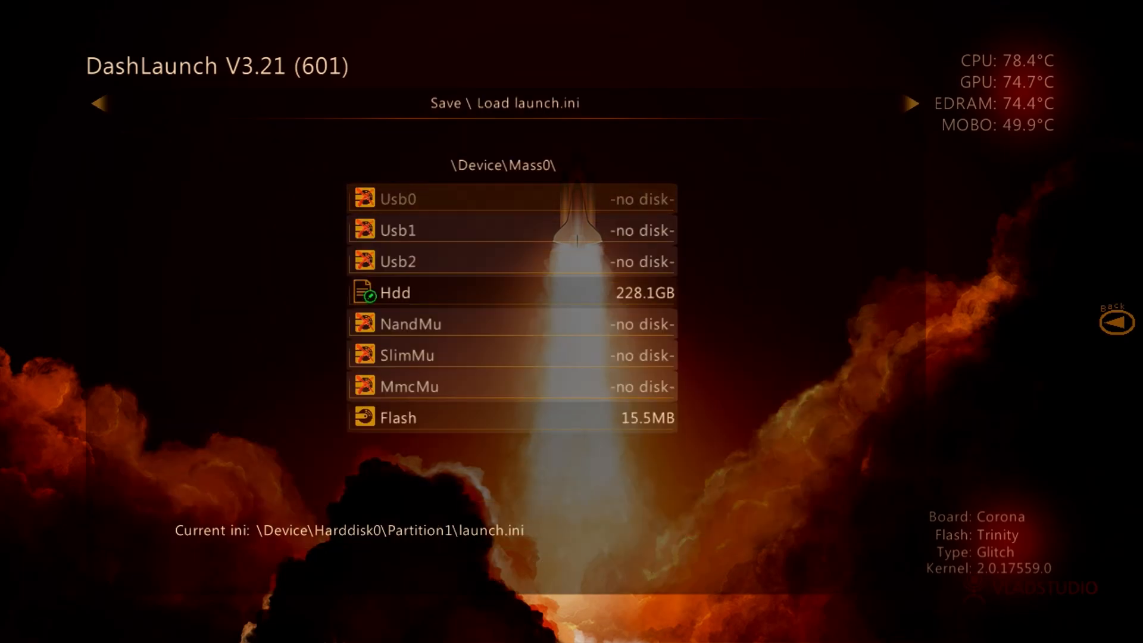
pyautogui.press('Down')
pyautogui.press('Down')
pyautogui.press('Down')
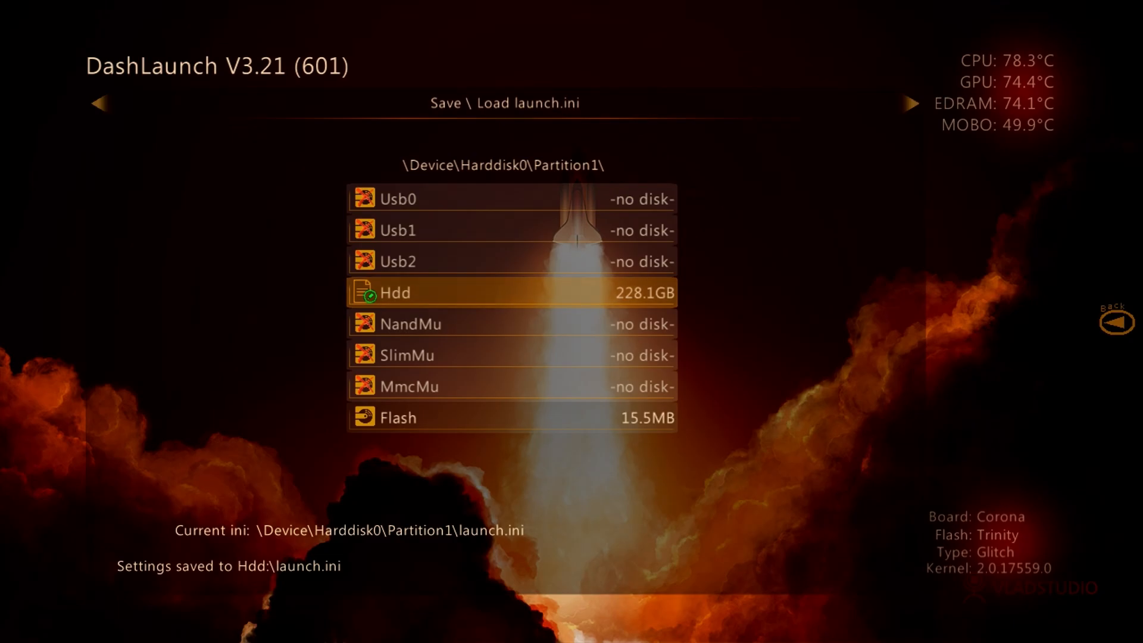
pyautogui.press('Right')
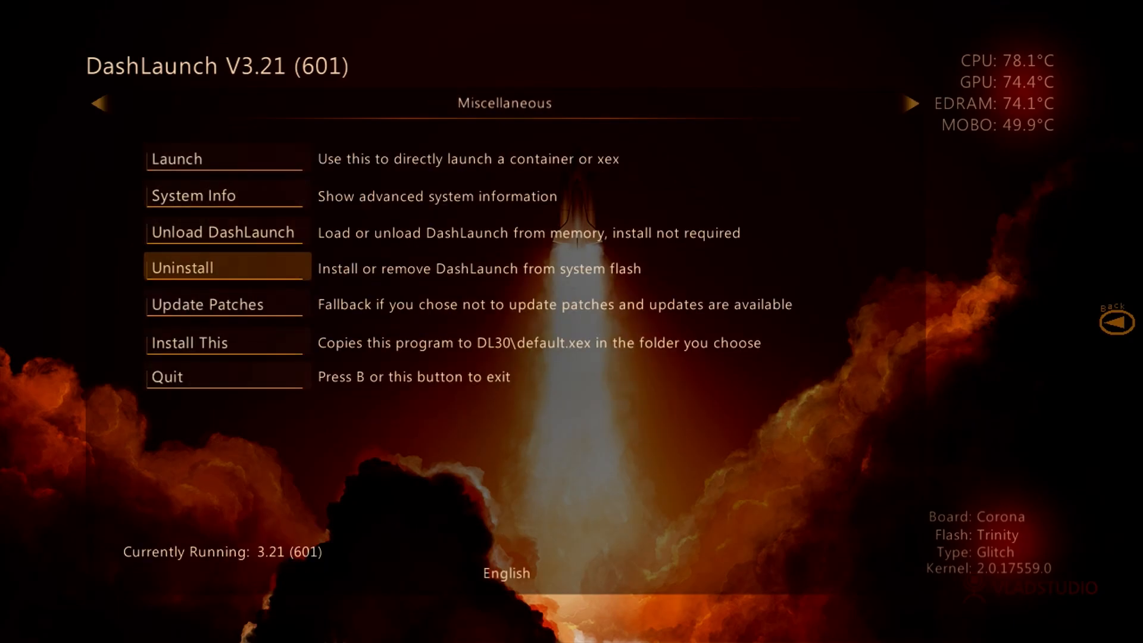
pyautogui.press('Return')
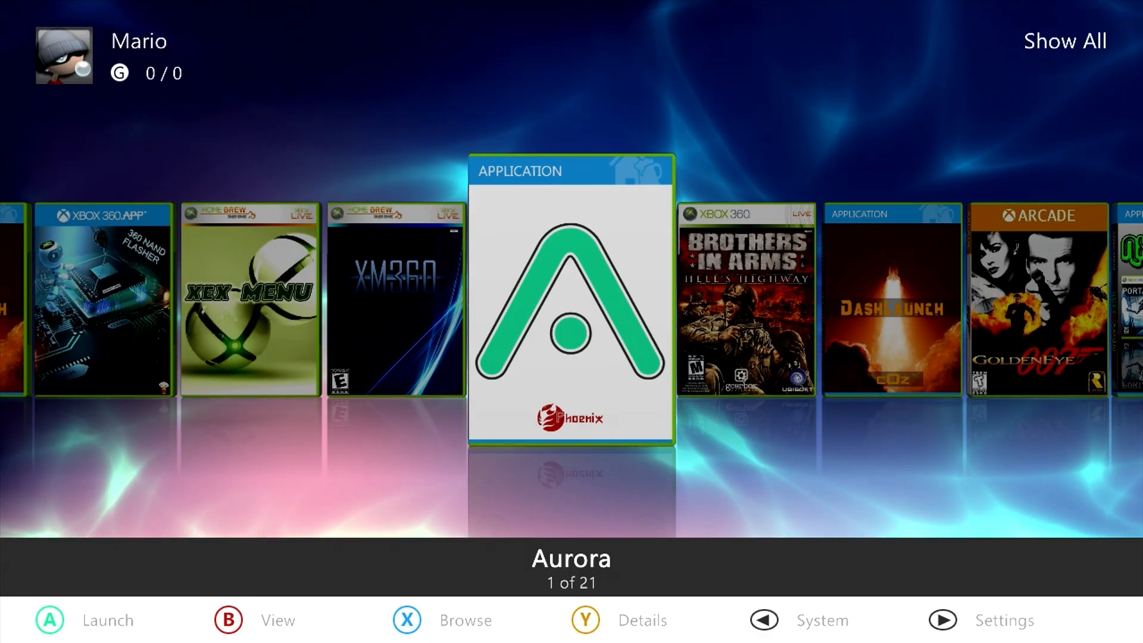
# Step: Go to the Witcher 2 titles in the Aurora library and compare the main entry with Disc 2
pyautogui.press('Left')
pyautogui.press('Left')
pyautogui.press('Left')
pyautogui.press('Left')
pyautogui.press('Left')
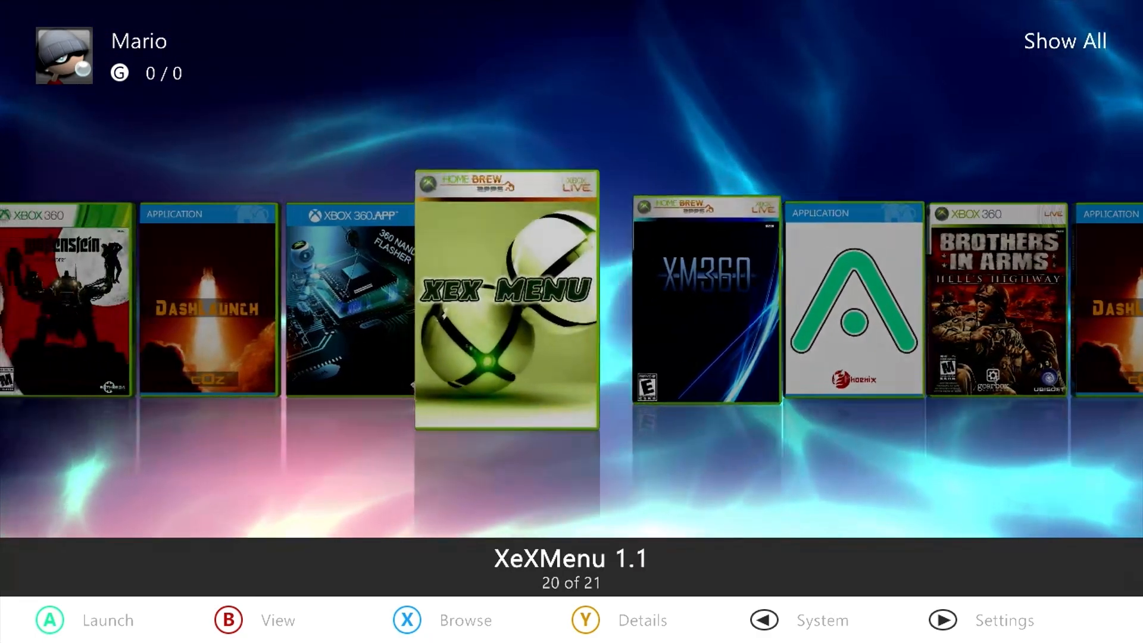
pyautogui.press('Left')
pyautogui.press('Left')
pyautogui.press('Left')
pyautogui.press('Left')
pyautogui.press('Left')
pyautogui.press('Left')
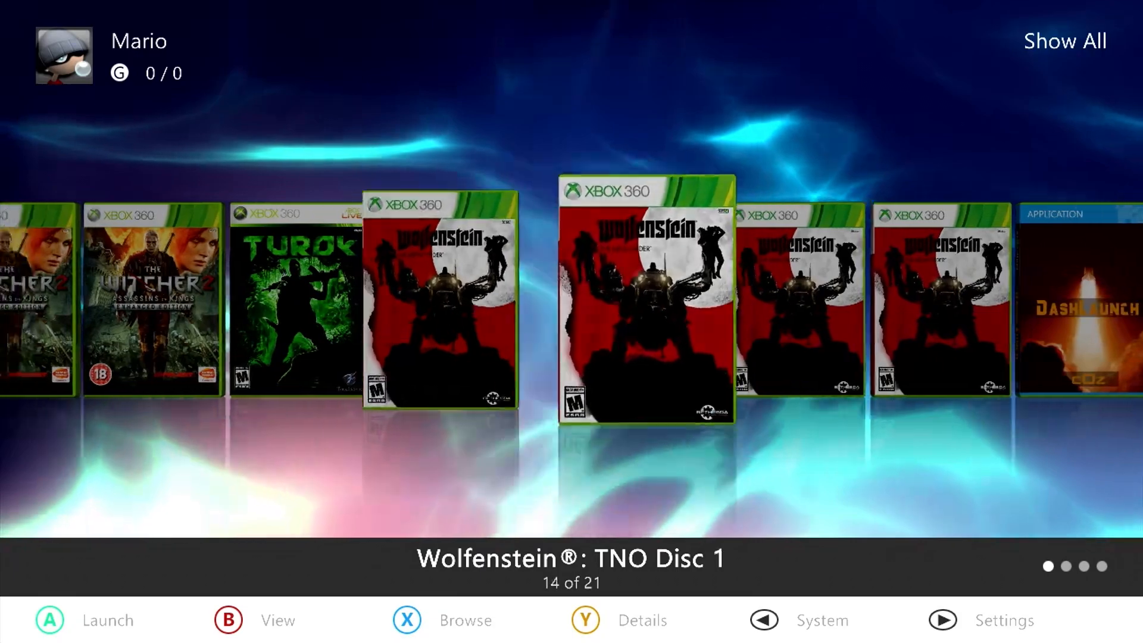
pyautogui.press('Left')
pyautogui.press('Right')
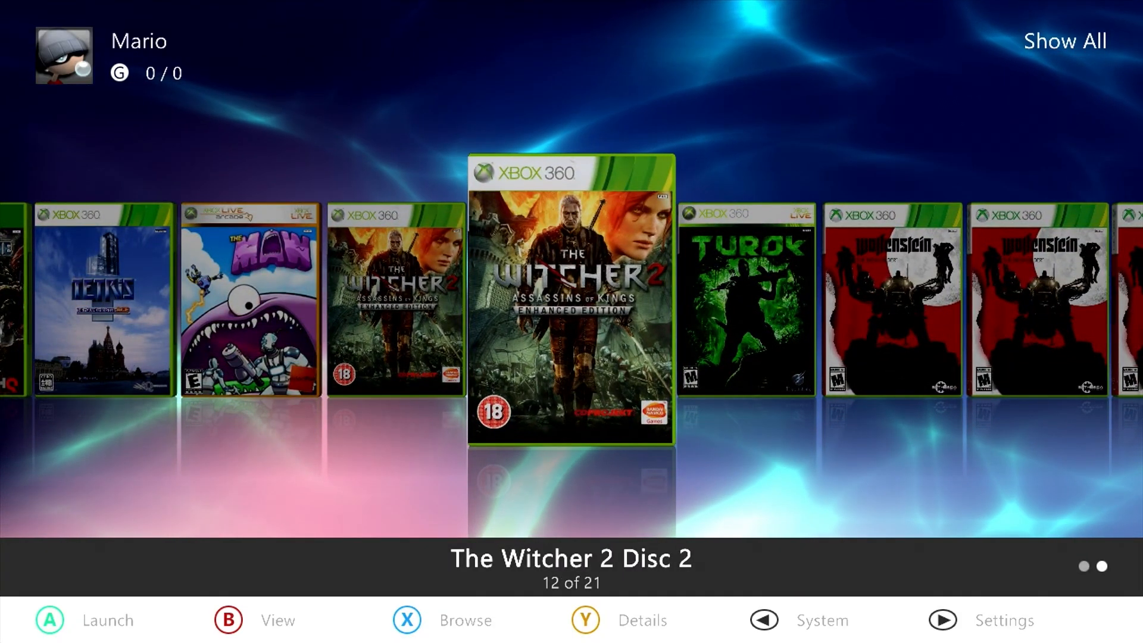
pyautogui.press('Left')
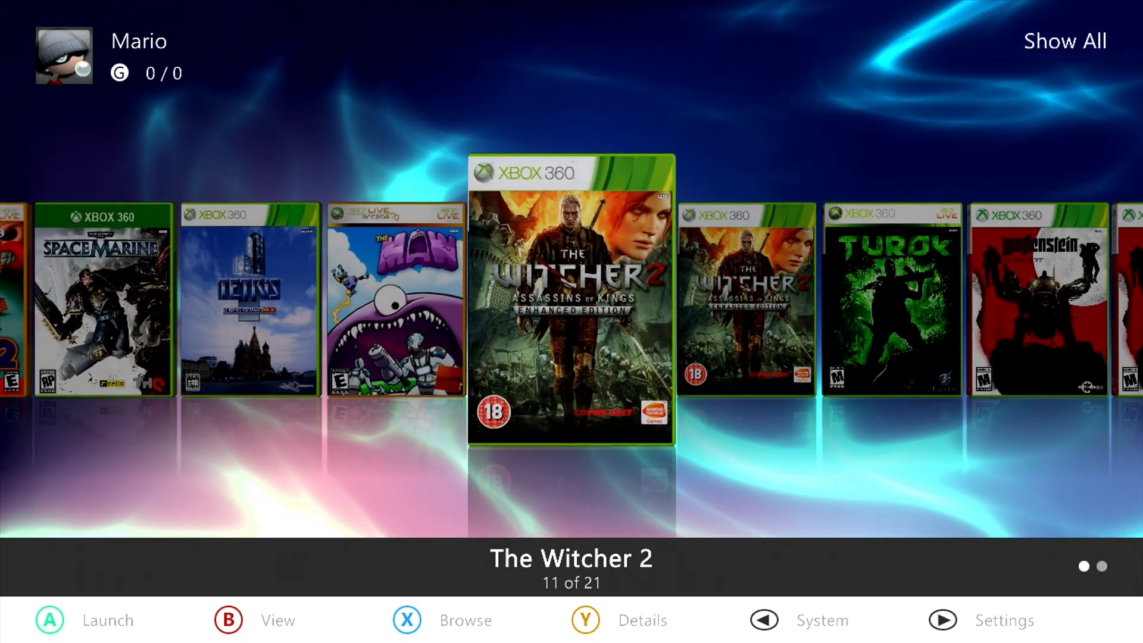
pyautogui.press('Right')
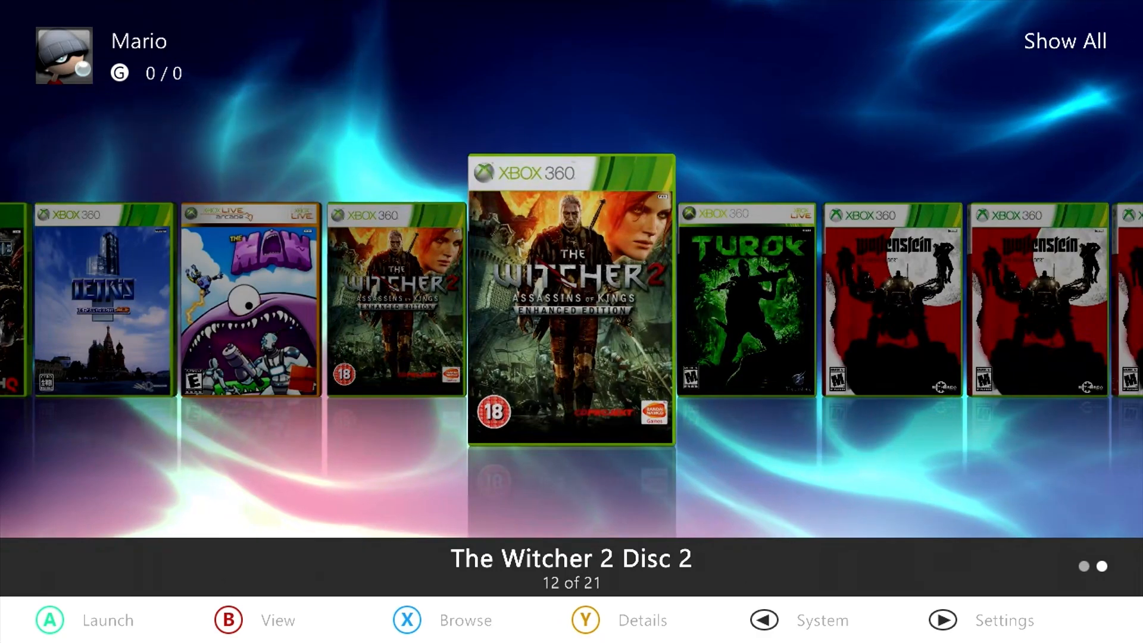
pyautogui.press('Left')
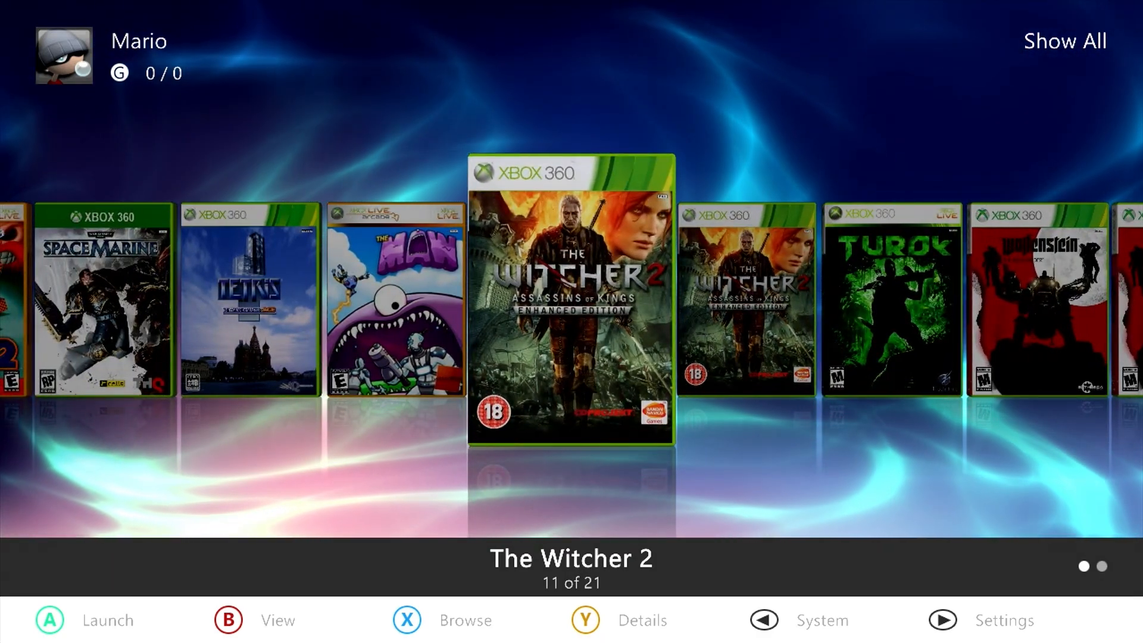
# Step: Examine the Wolfenstein: TNO Disc 1 entry alongside the two Witcher 2 disc entries in the library
pyautogui.press('Right')
pyautogui.press('Right')
pyautogui.press('Right')
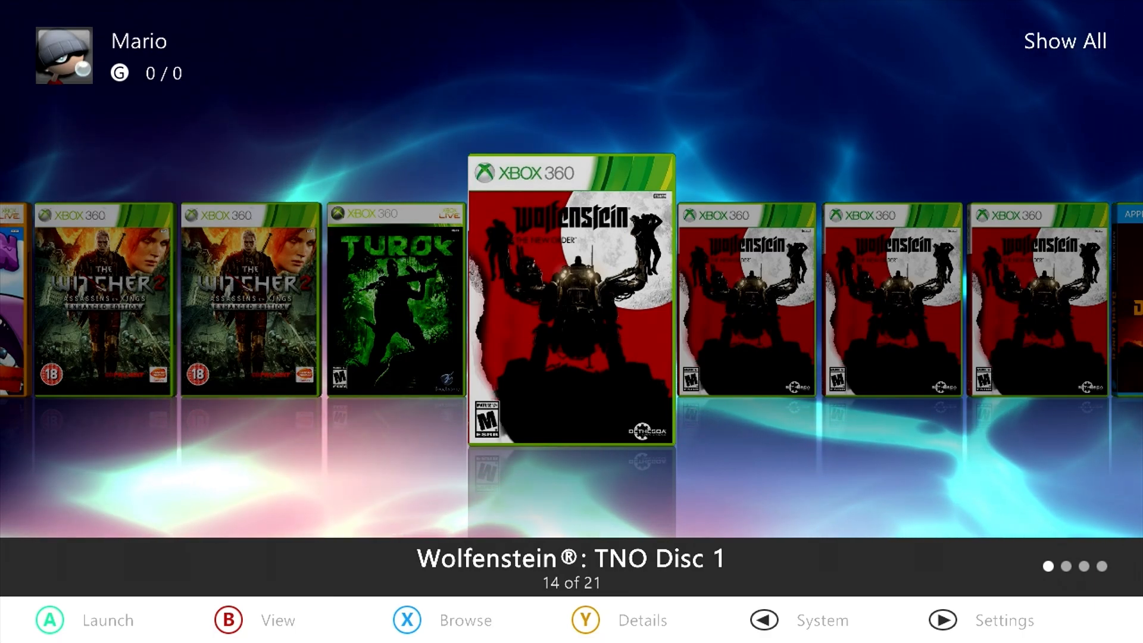
pyautogui.press('Left')
pyautogui.press('Left')
pyautogui.press('Left')
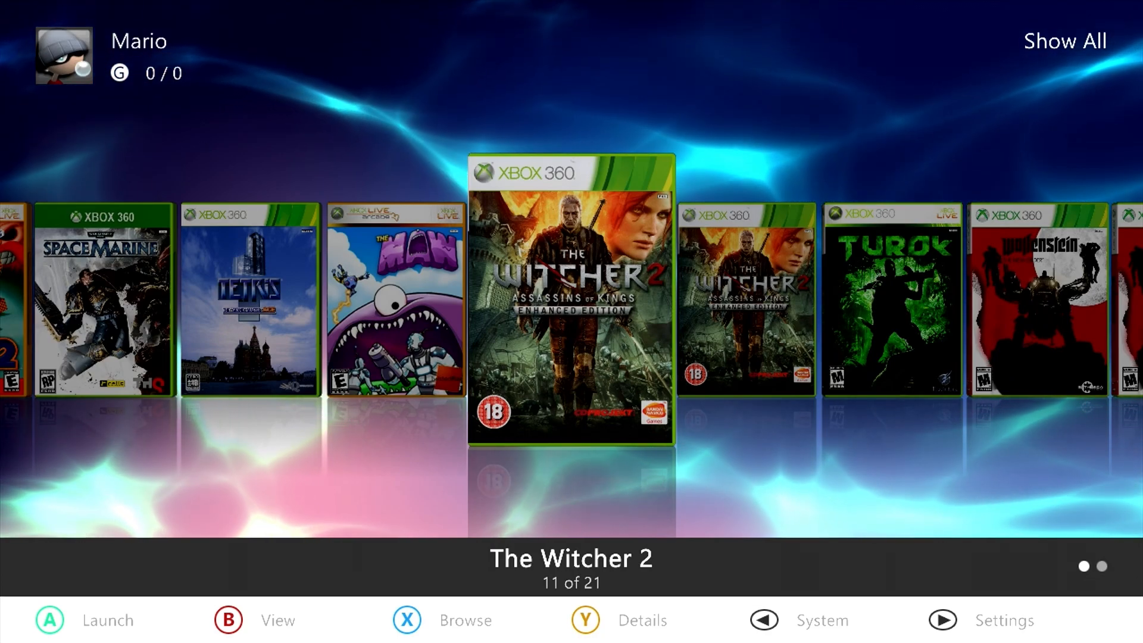
pyautogui.press('Right')
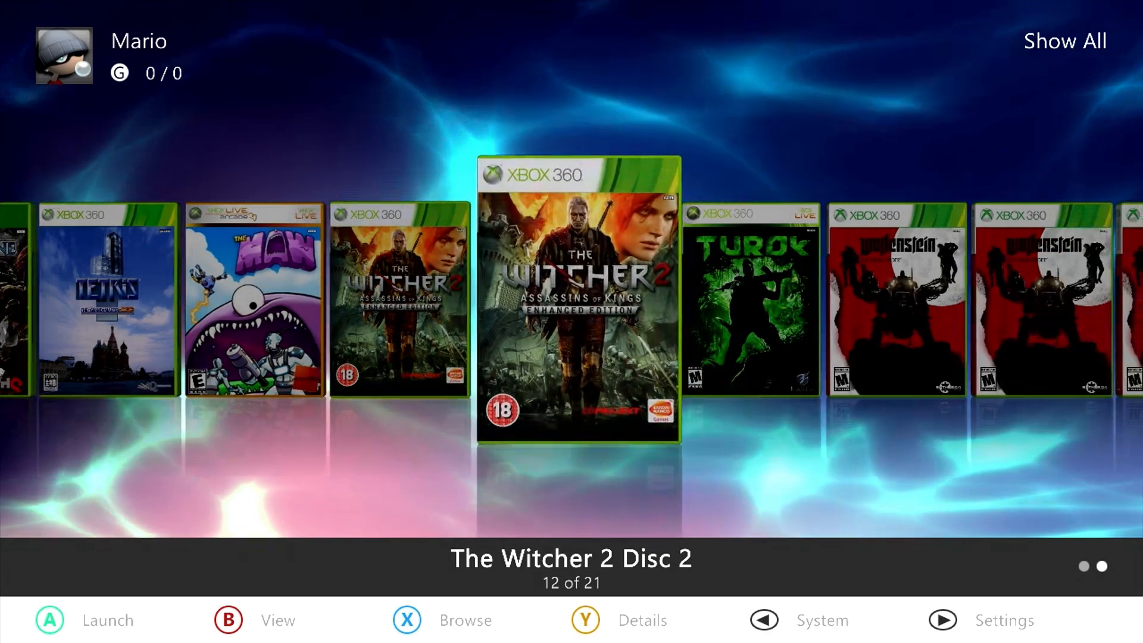
pyautogui.press('Left')
pyautogui.press('Right')
pyautogui.press('Left')
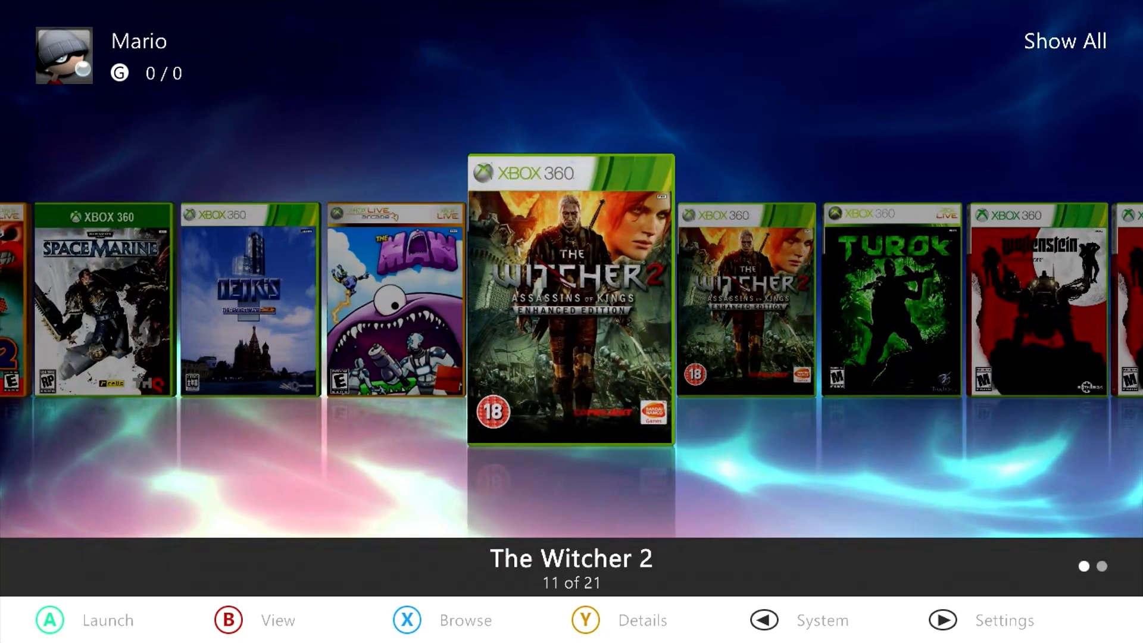
pyautogui.press('Right')
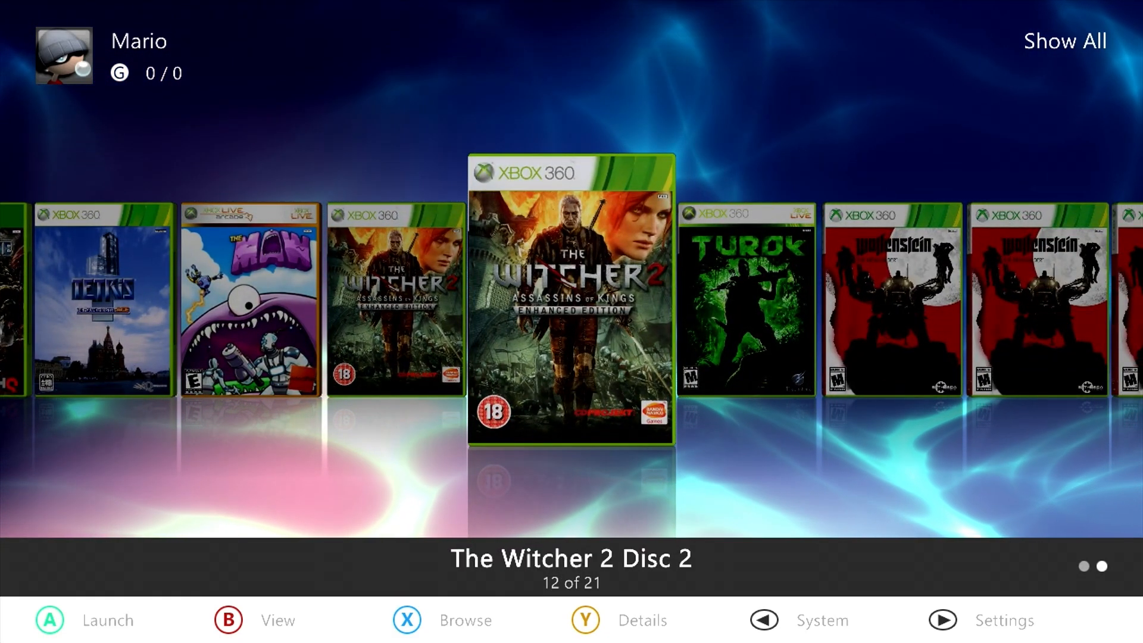
pyautogui.press('Left')
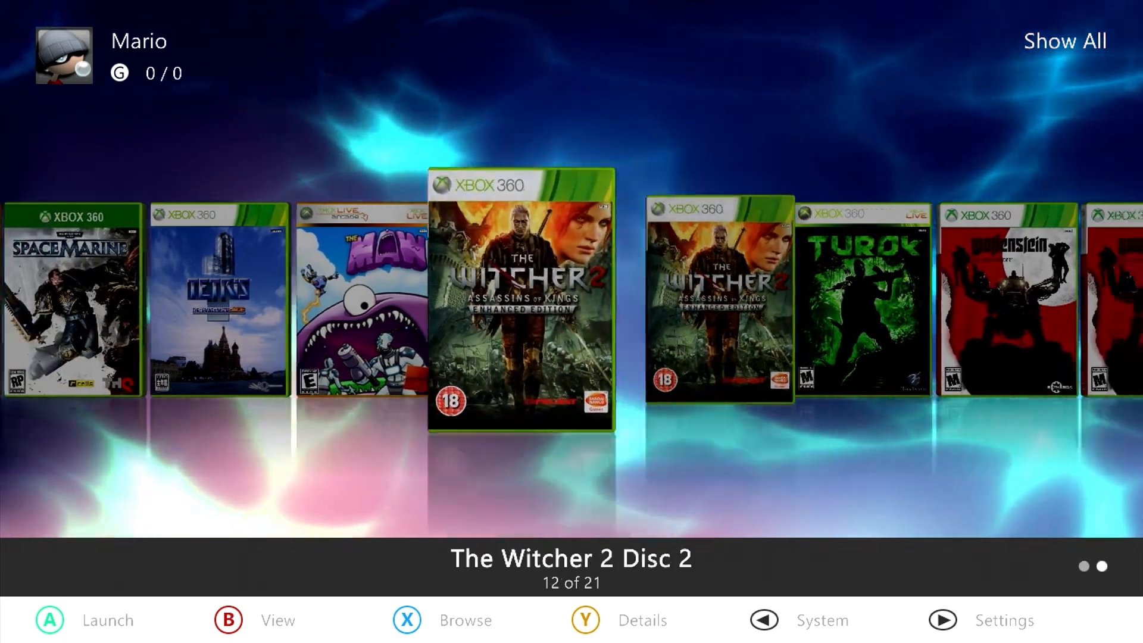
# Step: Hide the The Witcher 2 Disc 2 entry from the Aurora library
pyautogui.press('y')
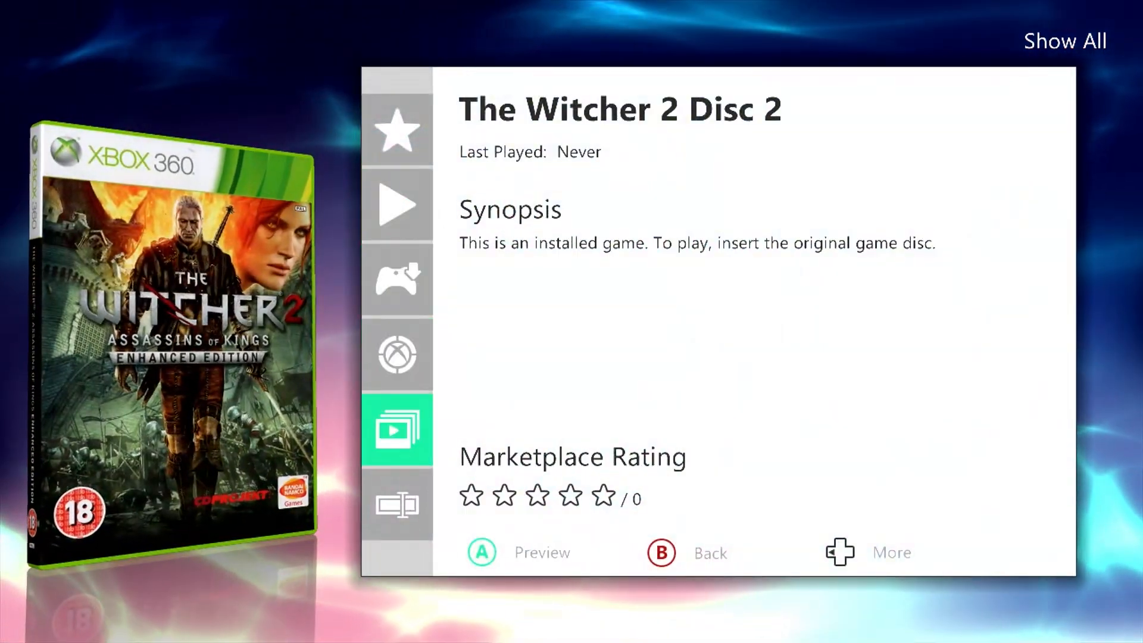
pyautogui.press('a')
pyautogui.press('b')
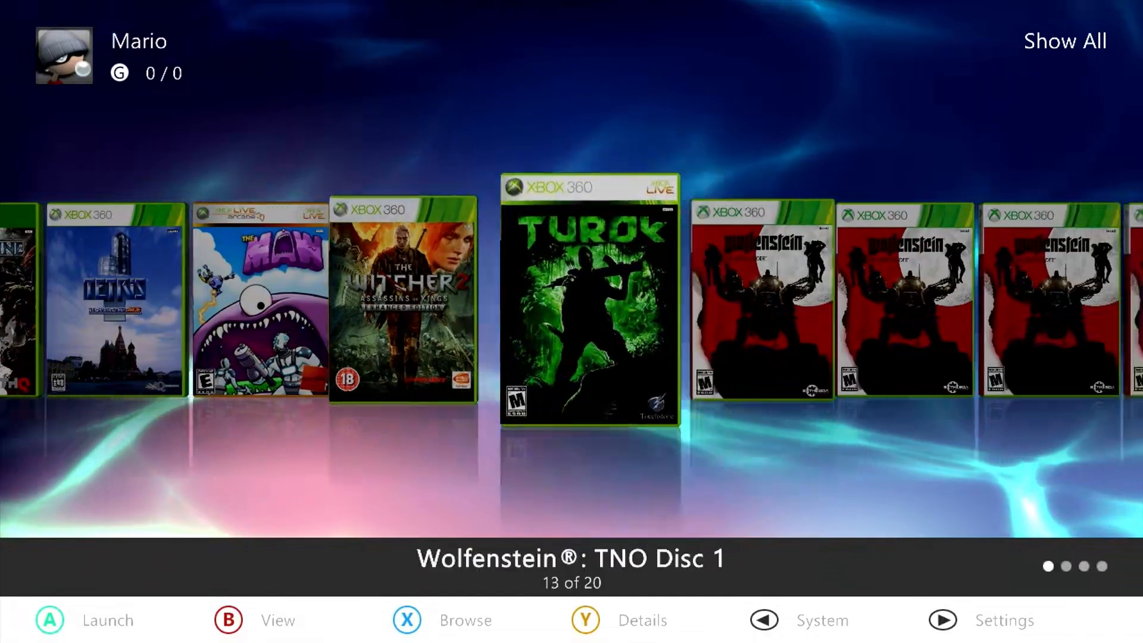
# Step: Find the Wolfenstein: TNO disc entries and hide the Disc 2 entry from the library
pyautogui.press('Right')
pyautogui.press('Right')
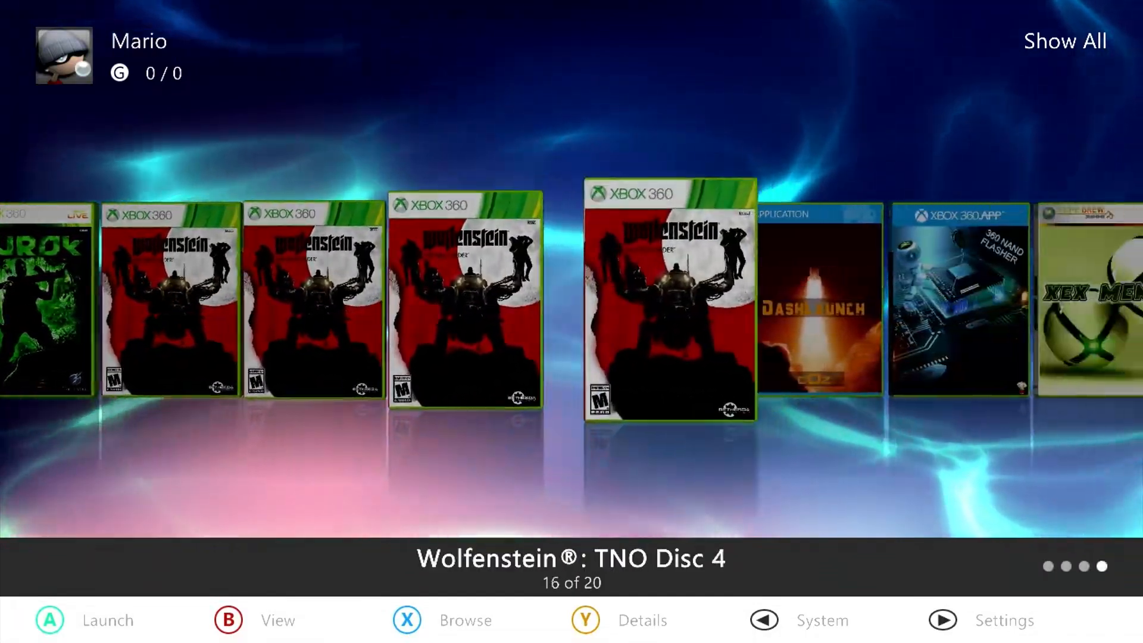
pyautogui.press('Left')
pyautogui.press('Left')
pyautogui.press('Left')
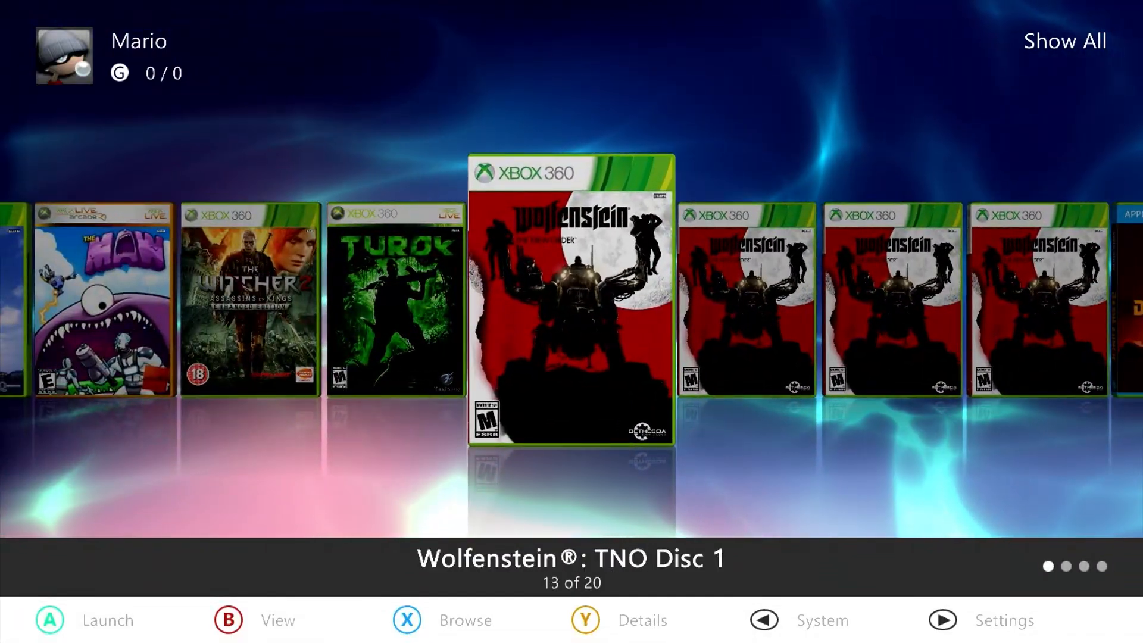
pyautogui.press('Right')
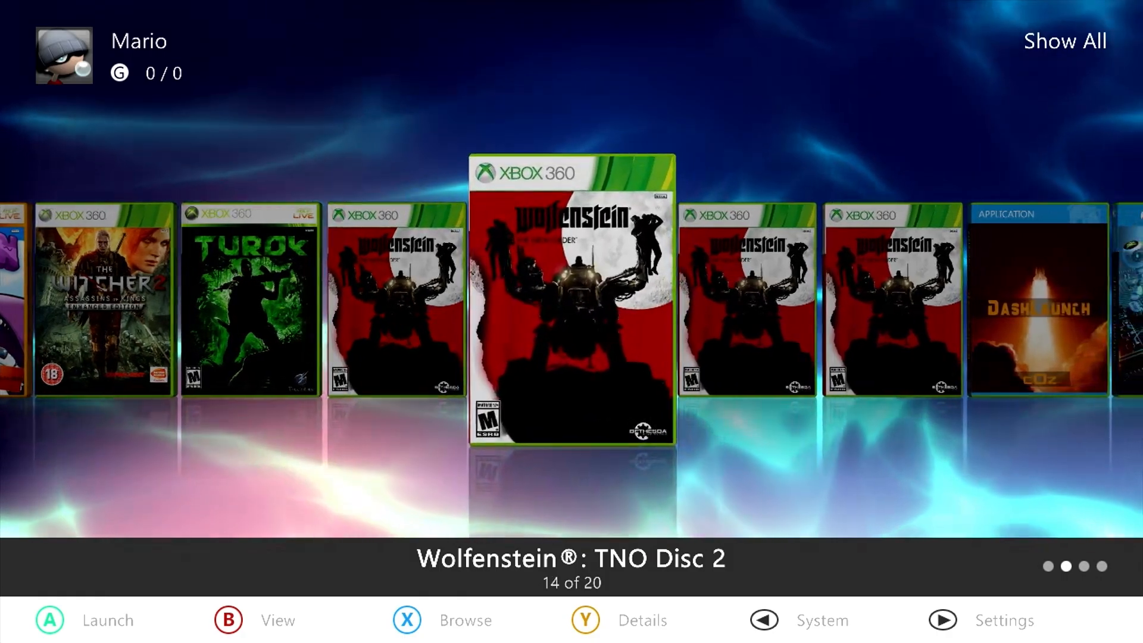
pyautogui.press('y')
pyautogui.press('Down')
pyautogui.press('Down')
pyautogui.press('Down')
pyautogui.press('Down')
pyautogui.press('Left')
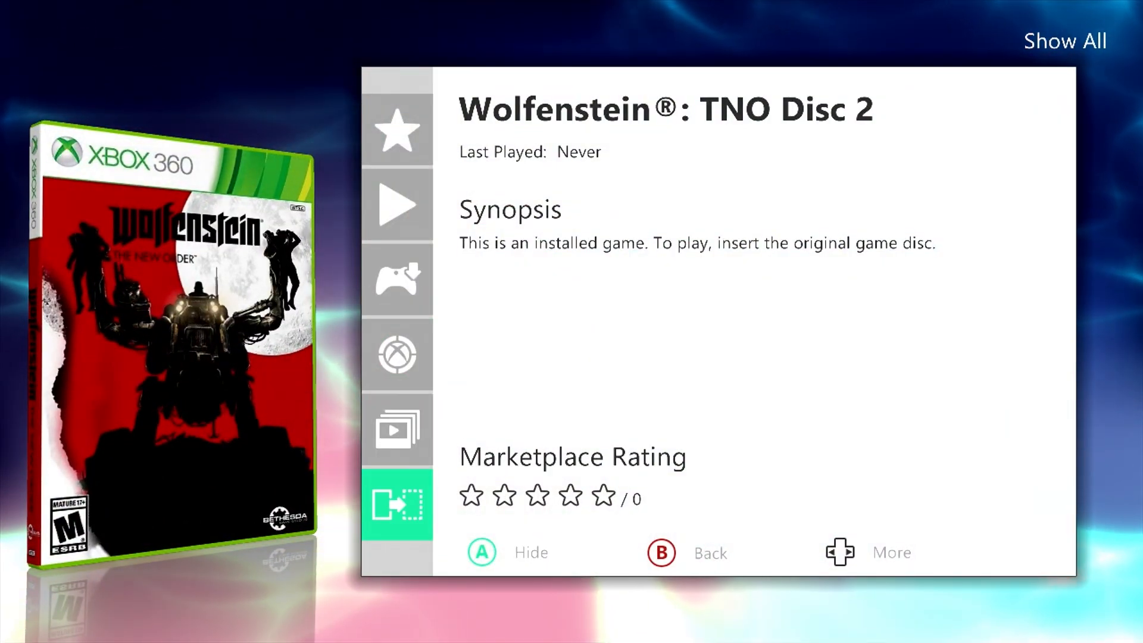
pyautogui.press('a')
pyautogui.press('b')
# Step: Hide the Wolfenstein: TNO Disc 3 entry from the library through its details
pyautogui.press('y')
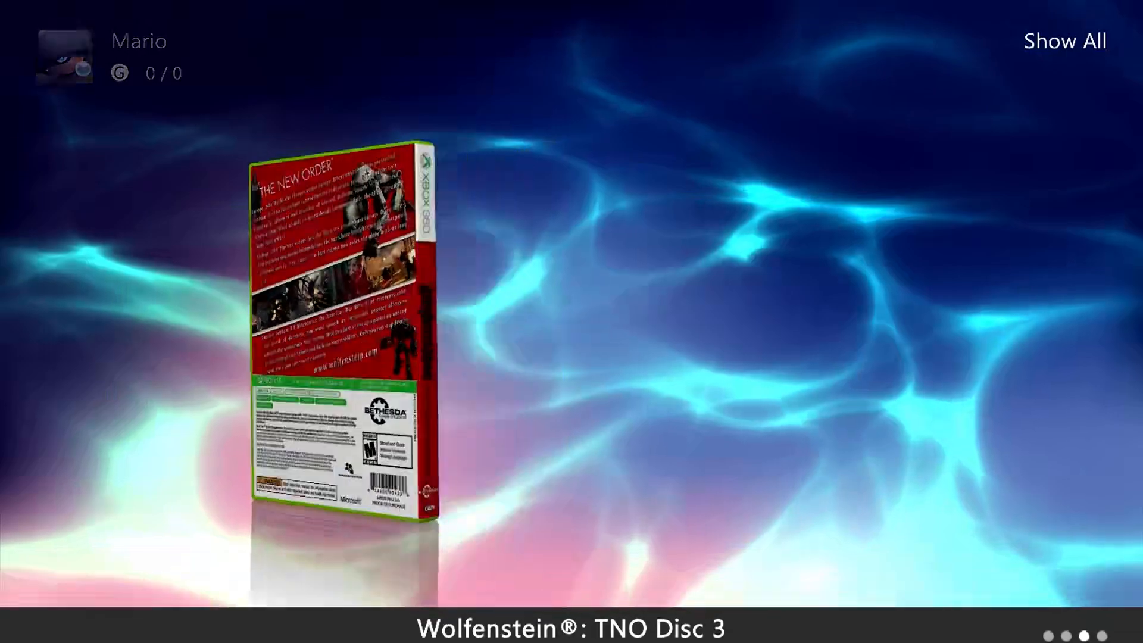
pyautogui.press('Down')
pyautogui.press('Down')
pyautogui.press('Down')
pyautogui.press('Down')
pyautogui.press('Left')
pyautogui.press('Left')
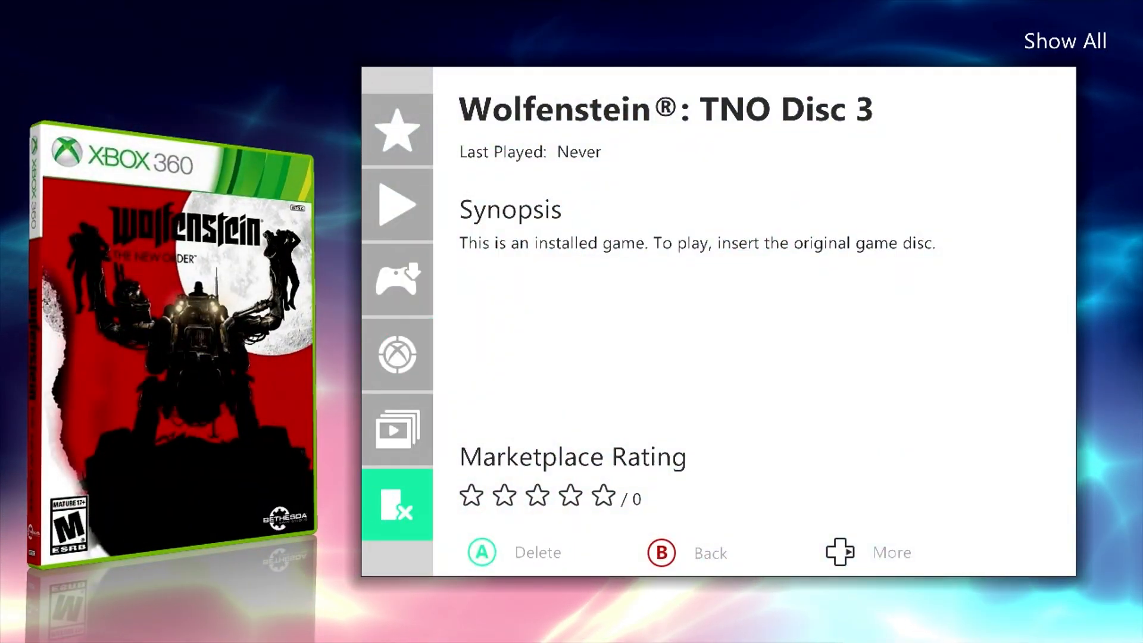
pyautogui.press('Right')
pyautogui.press('a')
pyautogui.press('b')
# Step: Hide the Wolfenstein: TNO Disc 4 entry from the library through its details
pyautogui.press('y')
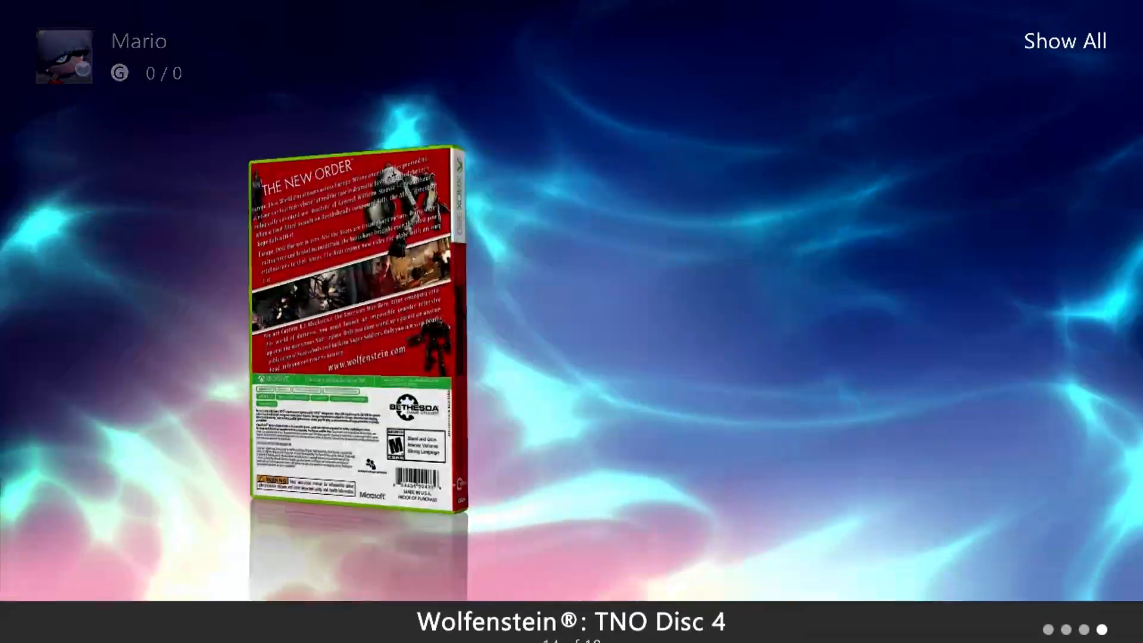
pyautogui.press('Down')
pyautogui.press('Down')
pyautogui.press('Down')
pyautogui.press('Left')
pyautogui.press('a')
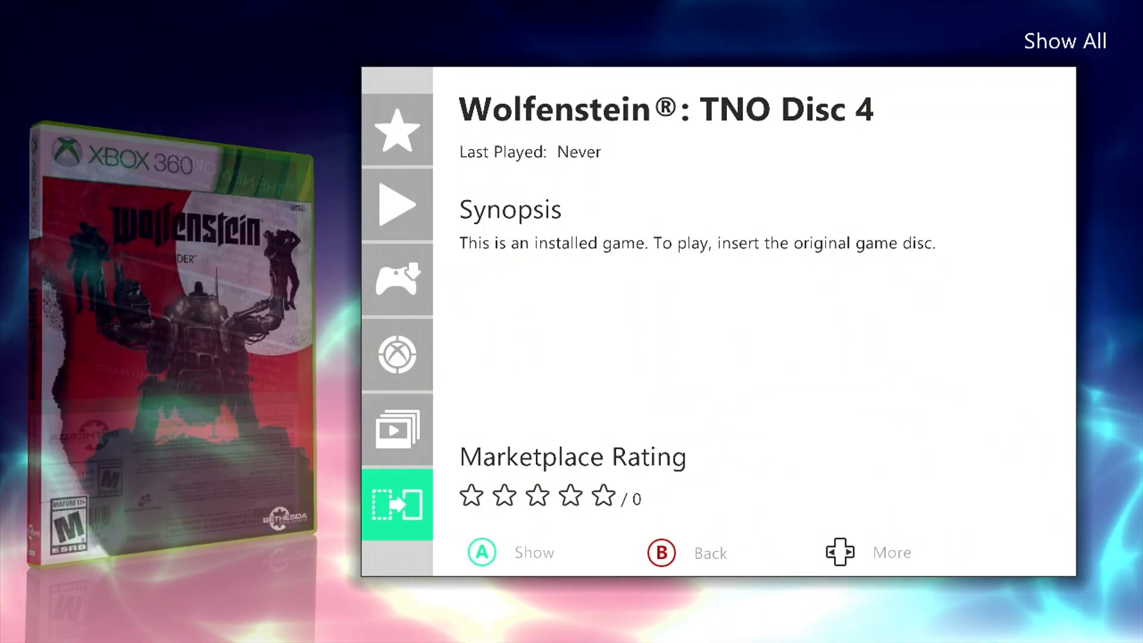
pyautogui.press('b')
# Step: Rename the Wolfenstein: TNO Disc 1 entry to "Wolfenstein®: TNO" and return to the library
pyautogui.press('Left')
pyautogui.press('y')
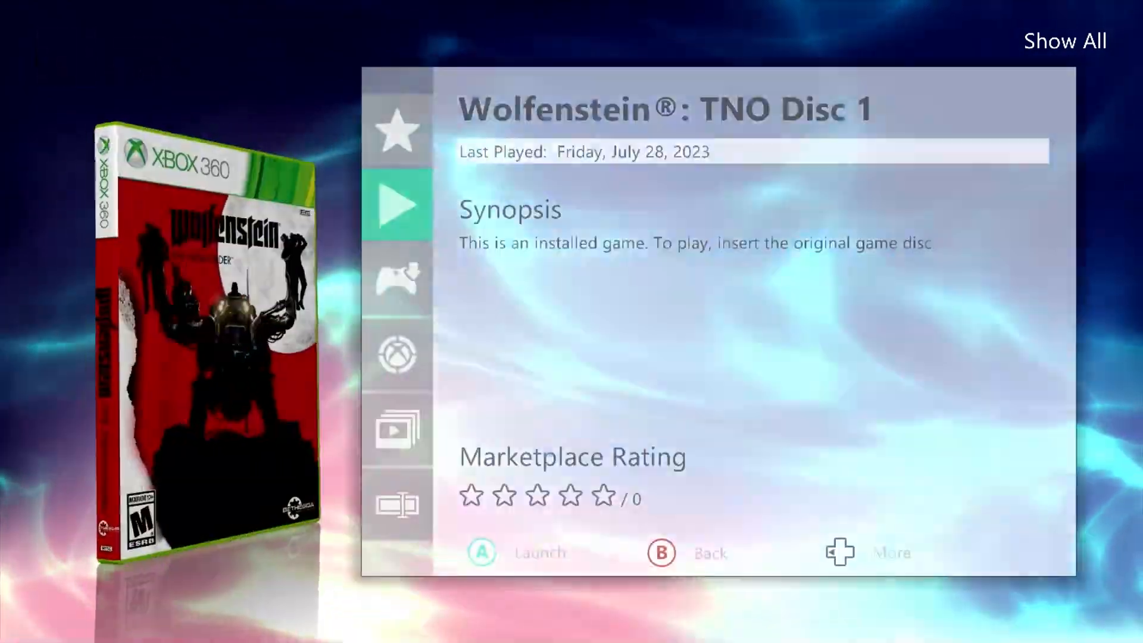
pyautogui.press('Down')
pyautogui.press('Down')
pyautogui.press('Down')
pyautogui.press('Down')
pyautogui.press('a')
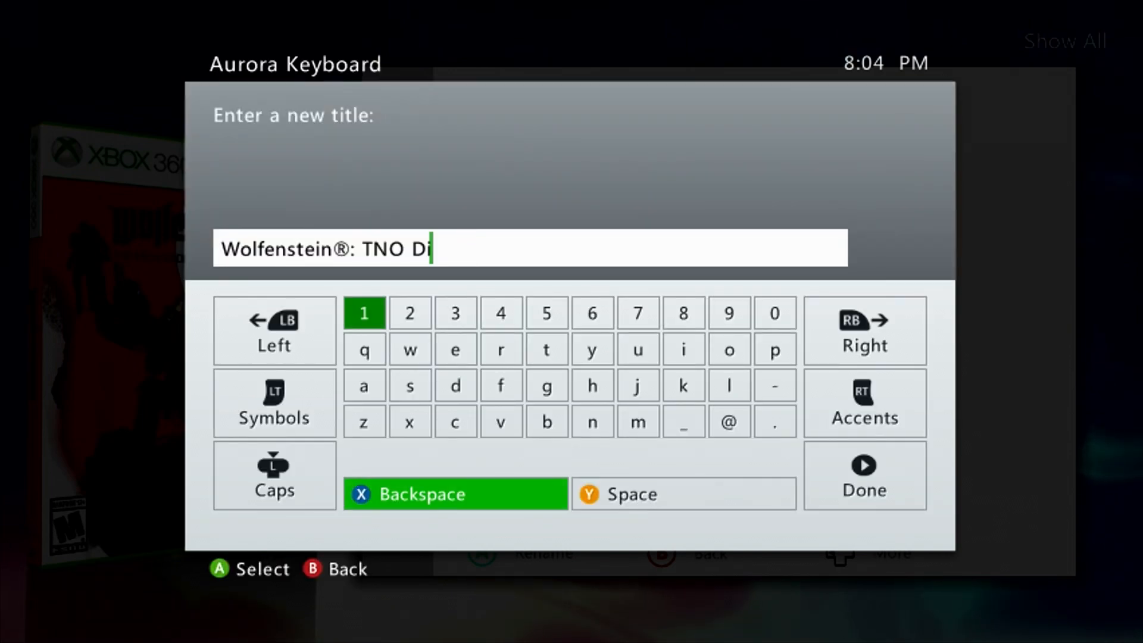
pyautogui.press('Return')
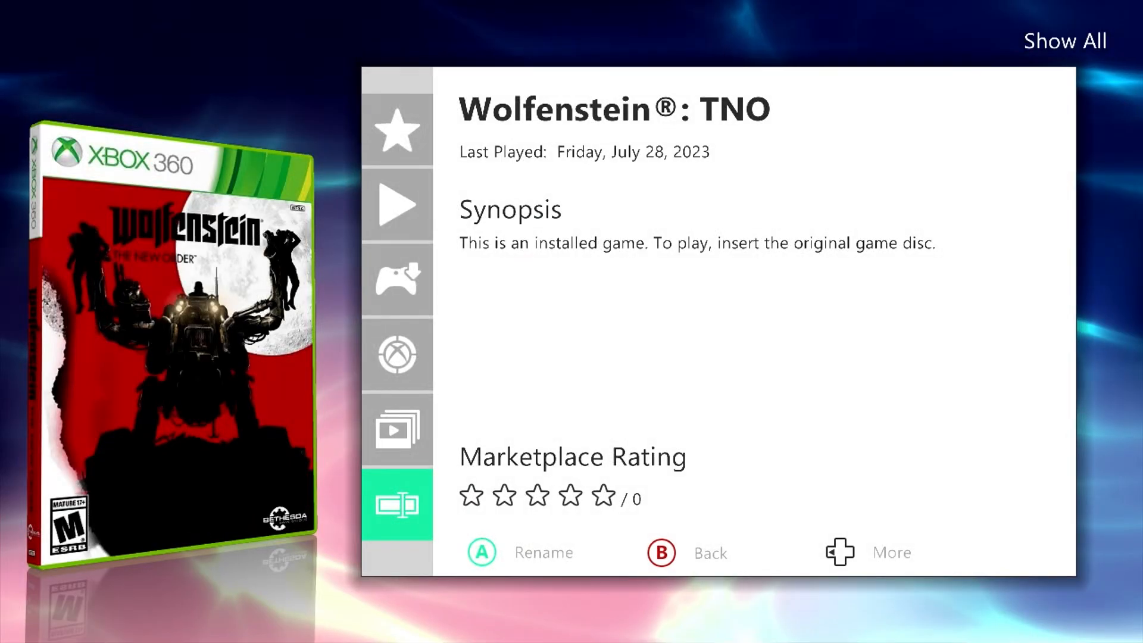
pyautogui.press('b')
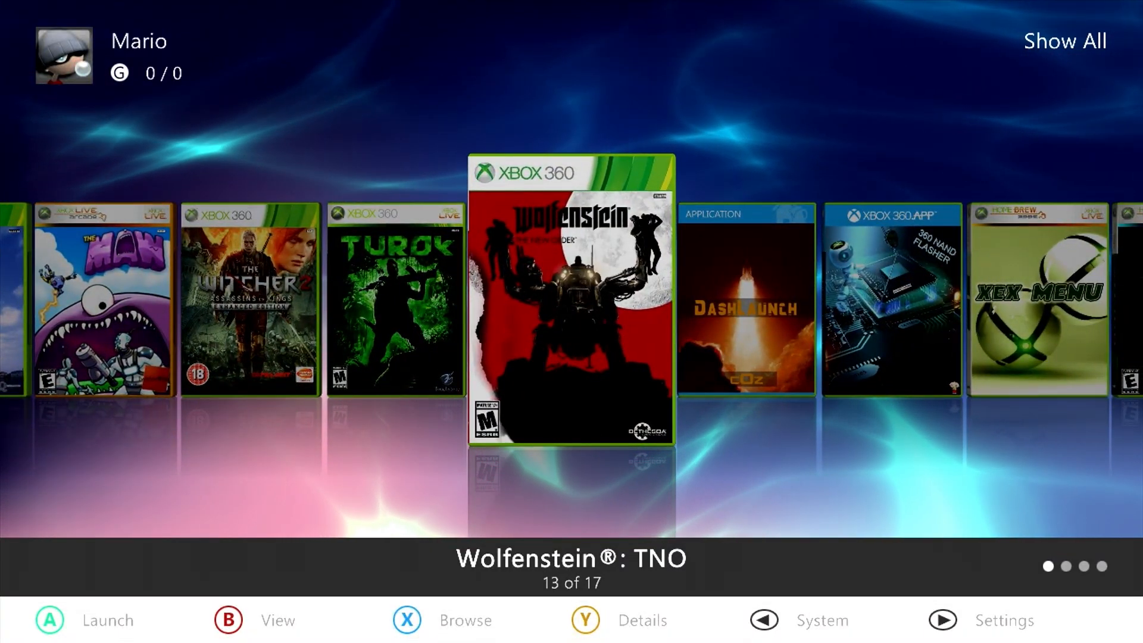
# Step: Review the tidied library covers from Wolfenstein: TNO to TGM ACE and back
pyautogui.press('Left')
pyautogui.press('Left')
pyautogui.press('Left')
pyautogui.press('Left')
pyautogui.press('Left')
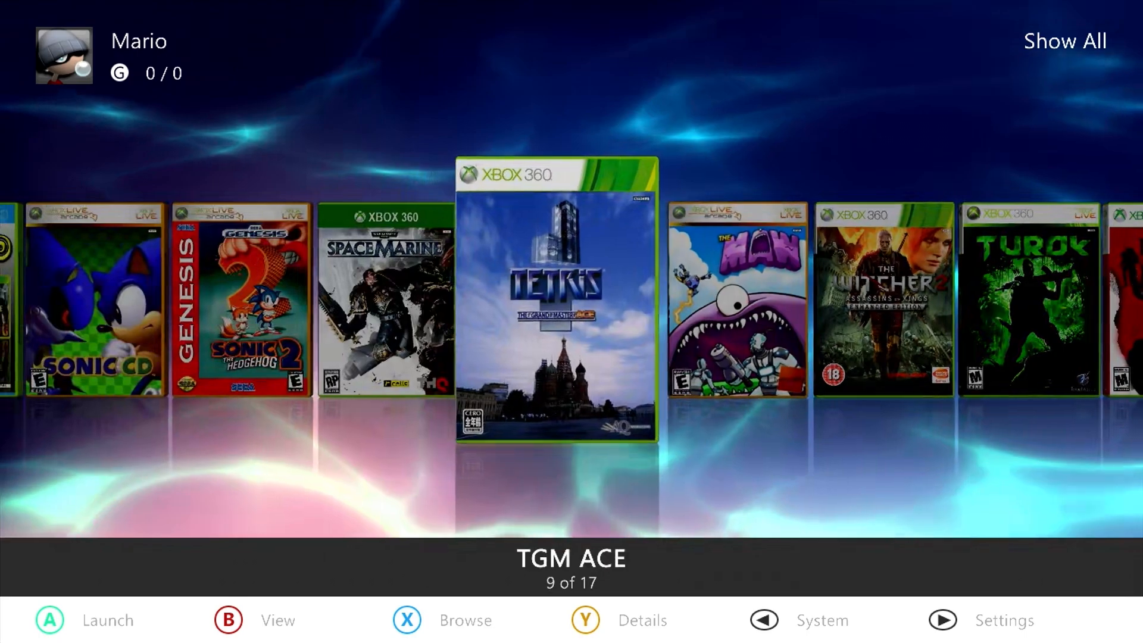
pyautogui.press('Right')
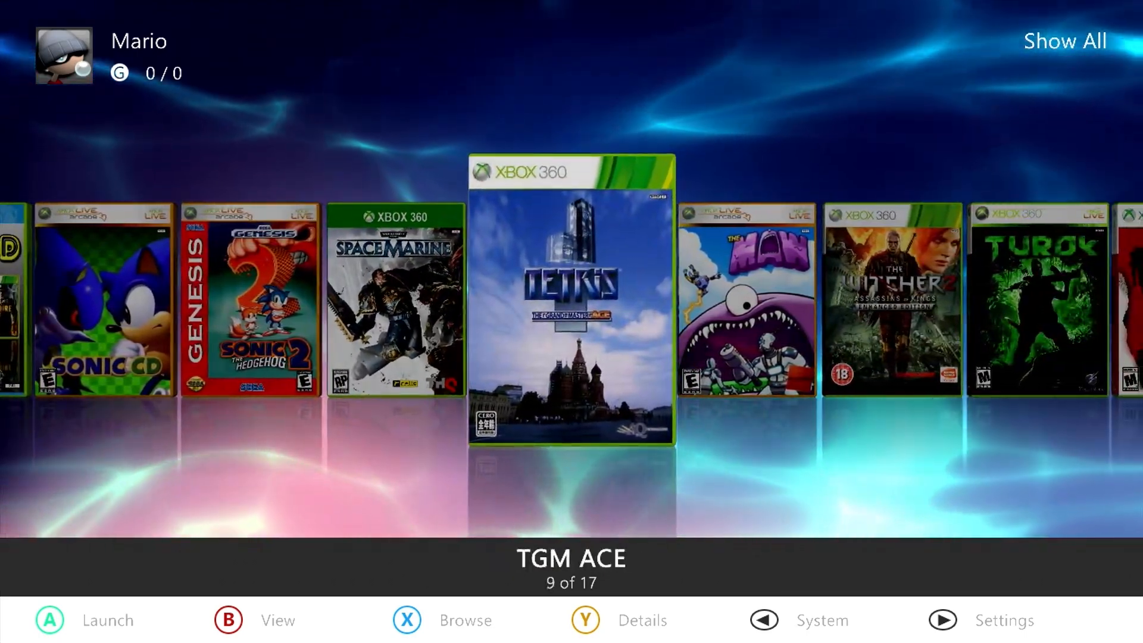
pyautogui.press('Right')
pyautogui.press('Right')
pyautogui.press('Right')
pyautogui.press('Right')
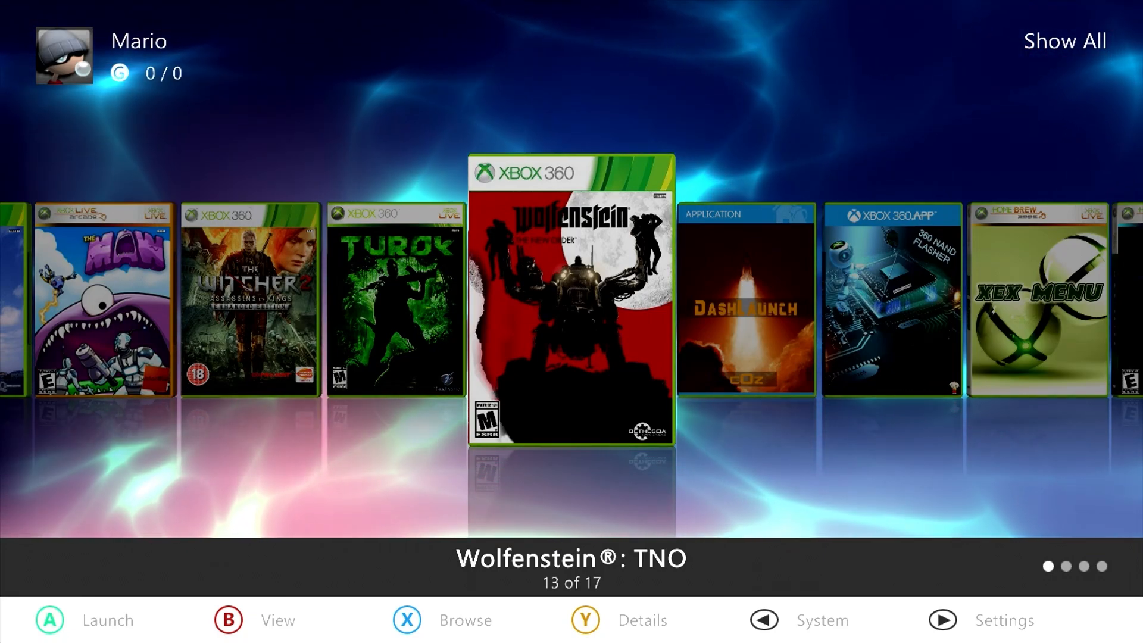
# Step: Launch Wolfenstein: TNO and proceed past the title screen and autosave notice to the main menu
pyautogui.press('Return')
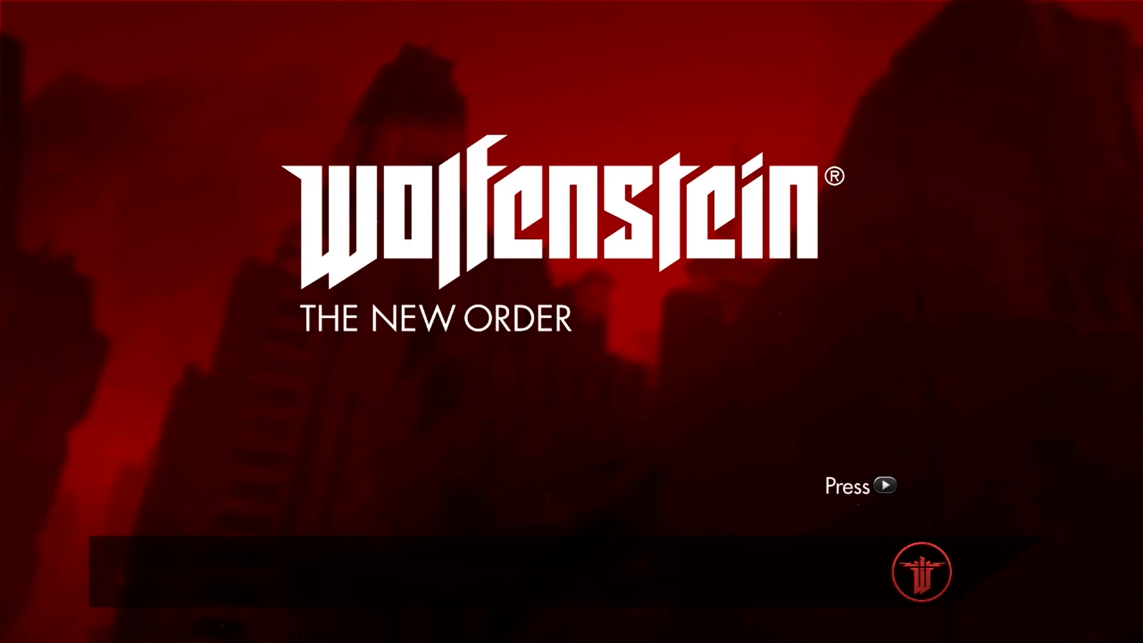
pyautogui.press('Return')
pyautogui.press('Return')
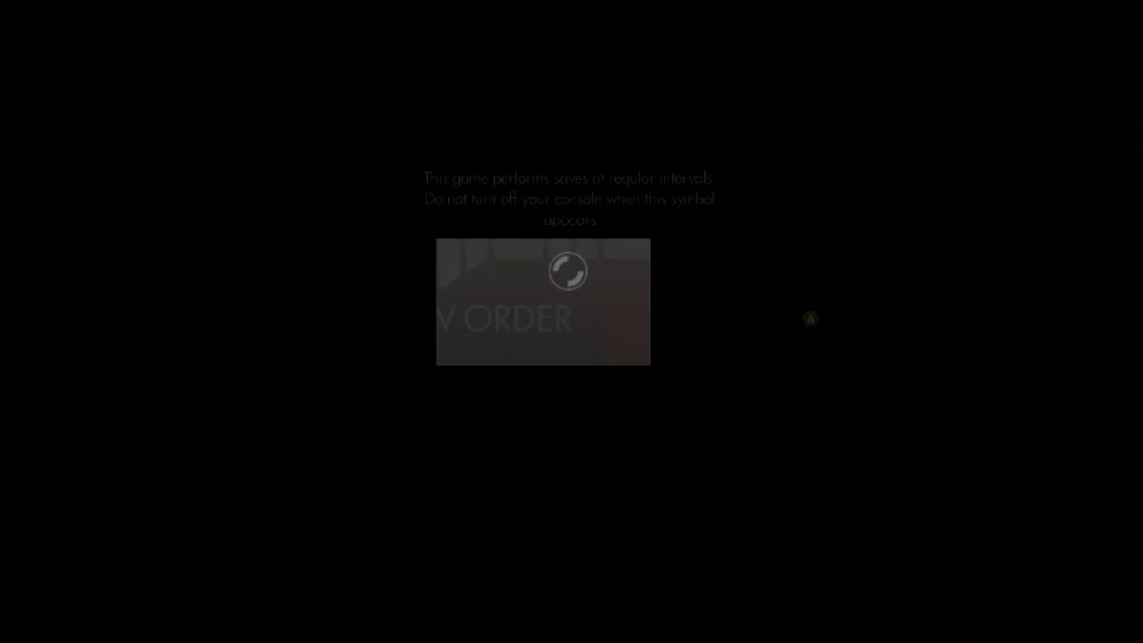
pyautogui.press('Return')
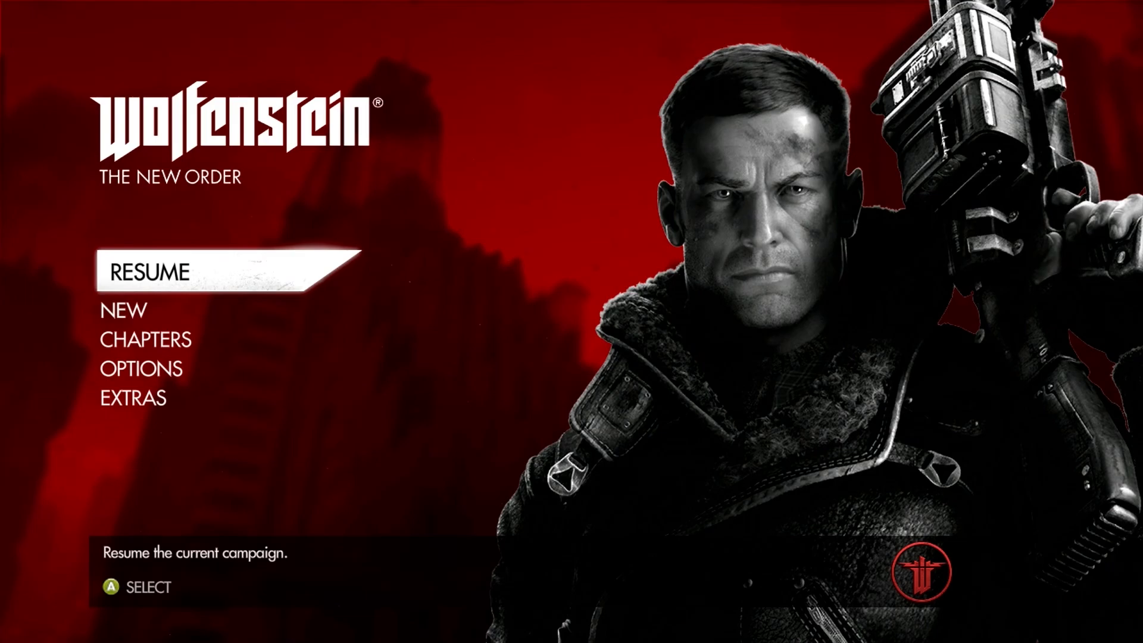
# Step: Highlight the new game option and check the running game's disc details in the Xbox Guide
pyautogui.press('Down')
pyautogui.press('Up')
pyautogui.press('Down')
pyautogui.press('Down')
pyautogui.press('Up')
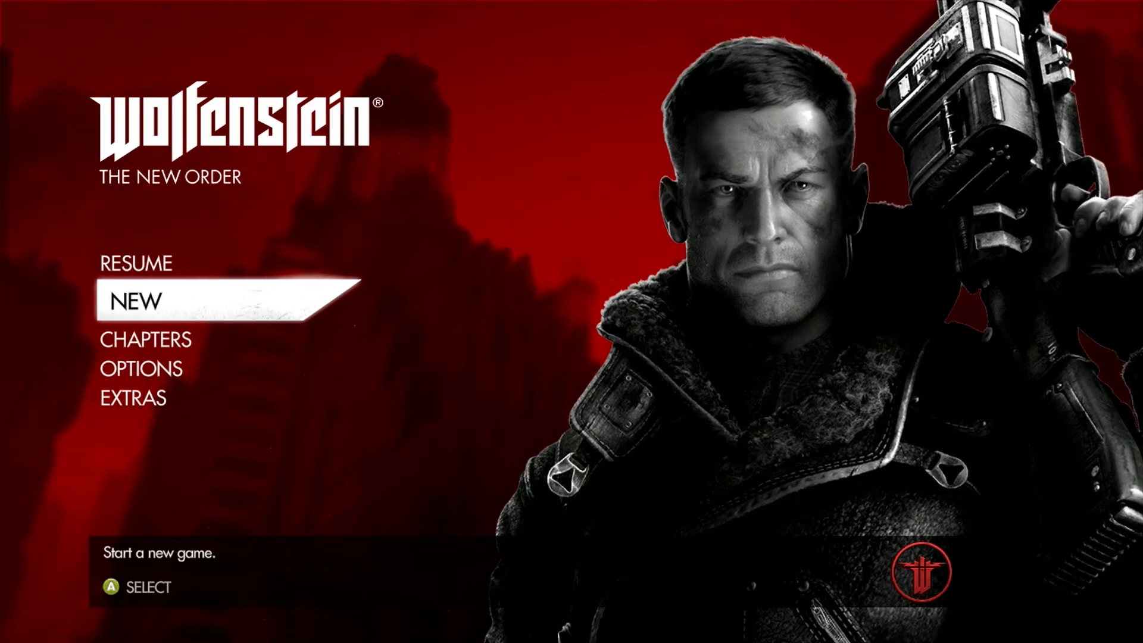
pyautogui.press('super')
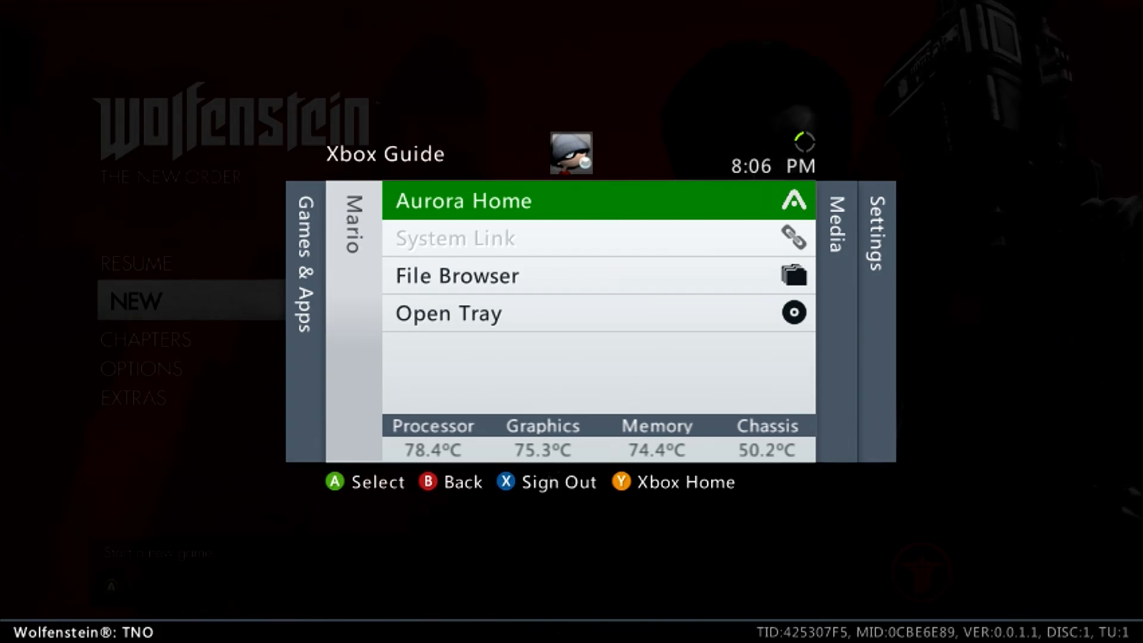
pyautogui.press('Escape')
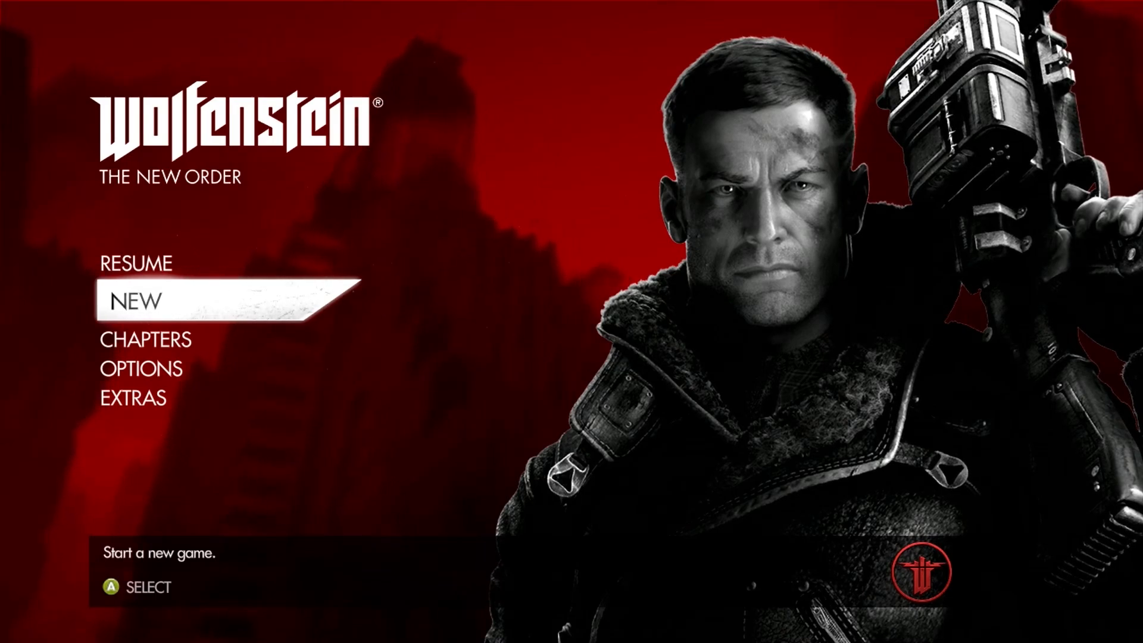
# Step: Start a new game on the Bring'em On! difficulty, accepting the progress reset and the disc swap
pyautogui.press('Return')
pyautogui.press('Return')
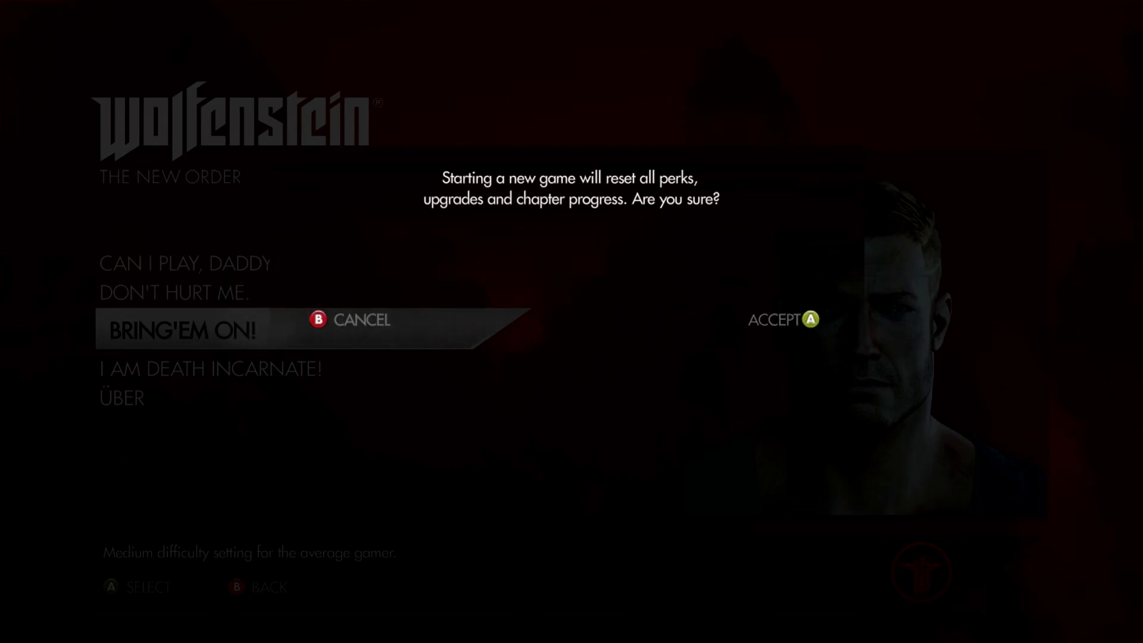
pyautogui.press('Return')
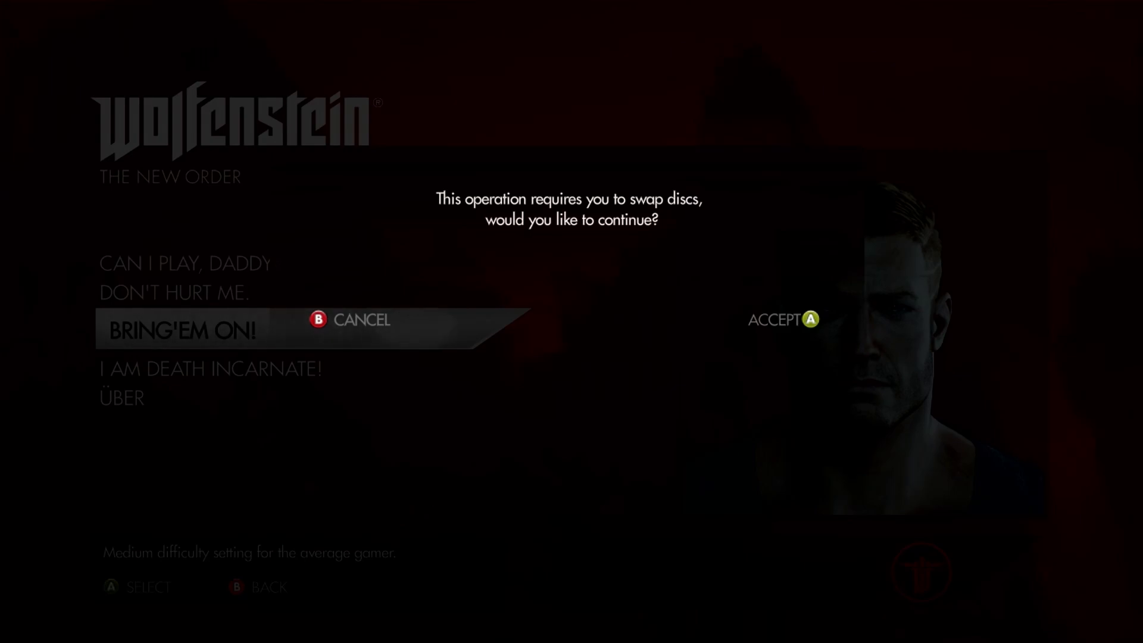
pyautogui.press('Return')
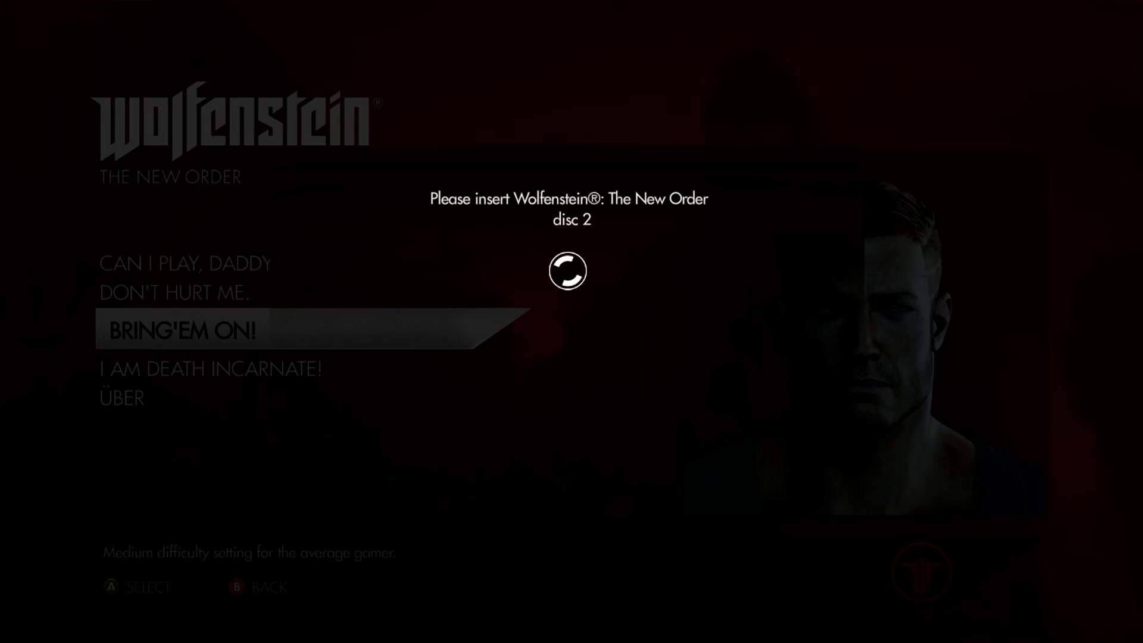
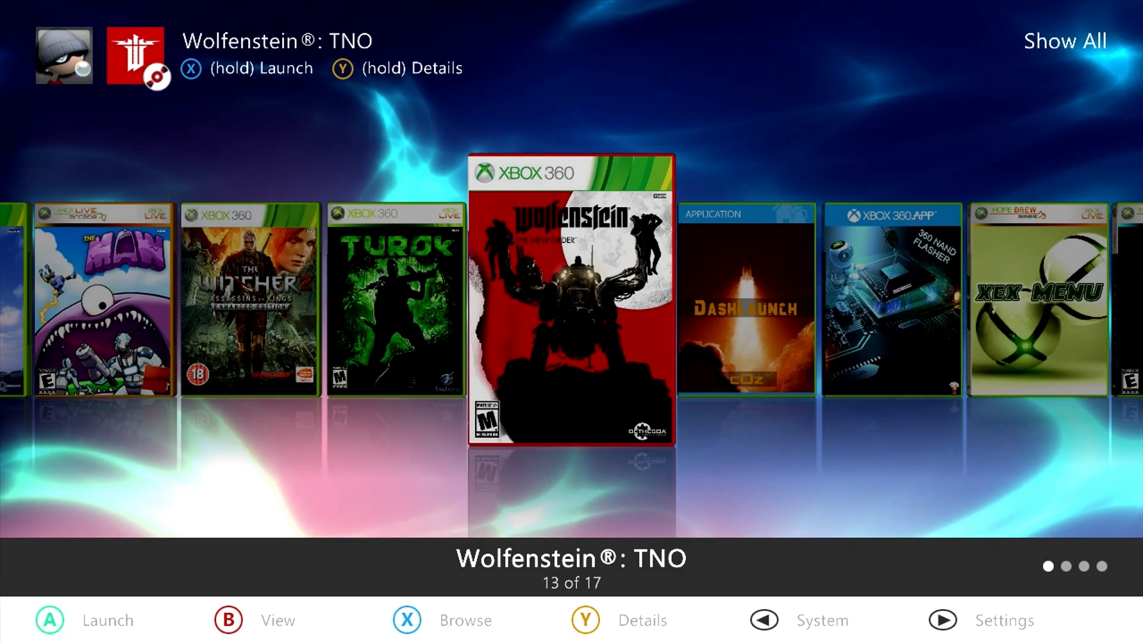
# Step: Examine the files and folders on the Dvd drive in Aurora's file manager and return to the library
pyautogui.press('BackSpace')
pyautogui.press('Return')
pyautogui.press('Down')
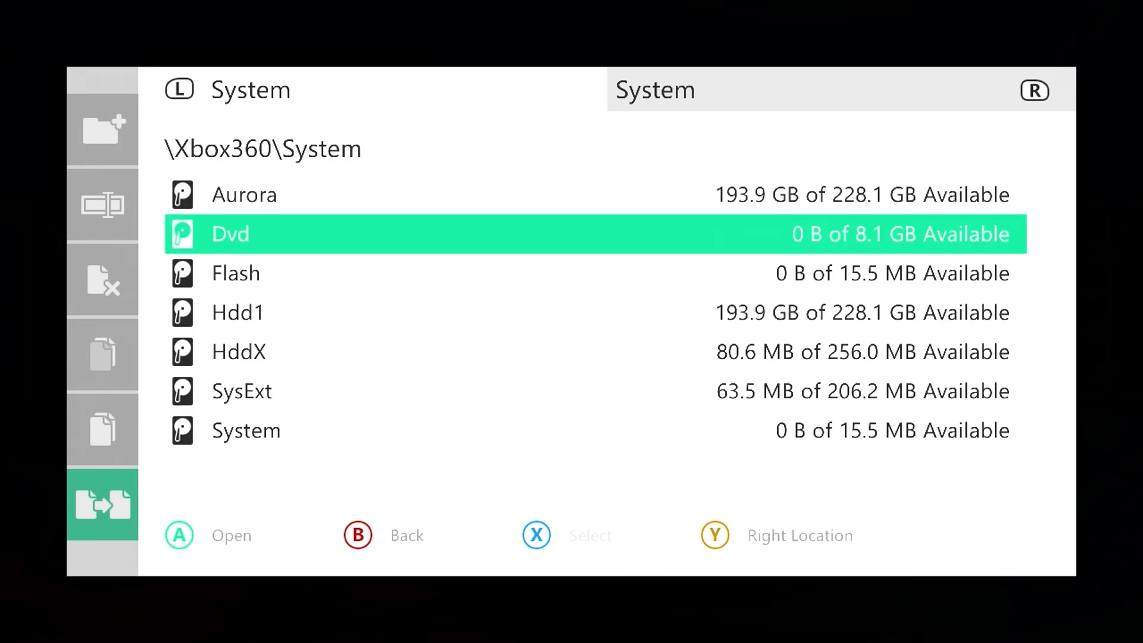
pyautogui.press('Return')
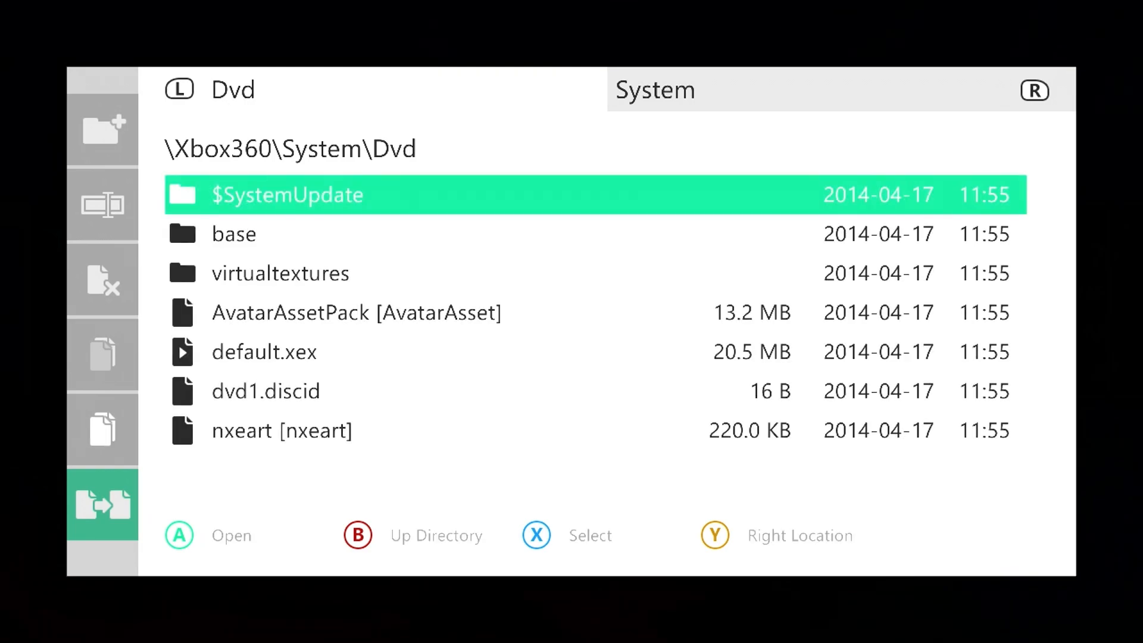
pyautogui.press('Down')
pyautogui.press('Down')
pyautogui.press('Down')
pyautogui.press('Down')
pyautogui.press('Down')
pyautogui.press('Down')
pyautogui.press('Up')
pyautogui.press('Up')
pyautogui.press('Up')
pyautogui.press('Up')
pyautogui.press('Up')
pyautogui.press('Up')
pyautogui.press('Down')
pyautogui.press('Down')
pyautogui.press('Down')
pyautogui.press('Down')
pyautogui.press('Down')
pyautogui.press('Down')
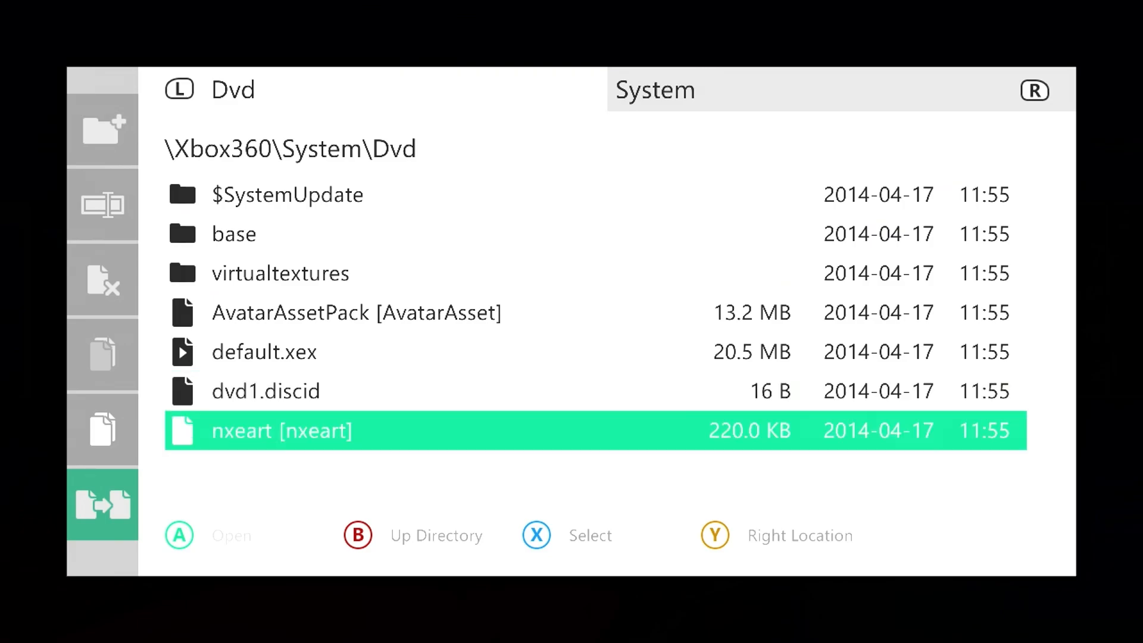
pyautogui.press('Up')
pyautogui.press('Up')
pyautogui.press('Up')
pyautogui.press('Up')
pyautogui.press('Up')
pyautogui.press('Up')
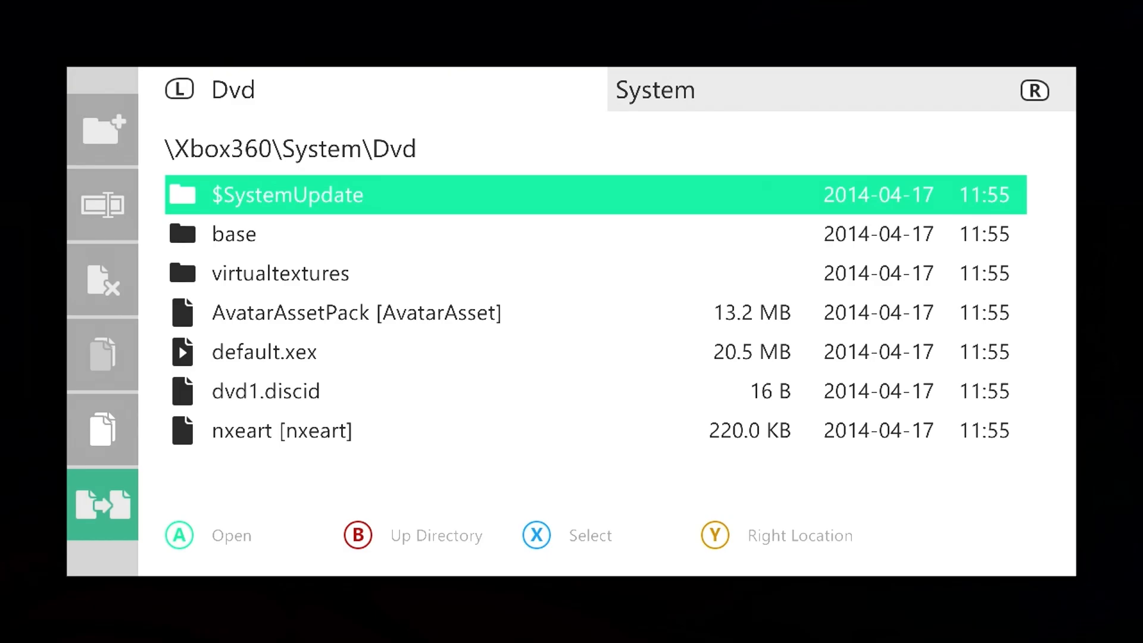
pyautogui.press('b')
pyautogui.press('b')
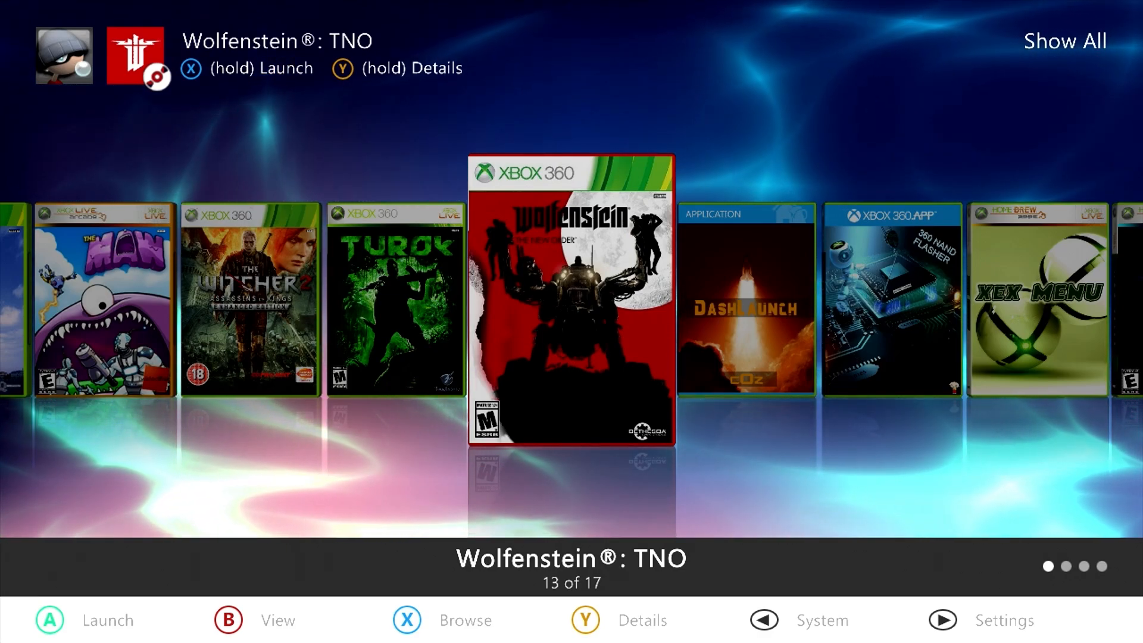
# Step: Launch Wolfenstein: TNO with its disc inserted and choose the Hard Drive for the install data
pyautogui.press('Return')
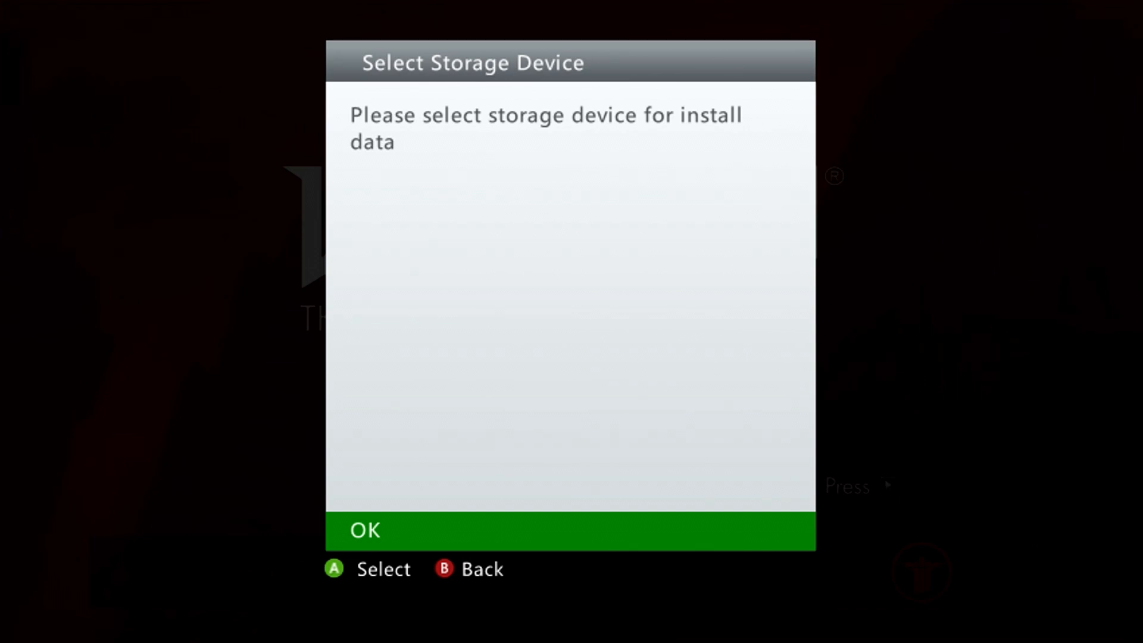
pyautogui.press('Return')
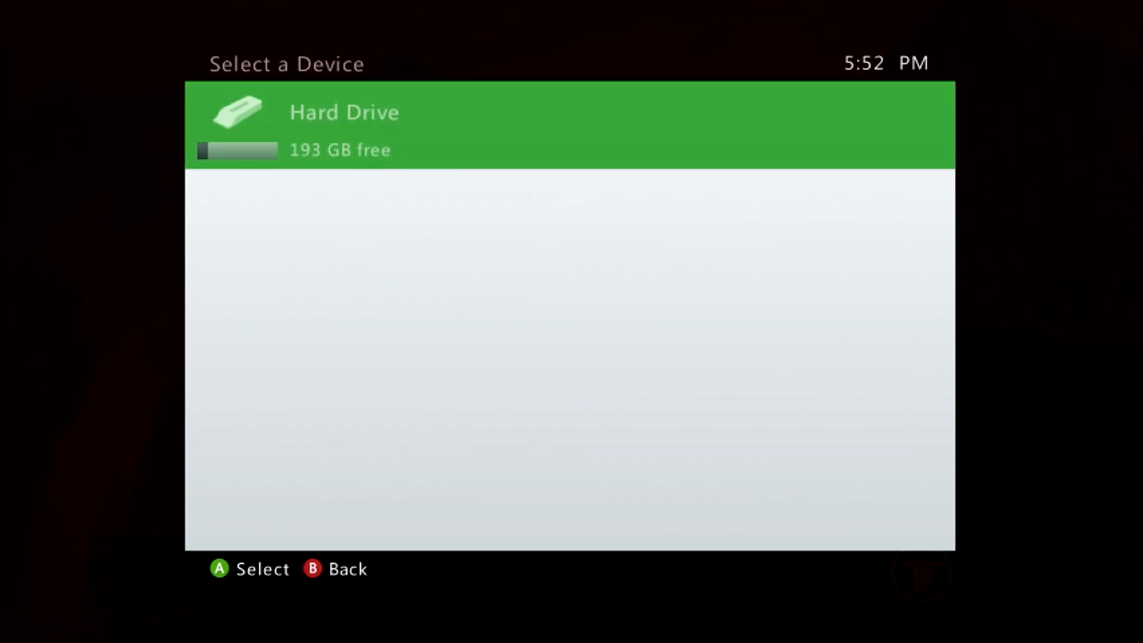
pyautogui.press('Return')
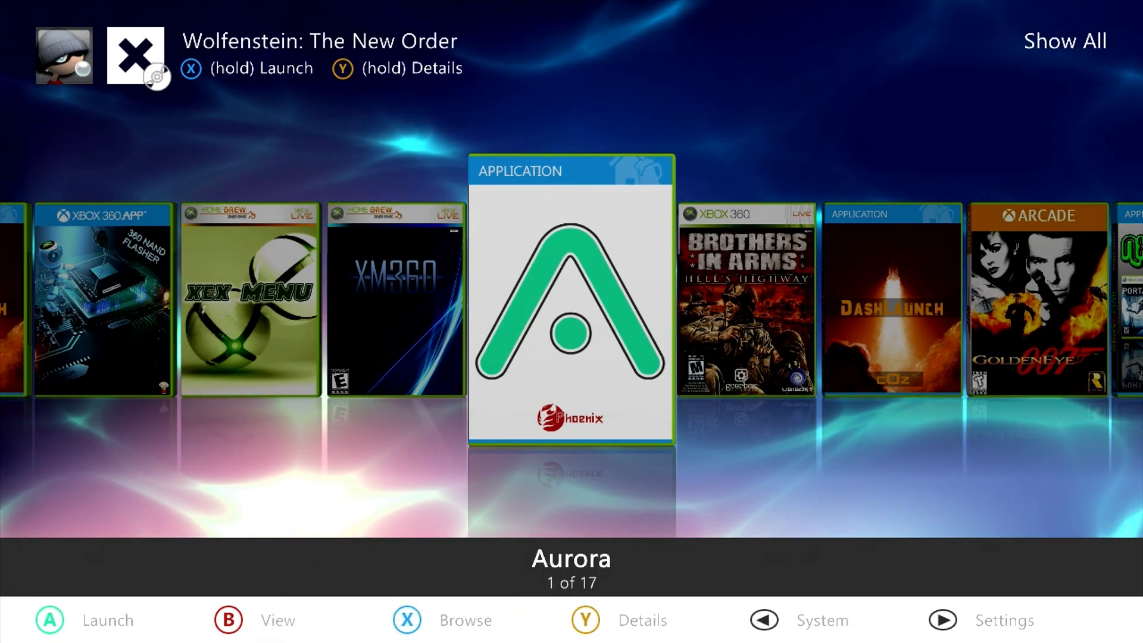
# Step: Highlight Wolfenstein: TNO in the library and open the Dvd drive in the file manager
pyautogui.press('Left')
pyautogui.press('Left')
pyautogui.press('Left')
pyautogui.press('Left')
pyautogui.press('Left')
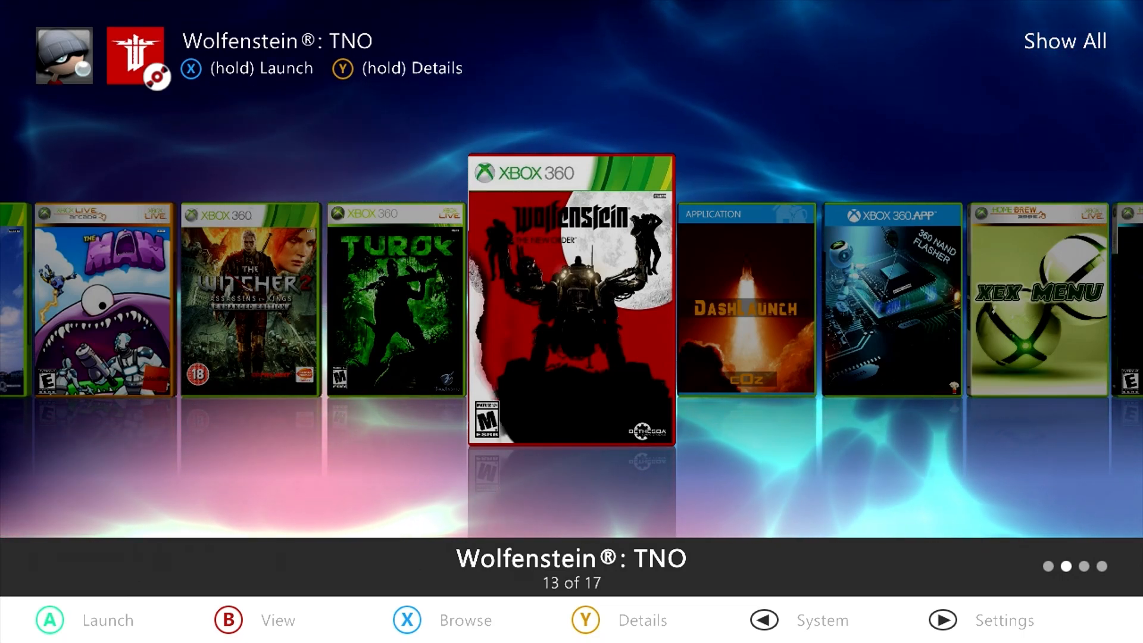
pyautogui.press('BackSpace')
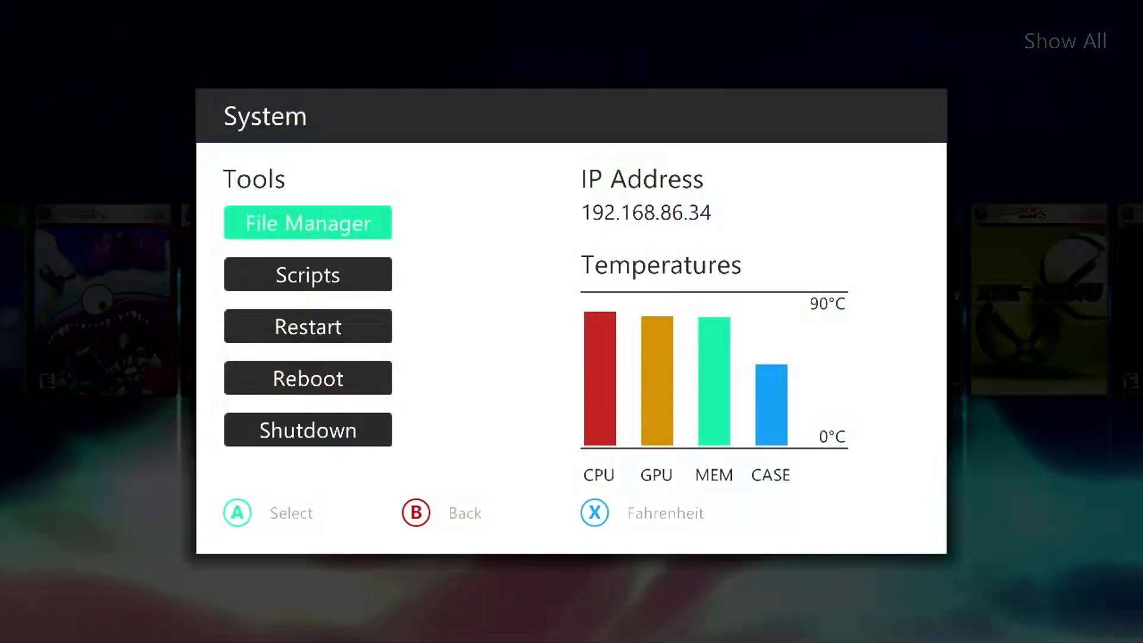
pyautogui.press('Return')
pyautogui.press('Down')
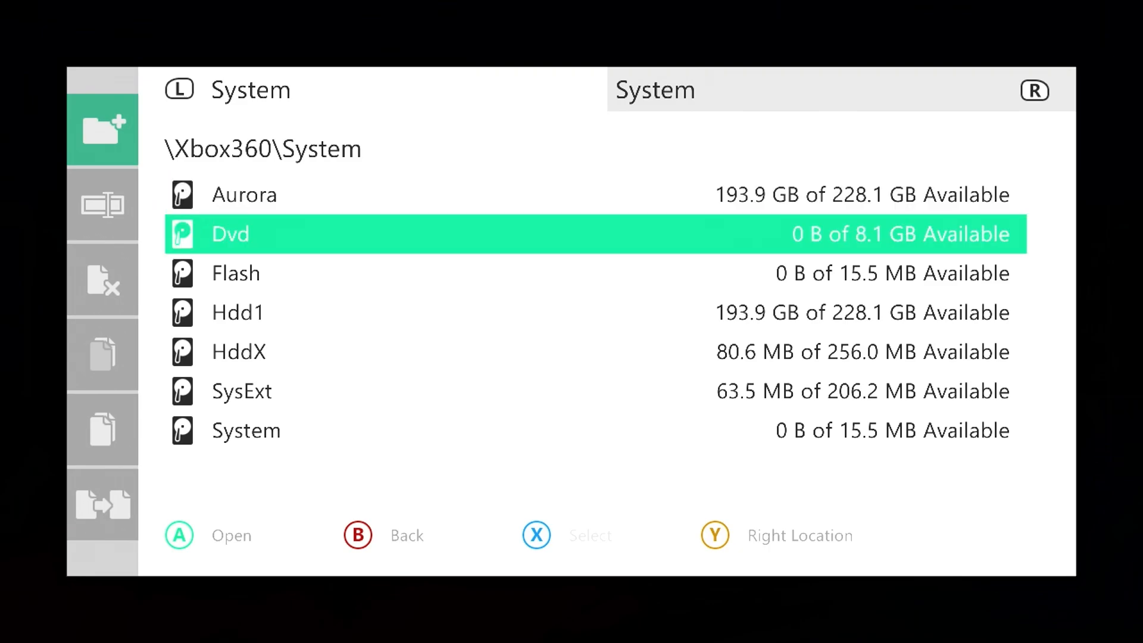
pyautogui.press('Return')
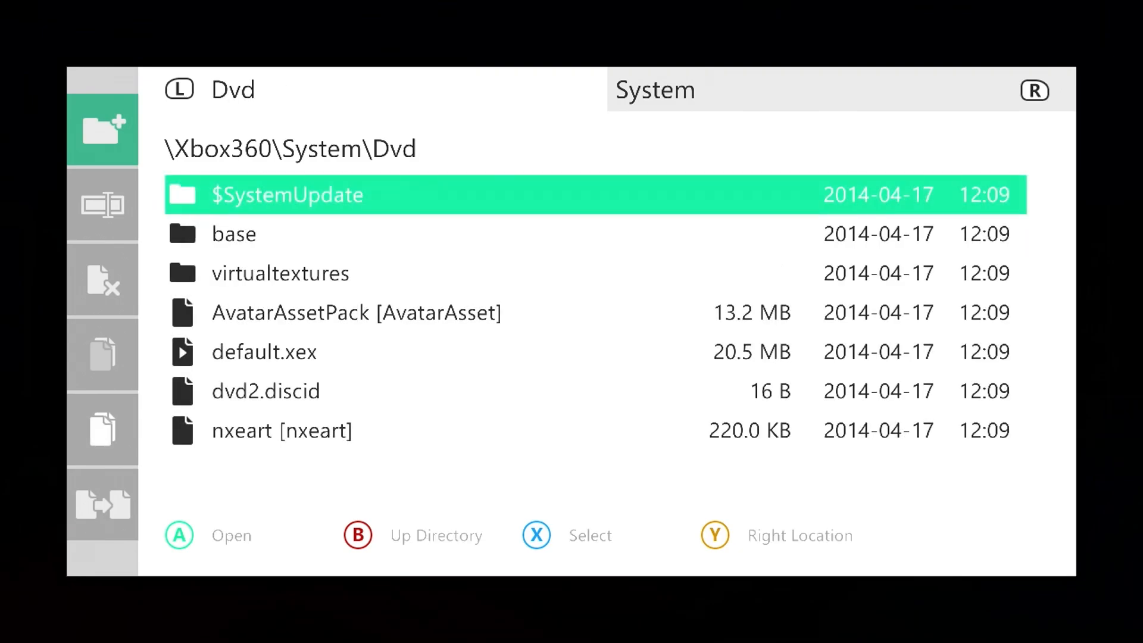
# Step: Mark every folder and file on the Dvd drive except $SystemUpdate and queue them for copying
pyautogui.press('Down')
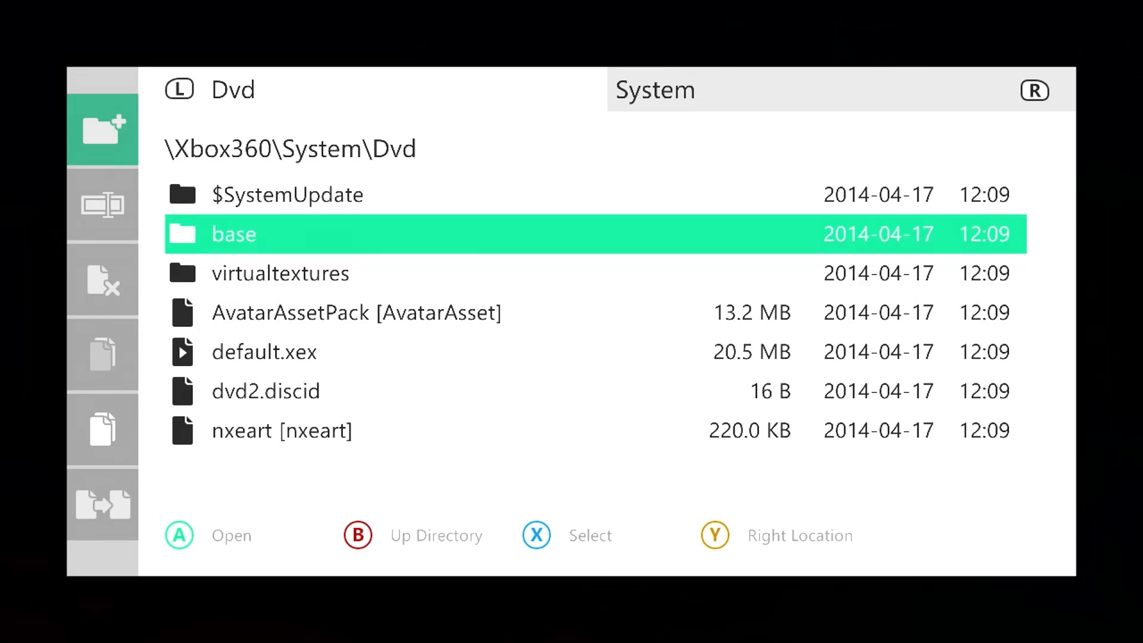
pyautogui.press('x')
pyautogui.press('Down')
pyautogui.press('x')
pyautogui.press('Down')
pyautogui.press('x')
pyautogui.press('Down')
pyautogui.press('x')
pyautogui.press('Down')
pyautogui.press('x')
pyautogui.press('Down')
pyautogui.press('x')
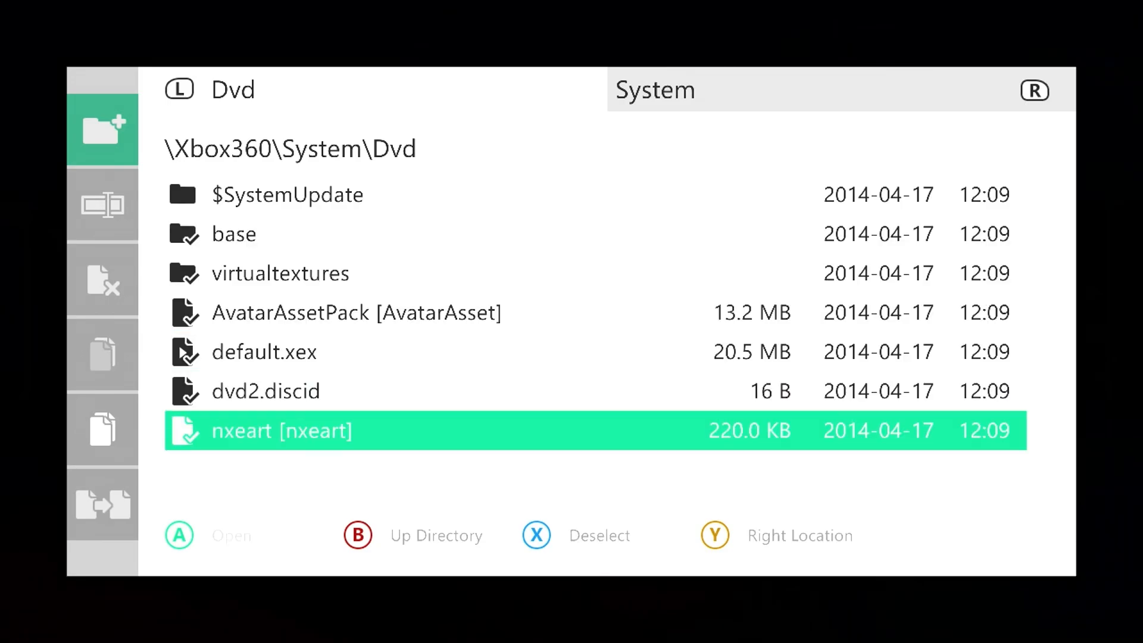
pyautogui.press('Up')
pyautogui.press('Up')
pyautogui.press('Up')
pyautogui.press('Up')
pyautogui.press('Up')
pyautogui.press('Up')
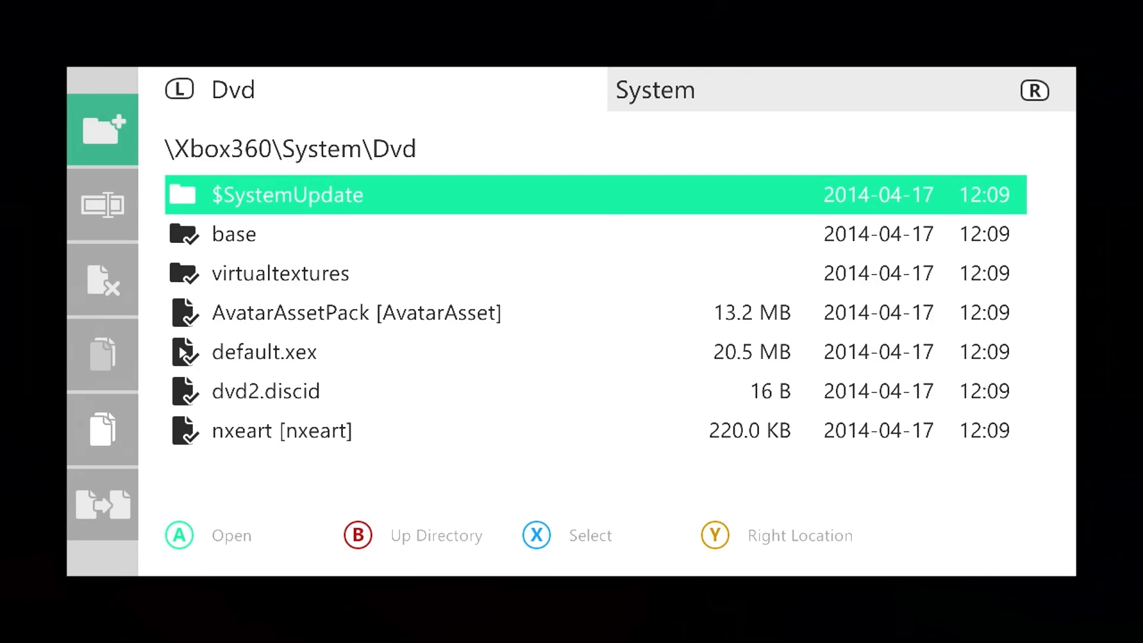
pyautogui.press('Left')
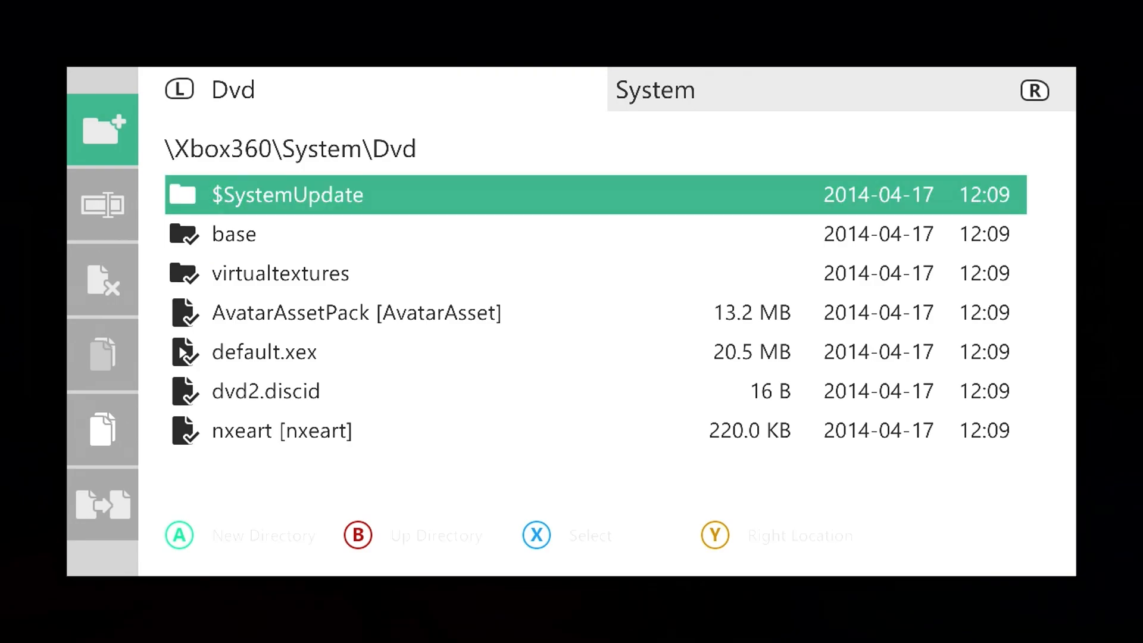
pyautogui.press('Down')
pyautogui.press('Down')
pyautogui.press('Down')
pyautogui.press('Down')
pyautogui.press('Down')
pyautogui.press('Up')
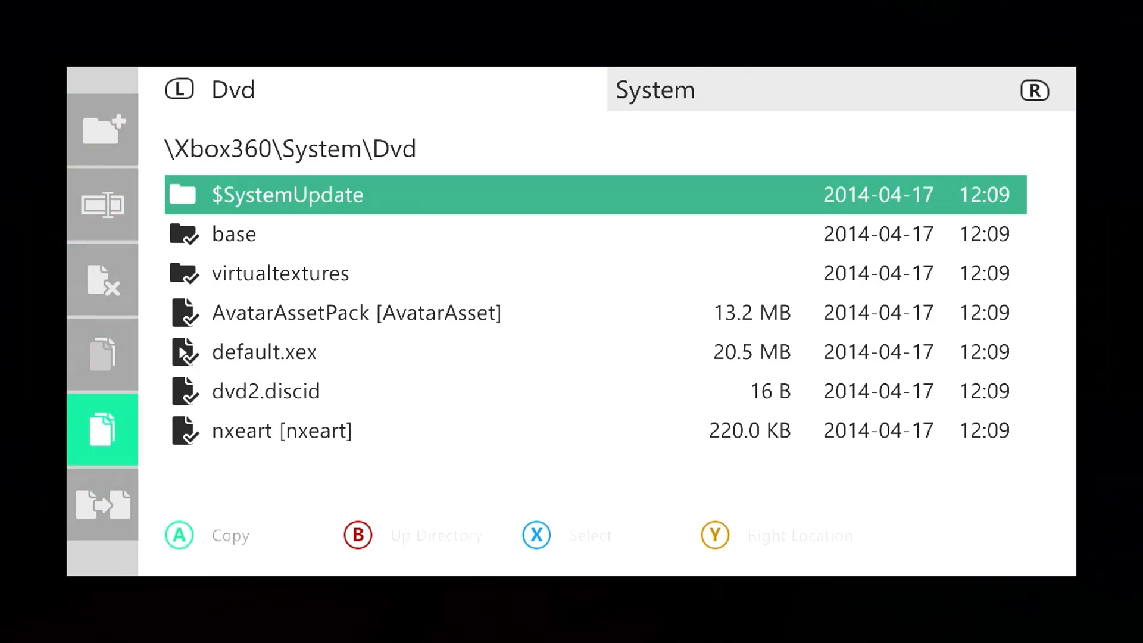
pyautogui.press('Return')
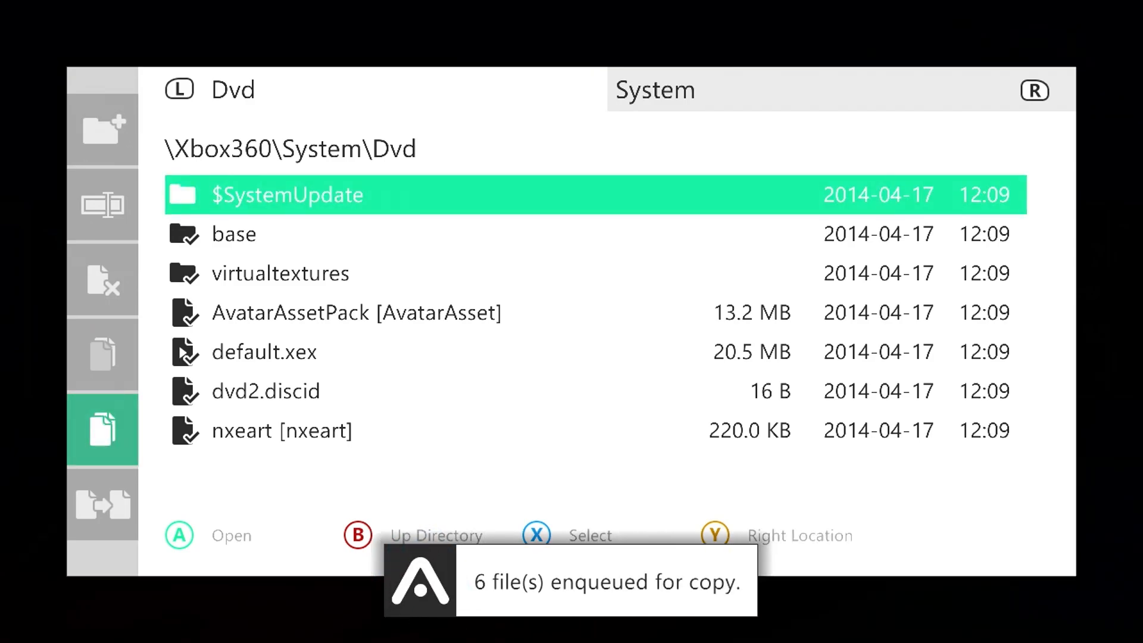
# Step: Switch to the second file location and open the Games folder on Hdd1
pyautogui.press('y')
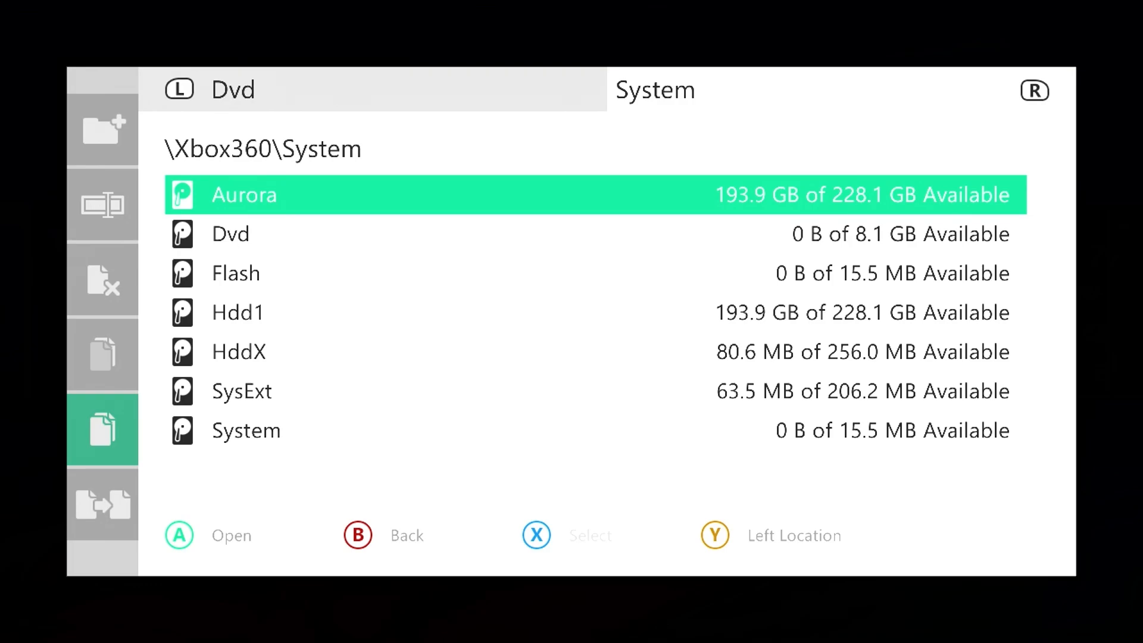
pyautogui.press('Down')
pyautogui.press('Down')
pyautogui.press('Down')
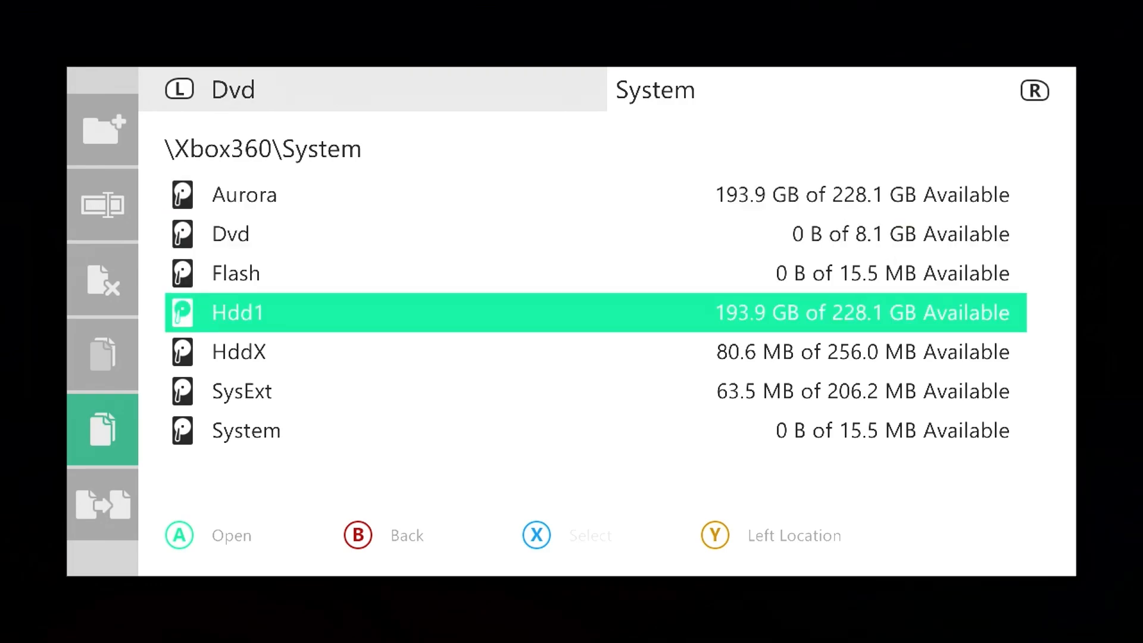
pyautogui.press('a')
pyautogui.press('Down')
pyautogui.press('Down')
pyautogui.press('Down')
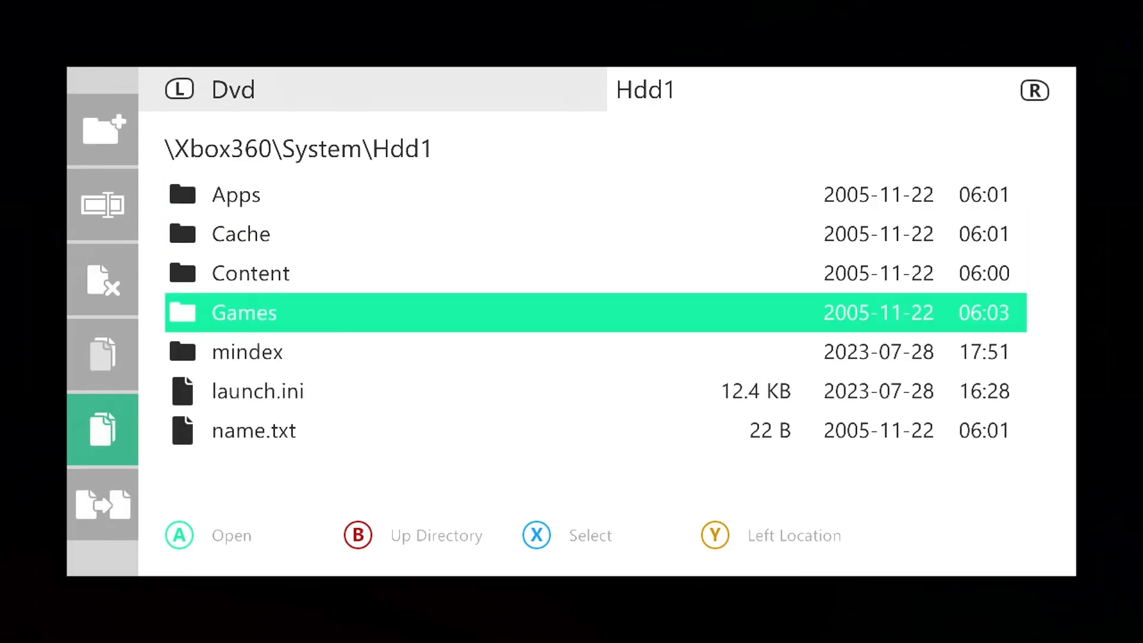
pyautogui.press('a')
# Step: Create a directory named Wolfenstein TNO in the Games folder and open it
pyautogui.press('Left')
pyautogui.press('Up')
pyautogui.press('Up')
pyautogui.press('Up')
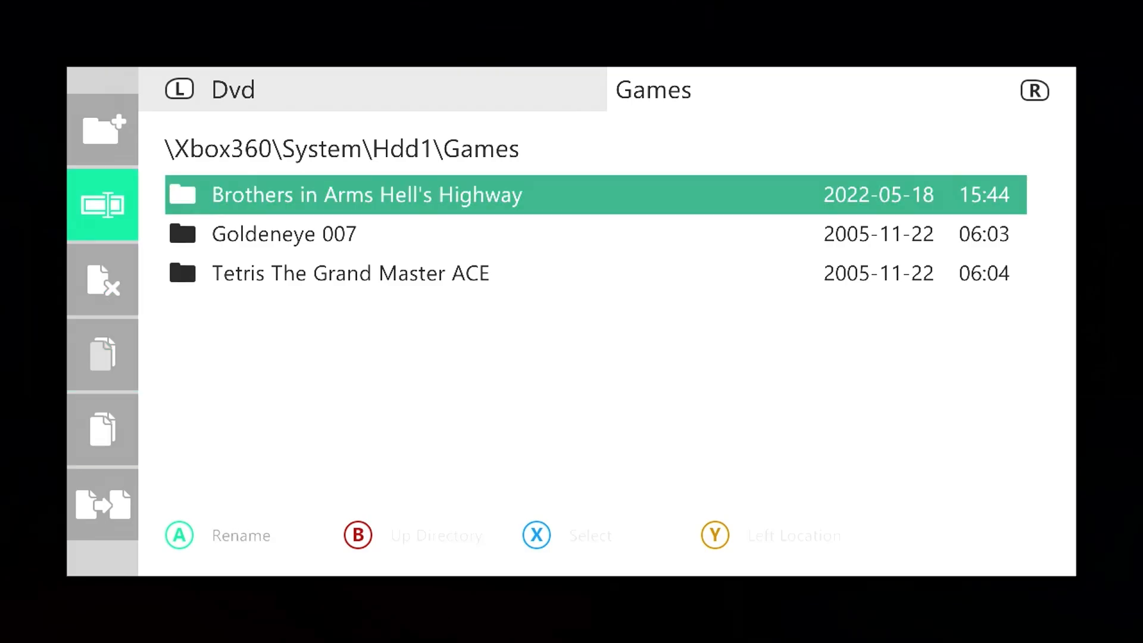
pyautogui.press('Up')
pyautogui.press('a')
pyautogui.press('capslock')
pyautogui.press('Down')
pyautogui.press('Right')
pyautogui.press('a')
pyautogui.press('Right')
pyautogui.press('Right')
pyautogui.press('Right')
pyautogui.press('capslock')
pyautogui.press('capslock')
pyautogui.press('Right')
pyautogui.press('Right')
pyautogui.press('capslock')
pyautogui.press('Right')
pyautogui.press('Right')
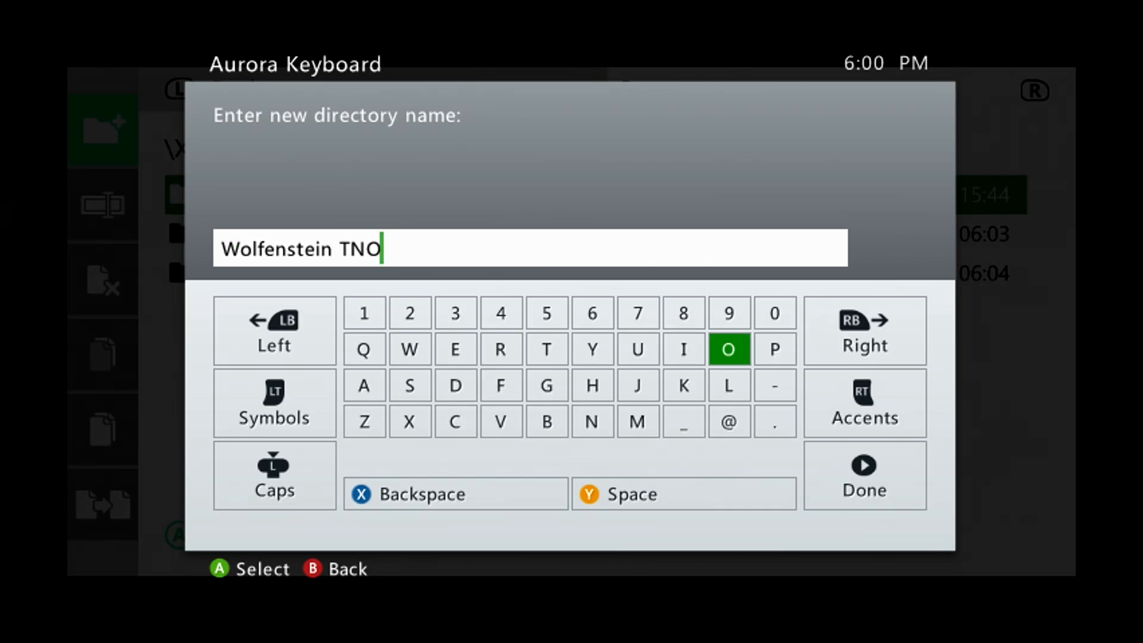
pyautogui.press('Return')
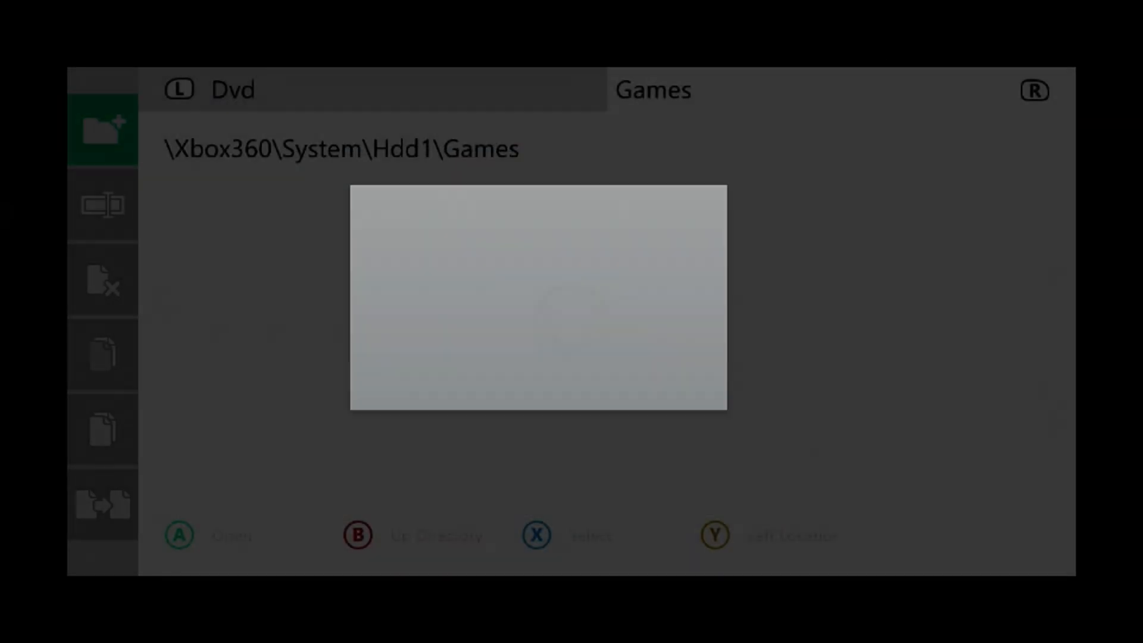
pyautogui.press('Down')
pyautogui.press('Down')
pyautogui.press('Down')
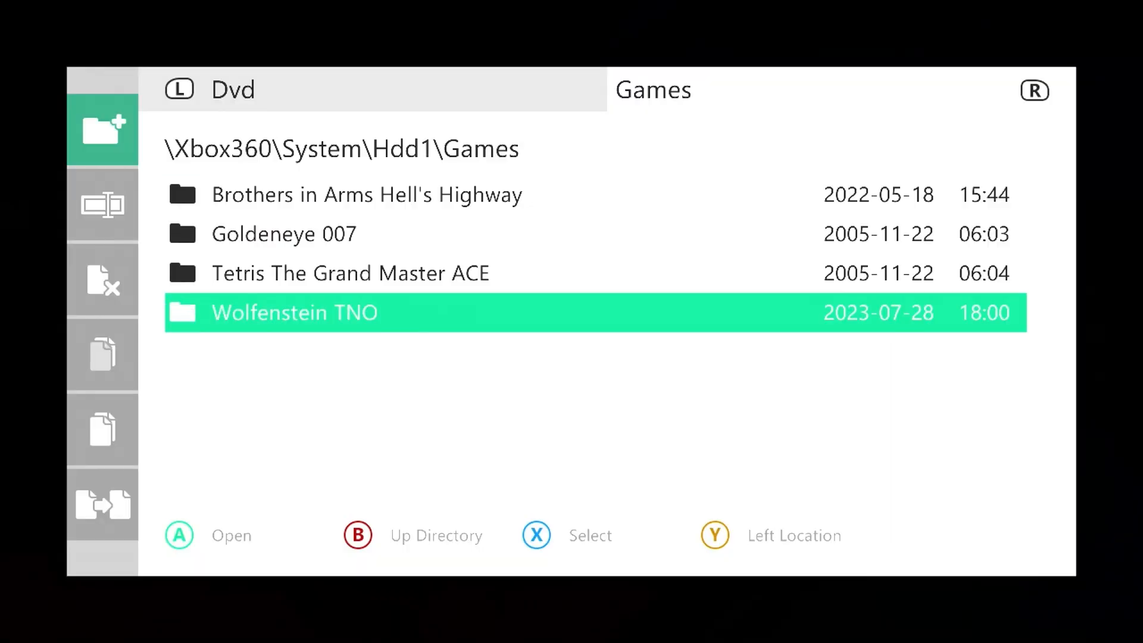
pyautogui.press('Return')
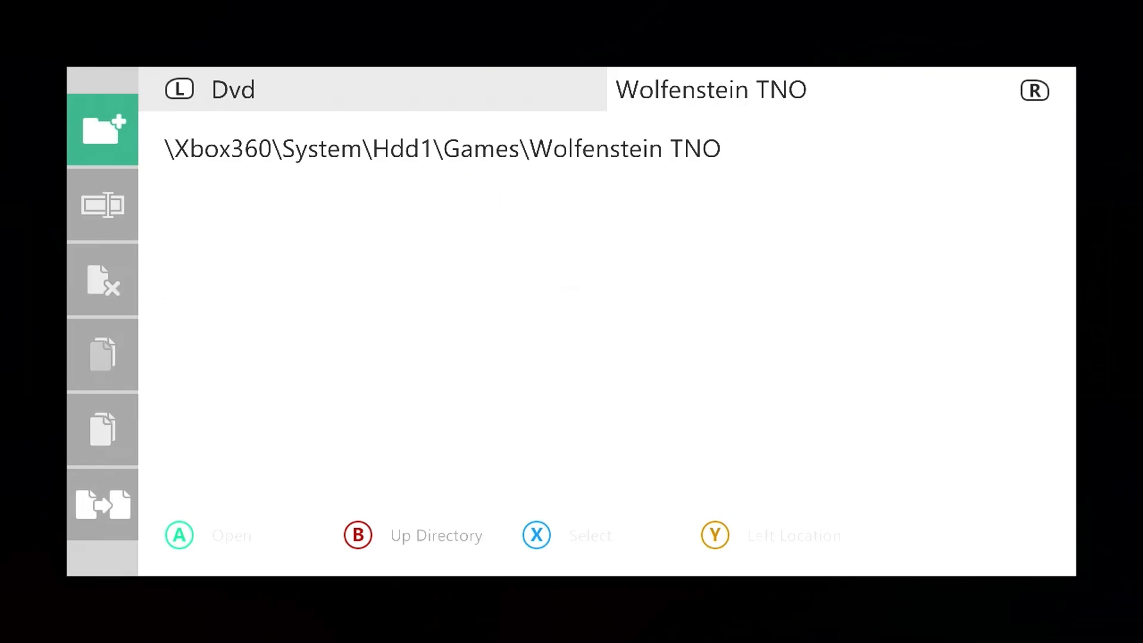
# Step: Create a directory named Disc 2 inside the Wolfenstein TNO folder
pyautogui.press('Left')
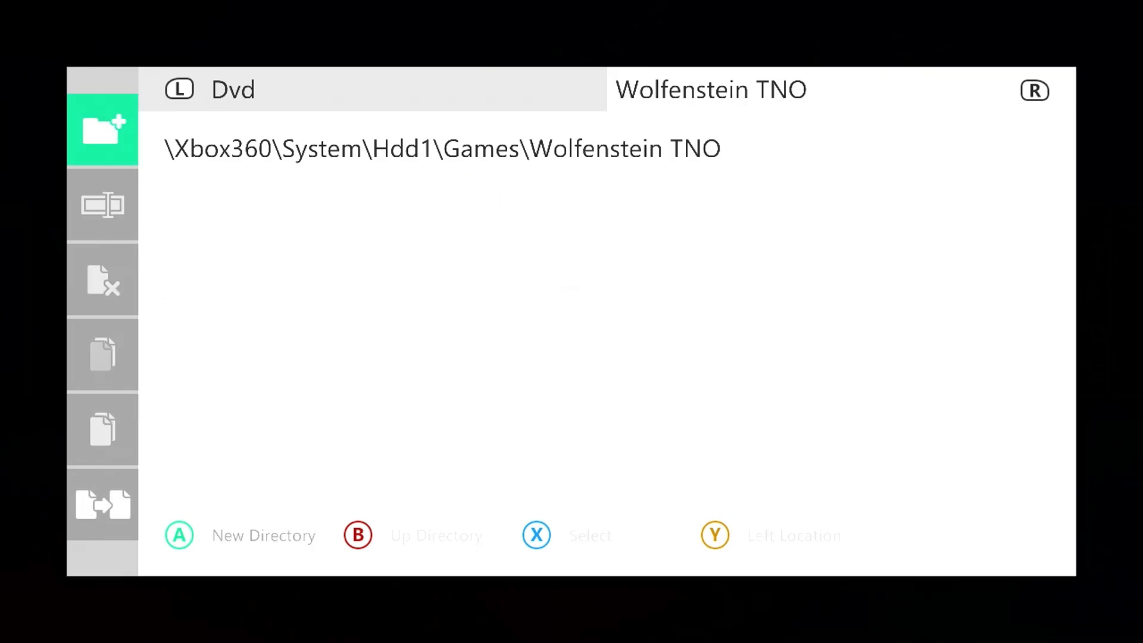
pyautogui.press('Return')
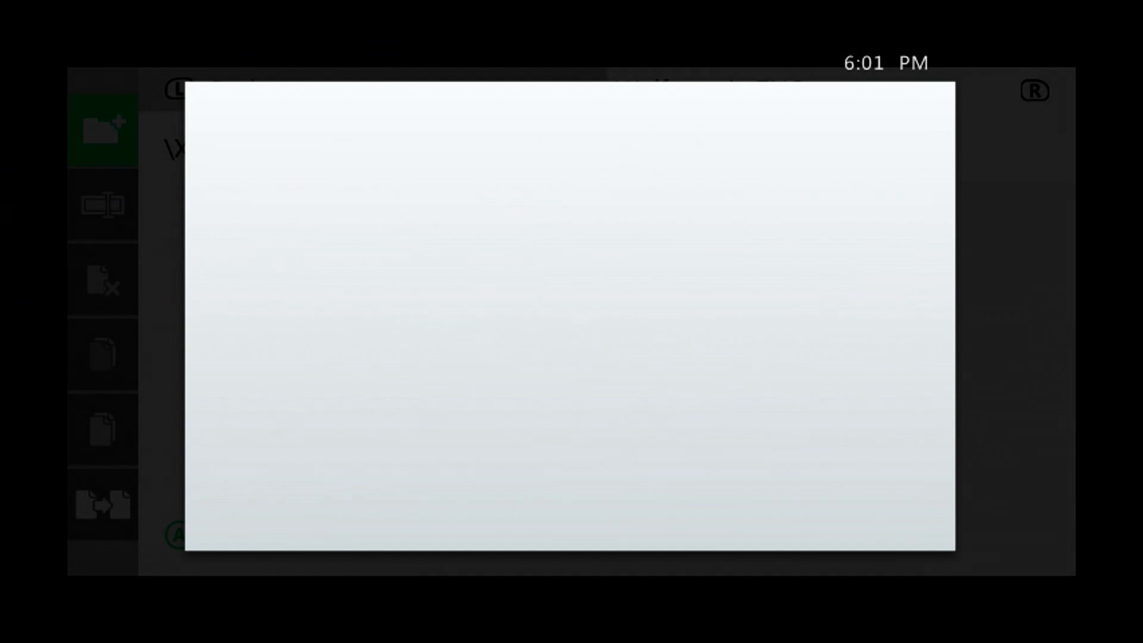
pyautogui.press('BackSpace')
pyautogui.press('capslock')
pyautogui.press('Down')
pyautogui.press('Down')
pyautogui.press('Right')
pyautogui.press('Right')
pyautogui.write('D')
pyautogui.press('capslock')
pyautogui.press('Up')
pyautogui.press('Right')
pyautogui.press('Right')
pyautogui.press('Right')
pyautogui.press('Right')
pyautogui.press('Right')
pyautogui.write('i')
pyautogui.press('Down')
pyautogui.press('Down')
pyautogui.press('Left')
pyautogui.press('Left')
pyautogui.press('Left')
pyautogui.press('Up')
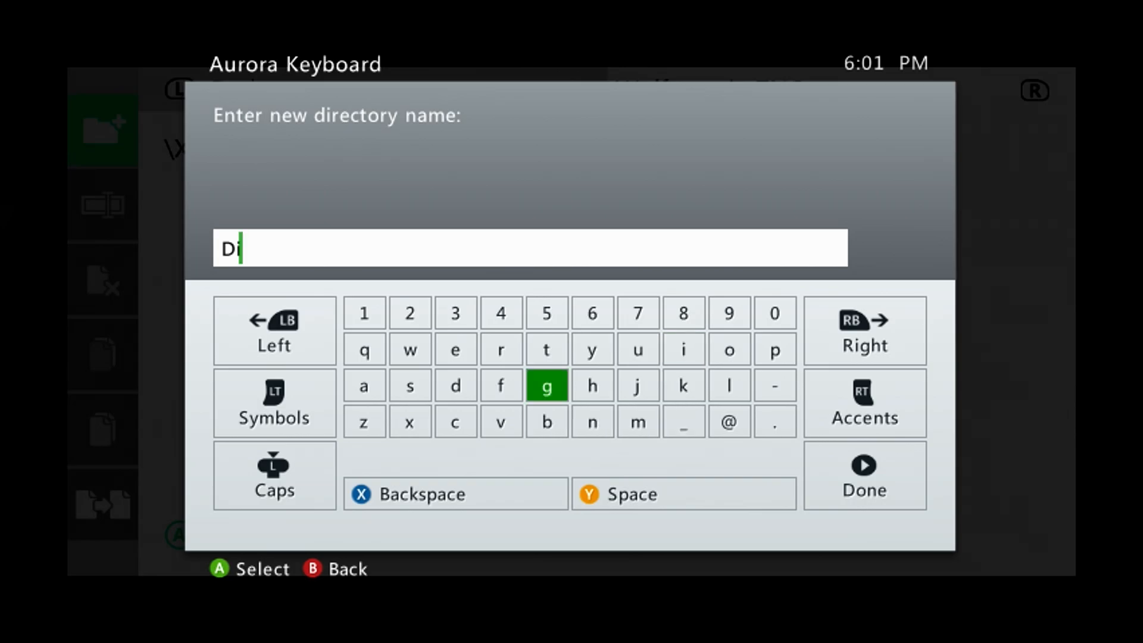
pyautogui.press('Left')
pyautogui.press('Left')
pyautogui.press('Left')
pyautogui.write('s')
pyautogui.press('Down')
pyautogui.press('Right')
pyautogui.write('c')
pyautogui.press('Up')
pyautogui.press('Up')
pyautogui.press('Up')
pyautogui.press('Left')
pyautogui.write('2')
pyautogui.press('Return')
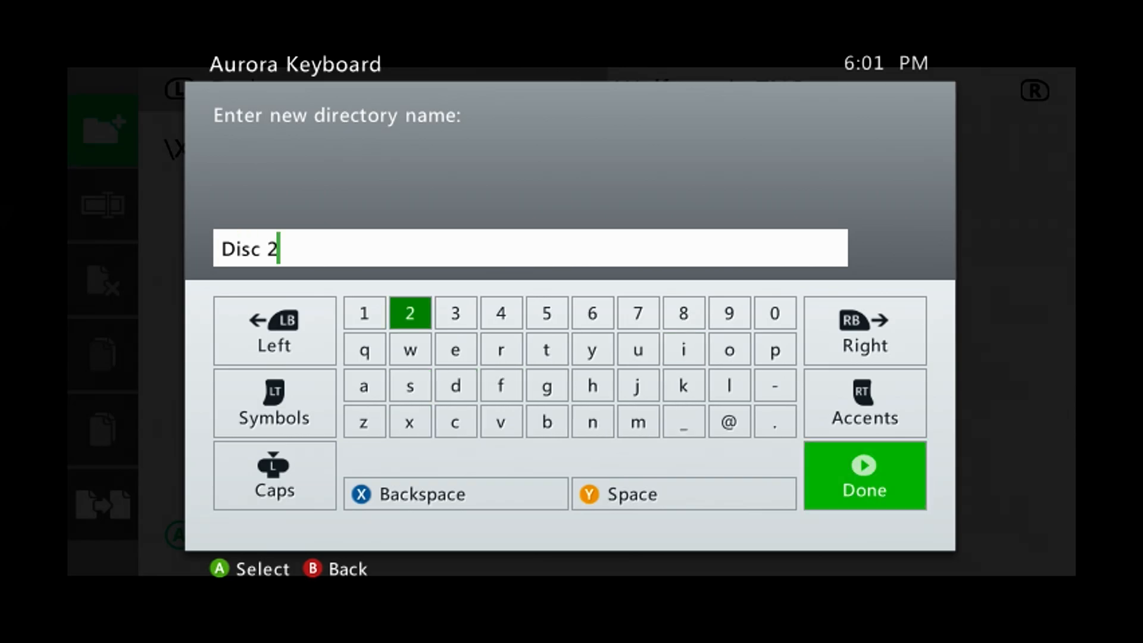
# Step: Create a directory named Disc 3 inside the Wolfenstein TNO folder
pyautogui.press('Left')
pyautogui.press('Return')
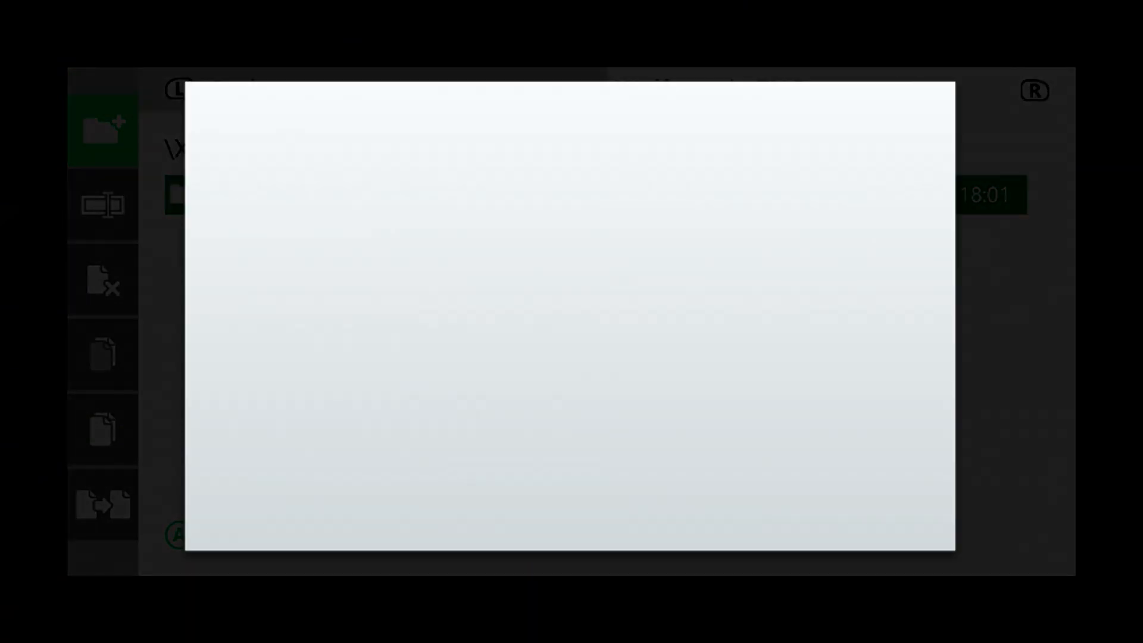
pyautogui.press('capslock')
pyautogui.press('Down')
pyautogui.press('Down')
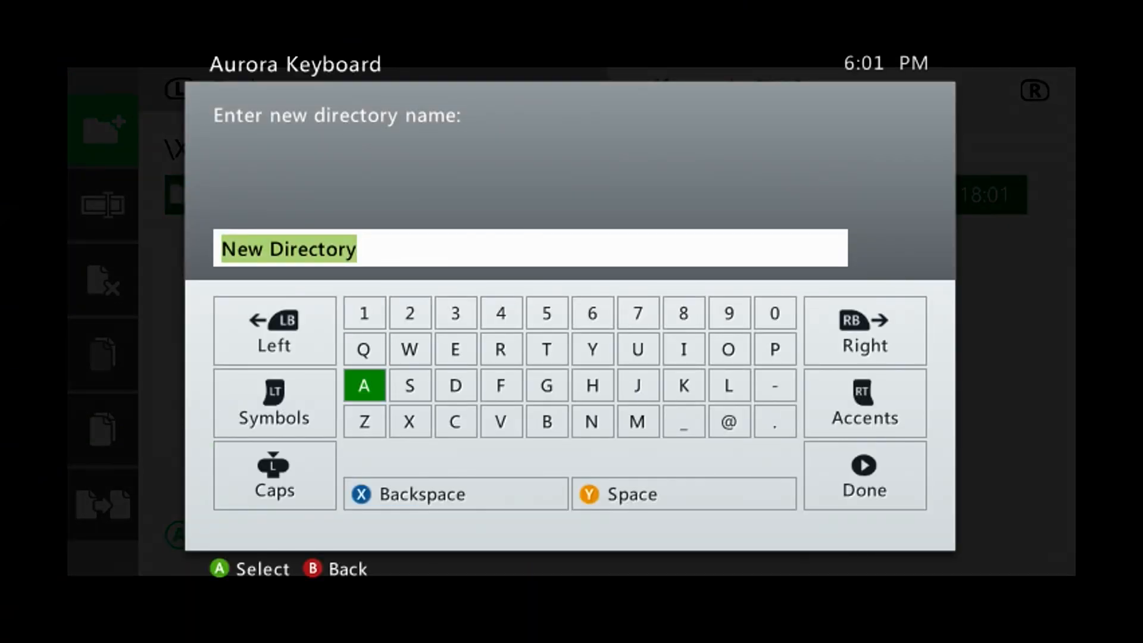
pyautogui.press('Right')
pyautogui.press('Right')
pyautogui.write('D')
pyautogui.press('capslock')
pyautogui.press('Up')
pyautogui.press('Right')
pyautogui.press('Right')
pyautogui.press('Right')
pyautogui.press('Right')
pyautogui.press('Right')
pyautogui.write('i')
pyautogui.press('Left')
pyautogui.press('Left')
pyautogui.press('Left')
pyautogui.press('Left')
pyautogui.press('Left')
pyautogui.press('Left')
pyautogui.press('Left')
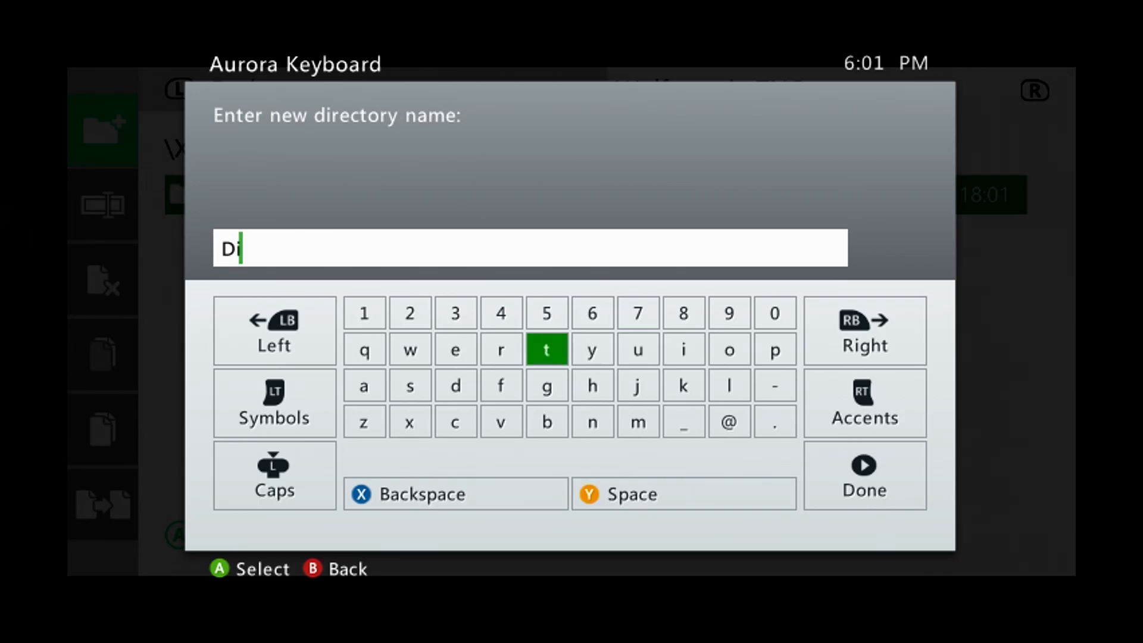
pyautogui.press('Down')
pyautogui.press('Escape')
# Step: Create a directory named Disc 4 inside the Wolfenstein TNO folder
pyautogui.press('Return')
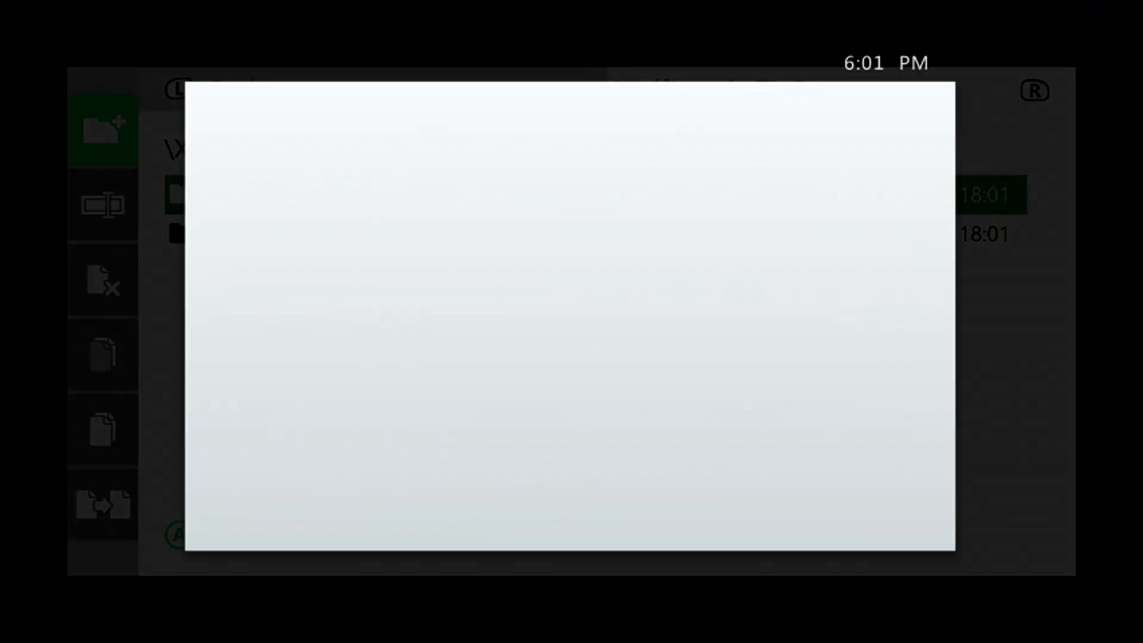
pyautogui.press('BackSpace')
pyautogui.press('Down')
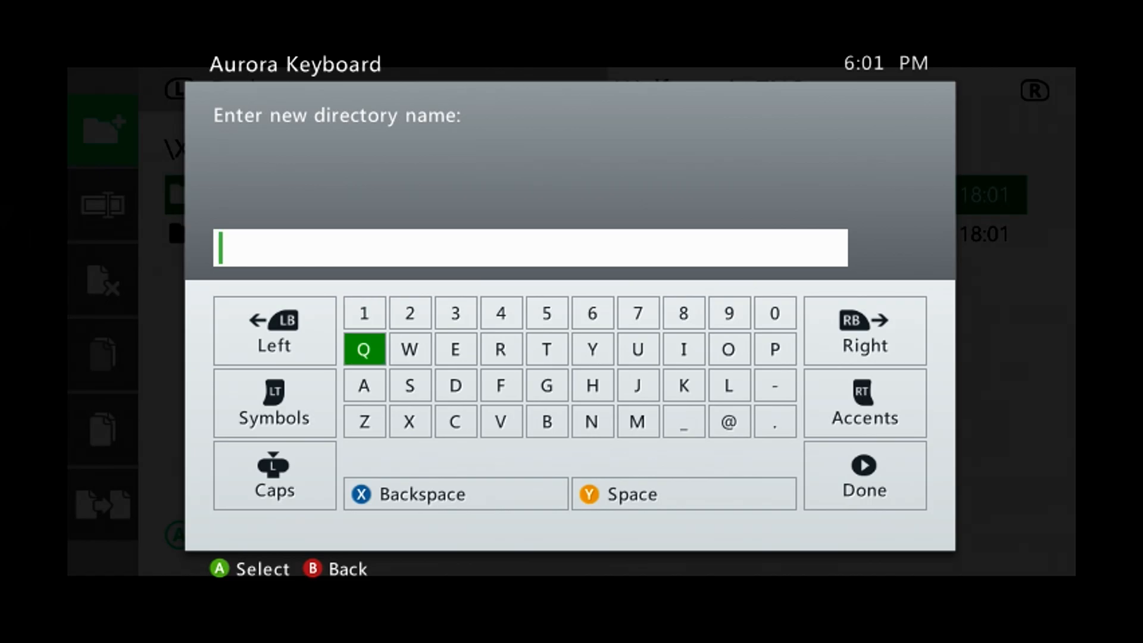
pyautogui.press('Down')
pyautogui.press('Right')
pyautogui.press('Right')
pyautogui.write('D')
pyautogui.press('Up')
pyautogui.press('Right')
pyautogui.press('Right')
pyautogui.press('Right')
pyautogui.press('Right')
pyautogui.write('i')
pyautogui.press('Left')
pyautogui.press('Left')
pyautogui.press('Left')
pyautogui.press('Return')
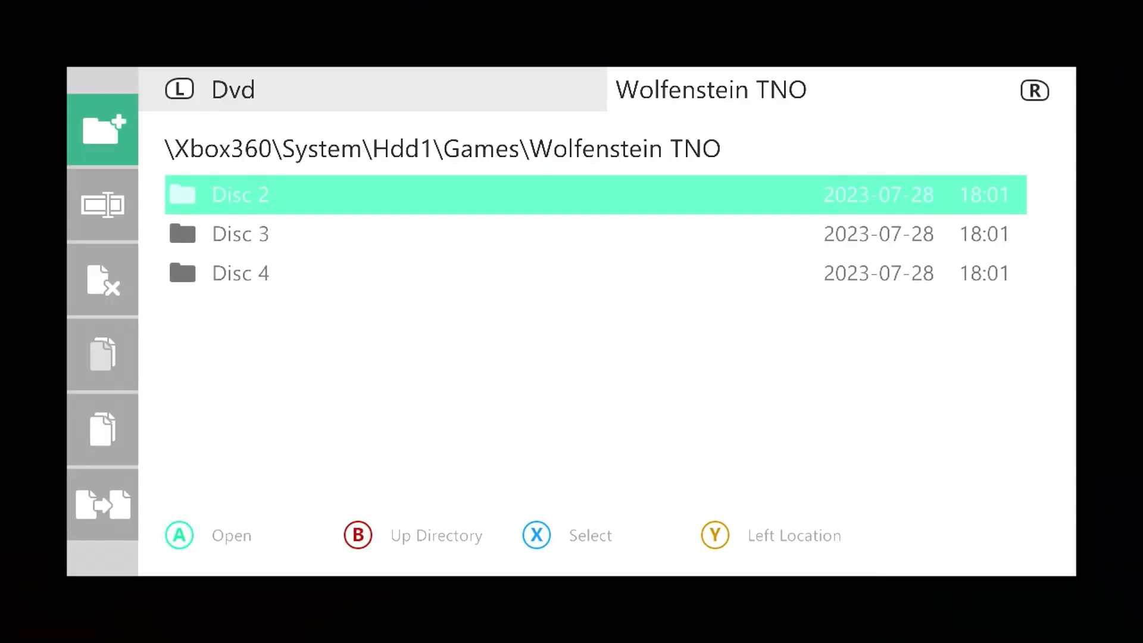
# Step: Open the Disc 2 folder inside the Wolfenstein TNO folder
pyautogui.press('Down')
pyautogui.press('Down')
pyautogui.press('Up')
pyautogui.press('Up')
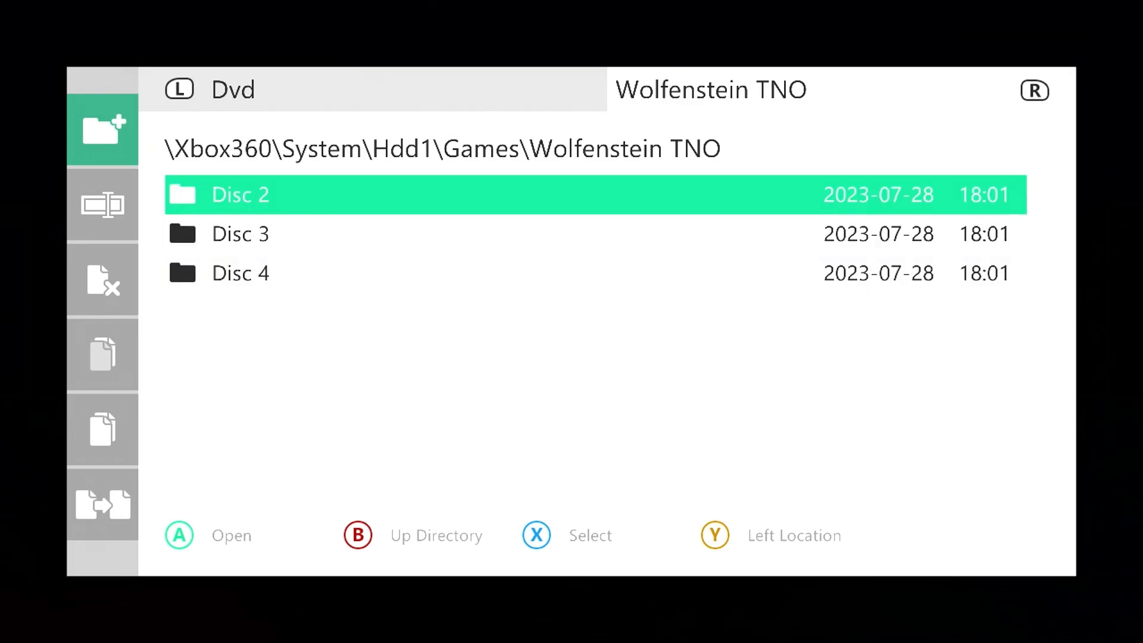
pyautogui.press('Return')
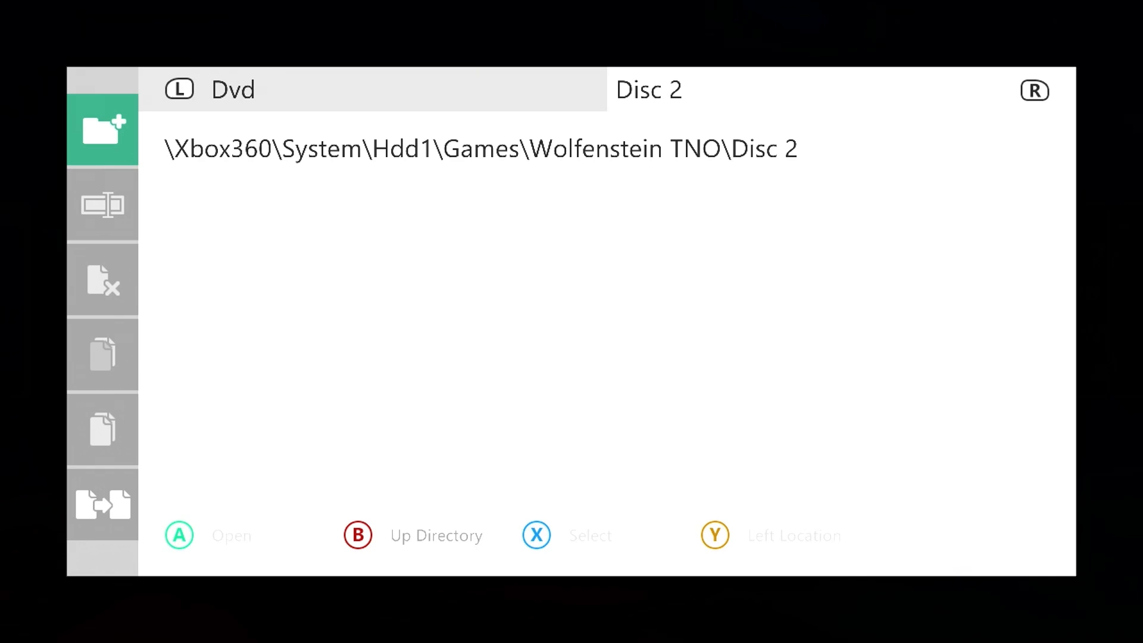
# Step: Copy the contents of the DVD into the Disc 2 folder and confirm the operation
pyautogui.press('Left')
pyautogui.press('Down')
pyautogui.press('Down')
pyautogui.press('Down')
pyautogui.press('Down')
pyautogui.press('Down')
pyautogui.press('Return')
pyautogui.press('Right')
pyautogui.press('Return')
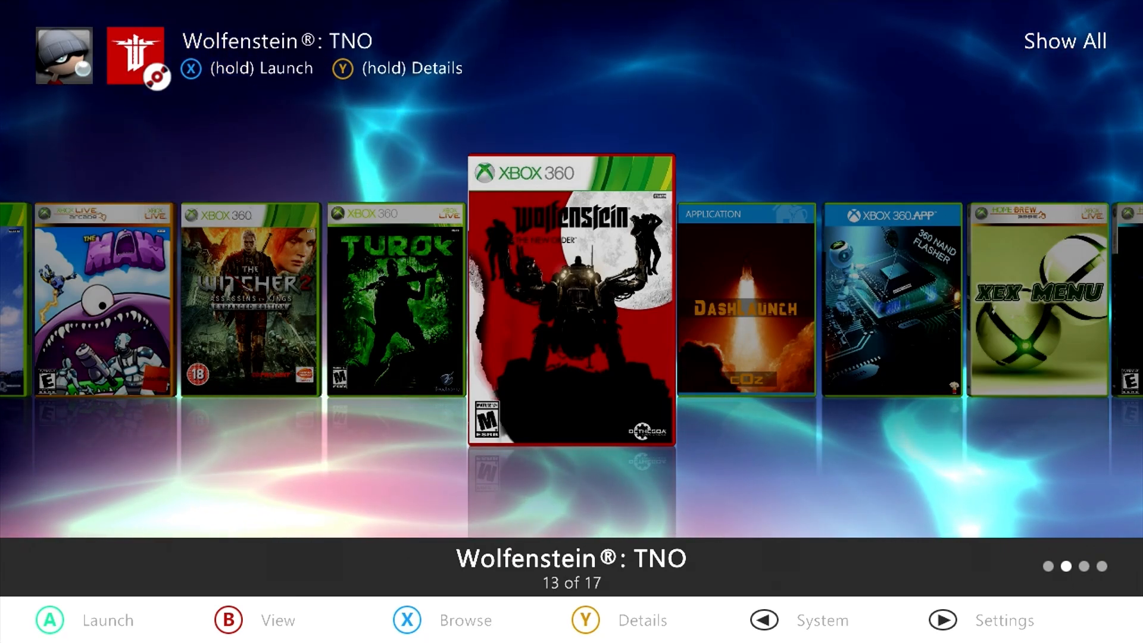
# Step: Launch the Aurora Disc to GOD installer script from the system tools
pyautogui.press('BackSpace')
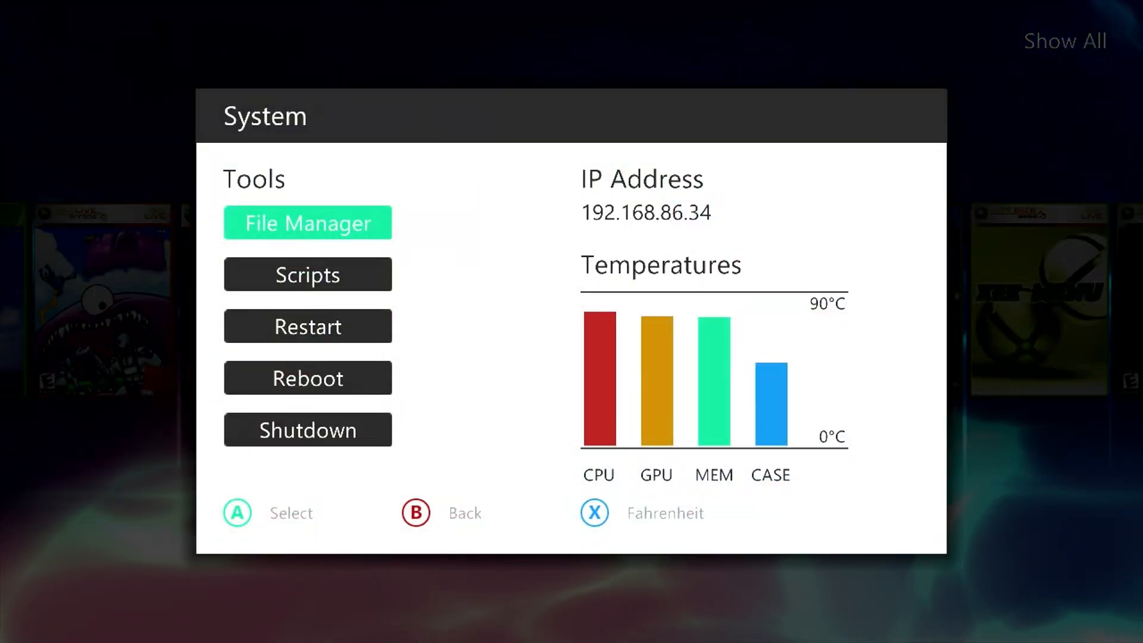
pyautogui.press('Down')
pyautogui.press('Return')
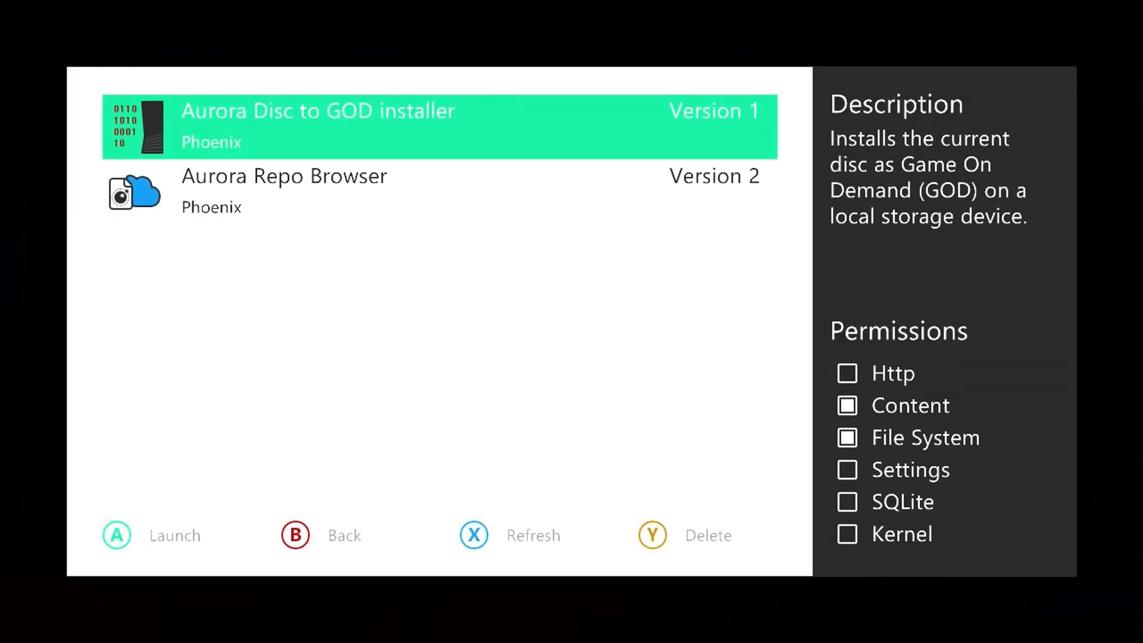
pyautogui.press('Return')
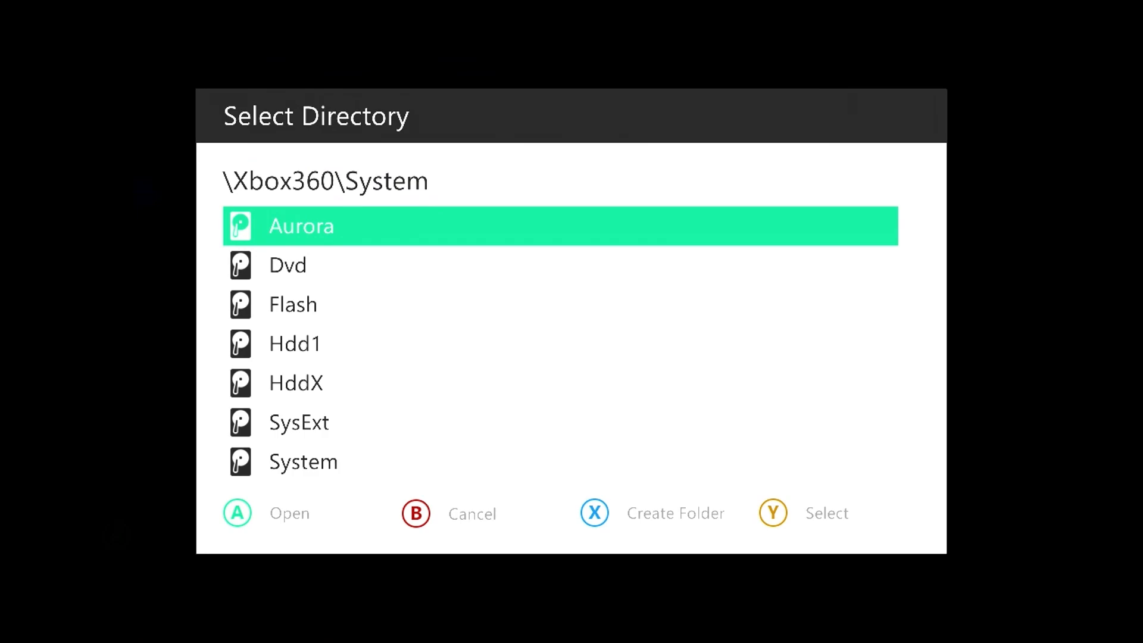
pyautogui.press('Down')
pyautogui.press('Down')
pyautogui.press('Down')
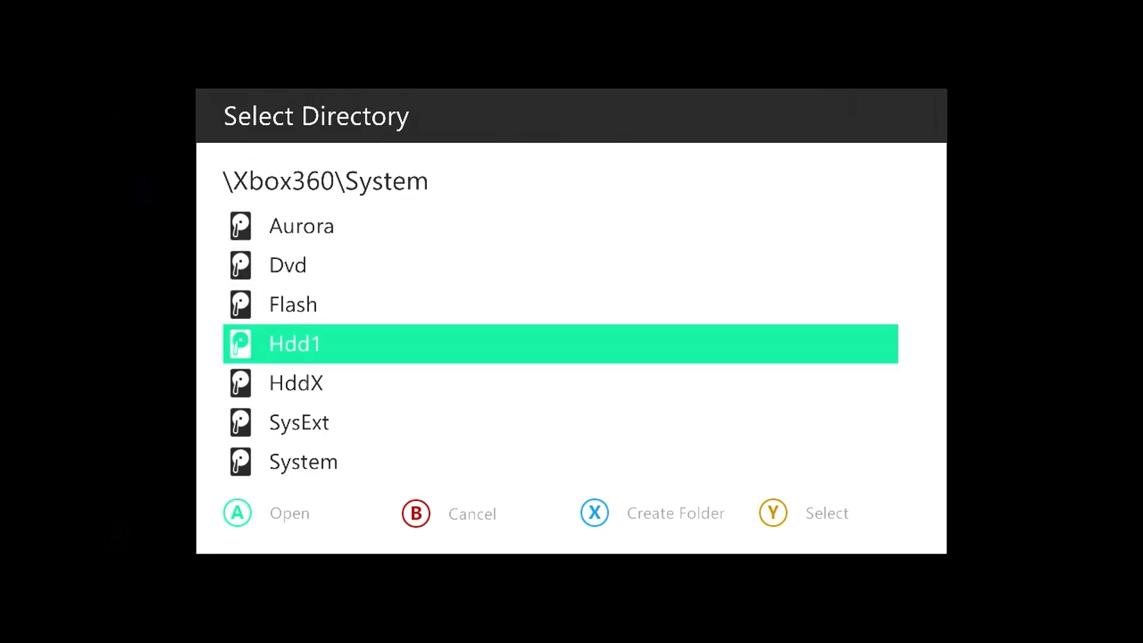
pyautogui.press('Return')
pyautogui.press('Down')
pyautogui.press('Down')
pyautogui.press('Return')
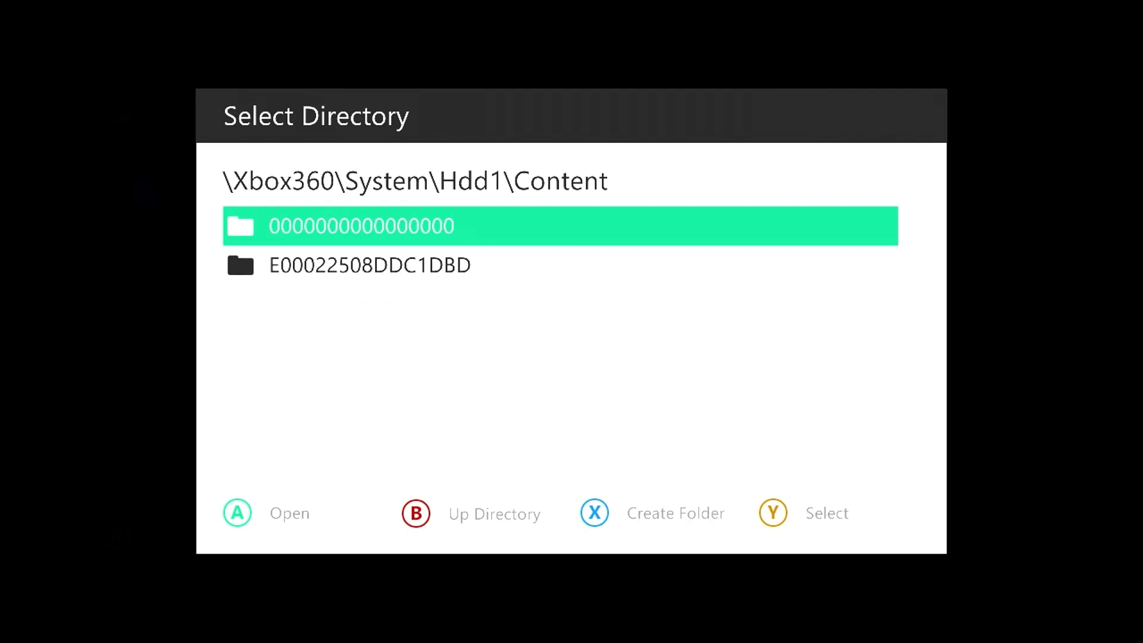
pyautogui.press('y')
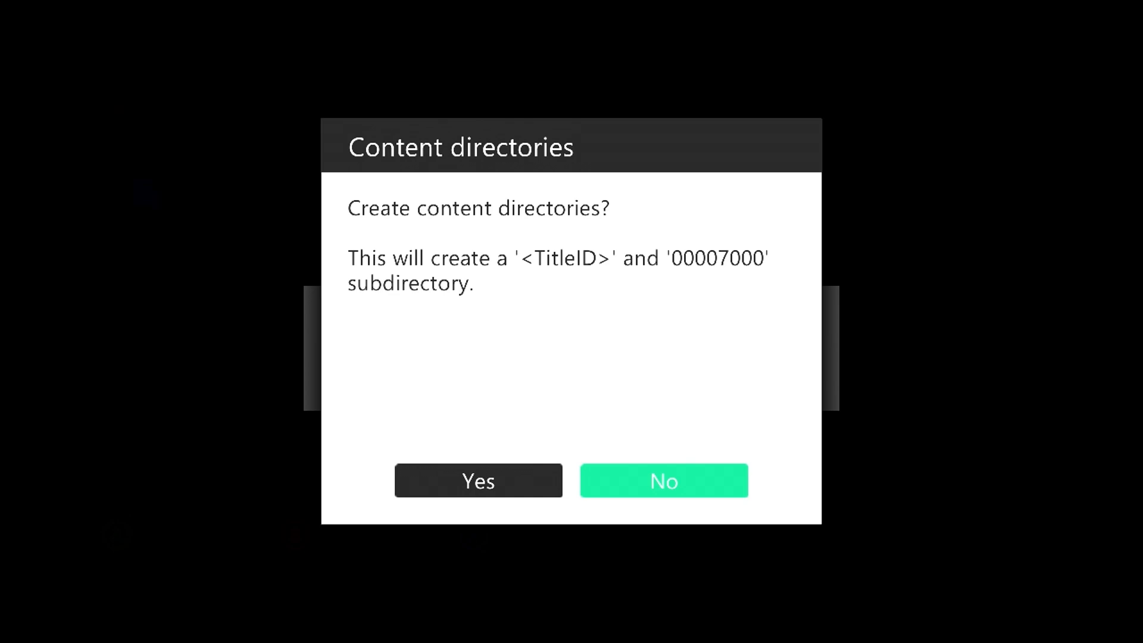
pyautogui.press('Left')
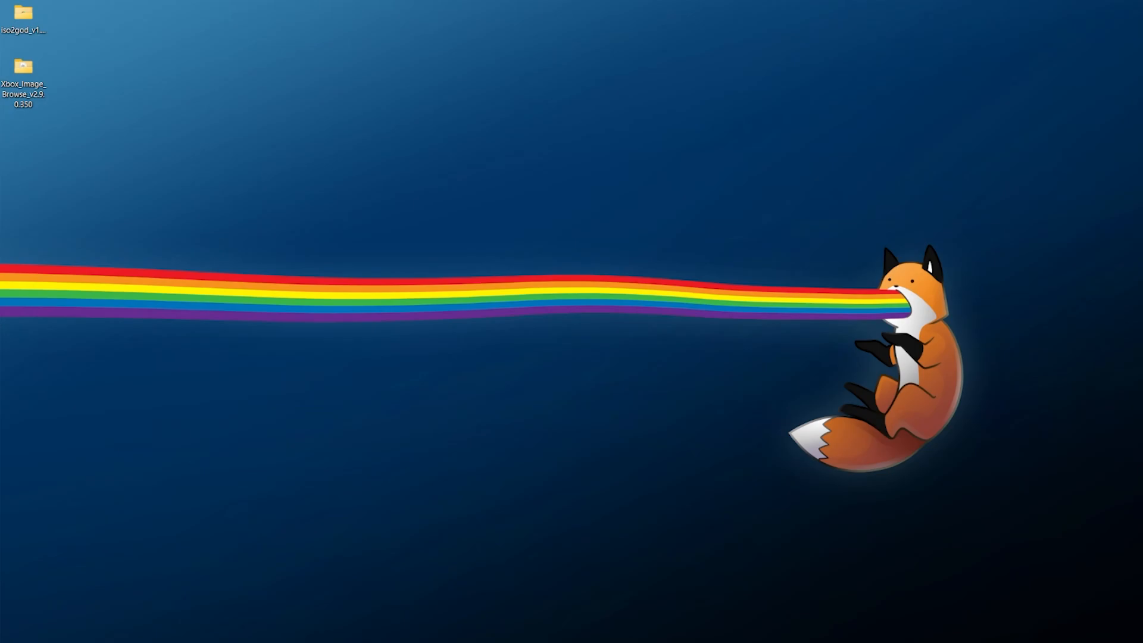
pyautogui.click(23, 18)
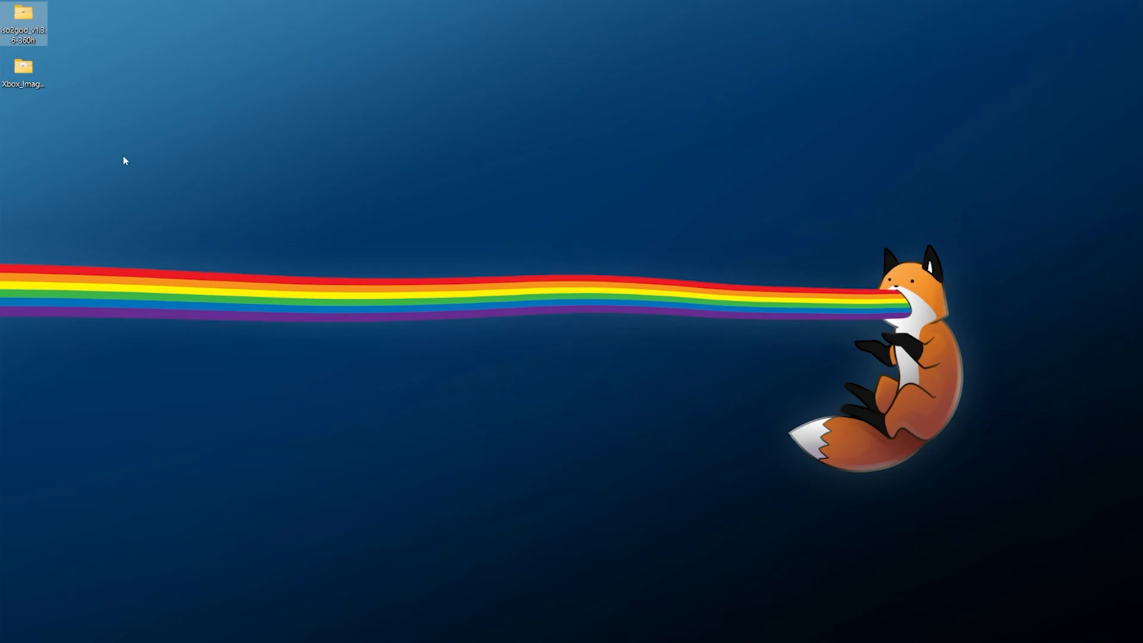
pyautogui.click(24, 74)
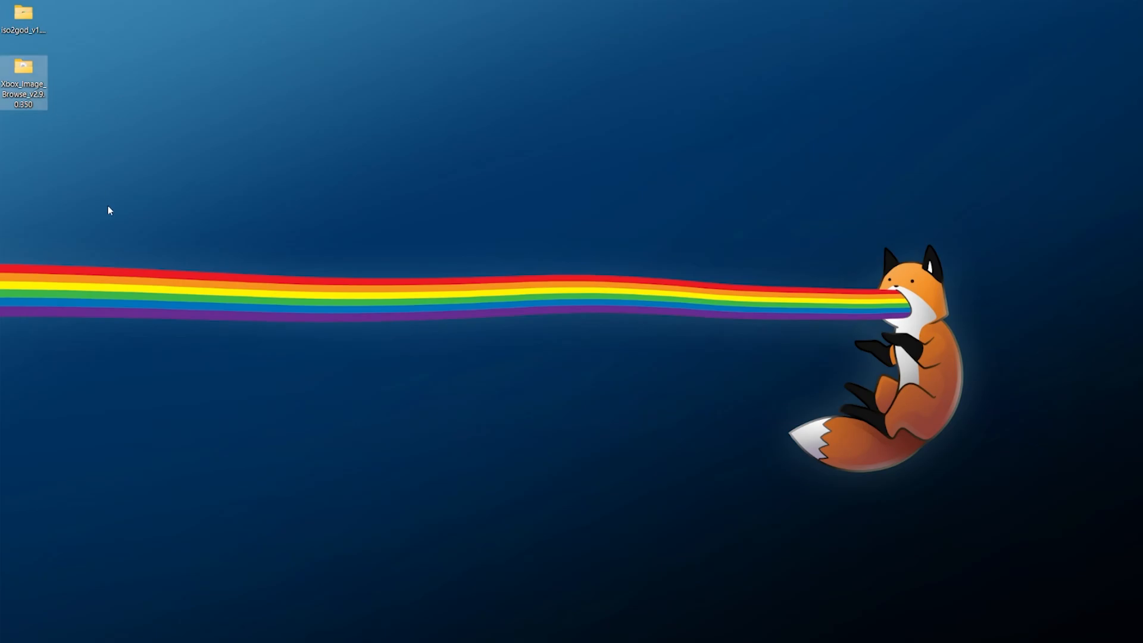
pyautogui.press('Up')
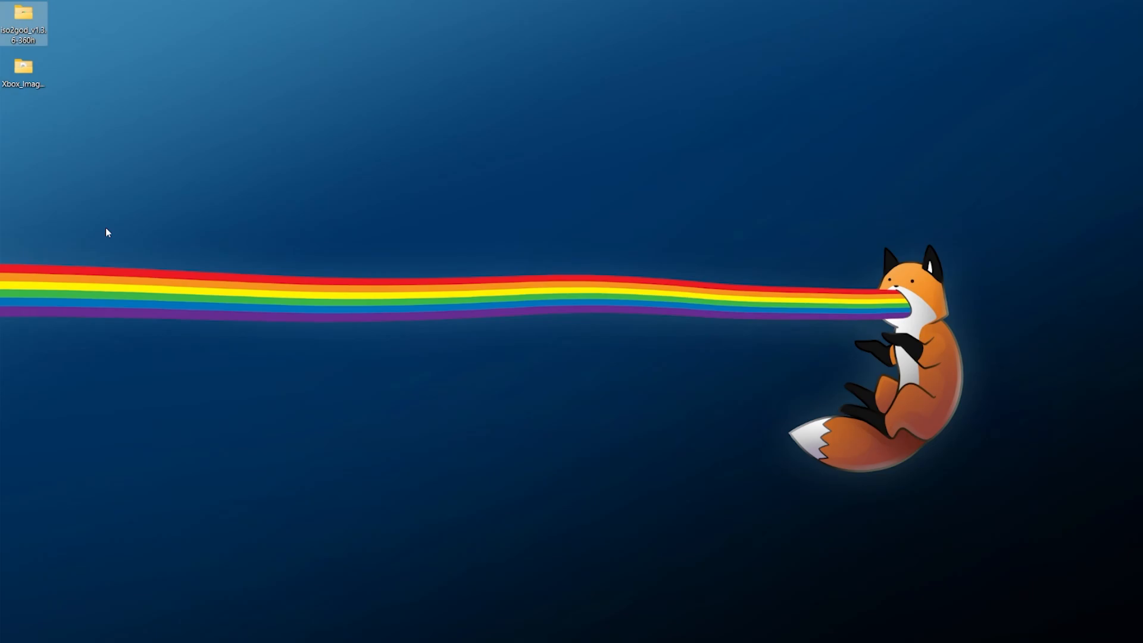
pyautogui.press('Down')
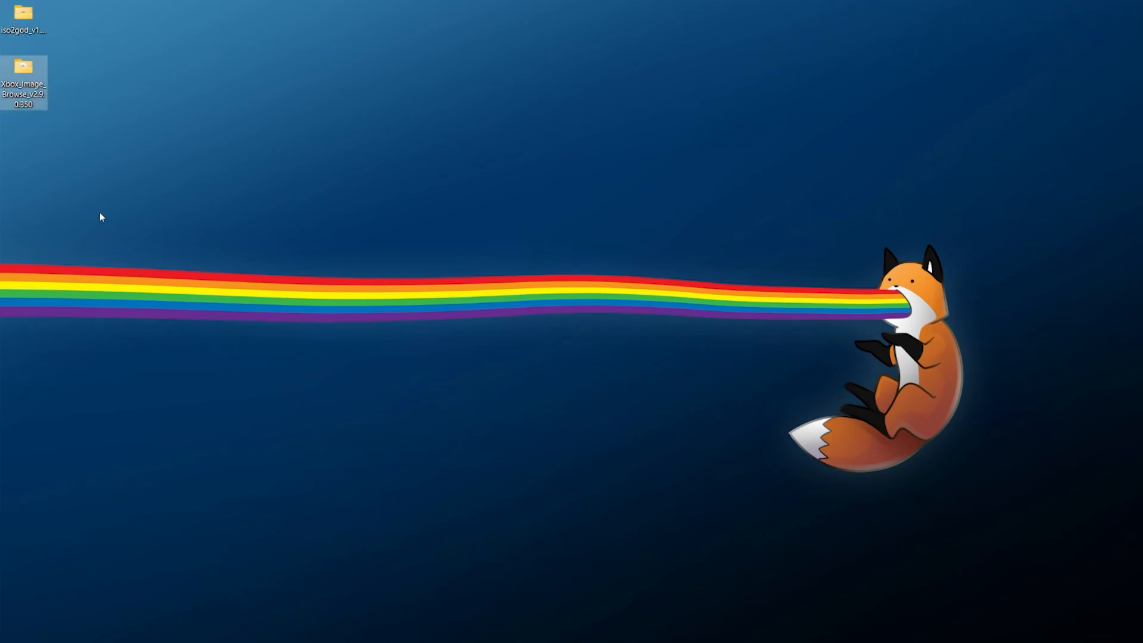
# Step: Launch Iso2God.exe from the desktop's iso2god_v1.3.6-360h folder and save its settings with Full (ISO Rebuilt) padding
pyautogui.press('Up')
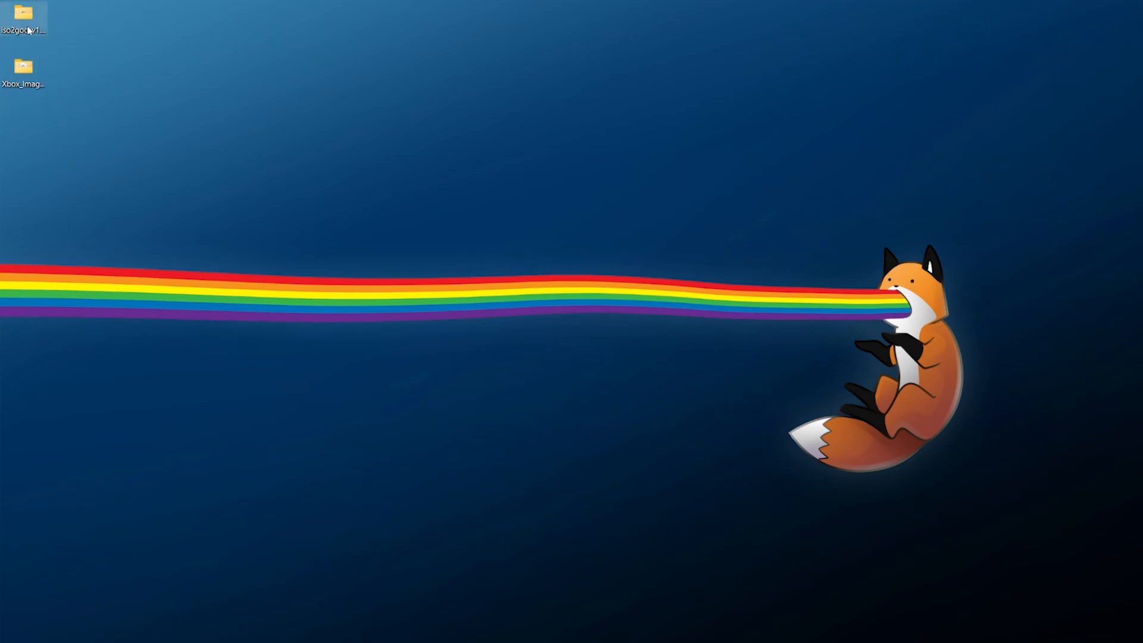
pyautogui.press('Return')
pyautogui.click(354, 192)
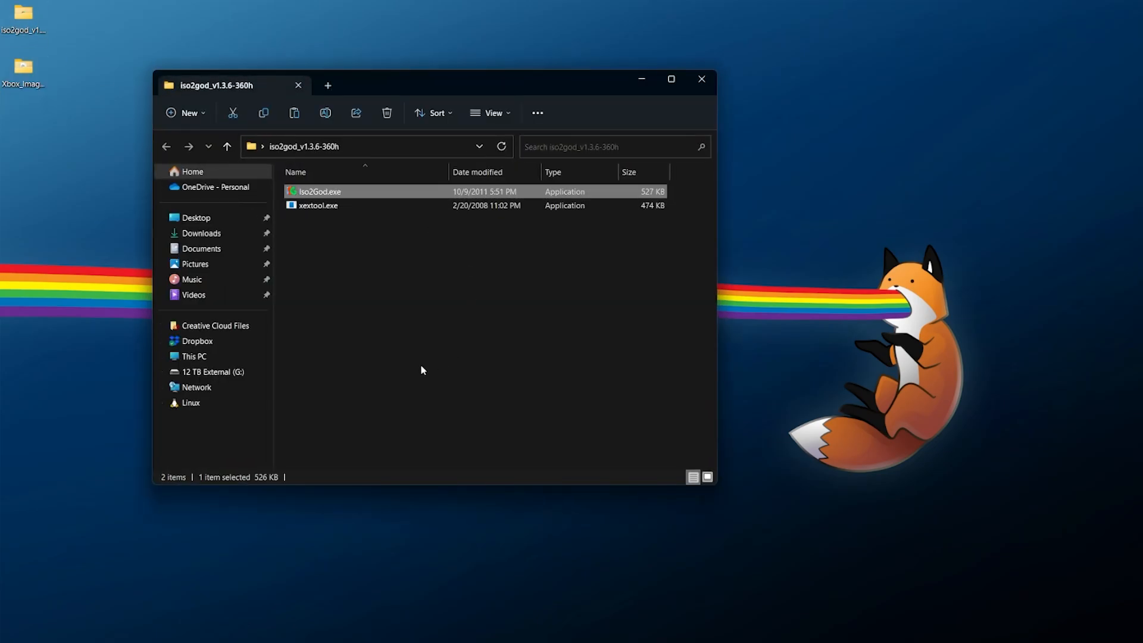
pyautogui.doubleClick(356, 194)
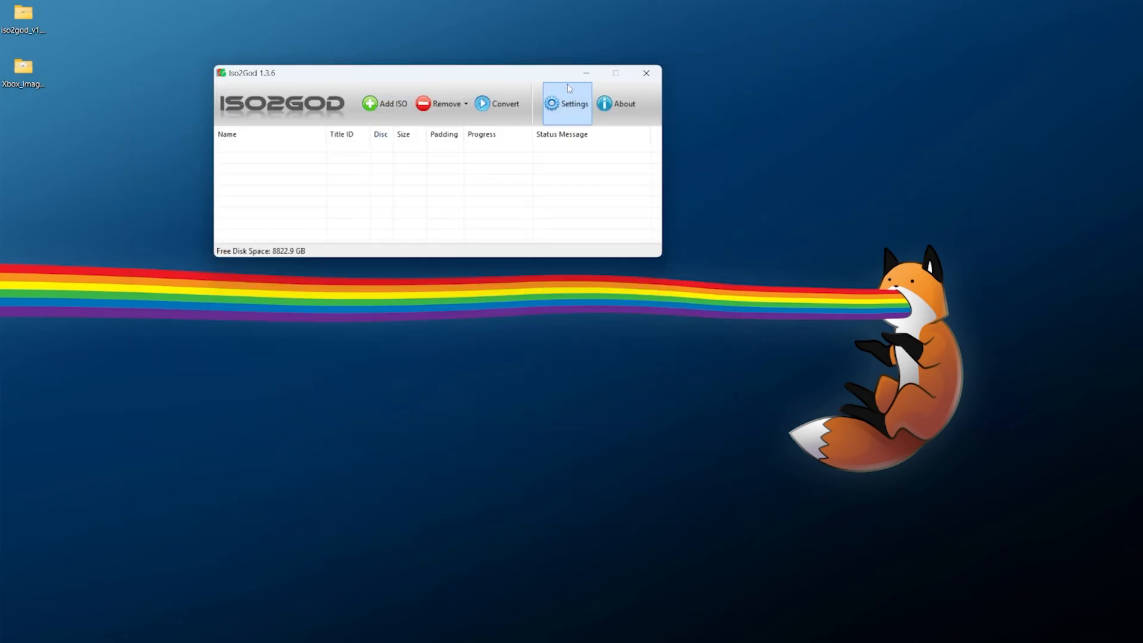
pyautogui.click(574, 115)
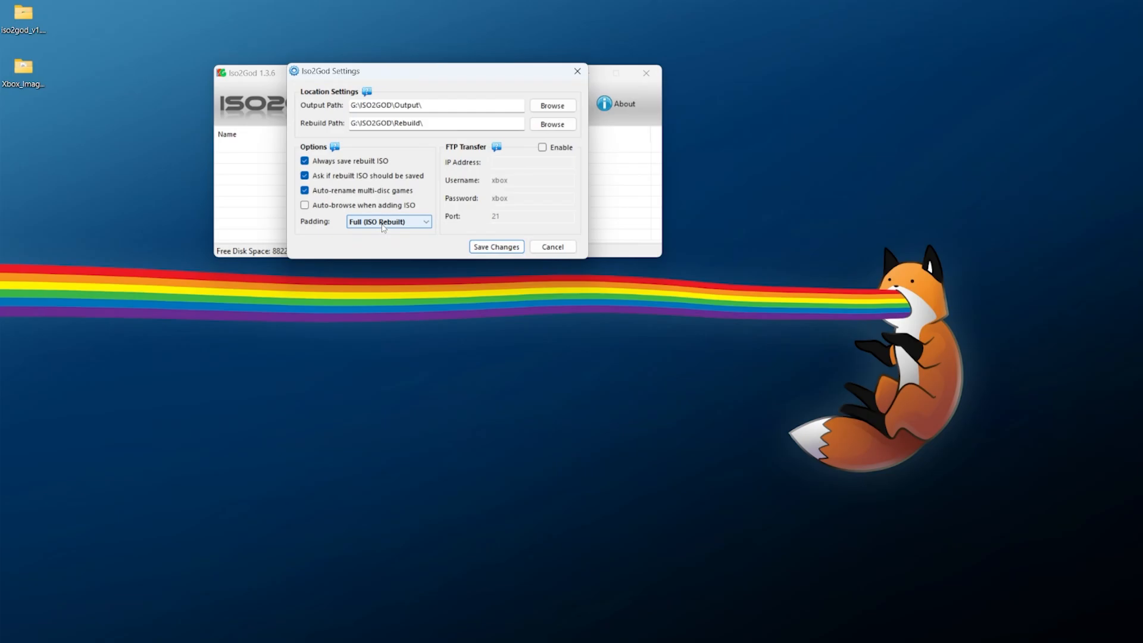
pyautogui.click(496, 247)
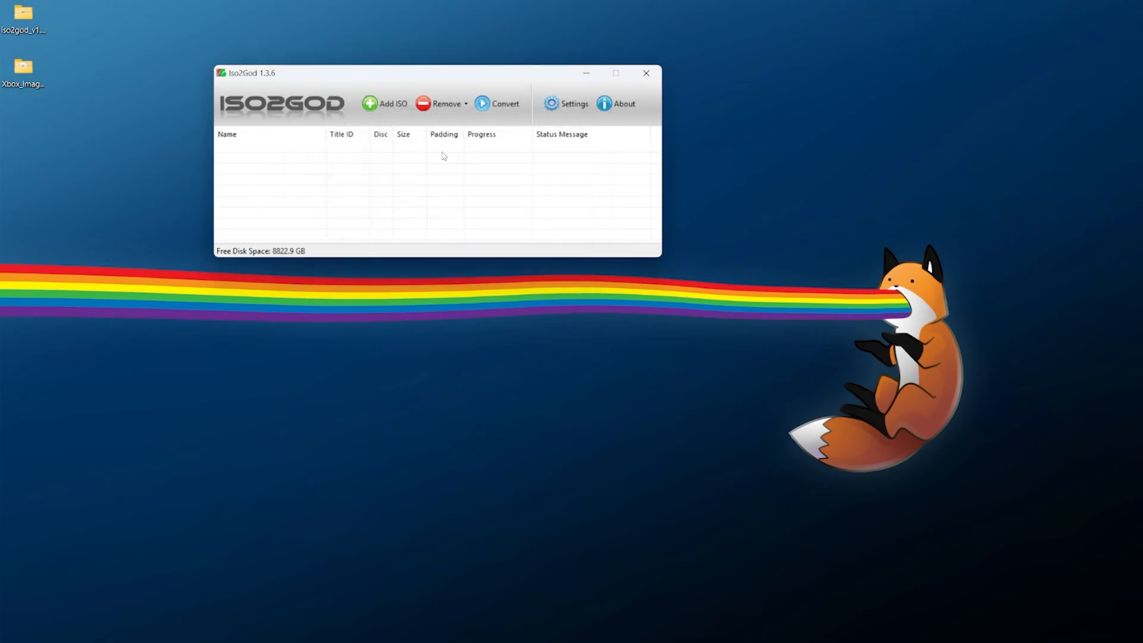
# Step: Add Wolfenstein - The New Order - Disc 1.iso to the conversion list with Full (ISO Rebuilt) padding removal
pyautogui.click(381, 117)
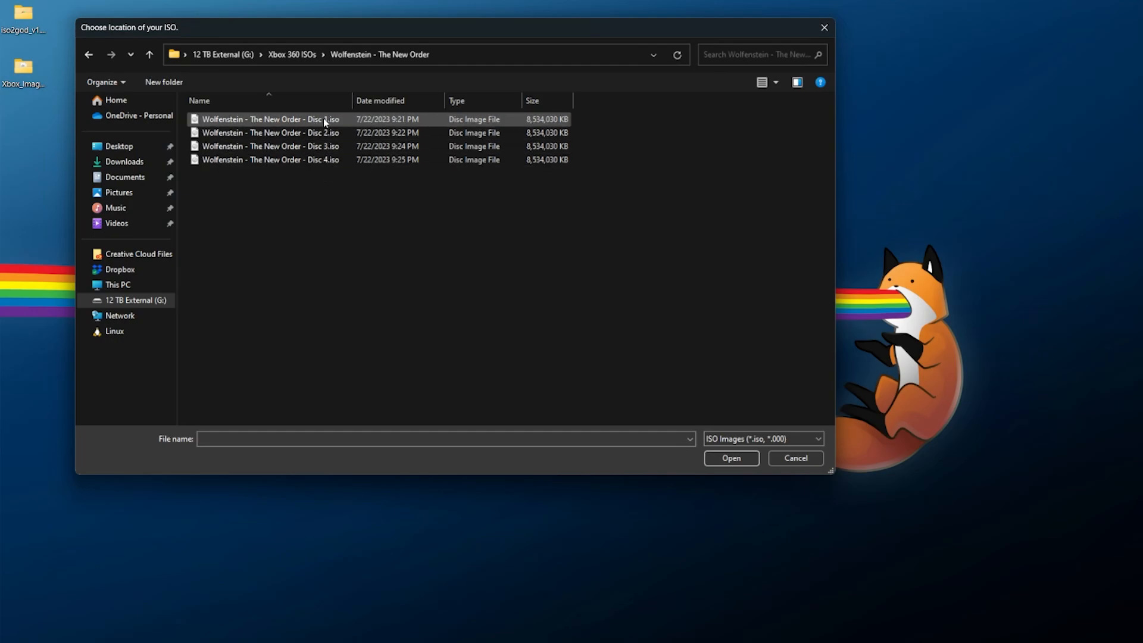
pyautogui.click(376, 121)
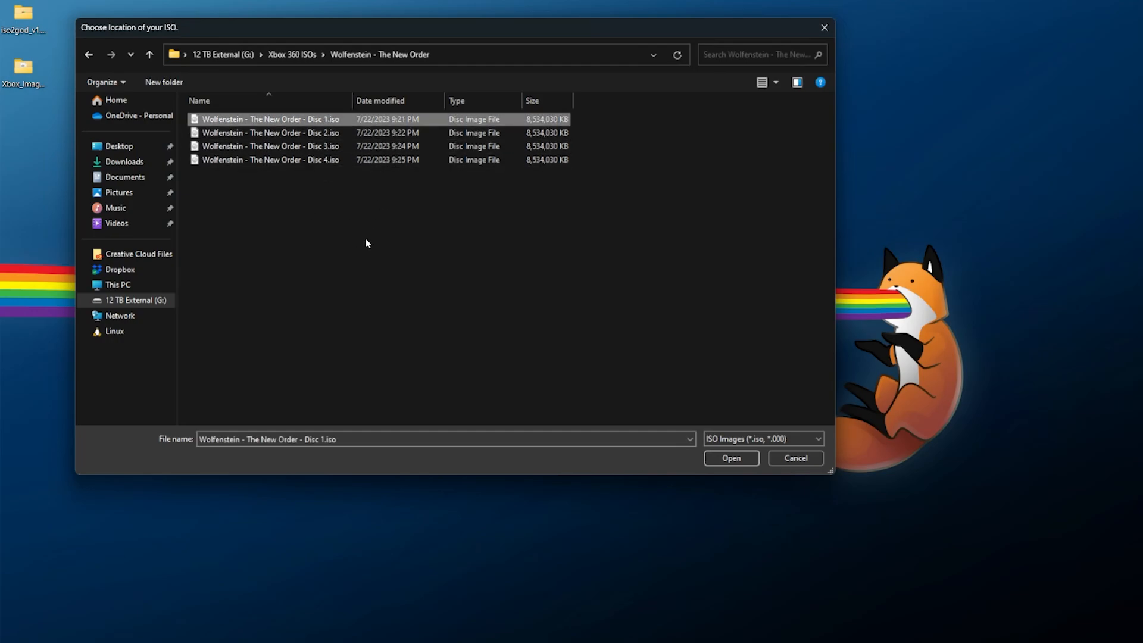
pyautogui.click(724, 455)
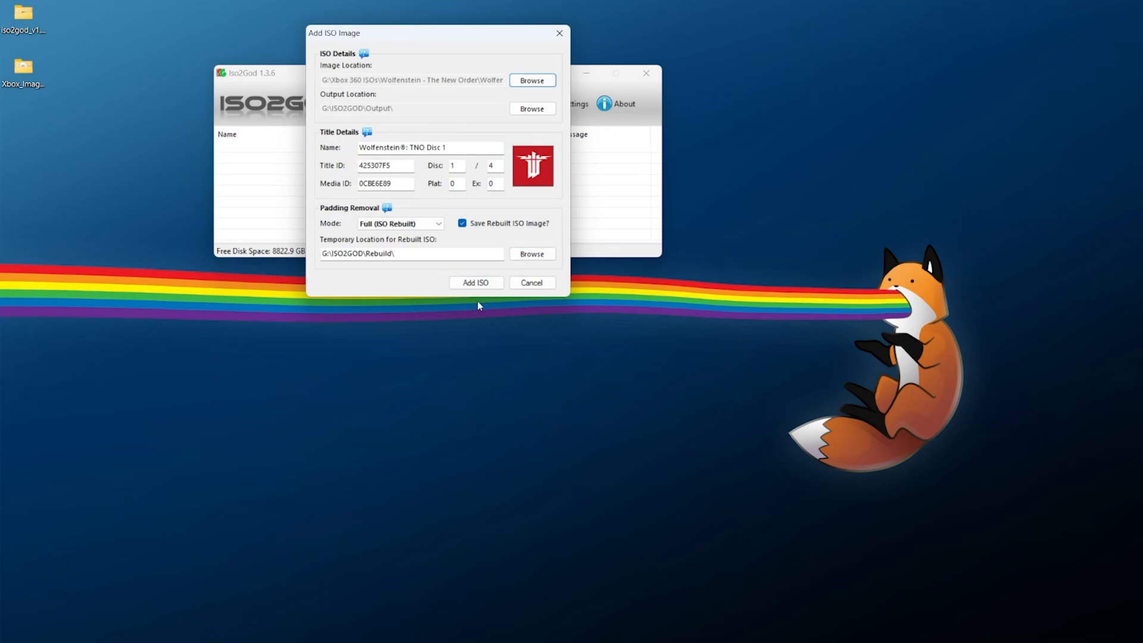
pyautogui.click(465, 285)
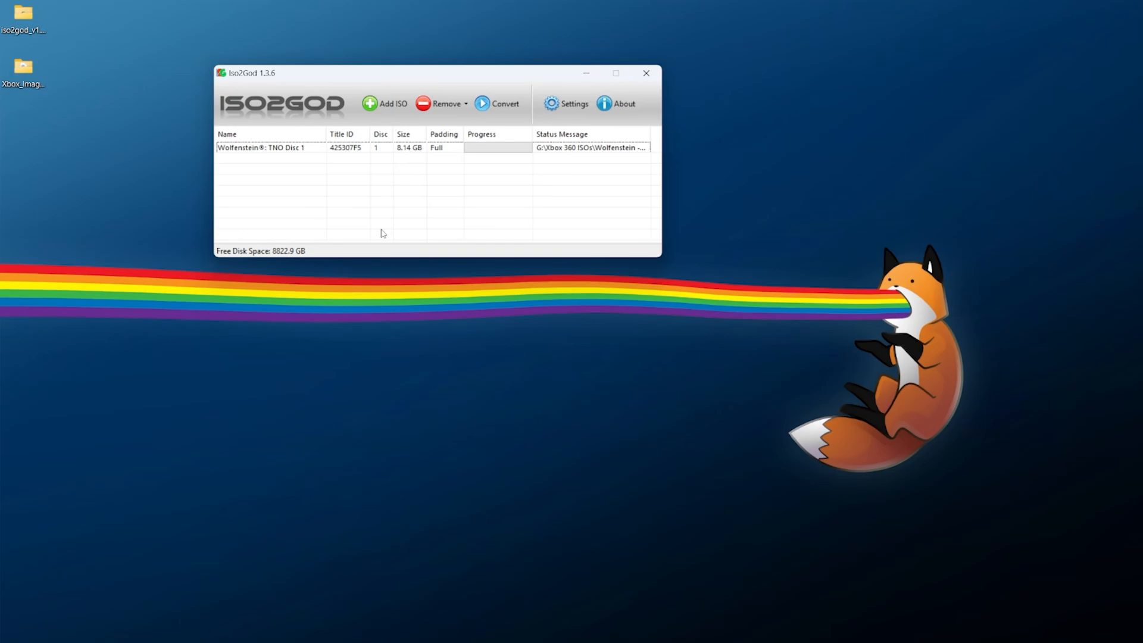
# Step: Add the Wolfenstein - The New Order Disc 2 ISO to the conversion list
pyautogui.click(385, 104)
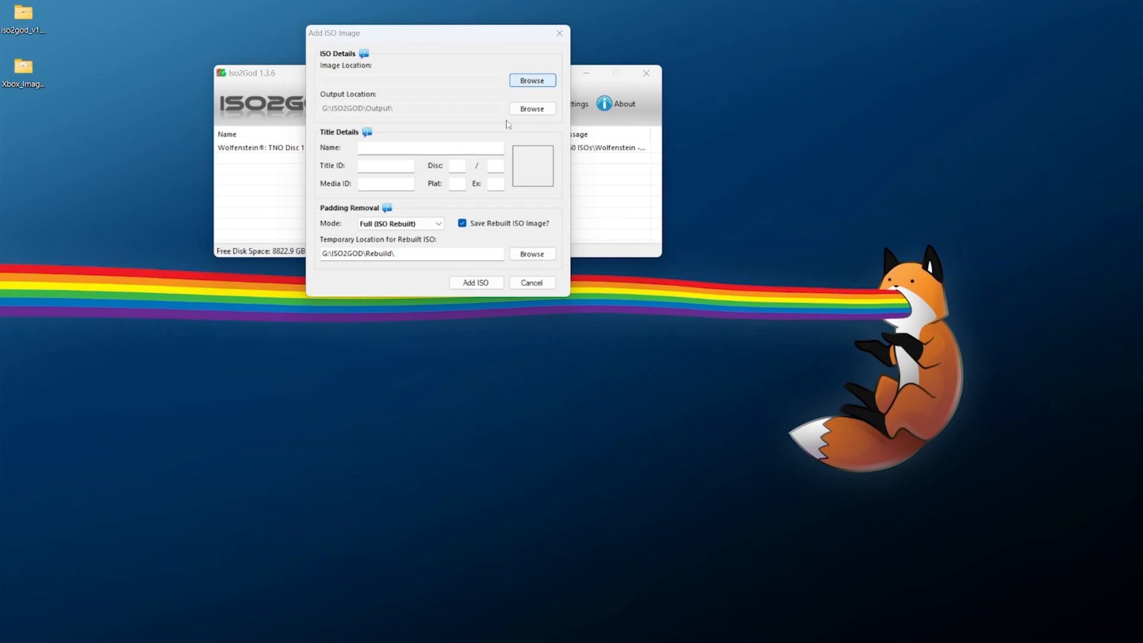
pyautogui.click(532, 80)
pyautogui.doubleClick(278, 132)
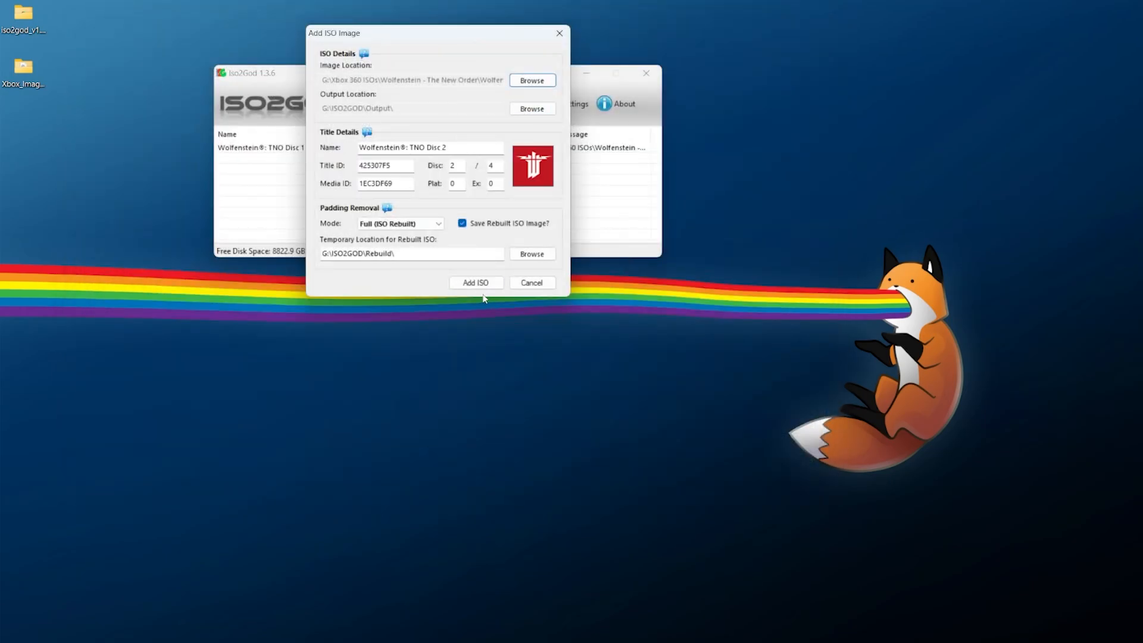
pyautogui.click(479, 284)
# Step: Add the Wolfenstein - The New Order Disc 3 ISO to the conversion list
pyautogui.click(384, 104)
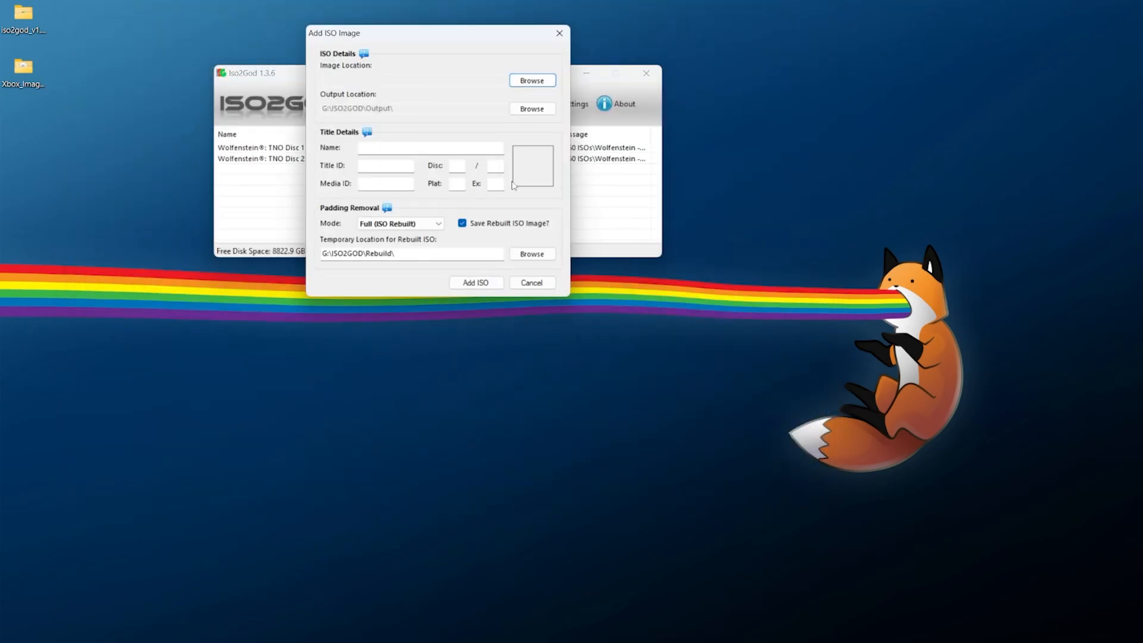
pyautogui.click(523, 84)
pyautogui.doubleClick(305, 149)
pyautogui.click(476, 283)
# Step: Add the Wolfenstein - The New Order Disc 4 ISO and convert all four listed discs to GOD packages
pyautogui.click(384, 104)
pyautogui.click(531, 80)
pyautogui.doubleClick(332, 164)
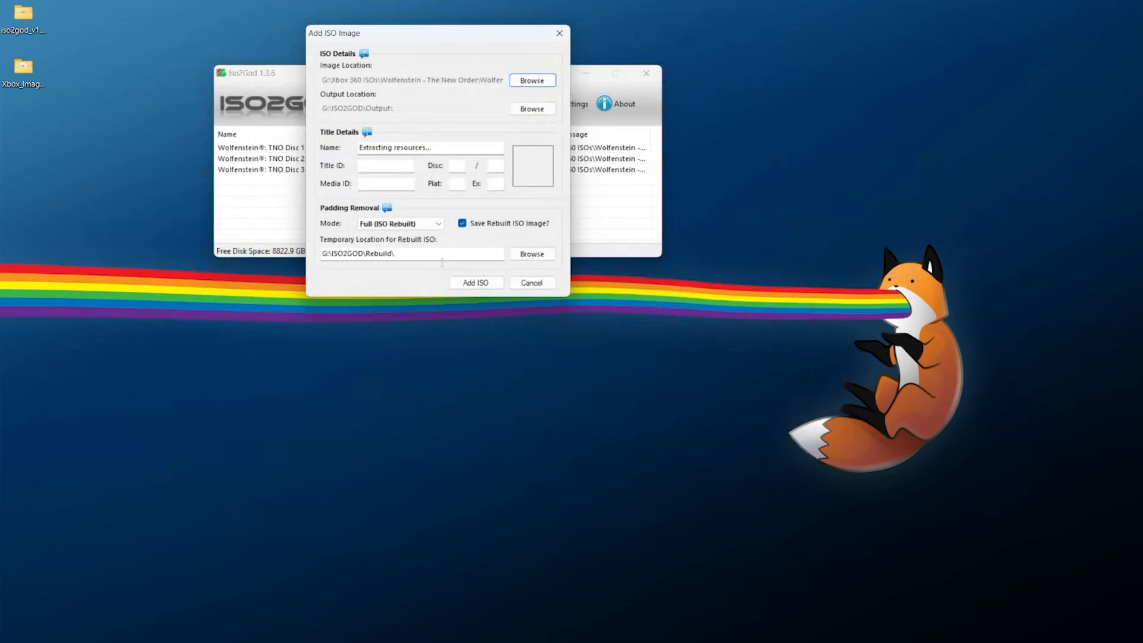
pyautogui.click(477, 283)
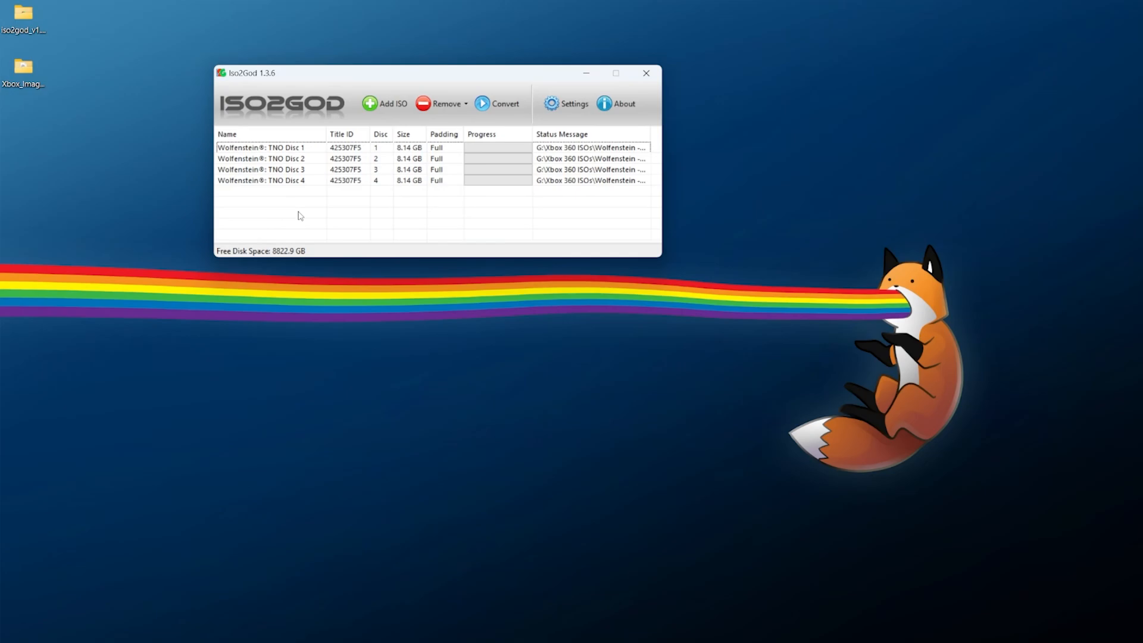
pyautogui.click(502, 113)
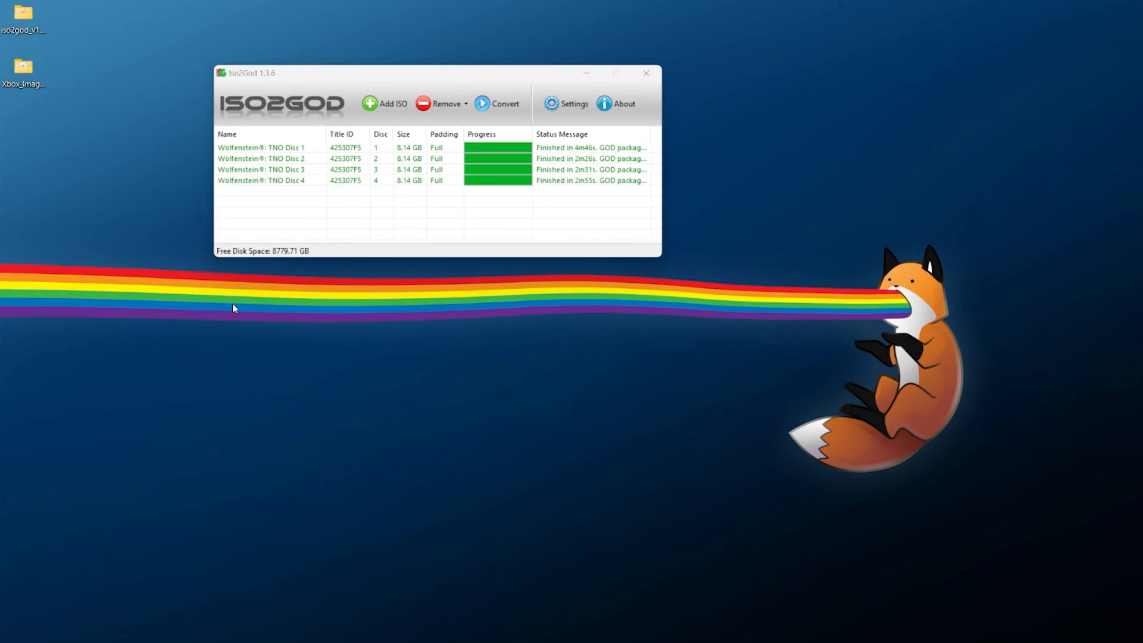
pyautogui.click(299, 150)
pyautogui.click(296, 162)
pyautogui.click(296, 171)
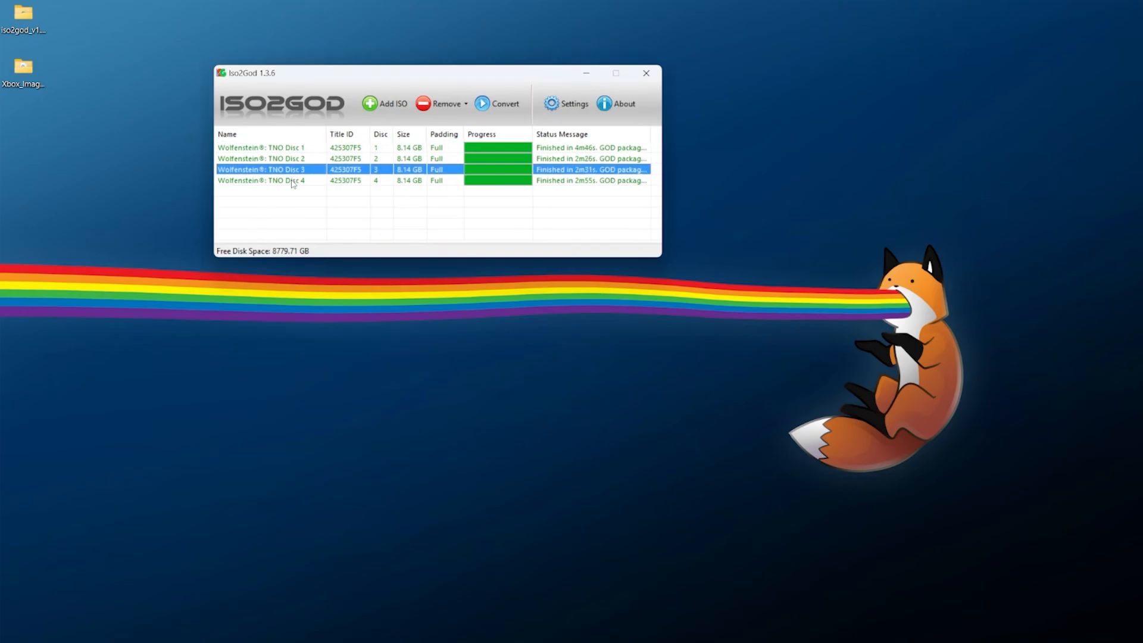
pyautogui.click(296, 182)
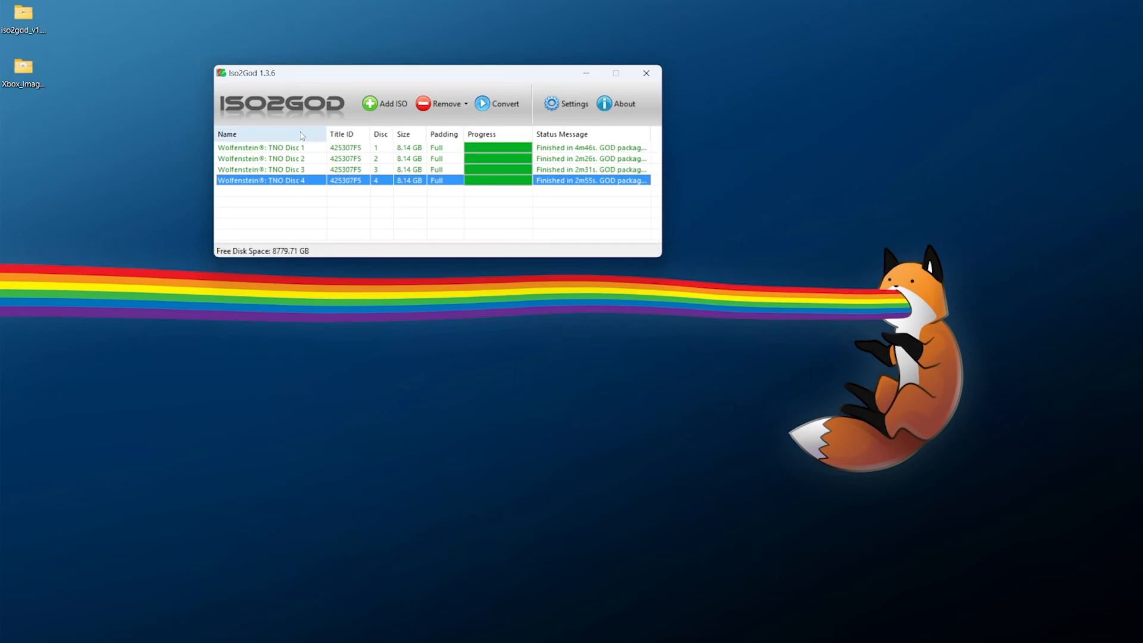
pyautogui.click(301, 150)
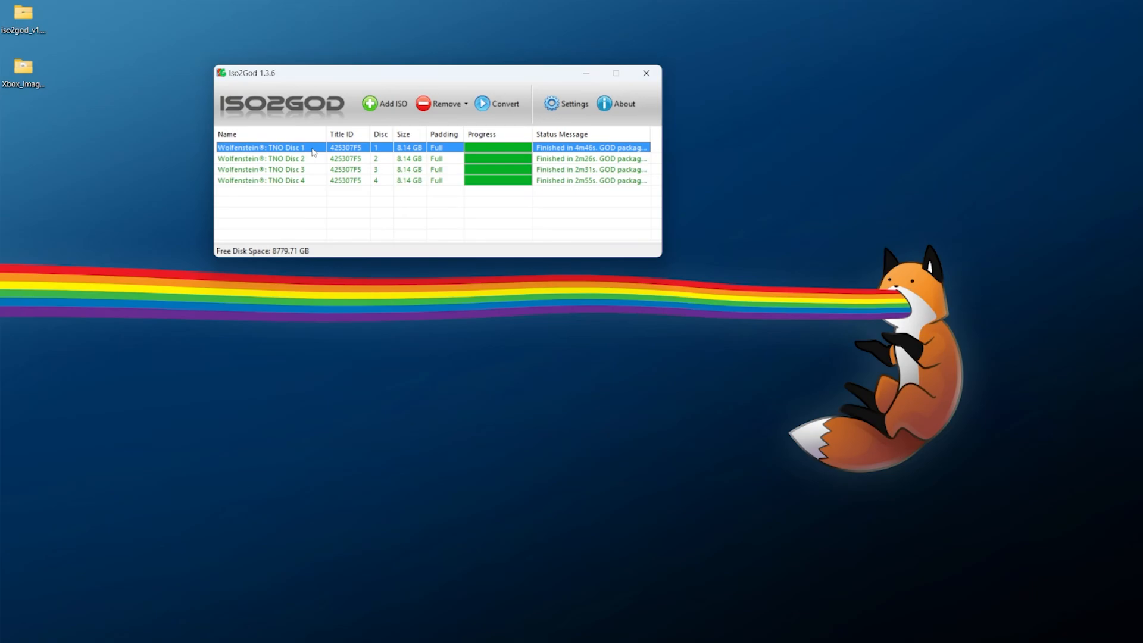
# Step: Close Iso2God and launch Xbox Image Browser.exe from the desktop's Xbox_Image_Browse_v2.9.0.350 folder
pyautogui.click(645, 72)
pyautogui.doubleClick(33, 69)
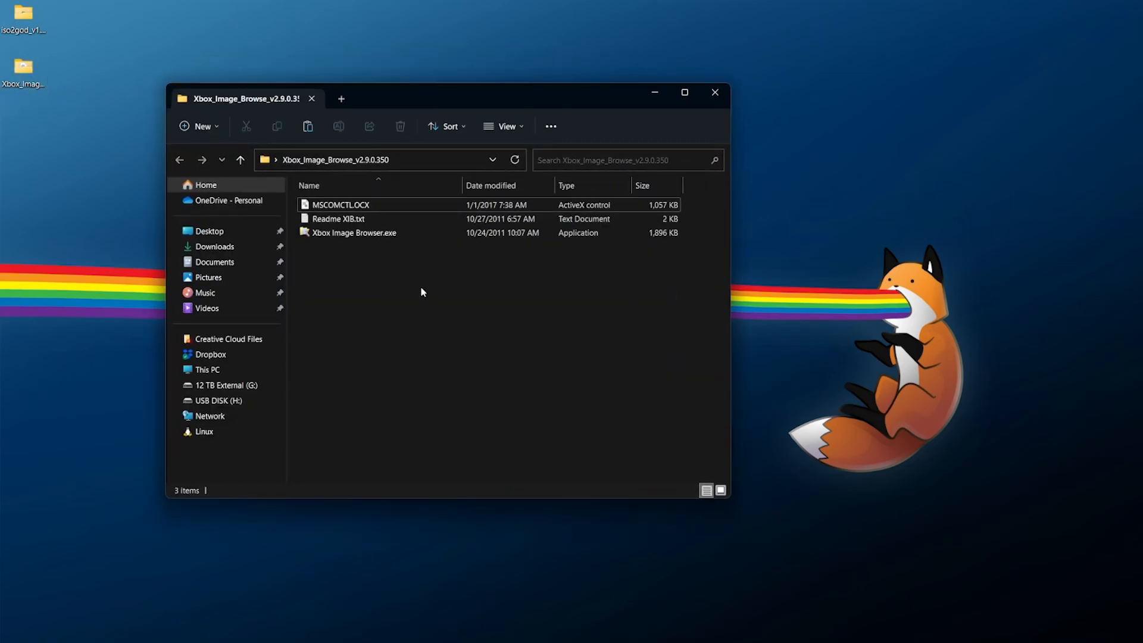
pyautogui.click(369, 236)
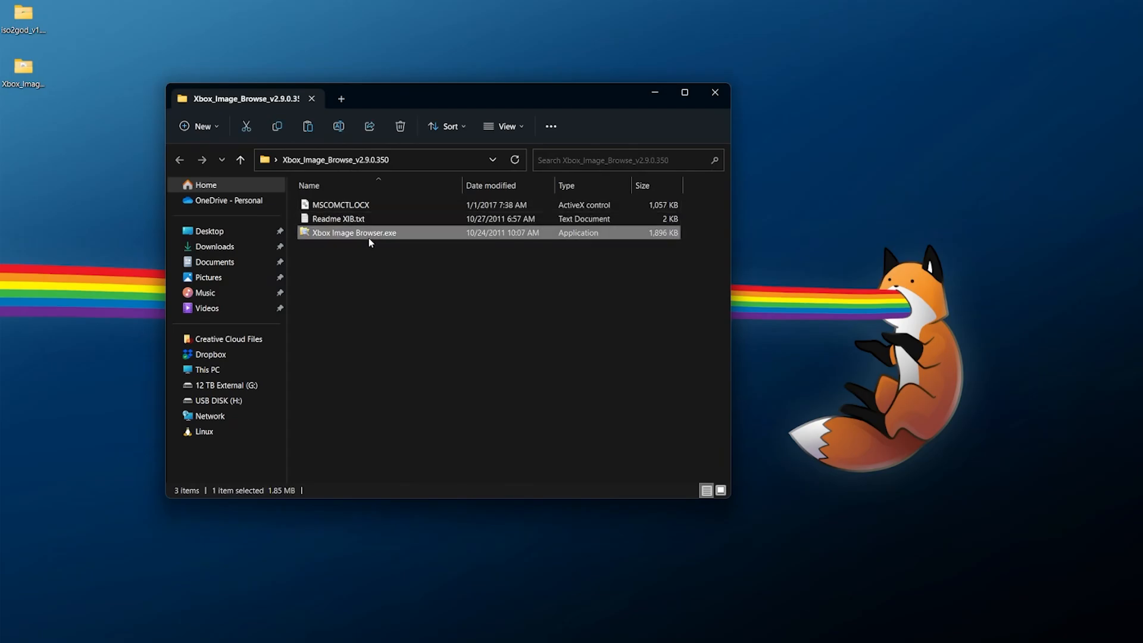
pyautogui.press('Return')
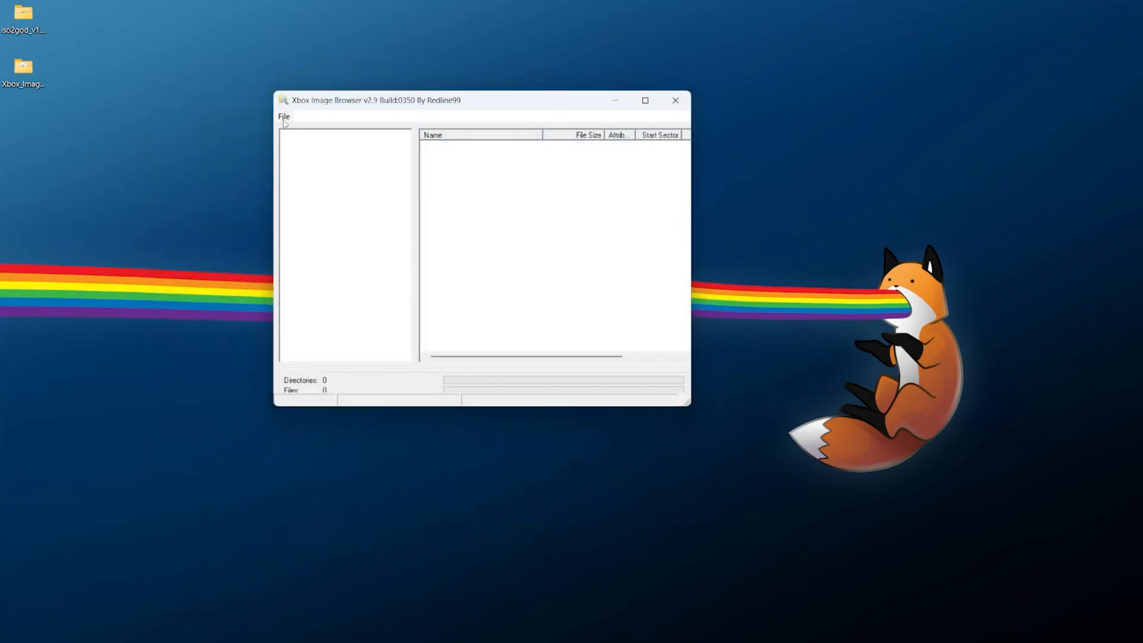
# Step: Open the Wolfenstein - The New Order Disc 2 ISO and extract its entire contents to the Disc 2 folder inside Wolfenstein TNO
pyautogui.click(284, 119)
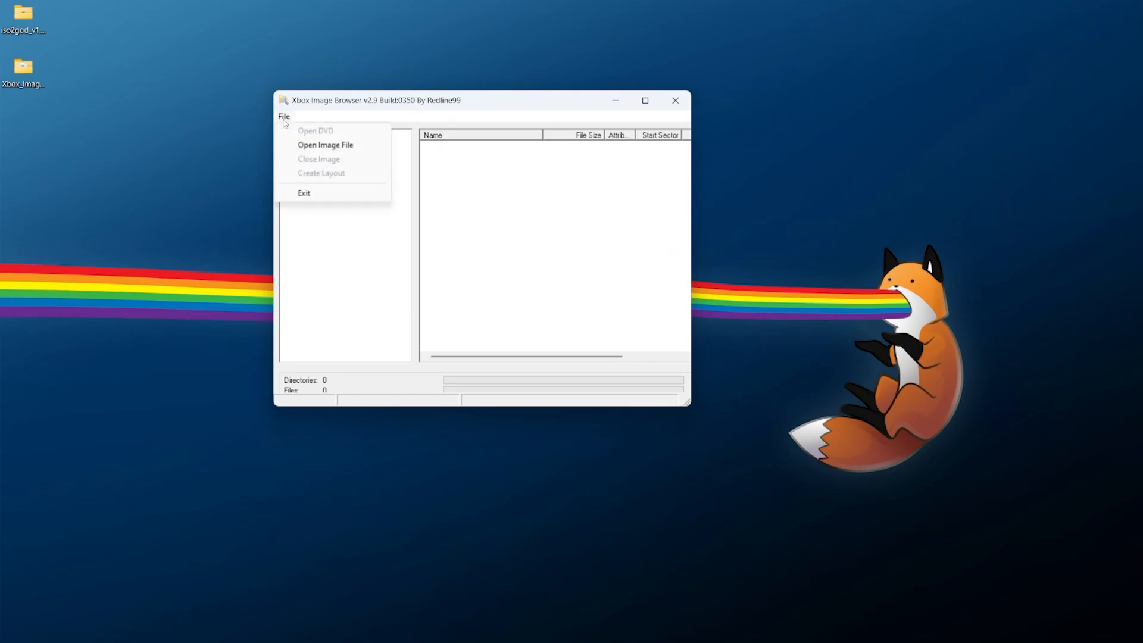
pyautogui.click(301, 145)
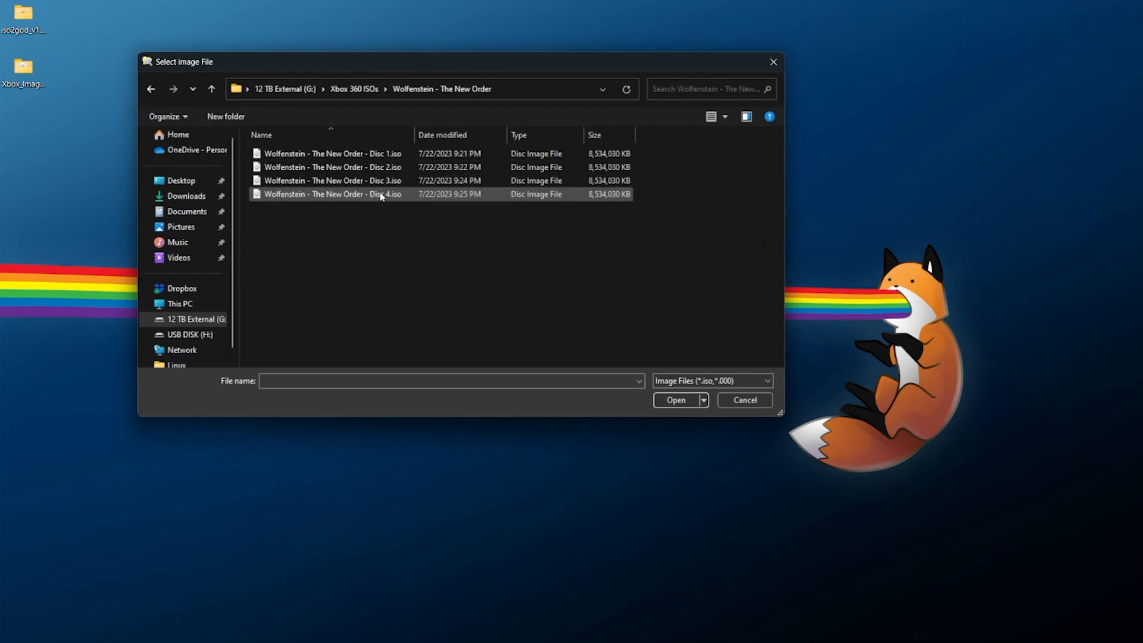
pyautogui.doubleClick(381, 167)
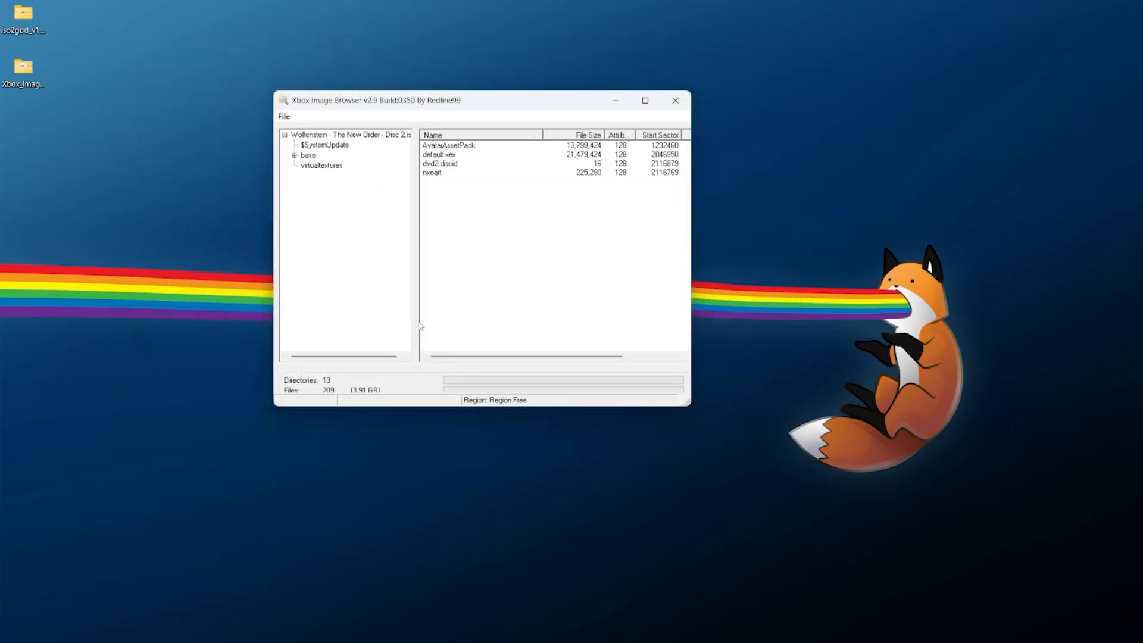
pyautogui.rightClick(347, 136)
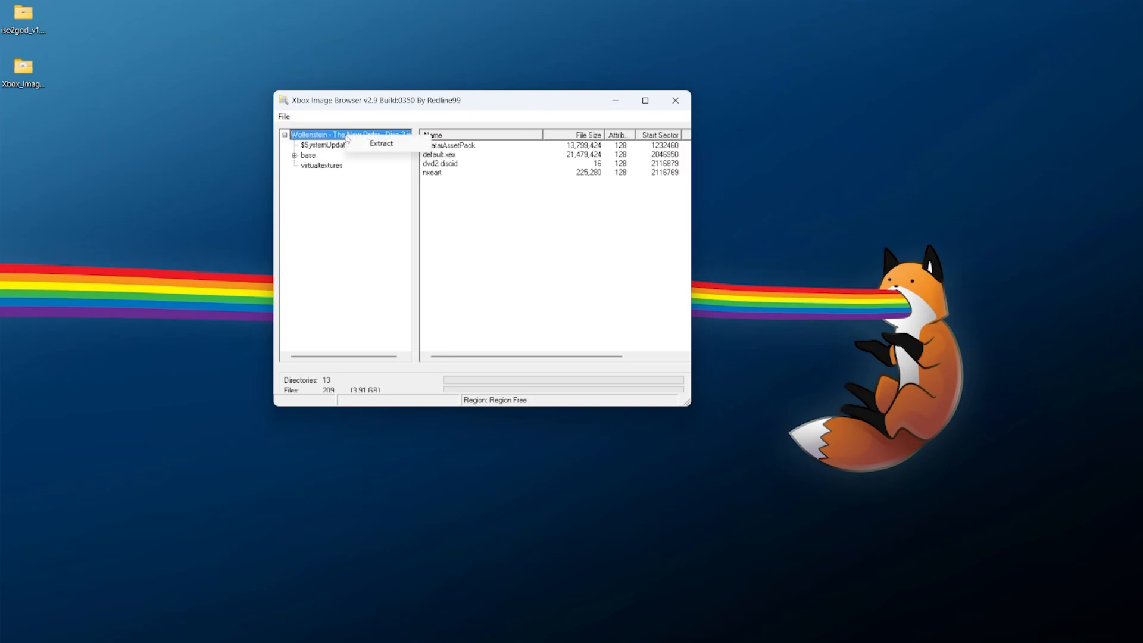
pyautogui.click(392, 148)
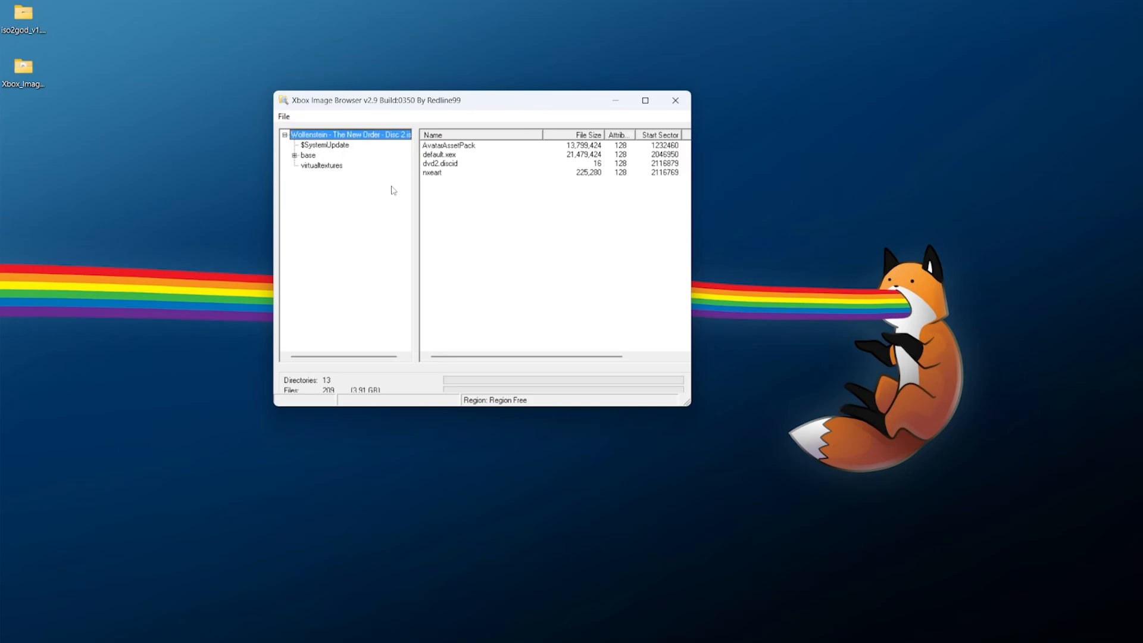
pyautogui.rightClick(390, 134)
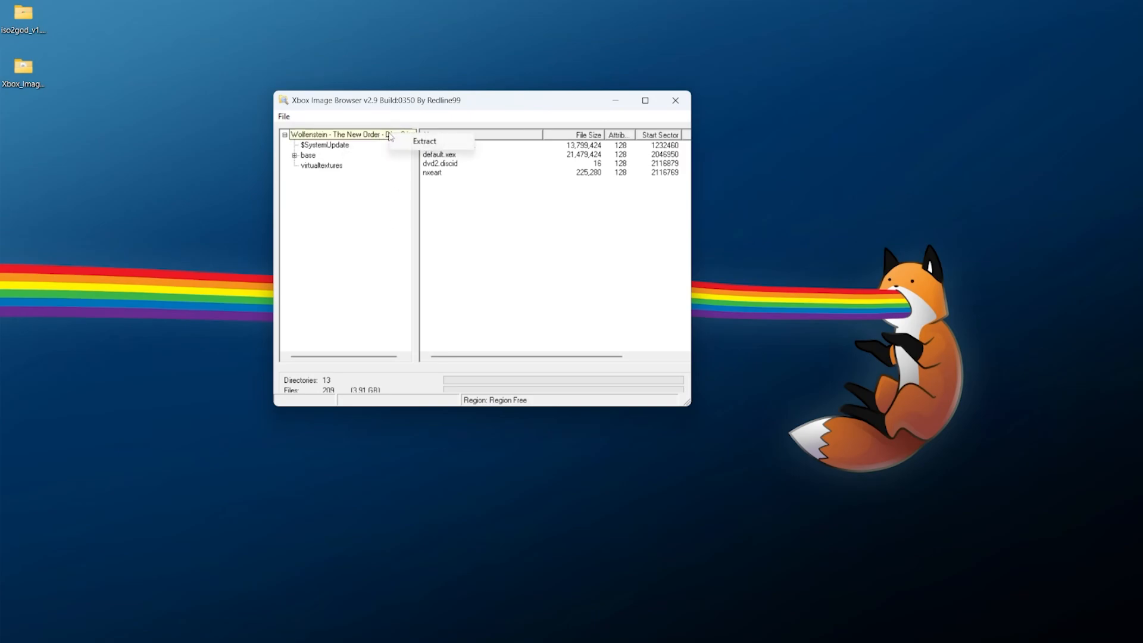
pyautogui.click(423, 142)
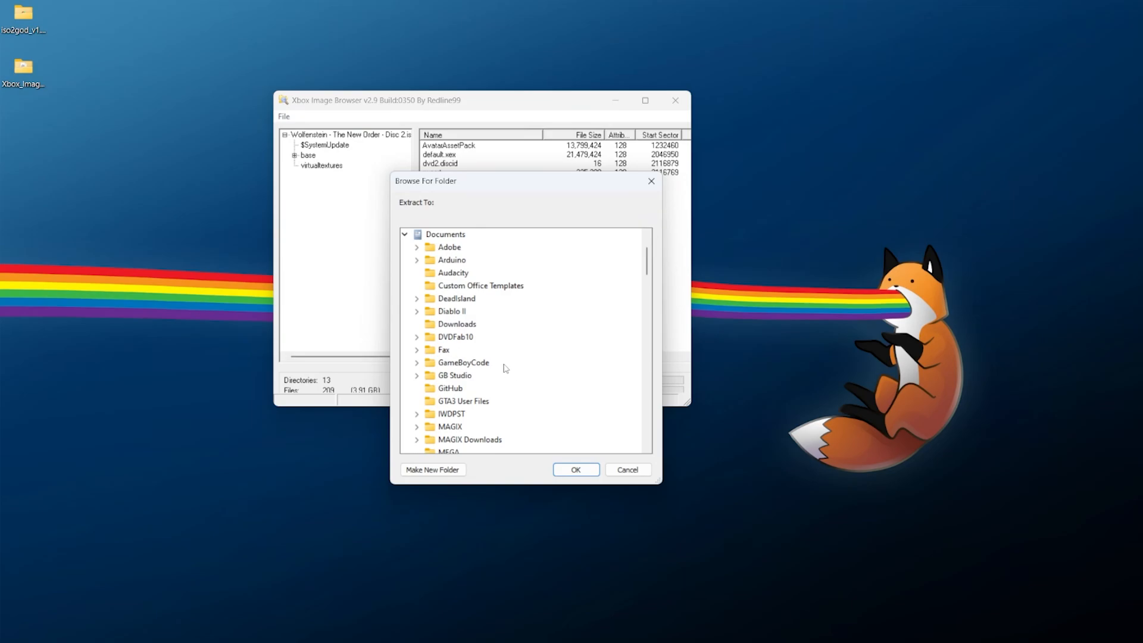
pyautogui.press('Return')
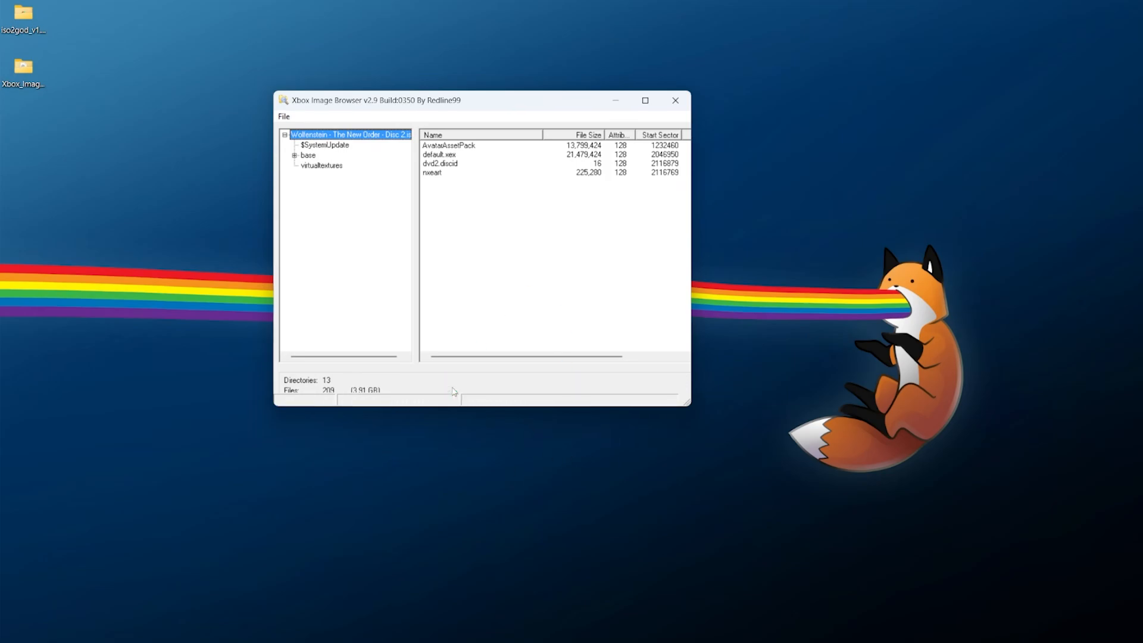
# Step: Close the current image, open the Disc 3 ISO and extract its entire contents to the Wolfenstein TNO Disc 3 folder
pyautogui.click(285, 116)
pyautogui.click(297, 159)
pyautogui.click(285, 116)
pyautogui.click(316, 145)
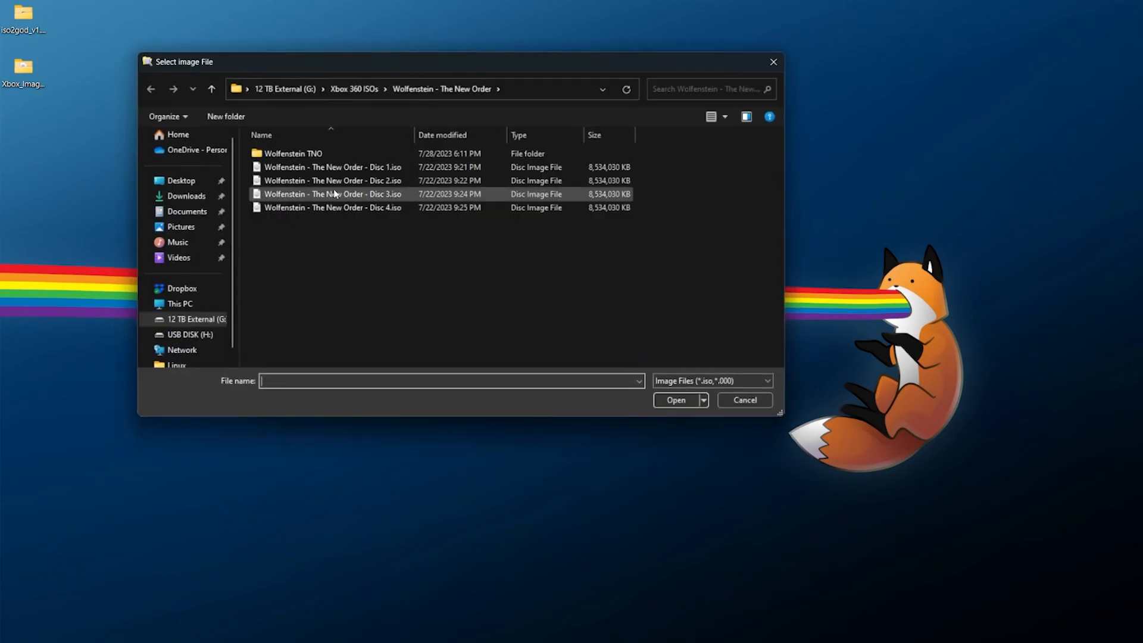
pyautogui.doubleClick(332, 194)
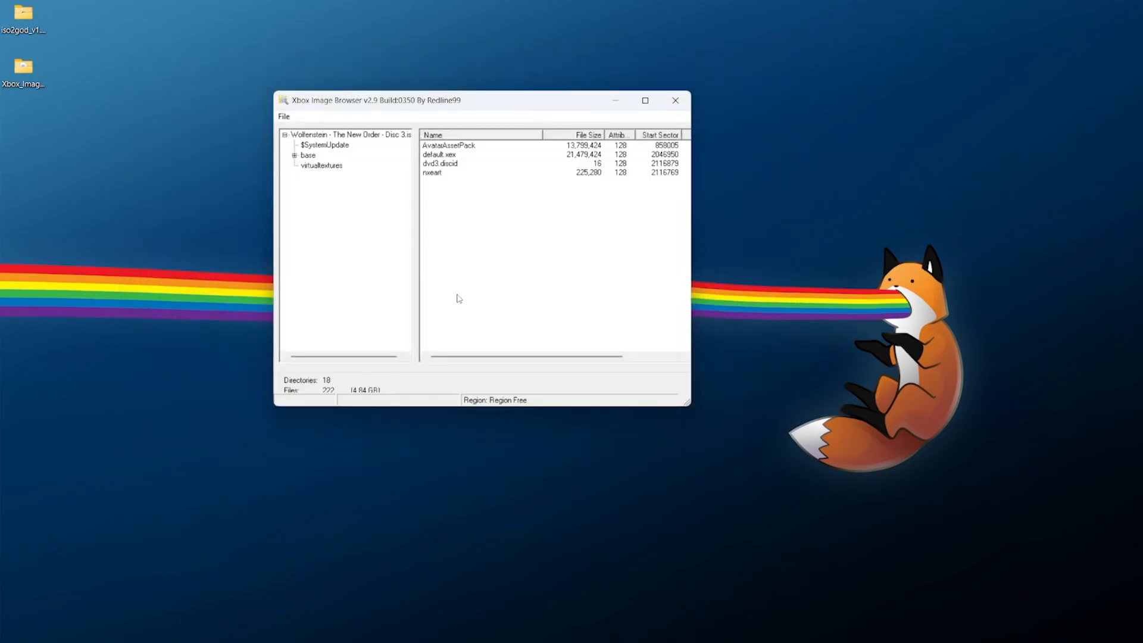
pyautogui.rightClick(376, 140)
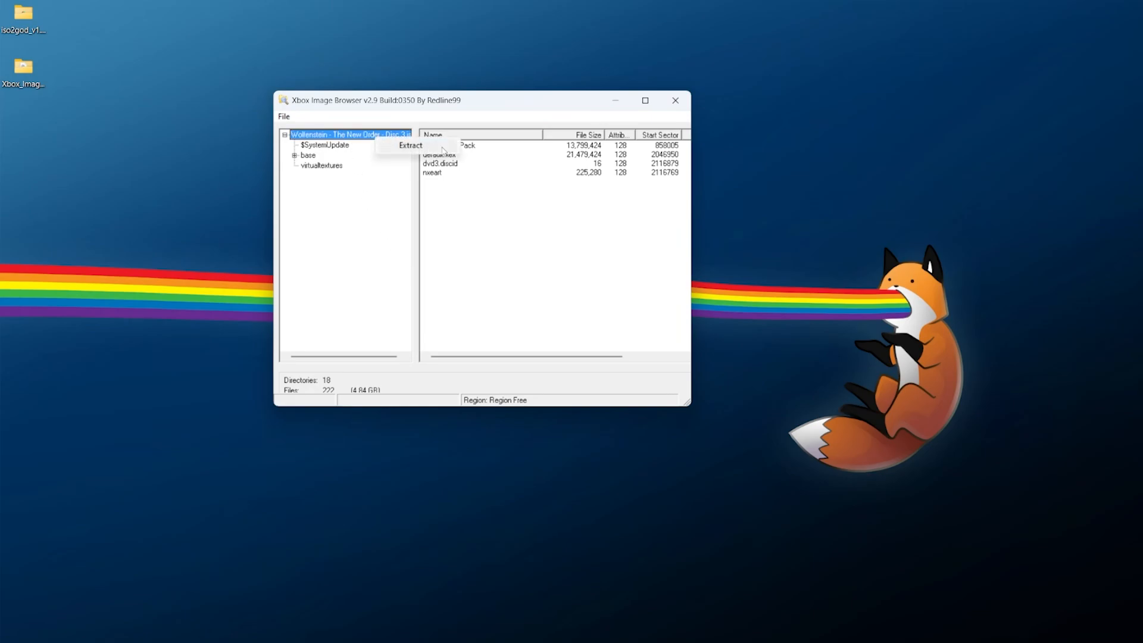
pyautogui.click(410, 145)
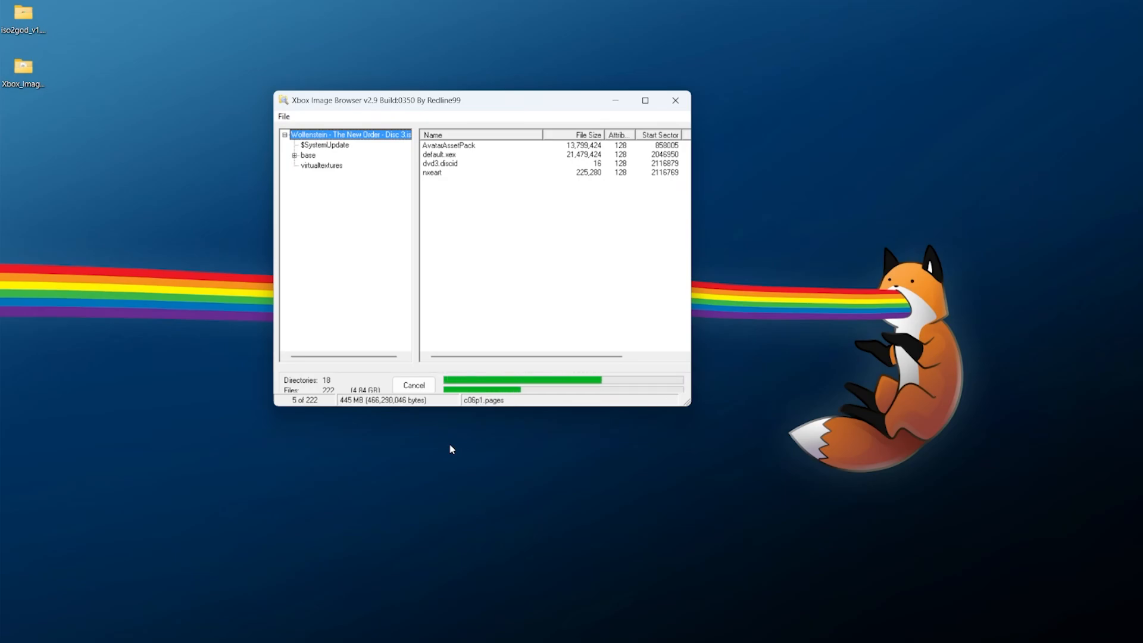
pyautogui.click(358, 457)
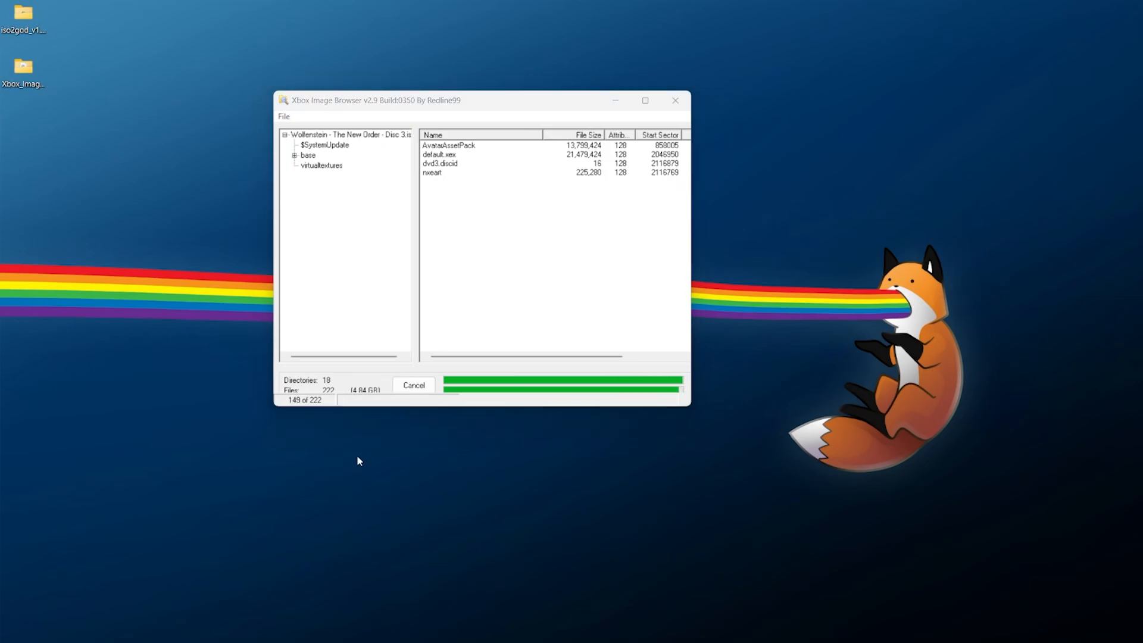
# Step: Close the Disc 3 image, open the Disc 4 ISO and extract its entire contents to the Wolfenstein TNO Disc 4 folder
pyautogui.click(286, 119)
pyautogui.click(309, 161)
pyautogui.click(286, 117)
pyautogui.click(311, 153)
pyautogui.click(355, 208)
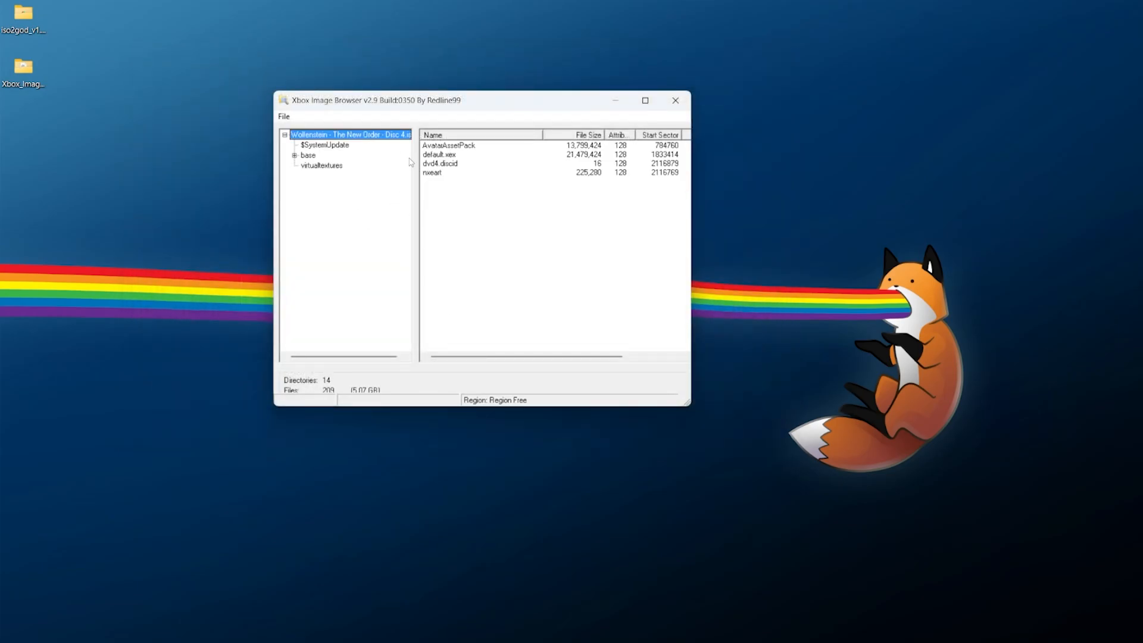
pyautogui.rightClick(392, 140)
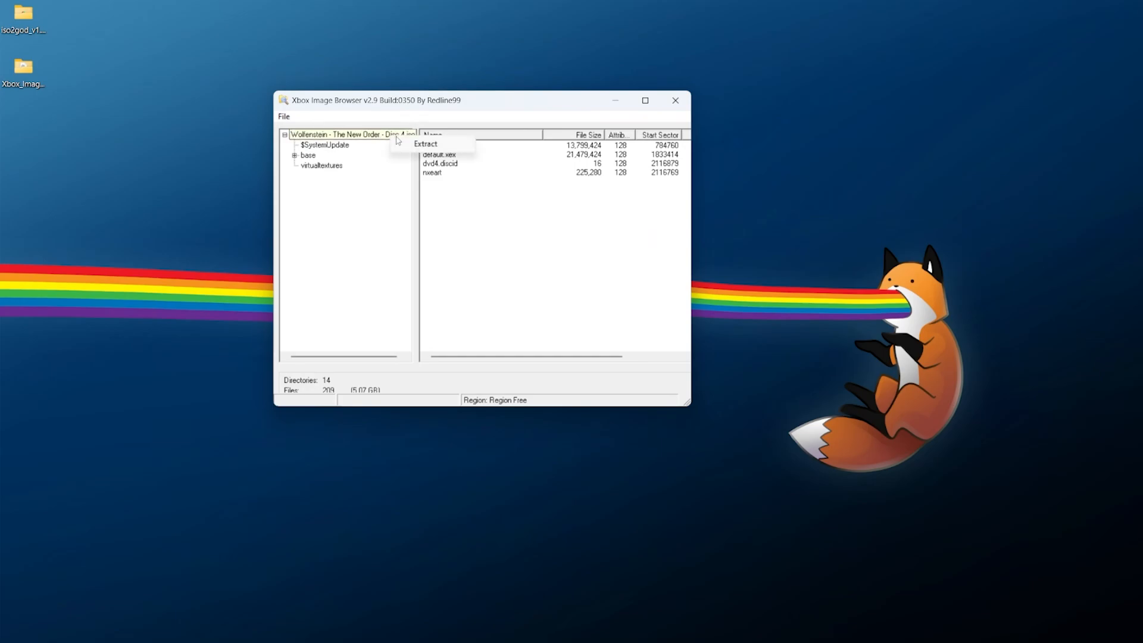
pyautogui.click(436, 146)
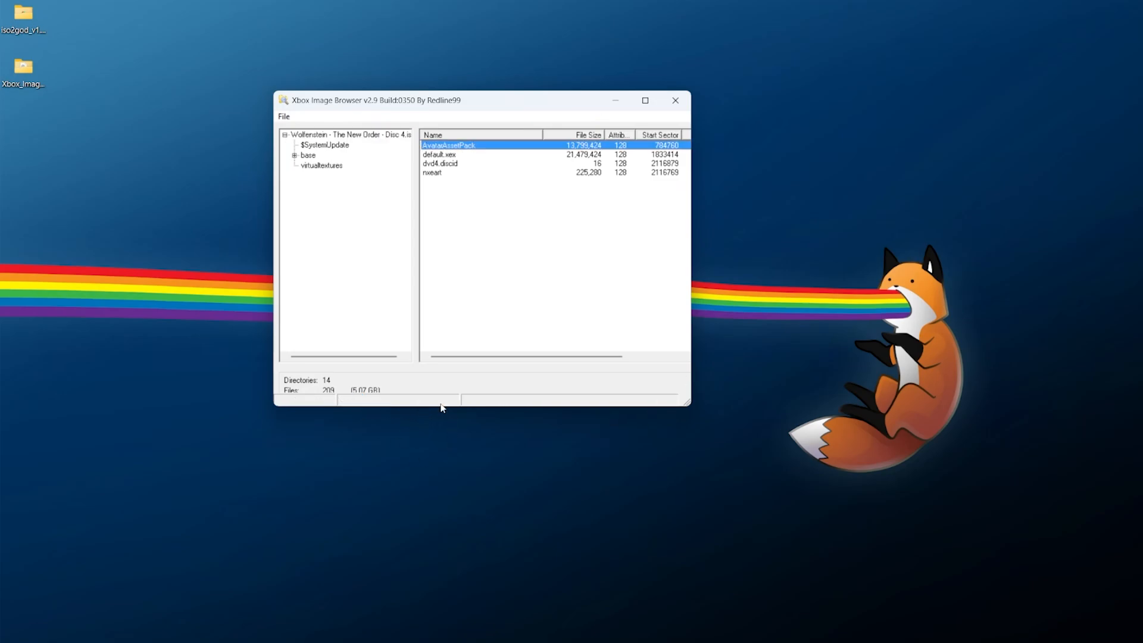
# Step: Close the Disc 4 image and exit Xbox Image Browser
pyautogui.click(284, 116)
pyautogui.click(317, 156)
pyautogui.click(283, 117)
pyautogui.click(305, 194)
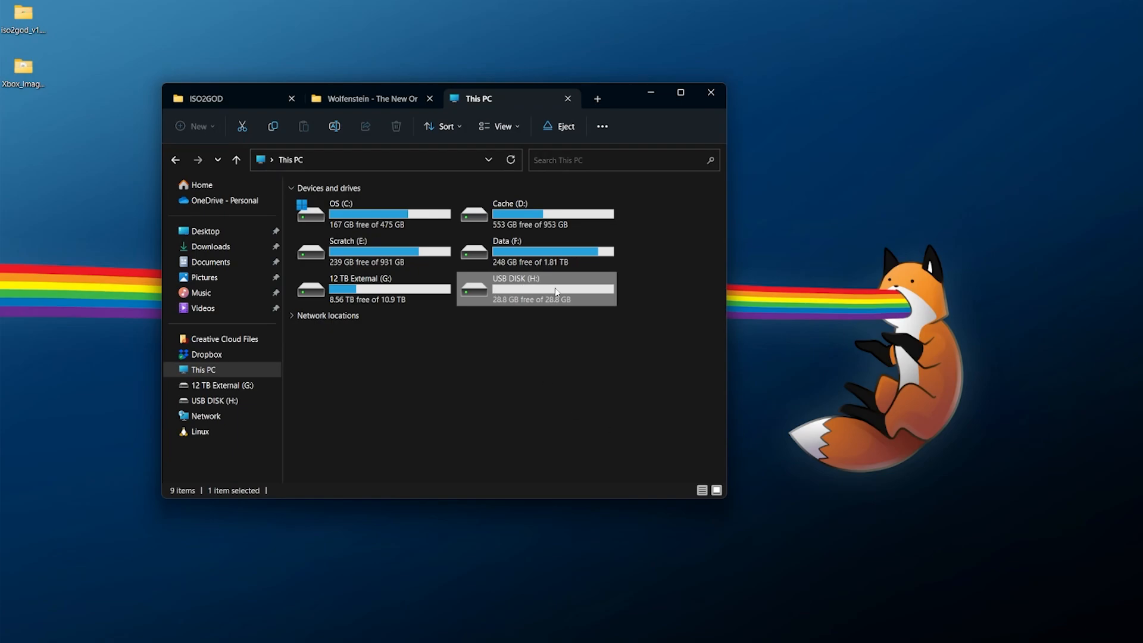
# Step: In File Explorer, open USB DISK (H:) and select the Wolfenstein TNO folder among the Wolfenstein ISOs
pyautogui.doubleClick(593, 288)
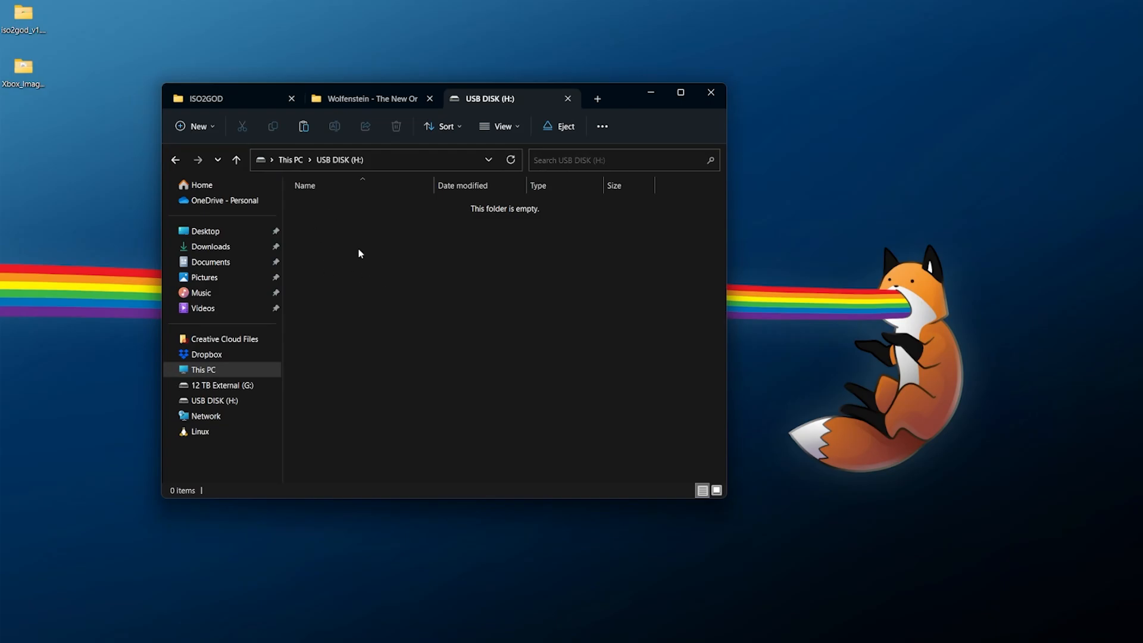
pyautogui.click(360, 100)
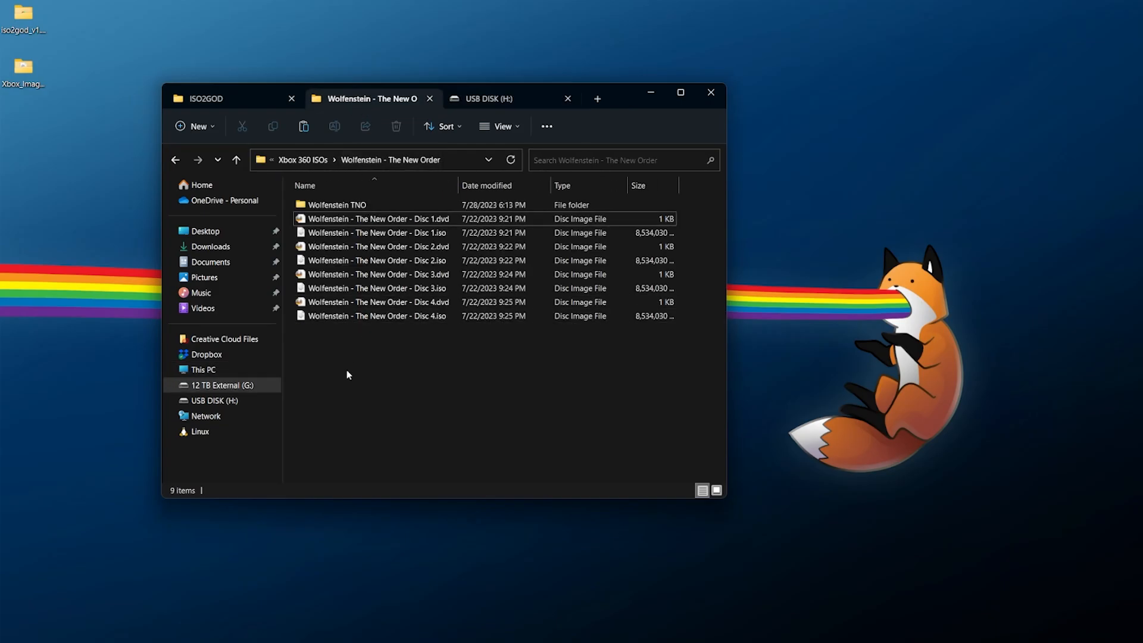
pyautogui.click(377, 209)
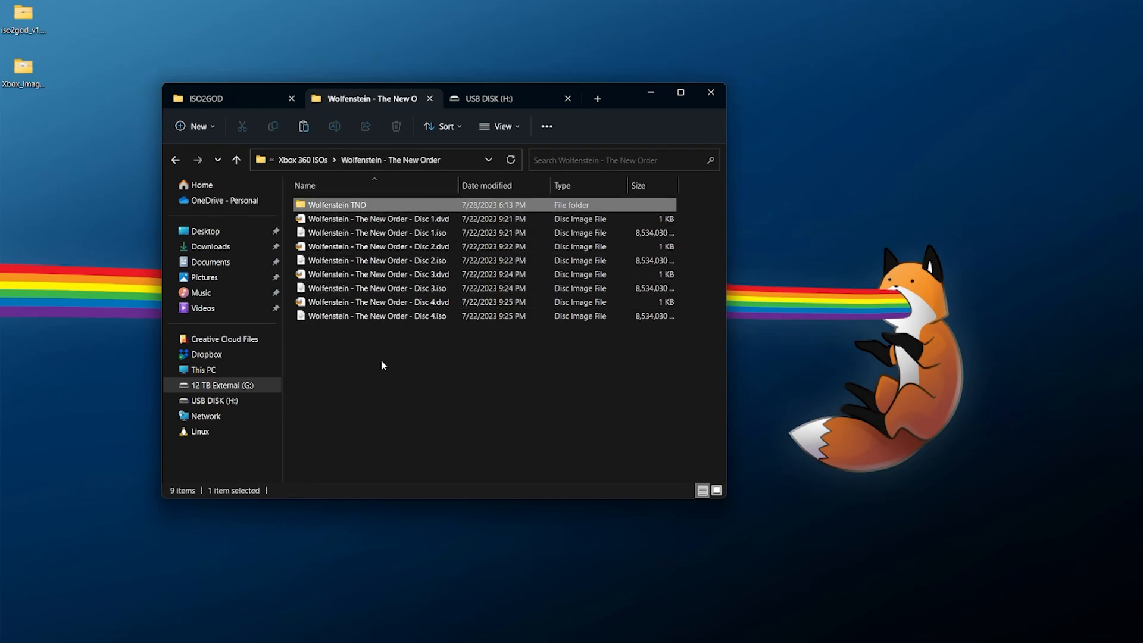
# Step: Examine the extracted contents of the Disc 2, Disc 3 and Disc 4 folders inside Wolfenstein TNO
pyautogui.doubleClick(371, 207)
pyautogui.doubleClick(332, 205)
pyautogui.click(338, 161)
pyautogui.doubleClick(332, 220)
pyautogui.click(308, 160)
pyautogui.doubleClick(322, 233)
pyautogui.click(309, 159)
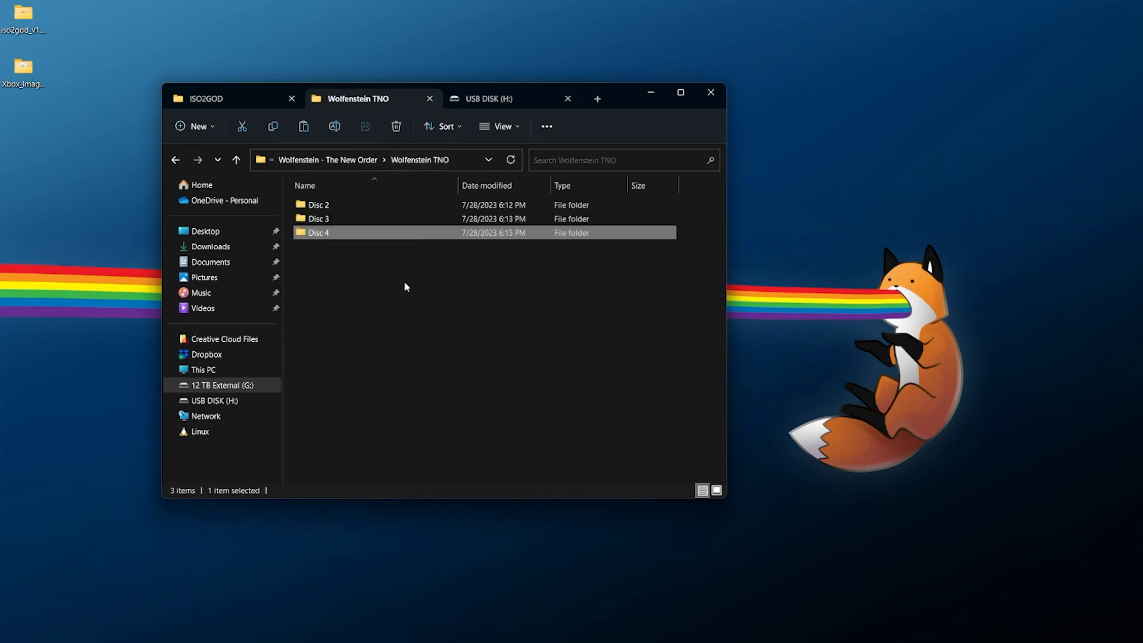
pyautogui.click(387, 350)
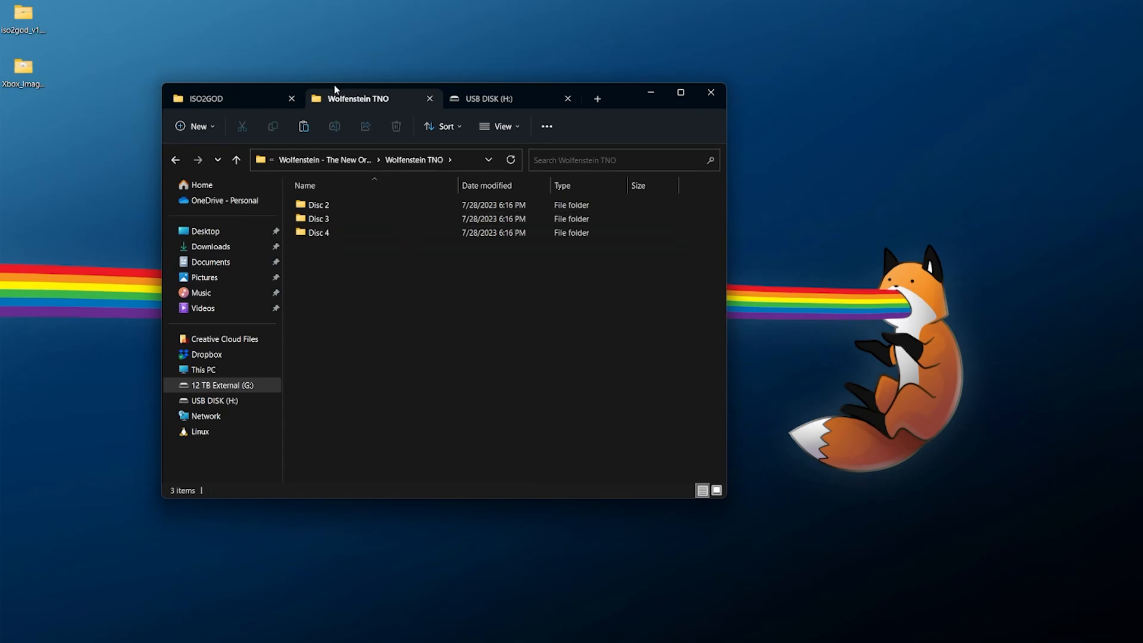
# Step: Cut the Wolfenstein TNO folder from the Wolfenstein - The New Order folder
pyautogui.click(341, 160)
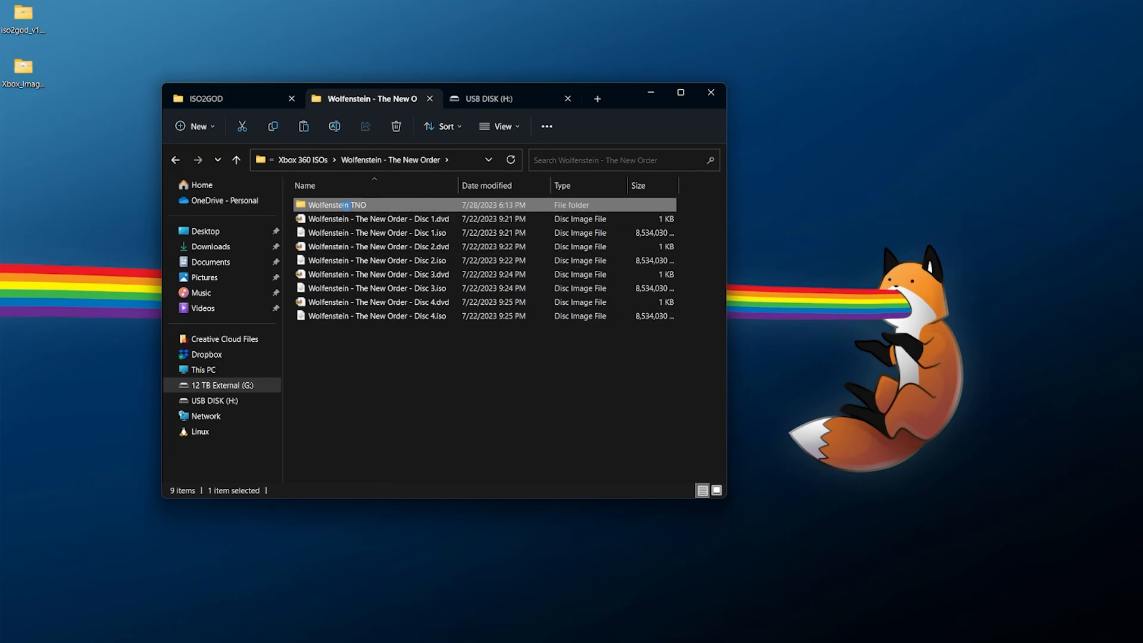
pyautogui.rightClick(346, 206)
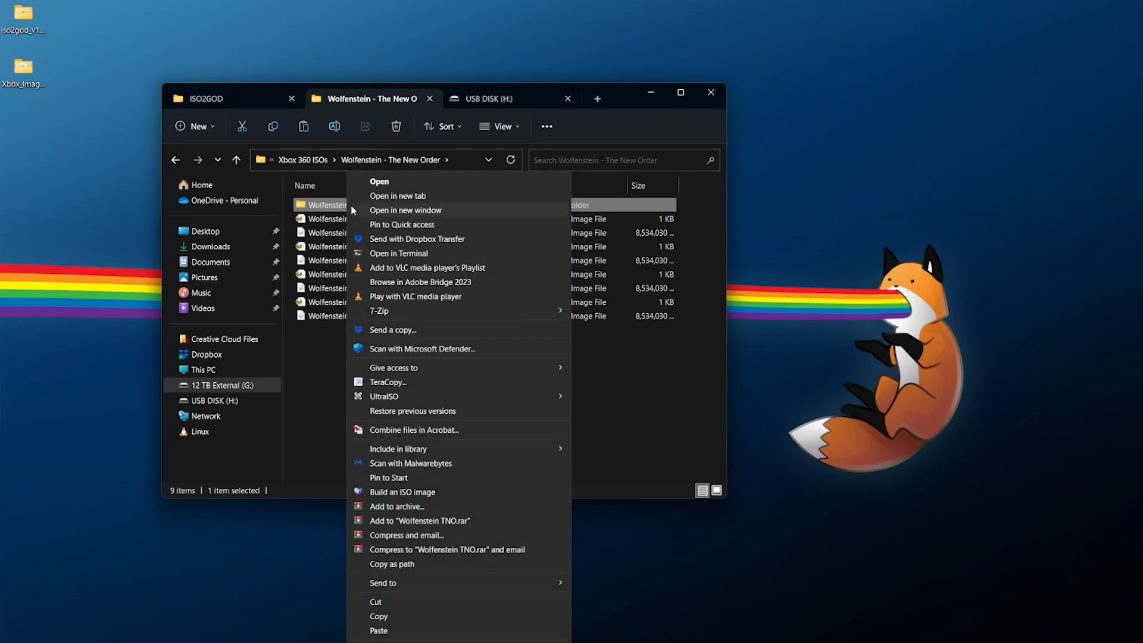
pyautogui.click(376, 601)
# Step: Create a folder named Games on USB DISK (H:), paste the cut Wolfenstein TNO folder into it and close that view
pyautogui.click(485, 100)
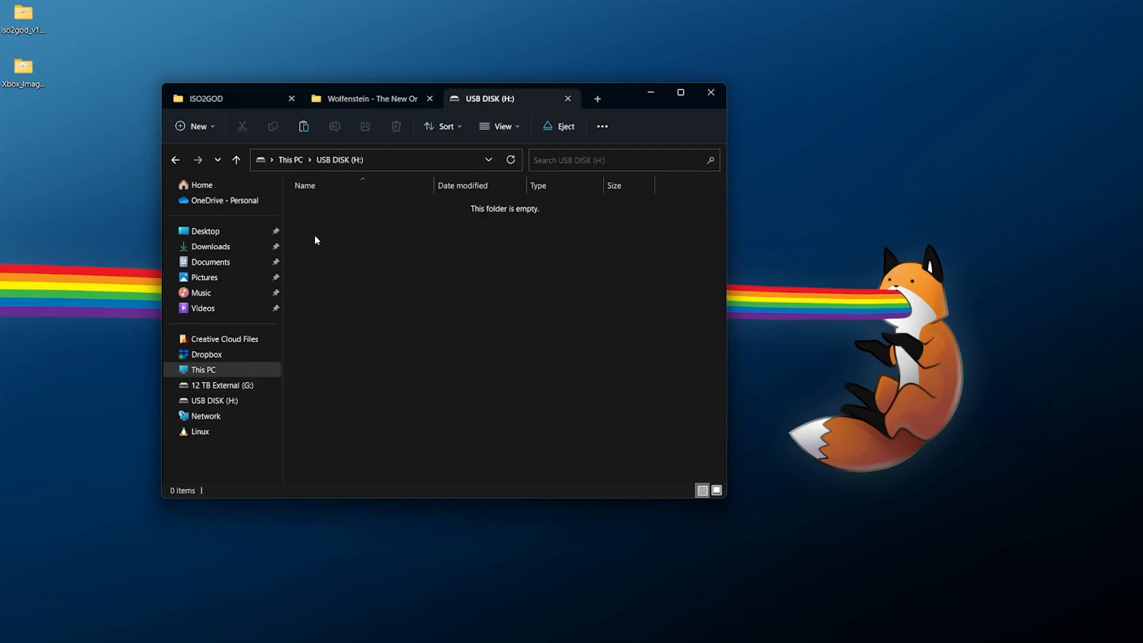
pyautogui.rightClick(357, 232)
pyautogui.moveTo(473, 423)
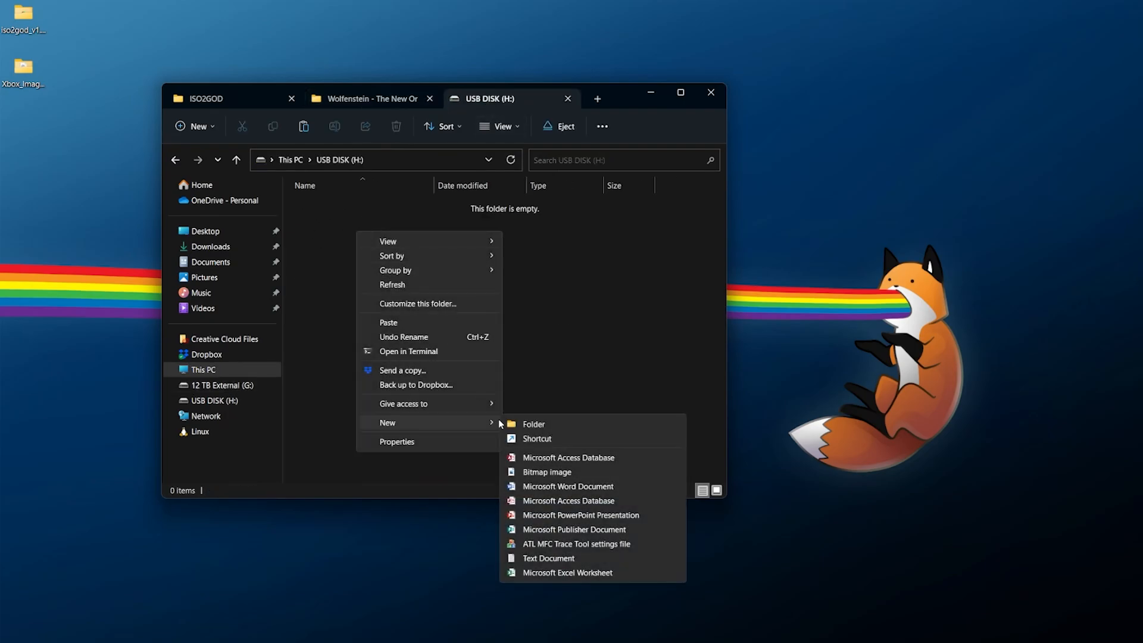
pyautogui.click(517, 424)
pyautogui.write('Games')
pyautogui.press('Return')
pyautogui.press('Return')
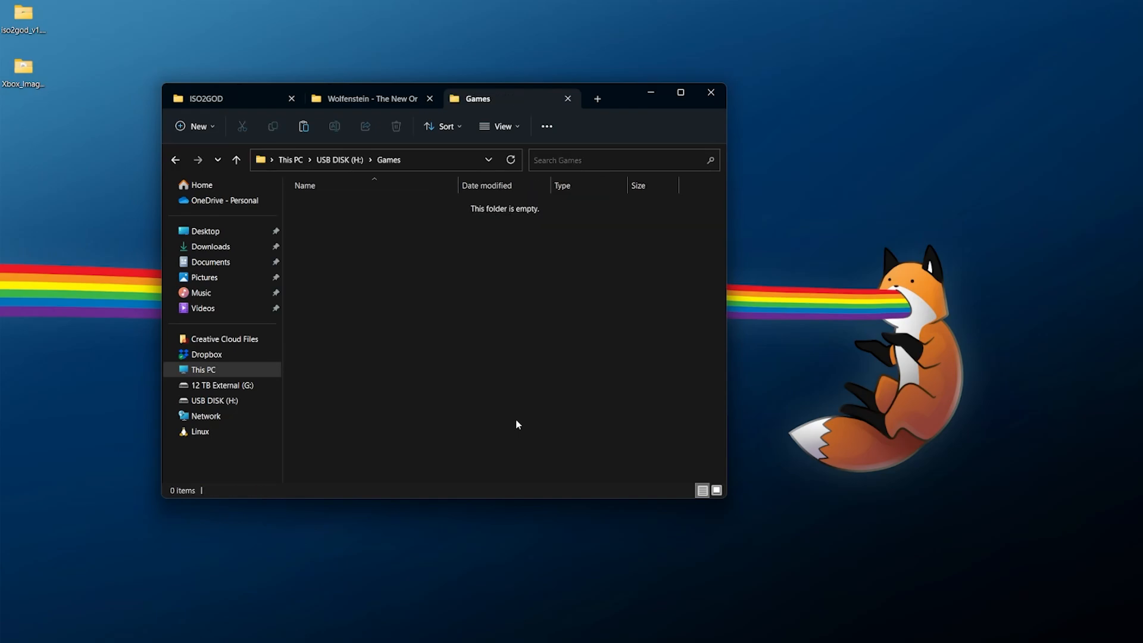
pyautogui.hotkey('ctrl', 'v')
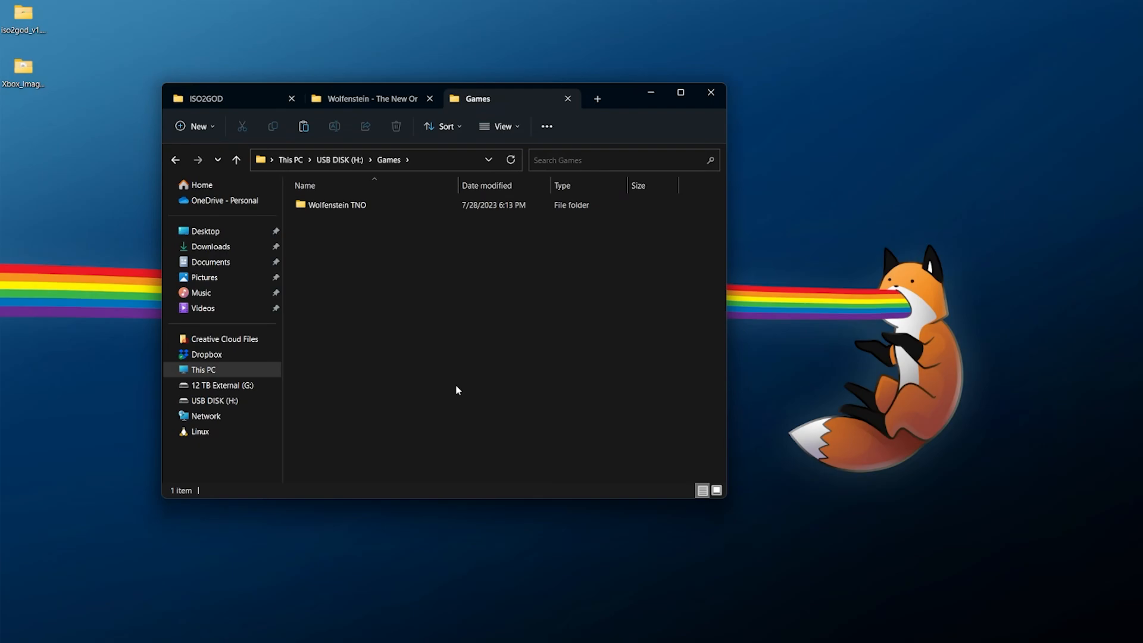
pyautogui.hotkey('ctrl', 'w')
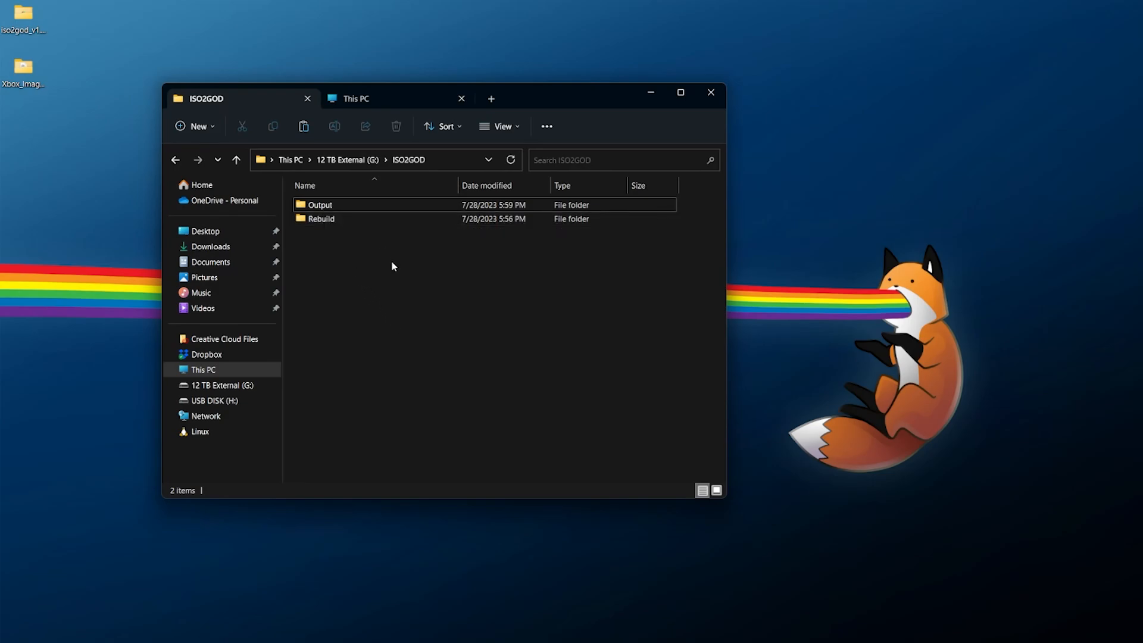
# Step: Permanently delete the four rebuilt Wolfenstein disc ISOs from the ISO2GOD Rebuild folder
pyautogui.doubleClick(344, 219)
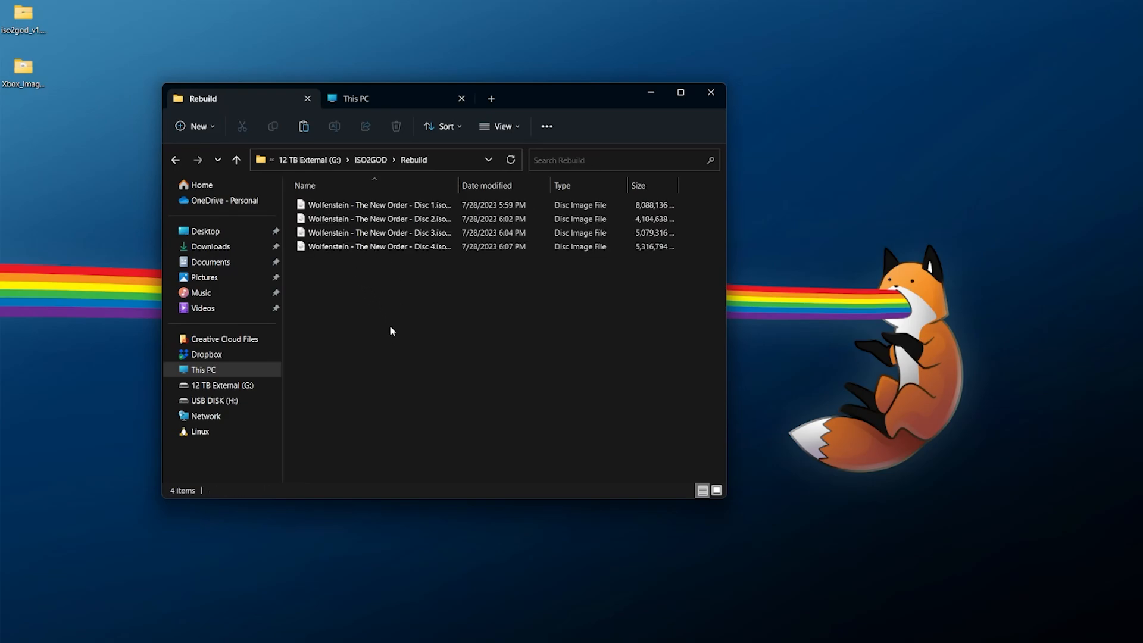
pyautogui.moveTo(503, 334)
pyautogui.mouseDown()
pyautogui.moveTo(462, 287)
pyautogui.moveTo(416, 278)
pyautogui.mouseUp()
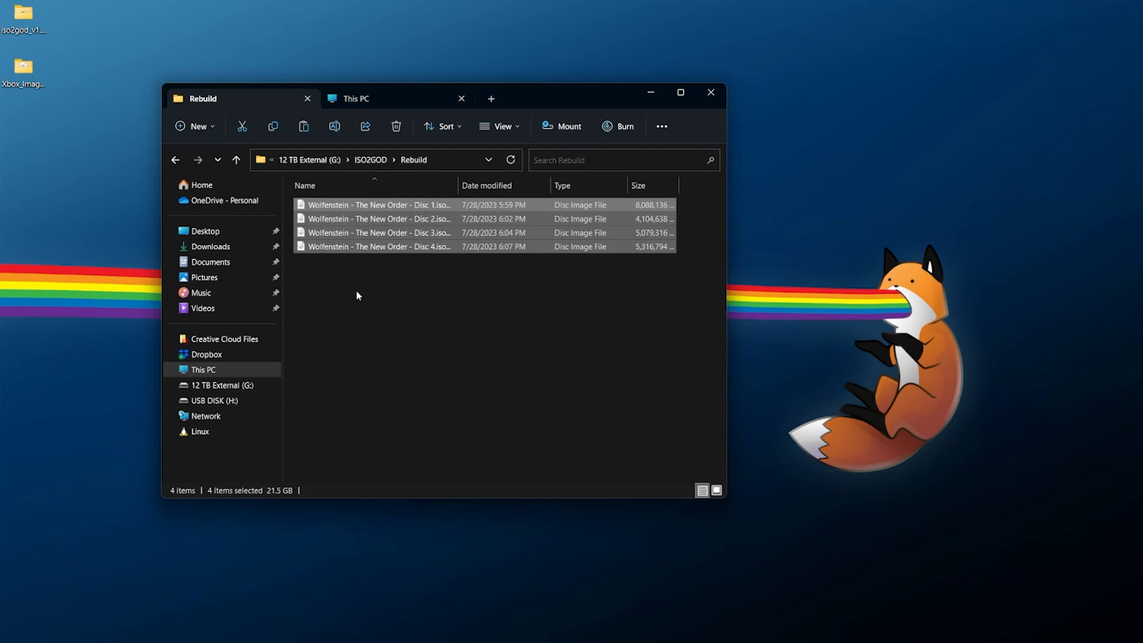
pyautogui.hotkey('shift', 'Delete')
pyautogui.press('Return')
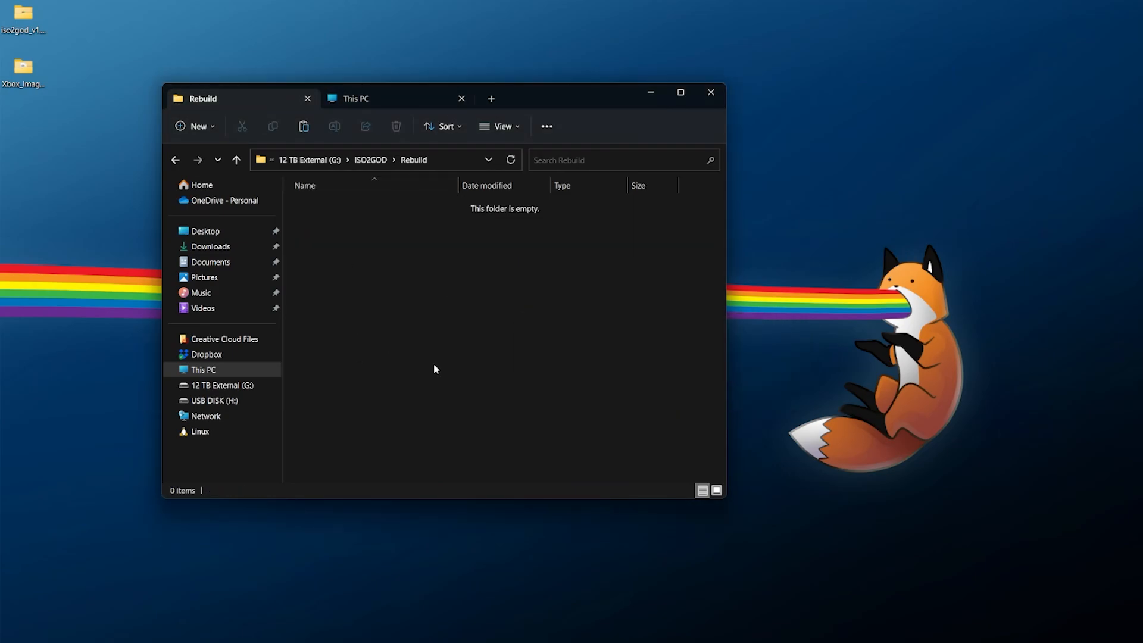
# Step: Examine the converted GOD files in Output > 425307F5 > 00007000, and return to the ISO2GOD folder
pyautogui.click(370, 159)
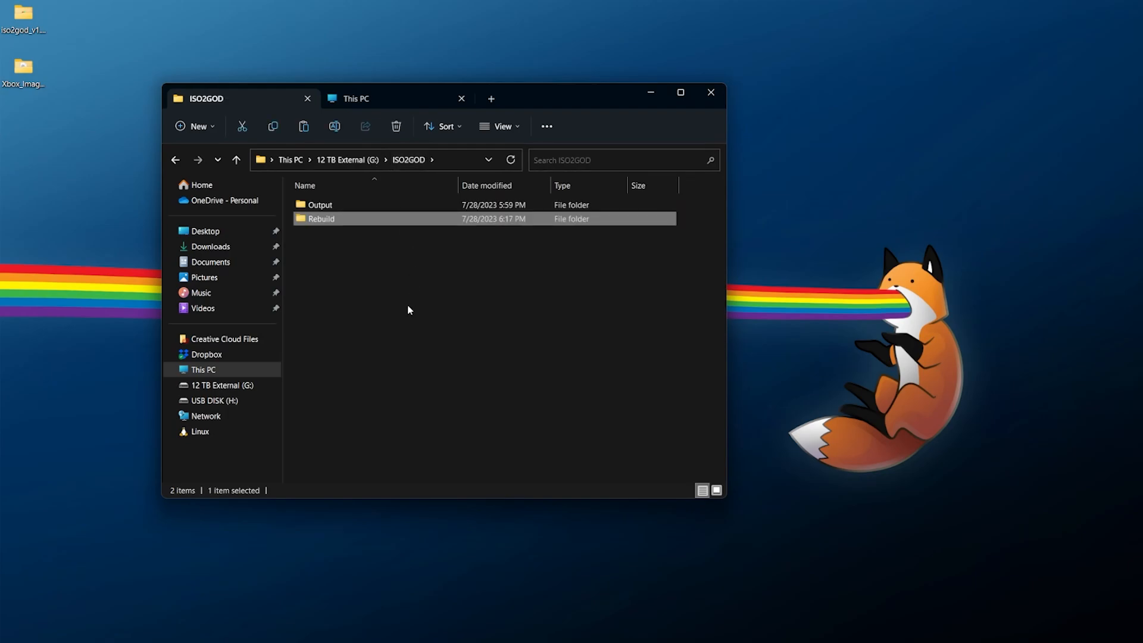
pyautogui.doubleClick(347, 208)
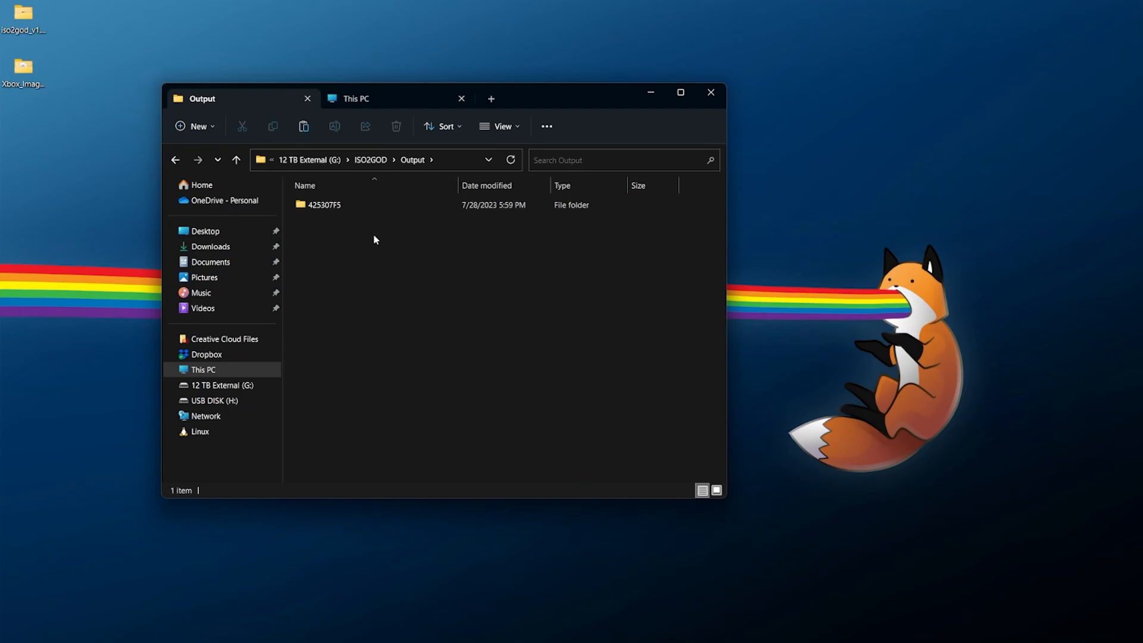
pyautogui.doubleClick(352, 208)
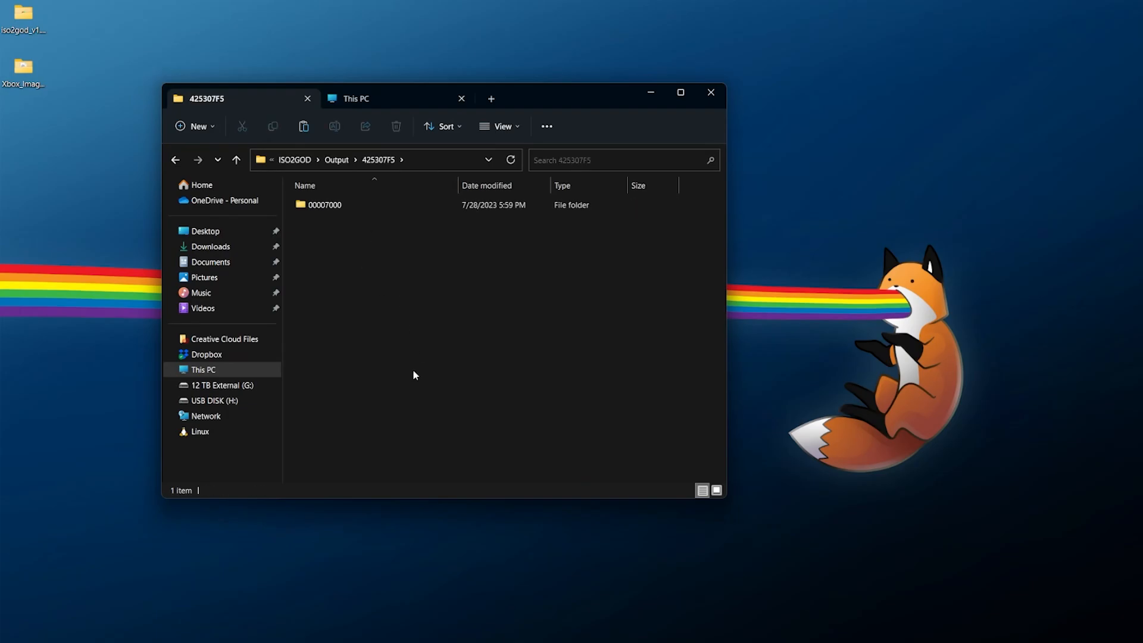
pyautogui.doubleClick(352, 205)
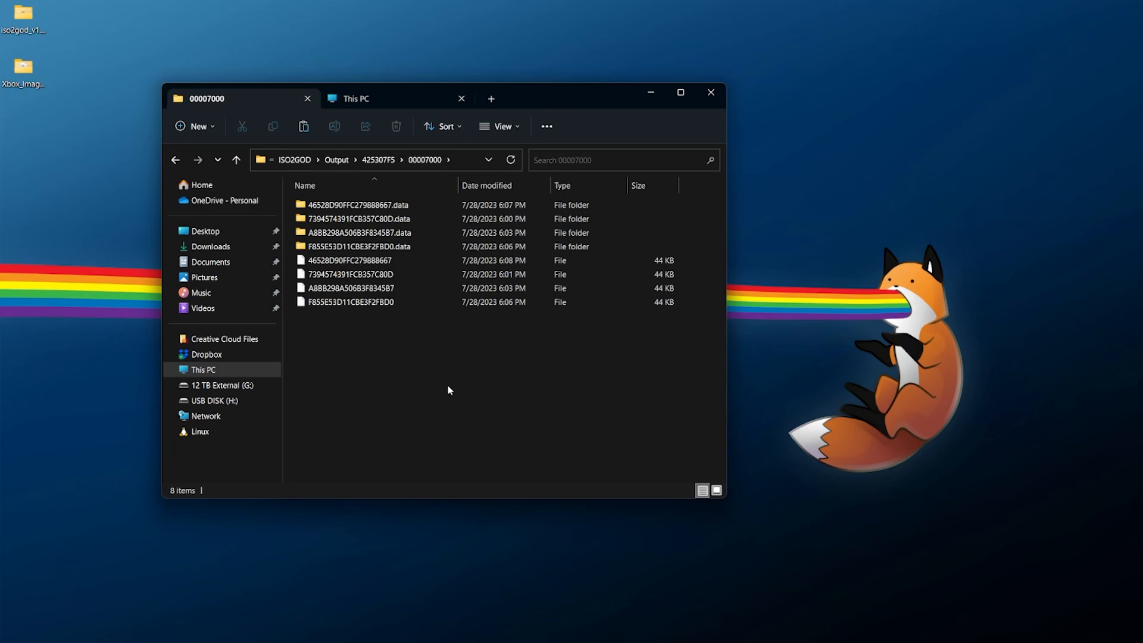
pyautogui.click(337, 159)
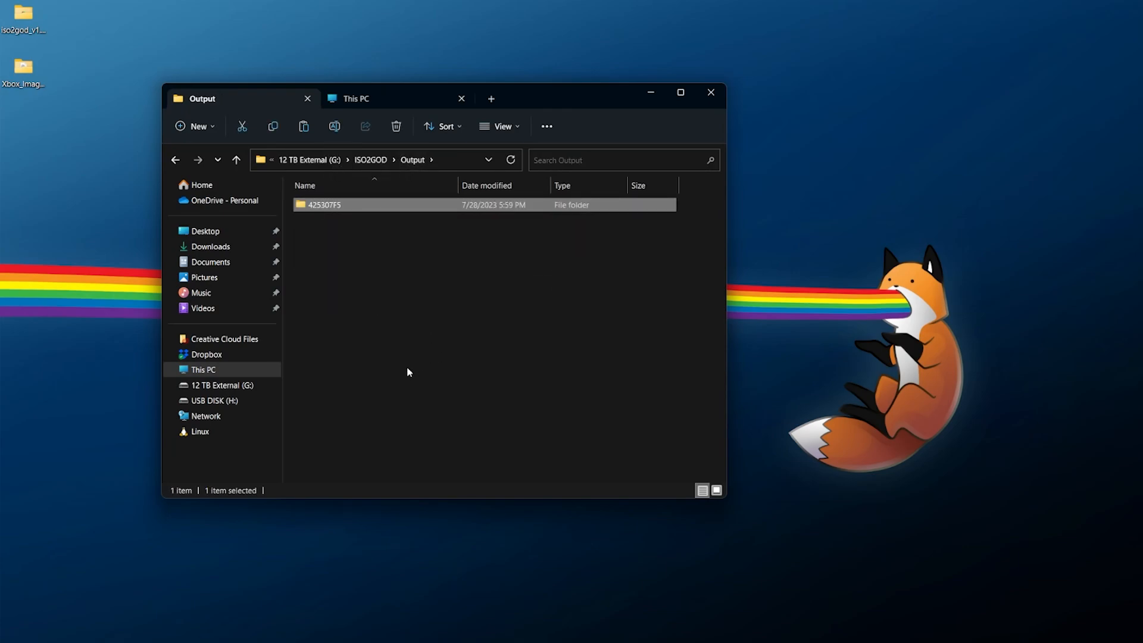
pyautogui.click(370, 161)
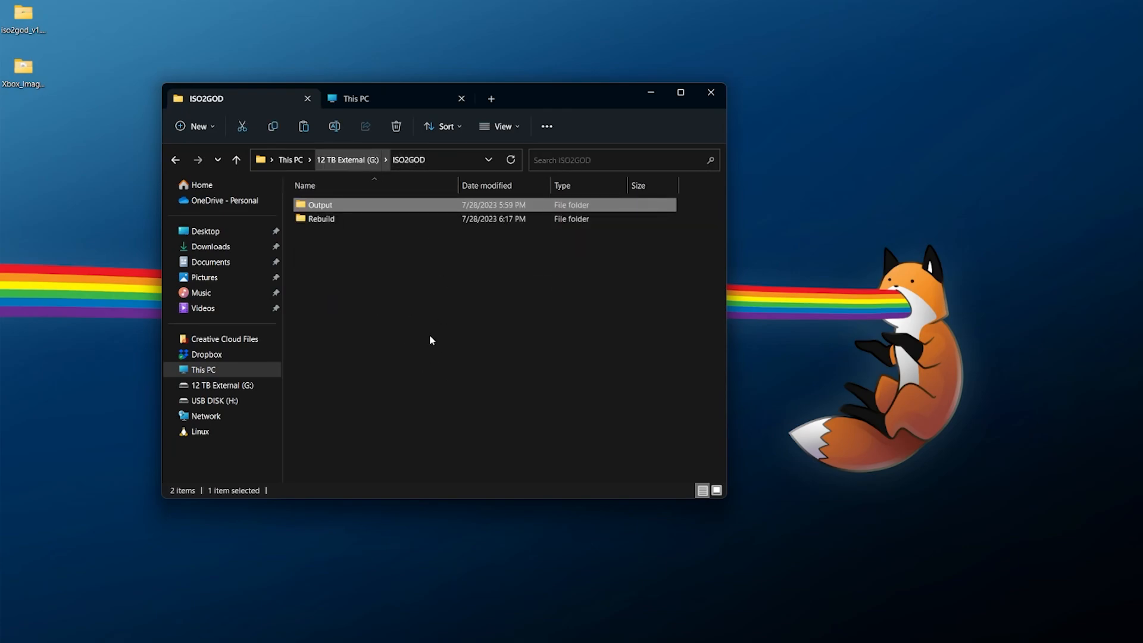
# Step: Create a folder named Content on USB DISK (H:) and open it
pyautogui.click(403, 102)
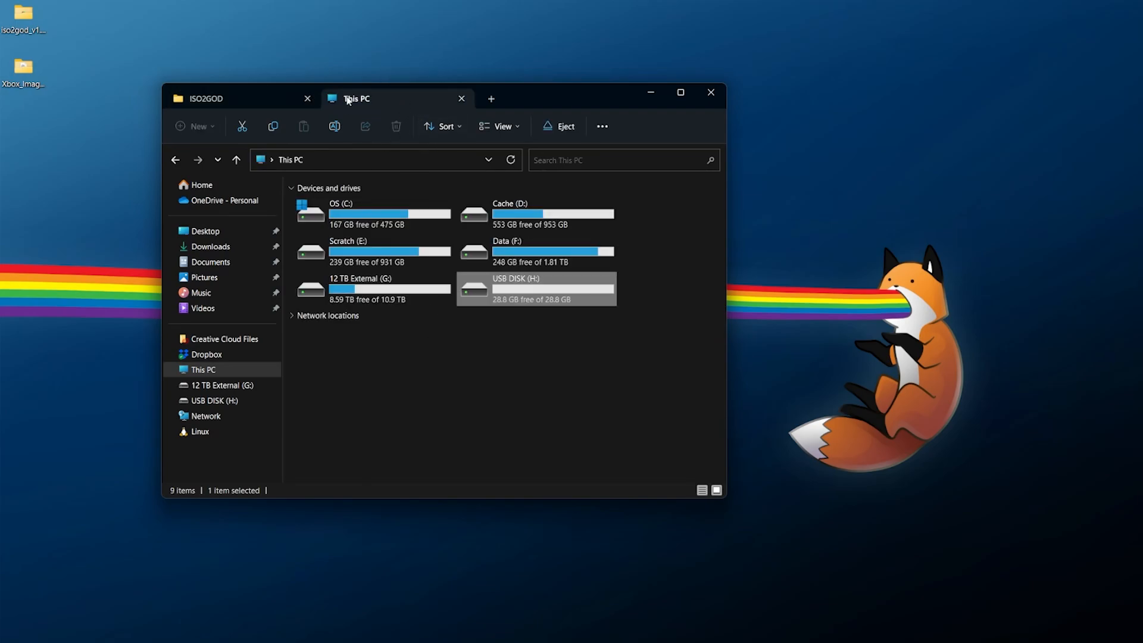
pyautogui.doubleClick(523, 293)
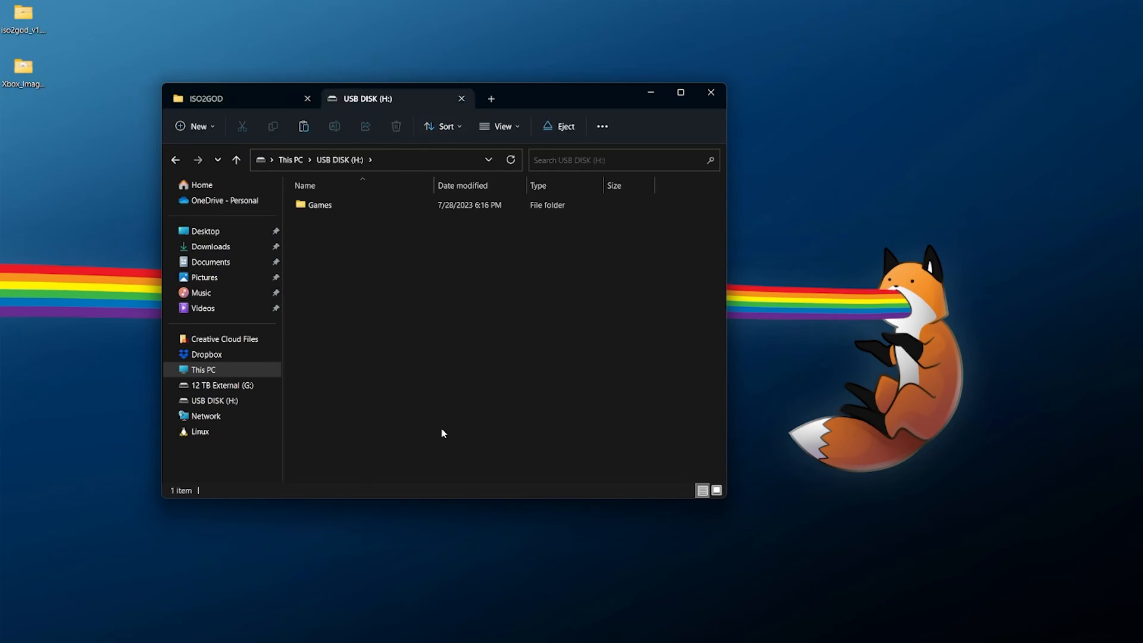
pyautogui.rightClick(333, 223)
pyautogui.moveTo(441, 411)
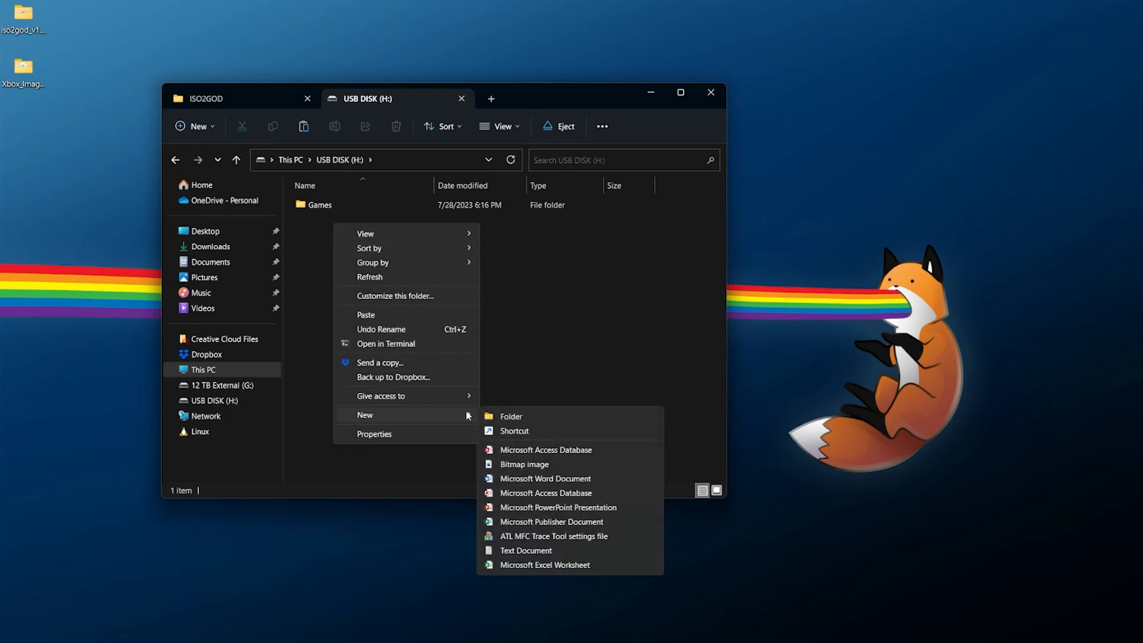
pyautogui.click(511, 416)
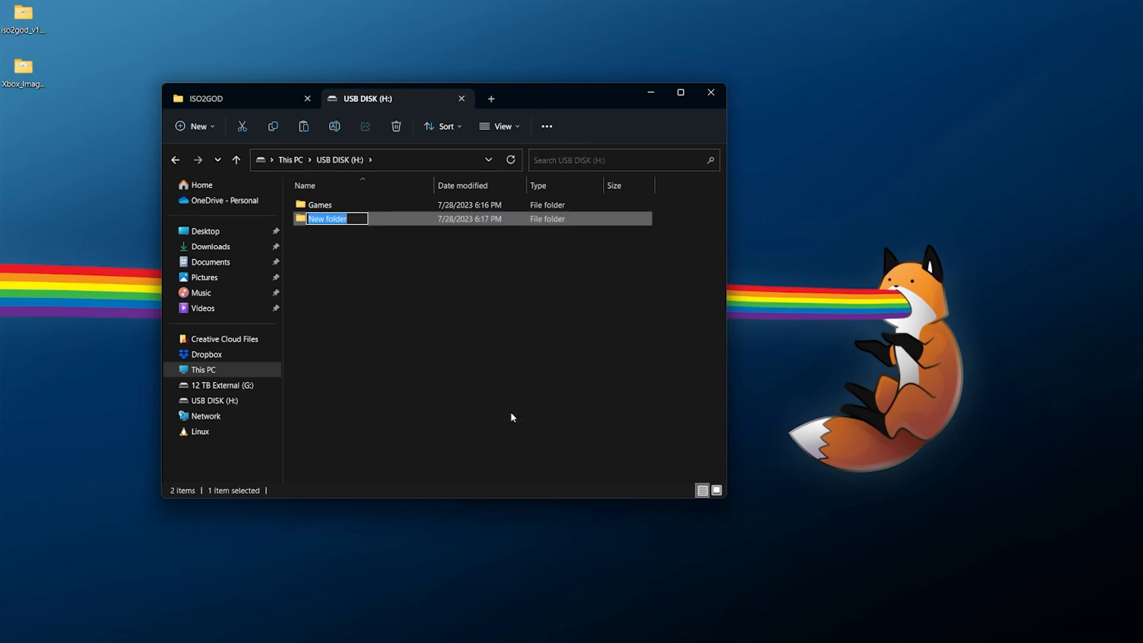
pyautogui.write('Content')
pyautogui.press('Return')
pyautogui.press('Return')
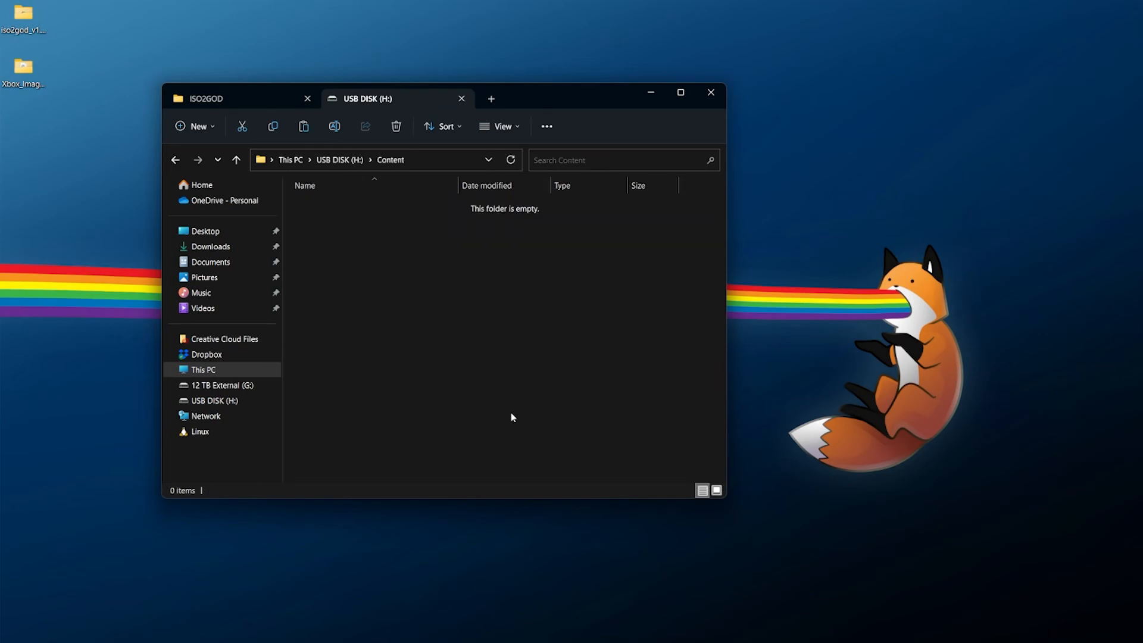
pyautogui.rightClick(381, 228)
pyautogui.moveTo(448, 416)
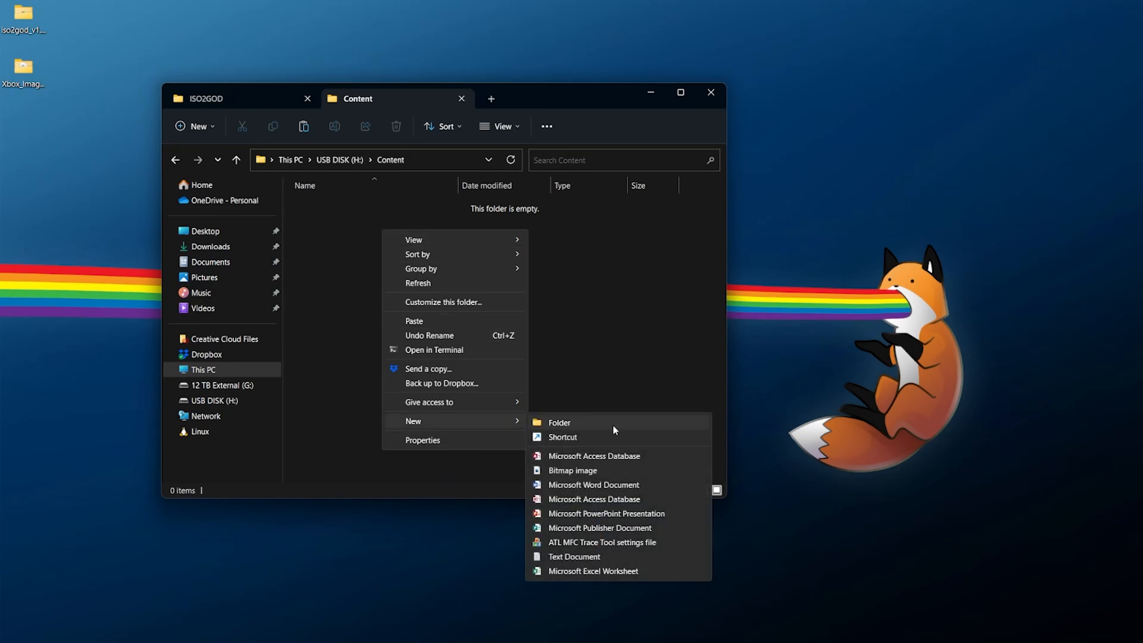
pyautogui.click(584, 426)
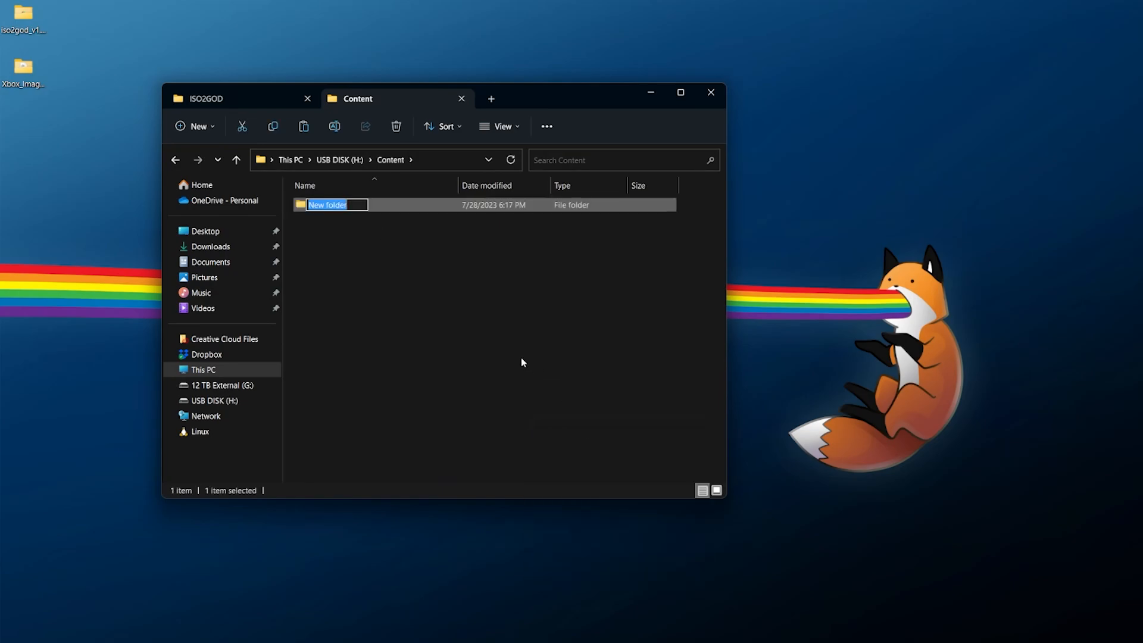
pyautogui.write('0')
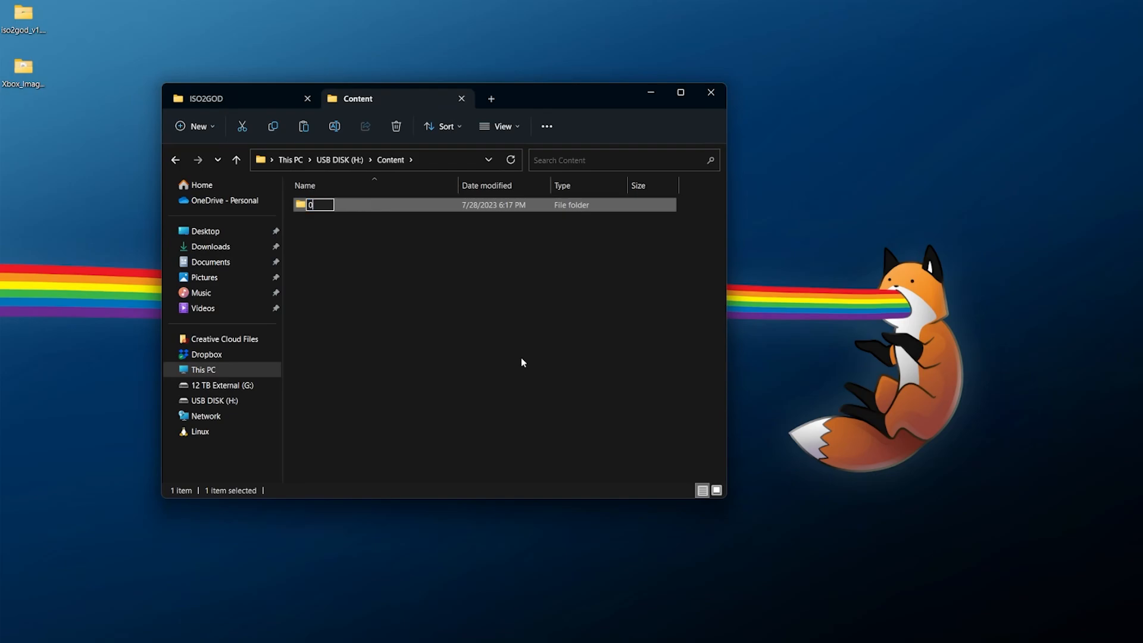
pyautogui.write('000000000000000')
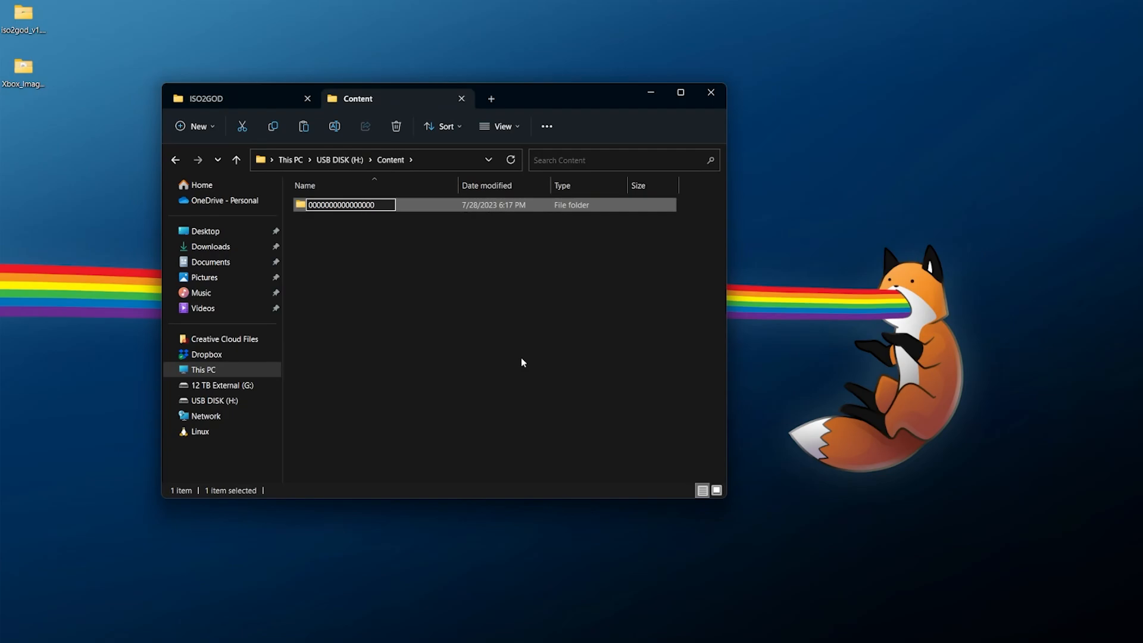
pyautogui.press('Return')
pyautogui.press('Return')
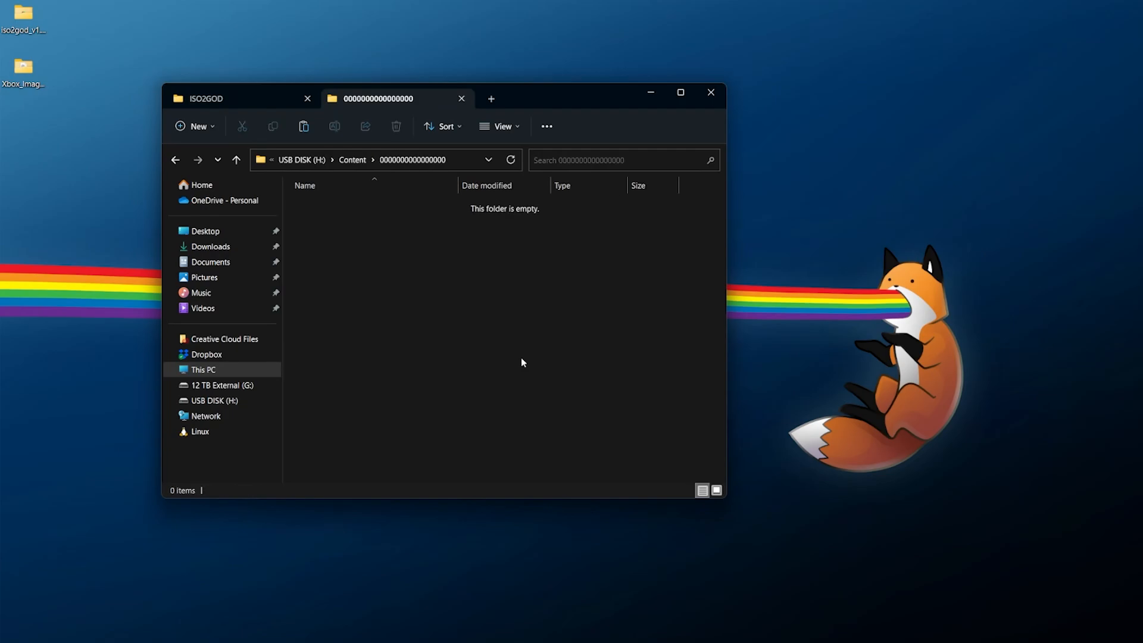
pyautogui.click(314, 96)
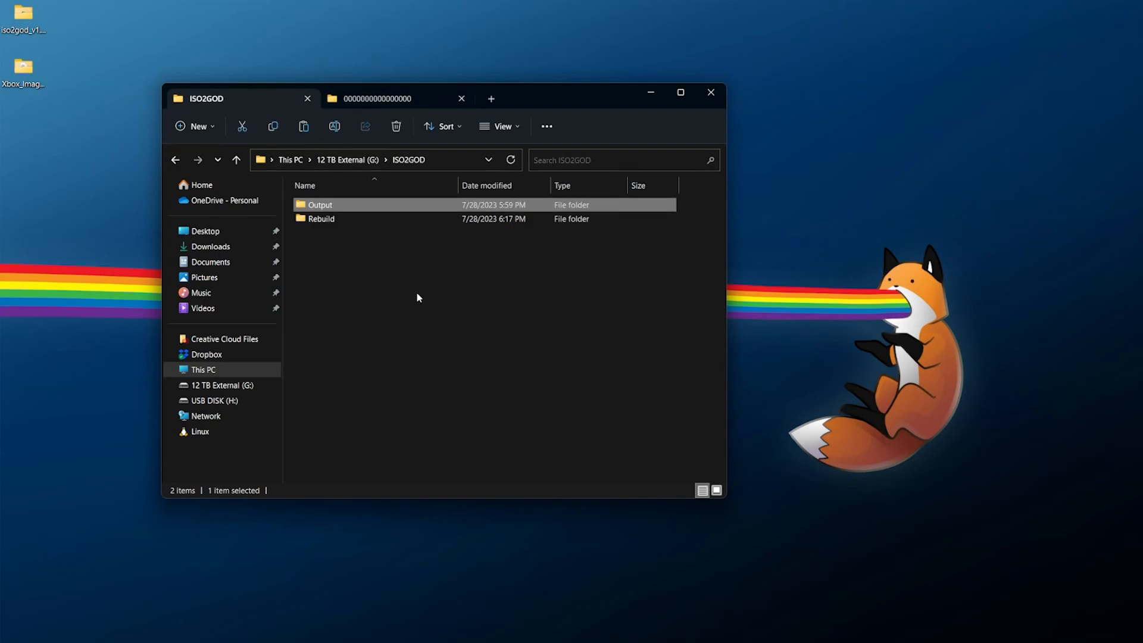
pyautogui.doubleClick(351, 208)
pyautogui.click(379, 206)
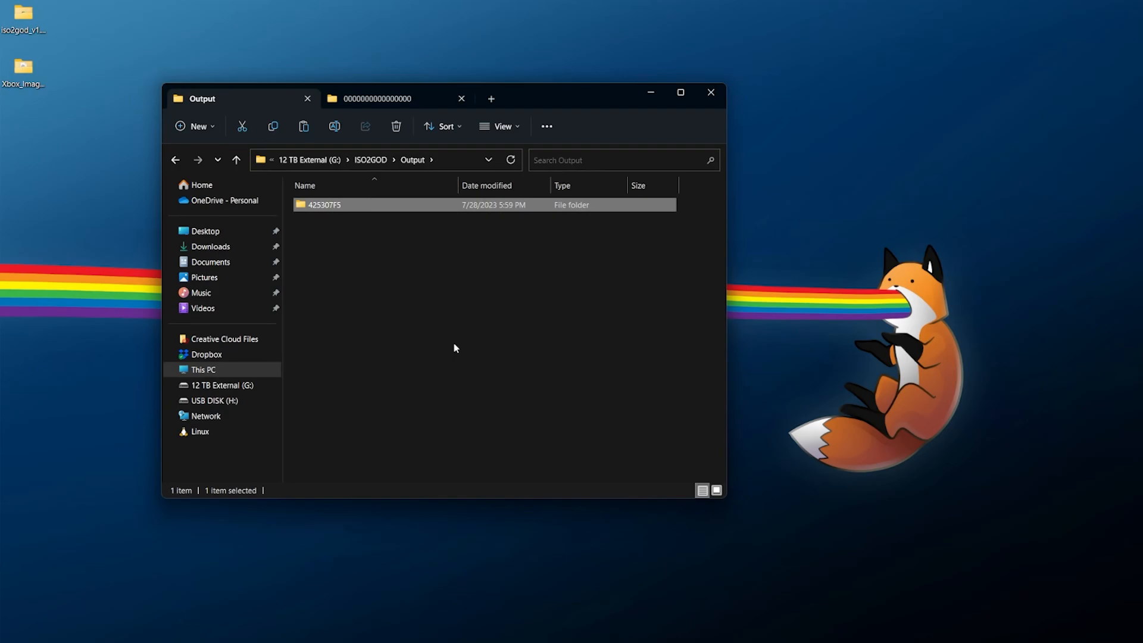
pyautogui.rightClick(343, 207)
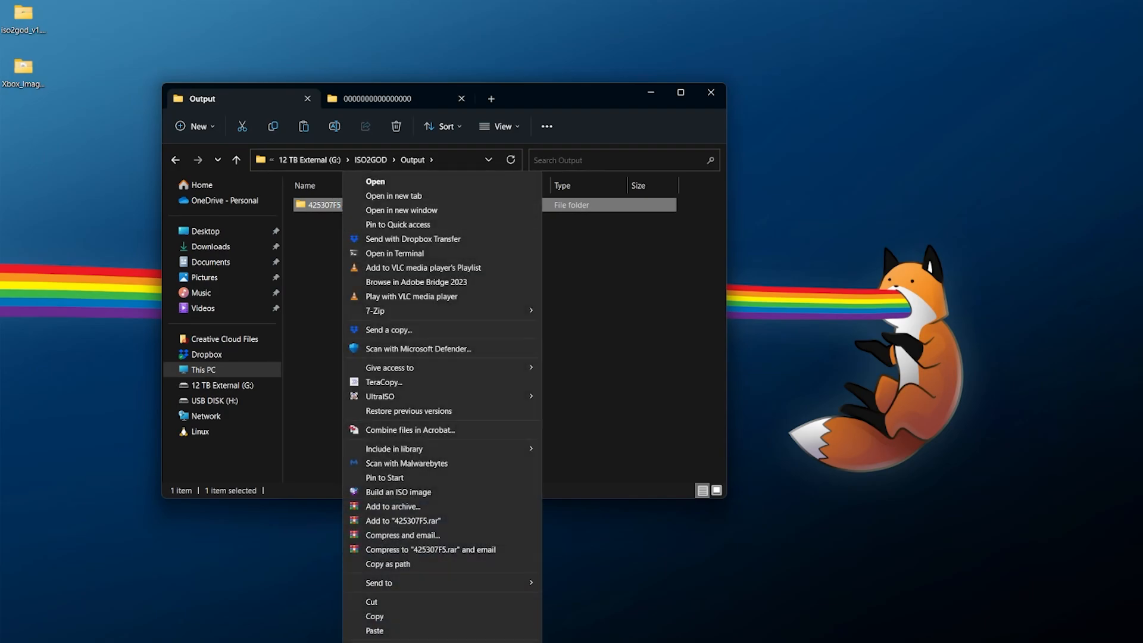
pyautogui.click(375, 602)
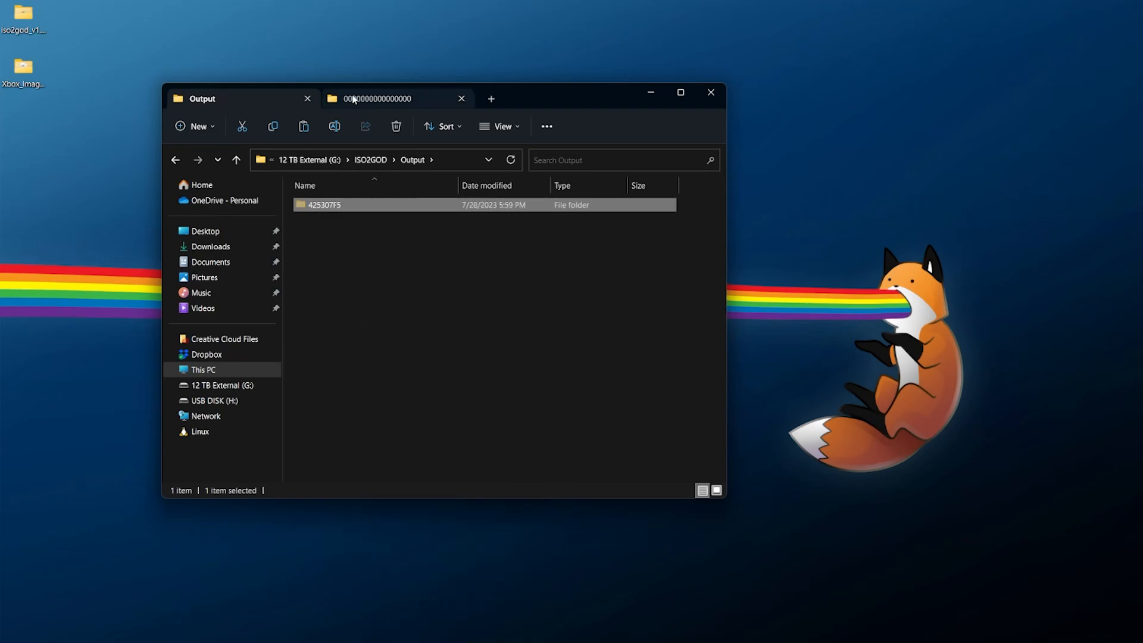
pyautogui.hotkey('ctrl', 'Tab')
pyautogui.rightClick(342, 221)
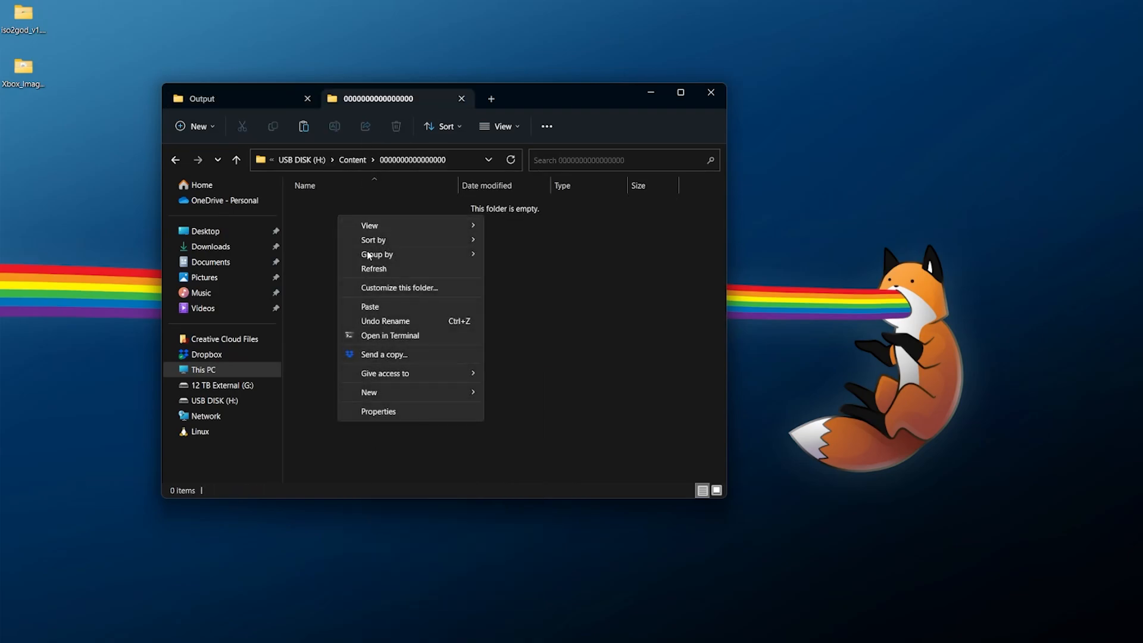
pyautogui.click(379, 306)
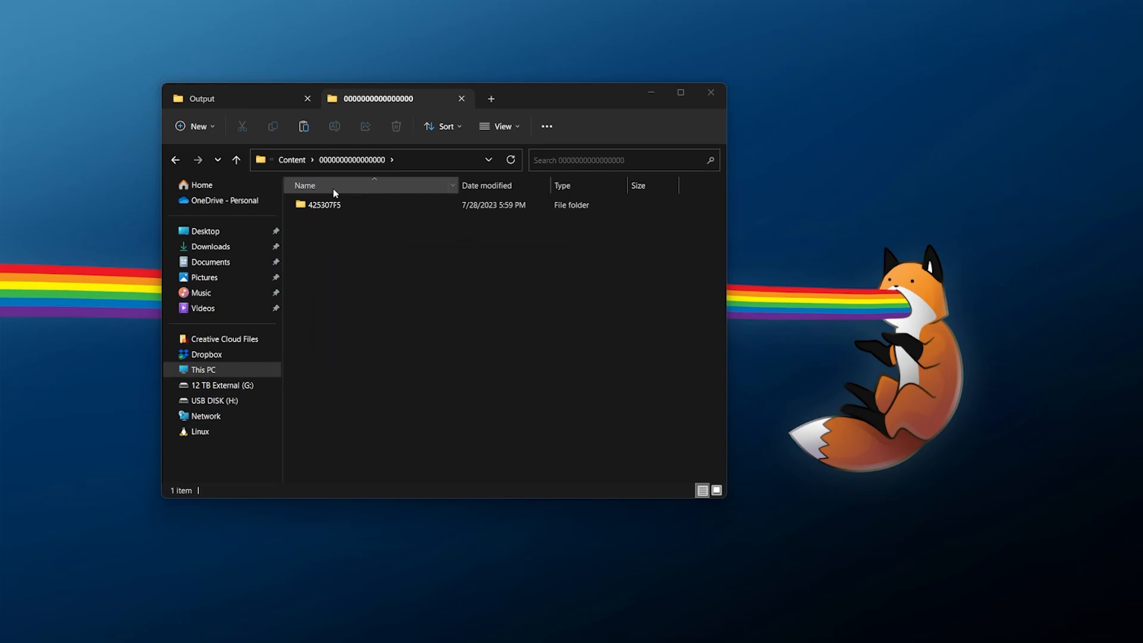
# Step: Return to This PC and eject USB DISK (H:)
pyautogui.click(334, 160)
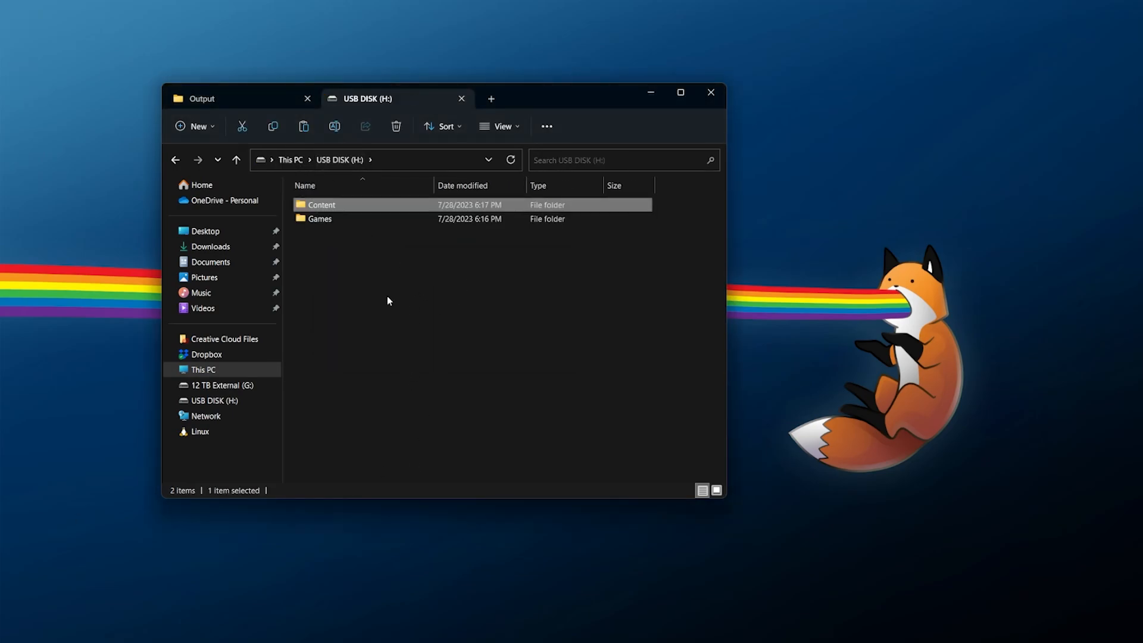
pyautogui.click(299, 162)
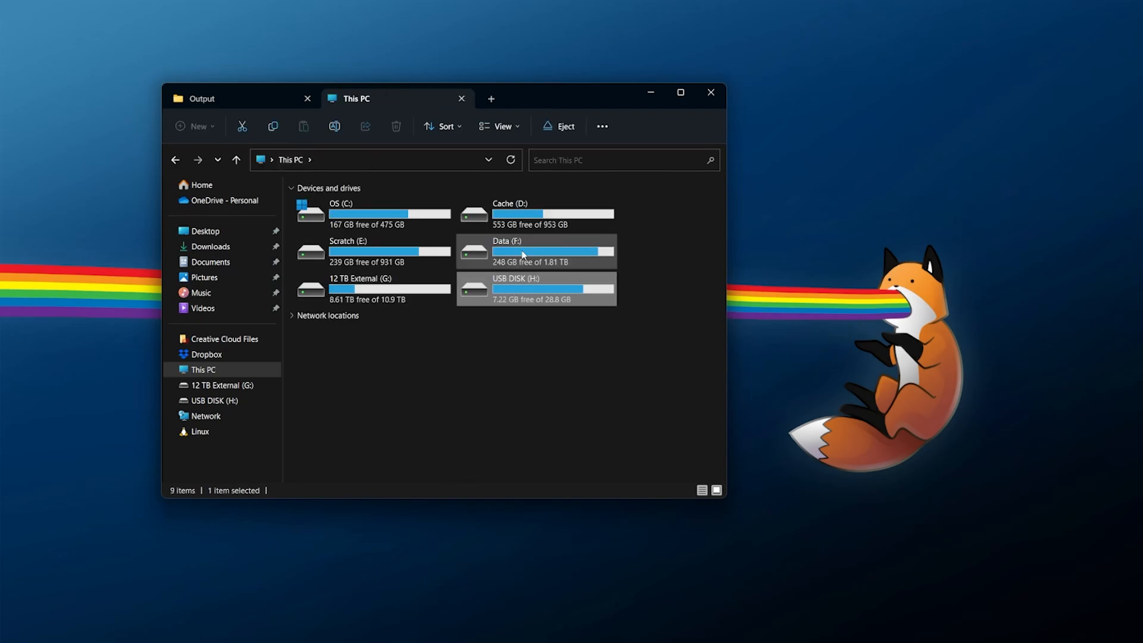
pyautogui.rightClick(500, 296)
pyautogui.click(530, 597)
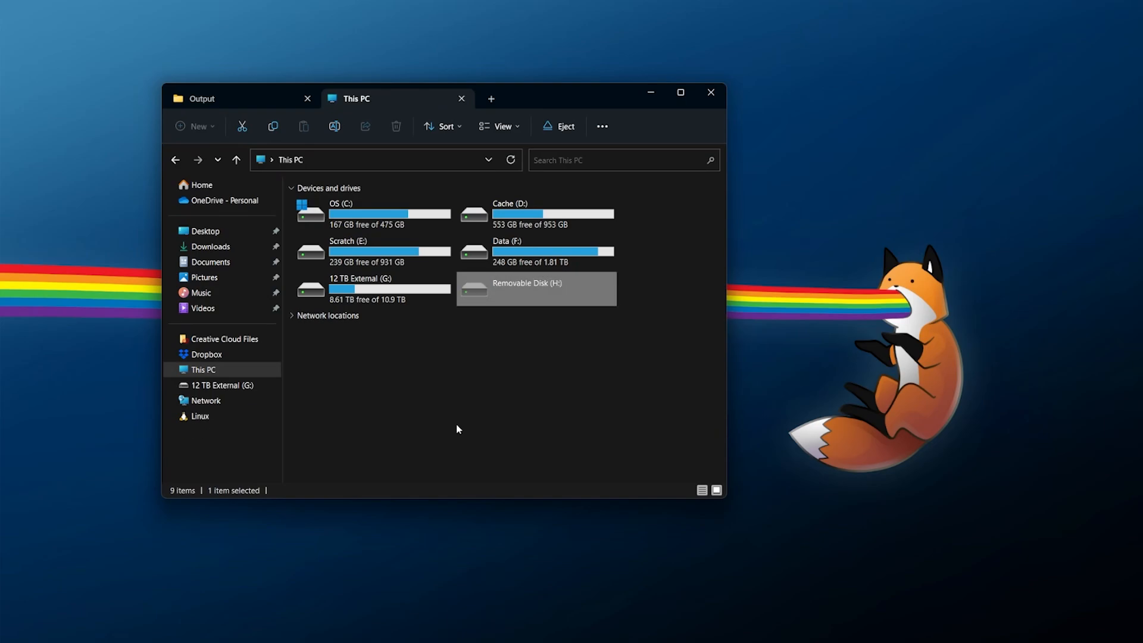
# Step: Check the Output and Rebuild folders inside ISO2GOD on the 12 TB External drive for leftover files
pyautogui.click(263, 97)
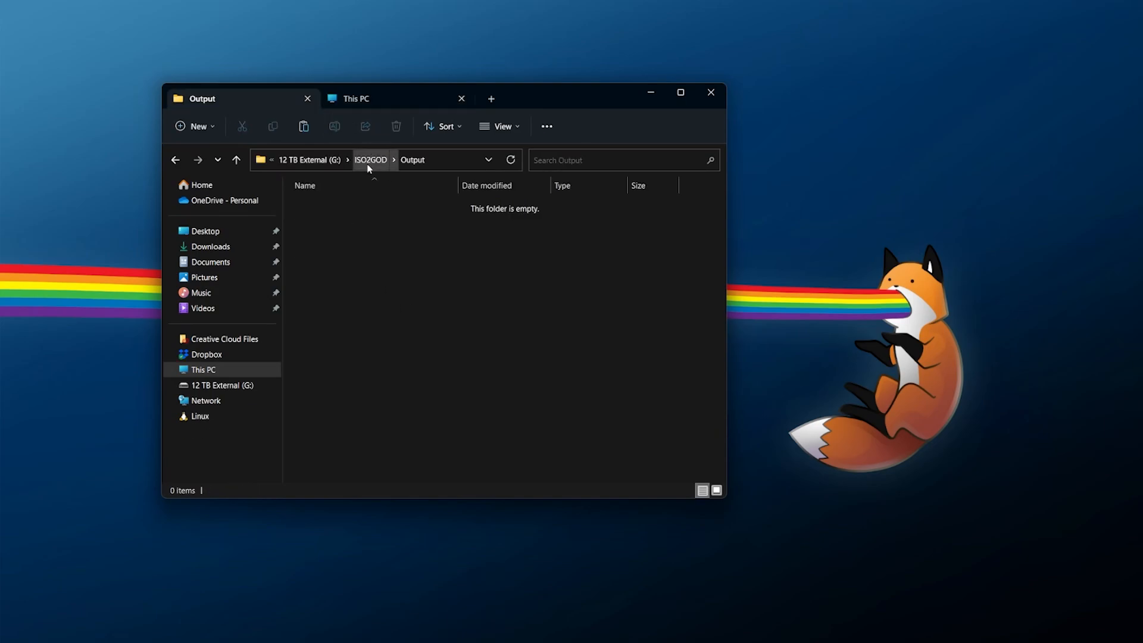
pyautogui.click(367, 162)
pyautogui.doubleClick(334, 219)
pyautogui.click(370, 162)
pyautogui.doubleClick(337, 207)
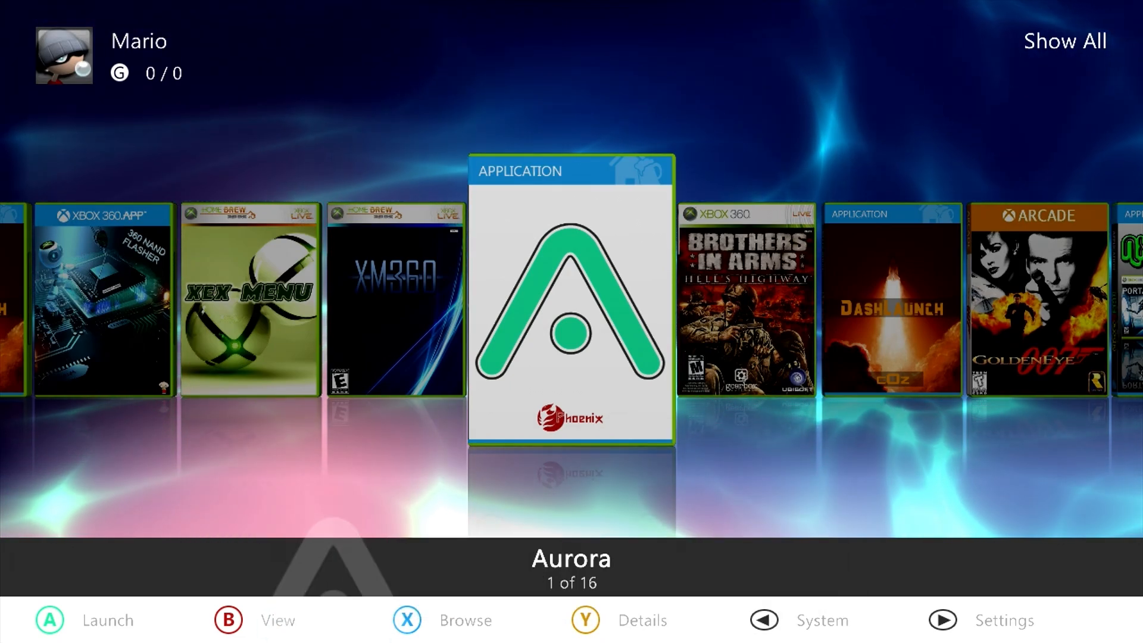
# Step: Switch to Aurora on the Xbox 360 and open the Usb0 drive in its File Manager
pyautogui.press('BackSpace')
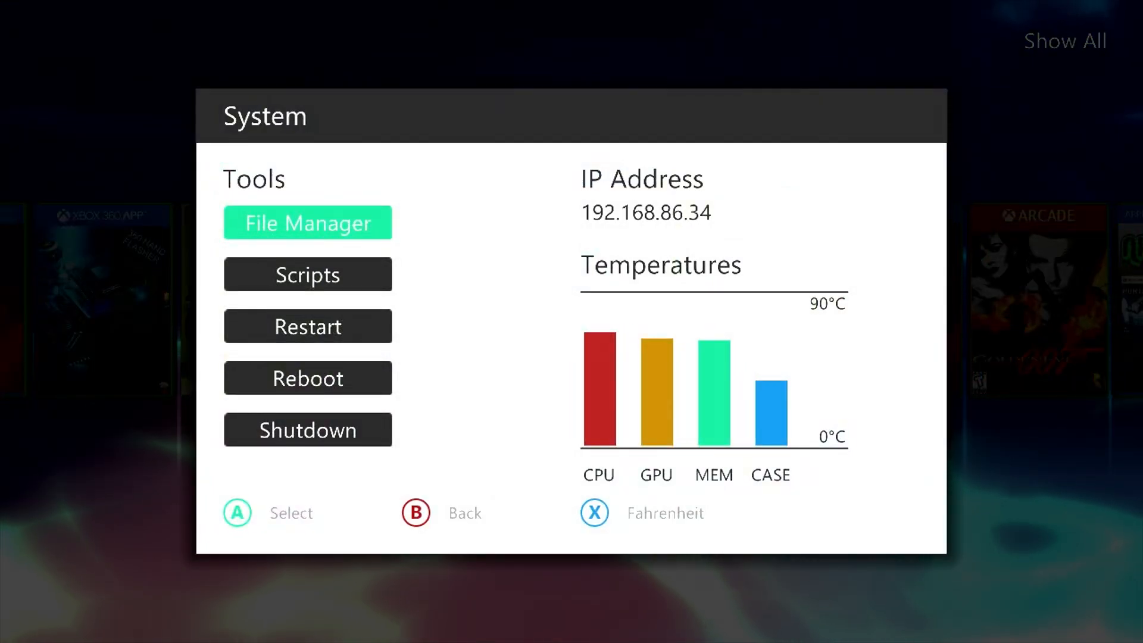
pyautogui.press('Return')
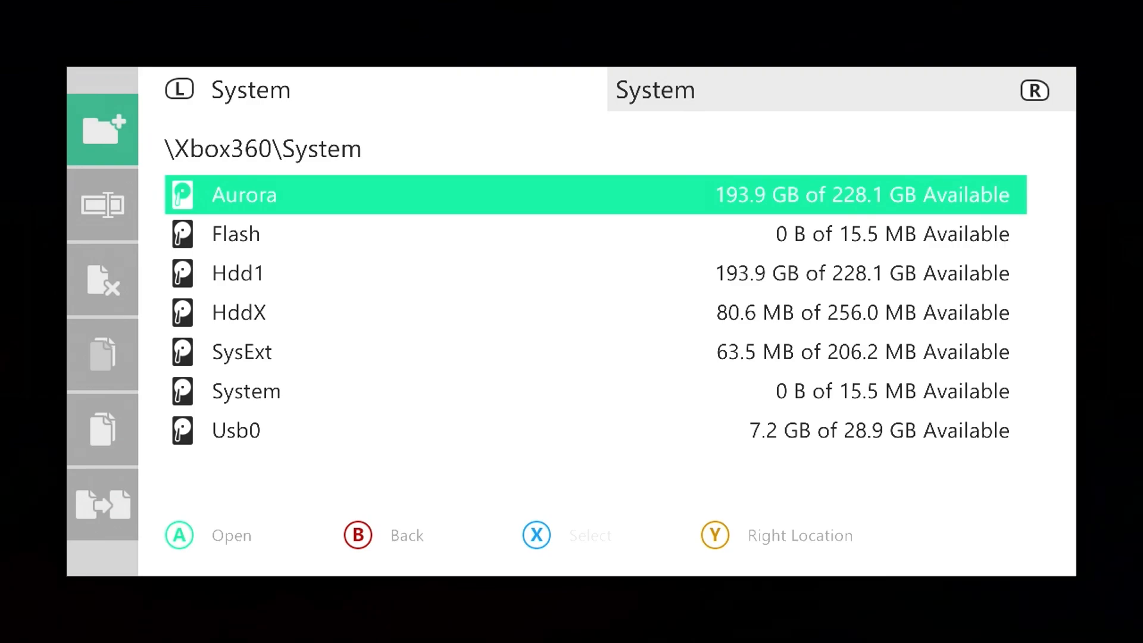
pyautogui.press('Up')
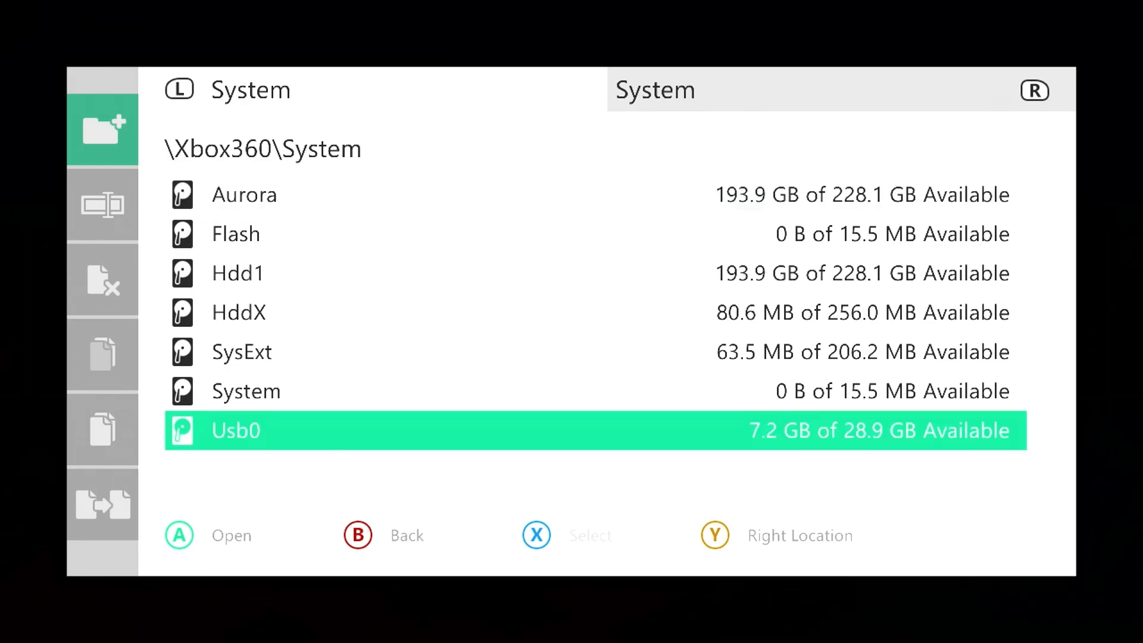
pyautogui.press('Return')
# Step: Examine the disc folders inside Games\Wolfenstein TNO on Usb0, and go back up to the Games folder
pyautogui.press('Down')
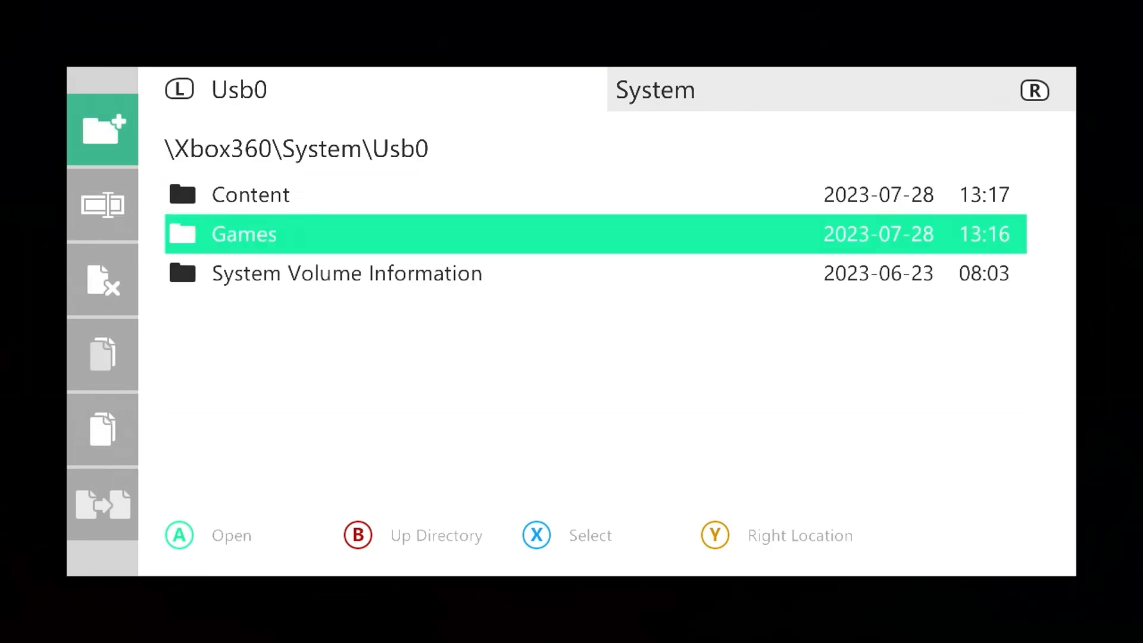
pyautogui.press('Return')
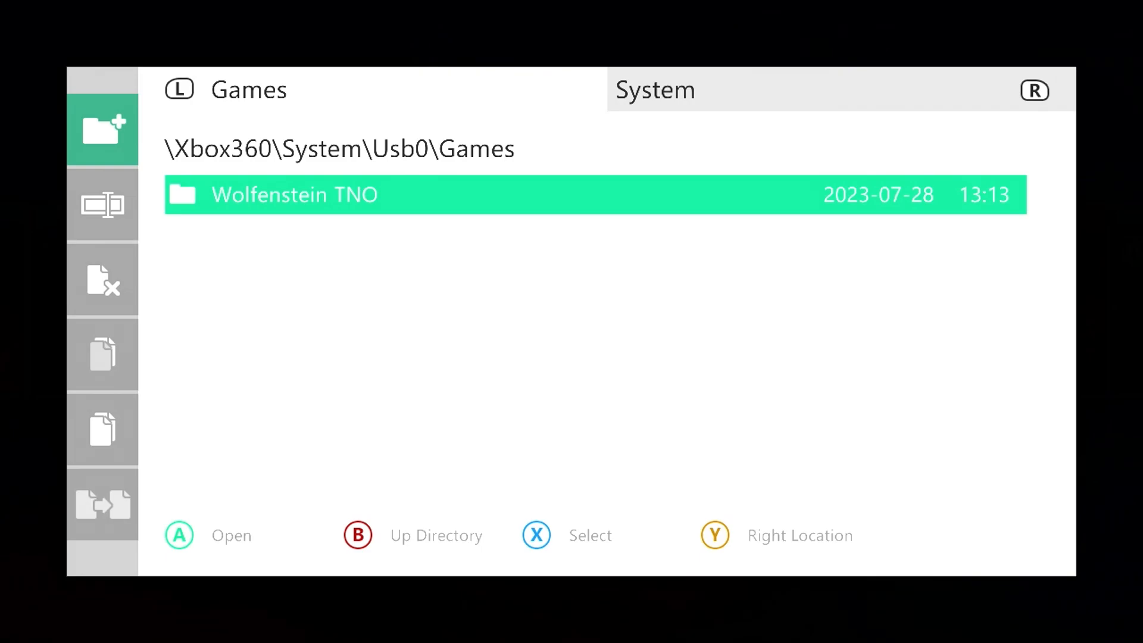
pyautogui.press('Return')
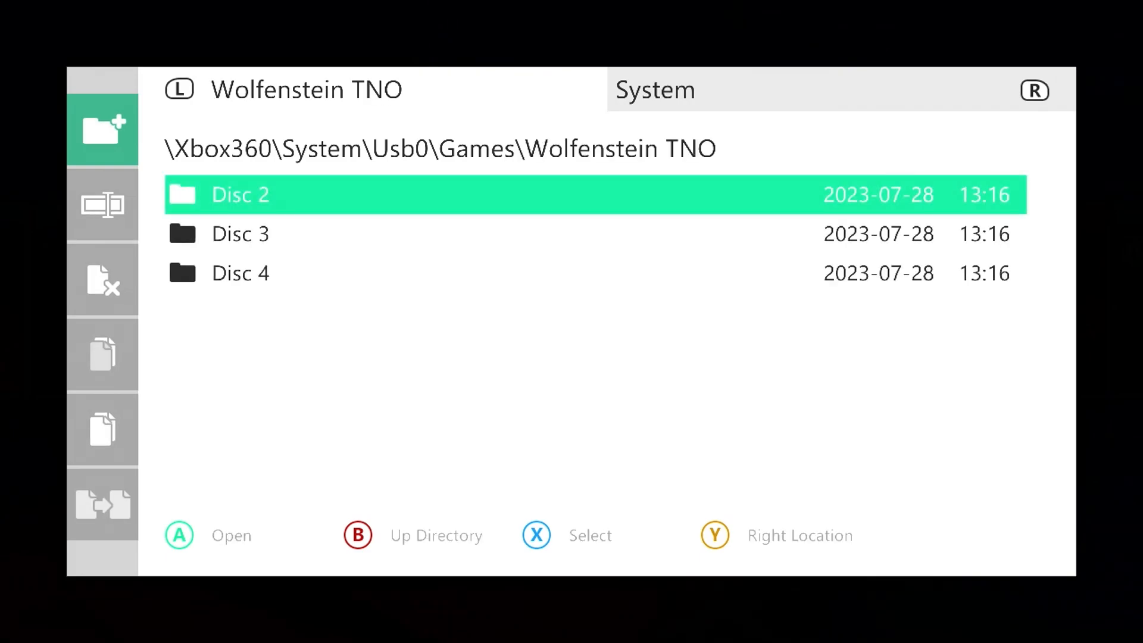
pyautogui.press('Down')
pyautogui.press('Down')
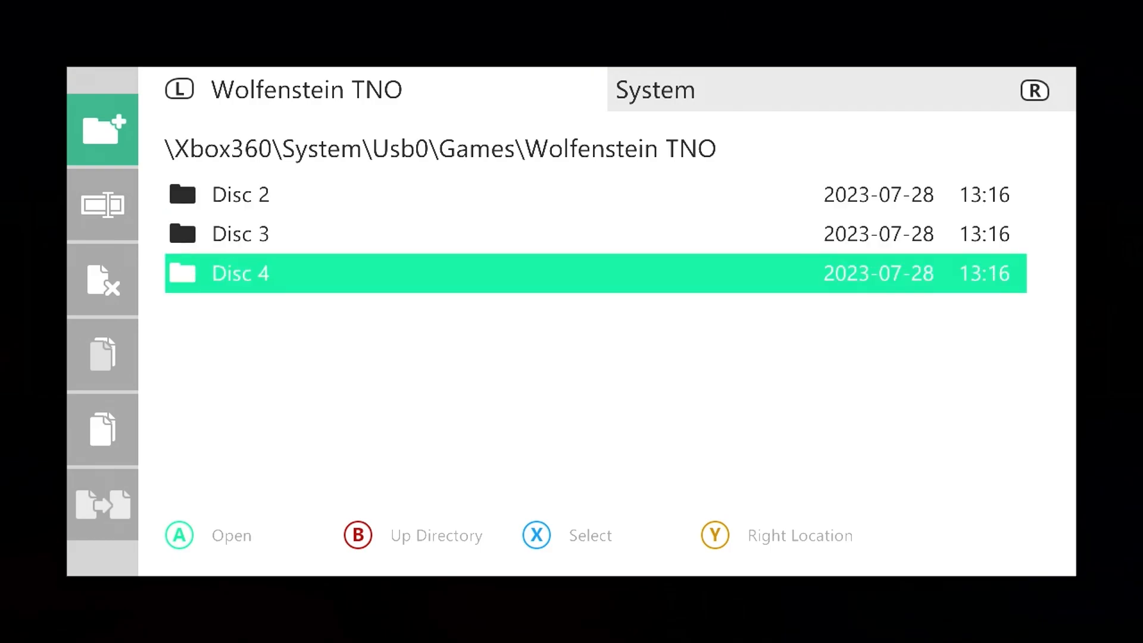
pyautogui.press('Down')
pyautogui.press('BackSpace')
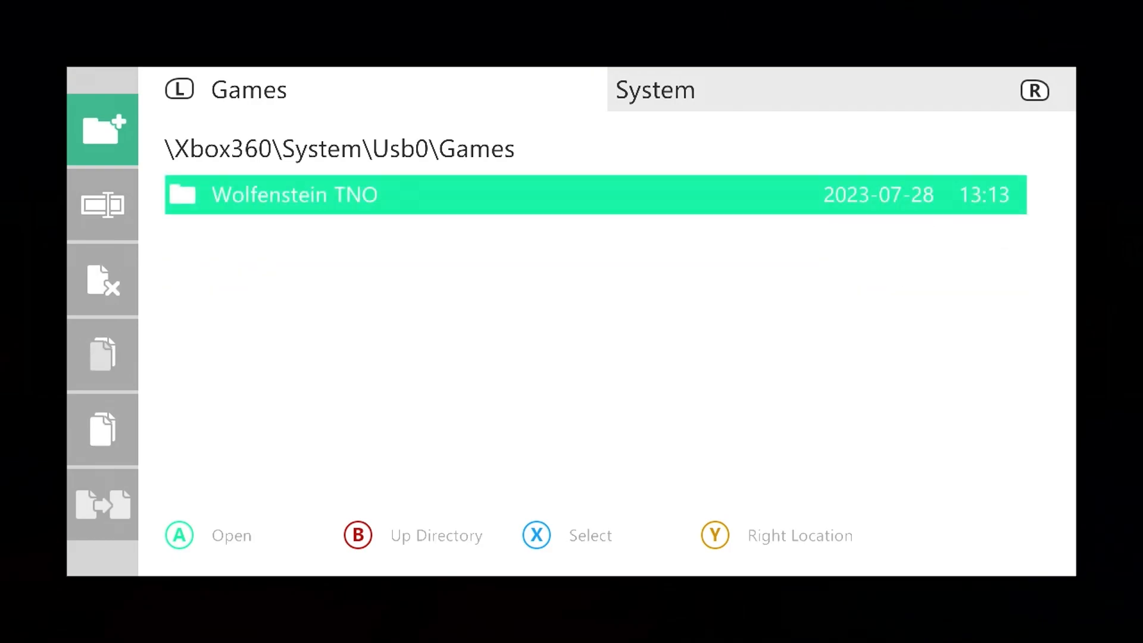
# Step: Copy the Wolfenstein TNO folder from Usb0\Games
pyautogui.press('space')
pyautogui.press('Left')
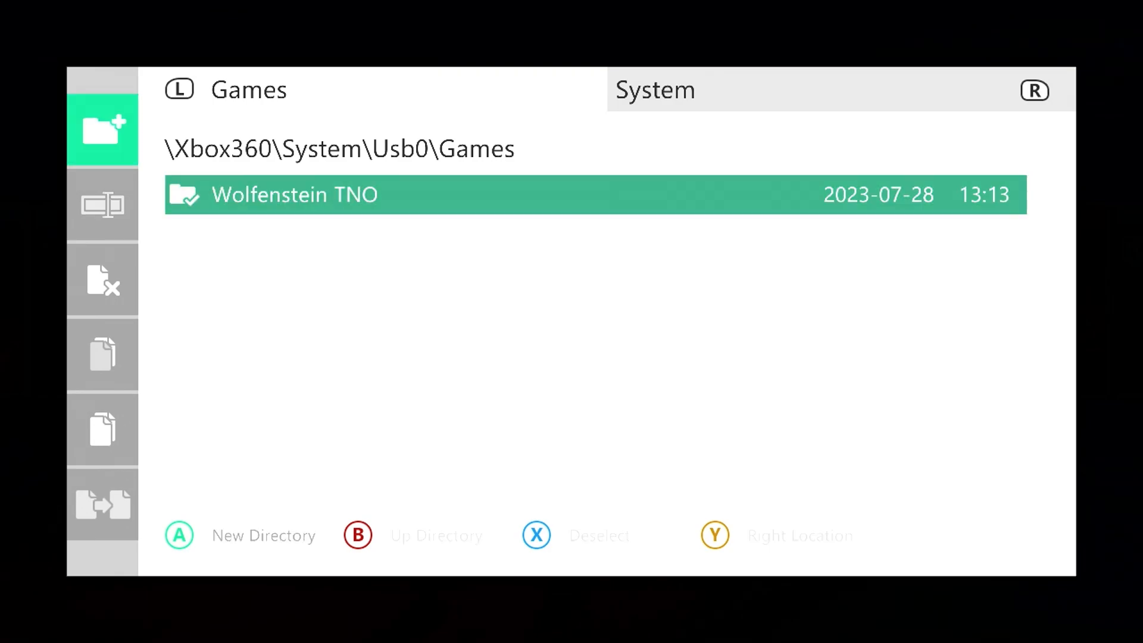
pyautogui.press('Down')
pyautogui.press('Down')
pyautogui.press('Down')
pyautogui.press('Return')
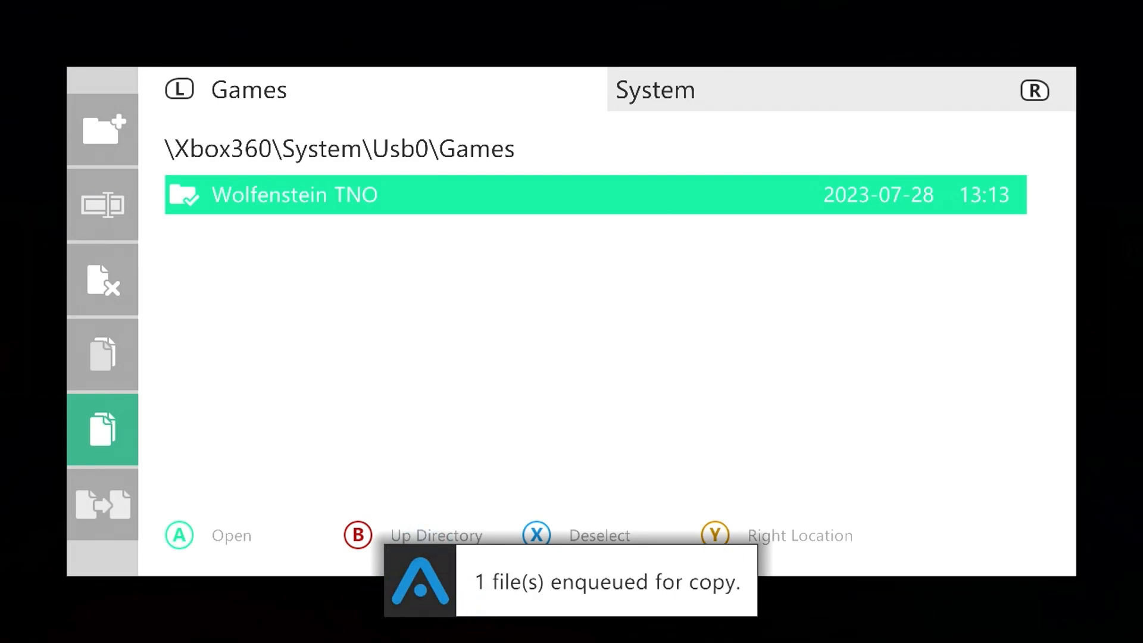
# Step: Paste the copied Wolfenstein TNO folder into Hdd1\Games
pyautogui.press('y')
pyautogui.press('Down')
pyautogui.press('Down')
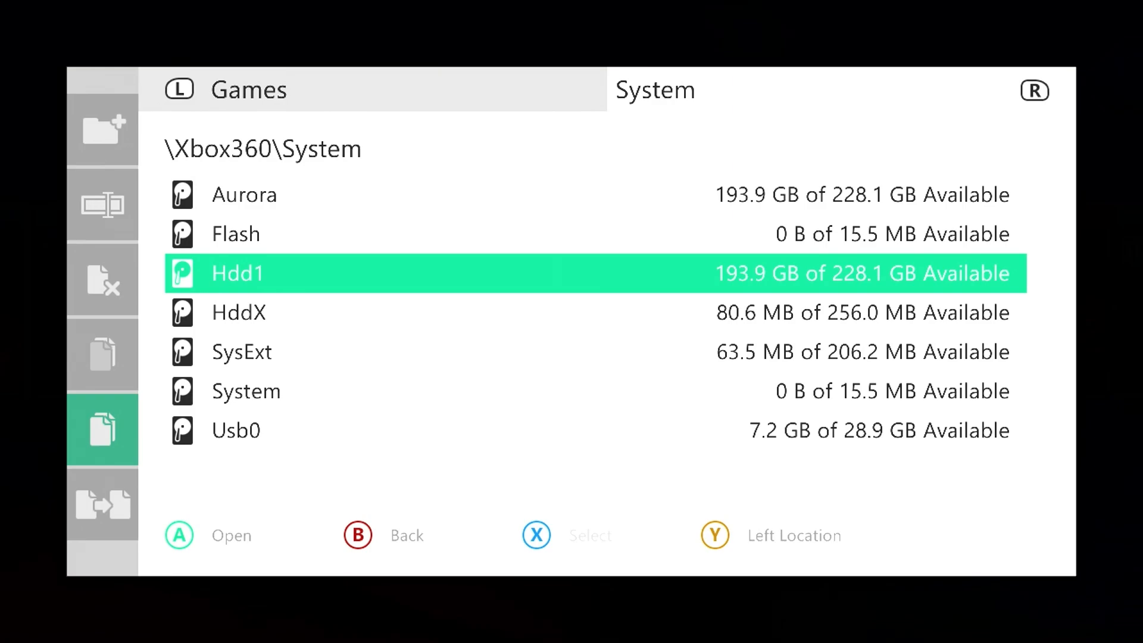
pyautogui.press('Return')
pyautogui.press('Down')
pyautogui.press('Down')
pyautogui.press('Down')
pyautogui.press('Return')
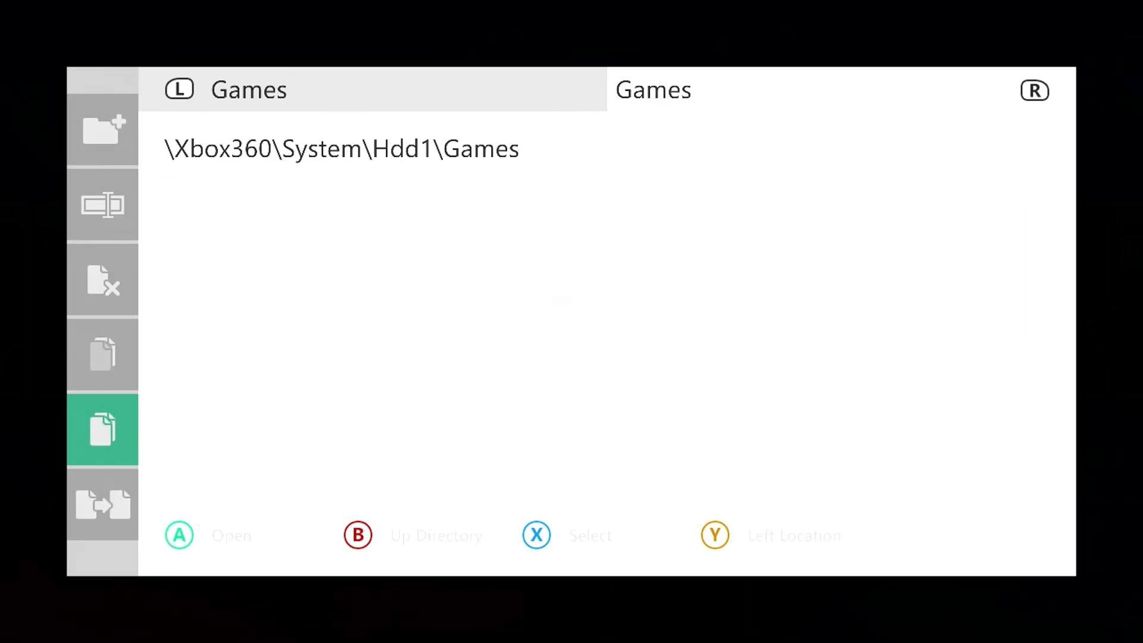
pyautogui.press('Left')
pyautogui.press('Down')
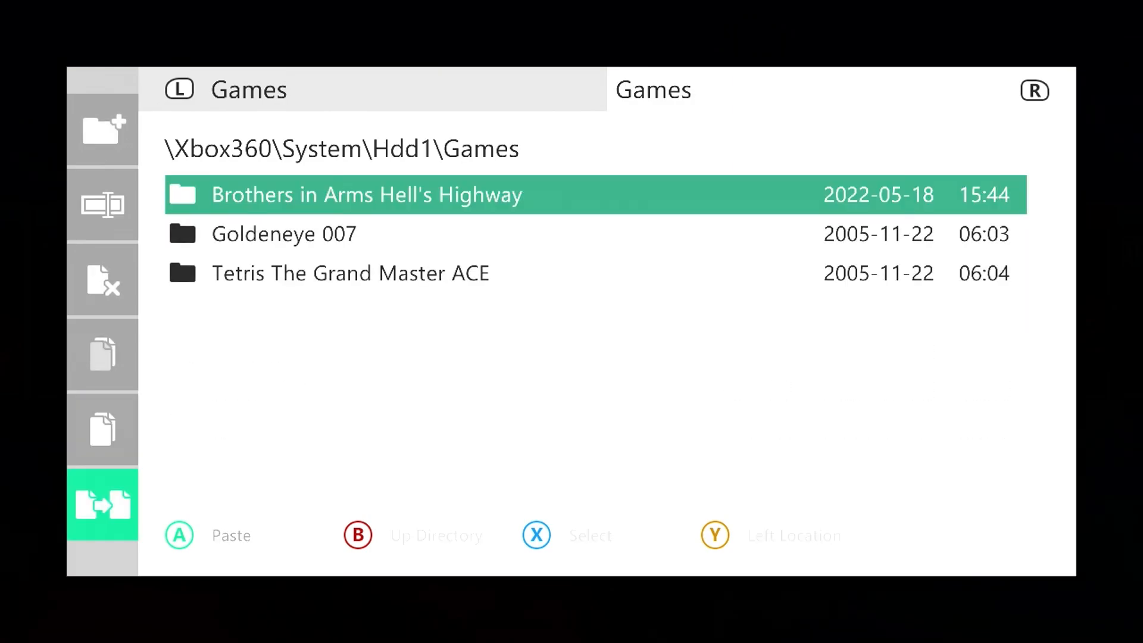
pyautogui.press('Return')
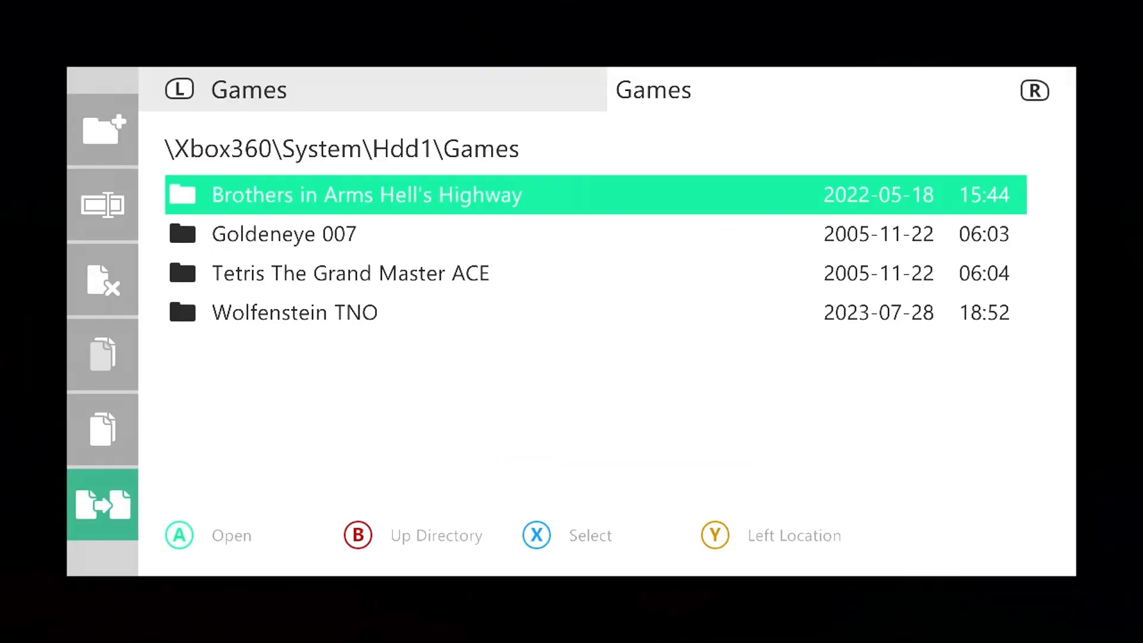
# Step: Examine the disc folders inside Hdd1\Games\Wolfenstein TNO, and go back up to the Games folder
pyautogui.press('Down')
pyautogui.press('Down')
pyautogui.press('Down')
pyautogui.press('Return')
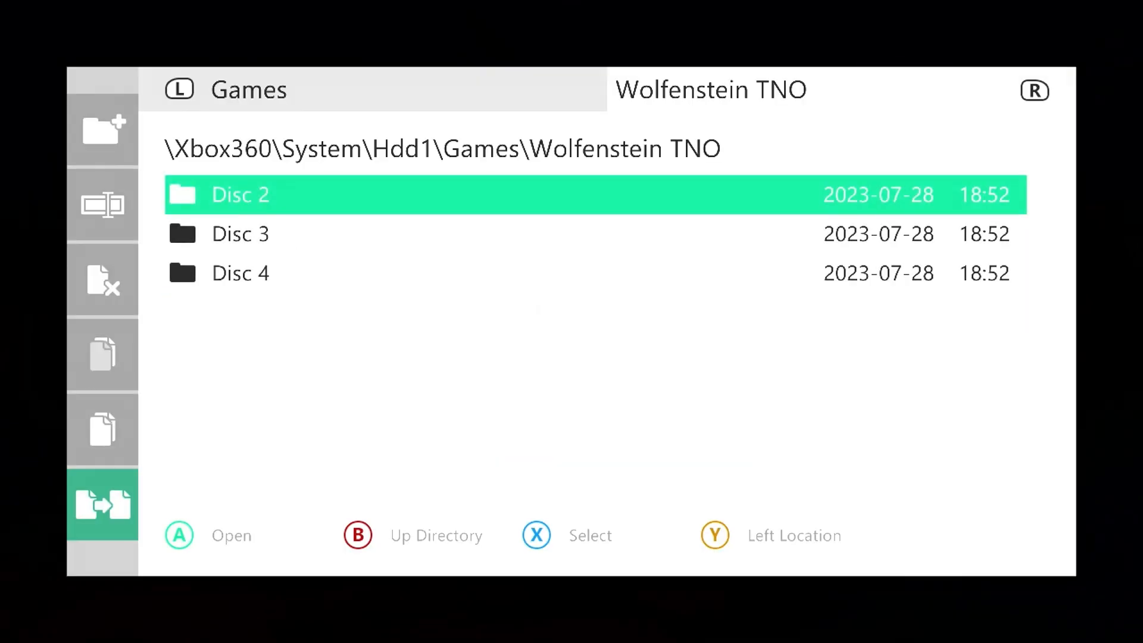
pyautogui.press('Down')
pyautogui.press('Down')
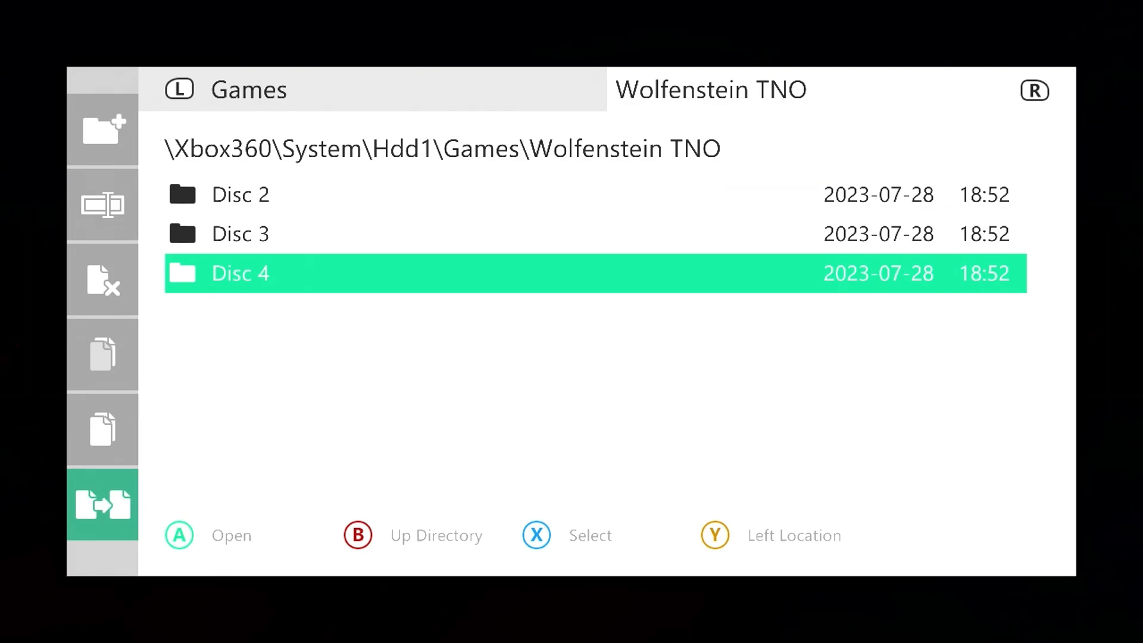
pyautogui.press('Up')
pyautogui.press('Up')
pyautogui.press('BackSpace')
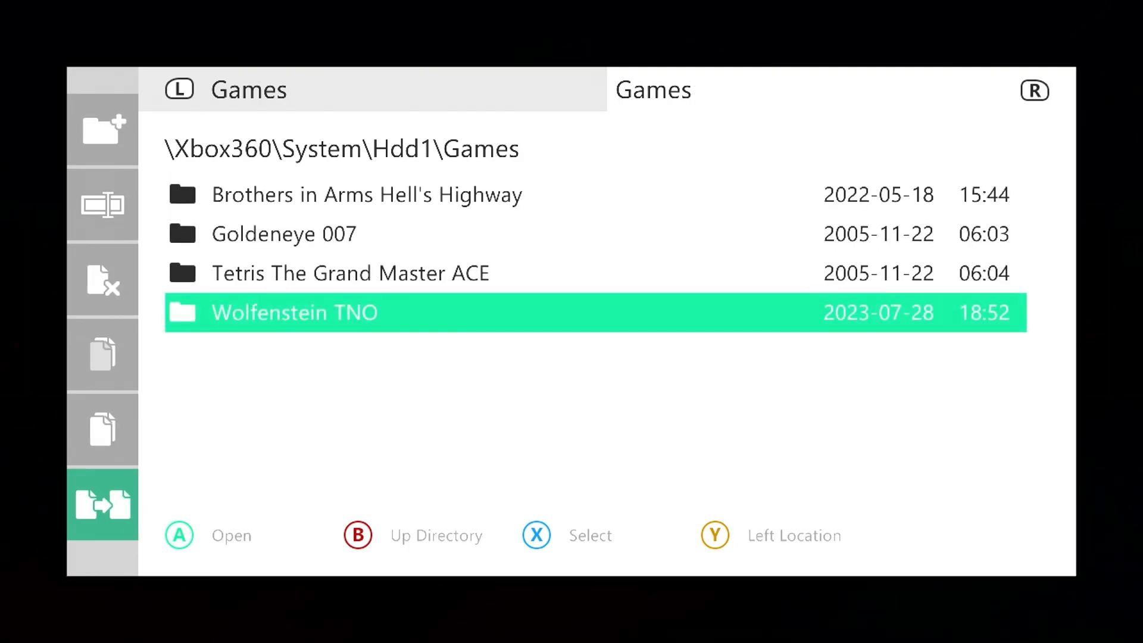
# Step: Delete the Wolfenstein TNO folder from Hdd1\Games
pyautogui.press('Up')
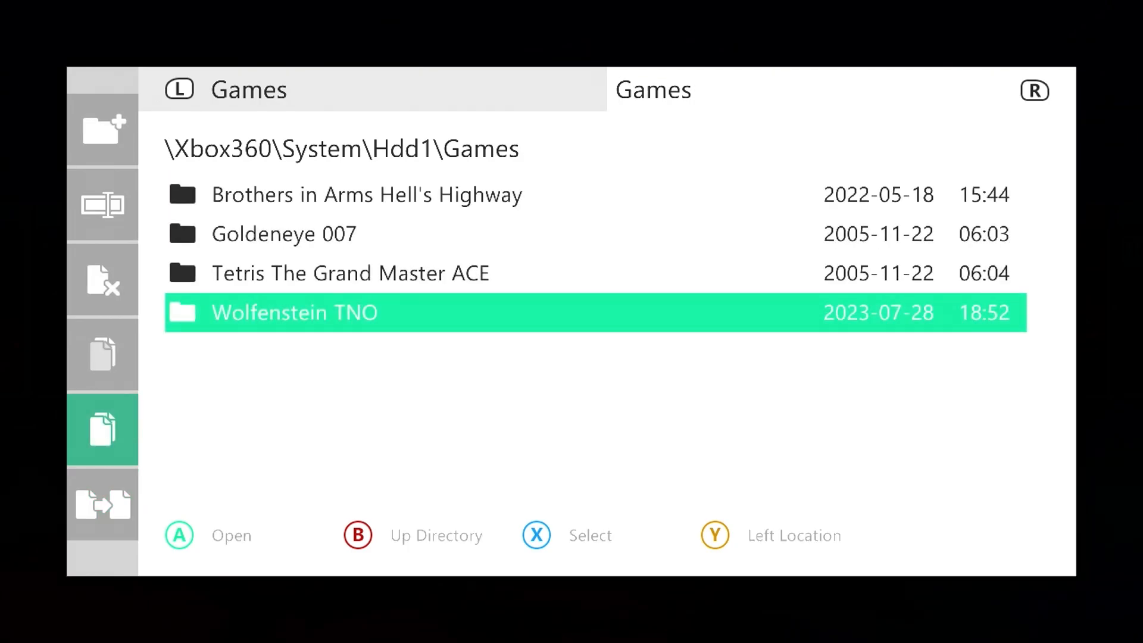
pyautogui.press('x')
pyautogui.press('Down')
pyautogui.press('Up')
pyautogui.press('Up')
pyautogui.press('Up')
pyautogui.press('Return')
pyautogui.press('Right')
pyautogui.press('Return')
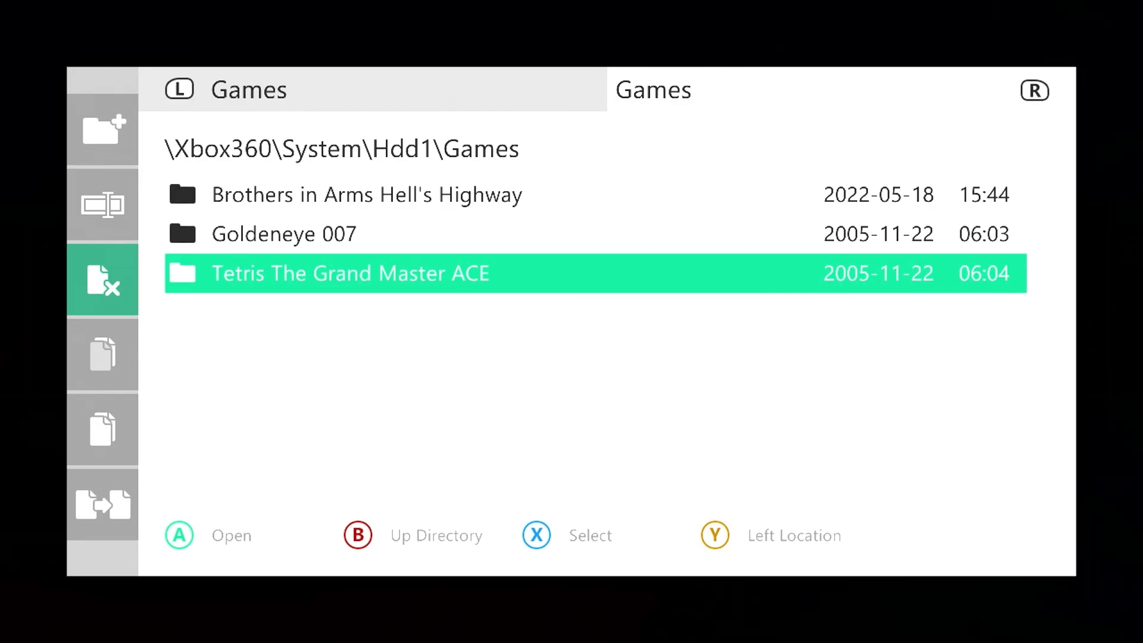
pyautogui.press('Escape')
pyautogui.press('Escape')
pyautogui.press('Down')
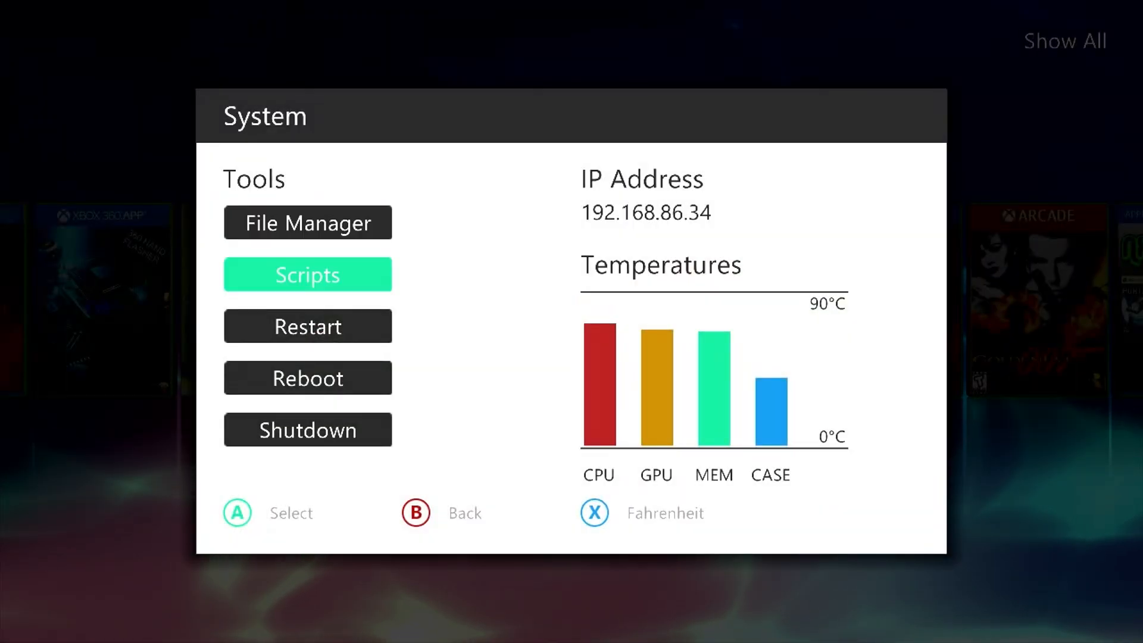
pyautogui.press('Up')
pyautogui.press('Return')
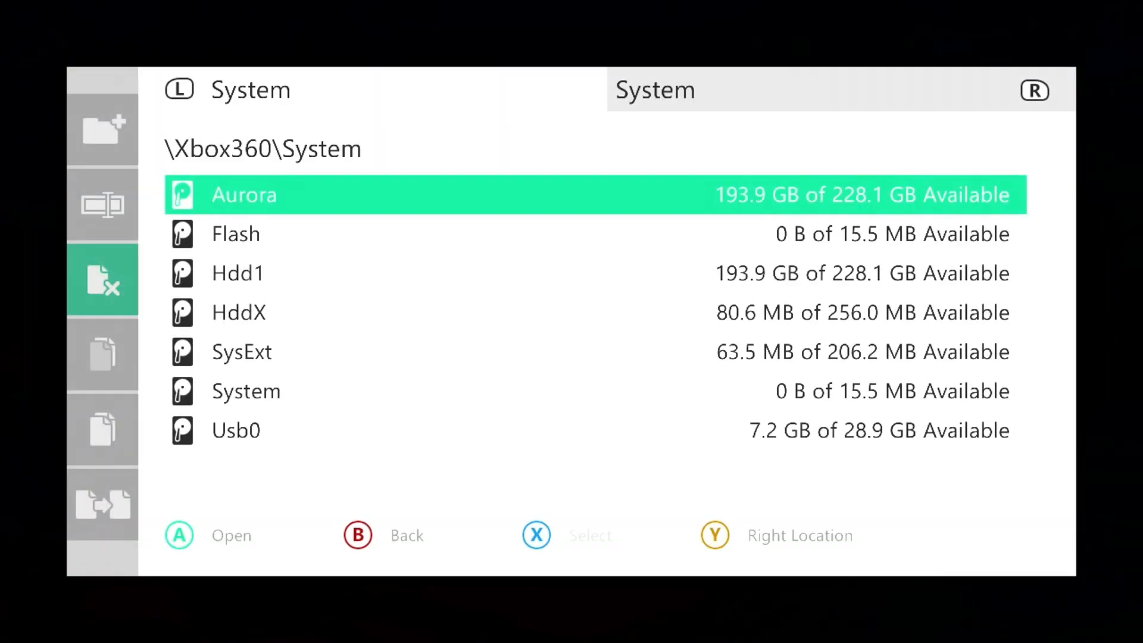
pyautogui.press('Up')
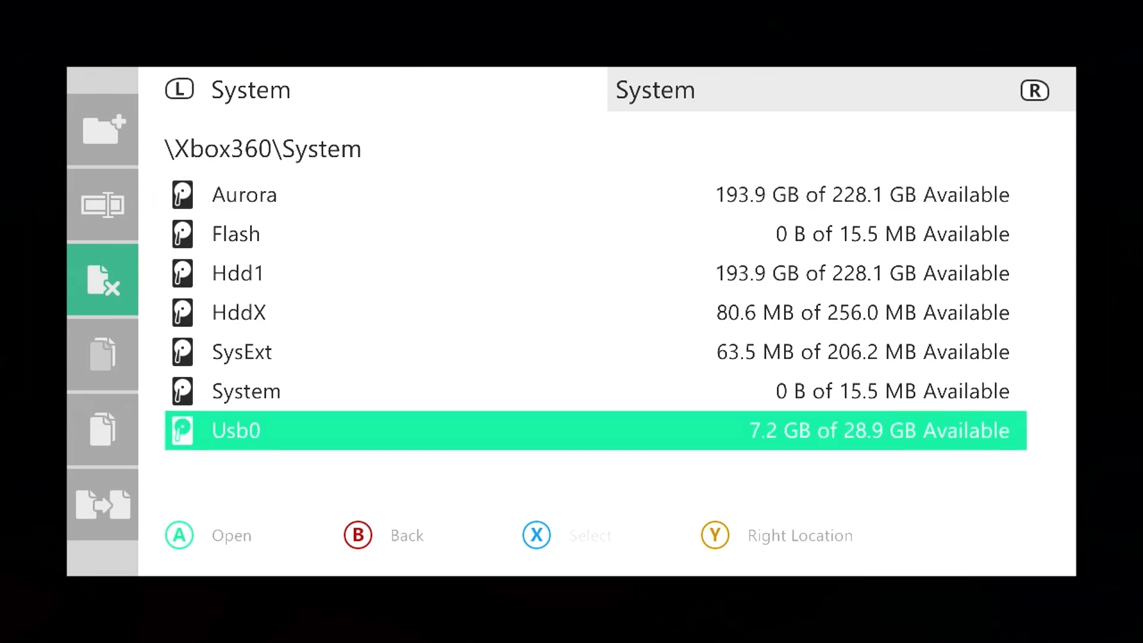
pyautogui.press('Return')
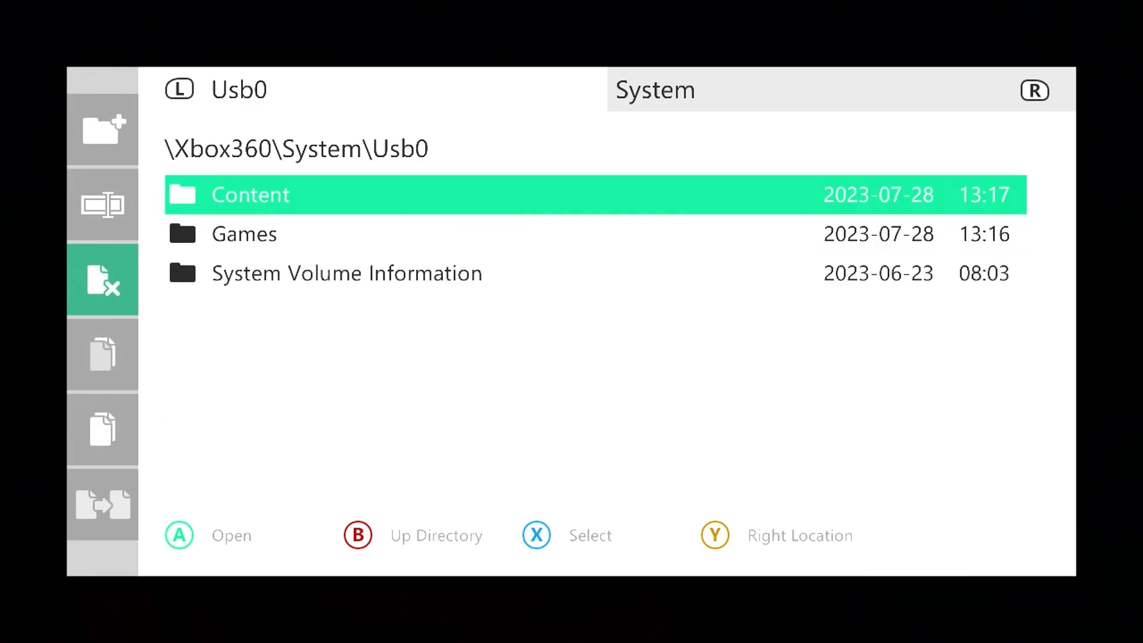
pyautogui.press('Return')
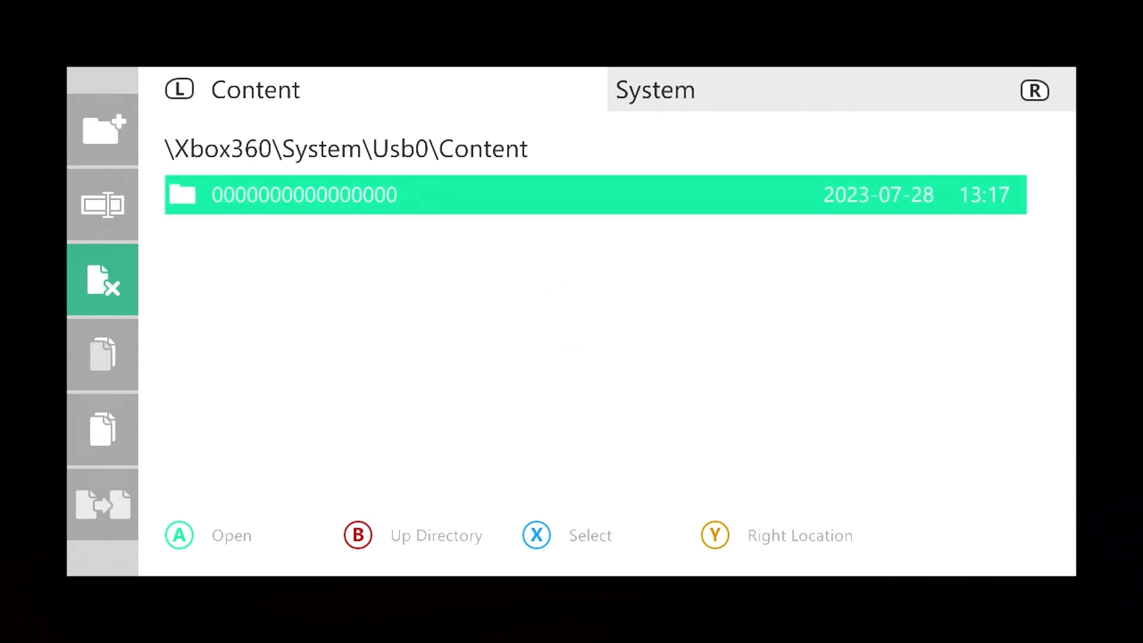
pyautogui.press('Return')
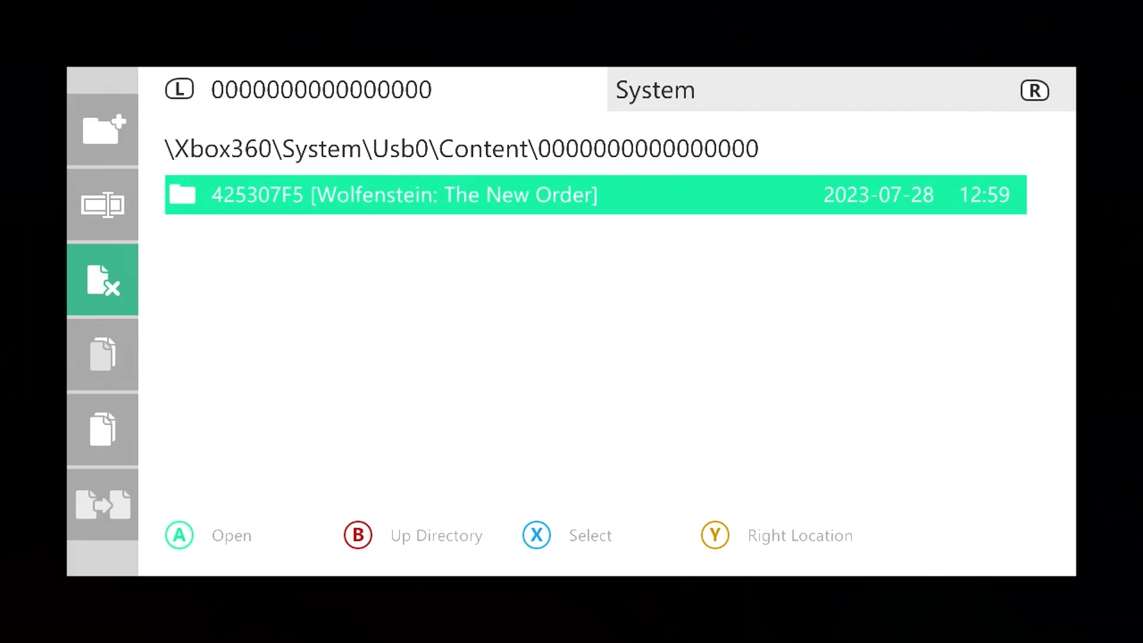
# Step: Copy the 425307F5 [Wolfenstein: The New Order] folder from the USB drive's content folder
pyautogui.press('x')
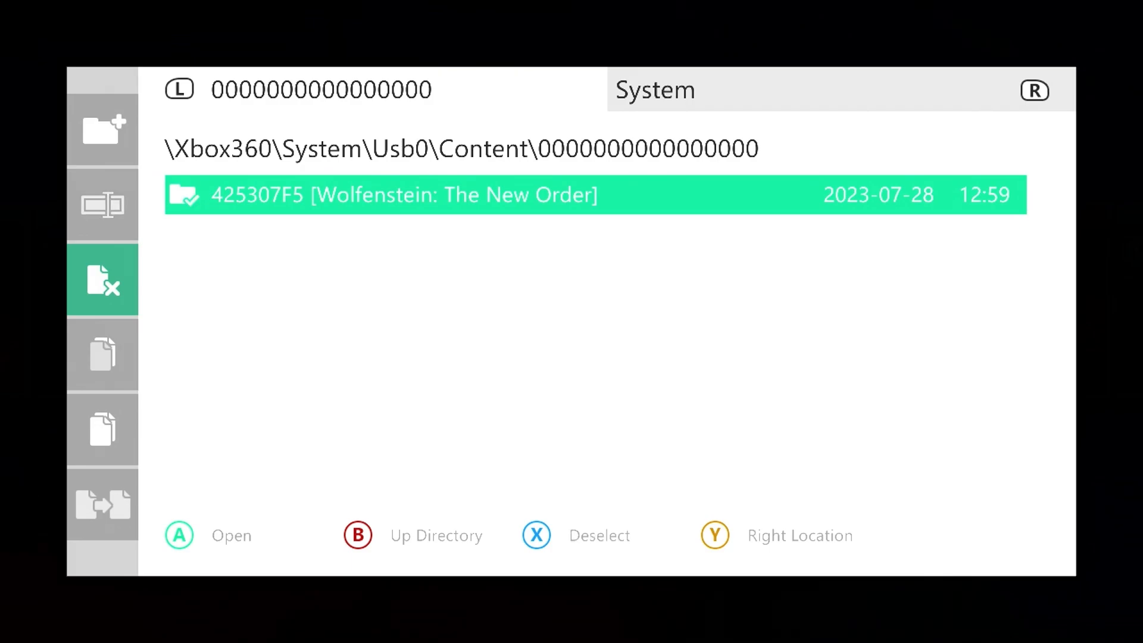
pyautogui.press('Left')
pyautogui.press('Down')
pyautogui.press('Down')
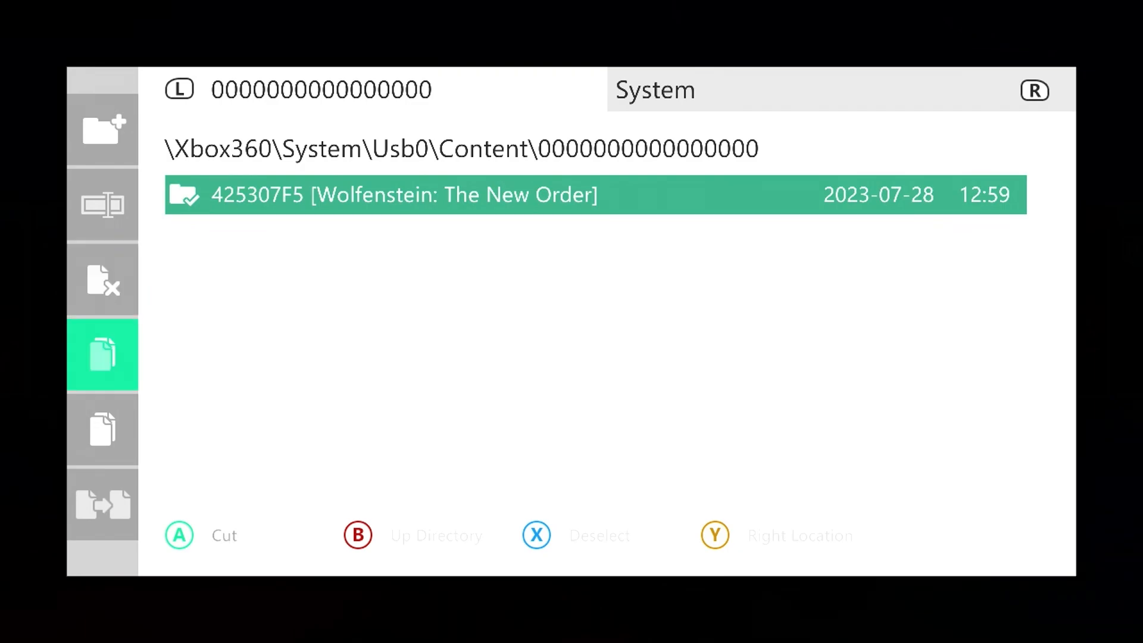
pyautogui.press('Return')
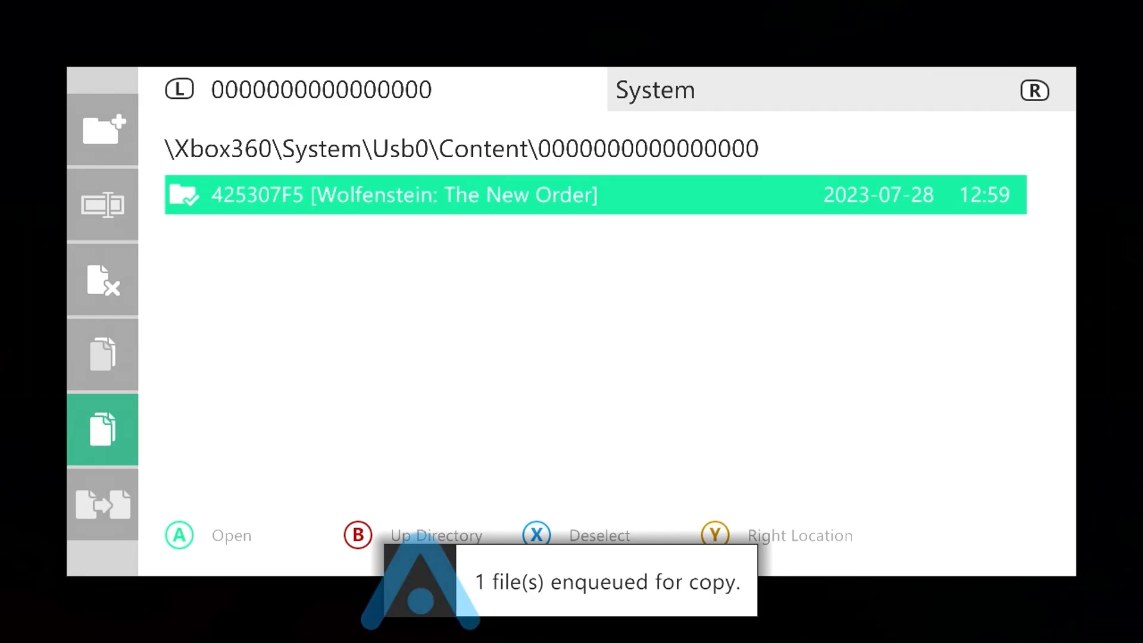
pyautogui.press('Right')
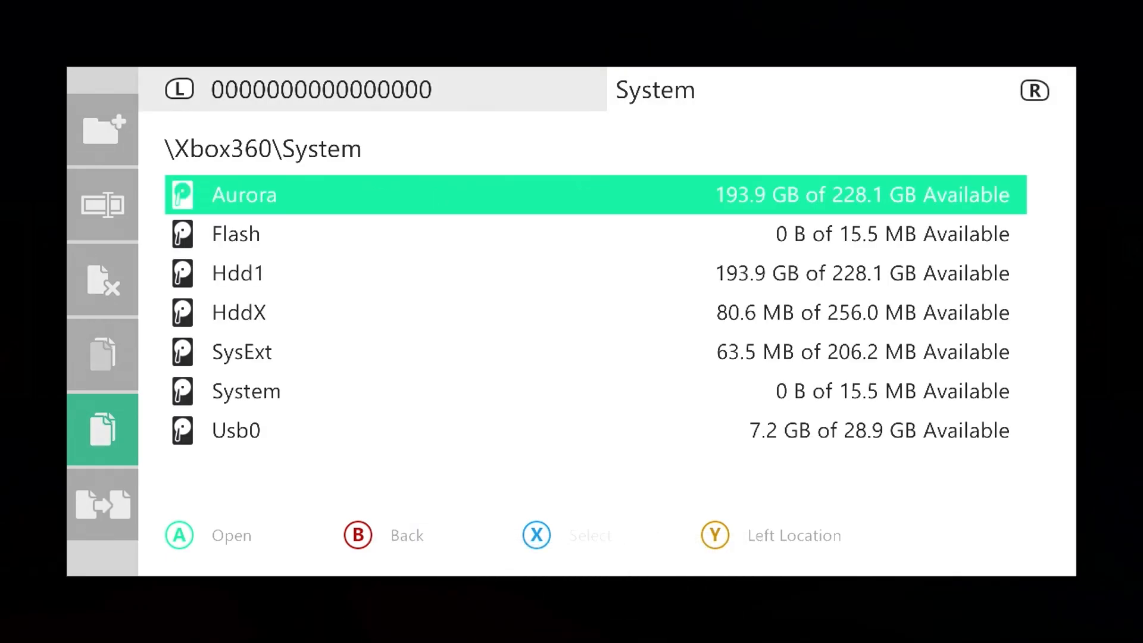
pyautogui.press('Down')
pyautogui.press('Down')
pyautogui.press('Return')
pyautogui.press('Down')
pyautogui.press('Down')
pyautogui.press('Return')
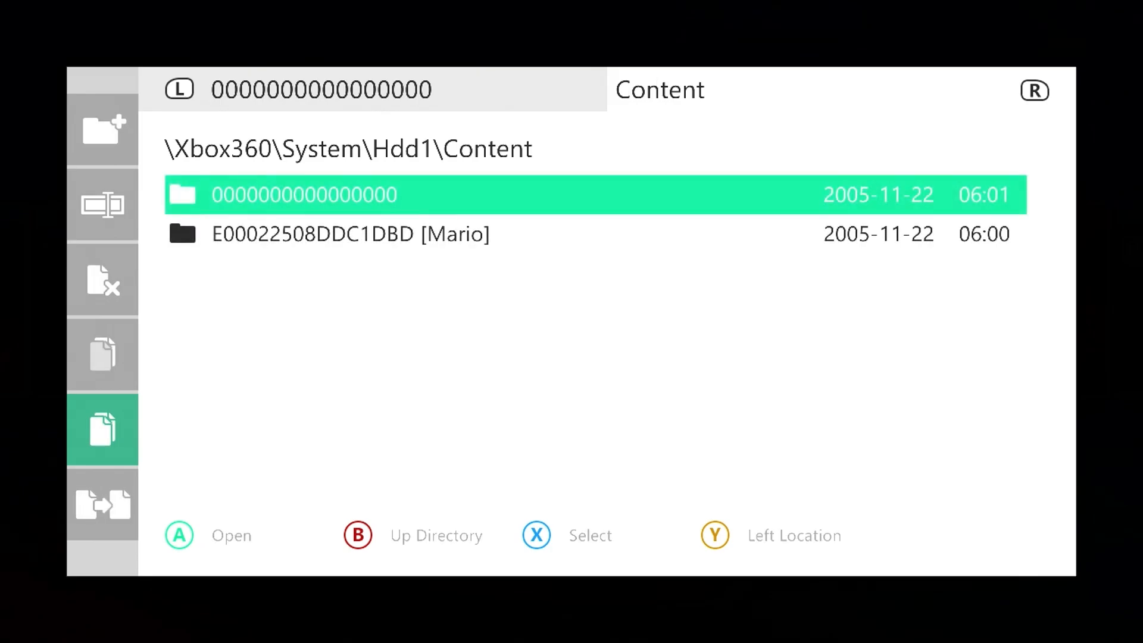
pyautogui.press('Return')
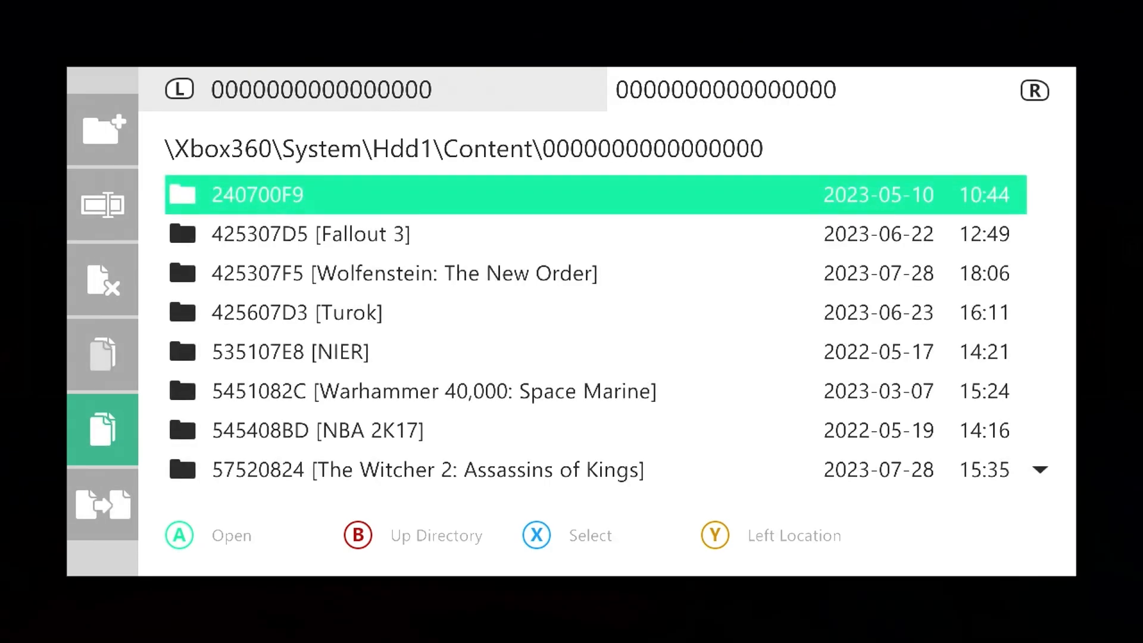
pyautogui.press('Left')
pyautogui.press('Down')
pyautogui.press('Return')
pyautogui.press('Right')
pyautogui.press('Return')
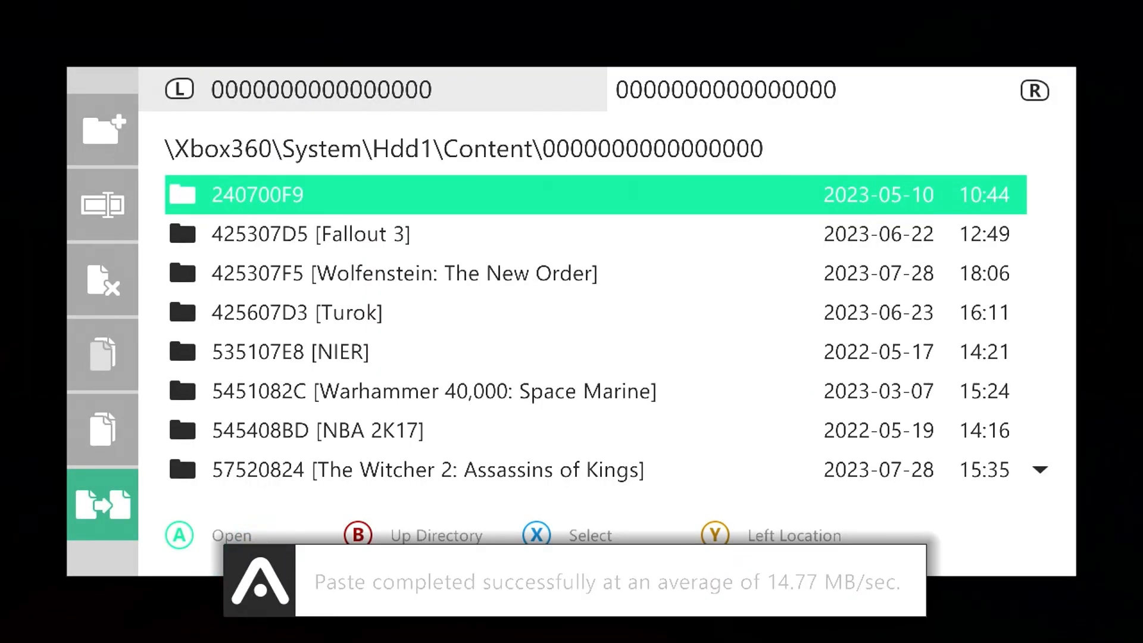
# Step: Leave the File Manager, scan the managed content paths from the Content settings, and return to the game library
pyautogui.press('Escape')
pyautogui.press('Escape')
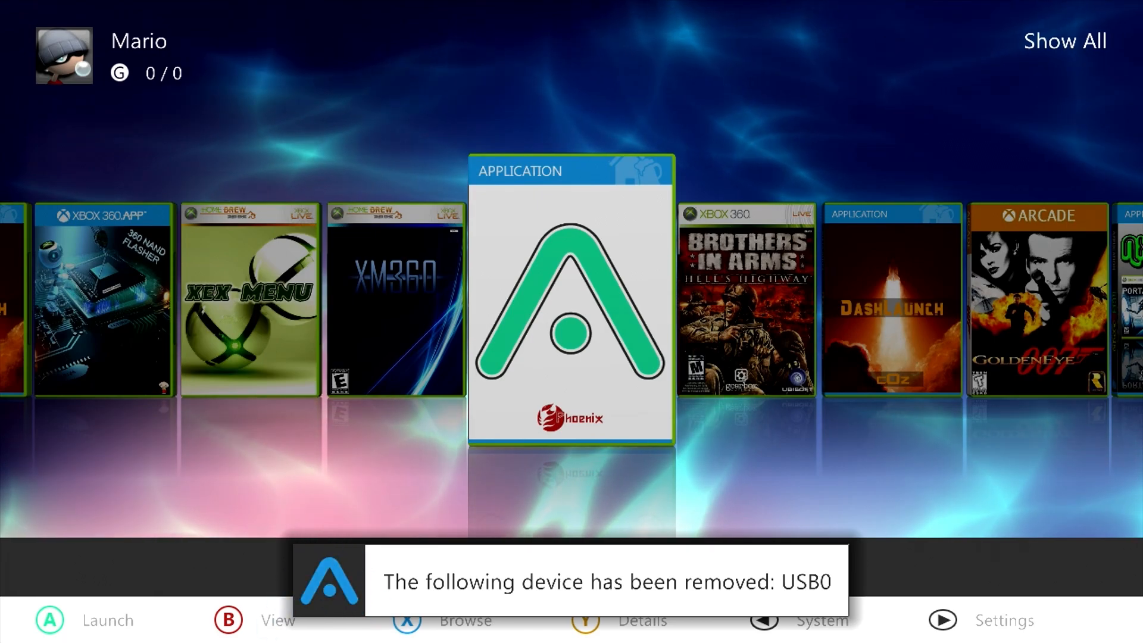
pyautogui.press('Return')
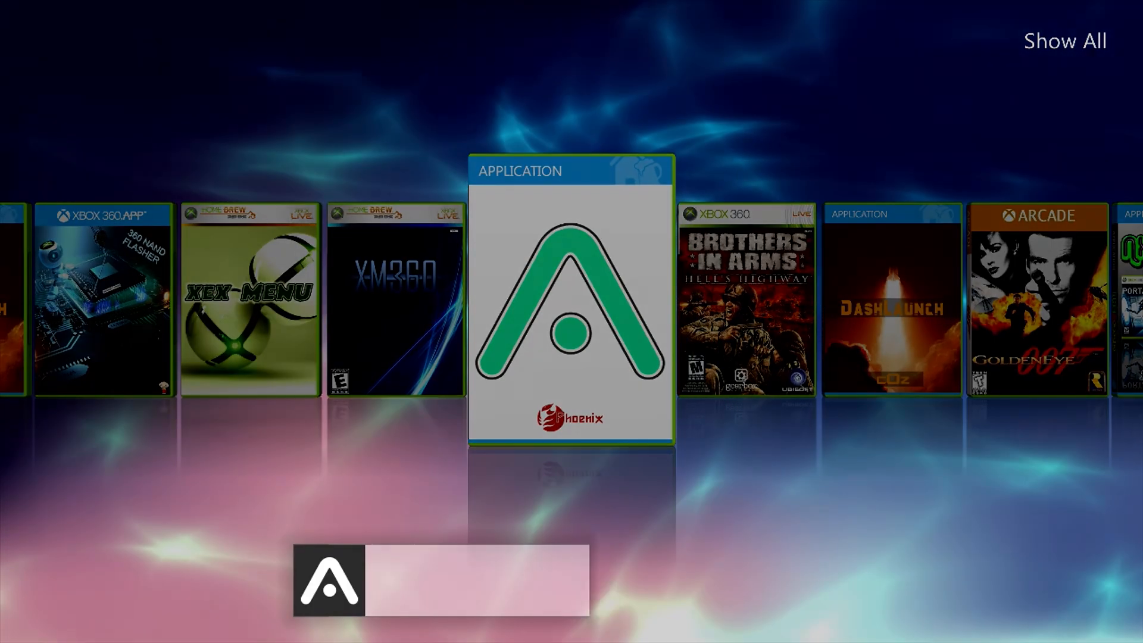
pyautogui.press('Down')
pyautogui.press('Down')
pyautogui.press('Right')
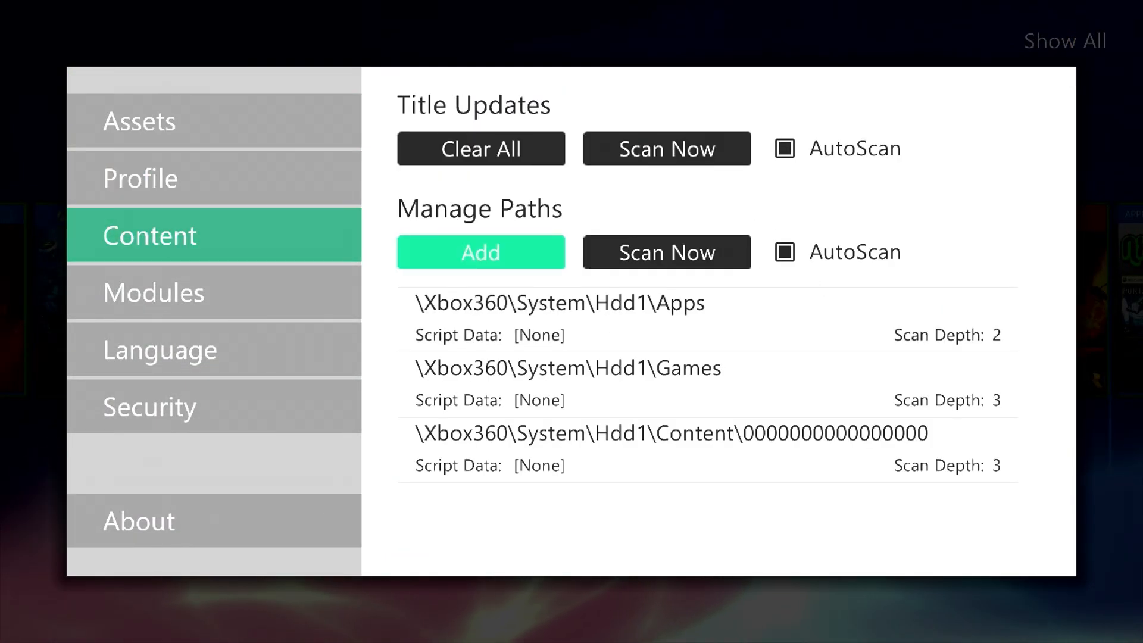
pyautogui.press('Right')
pyautogui.press('Return')
pyautogui.press('Escape')
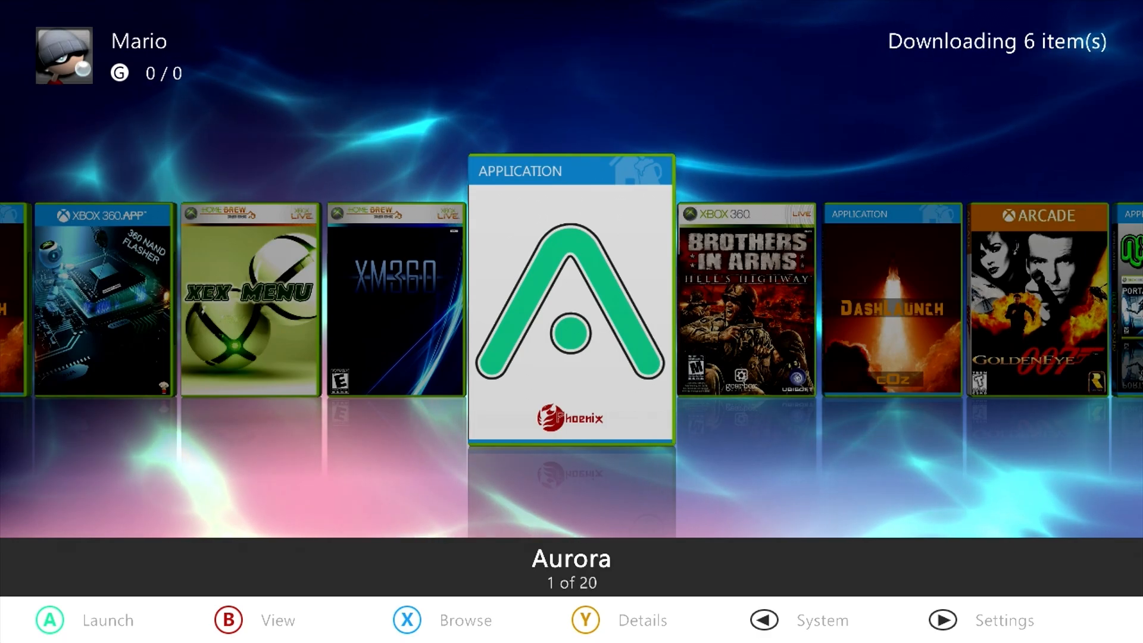
# Step: Browse the game library to Wolfenstein: TNO Disc 1
pyautogui.press('Left')
pyautogui.press('Left')
pyautogui.press('Left')
pyautogui.press('Left')
pyautogui.press('Left')
pyautogui.press('Left')
pyautogui.press('Left')
pyautogui.press('Left')
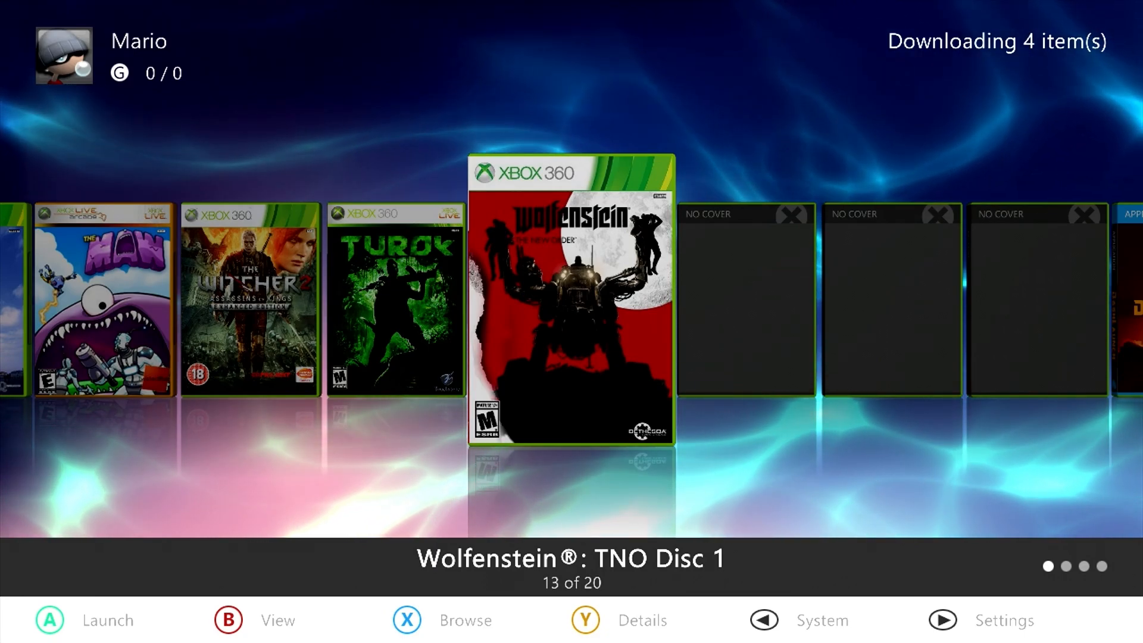
# Step: Check the library entries and covers for Wolfenstein: TNO Discs 2 to 4, and return to Disc 1
pyautogui.press('Right')
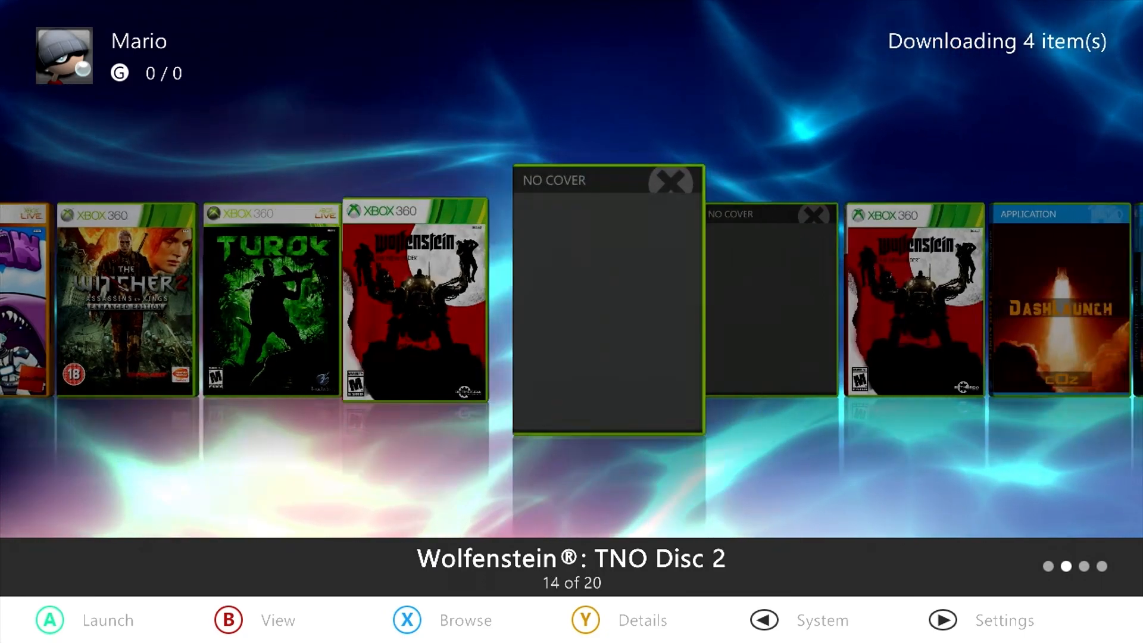
pyautogui.press('Right')
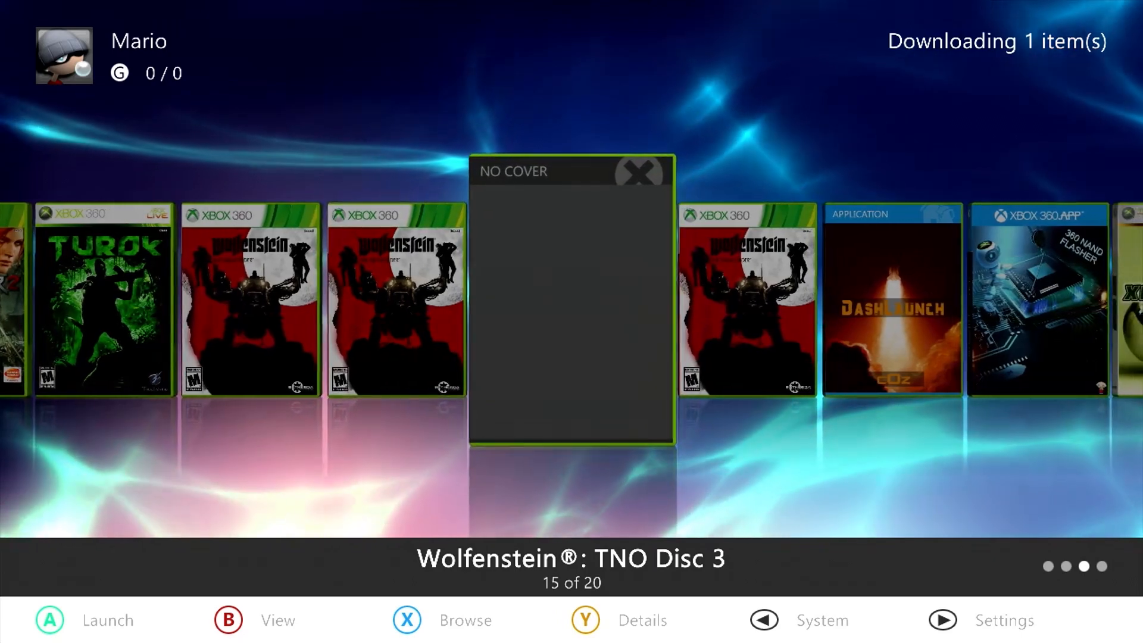
pyautogui.press('Right')
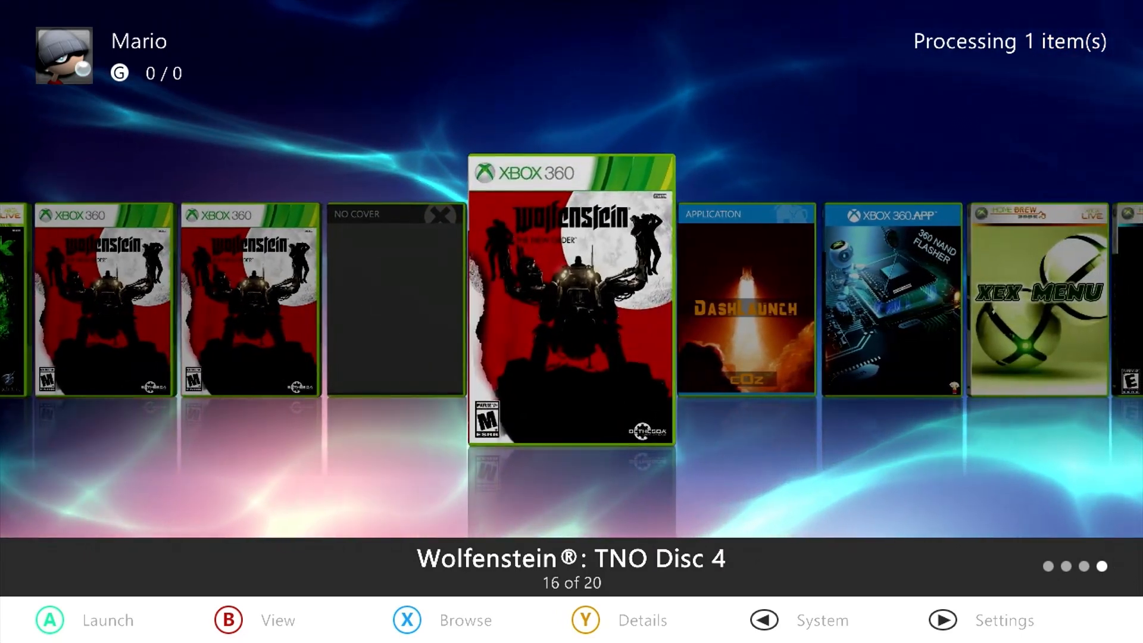
pyautogui.press('Left')
pyautogui.press('Left')
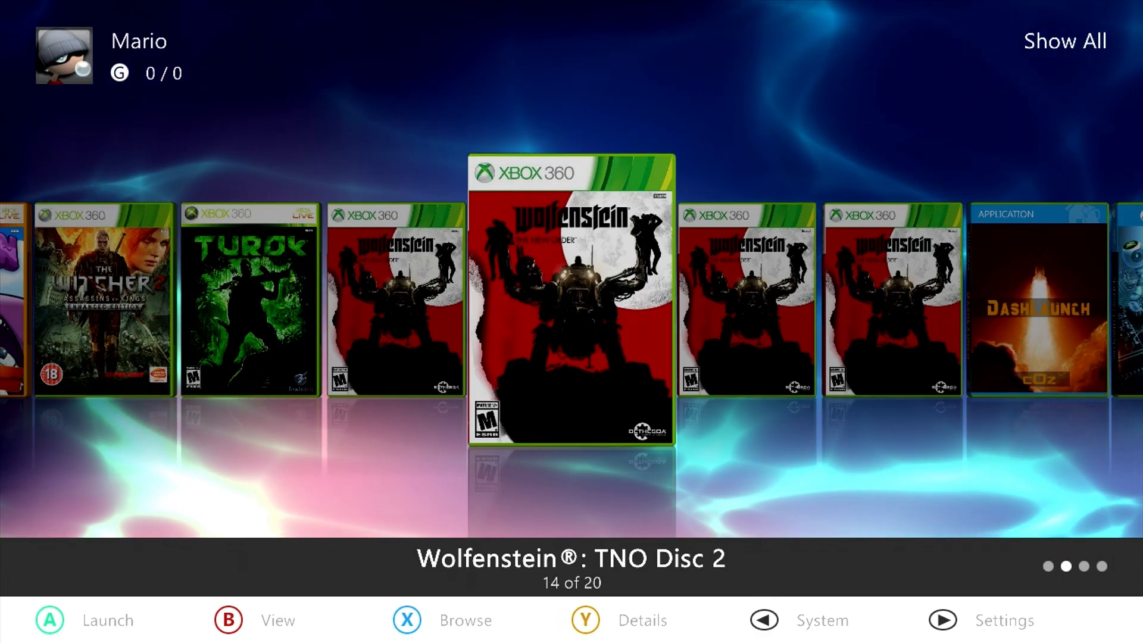
pyautogui.press('Right')
pyautogui.press('Right')
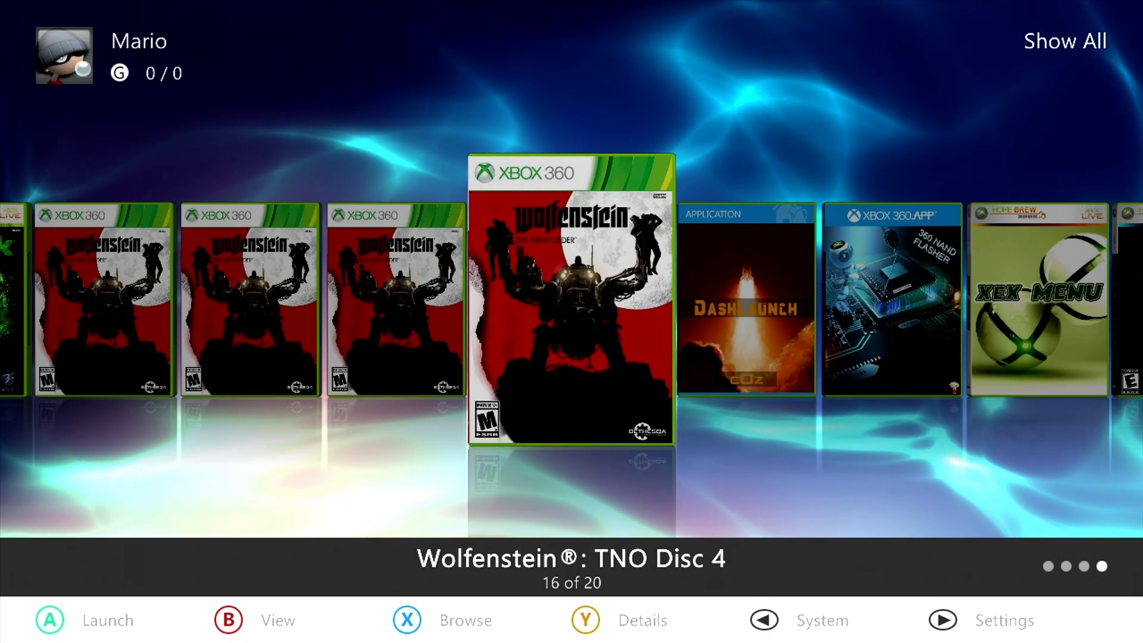
pyautogui.press('Left')
pyautogui.press('Left')
pyautogui.press('Left')
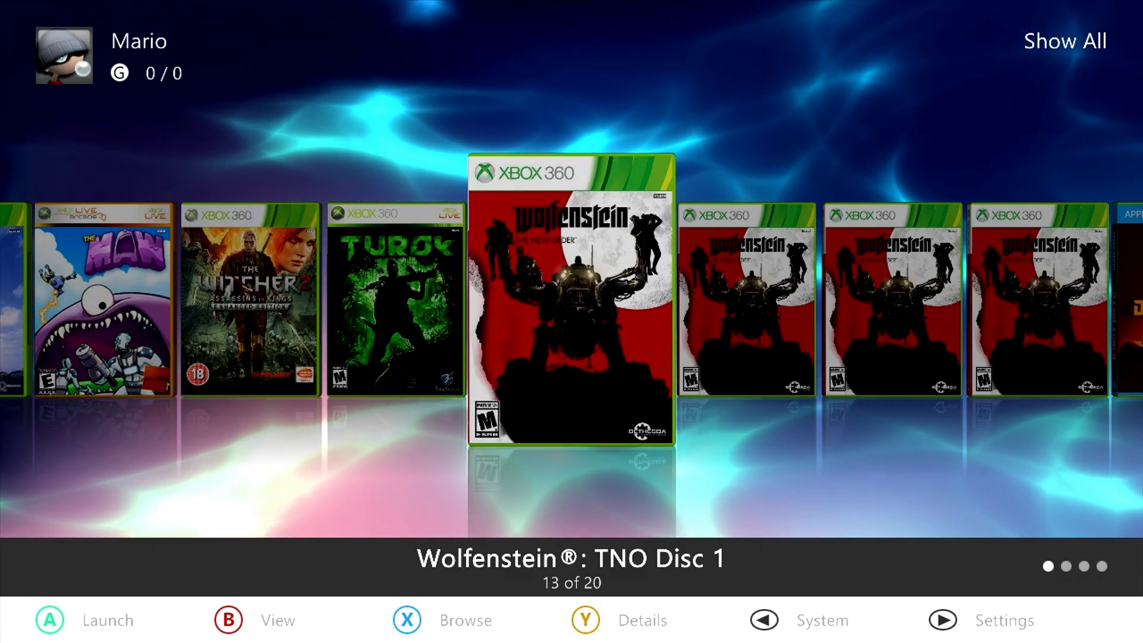
# Step: Launch Wolfenstein: TNO Disc 1 and choose the storage device for its install data
pyautogui.press('Return')
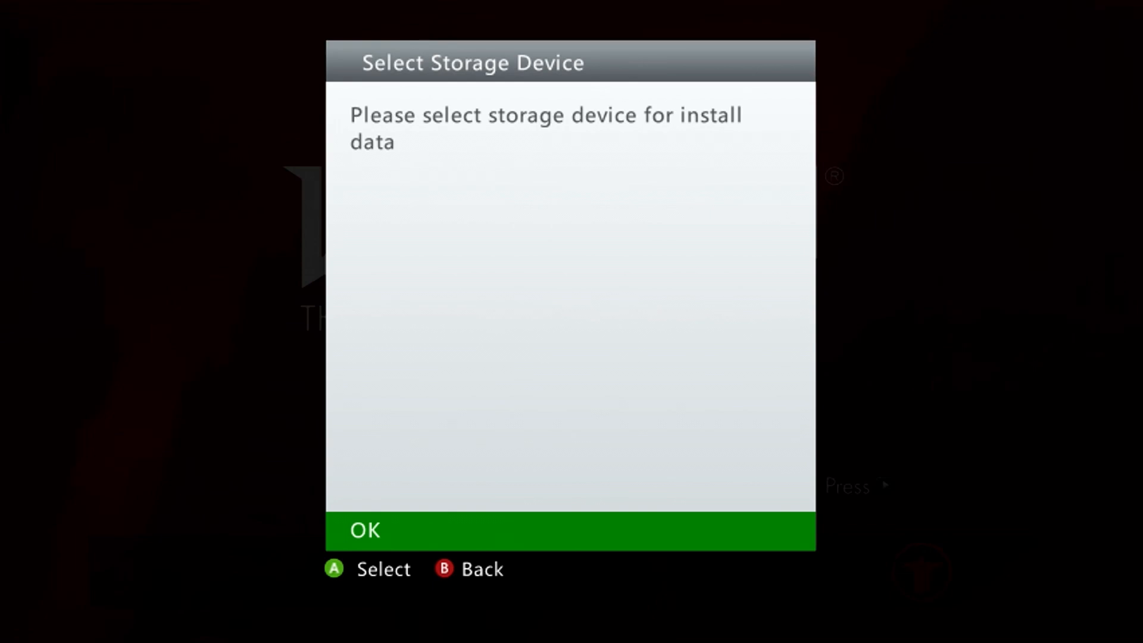
pyautogui.press('Return')
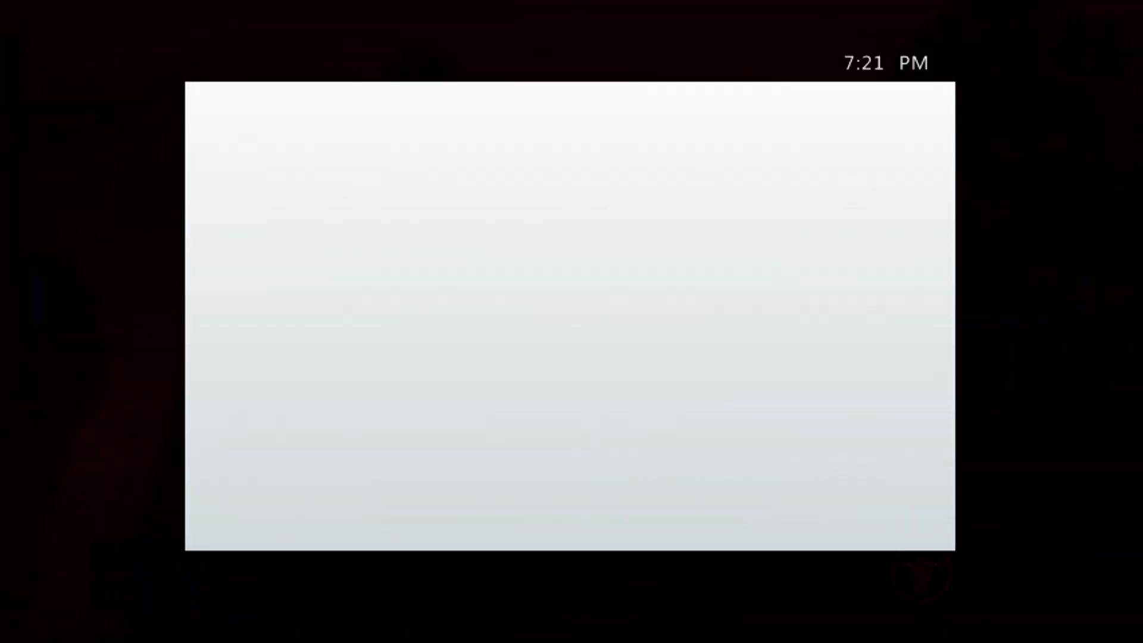
pyautogui.press('Return')
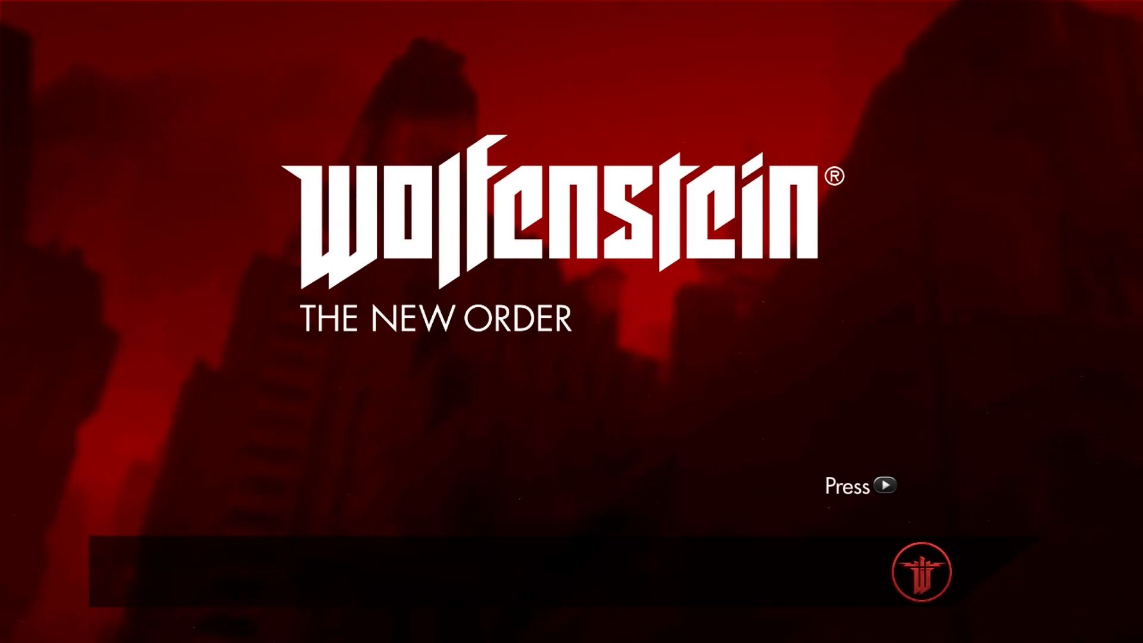
# Step: Enter the game from its title screen, completing the system selection prompt and accepting the autosave notice
pyautogui.press('Return')
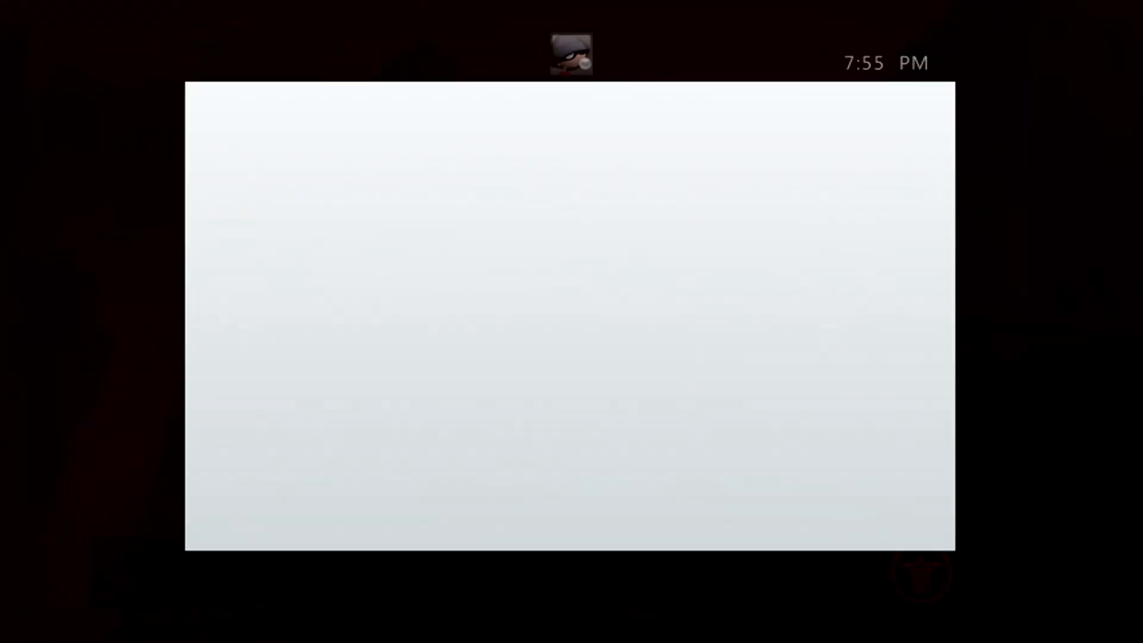
pyautogui.press('Return')
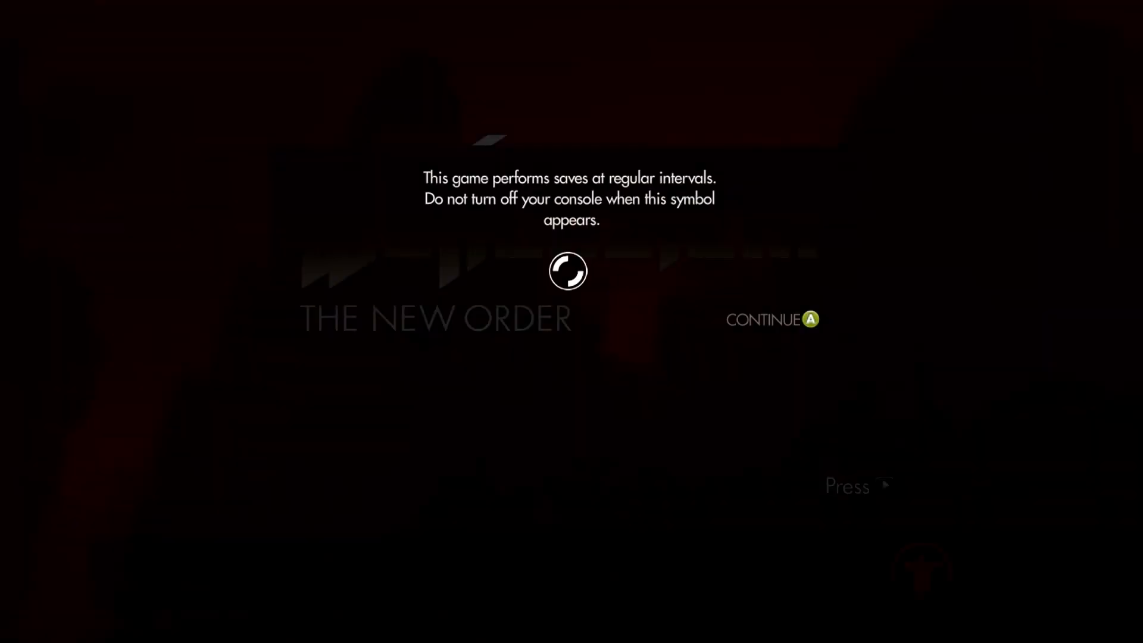
pyautogui.press('Return')
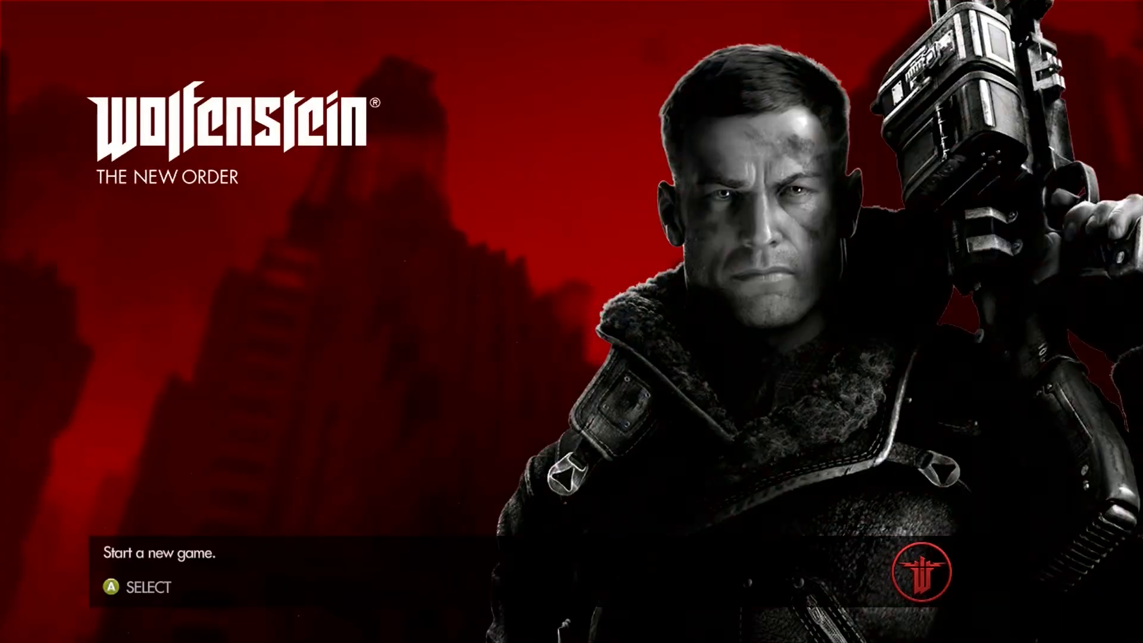
# Step: Start a new Wolfenstein game at the Bring 'em on! difficulty and accept the disc swap
pyautogui.press('Down')
pyautogui.press('Down')
pyautogui.press('Down')
pyautogui.press('Up')
pyautogui.press('Up')
pyautogui.press('Up')
pyautogui.press('Up')
pyautogui.press('Down')
pyautogui.press('Return')
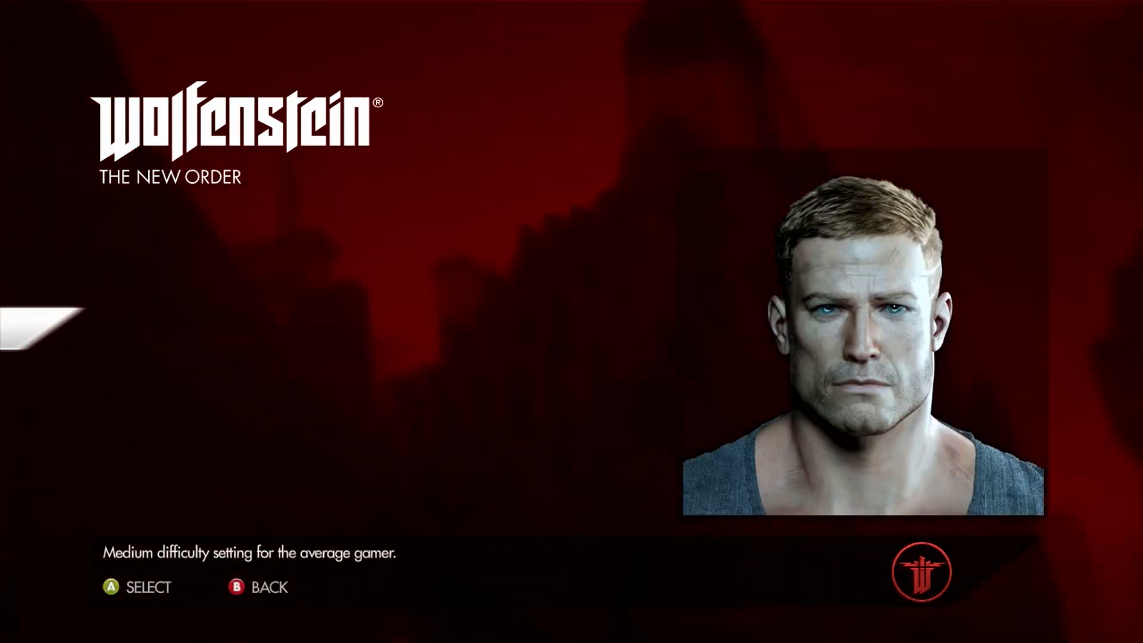
pyautogui.press('Return')
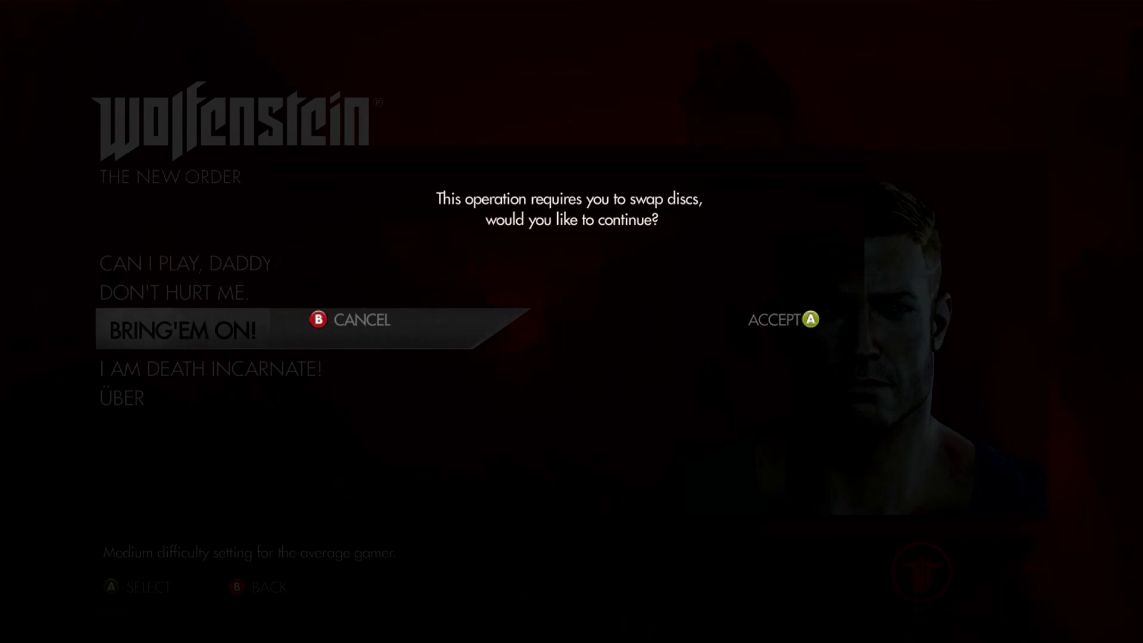
pyautogui.press('Return')
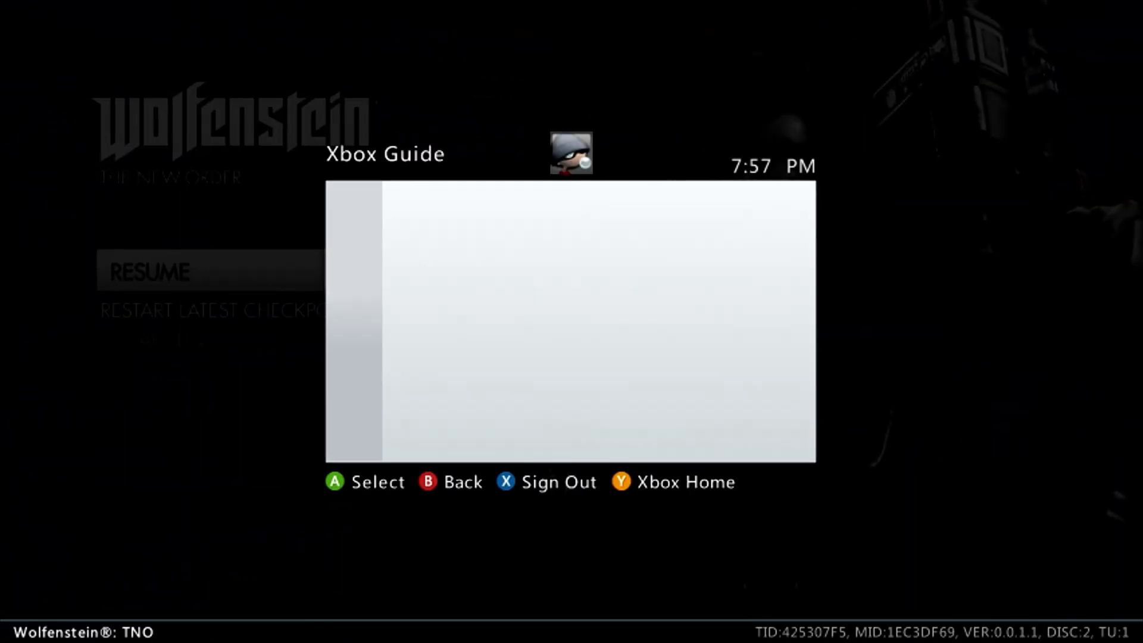
# Step: Exit the game to Xbox Home and browse the Aurora library to Wolfenstein: TNO Disc 1
pyautogui.press('y')
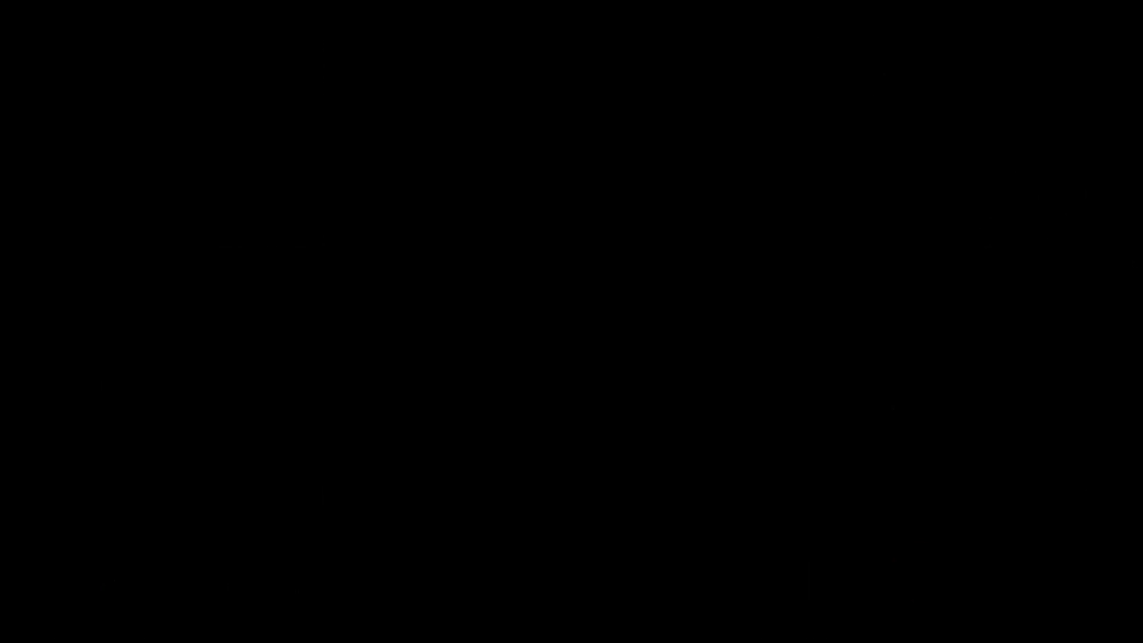
pyautogui.press('Left')
pyautogui.press('Left')
pyautogui.press('Left')
pyautogui.press('Left')
pyautogui.press('Left')
pyautogui.press('Left')
pyautogui.press('Left')
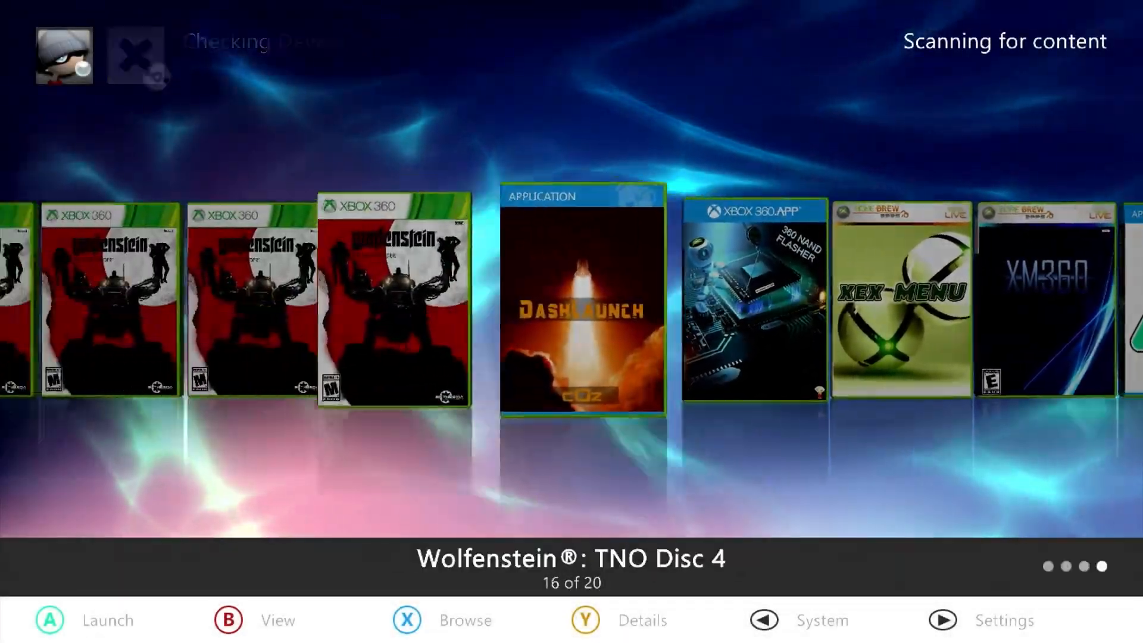
pyautogui.press('Left')
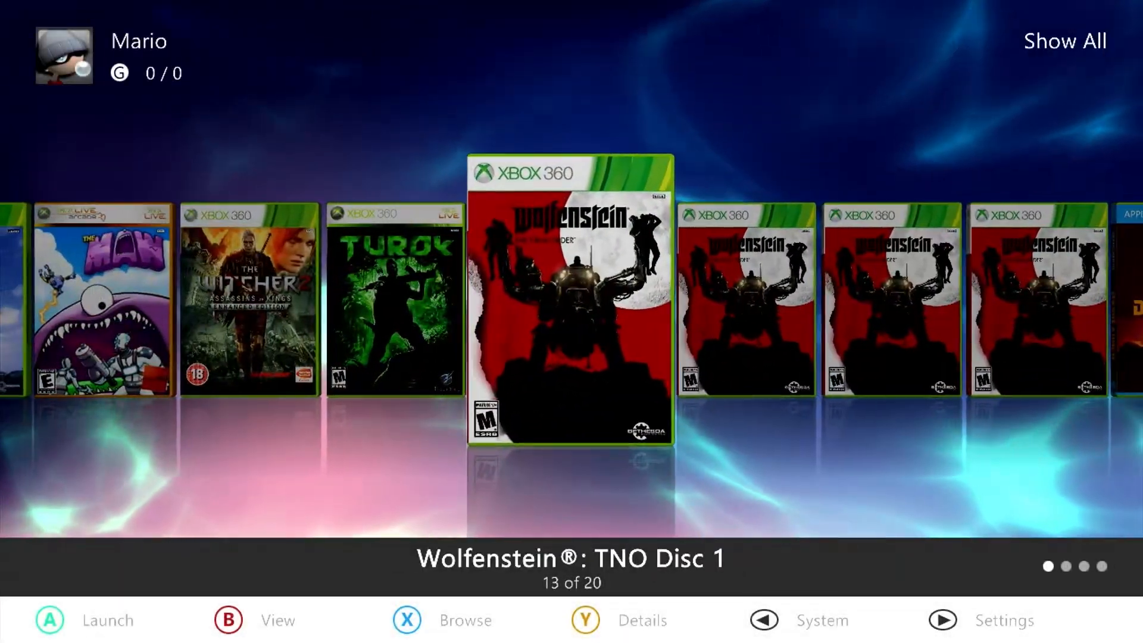
# Step: Look through the other Wolfenstein: TNO disc entries in the library, and return to Disc 1
pyautogui.press('Right')
pyautogui.press('Right')
pyautogui.press('Right')
pyautogui.press('Left')
pyautogui.press('Left')
pyautogui.press('Left')
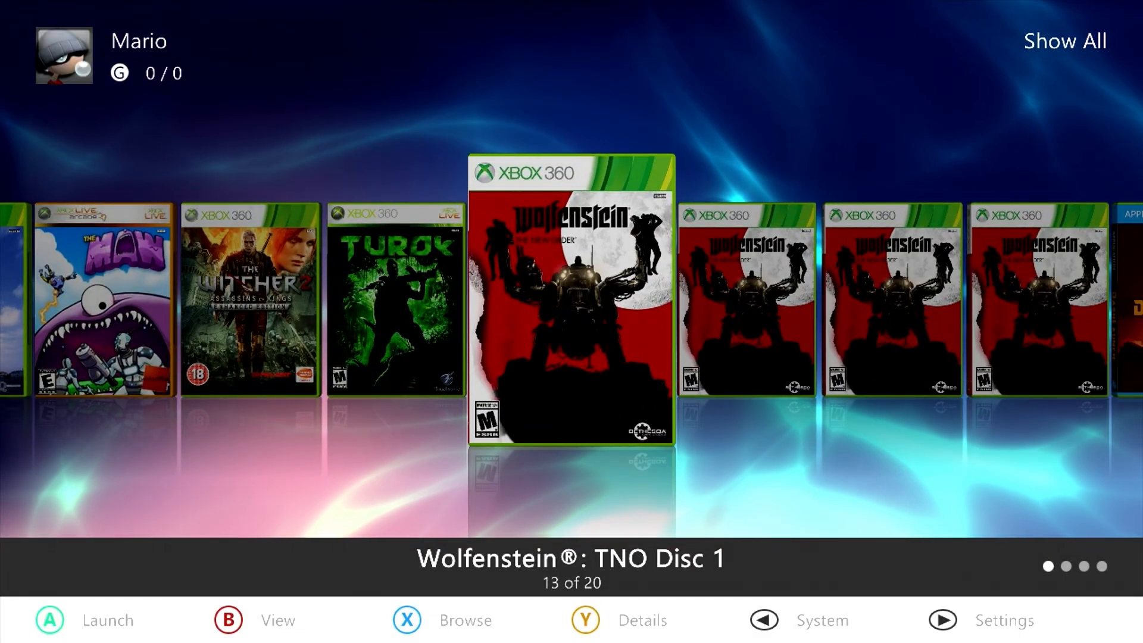
pyautogui.press('Right')
pyautogui.press('Right')
pyautogui.press('Left')
pyautogui.press('Left')
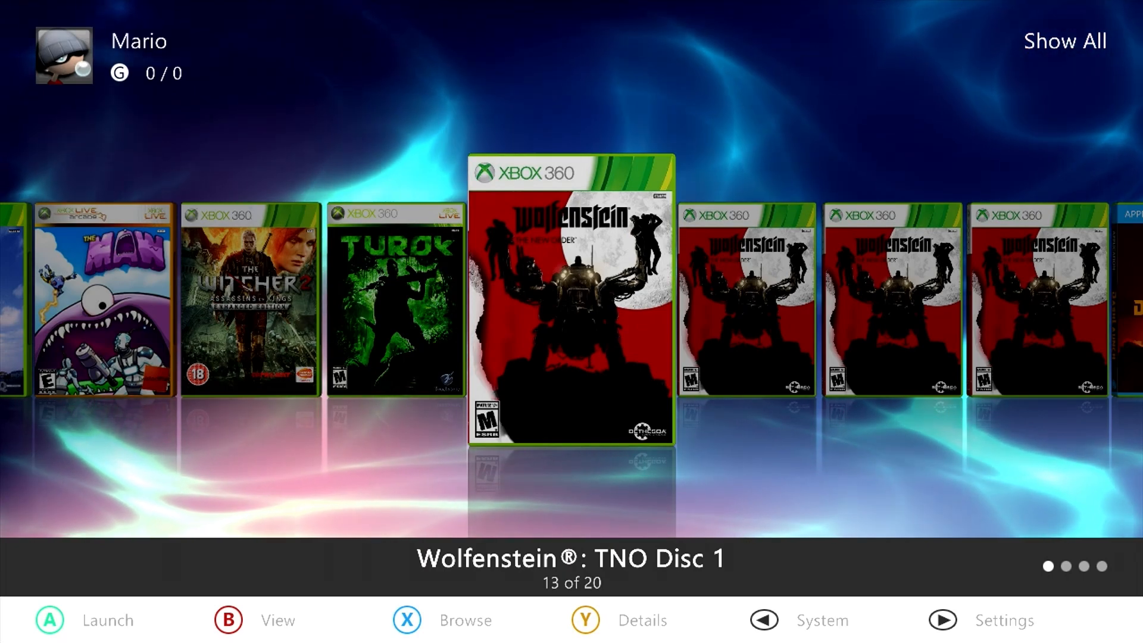
# Step: View the delete option in Wolfenstein: TNO Disc 1's details, close them, and browse through Discs 2 to 4
pyautogui.press('y')
pyautogui.press('Down')
pyautogui.press('Down')
pyautogui.press('Down')
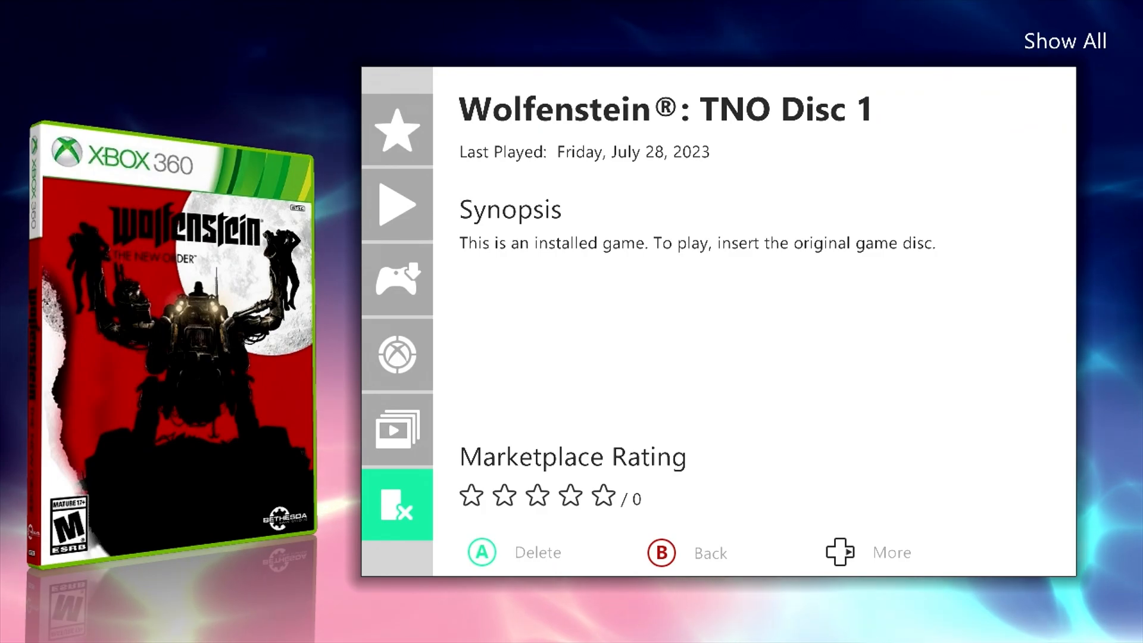
pyautogui.press('b')
pyautogui.press('Right')
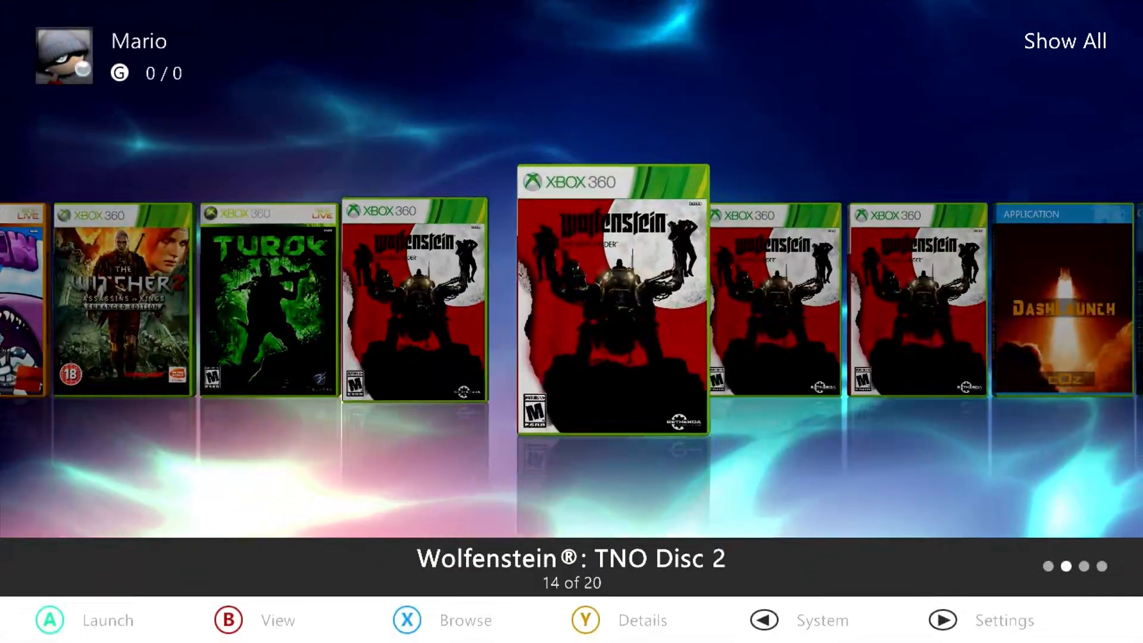
pyautogui.press('Right')
pyautogui.press('Right')
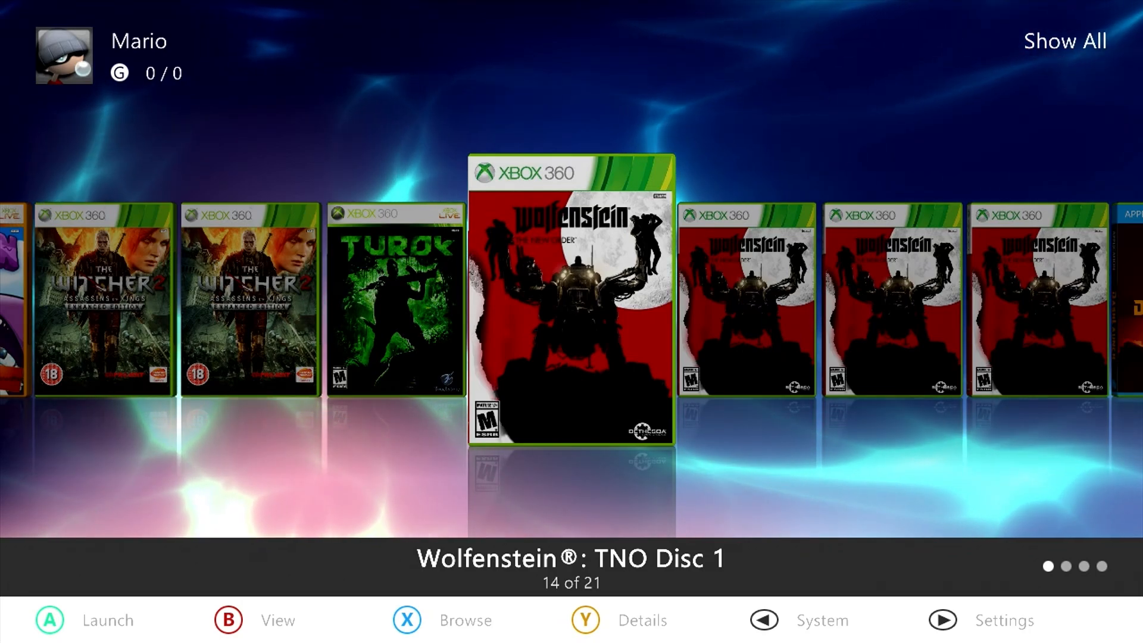
# Step: Check the two library entries for The Witcher 2, and return to Wolfenstein: TNO Disc 1
pyautogui.press('Left')
pyautogui.press('Left')
pyautogui.press('Left')
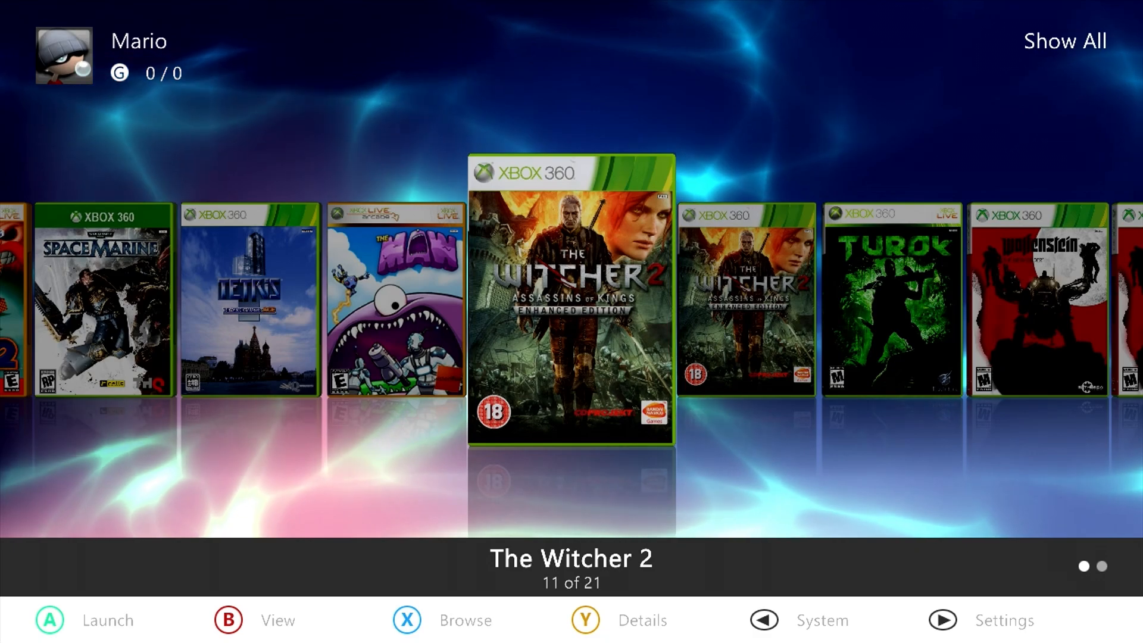
pyautogui.press('Right')
pyautogui.press('Left')
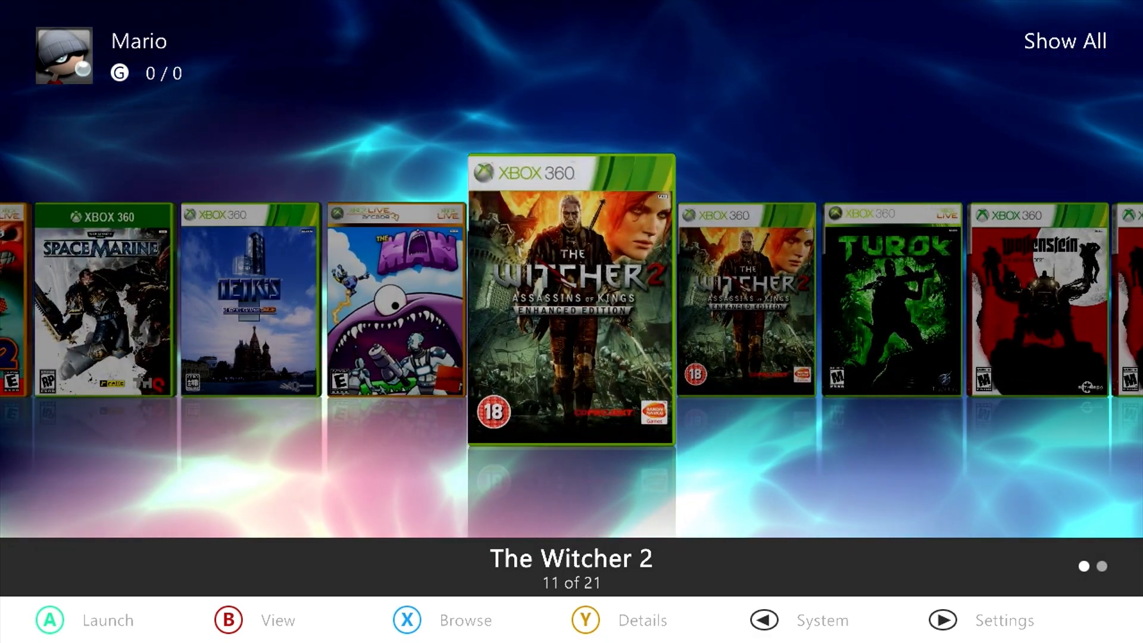
pyautogui.press('Right')
pyautogui.press('Right')
pyautogui.press('Right')
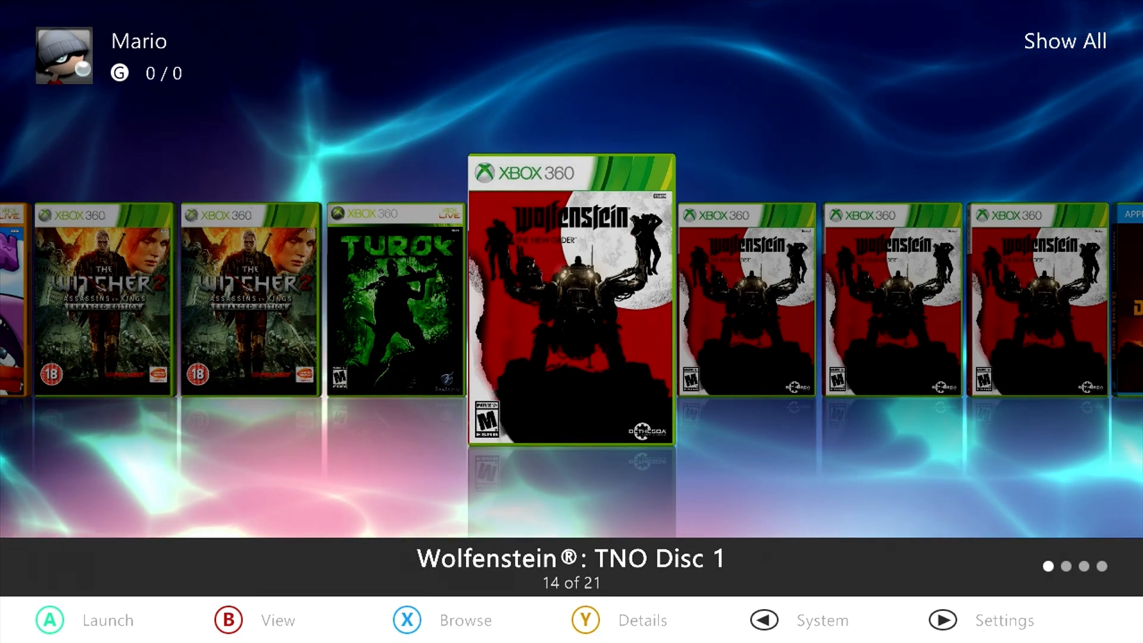
# Step: Browse past Wolfenstein: TNO Disc 2 to Disc 3 and back to Disc 1
pyautogui.press('Right')
pyautogui.press('Right')
pyautogui.press('Left')
pyautogui.press('Left')
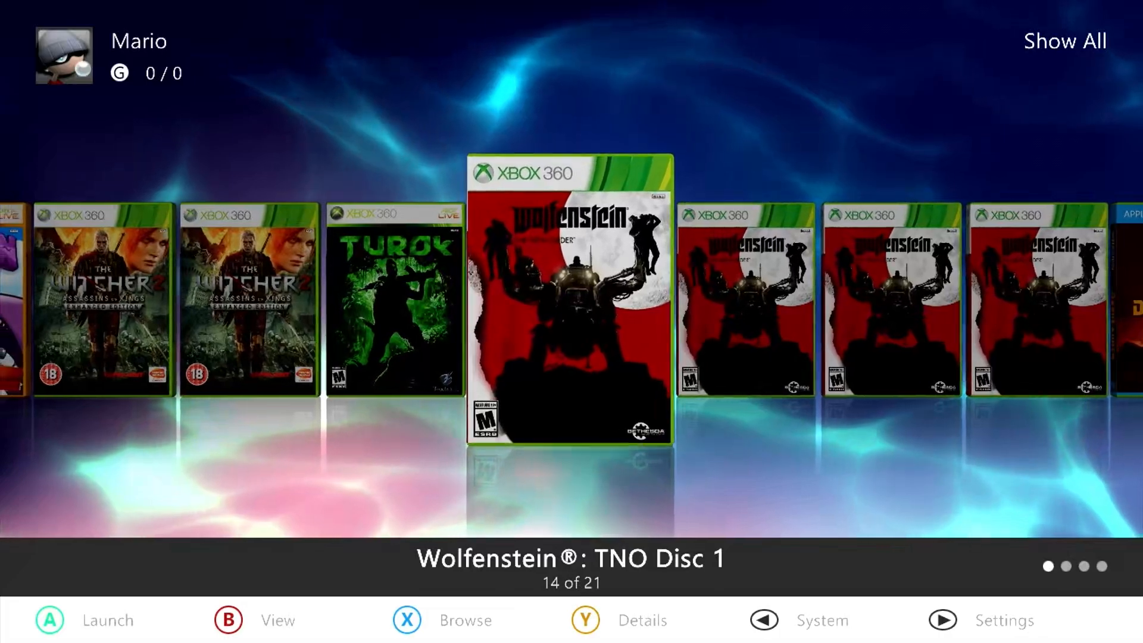